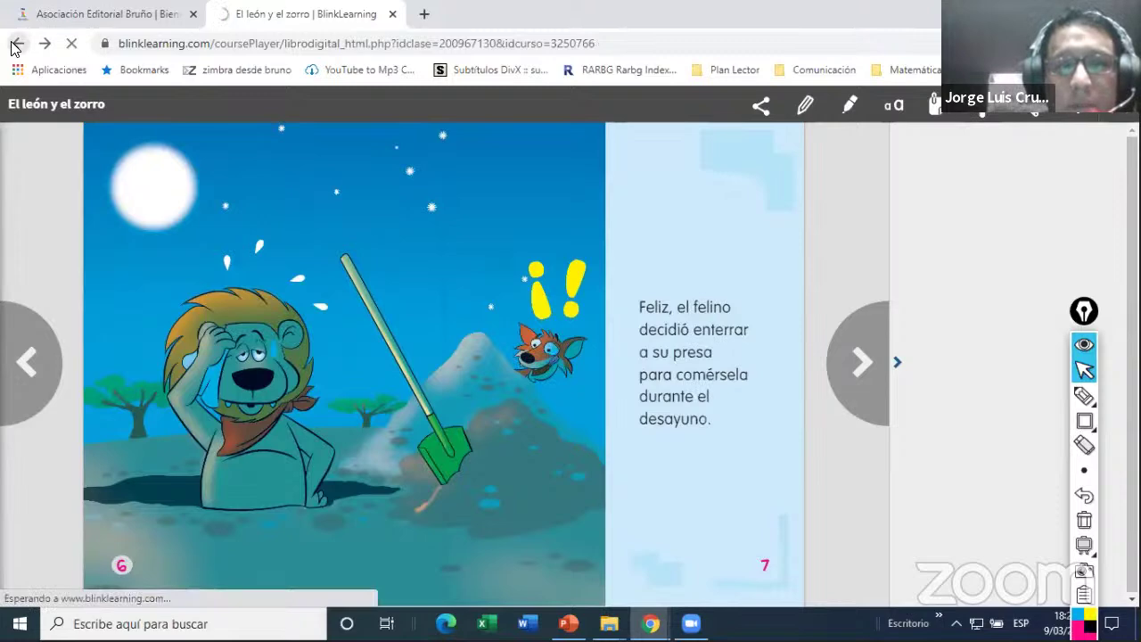
Return to the El león y el zorro course page and circle the song videos and Actividades in pink.
left_click(16, 45)
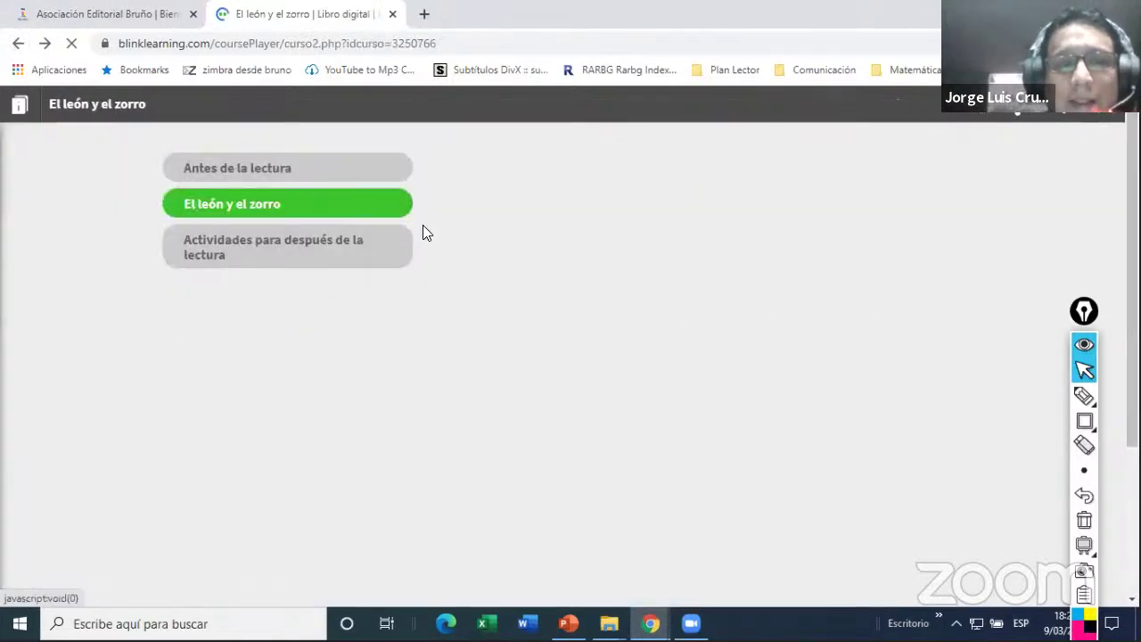
scroll(772, 452, "down", 2)
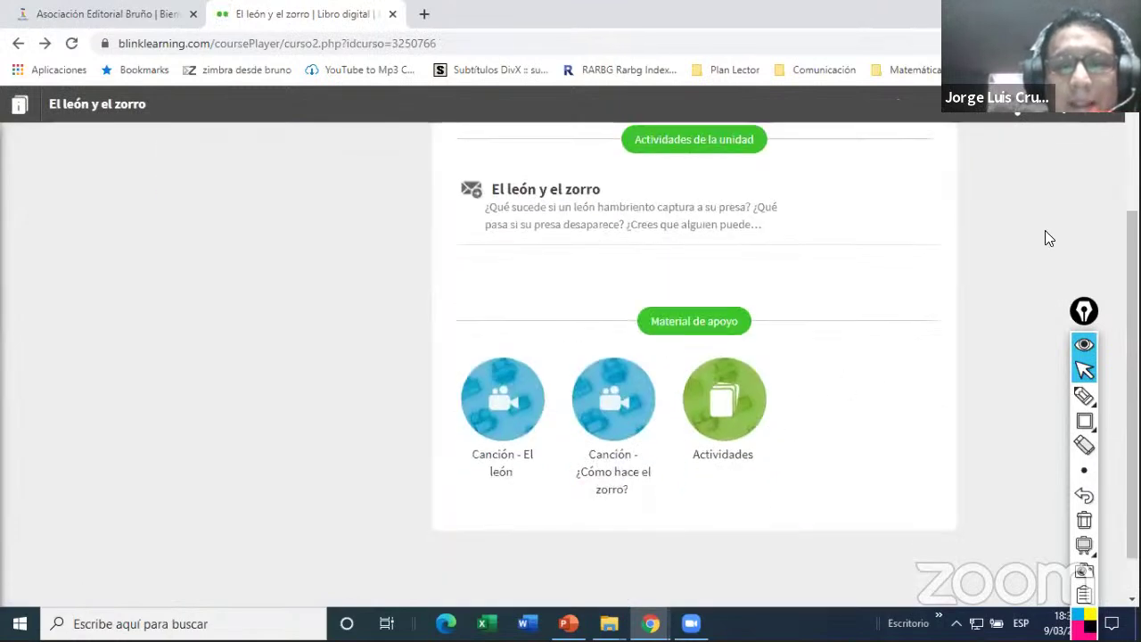
left_click(1084, 396)
mouse_move(437, 356)
left_mouse_down()
mouse_move(657, 362)
mouse_move(647, 520)
mouse_move(441, 355)
left_mouse_up()
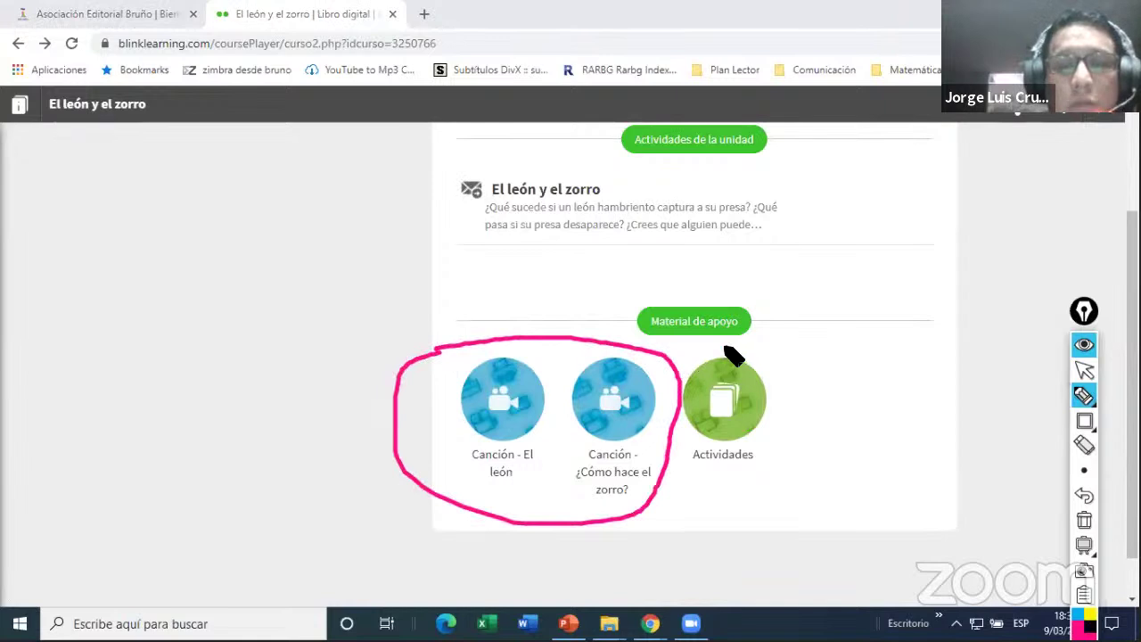
mouse_move(729, 353)
left_mouse_down()
mouse_move(683, 473)
mouse_move(823, 398)
mouse_move(717, 349)
left_mouse_up()
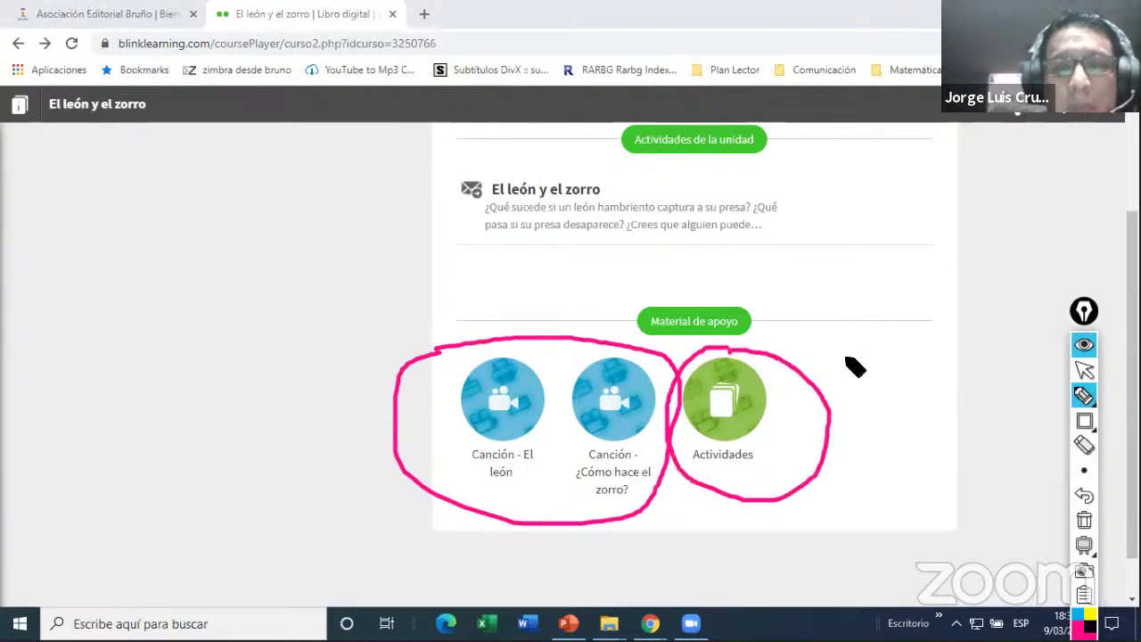
Write PDI beside Actividades, clear the annotations, and open the ¿Cómo hace el zorro? song video.
mouse_move(816, 292)
left_mouse_down()
mouse_move(877, 327)
mouse_move(899, 383)
mouse_move(911, 296)
left_mouse_up()
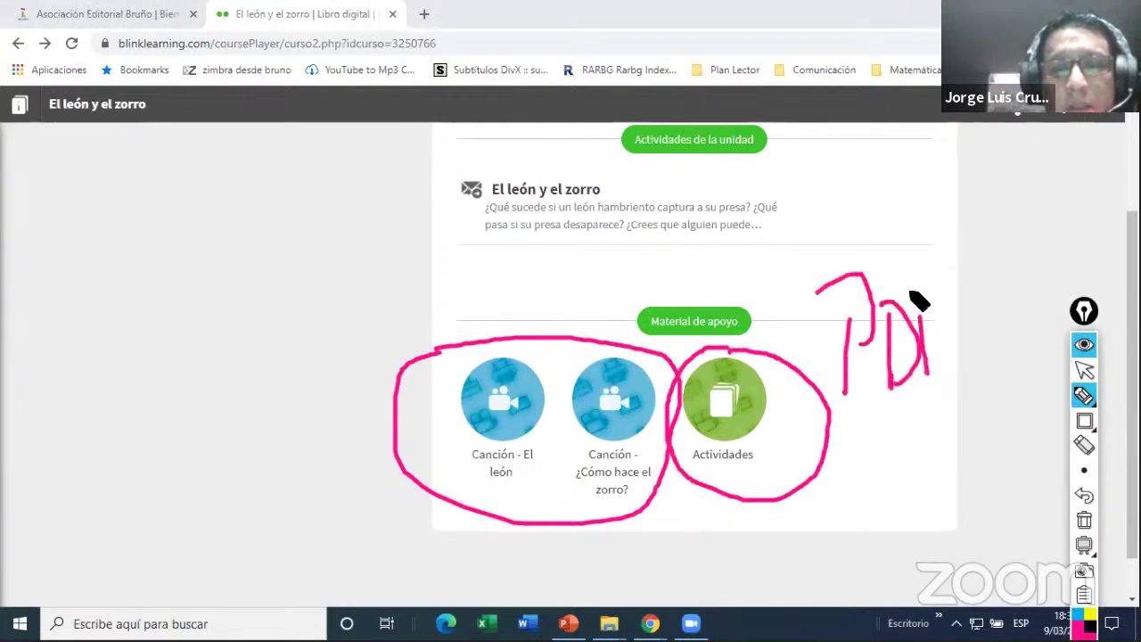
left_click(1084, 519)
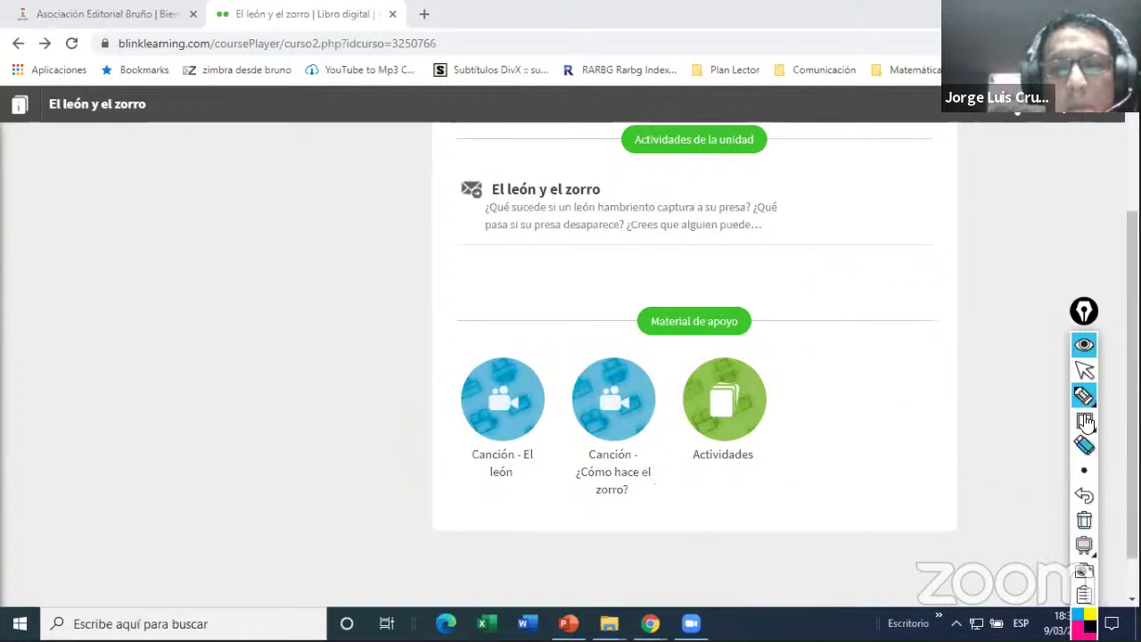
left_click(1084, 369)
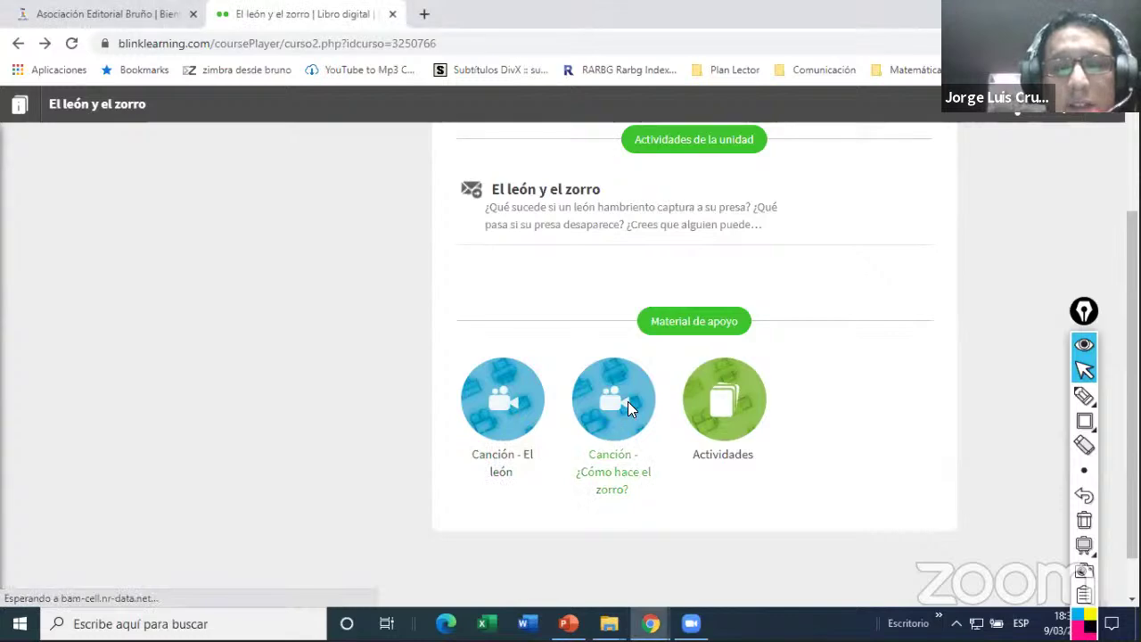
left_click(628, 408)
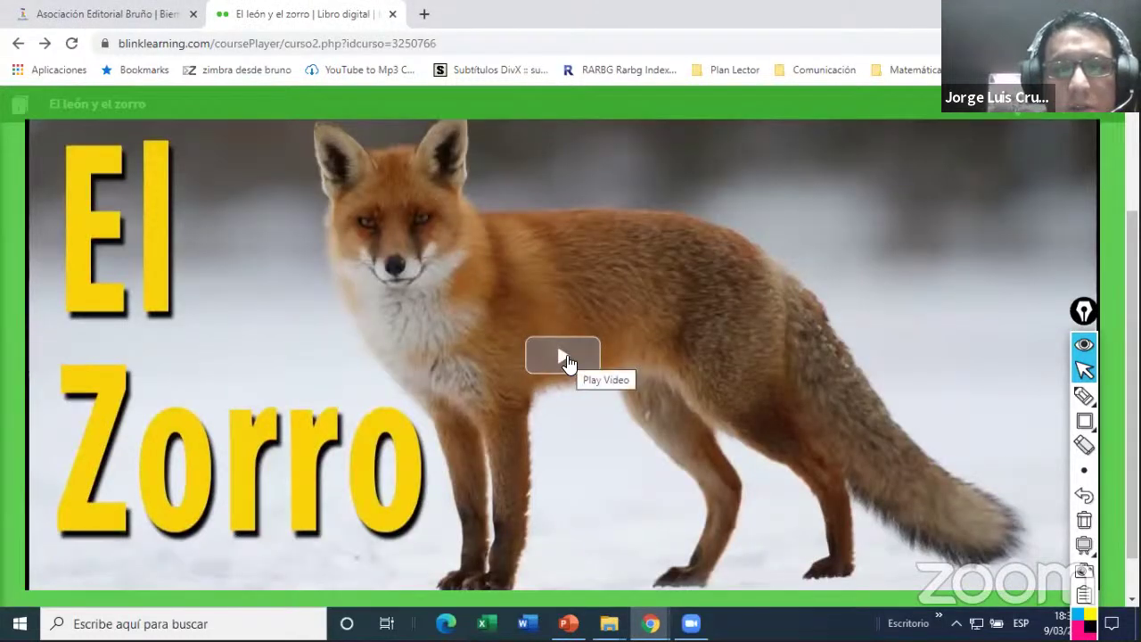
Start playing the ¿Cómo hace el zorro? song video.
left_click(422, 425)
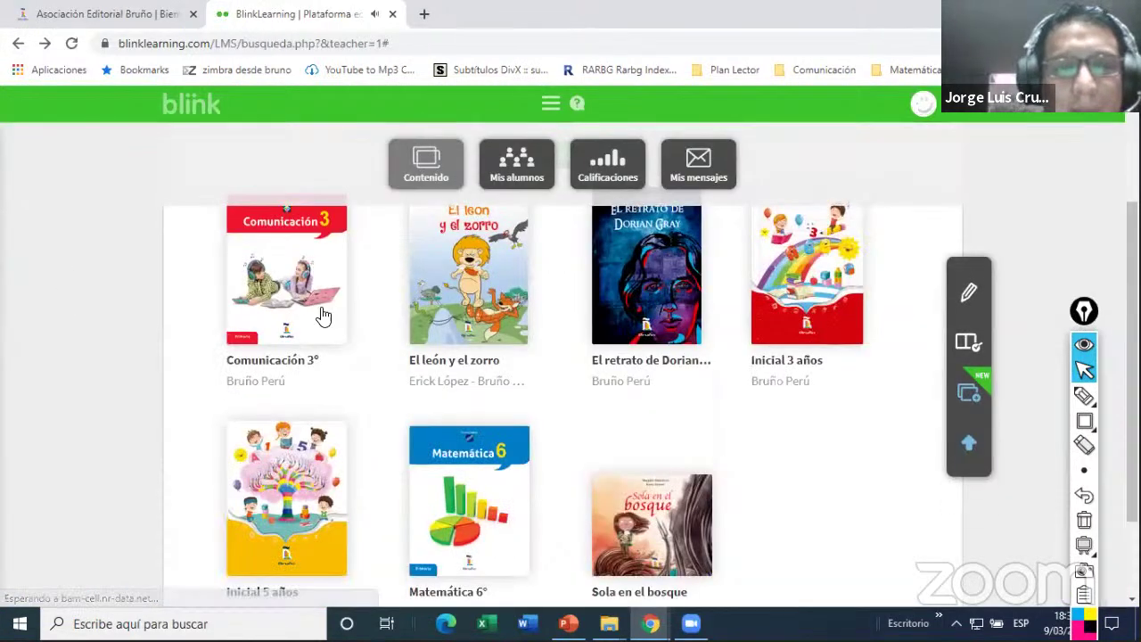
Open the El león y el zorro book and circle its Actividades material in pink, then clear it.
left_click(470, 279)
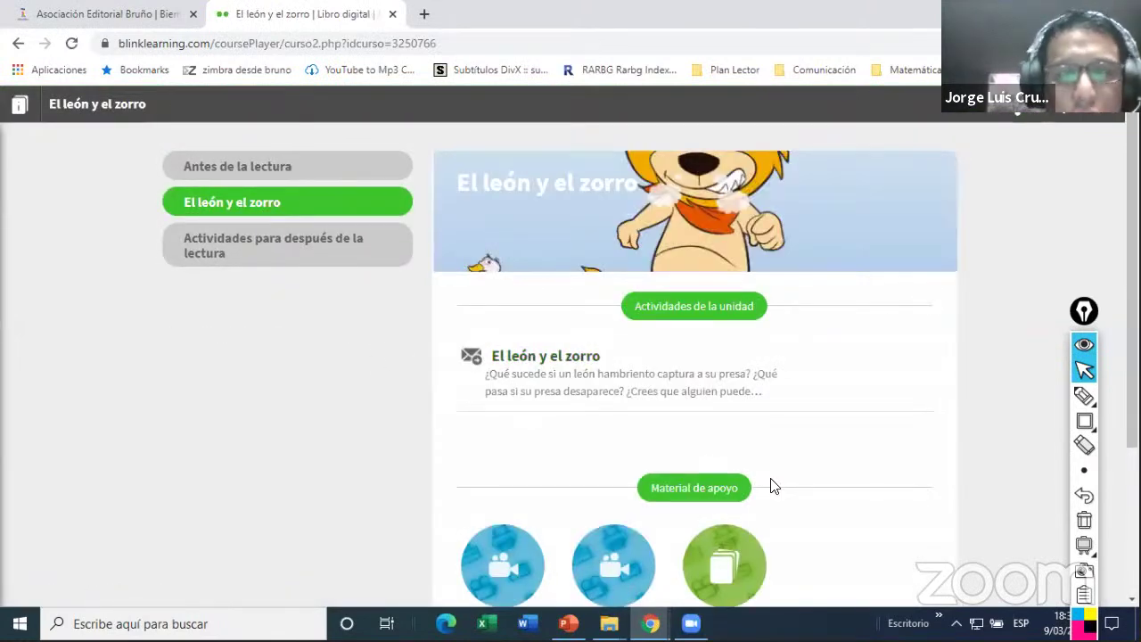
scroll(854, 439, "down", 2)
left_click(1084, 395)
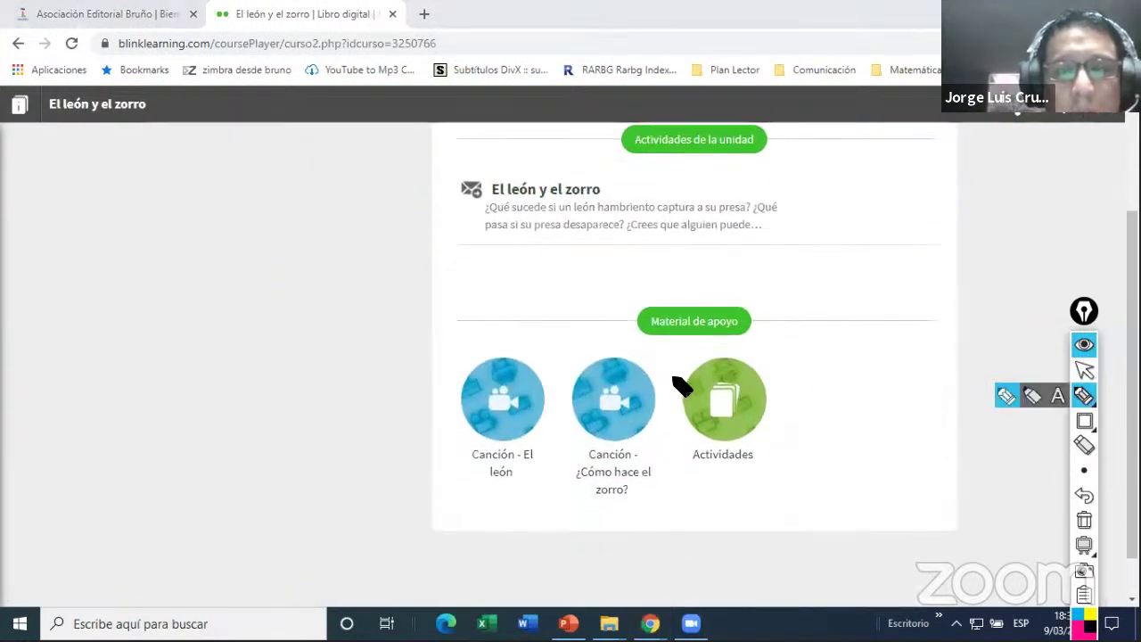
mouse_move(682, 360)
left_mouse_down()
mouse_move(847, 387)
mouse_move(673, 443)
mouse_move(689, 369)
left_mouse_up()
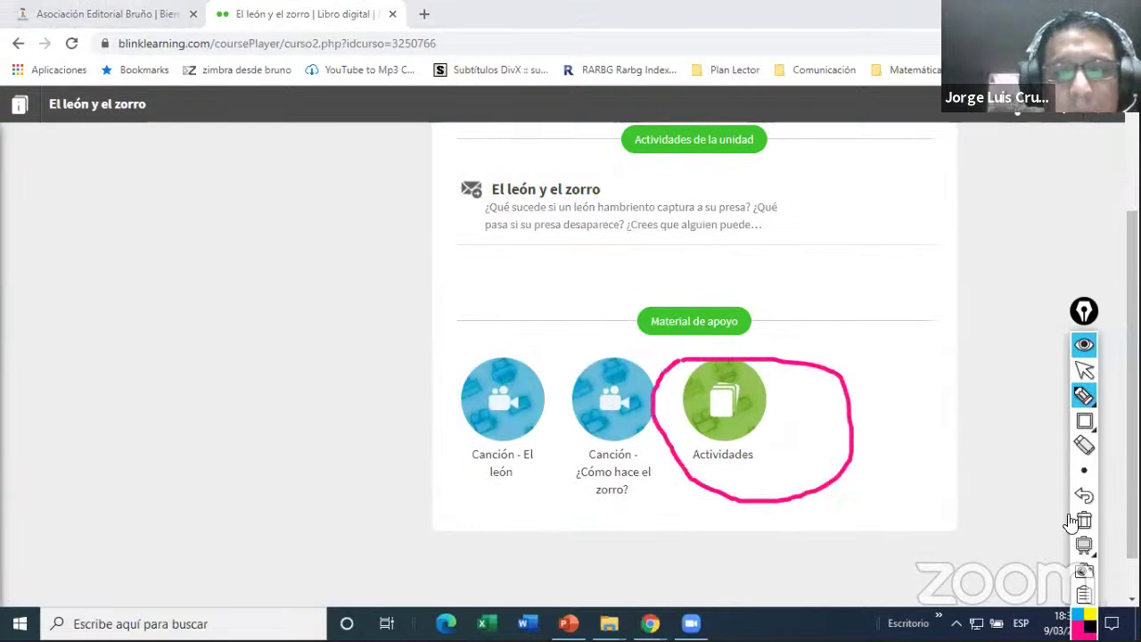
left_click(1084, 369)
Open the Actividades PDF, scroll through its eight pages, and close it.
left_click(736, 408)
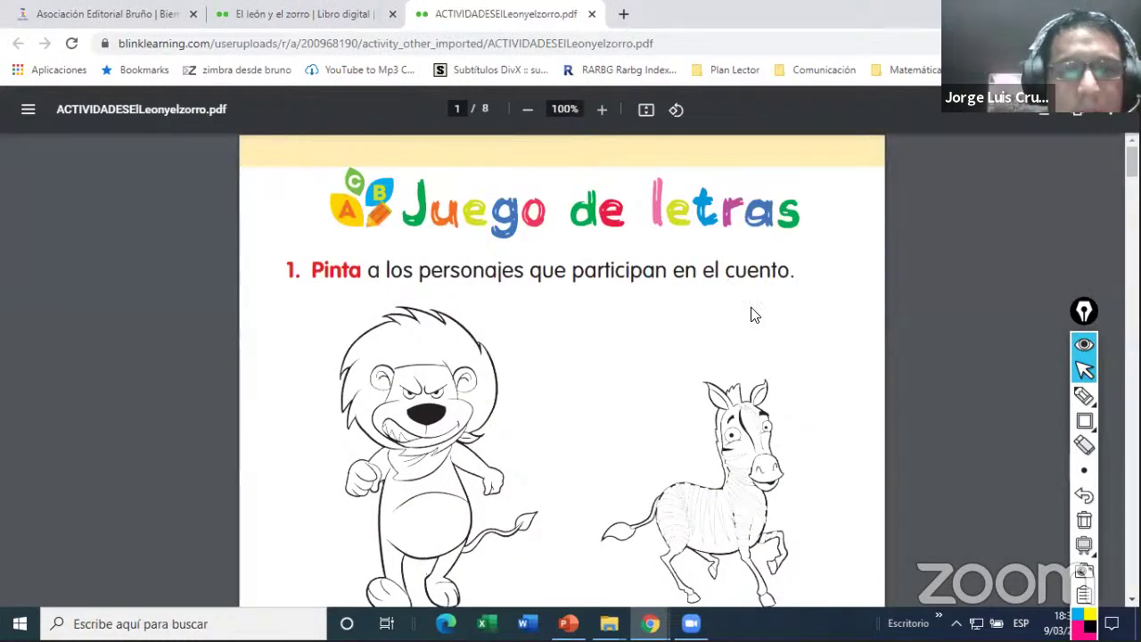
scroll(774, 354, "down", 20)
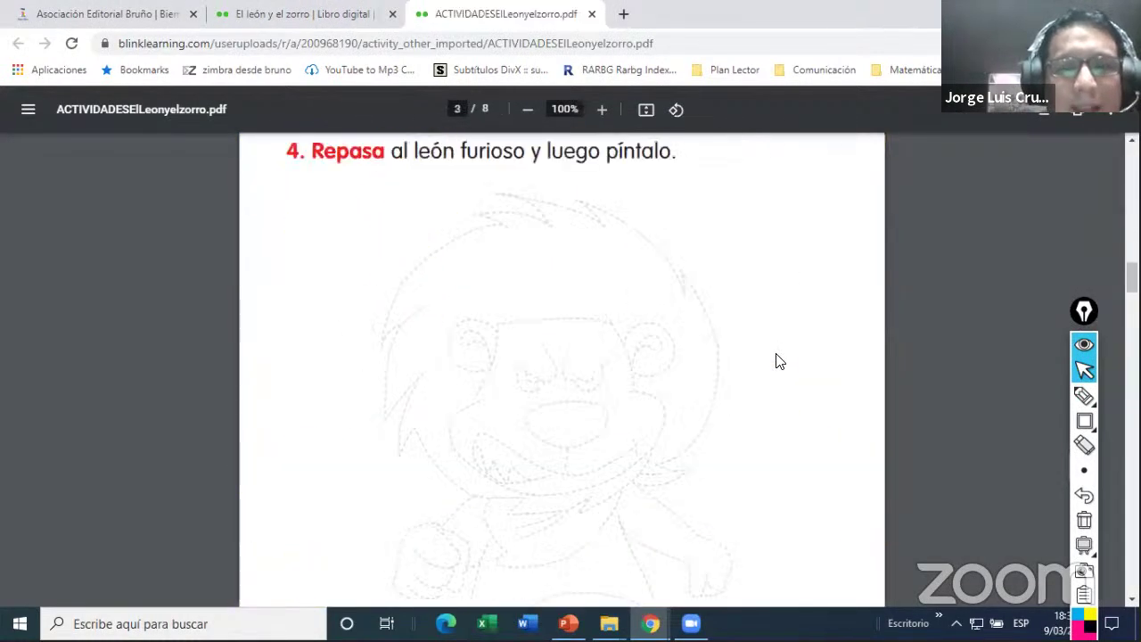
scroll(778, 361, "down", 20)
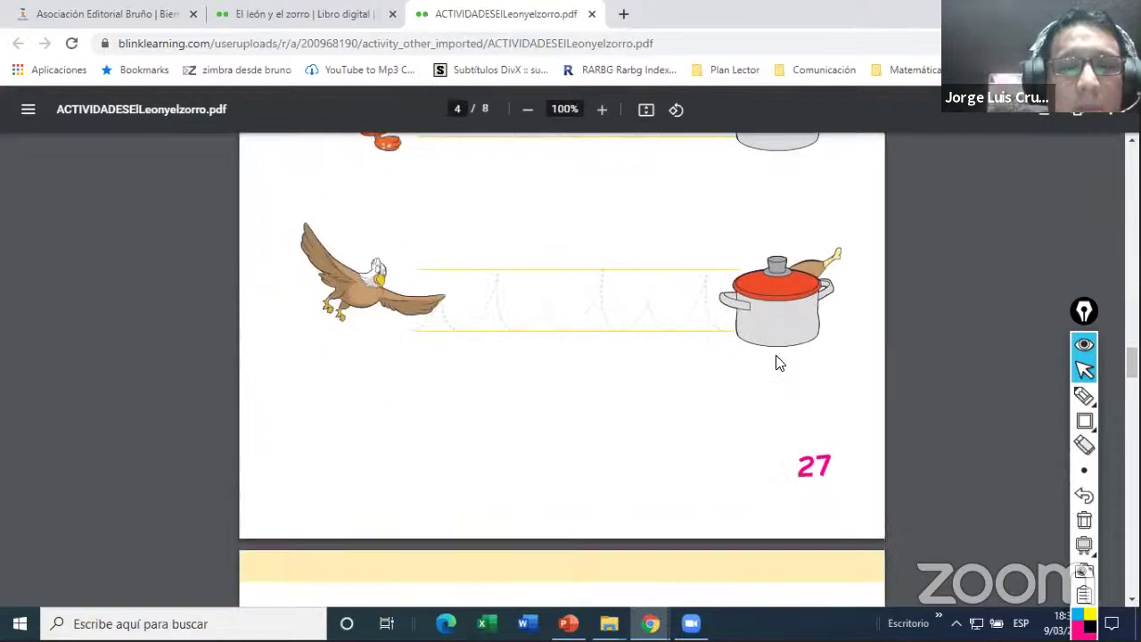
scroll(779, 362, "down", 20)
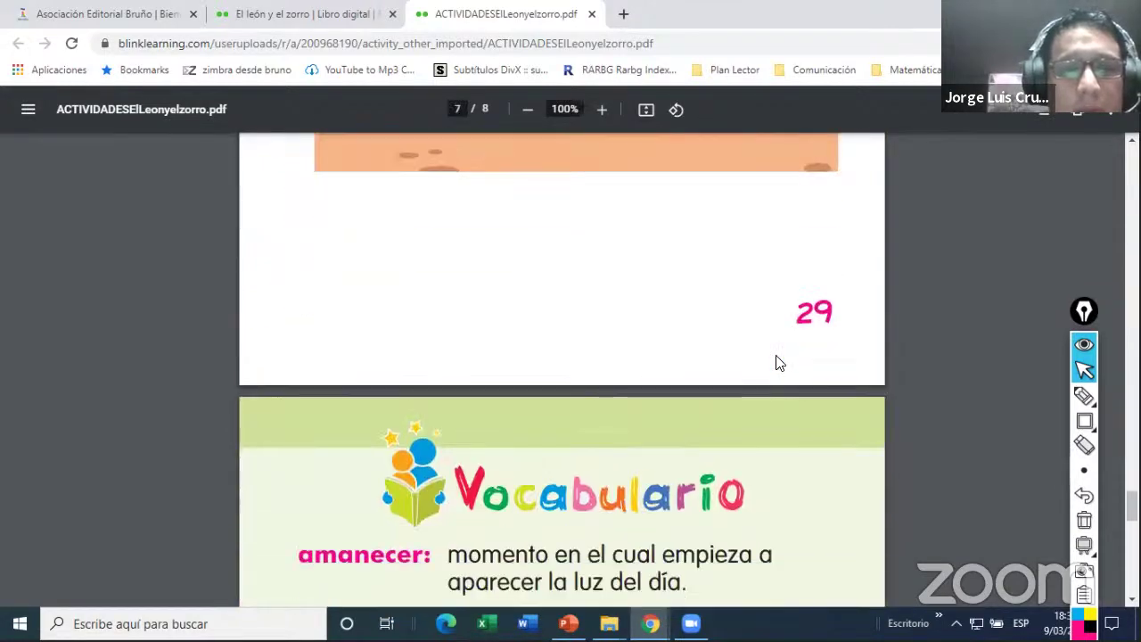
scroll(775, 362, "down", 8)
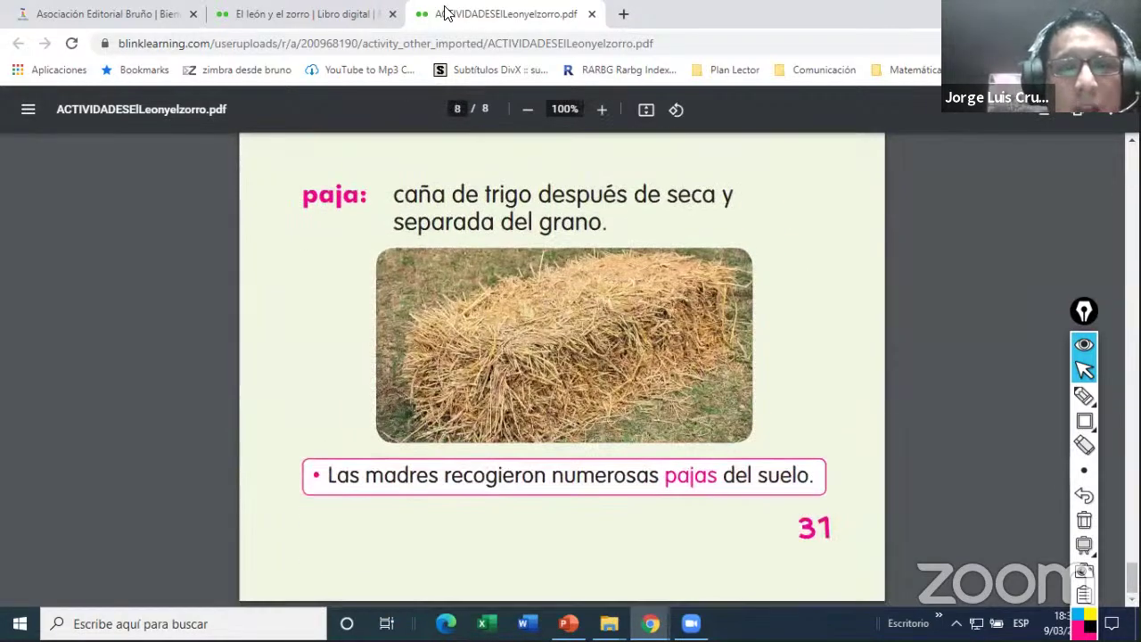
left_click(592, 14)
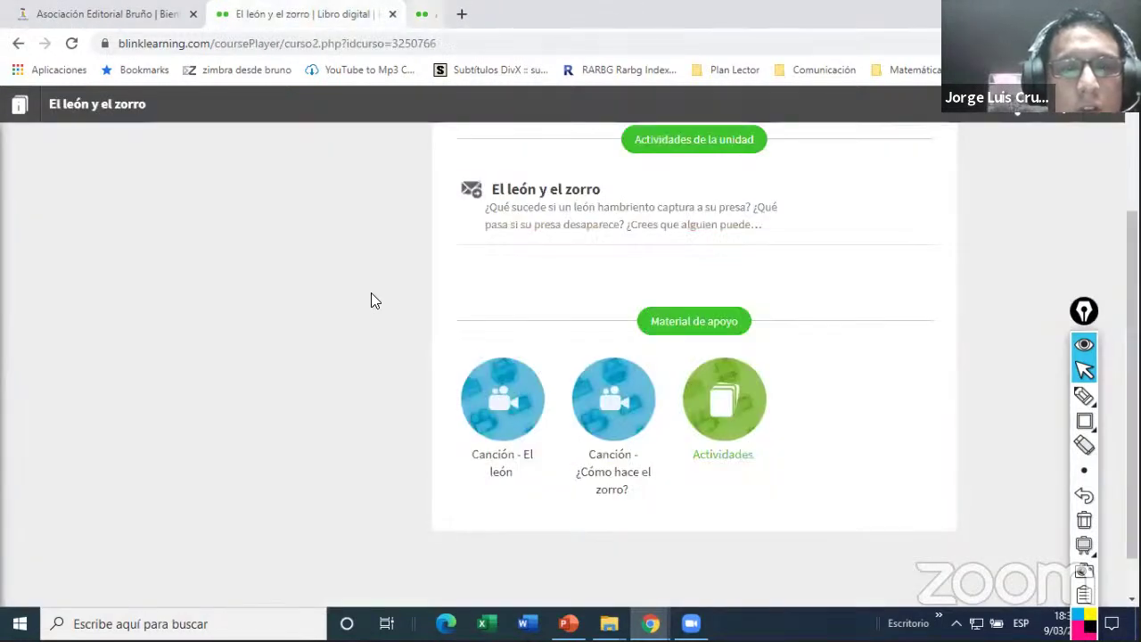
scroll(364, 300, "up", 3)
Point out the after-reading activities with an arrow, then open the ¿En qué orden sucedieron? exercise.
left_click(1084, 395)
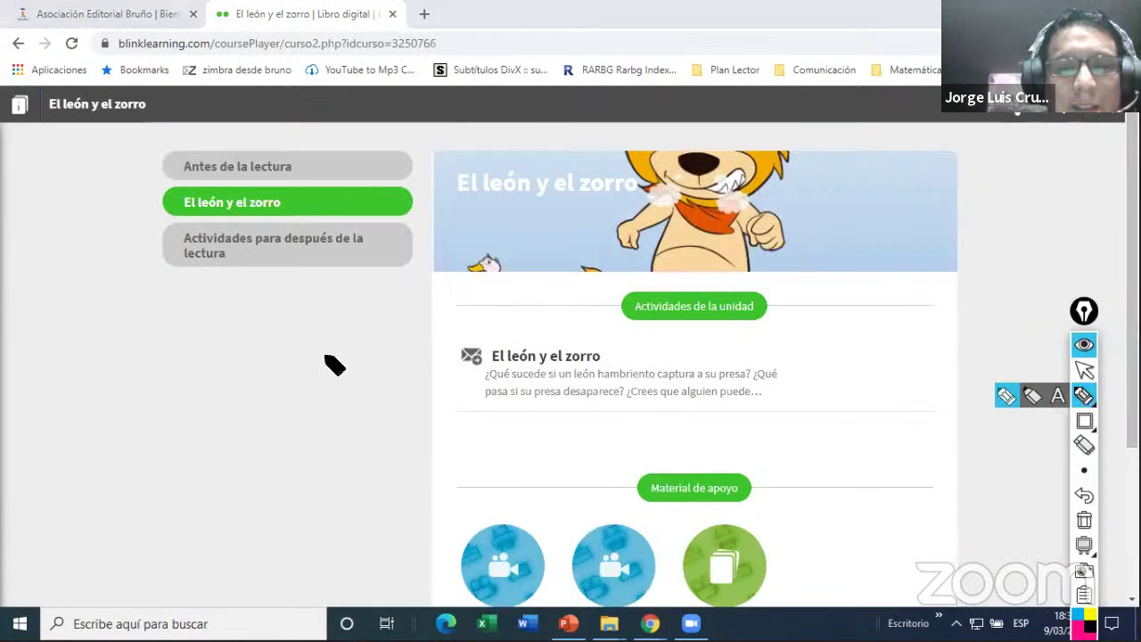
left_click_drag(220, 372, 281, 286)
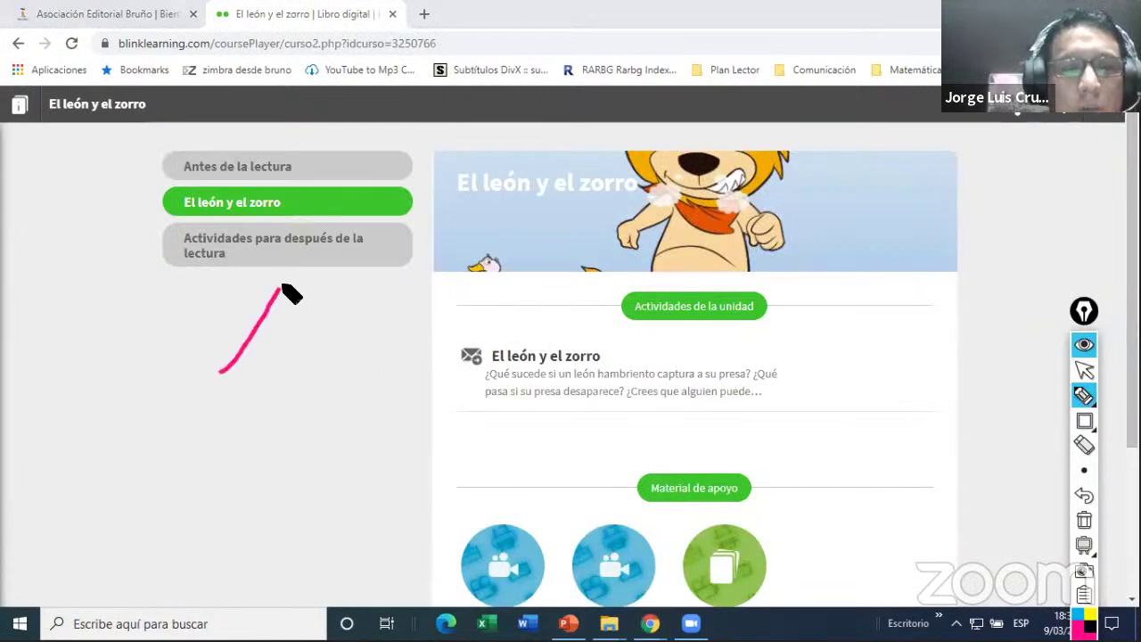
left_click(1084, 520)
left_click(1086, 375)
left_click(256, 227)
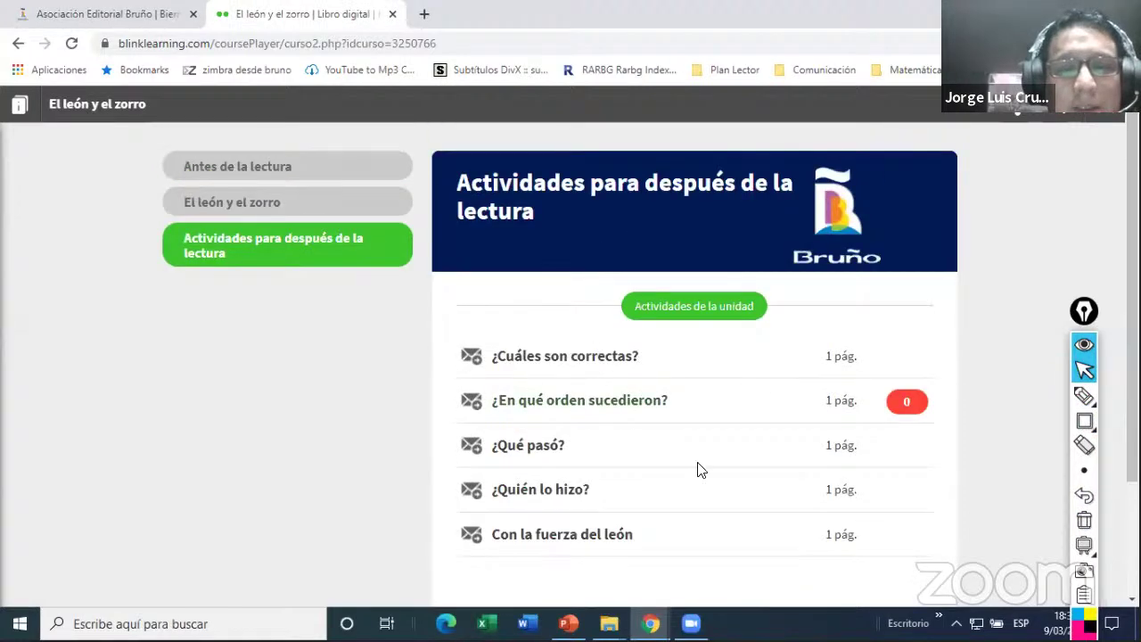
left_click(1085, 397)
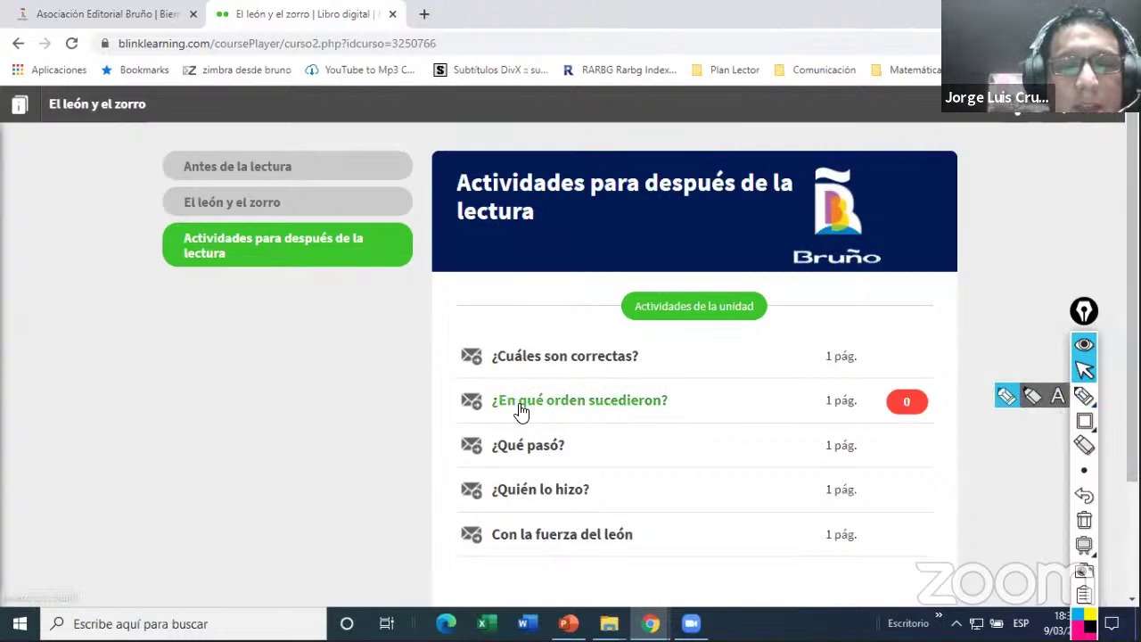
left_click(577, 413)
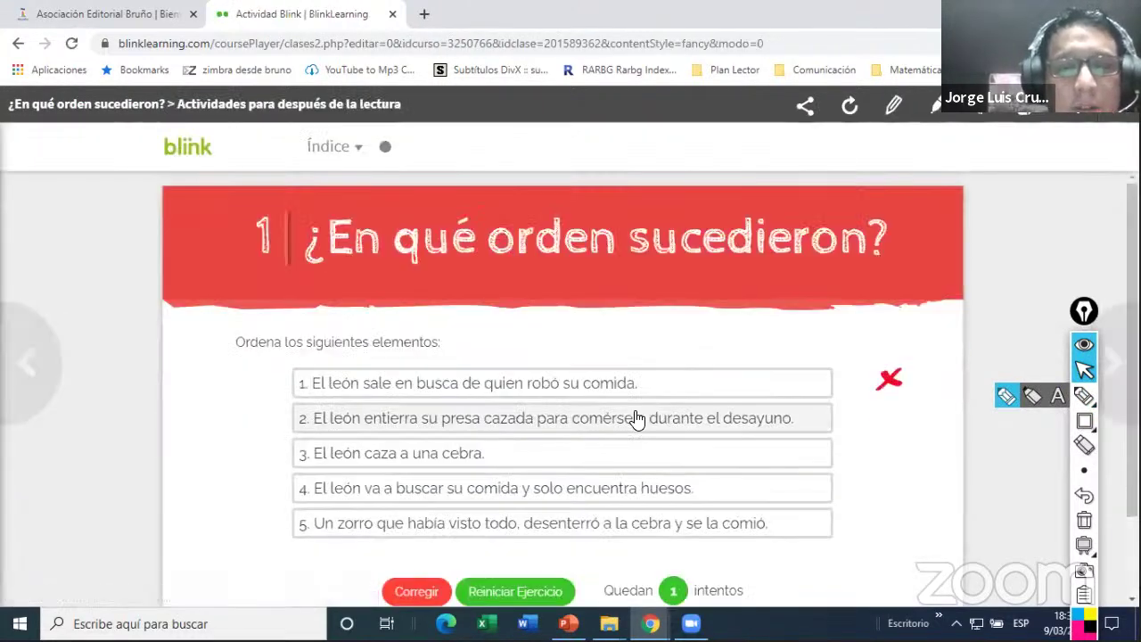
Restart the exercise, drag the four sentences into order, check it (score 0), and go back.
scroll(658, 443, "down", 1)
left_click(507, 499)
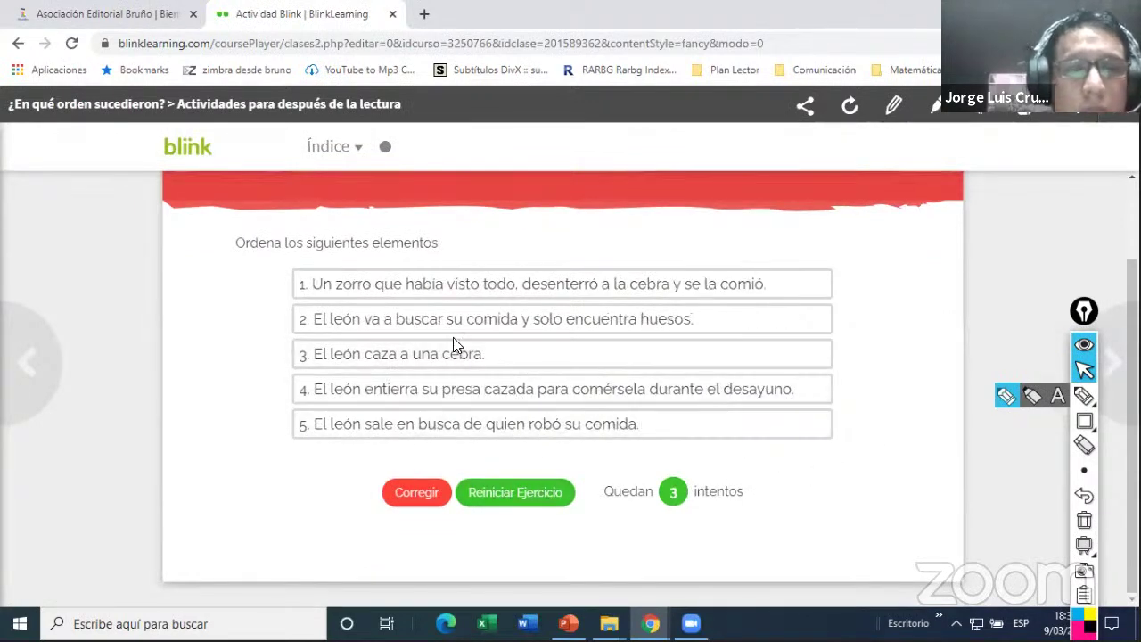
mouse_move(439, 354)
left_mouse_down()
mouse_move(453, 318)
mouse_move(437, 333)
left_mouse_up()
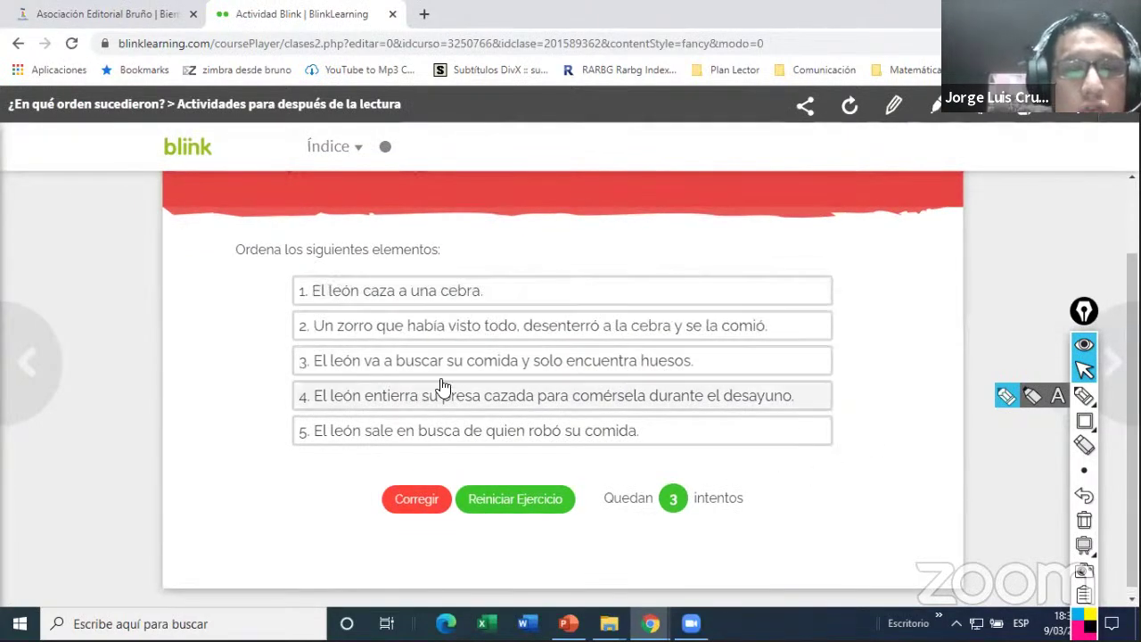
left_click_drag(437, 389, 435, 349)
left_click_drag(402, 433, 402, 342)
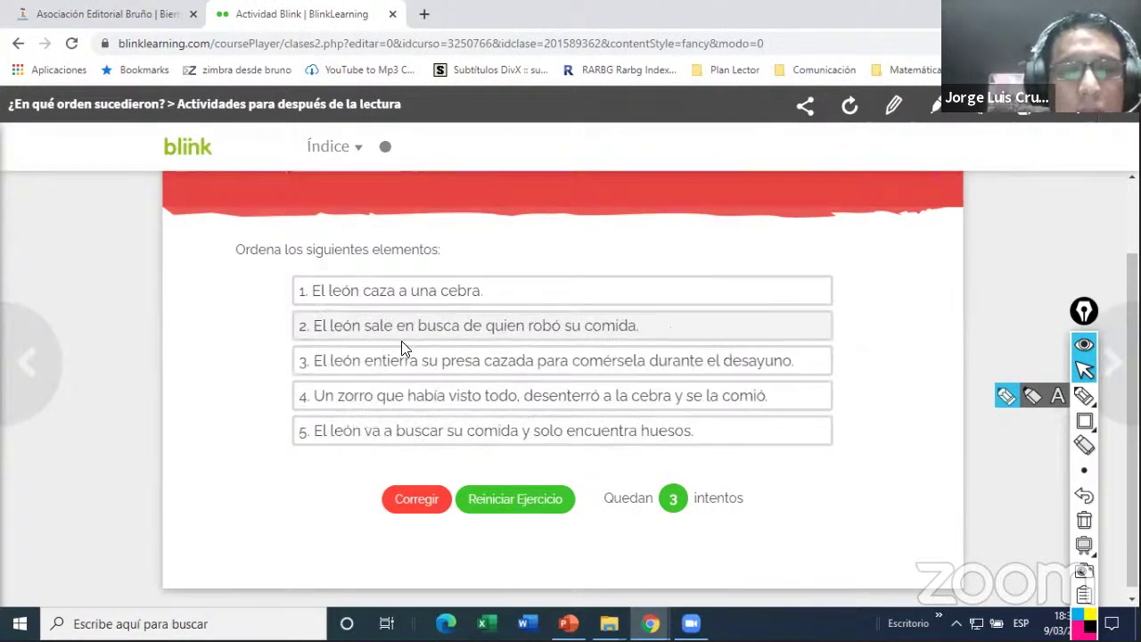
left_click_drag(522, 429, 508, 361)
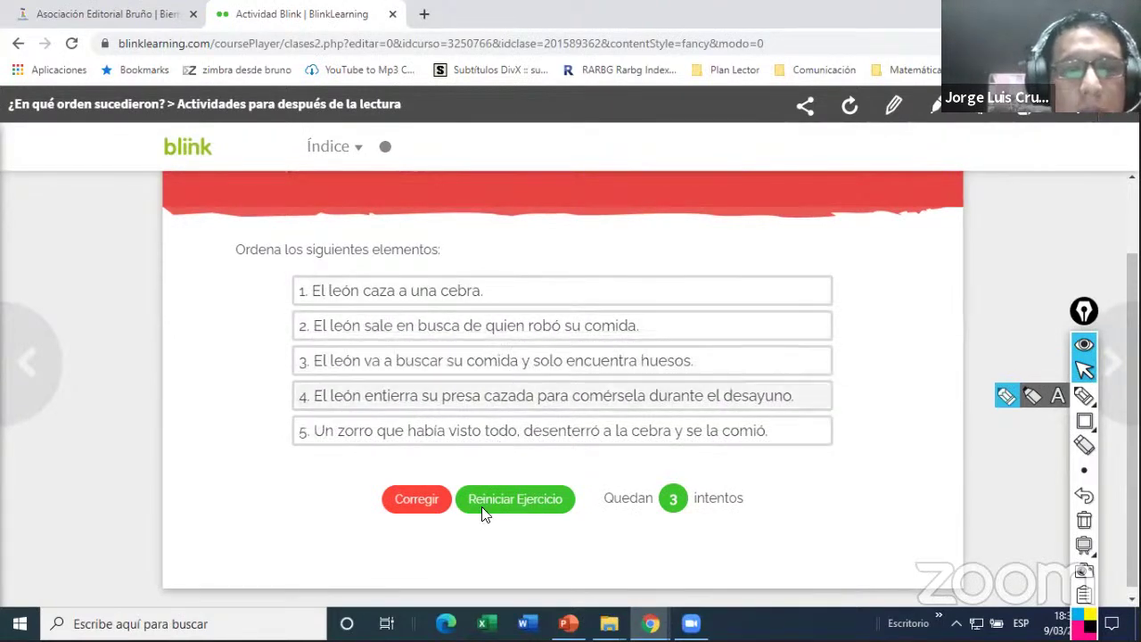
left_click(445, 502)
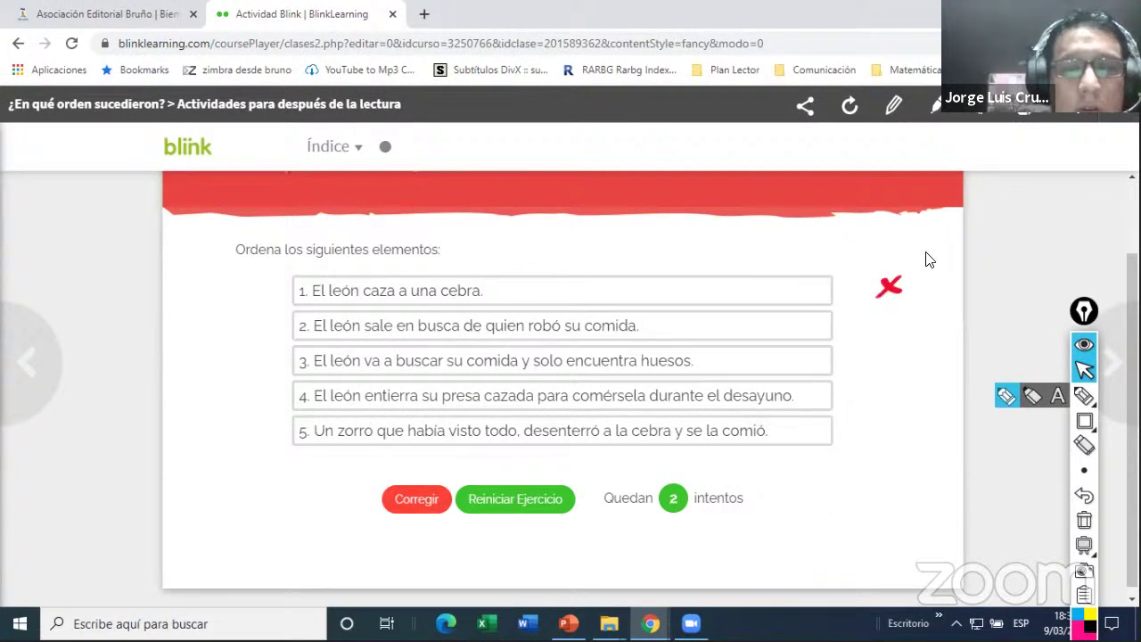
left_click(19, 43)
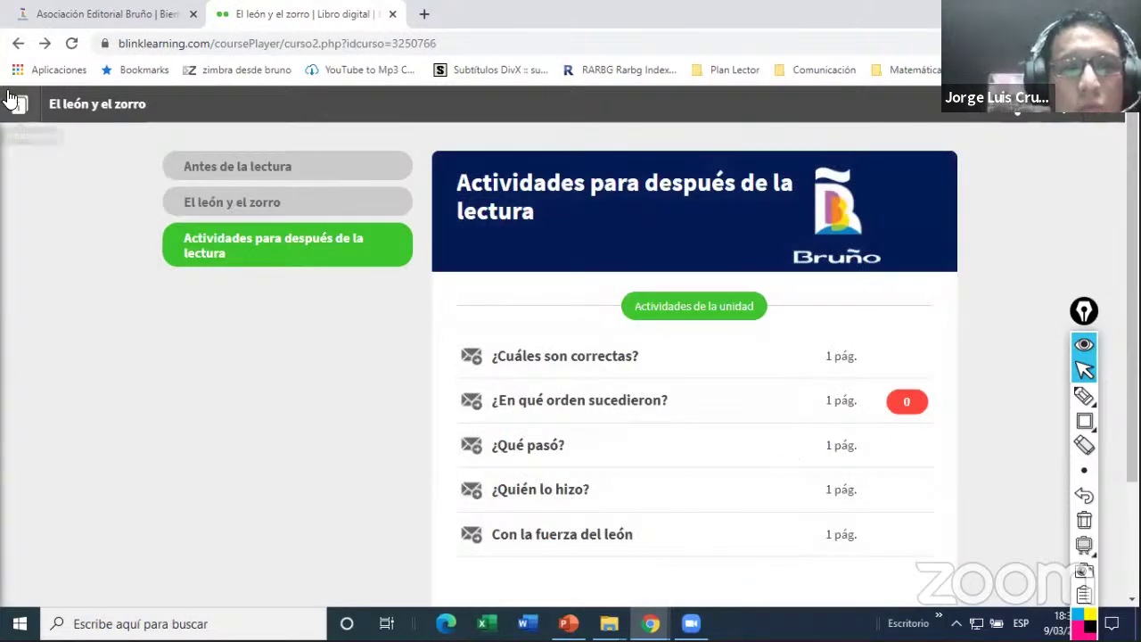
Back in the library, circle the Sola en el bosque book, clear the mark, and open its course page.
left_click(15, 42)
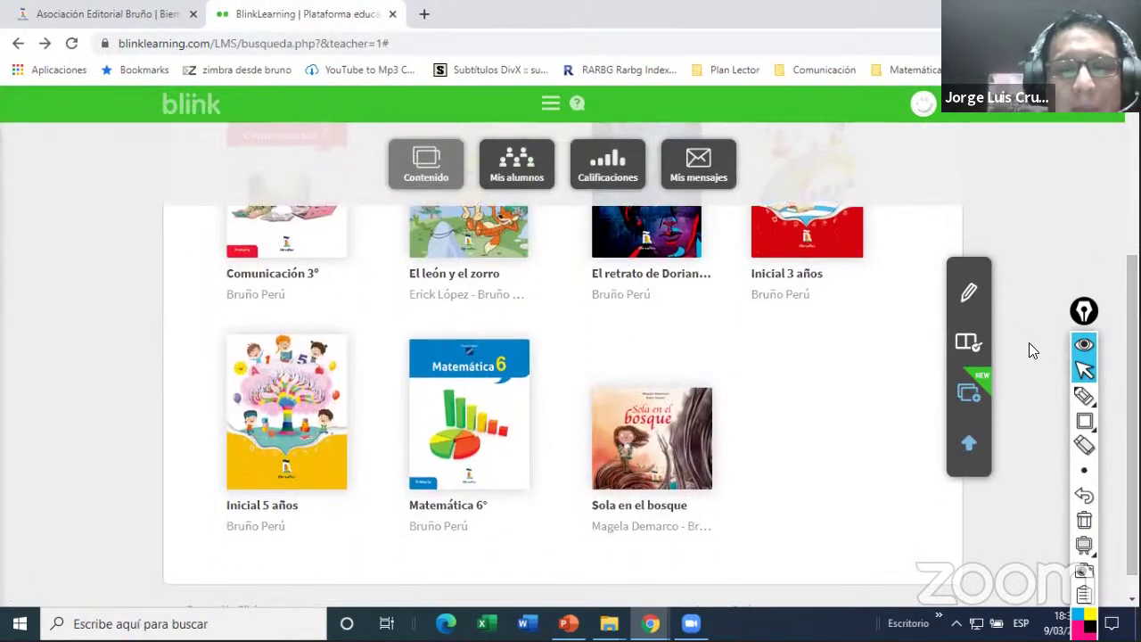
left_click(1084, 396)
mouse_move(562, 353)
left_mouse_down()
mouse_move(719, 351)
mouse_move(718, 545)
mouse_move(565, 530)
mouse_move(544, 360)
left_mouse_up()
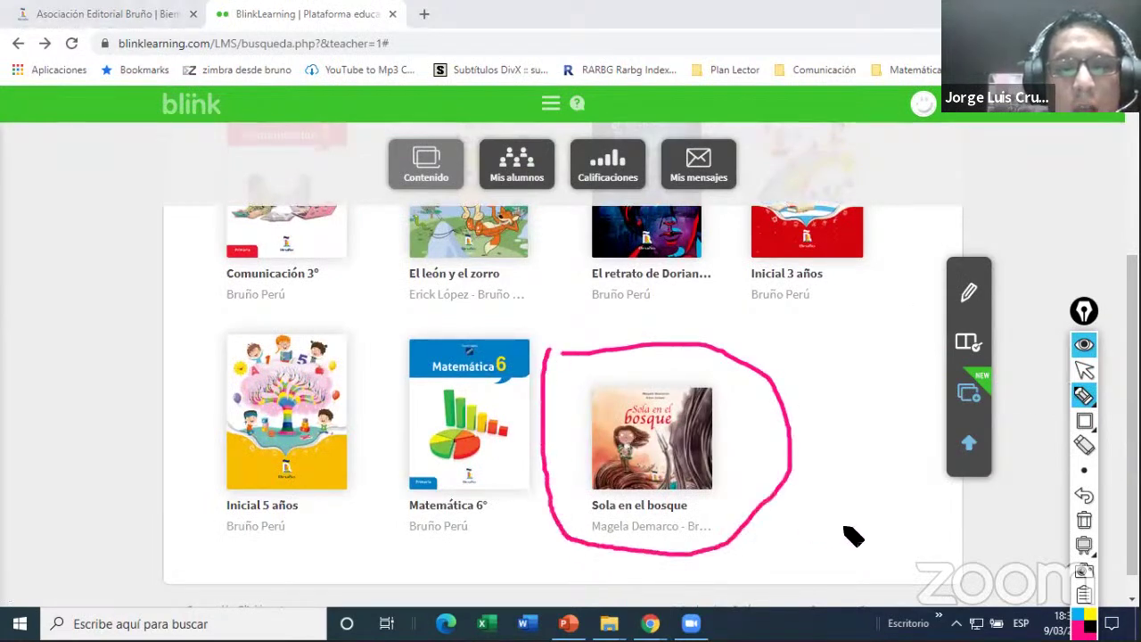
left_click(1085, 524)
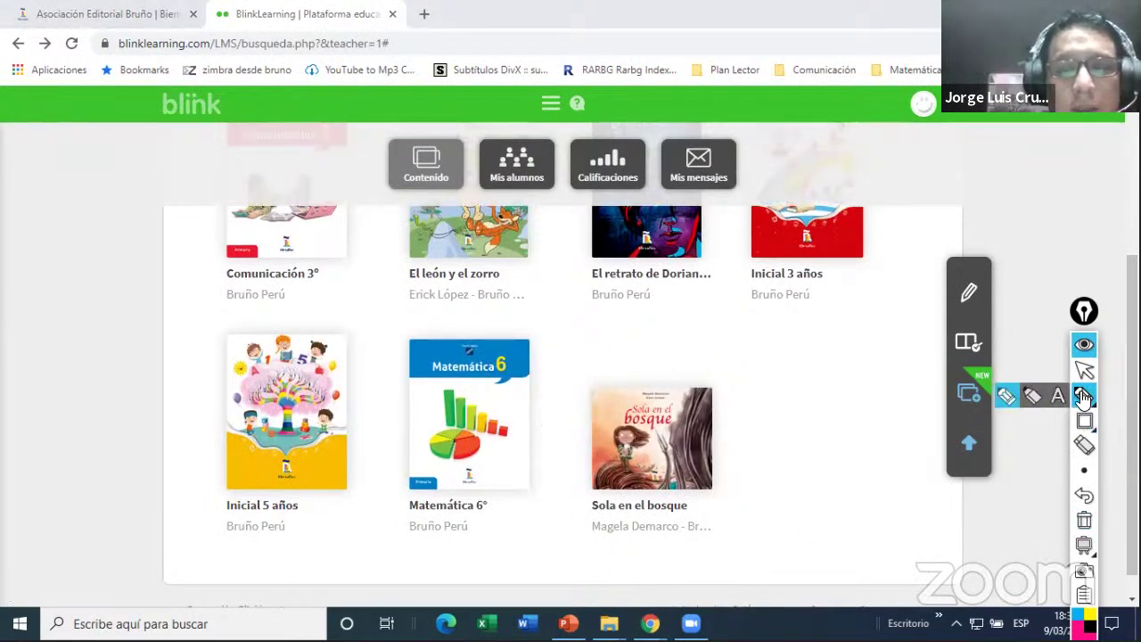
left_click(1084, 369)
left_click(651, 441)
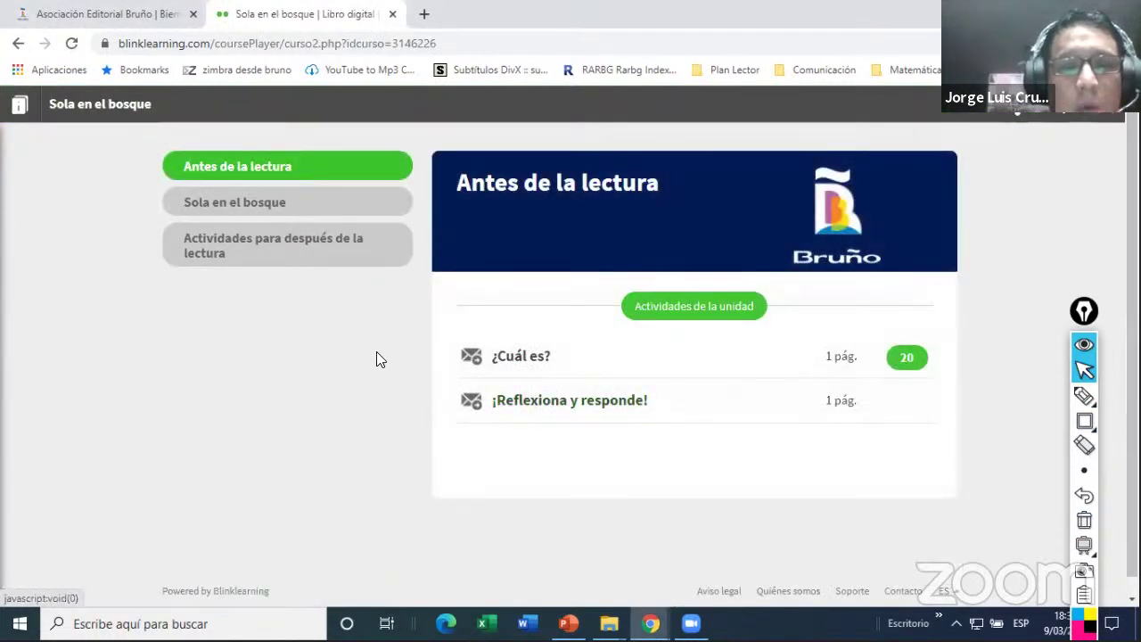
Mark the Antes de la lectura, Sola en el bosque and after-reading sections, then clear the lines.
left_click(1084, 396)
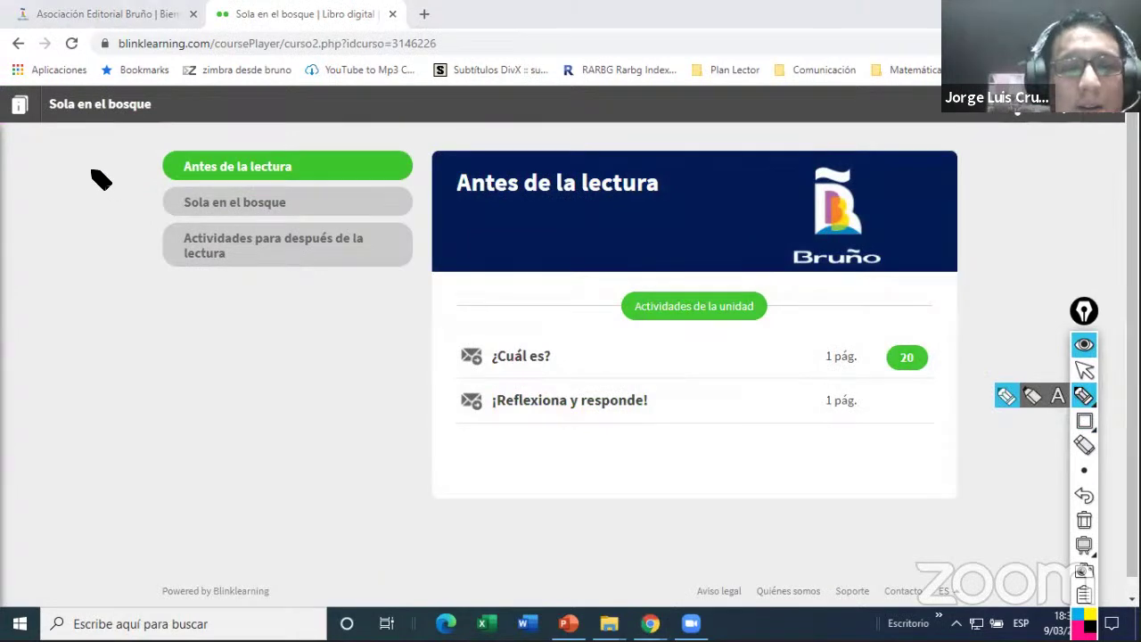
left_click_drag(39, 159, 142, 163)
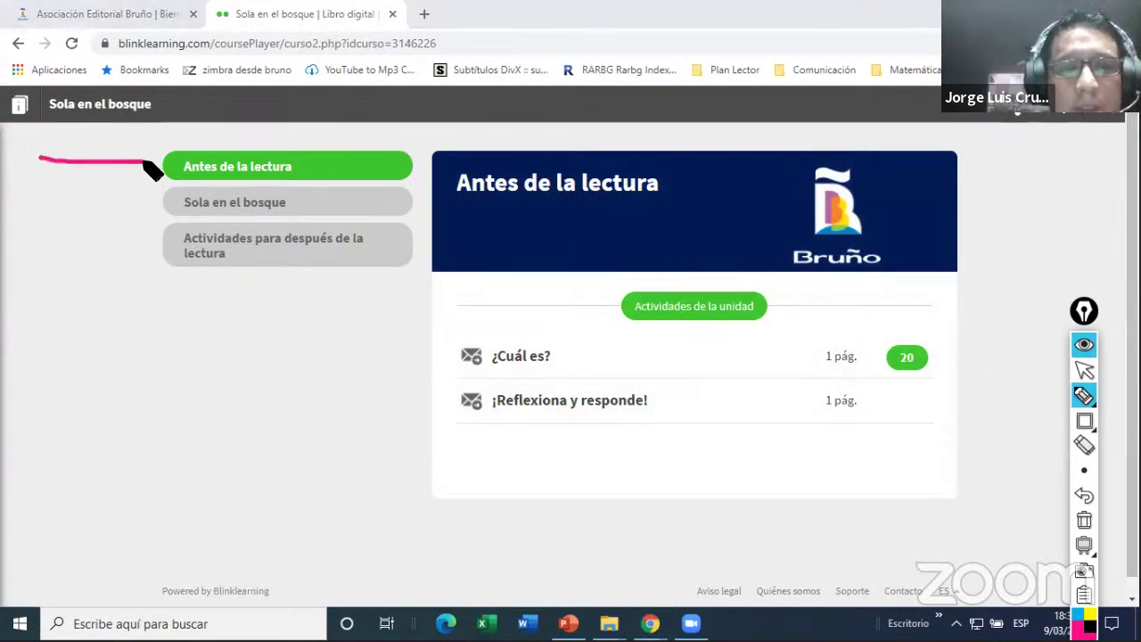
left_click_drag(310, 200, 472, 201)
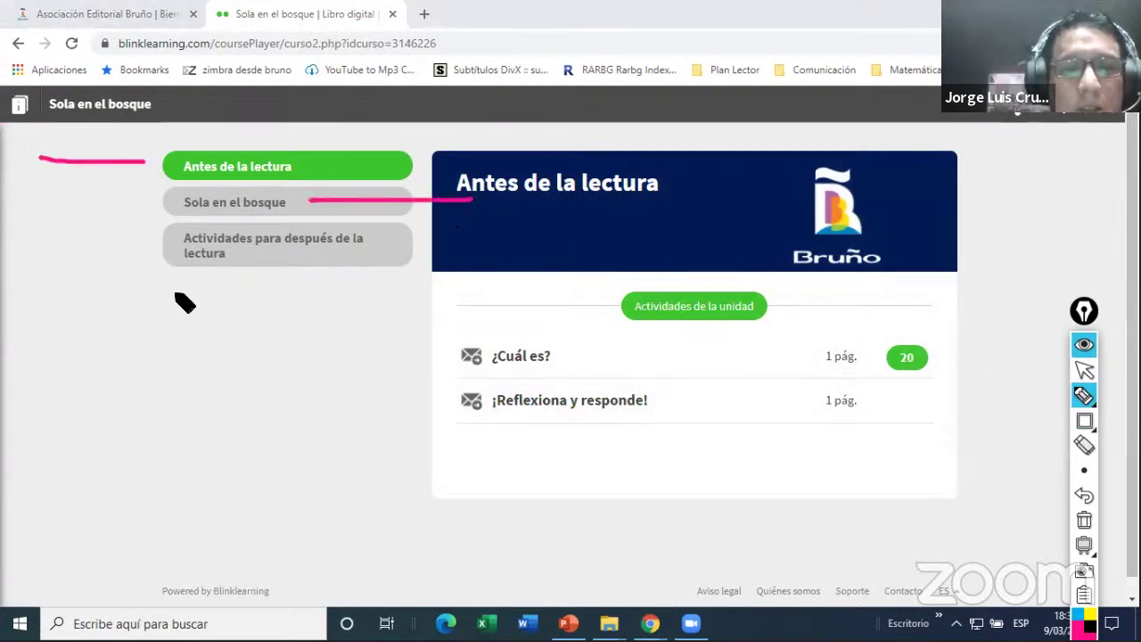
left_click_drag(153, 284, 401, 283)
left_click(1084, 521)
left_click(1084, 369)
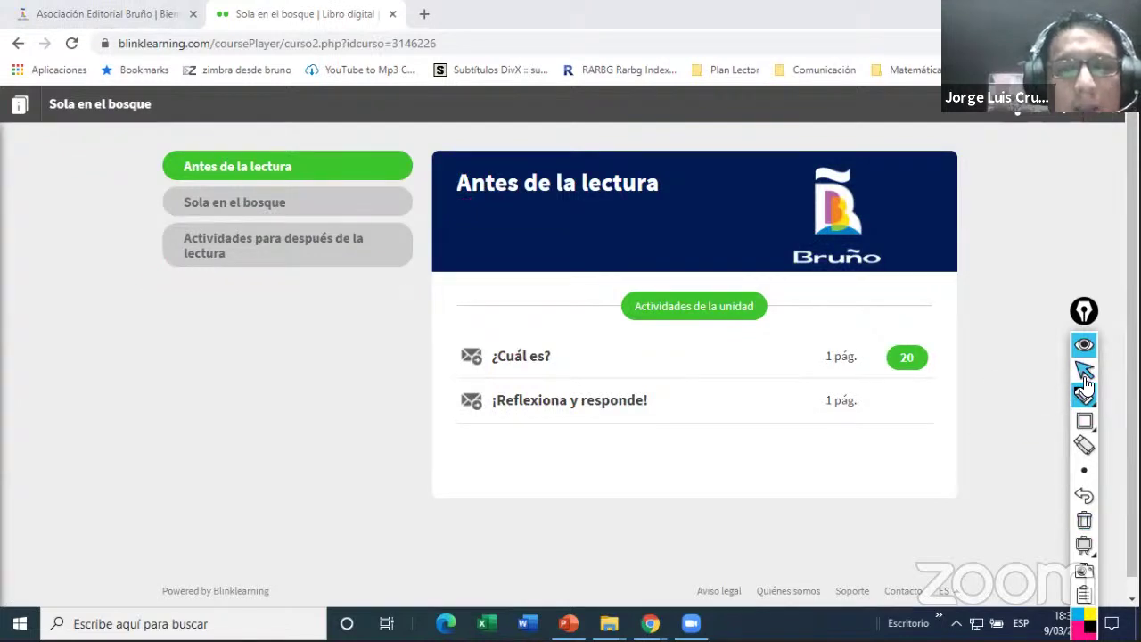
Open ¡Reflexiona y responde! and try the first answer's multimedia picker, closing it without attaching.
left_click(558, 410)
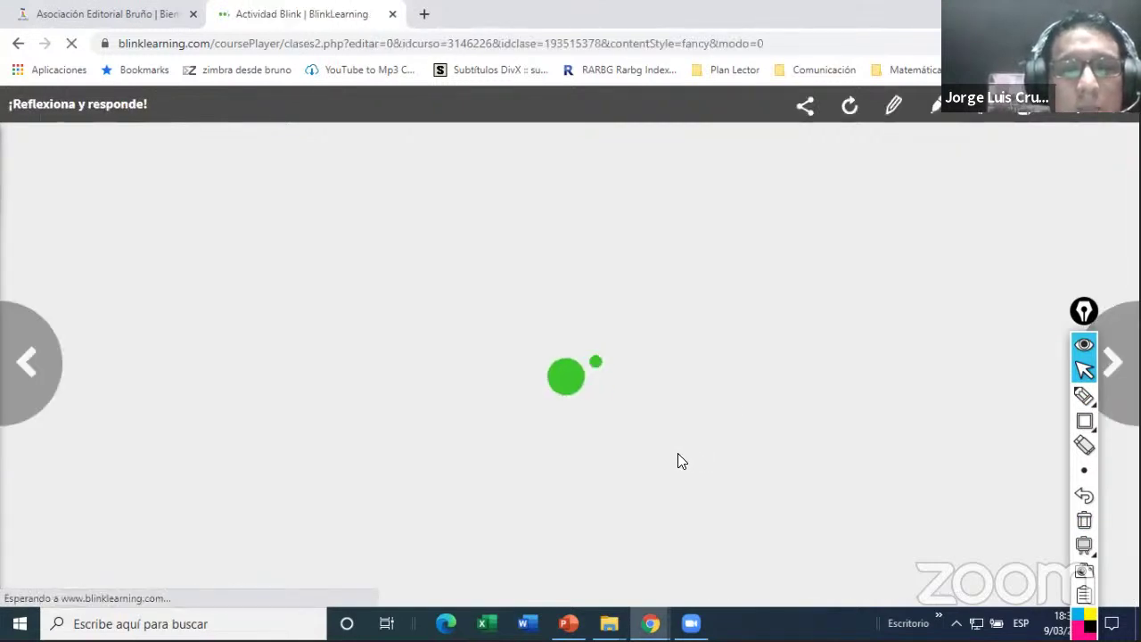
scroll(682, 450, "down", 2)
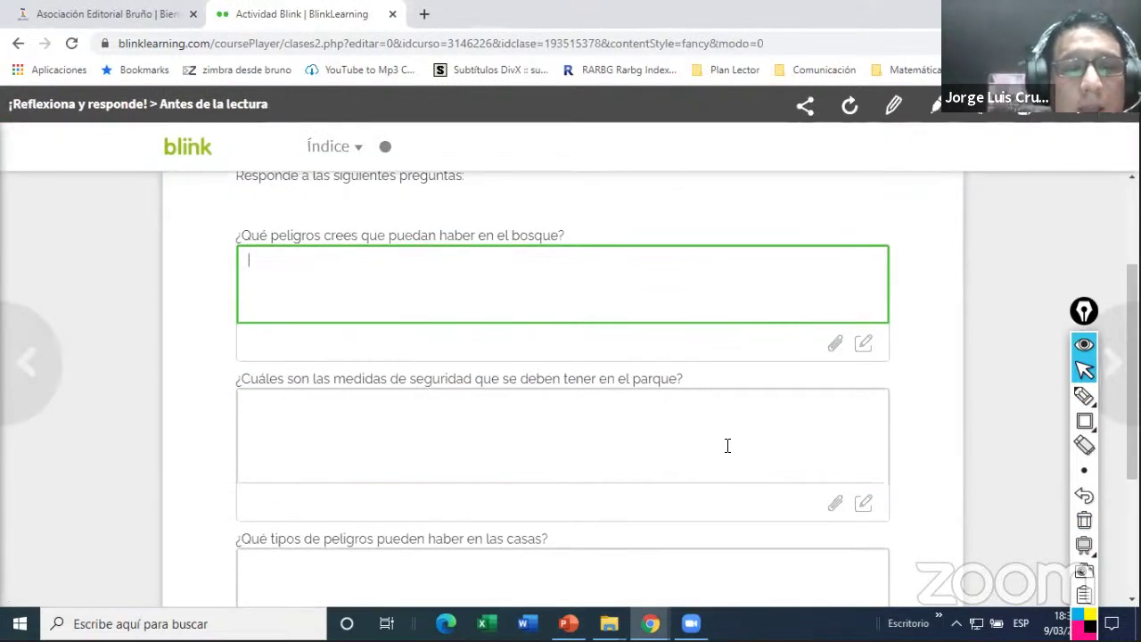
scroll(727, 445, "up", 1)
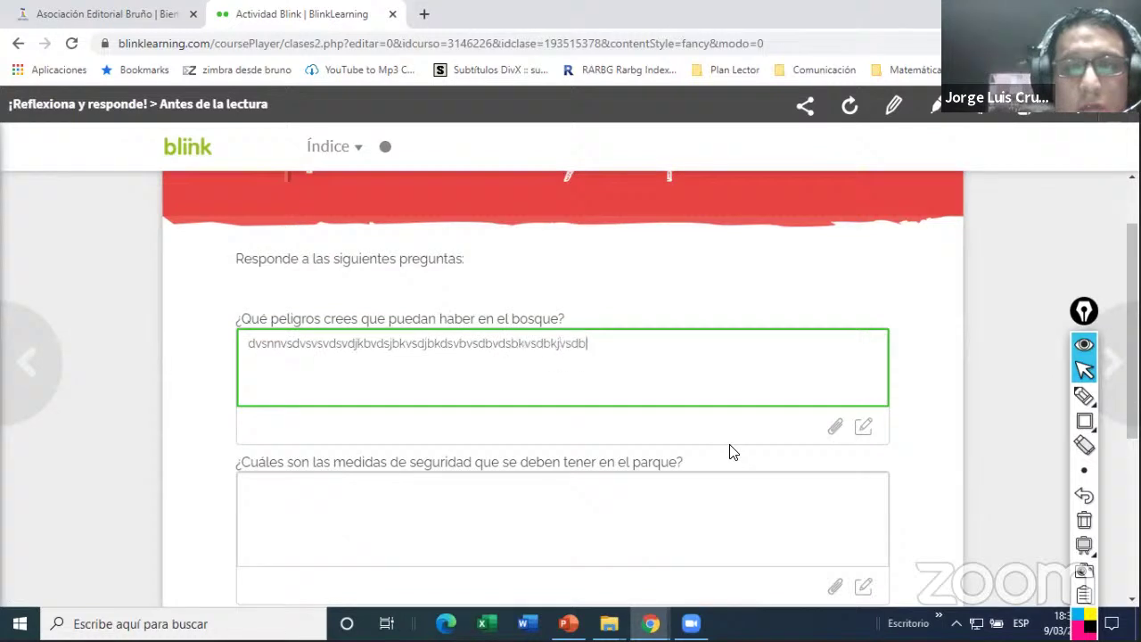
left_click(833, 424)
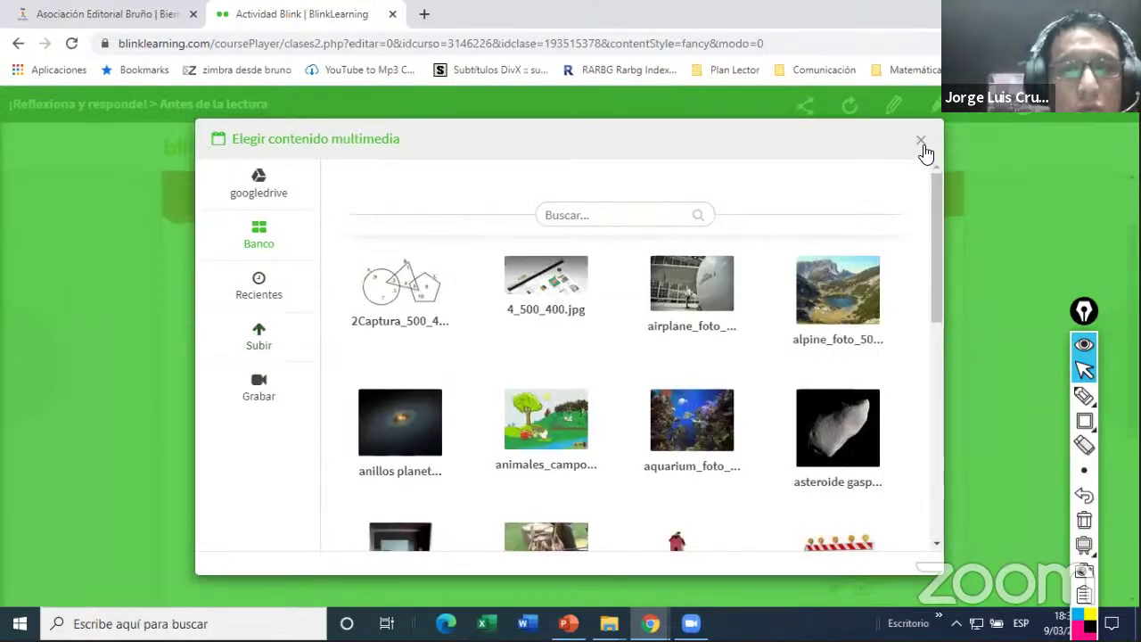
left_click(920, 140)
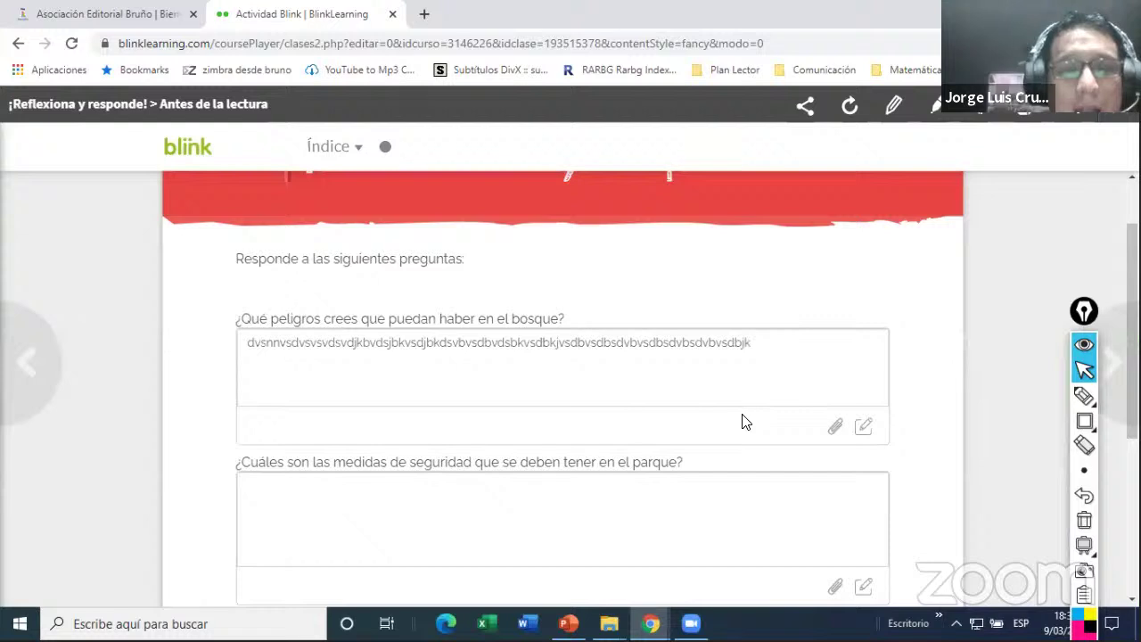
Type test text into the second answer's rich-text editor and close it without accepting.
scroll(743, 417, "down", 1)
scroll(340, 426, "down", 1)
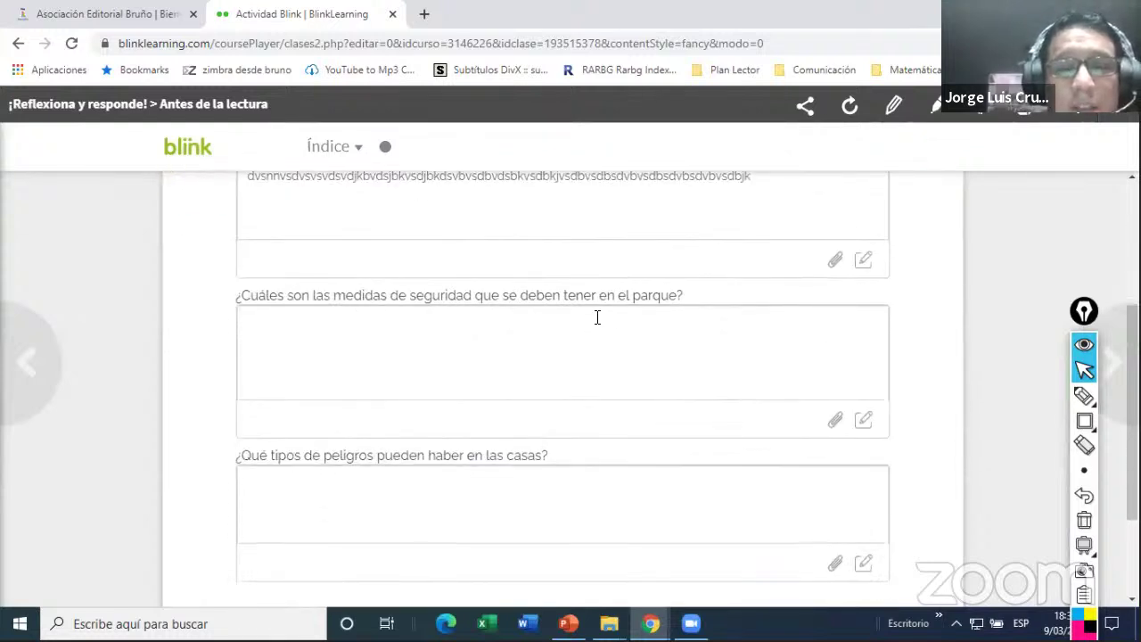
left_click(866, 424)
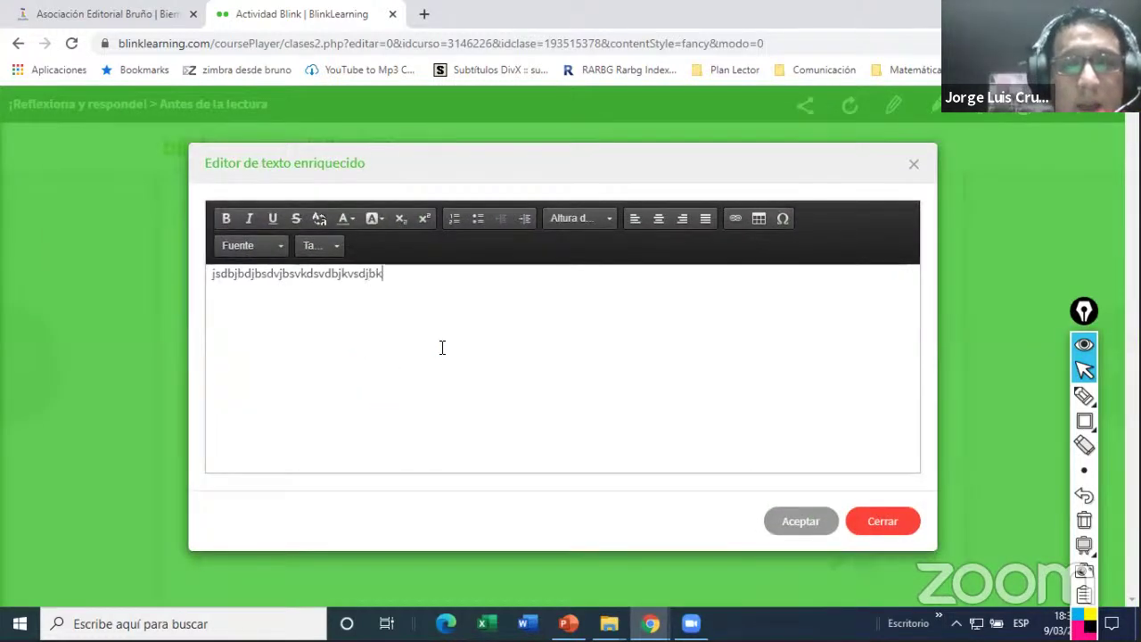
type("jsdbjbdjbsdvjbsvkdsvdbjkvsdjbkvsdjbkvsdjbkvsbkjvsdbkjsvdjbksdvbkjsdvbkjvsbkjvsdkbjvsbksdvbkvsbksdvkb")
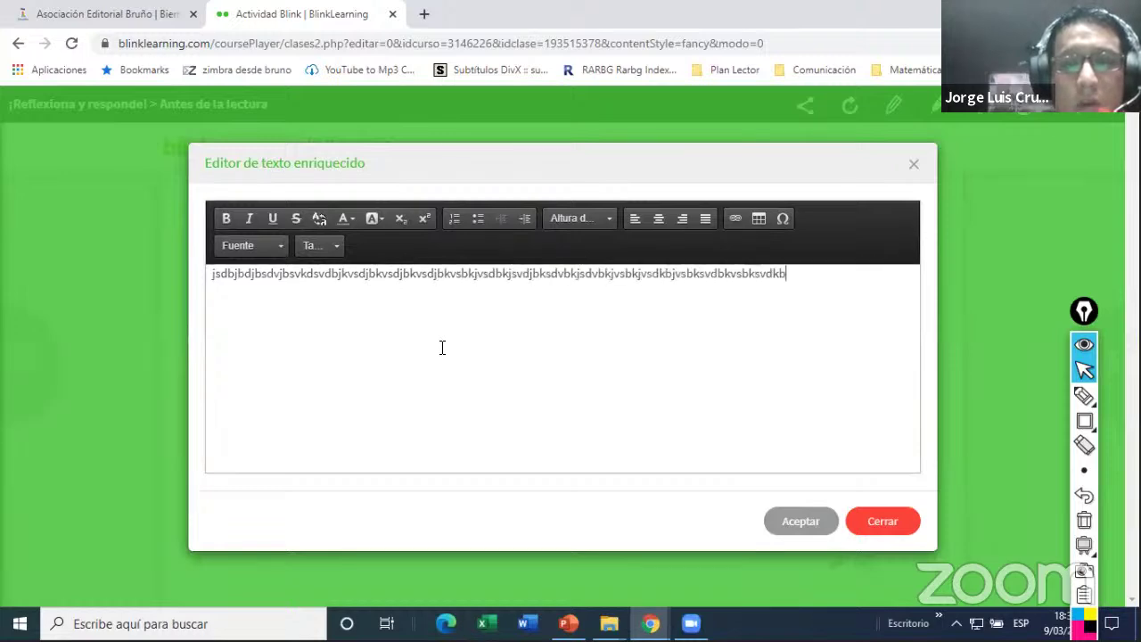
left_click(912, 169)
scroll(535, 471, "down", 1)
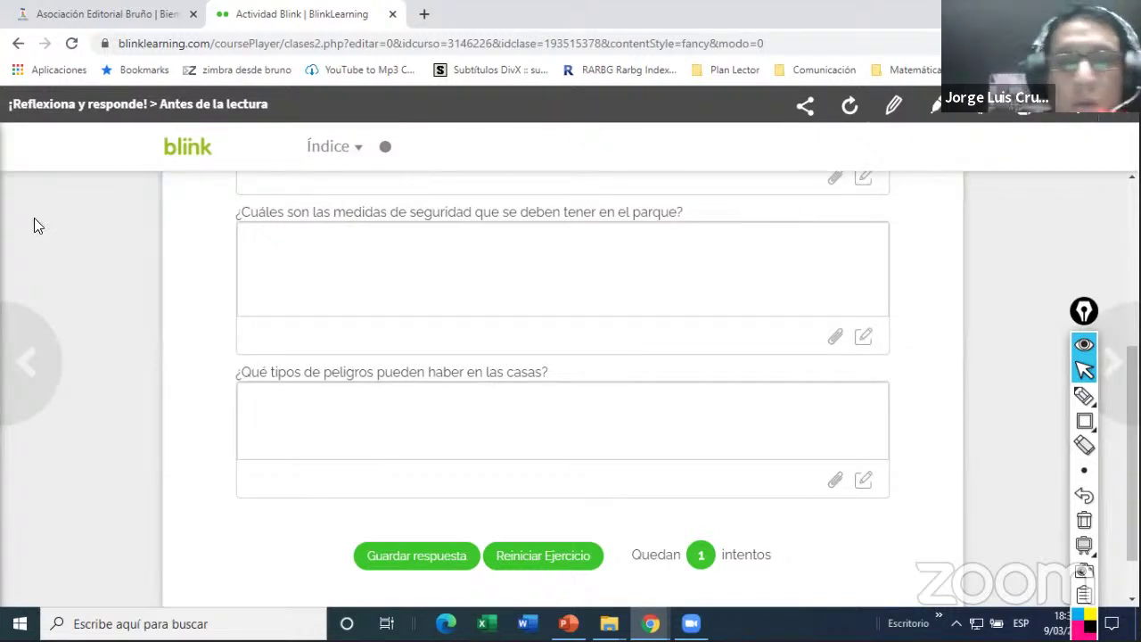
Return to the Sola en el bosque course page and show its Sola en el bosque section.
left_click(16, 45)
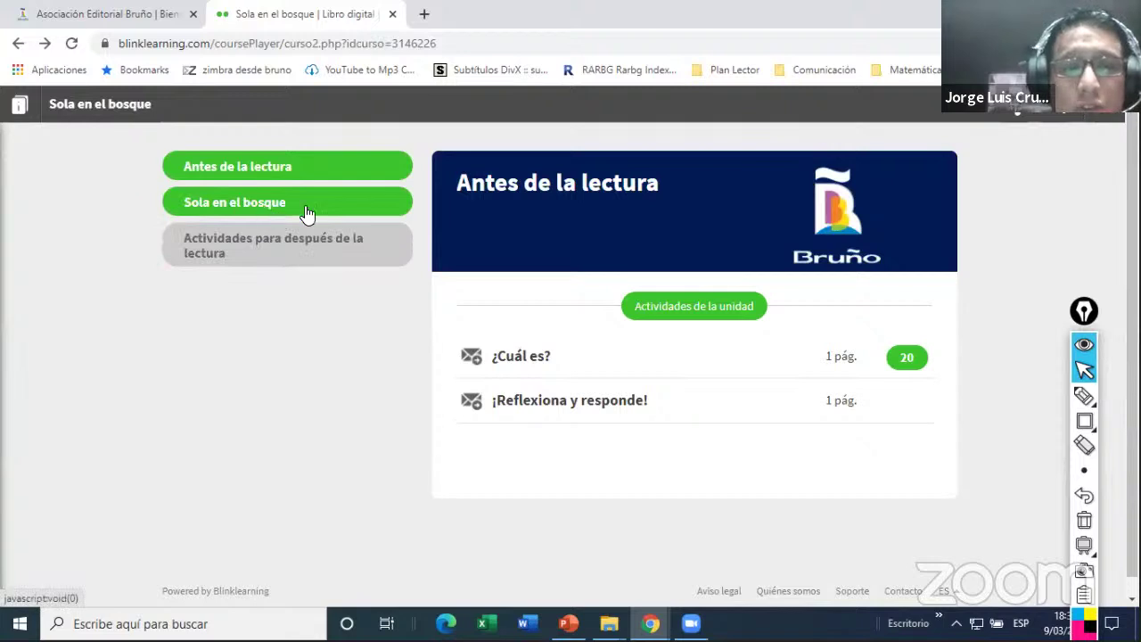
mouse_move(1082, 395)
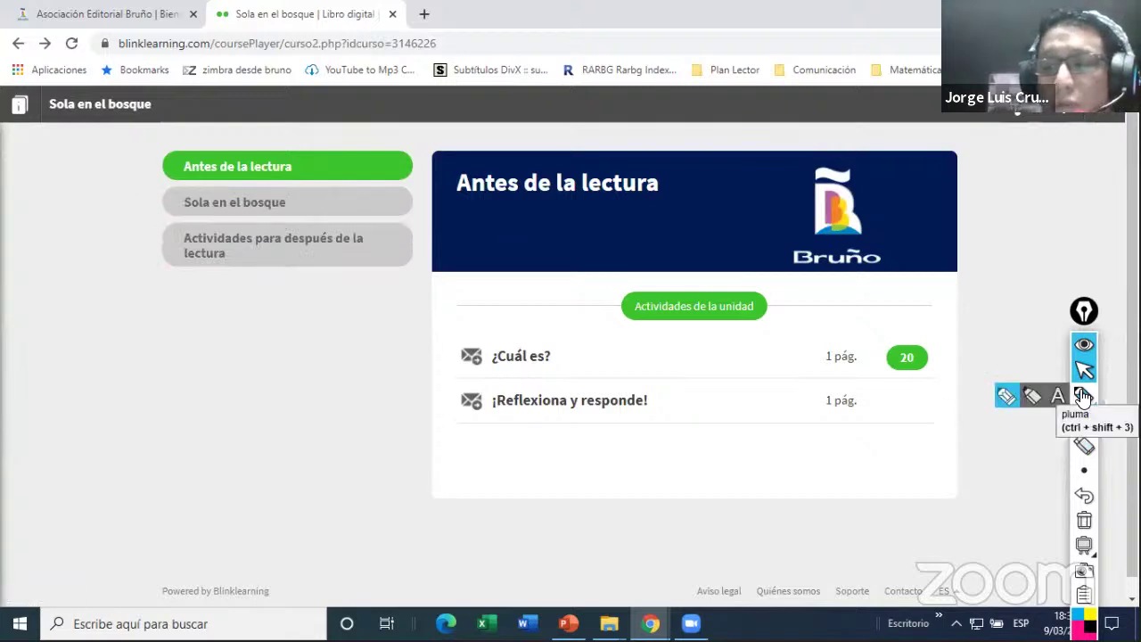
left_click(248, 203)
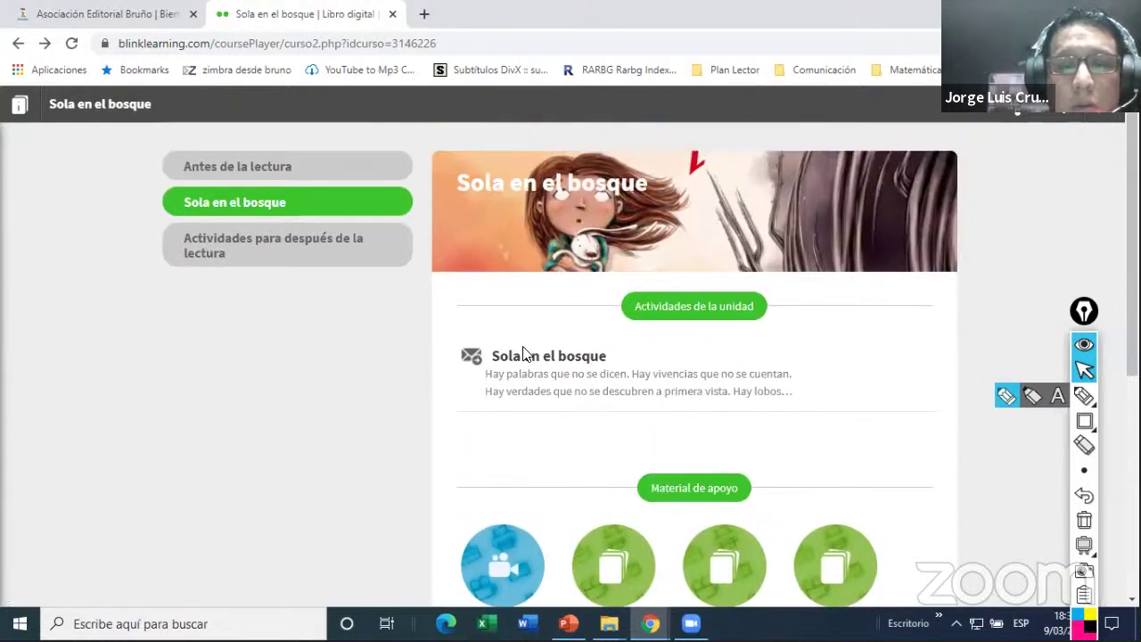
Circle the reading entry and Material de apoyo heading, clear them, and open the digital book.
left_click(1086, 397)
mouse_move(517, 288)
left_mouse_down()
mouse_move(833, 420)
mouse_move(539, 309)
left_mouse_up()
mouse_move(658, 461)
left_mouse_down()
mouse_move(636, 452)
mouse_move(593, 533)
left_mouse_up()
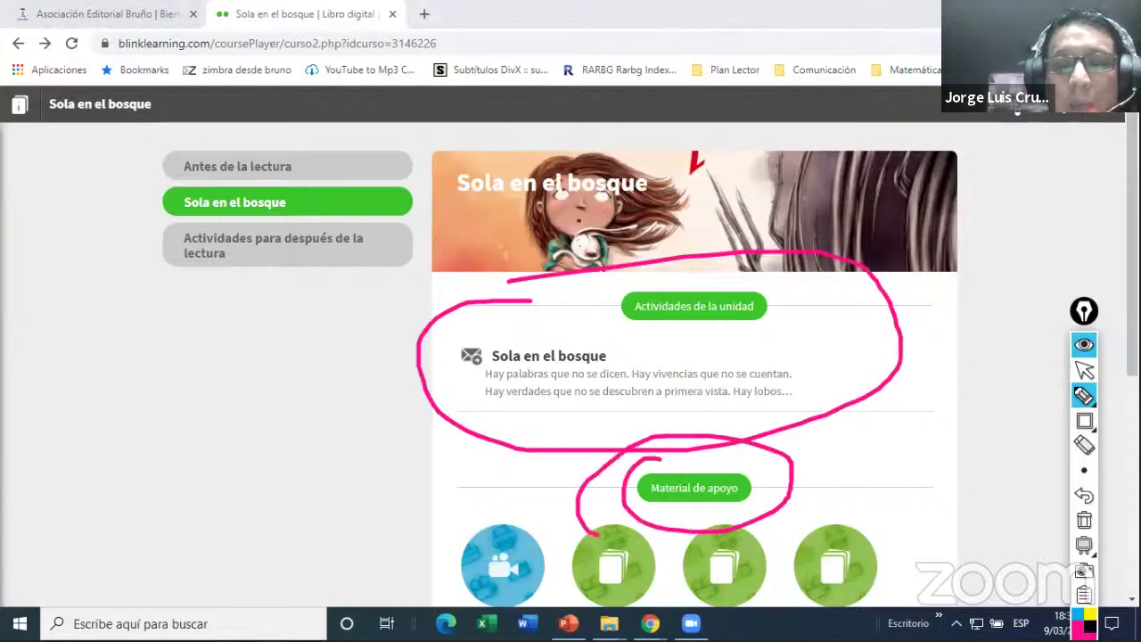
left_click(1084, 523)
left_click(1084, 370)
left_click(562, 367)
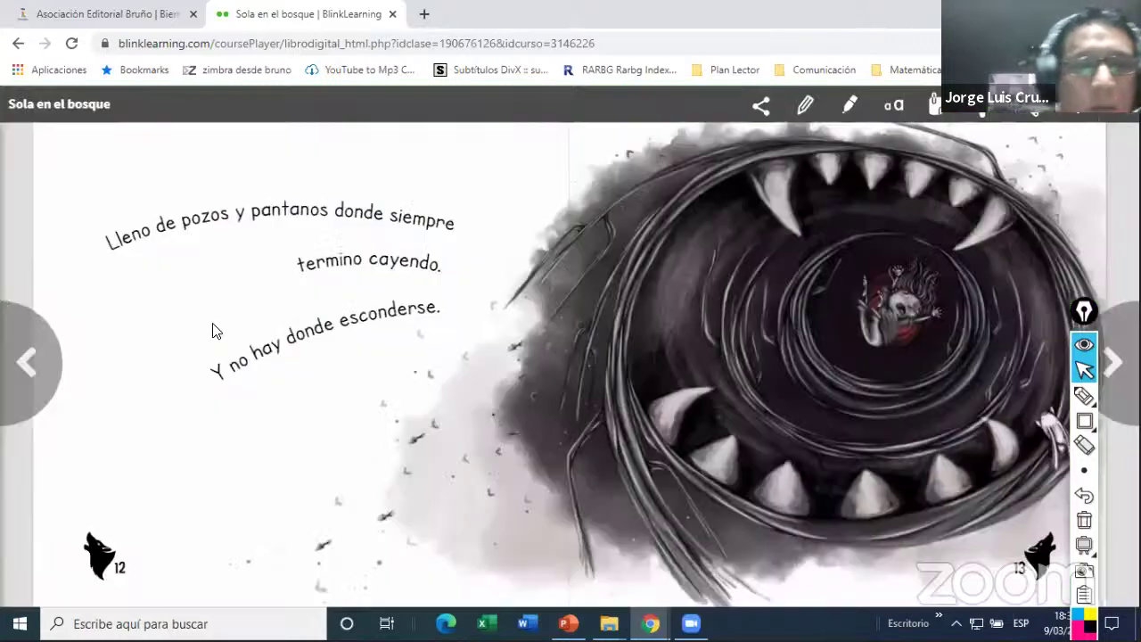
Turn back five spreads to the book's title pages.
left_click(39, 380)
left_click(40, 380)
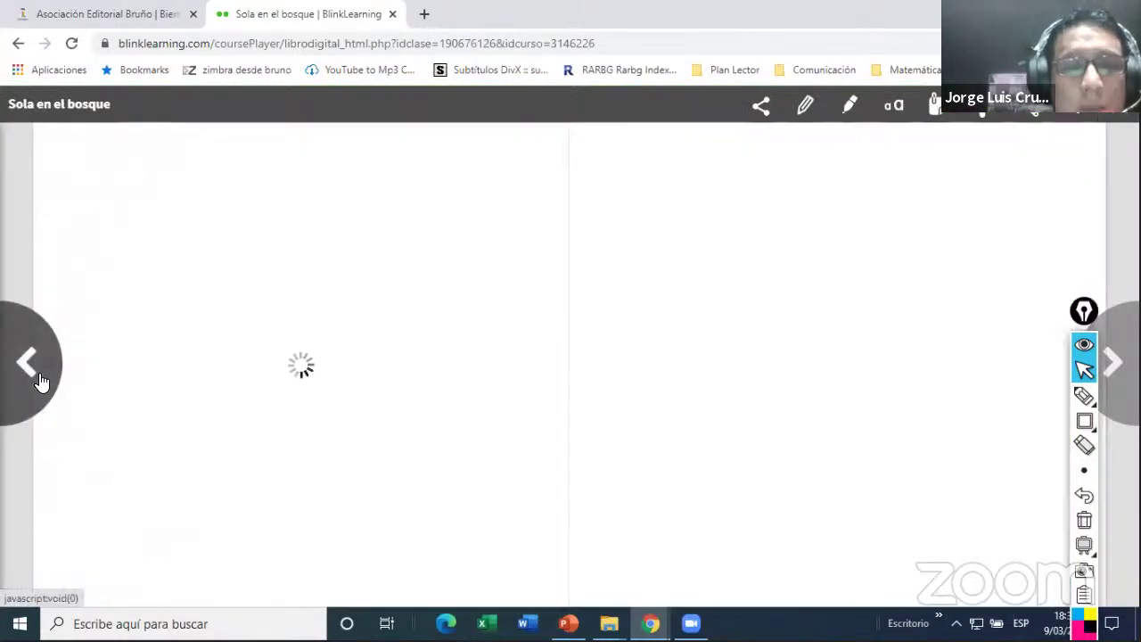
left_click(39, 380)
left_click(40, 380)
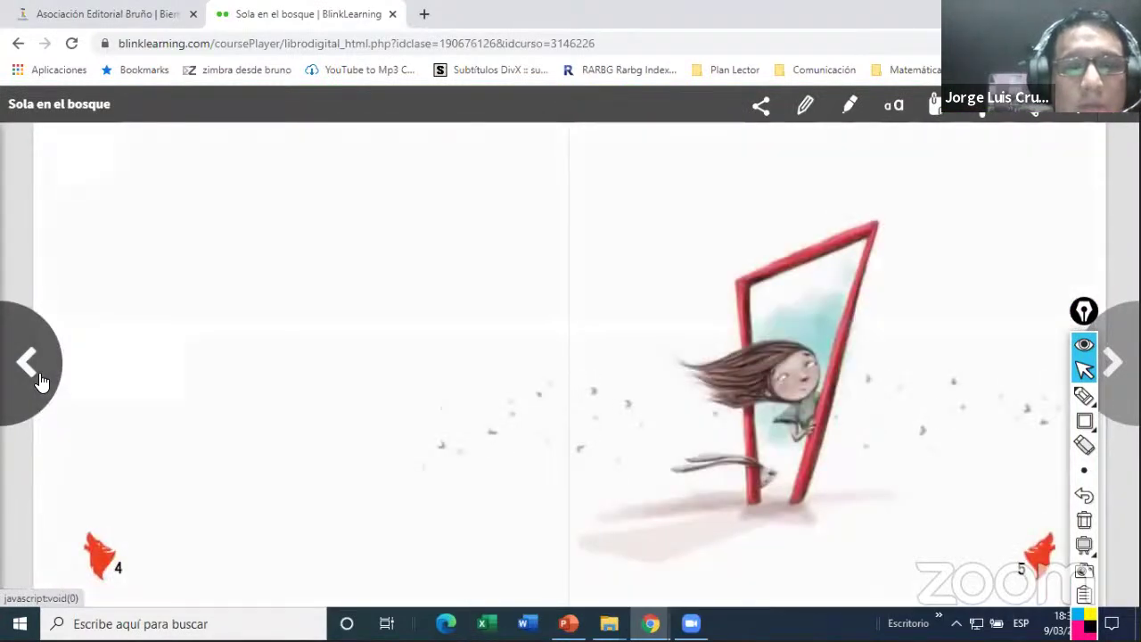
left_click(39, 380)
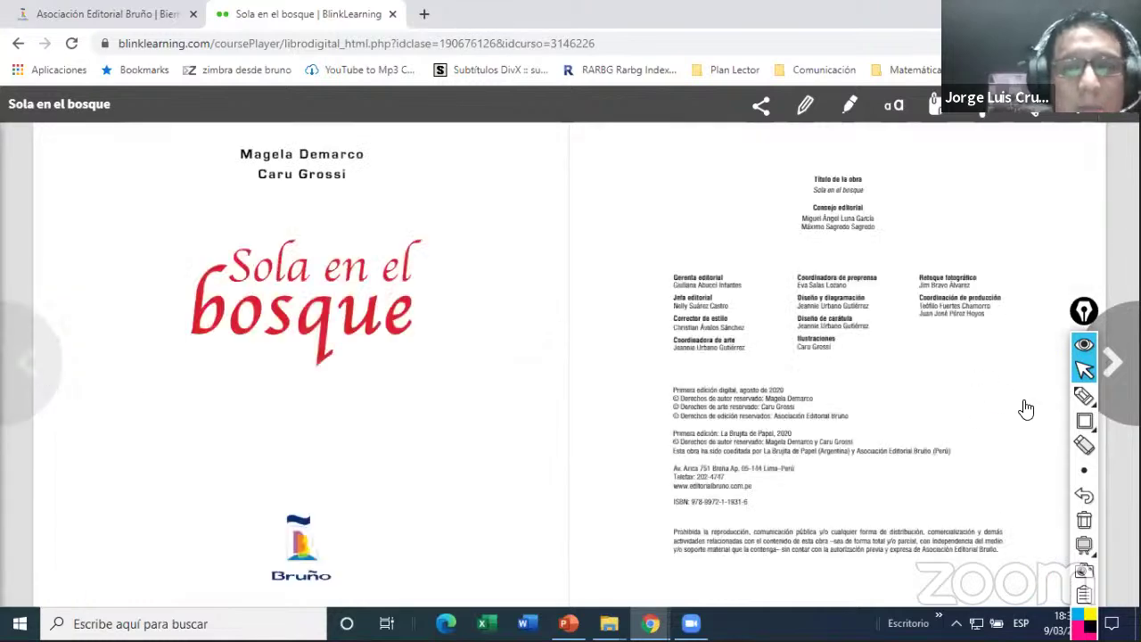
Page forward with the arrow key to pages 14–15, then close the book.
left_click(1084, 395)
key("Right")
key("Right")
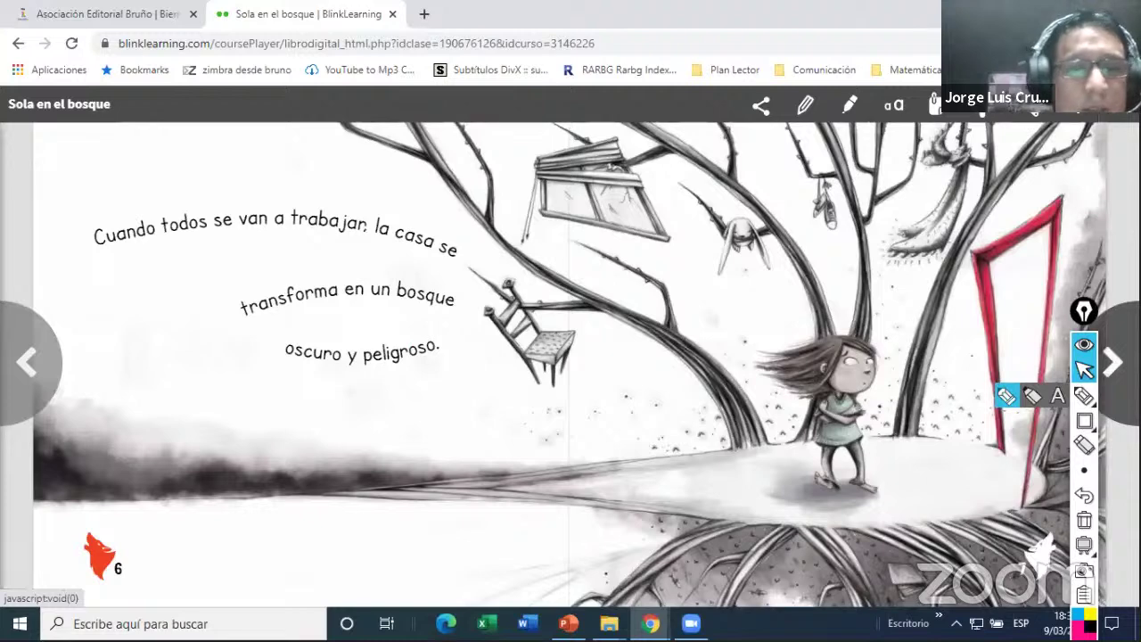
key("Right")
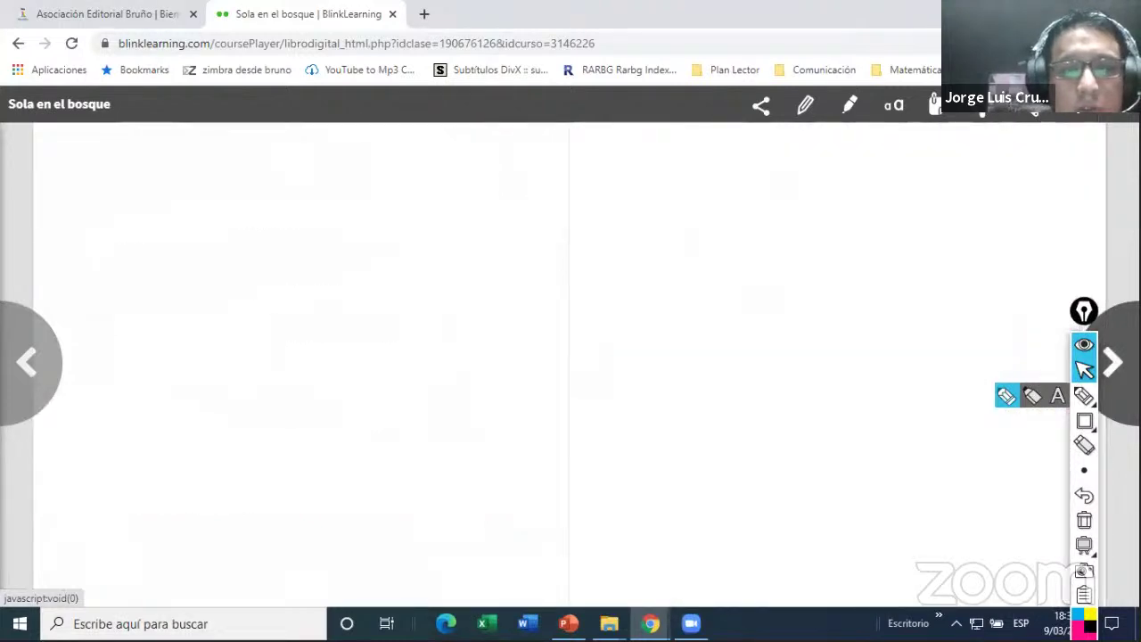
key("Right")
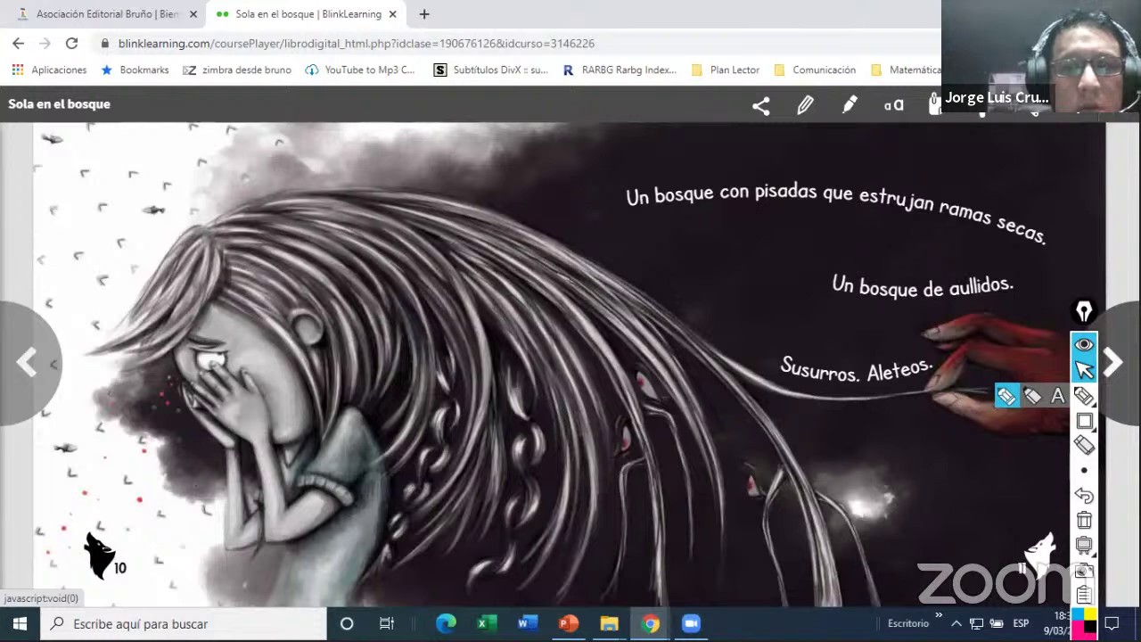
key("Right")
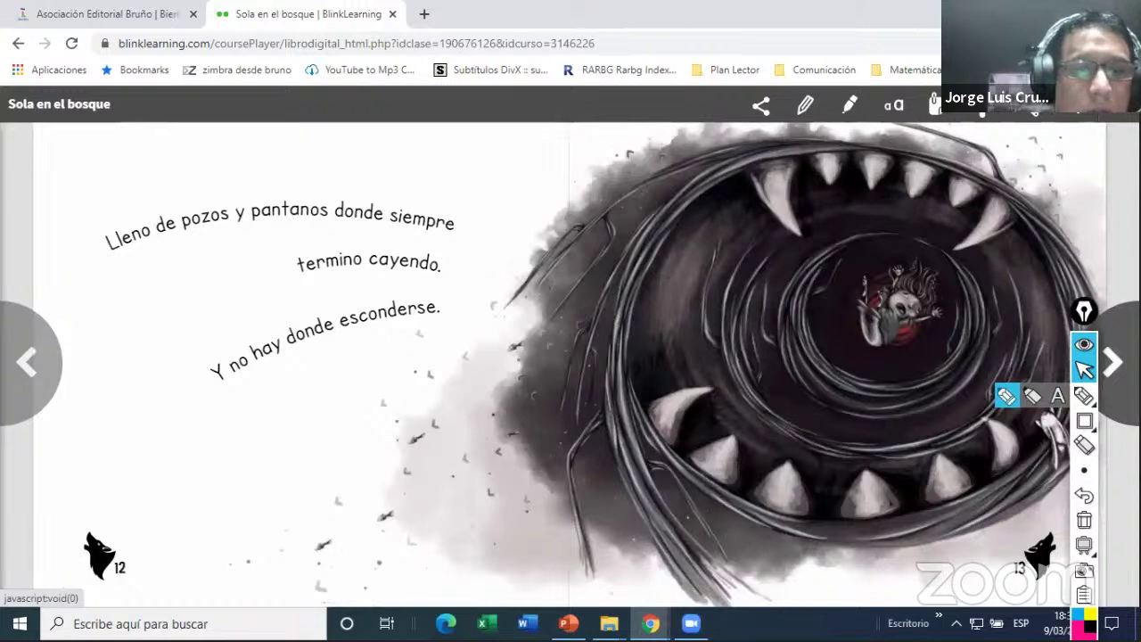
key("Right")
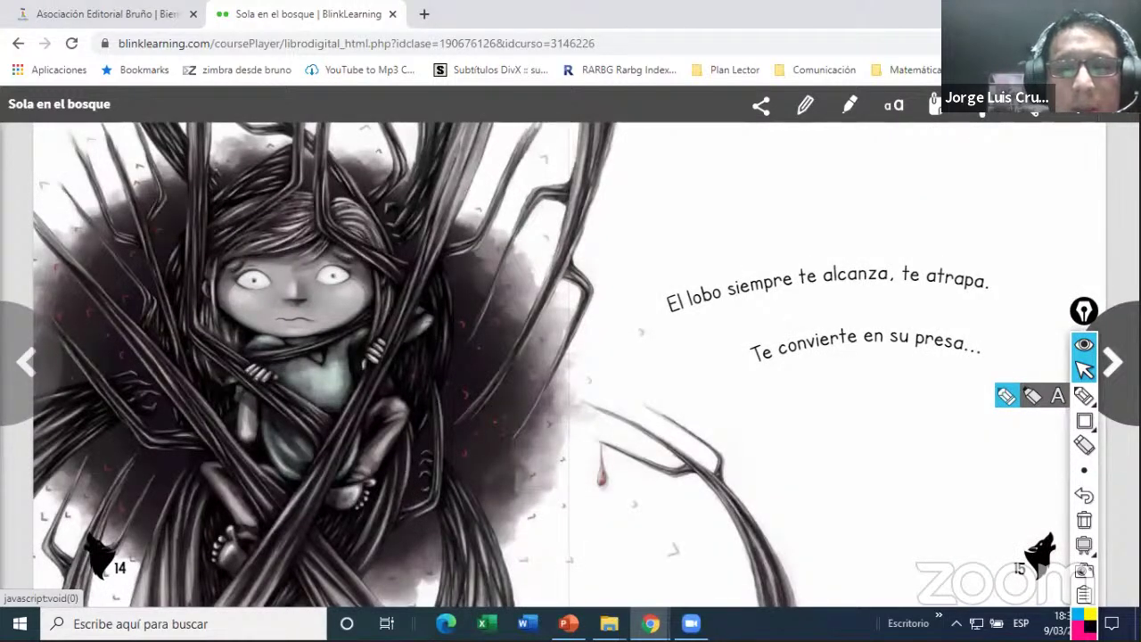
left_click(17, 43)
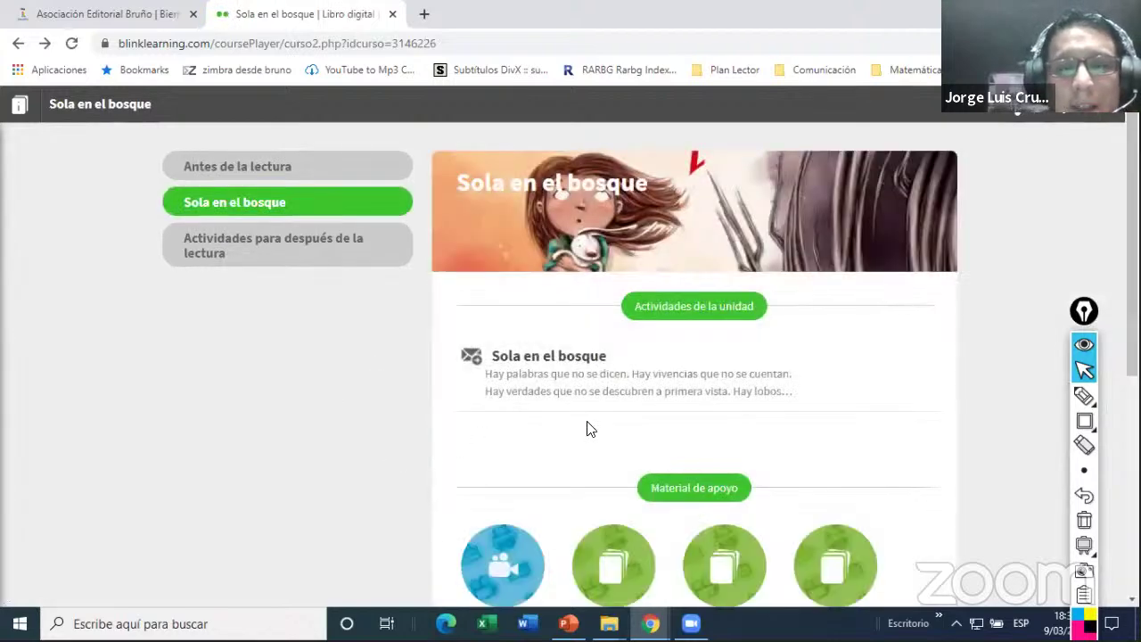
Underline Presentación de la autora and loop the Guía para docentes y padres item in pink.
scroll(588, 429, "down", 4)
mouse_move(1083, 421)
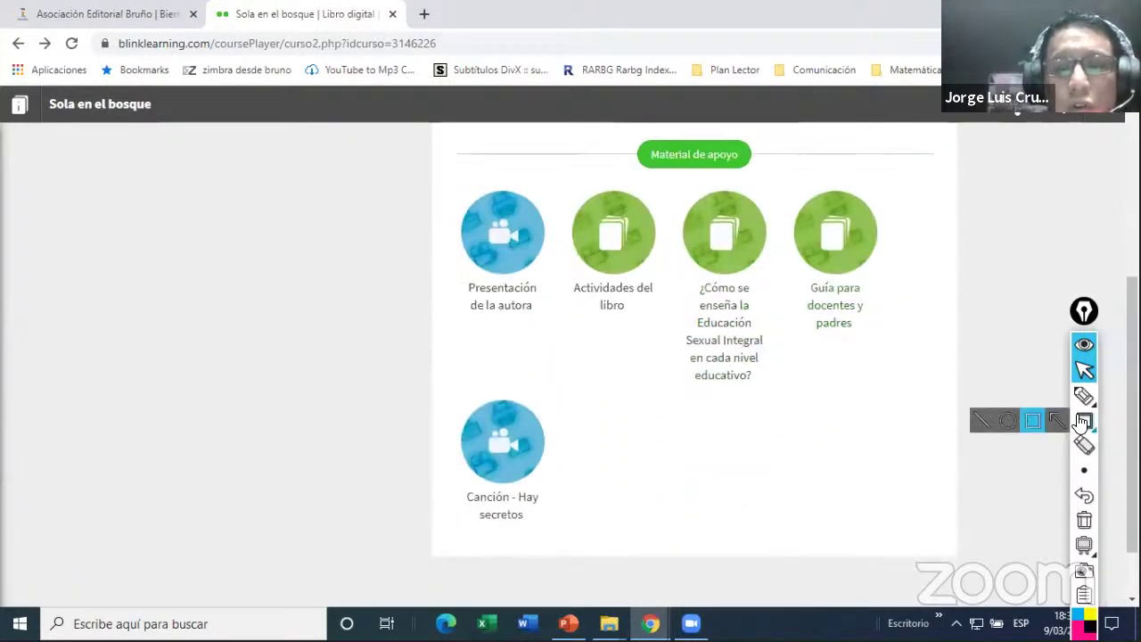
left_click(1084, 396)
left_click_drag(456, 344, 581, 348)
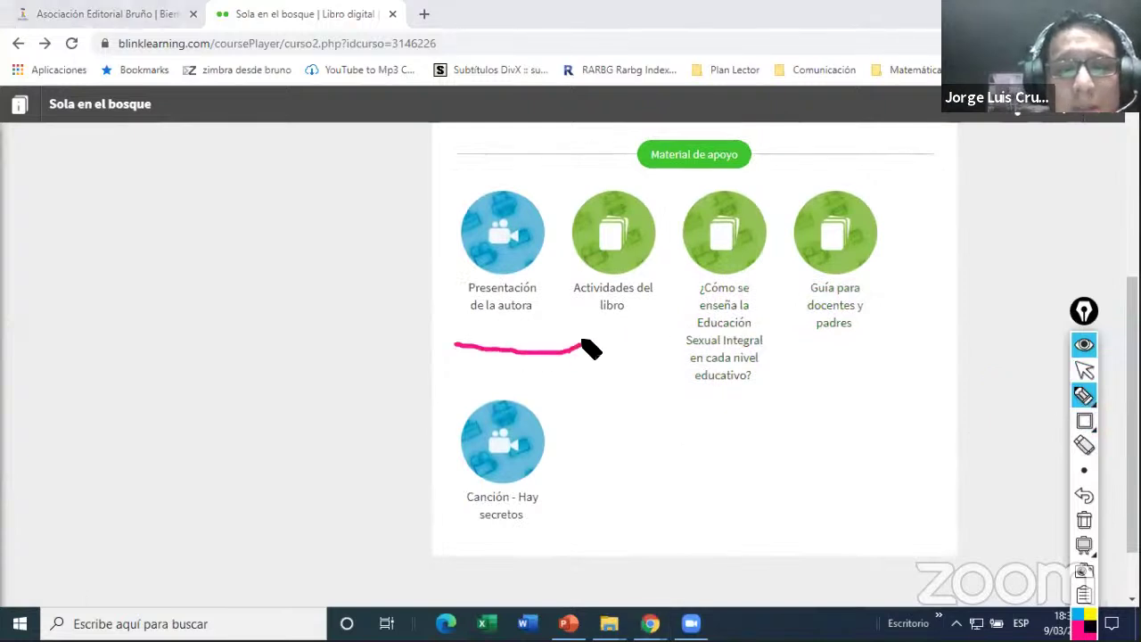
mouse_move(661, 337)
left_mouse_down()
mouse_move(655, 406)
mouse_move(824, 377)
left_mouse_up()
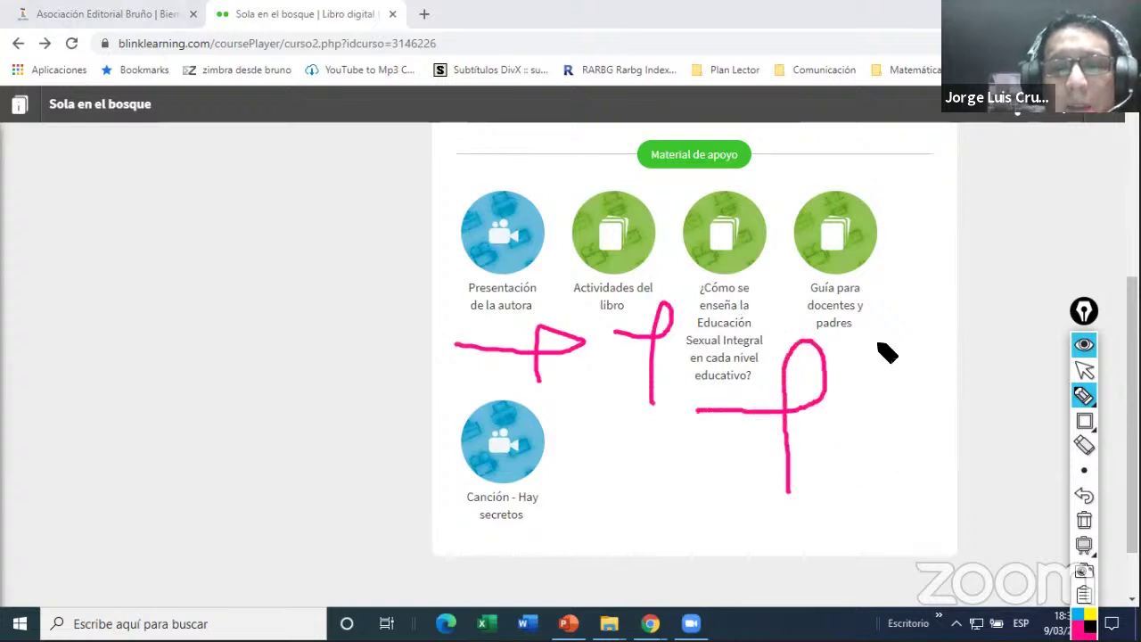
mouse_move(852, 341)
left_mouse_down()
mouse_move(960, 250)
mouse_move(909, 424)
left_mouse_up()
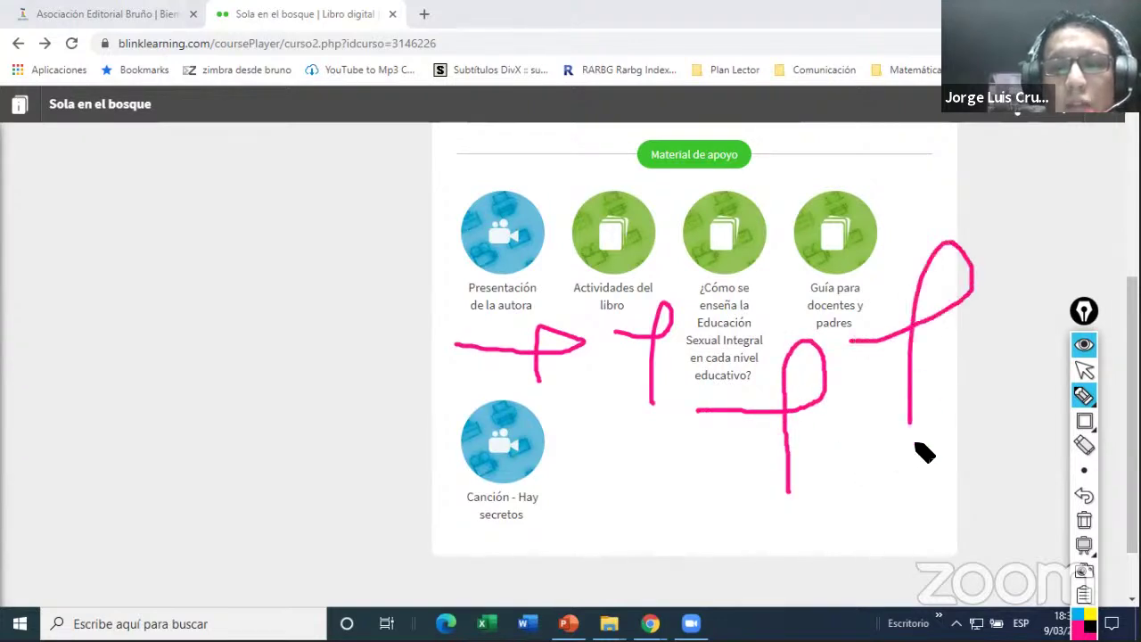
Erase the pink marks and start the Presentación de la autora video.
left_click(1084, 521)
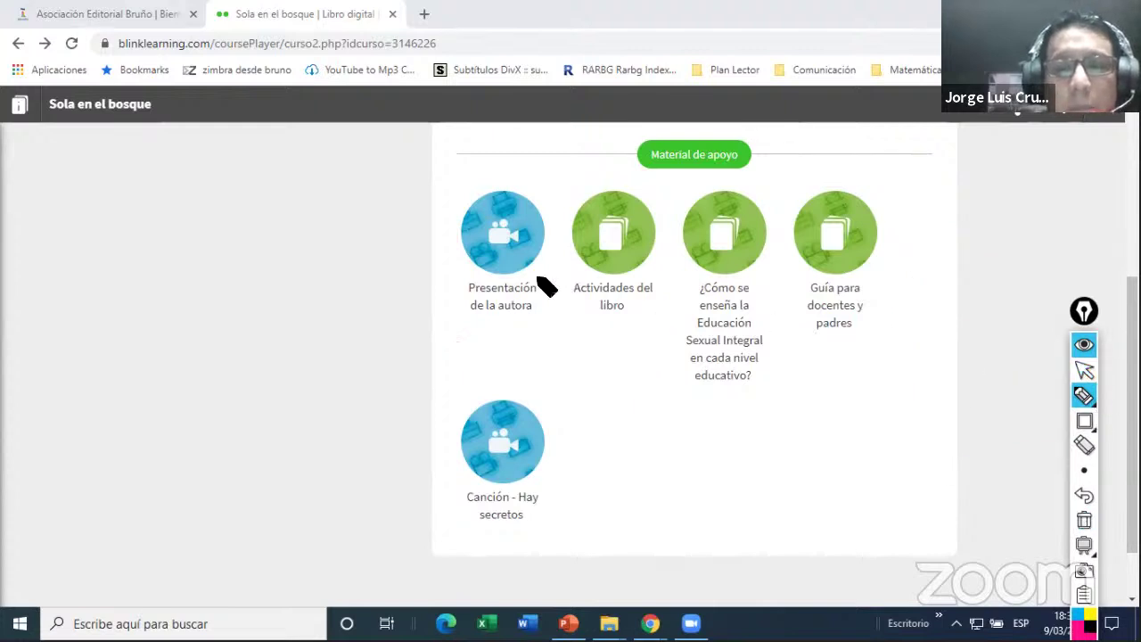
left_click(1084, 369)
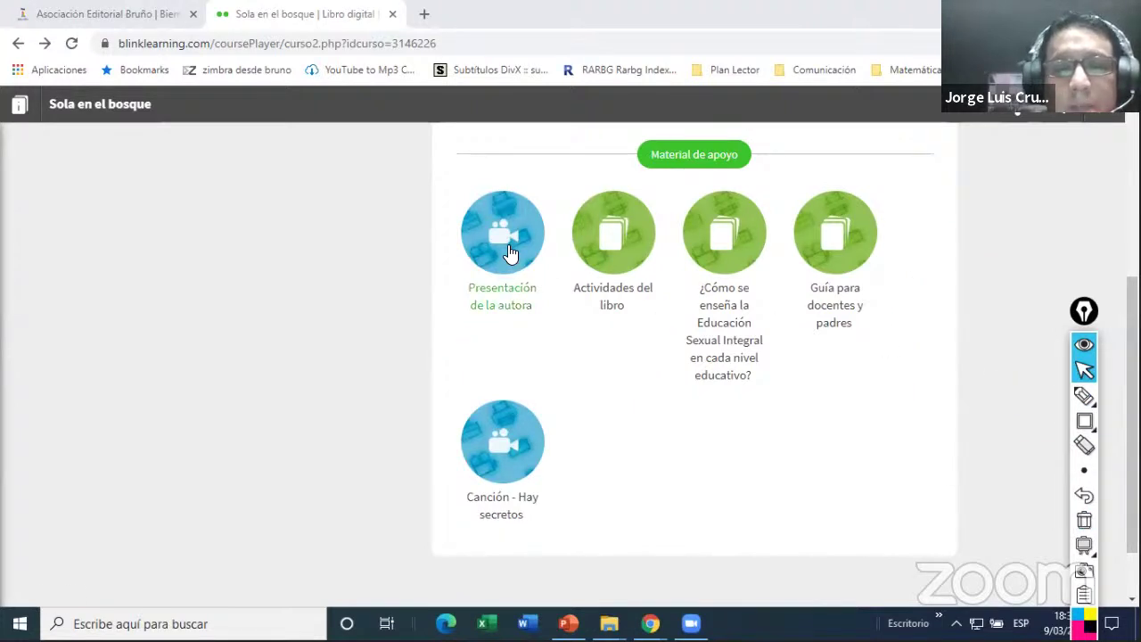
left_click(508, 250)
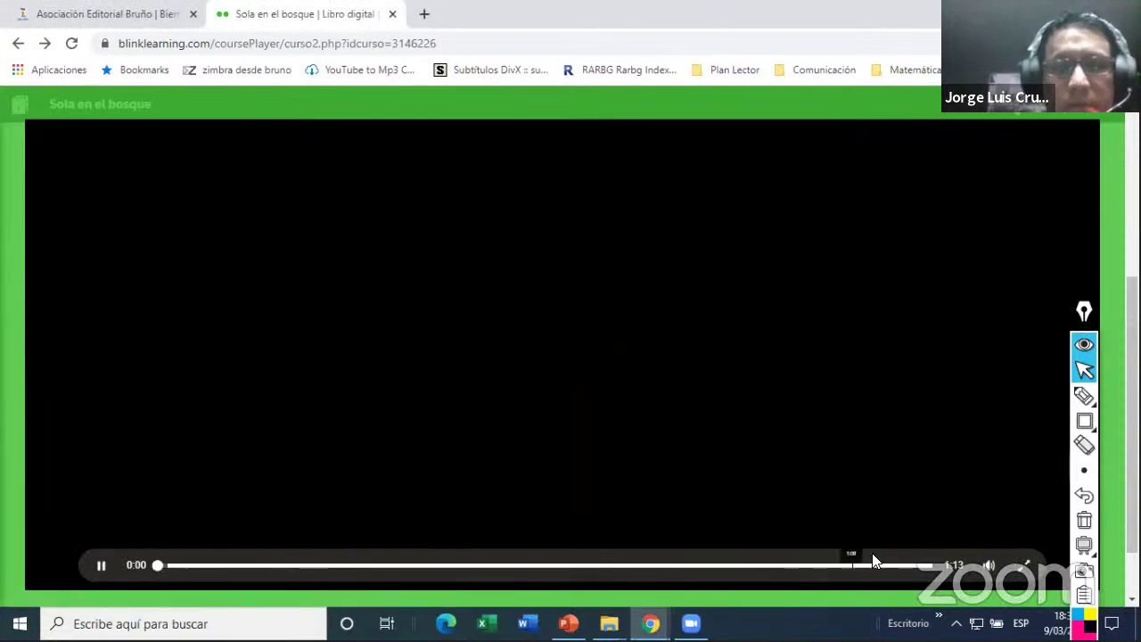
Raise the speaker volume to 100 from the system tray.
mouse_move(1001, 581)
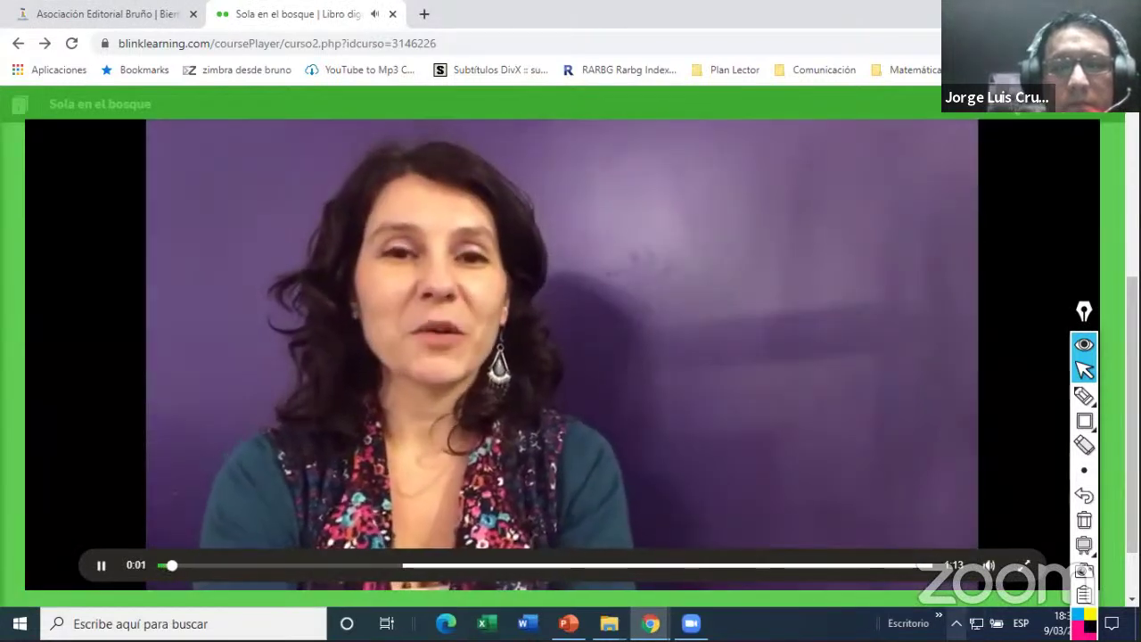
left_click(956, 623)
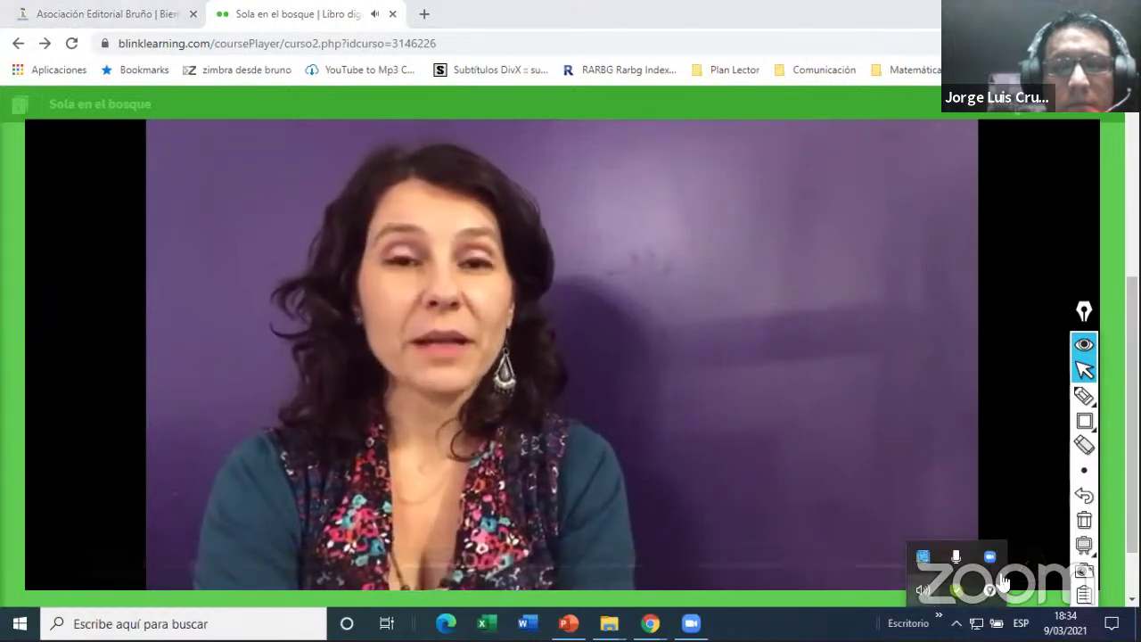
left_click(924, 591)
left_click_drag(1043, 584, 1118, 590)
left_click(924, 590)
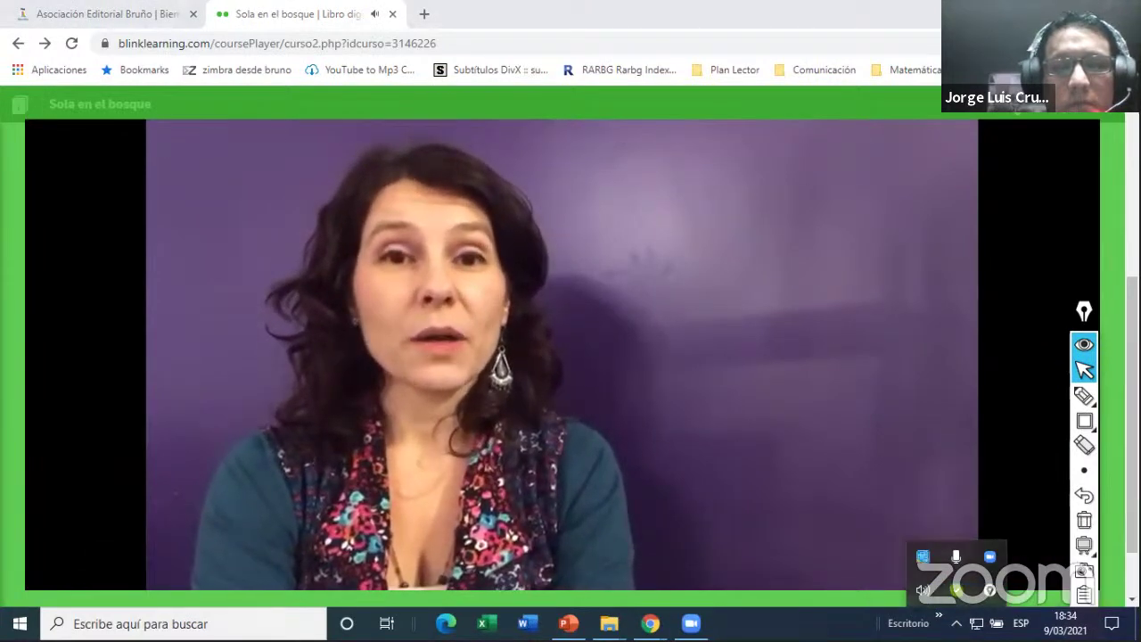
Recheck the volume, let the video play to its 1:13 end, and return to the book list.
mouse_move(1025, 533)
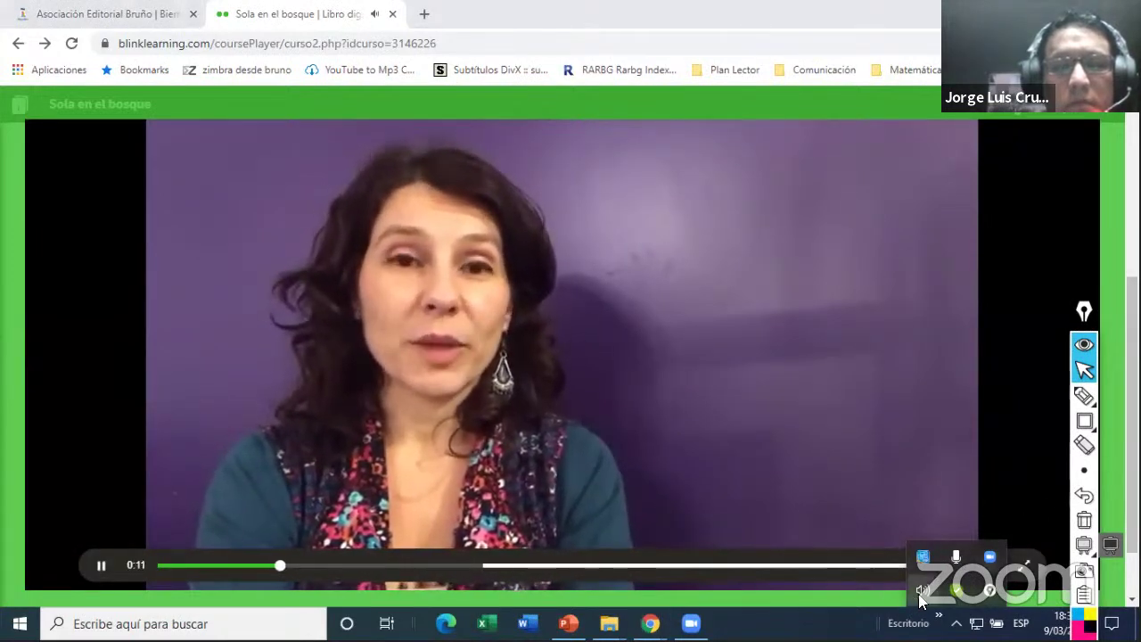
left_click(922, 589)
key("Escape")
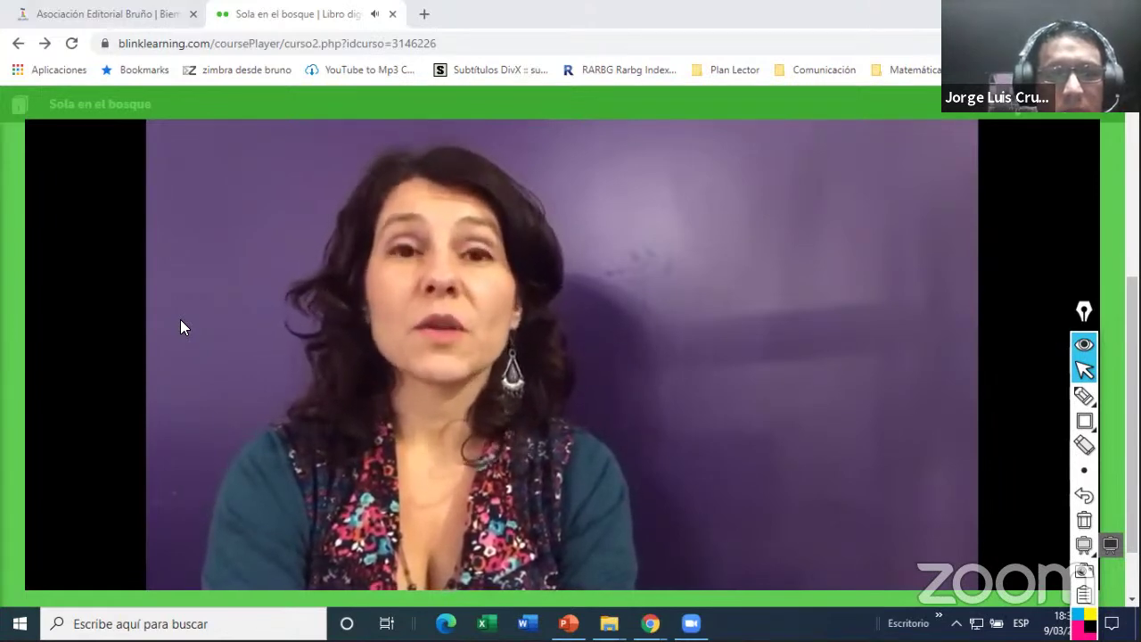
mouse_move(49, 327)
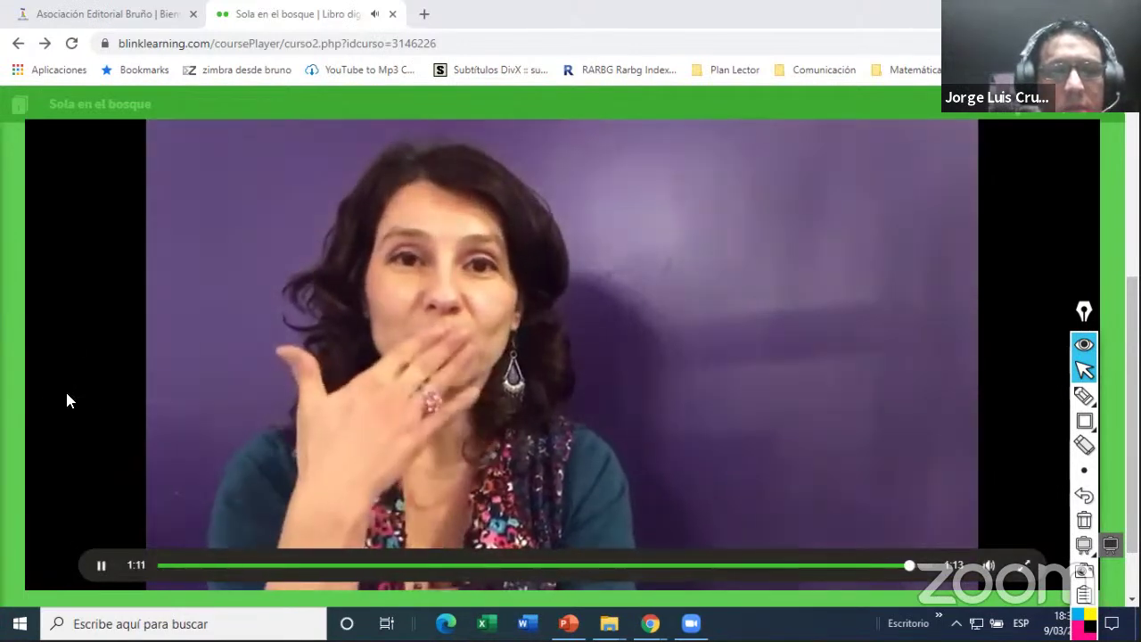
left_click(16, 49)
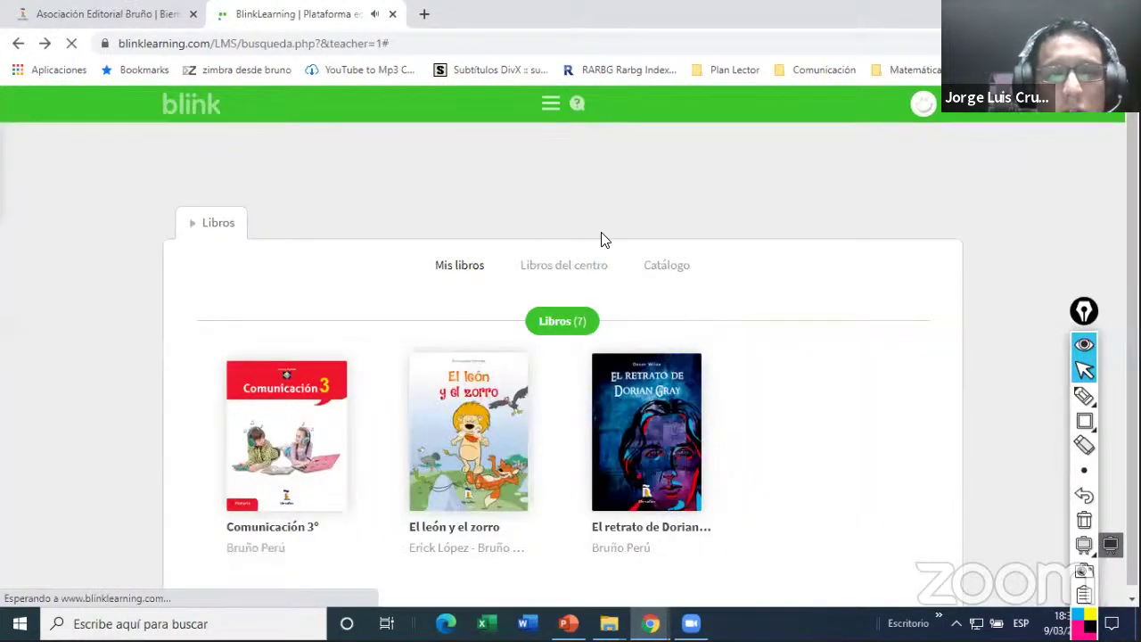
Open the Sola en el bosque course and read through the Guía para docentes y padres PDF.
left_click(661, 443)
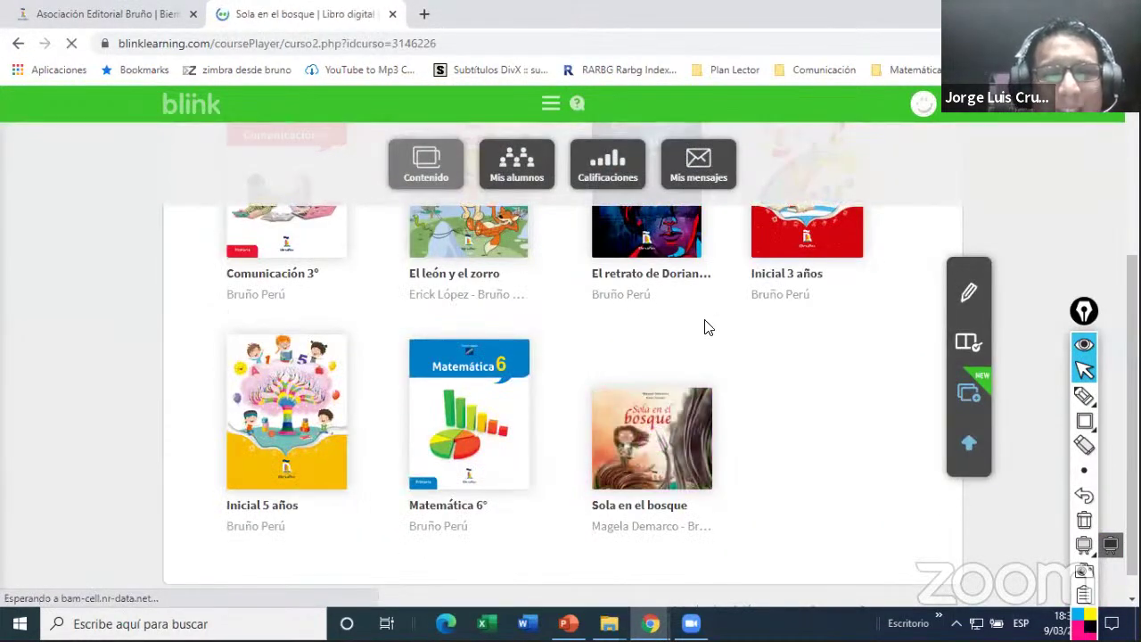
scroll(764, 479, "down", 2)
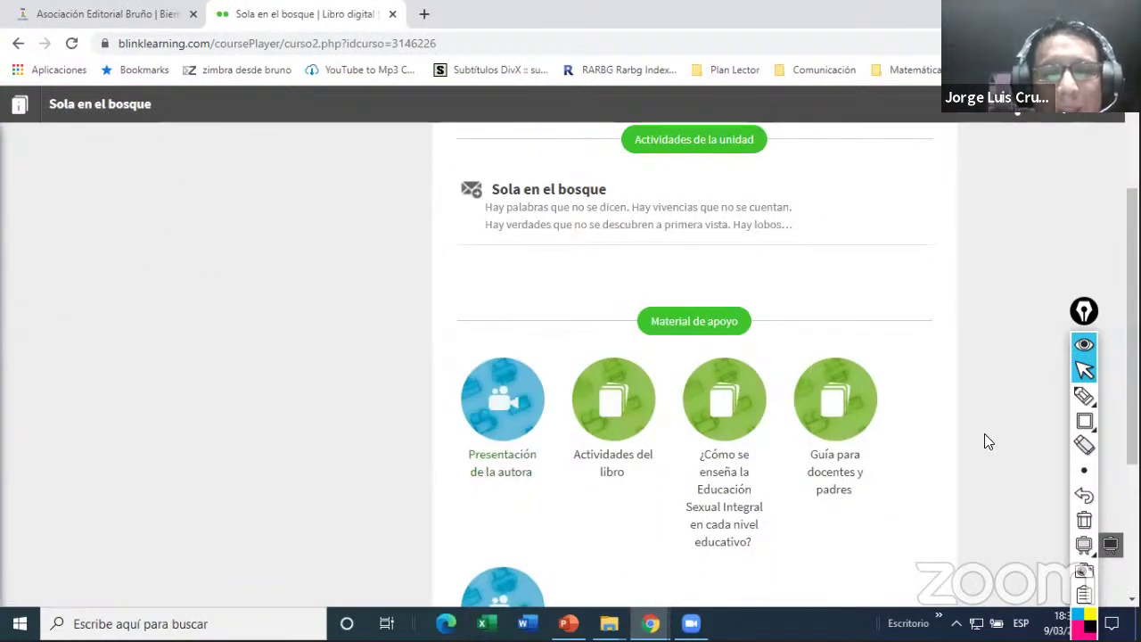
scroll(984, 441, "down", 1)
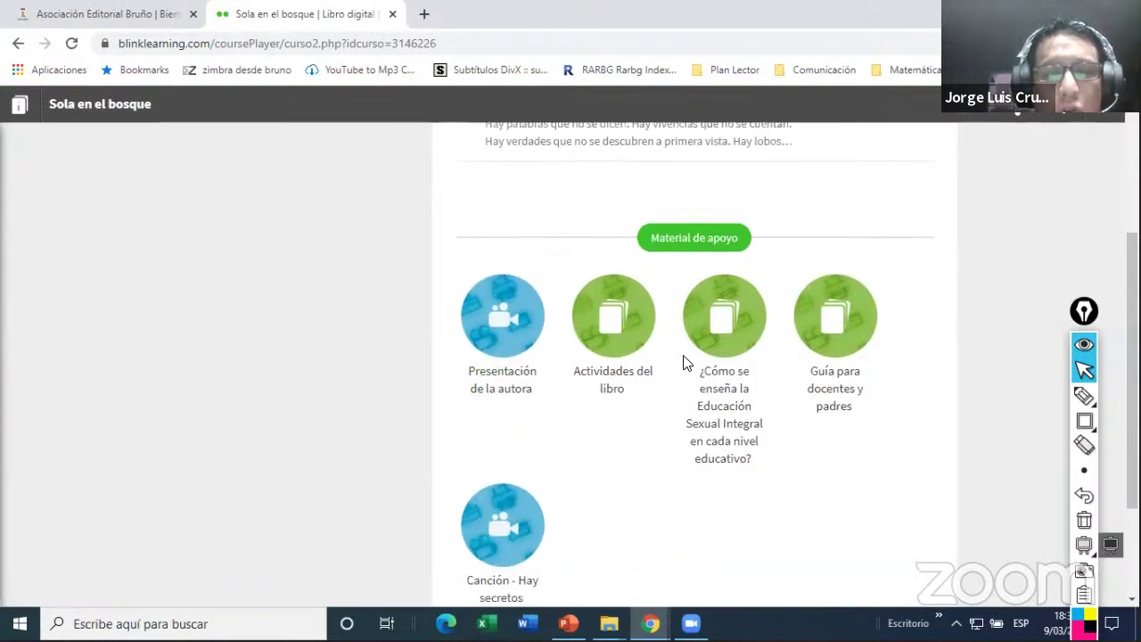
left_click(850, 324)
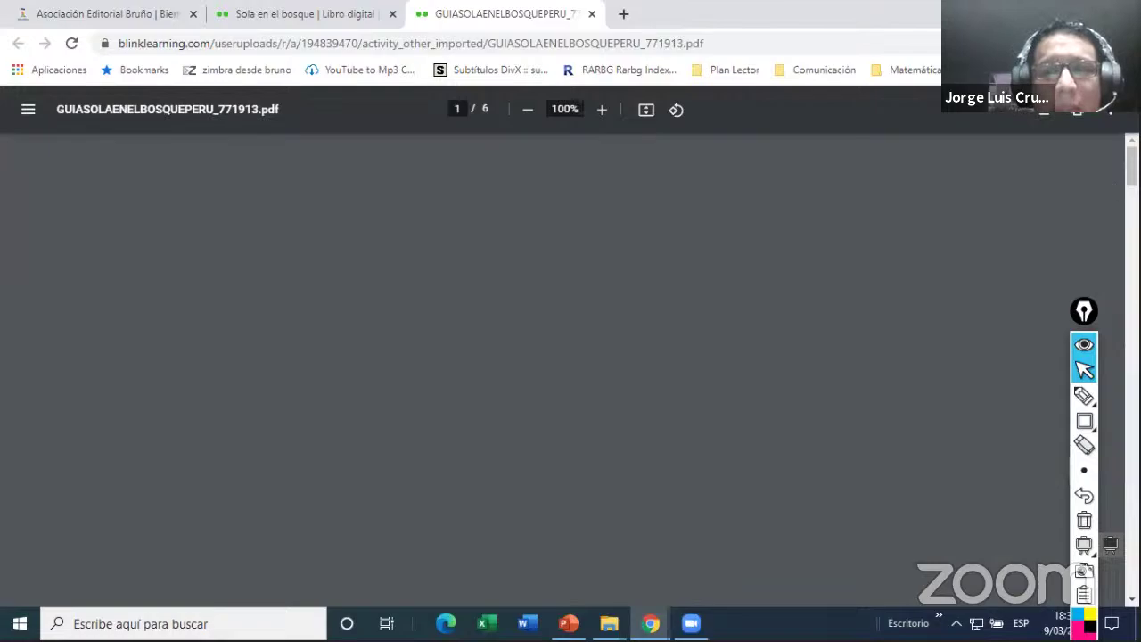
scroll(962, 348, "down", 10)
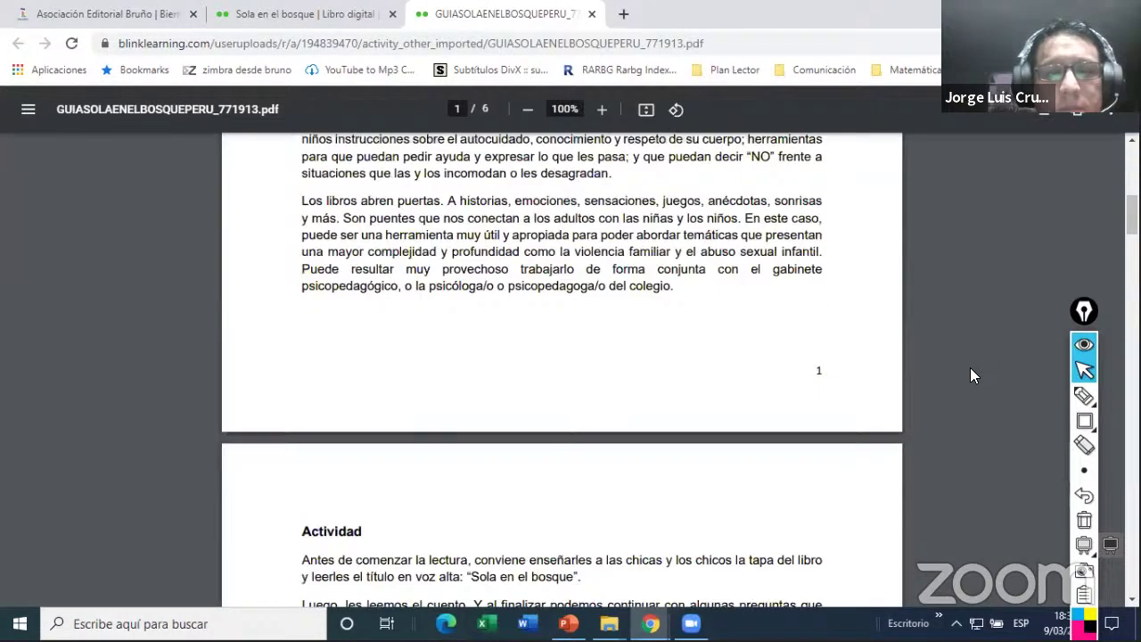
scroll(972, 369, "down", 20)
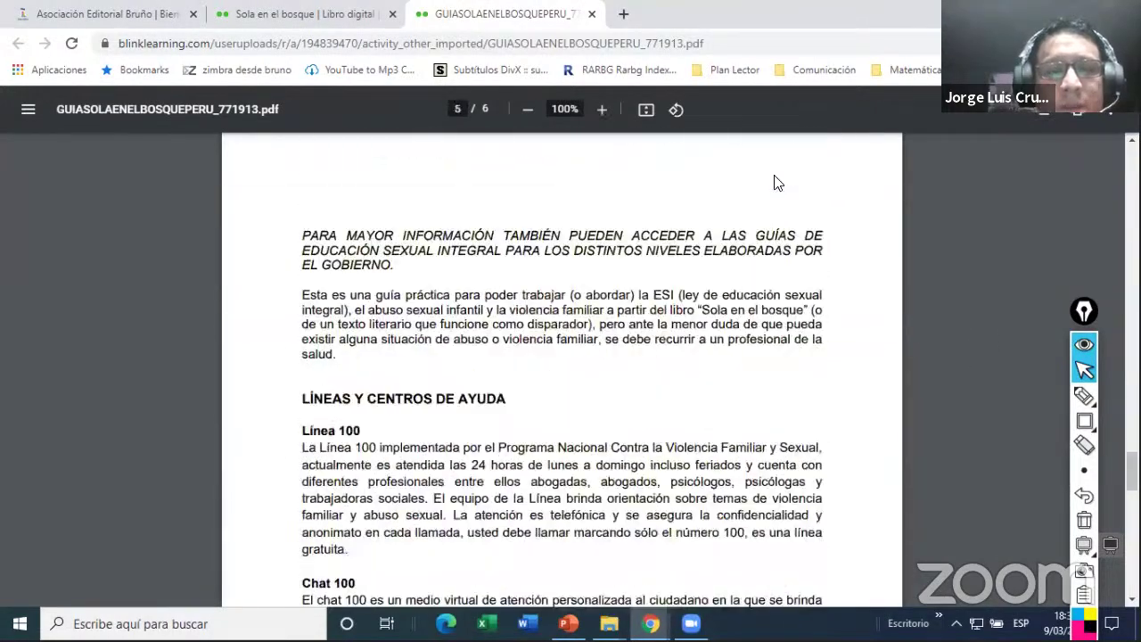
scroll(774, 182, "down", 10)
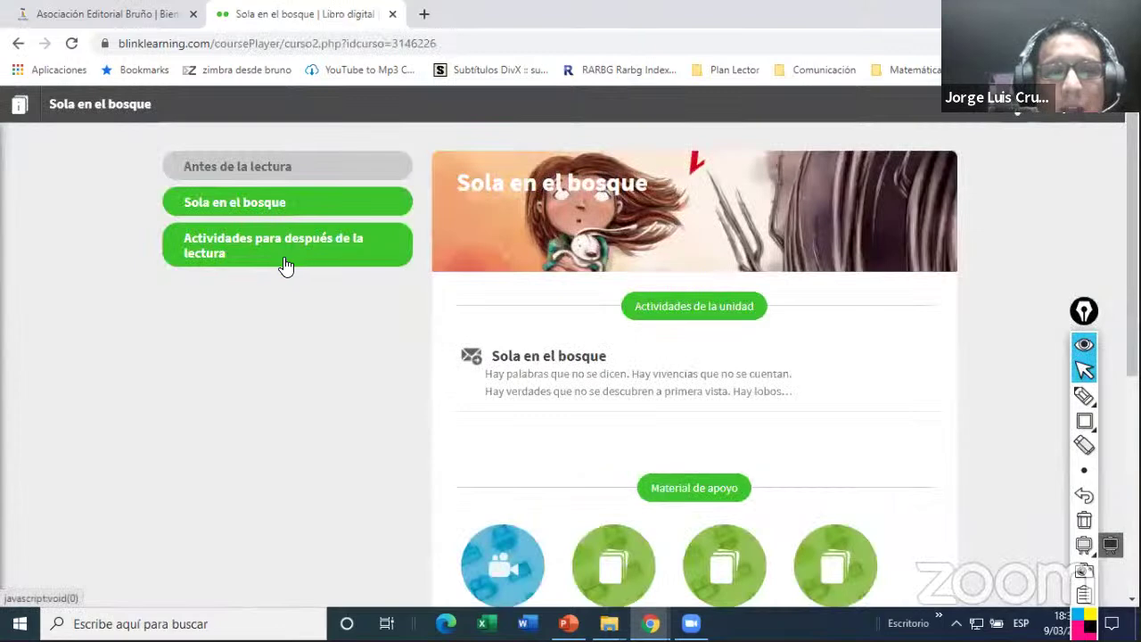
Open the ¿Por qué? exercise from Actividades para después de la lectura.
left_click(285, 265)
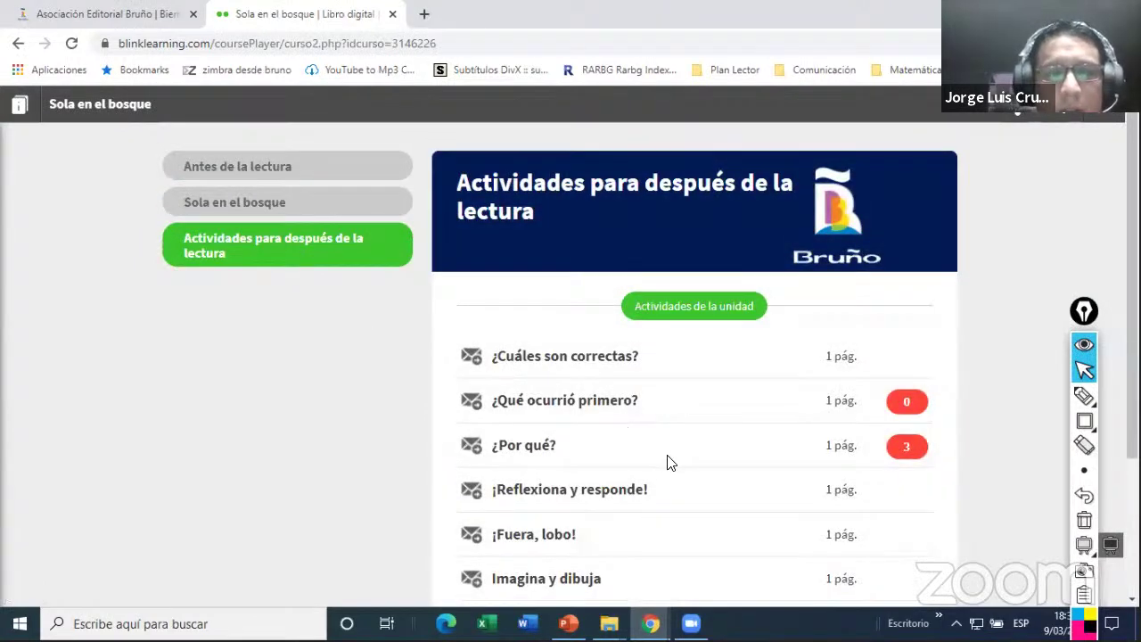
scroll(676, 381, "down", 1)
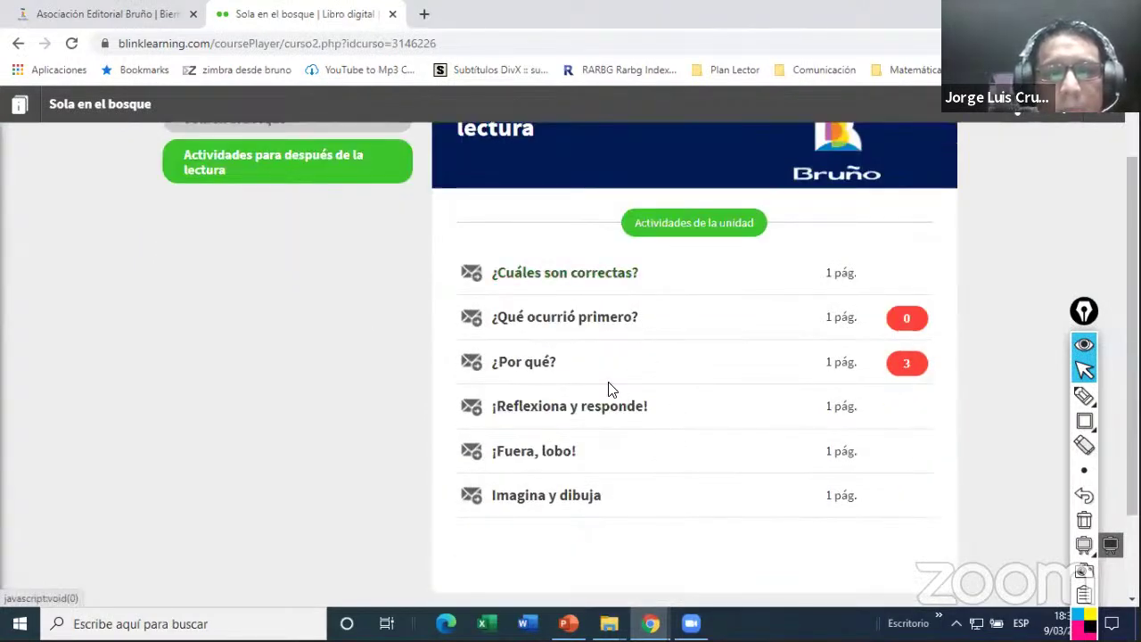
left_click(539, 366)
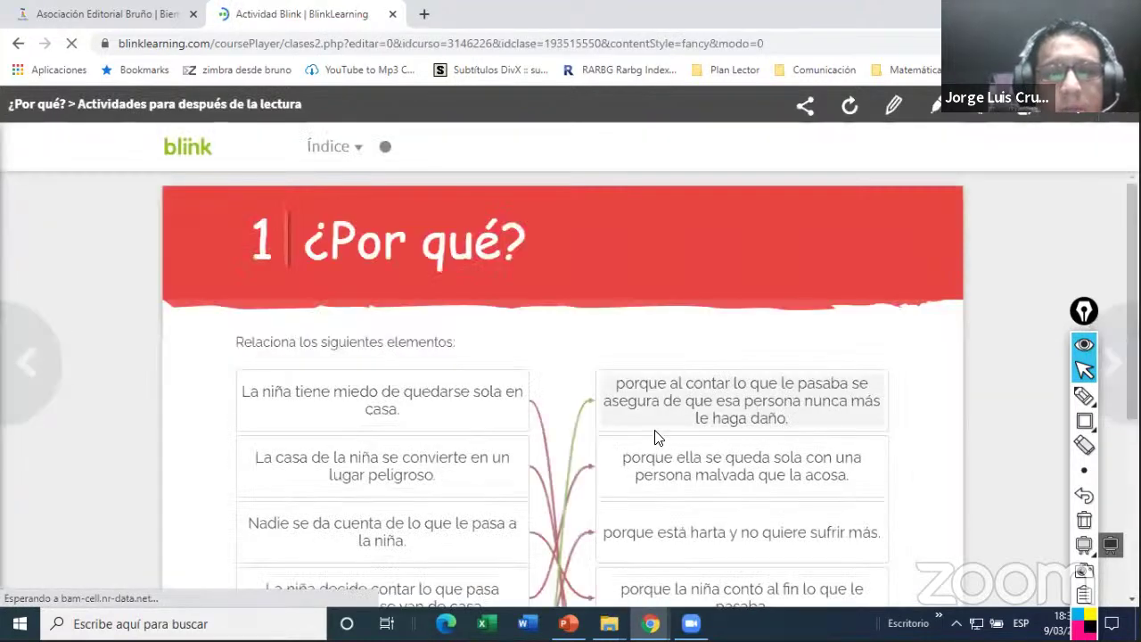
Reset the ¿Por qué? exercise with Reiniciar Ejercicio and return to its top.
scroll(657, 437, "down", 3)
left_click(504, 493)
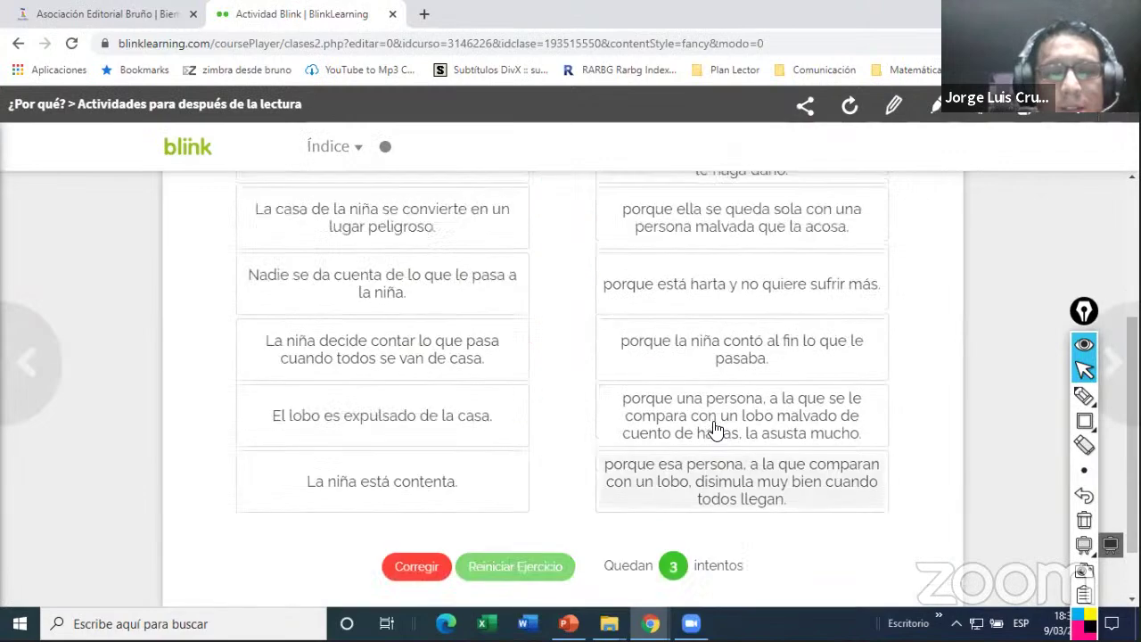
scroll(736, 433, "down", 2)
scroll(802, 435, "up", 1)
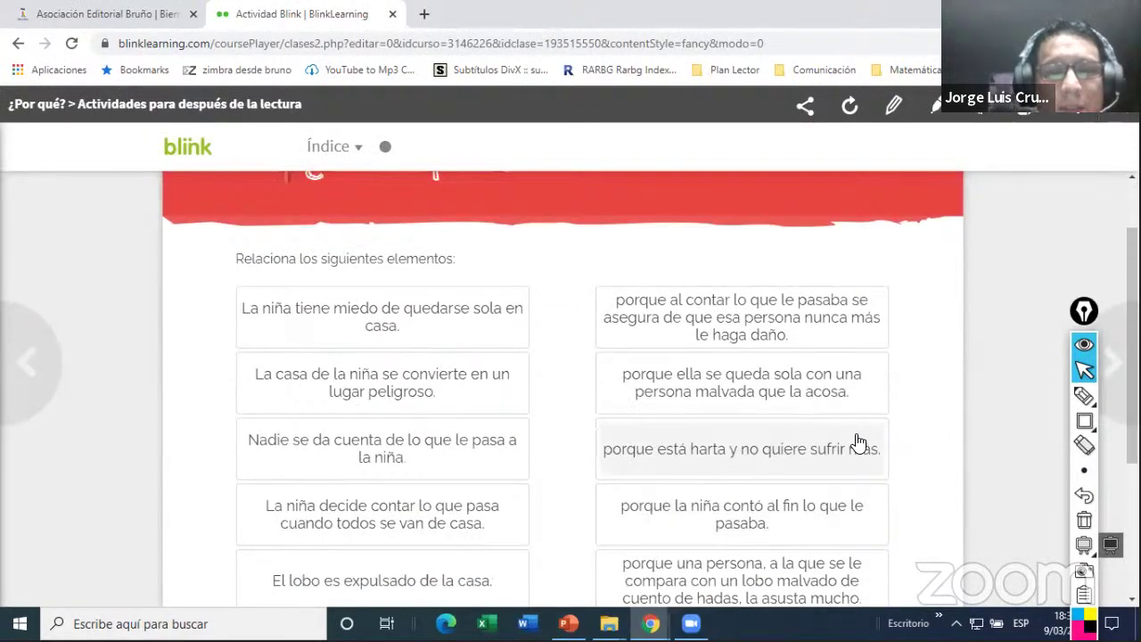
scroll(855, 443, "up", 1)
scroll(856, 440, "down", 3)
scroll(858, 440, "up", 3)
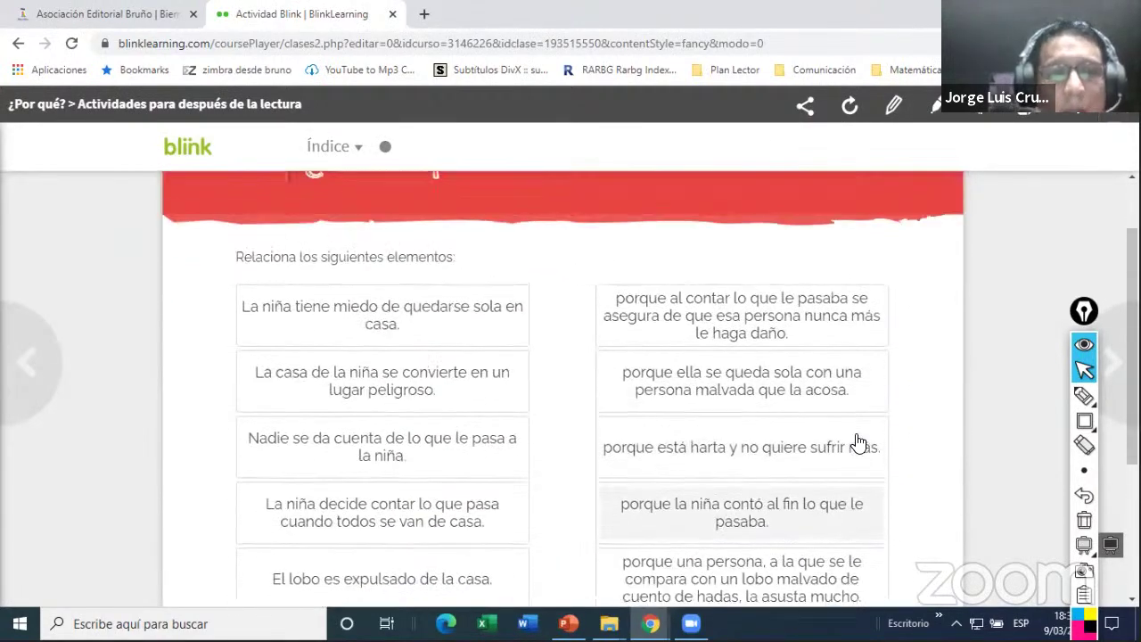
scroll(858, 440, "down", 1)
scroll(797, 425, "down", 2)
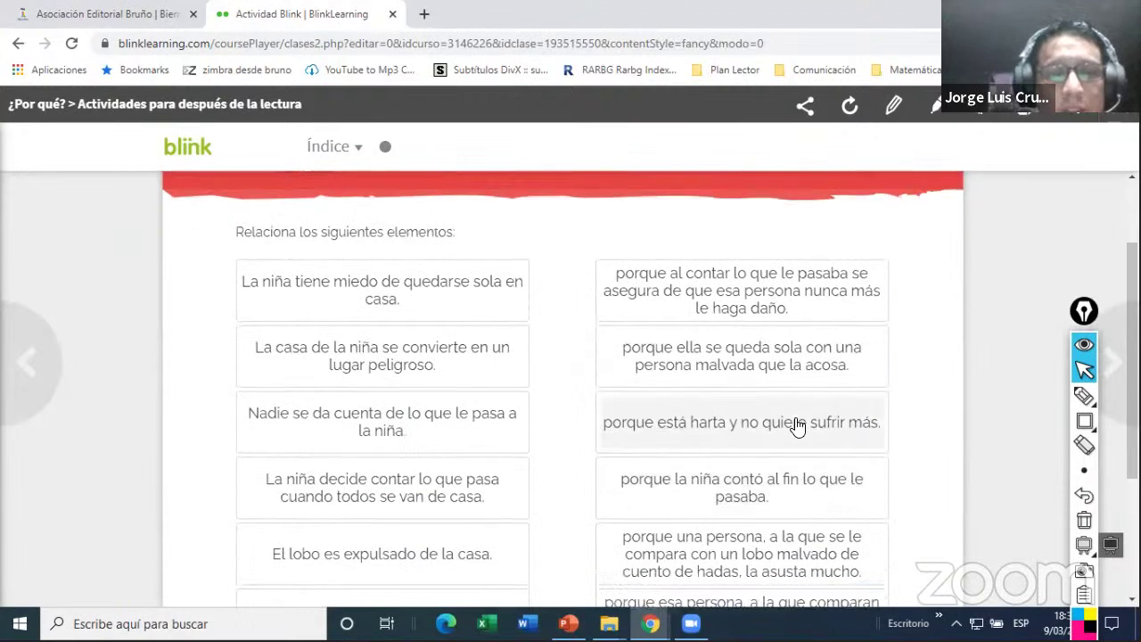
scroll(797, 425, "up", 2)
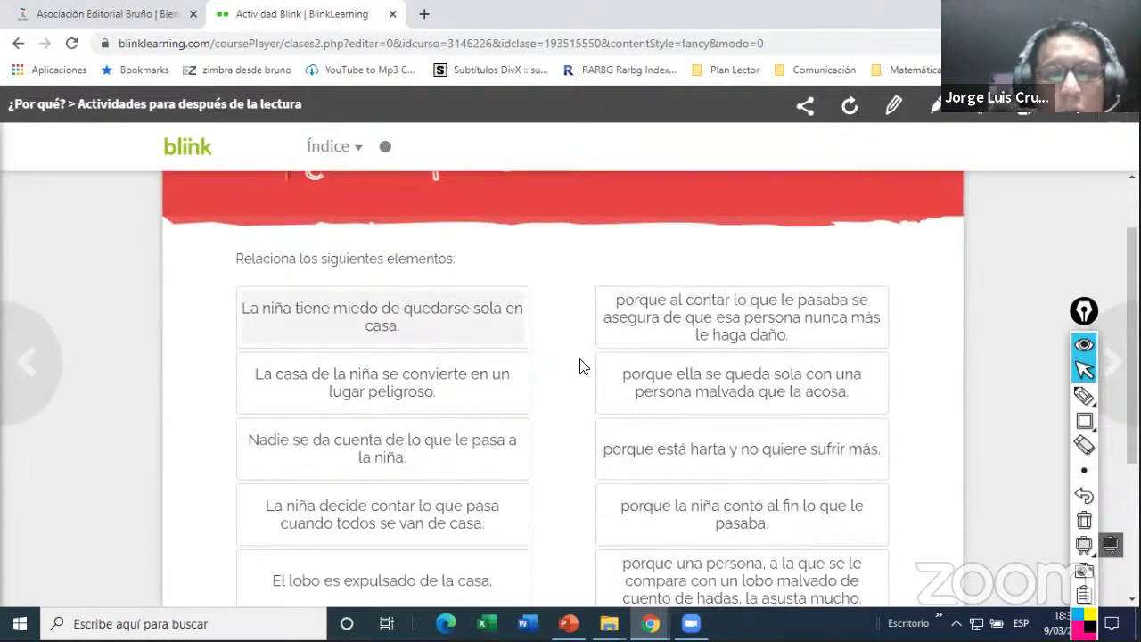
Link each ¿Por qué? statement, including Nadie se da cuenta and El lobo es expulsado, to its reason.
left_click_drag(491, 331, 619, 382)
left_click_drag(502, 458, 609, 349)
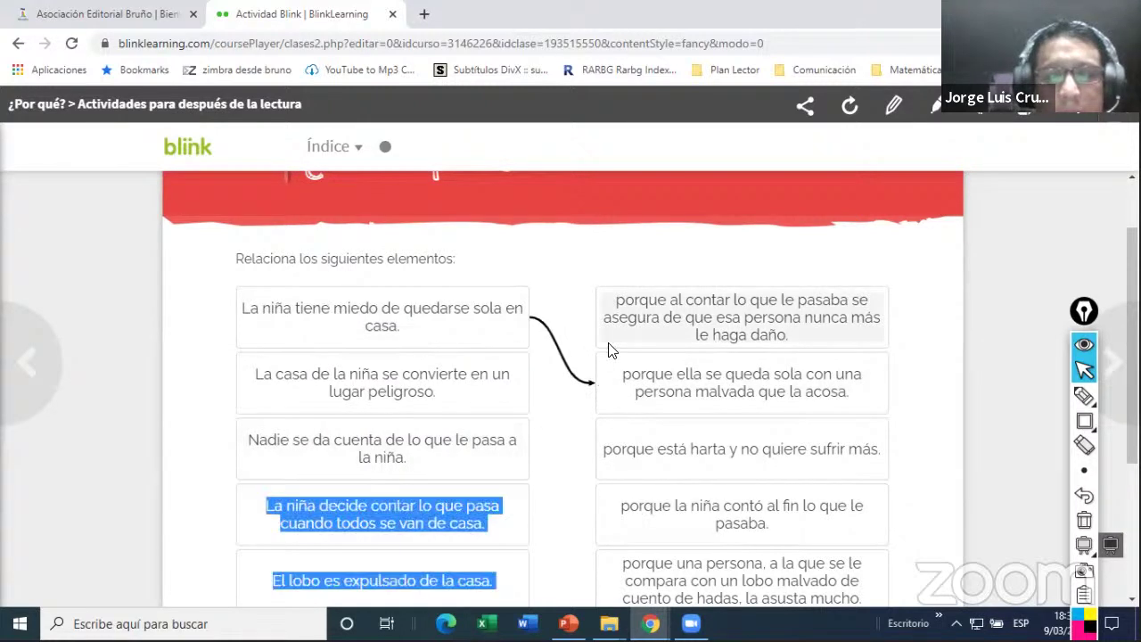
left_click(607, 344)
mouse_move(484, 382)
left_mouse_down()
mouse_move(623, 453)
mouse_move(614, 458)
left_mouse_up()
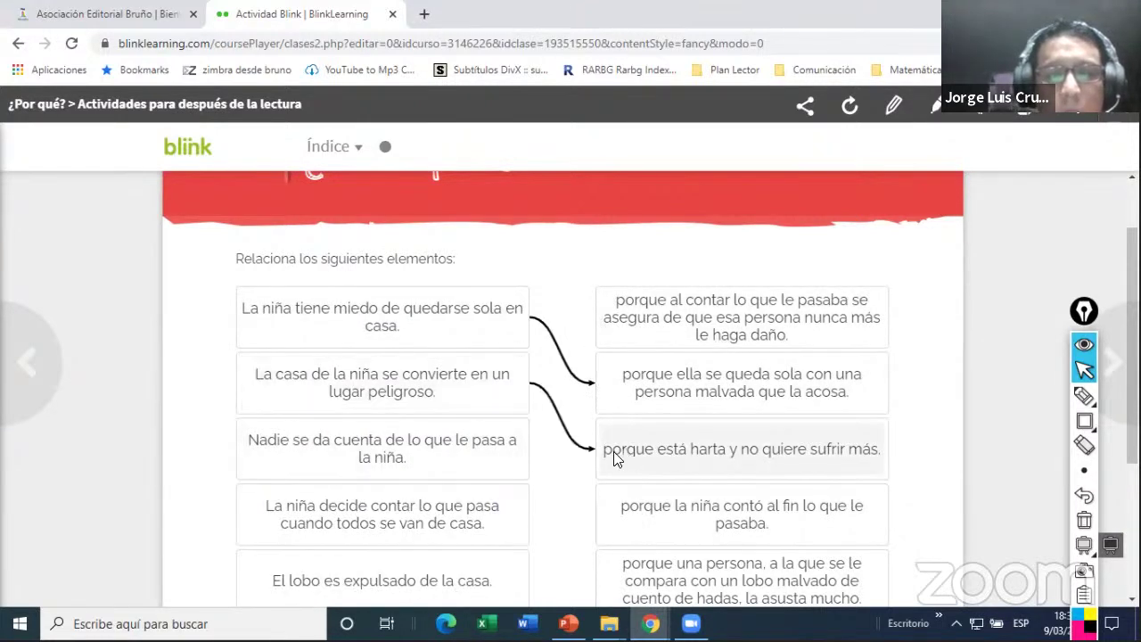
left_click_drag(509, 451, 639, 327)
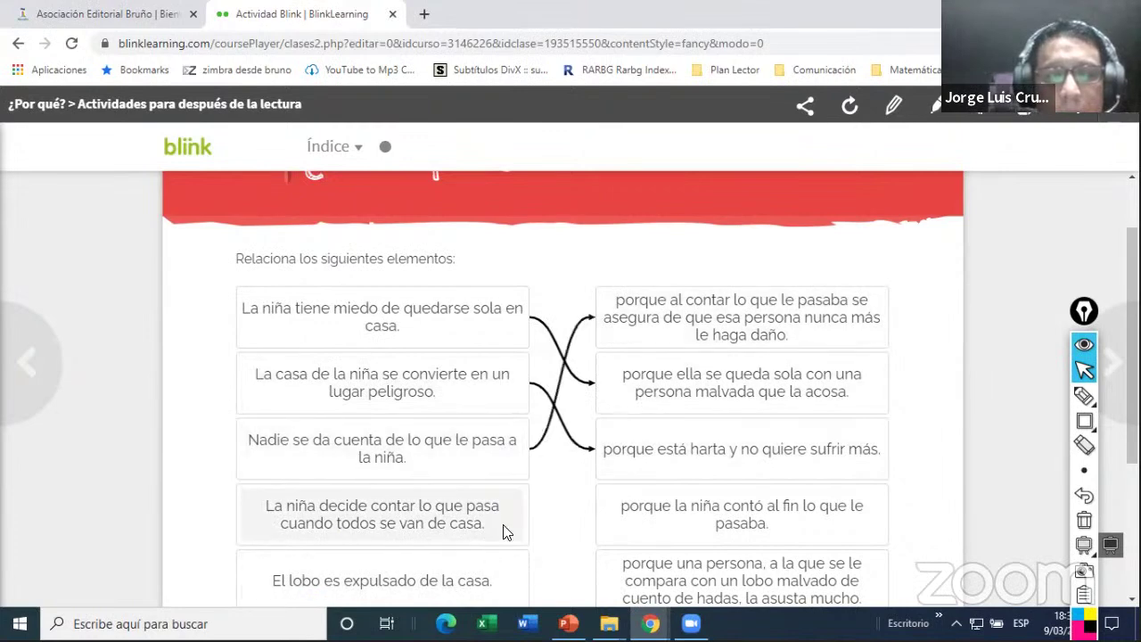
left_click_drag(504, 532, 675, 535)
scroll(570, 415, "down", 3)
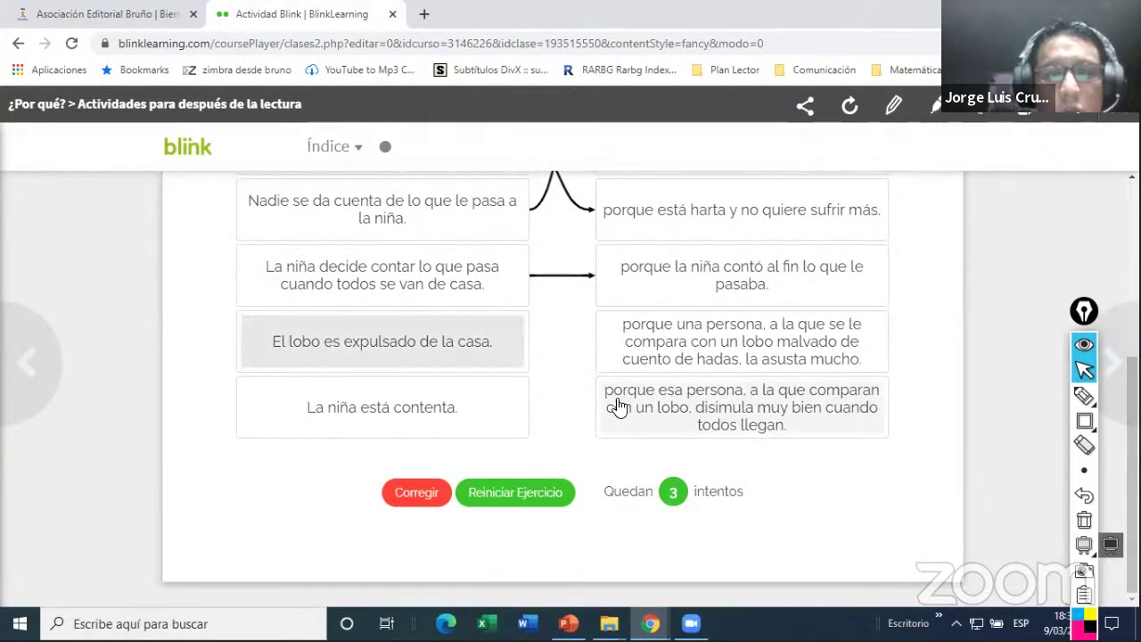
left_click(618, 407)
left_click(508, 425)
left_click(624, 359)
scroll(777, 428, "up", 3)
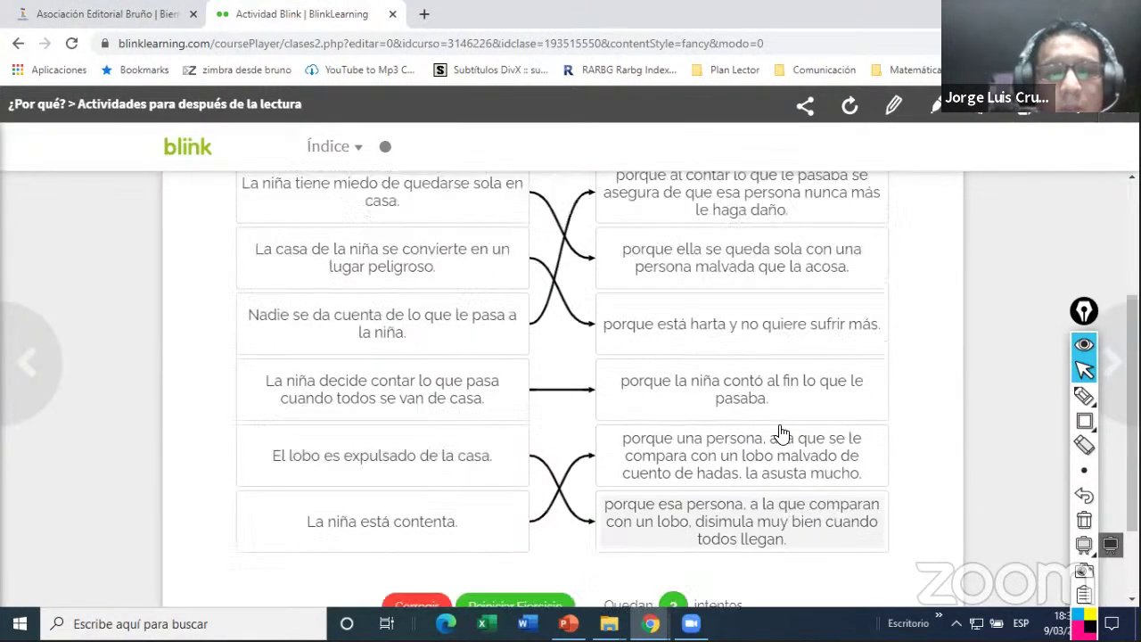
scroll(781, 429, "down", 3)
Check the matches with Corregir and review the results, leaving 2 attempts.
left_click(421, 497)
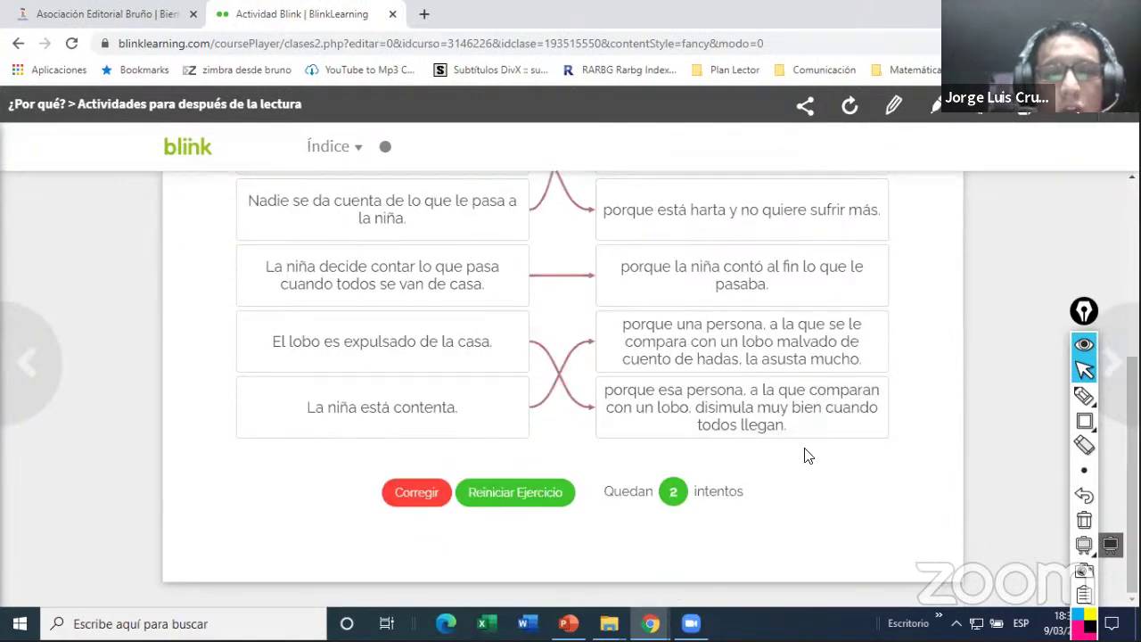
scroll(811, 473, "up", 3)
scroll(810, 473, "down", 2)
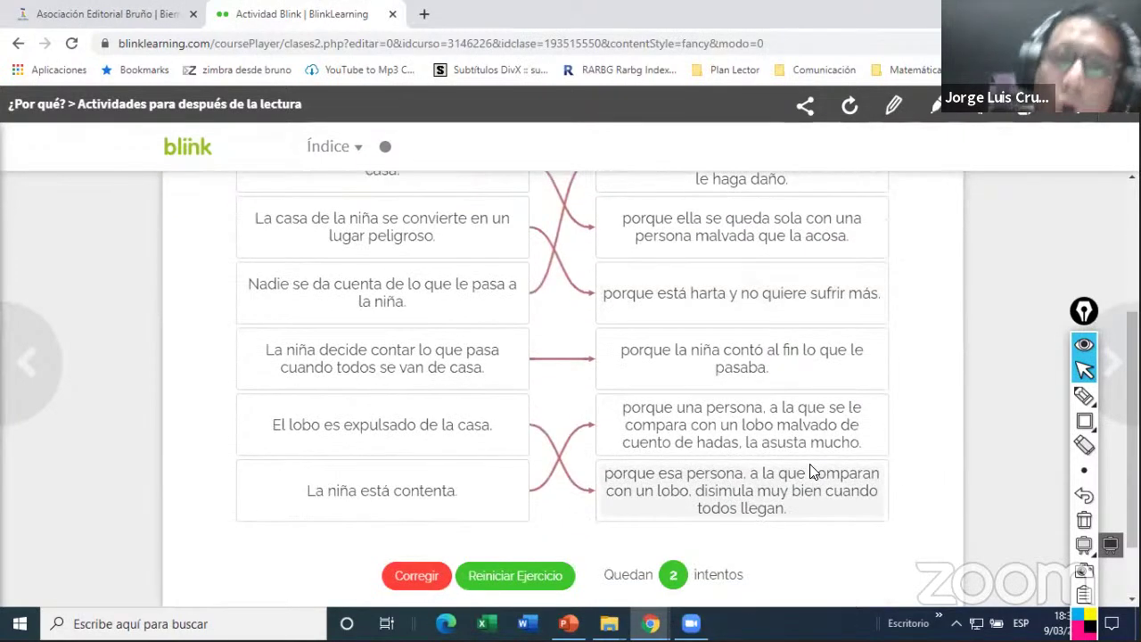
scroll(810, 471, "up", 2)
scroll(810, 470, "down", 2)
scroll(811, 468, "up", 2)
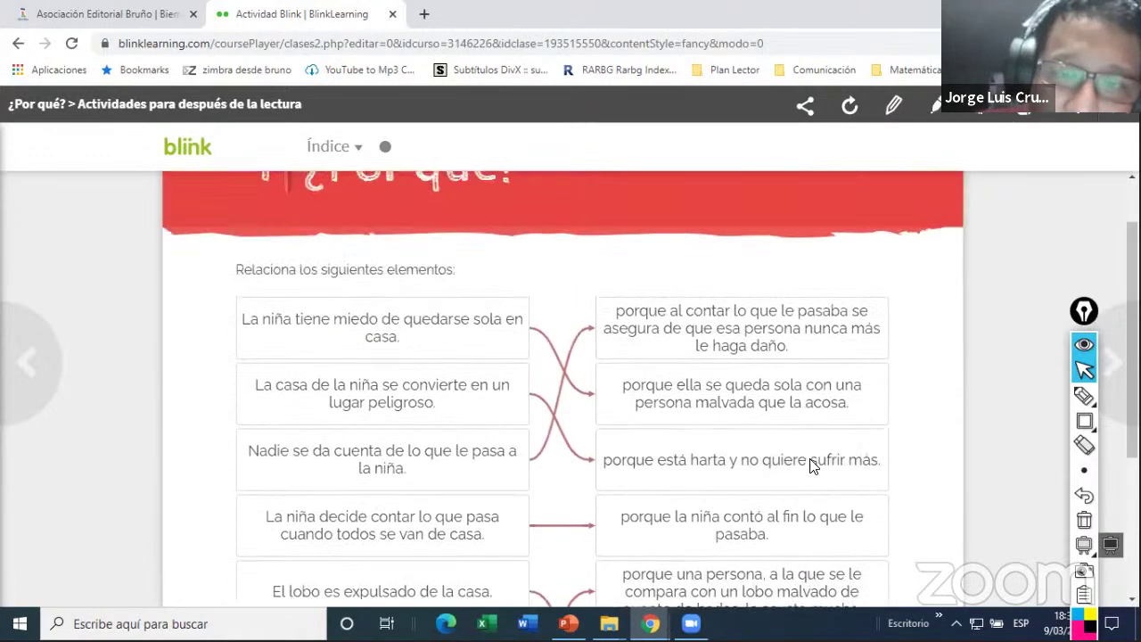
scroll(810, 465, "down", 4)
scroll(811, 466, "up", 3)
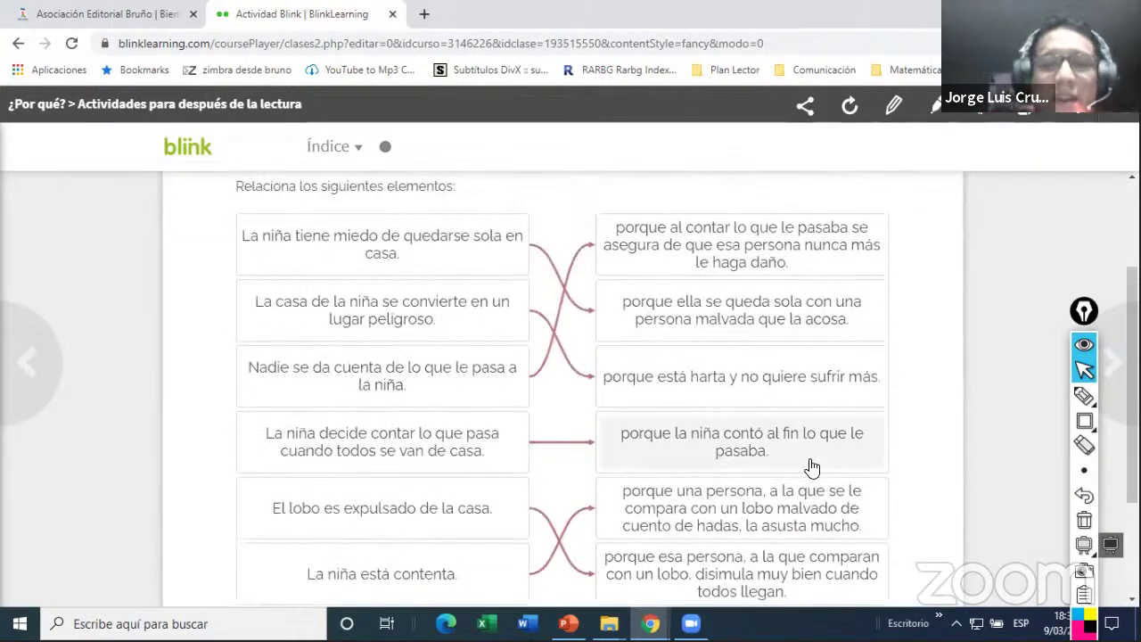
scroll(810, 467, "up", 1)
scroll(810, 467, "down", 1)
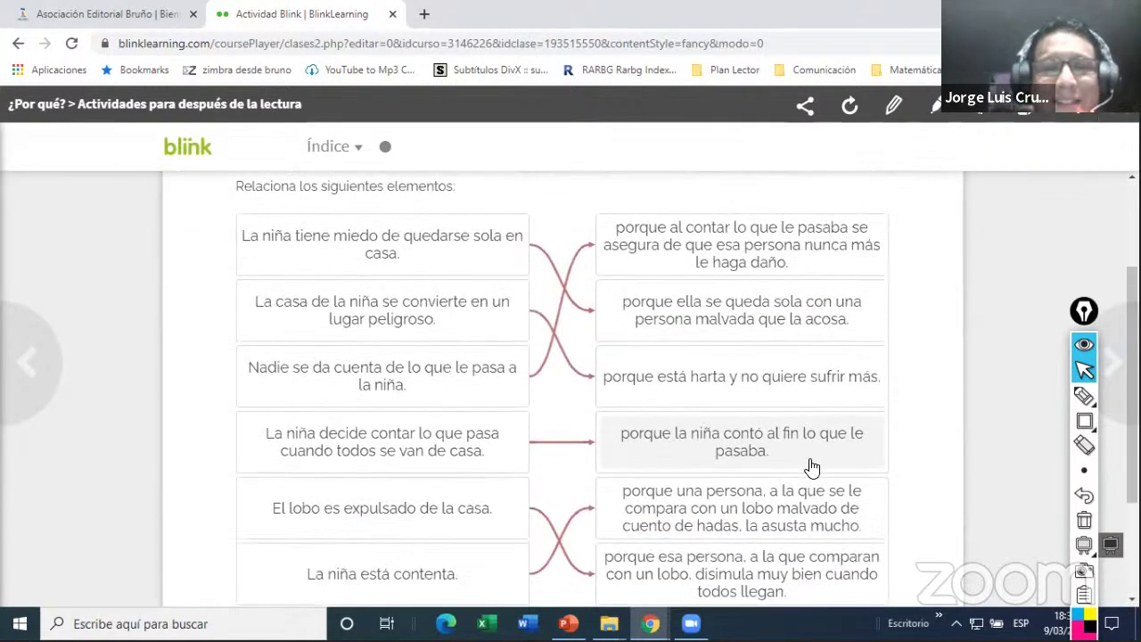
scroll(811, 466, "down", 3)
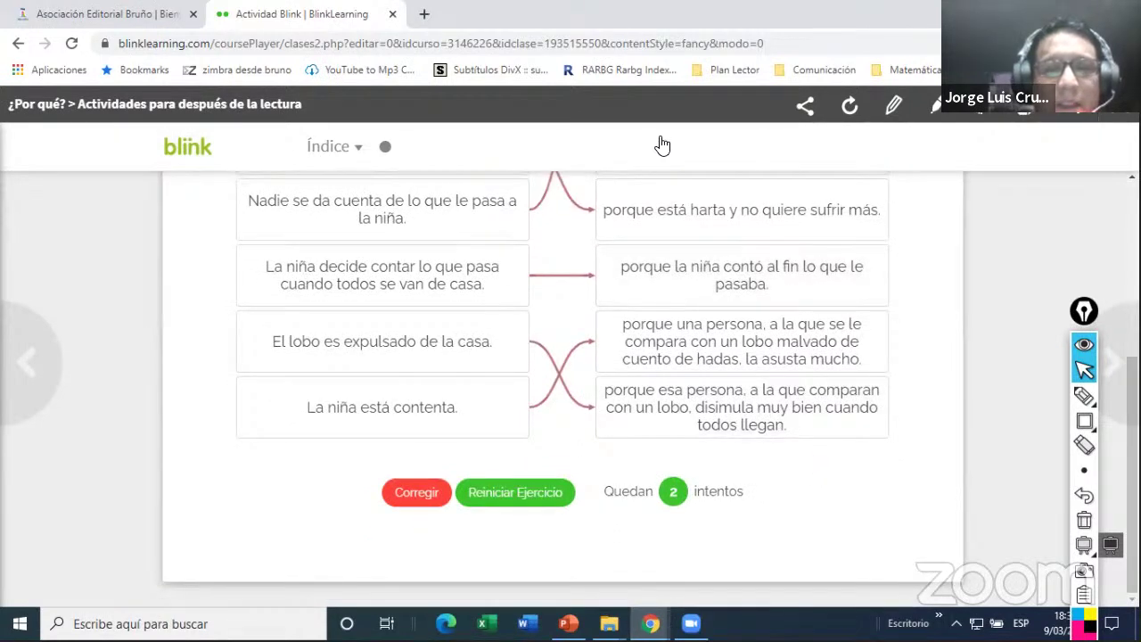
Go back to the book library and open El retrato de Dorian Gray at Antes de la lectura.
left_click(18, 46)
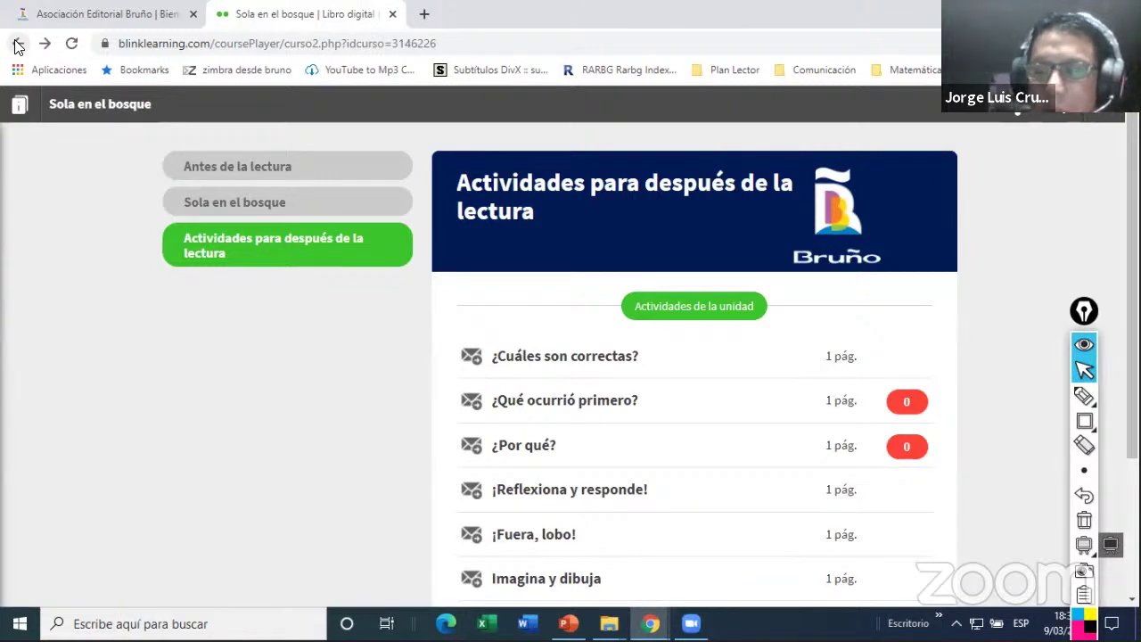
left_click(16, 44)
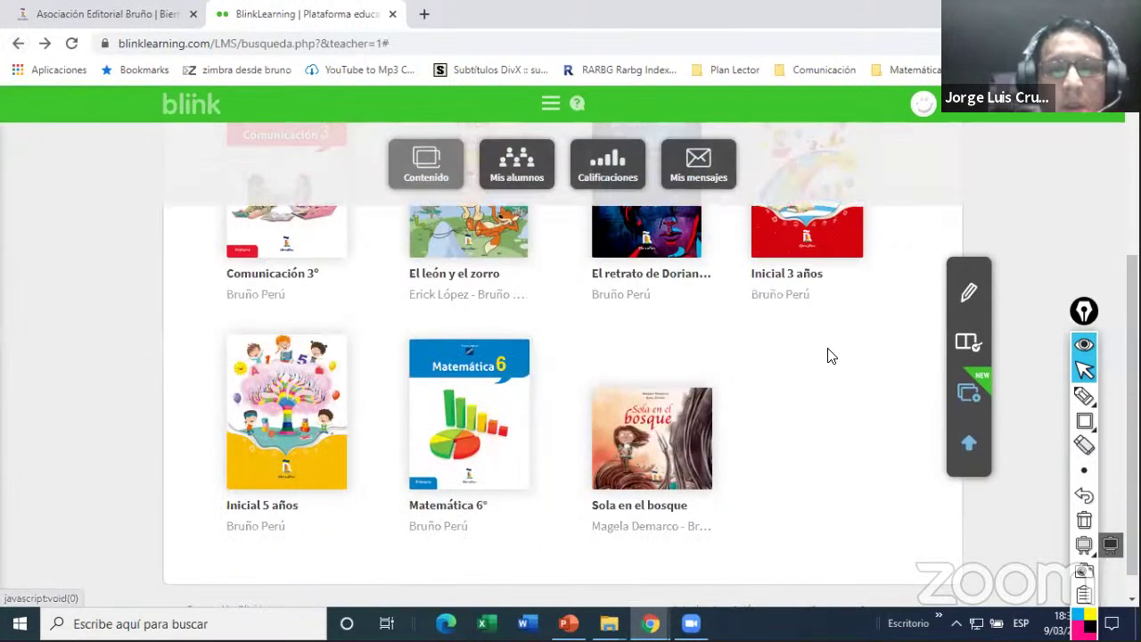
scroll(828, 357, "up", 3)
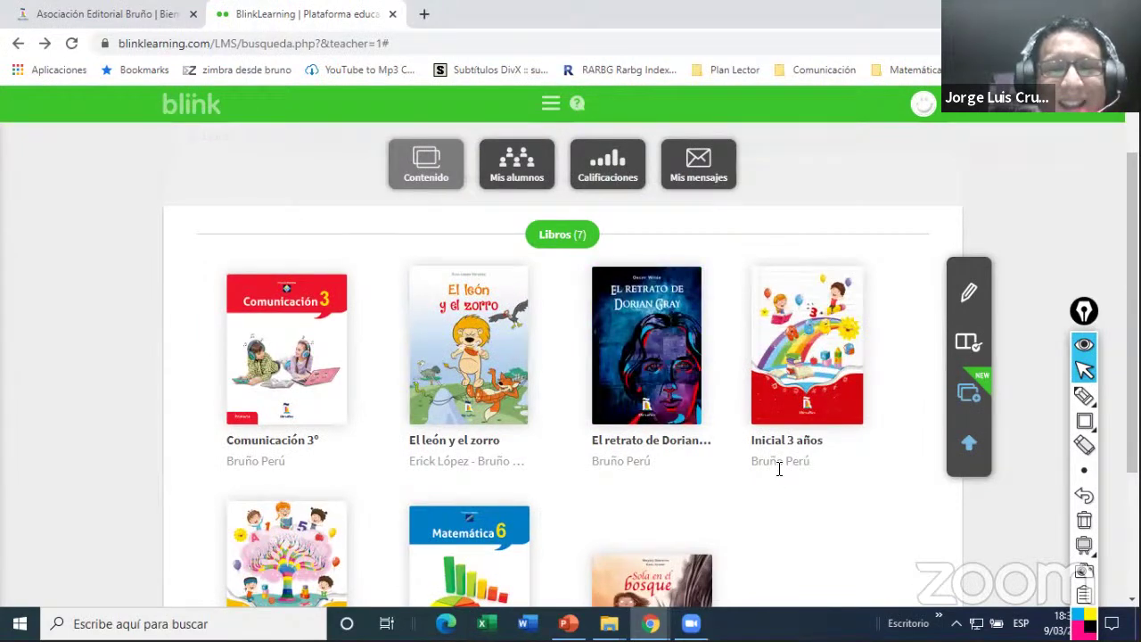
left_click(651, 348)
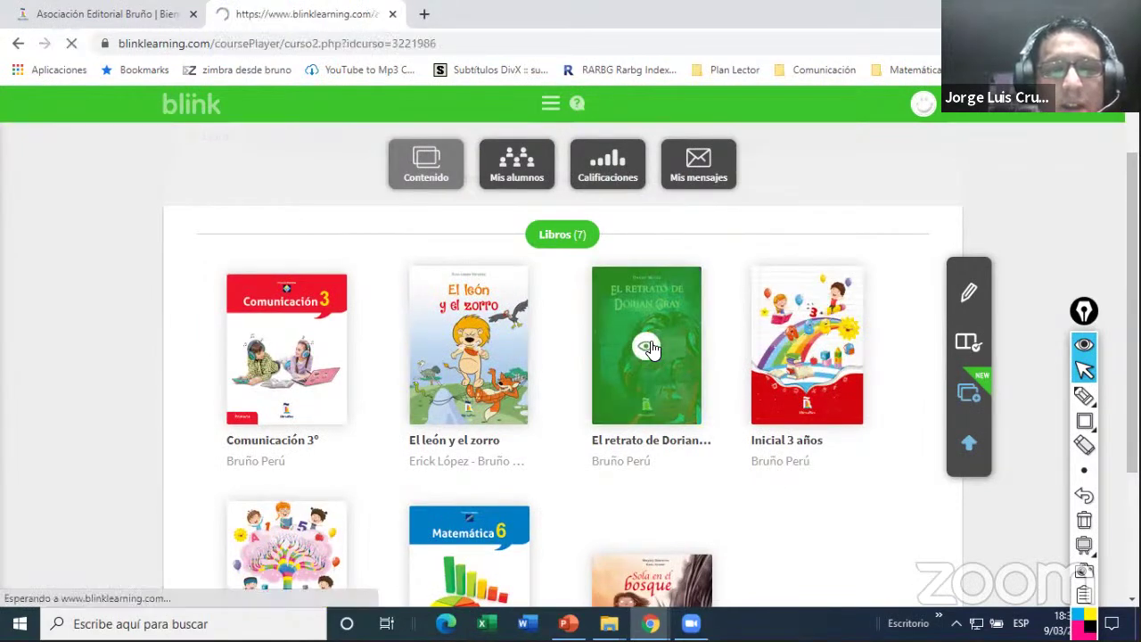
left_click(1083, 396)
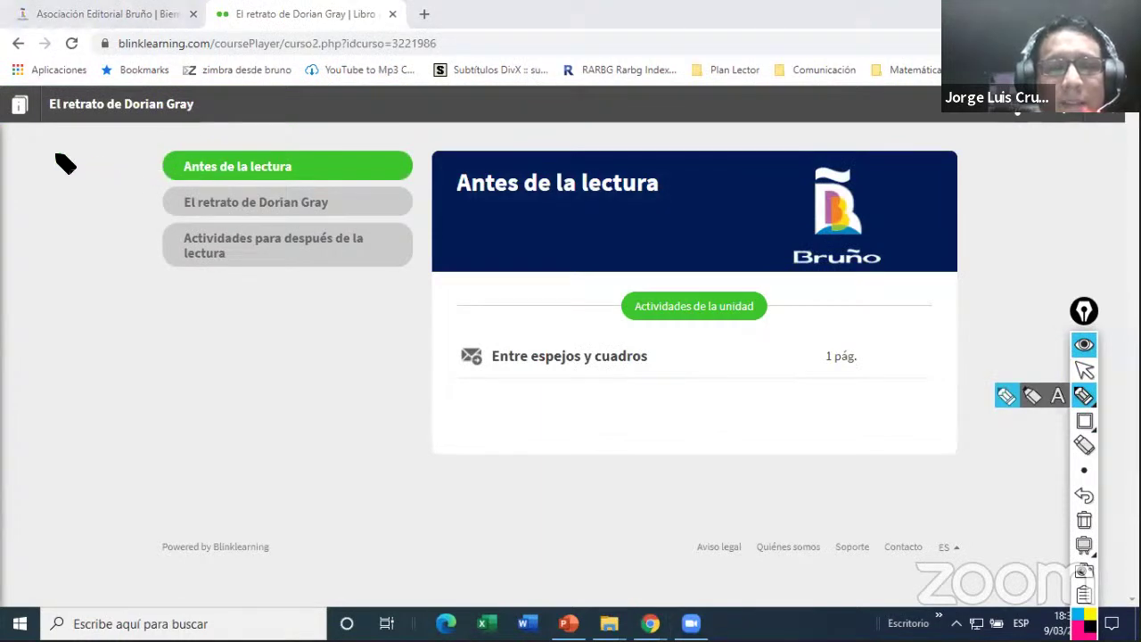
Draw pen arrows pointing at Antes de la lectura and the book's sections.
mouse_move(20, 159)
left_mouse_down()
mouse_move(121, 163)
mouse_move(113, 154)
mouse_move(107, 188)
left_mouse_up()
mouse_move(176, 204)
left_mouse_down()
mouse_move(80, 403)
mouse_move(88, 393)
left_mouse_up()
left_click_drag(139, 191, 375, 222)
mouse_move(235, 262)
left_mouse_down()
mouse_move(319, 268)
mouse_move(339, 421)
left_mouse_up()
left_click_drag(325, 394, 354, 401)
Erase the drawings, return to the pointer and open Entre espejos y cuadros.
left_click(1087, 523)
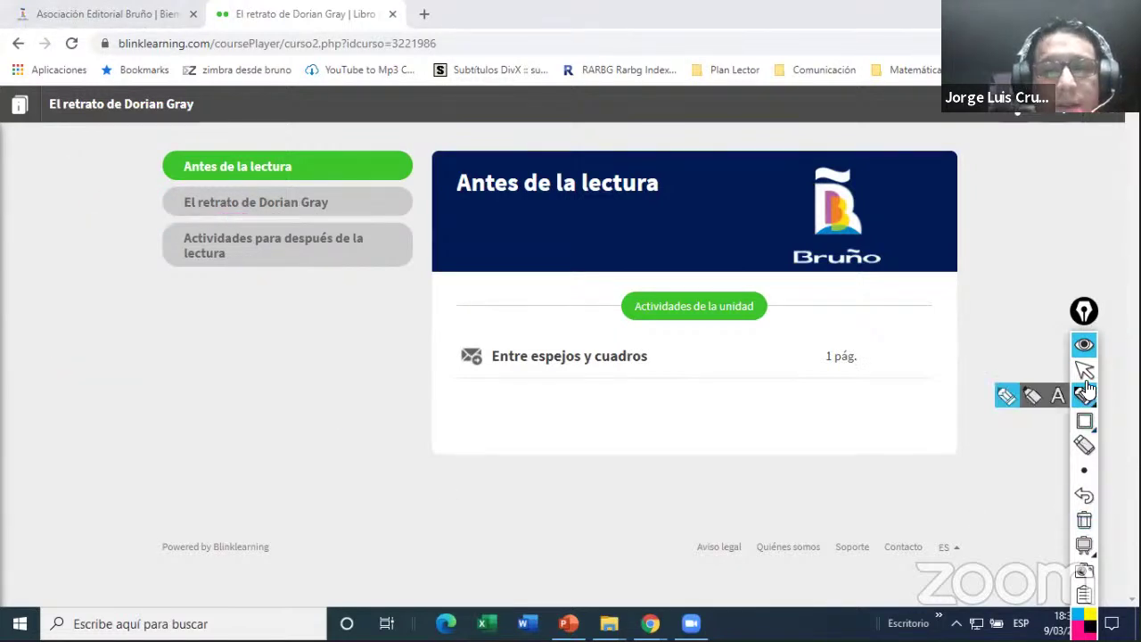
left_click(1084, 369)
left_click(232, 162)
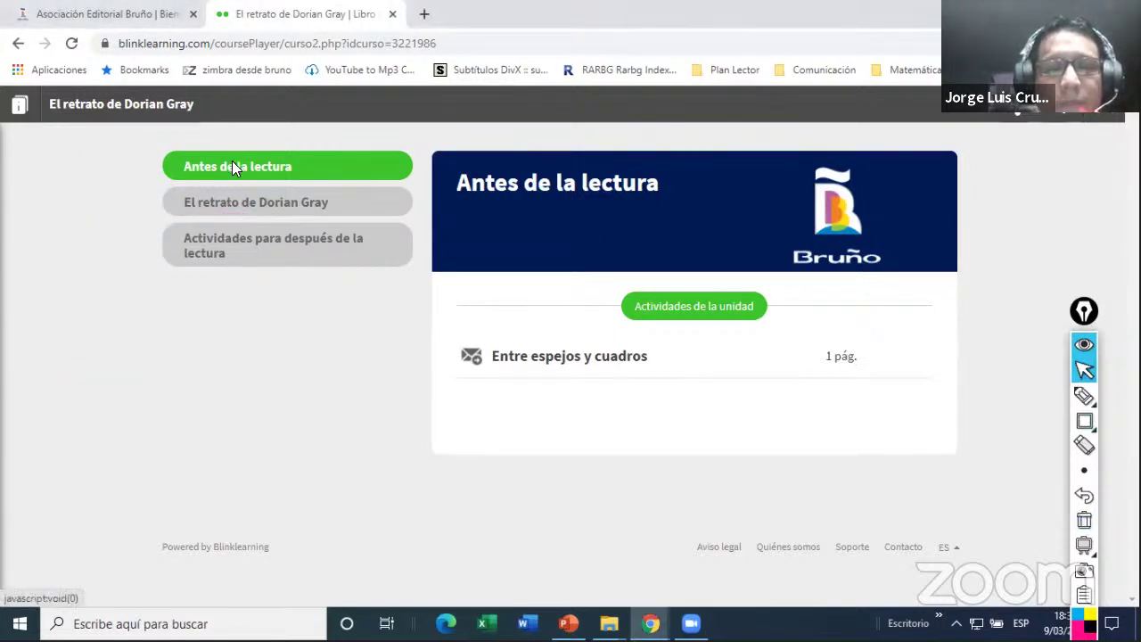
left_click(572, 365)
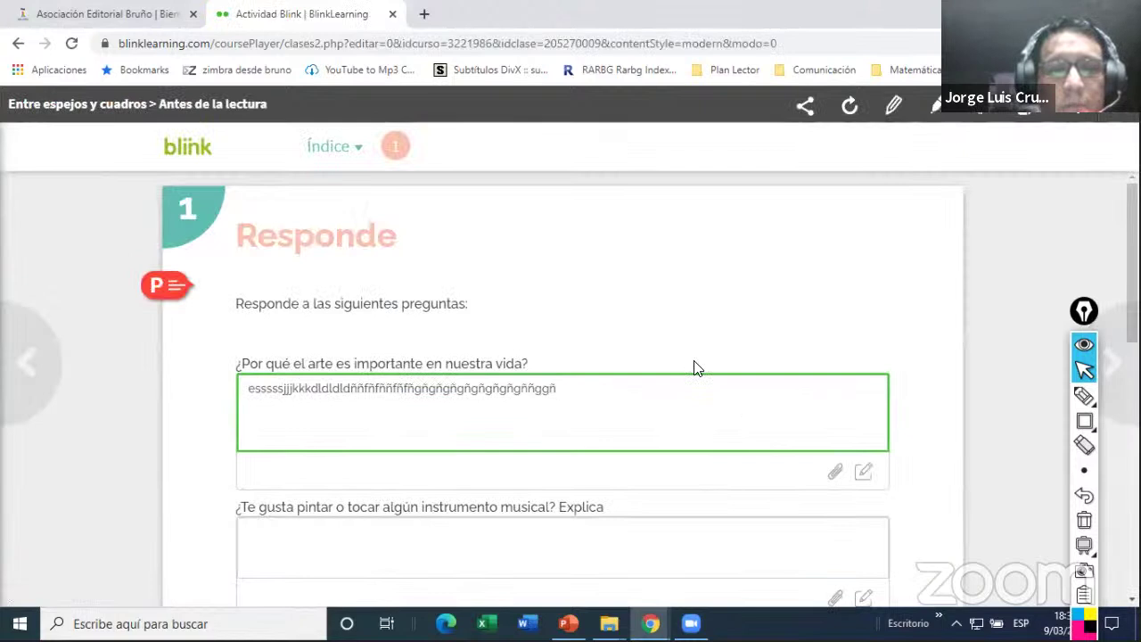
Scroll through the five Entre espejos y cuadros questions down to Guardar respuesta and back up.
scroll(695, 365, "down", 1)
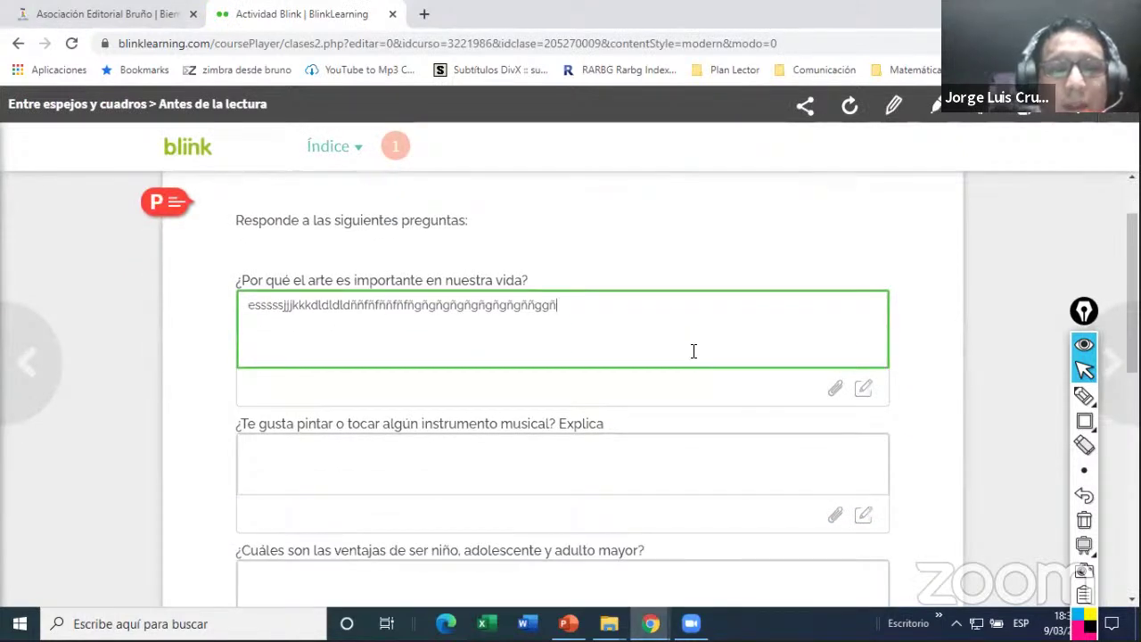
scroll(588, 324, "down", 2)
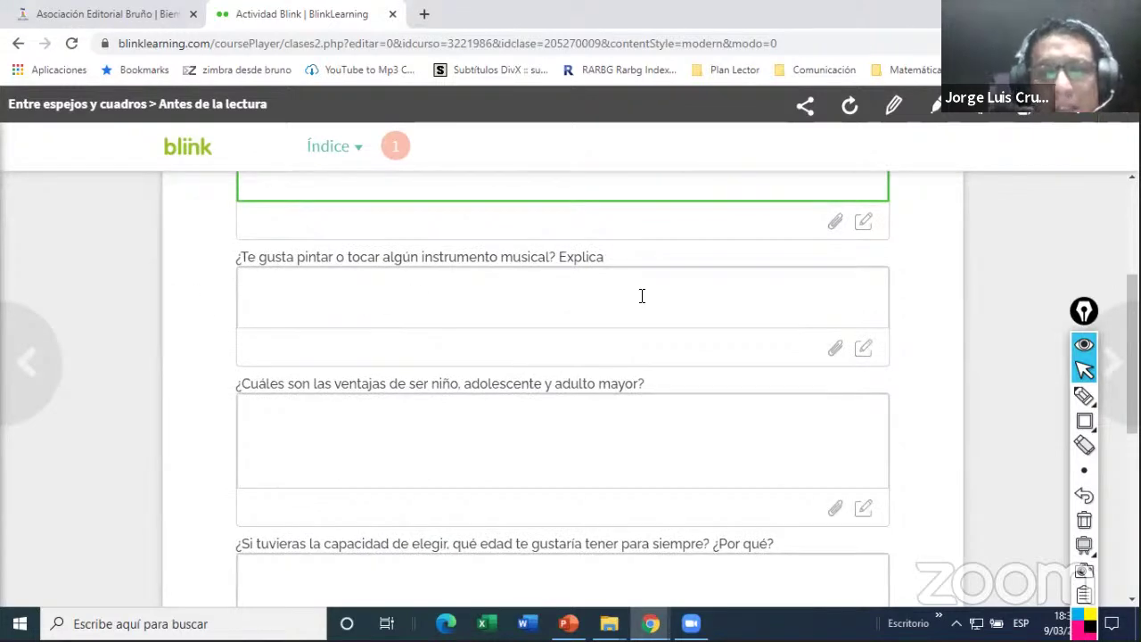
scroll(642, 296, "down", 1)
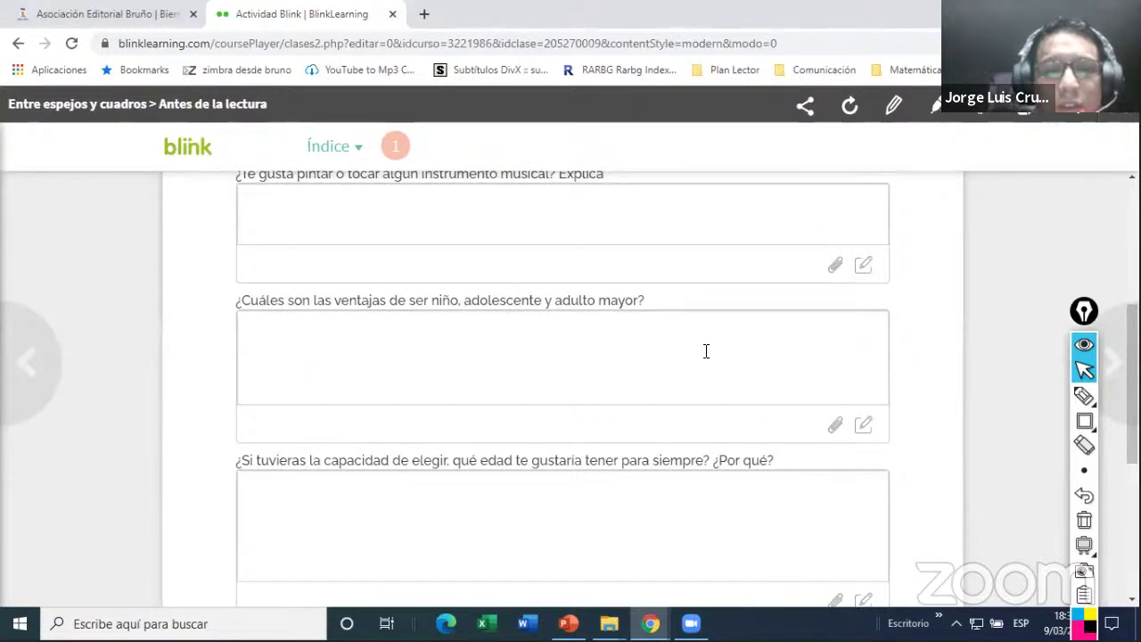
scroll(706, 351, "down", 3)
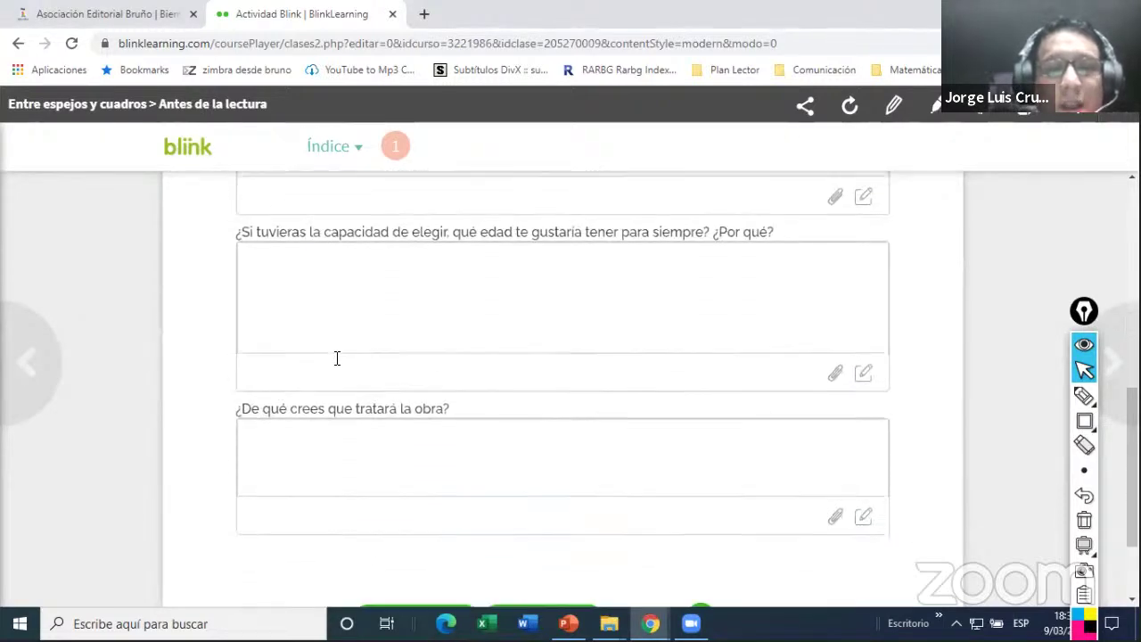
scroll(334, 361, "up", 1)
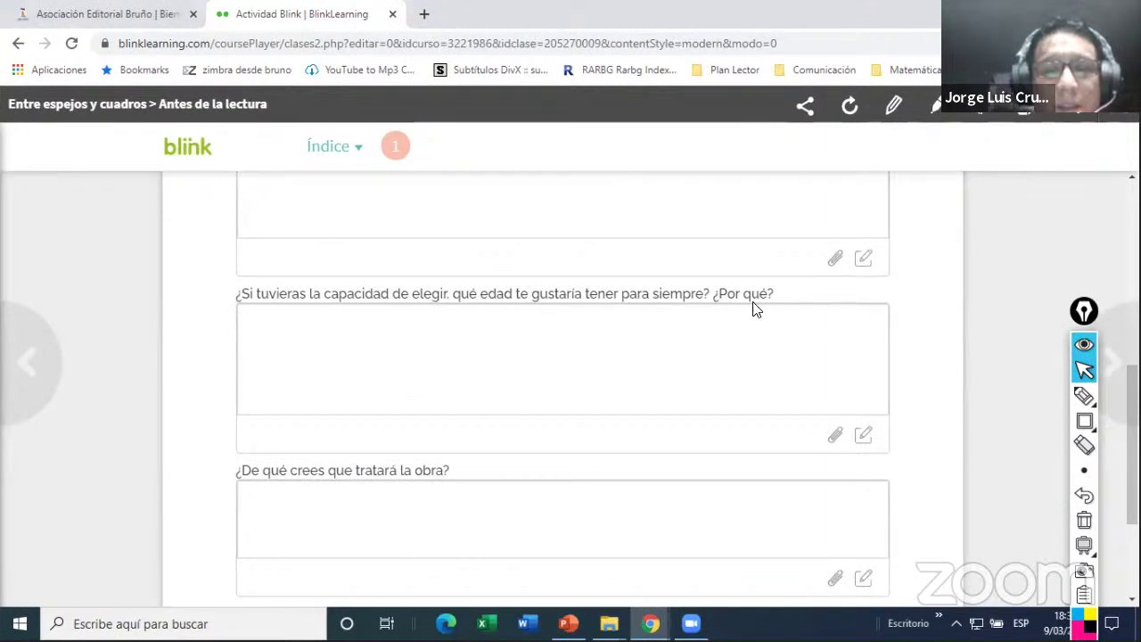
scroll(535, 384, "down", 1)
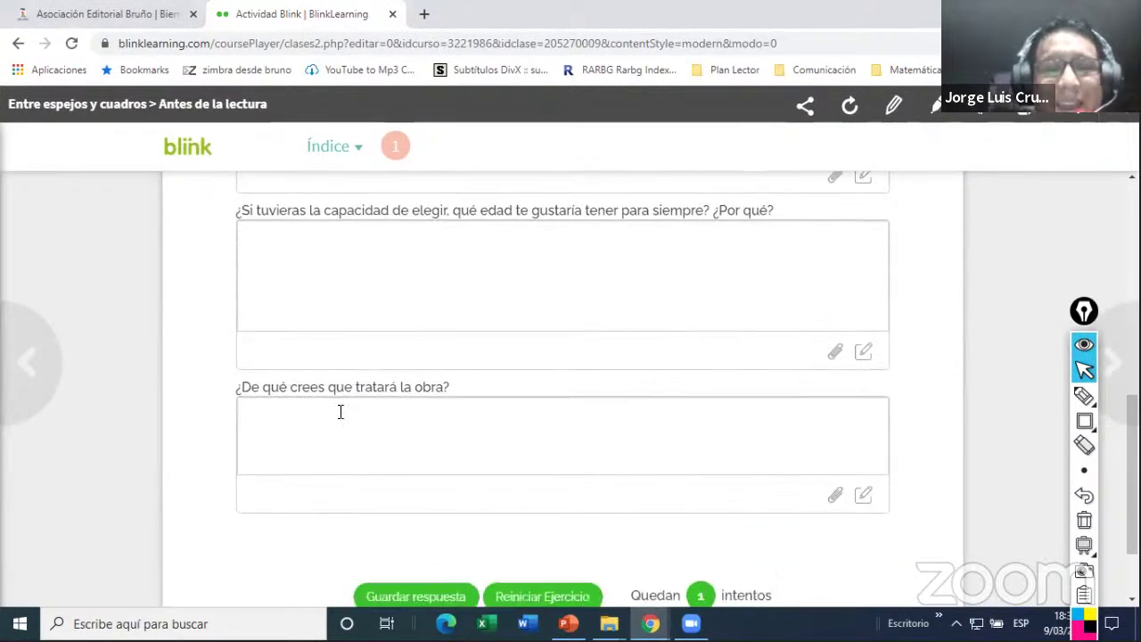
scroll(662, 448, "down", 1)
scroll(666, 426, "up", 8)
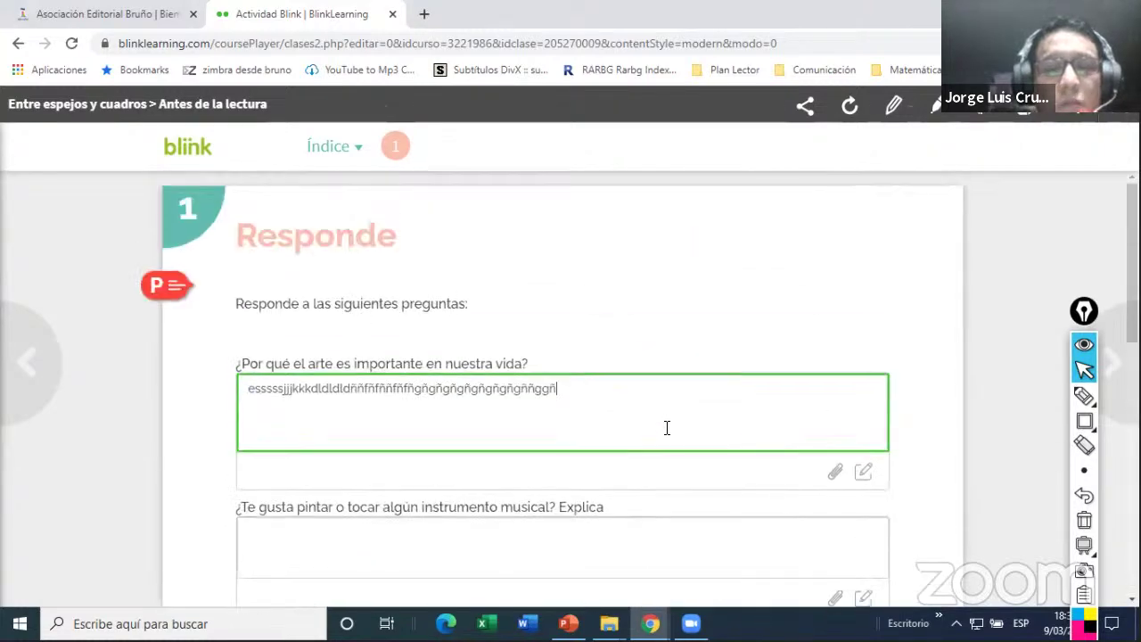
scroll(665, 422, "down", 7)
scroll(663, 426, "up", 5)
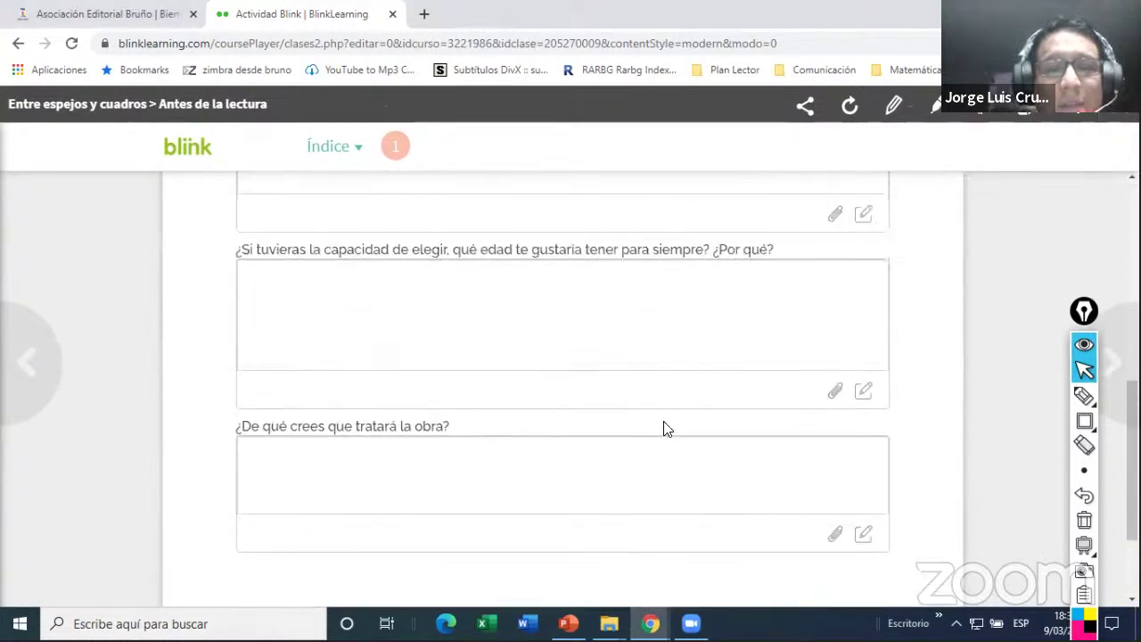
scroll(663, 429, "up", 1)
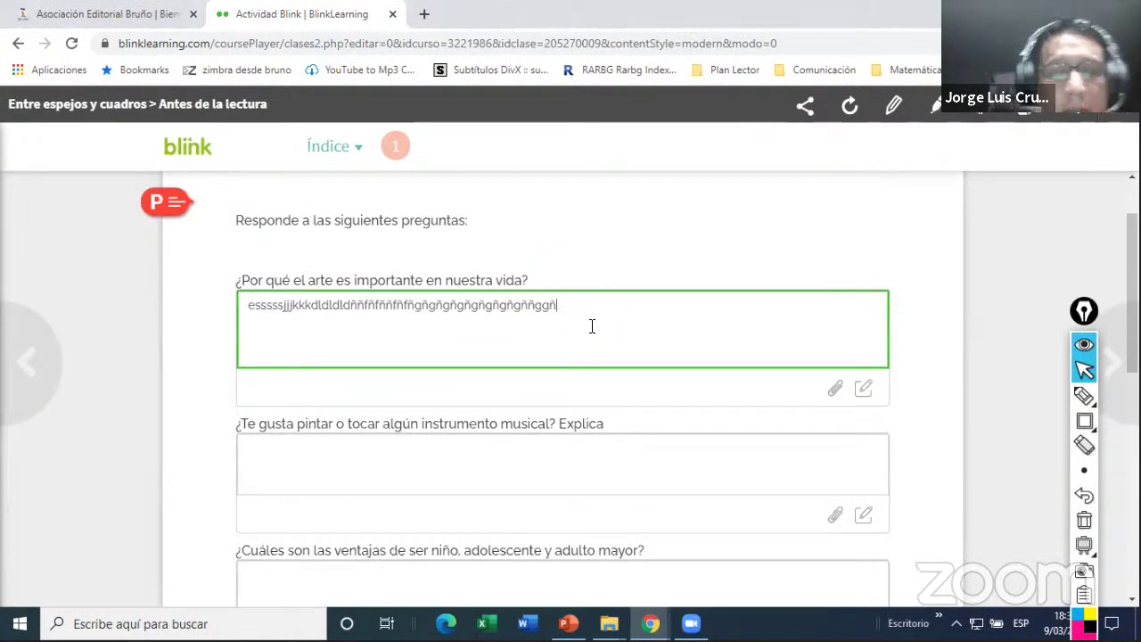
Type and then delete test text in the first answer box, then select the first Epic Pen option.
type("vsdjbkvsdjbkvsjbkdvsdjkbvsdjbkvsdjbk")
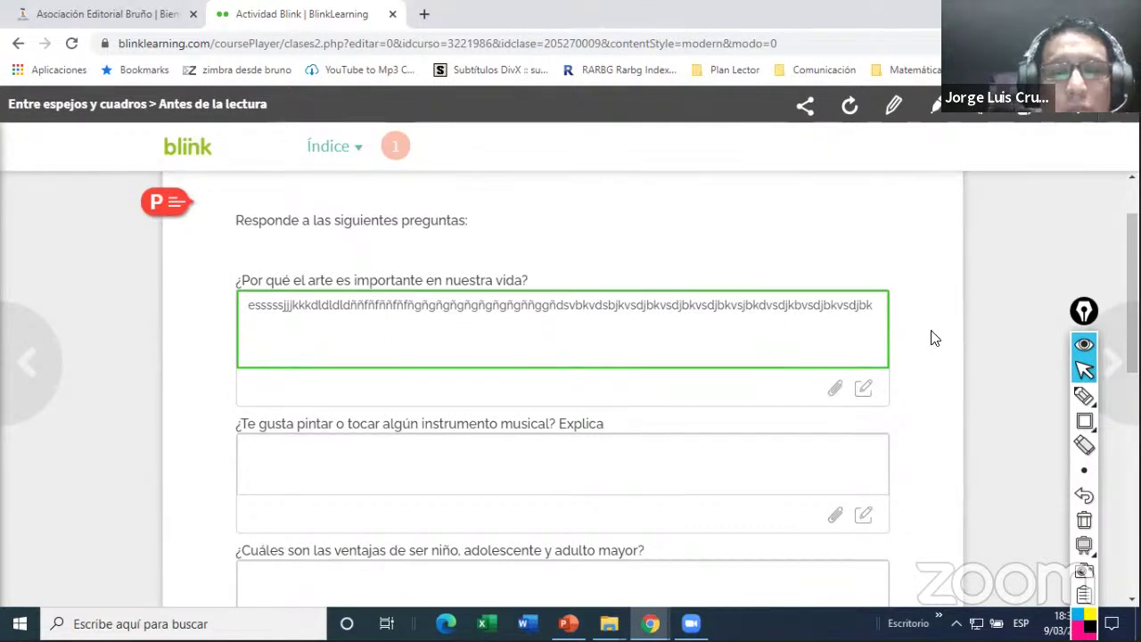
left_click_drag(883, 307, 196, 345)
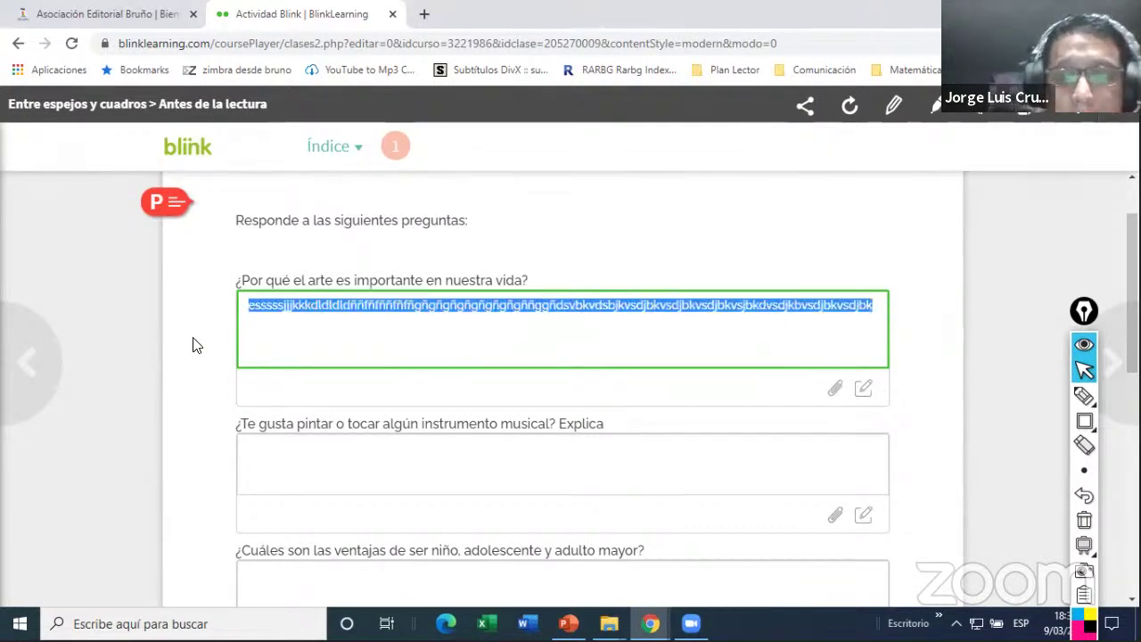
key("BackSpace")
left_click(1084, 396)
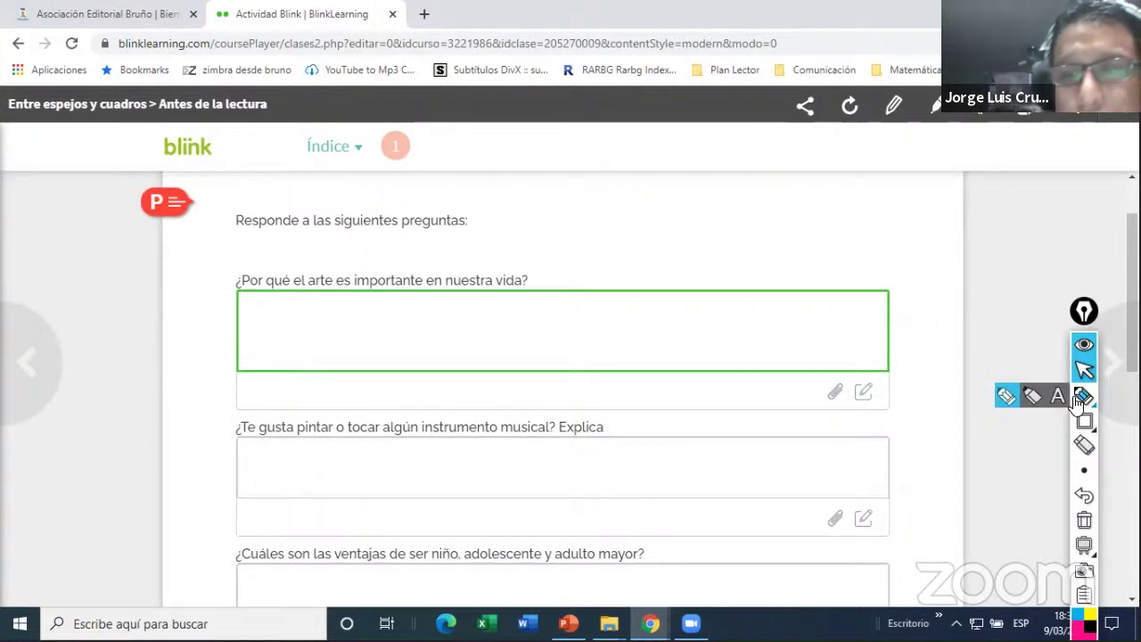
left_click(1006, 399)
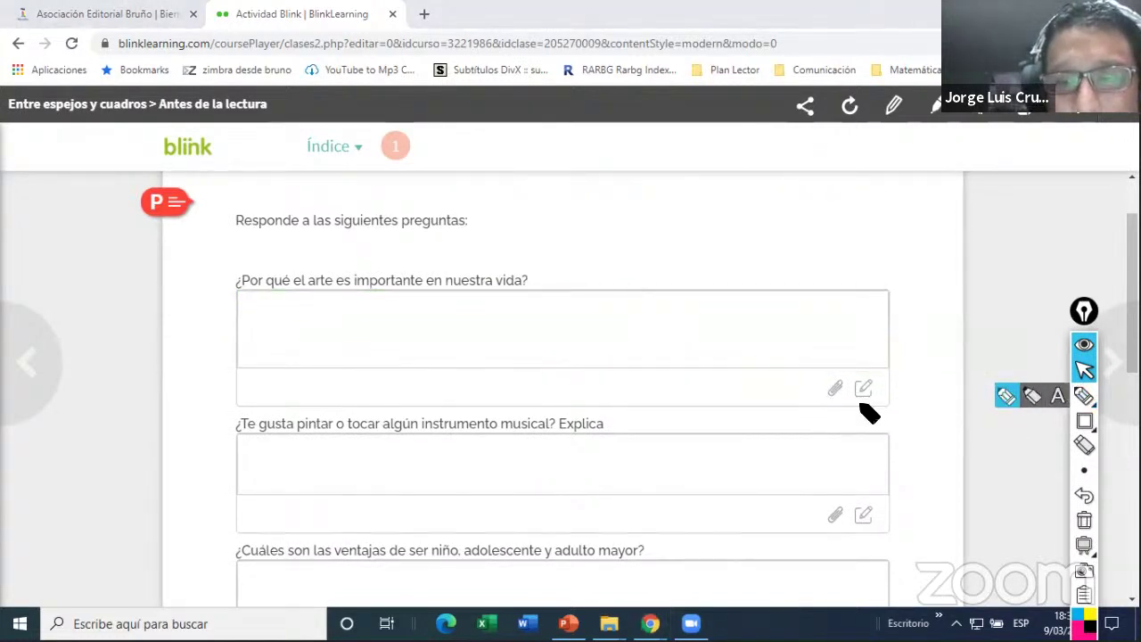
Draw pink arrows at the first answer's attach and edit icons, then erase them.
mouse_move(825, 408)
left_mouse_down()
mouse_move(813, 426)
mouse_move(827, 403)
mouse_move(824, 434)
left_mouse_up()
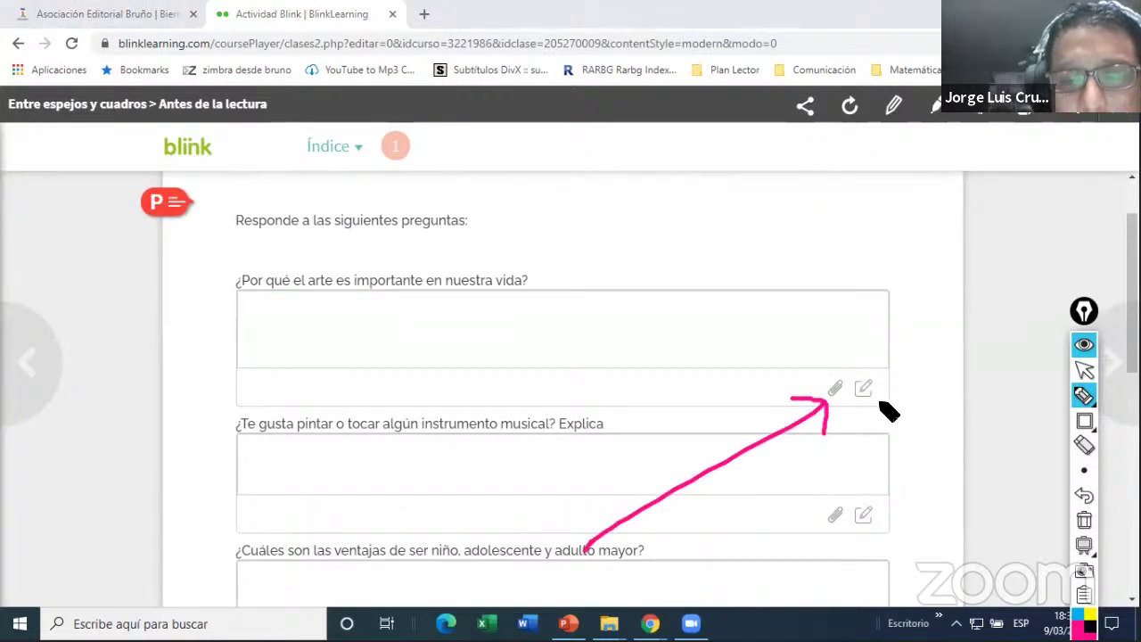
left_click_drag(874, 401, 1001, 488)
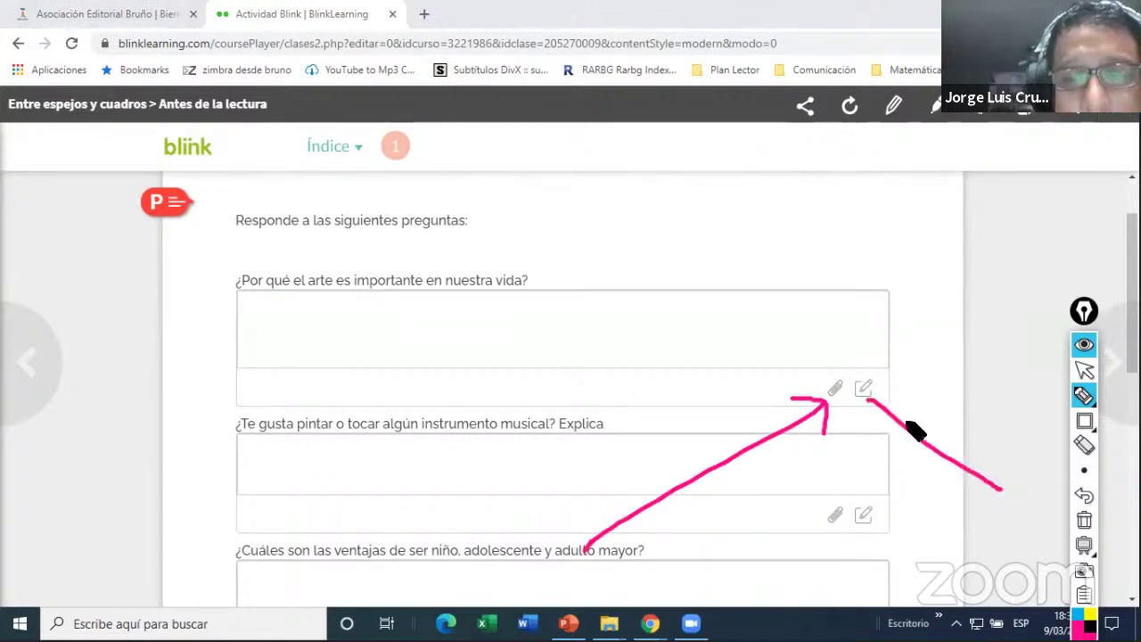
left_click_drag(871, 395, 871, 441)
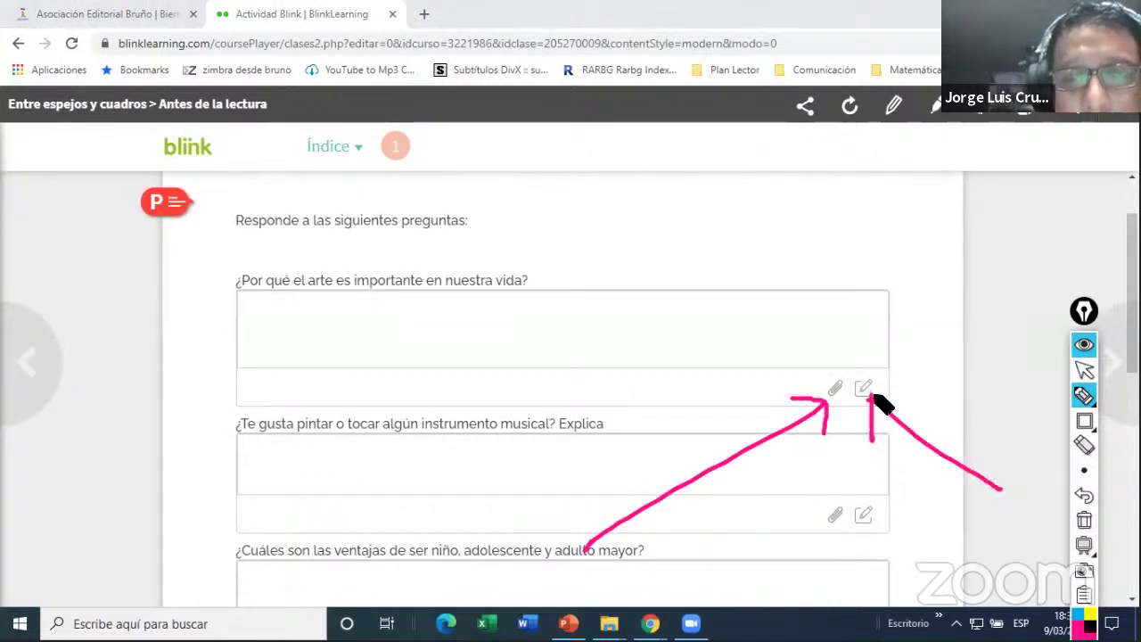
left_click(1084, 521)
left_click(1085, 373)
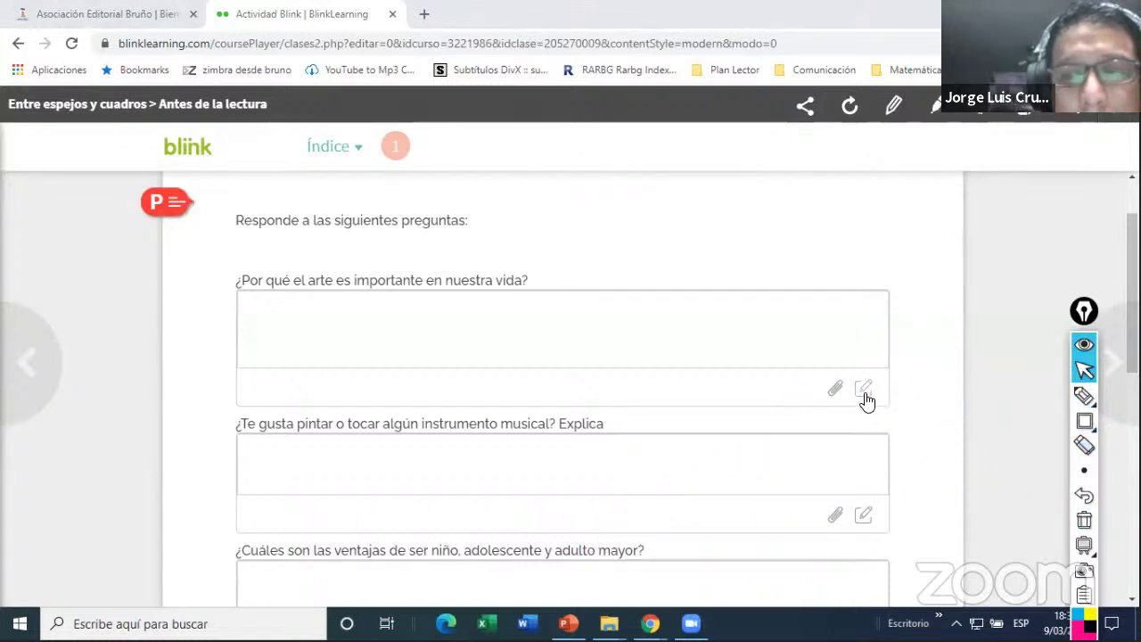
Open and close the rich text editor without saving, then return to the Dorian Gray course index.
left_click(865, 390)
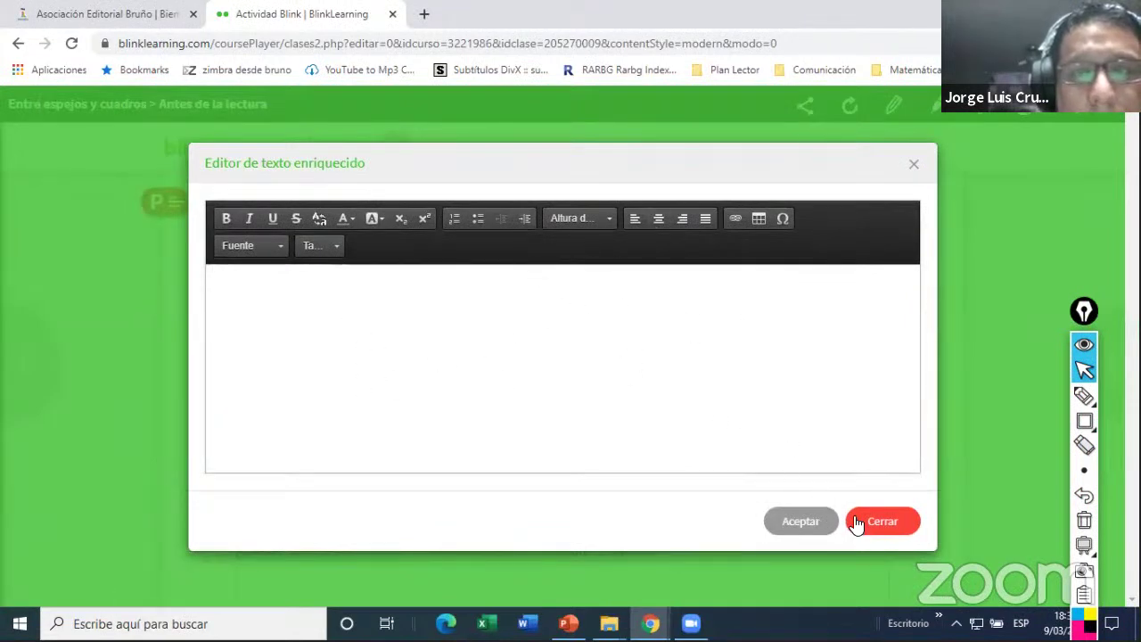
left_click(884, 525)
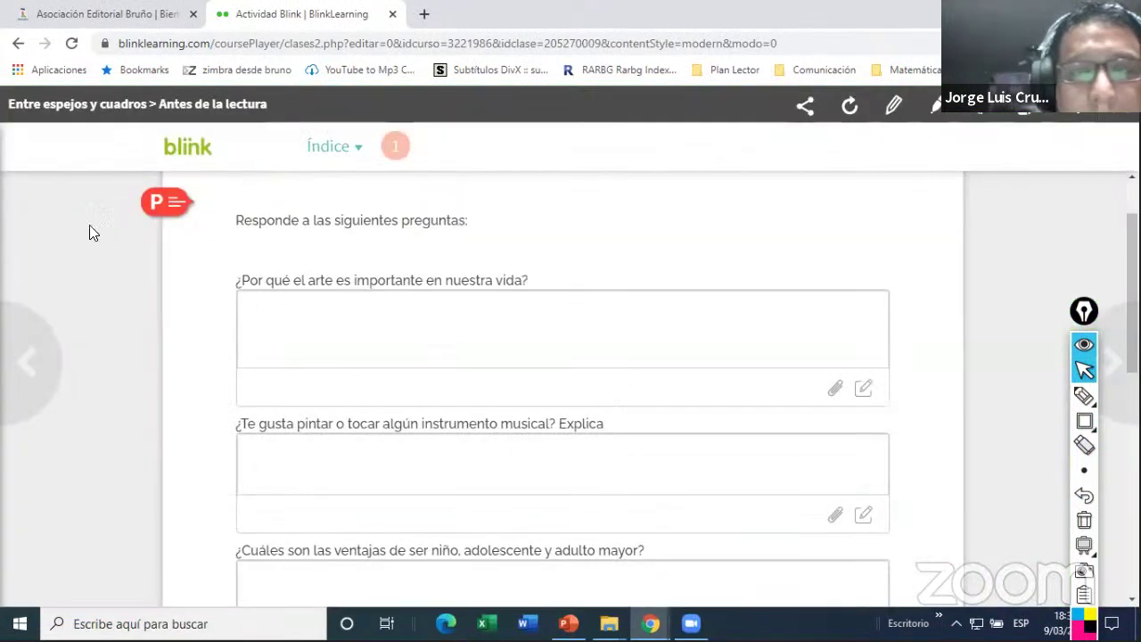
left_click(17, 45)
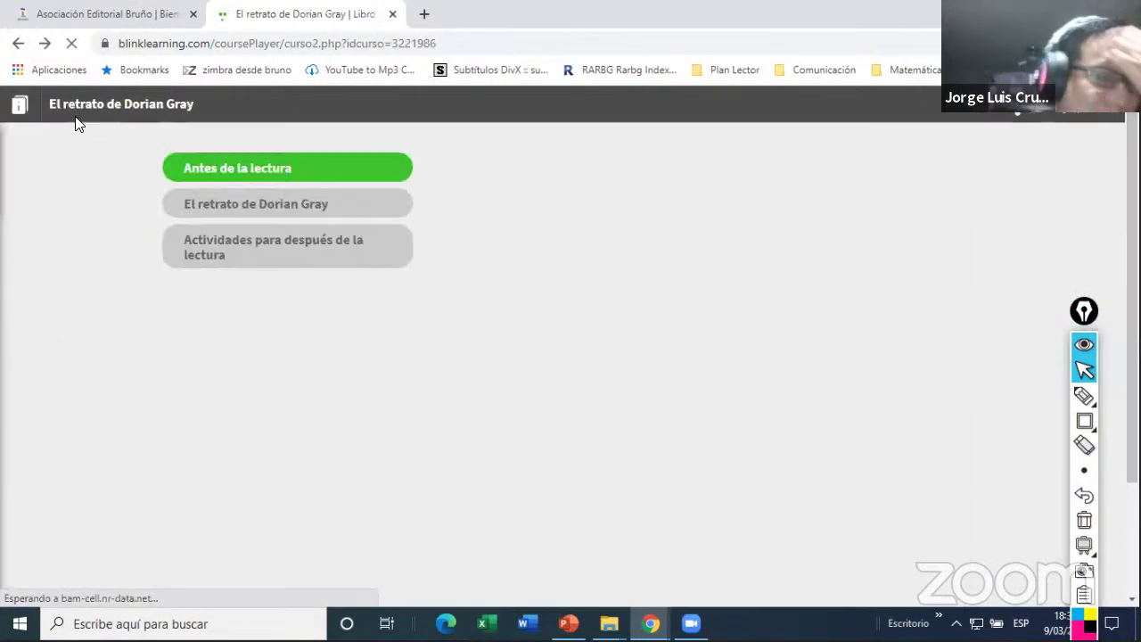
Show the El retrato de Dorian Gray unit contents.
left_click(263, 209)
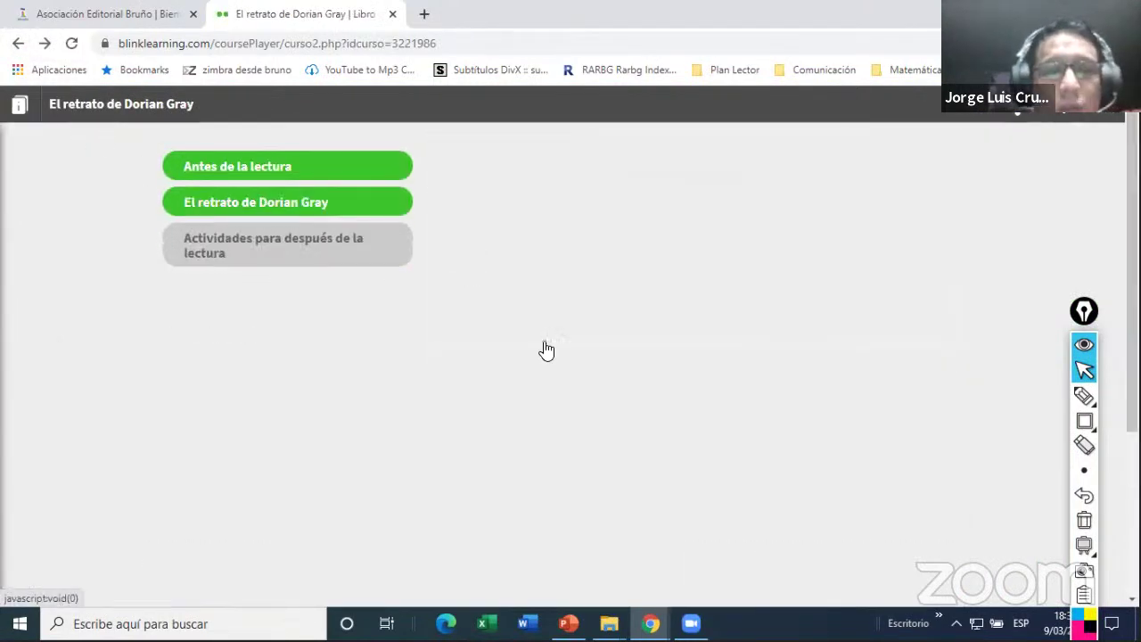
scroll(811, 446, "down", 3)
scroll(810, 445, "up", 3)
scroll(892, 410, "down", 1)
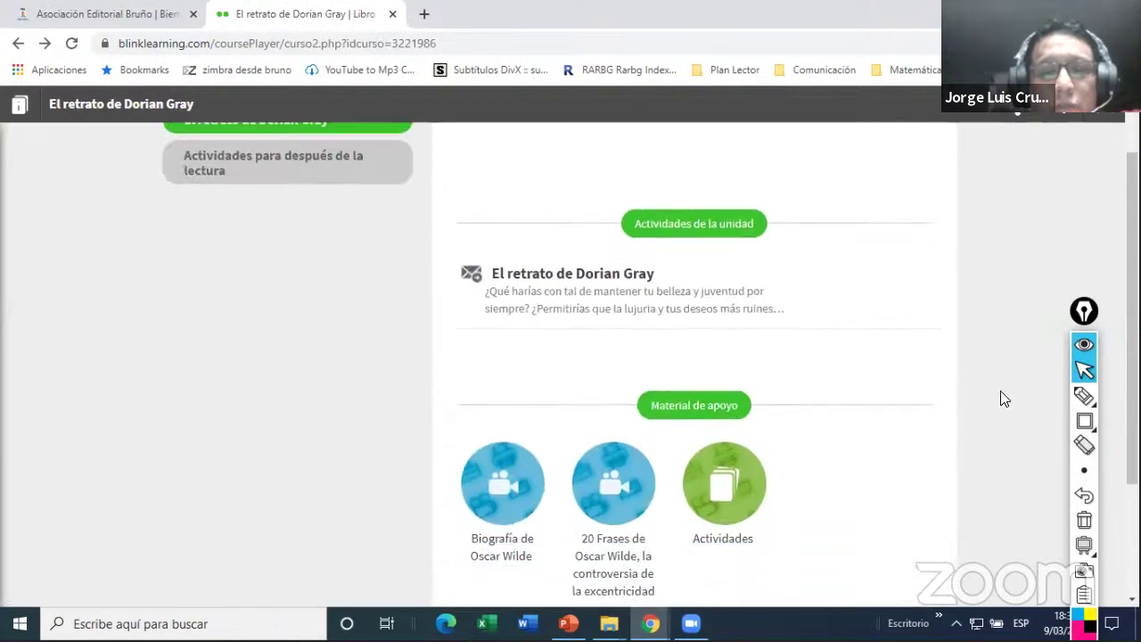
Circle the El retrato de Dorian Gray activity with the pen, clear it, and open the book.
left_click(1084, 396)
mouse_move(455, 240)
left_mouse_down()
mouse_move(802, 273)
mouse_move(377, 326)
mouse_move(437, 258)
left_mouse_up()
left_click(1083, 518)
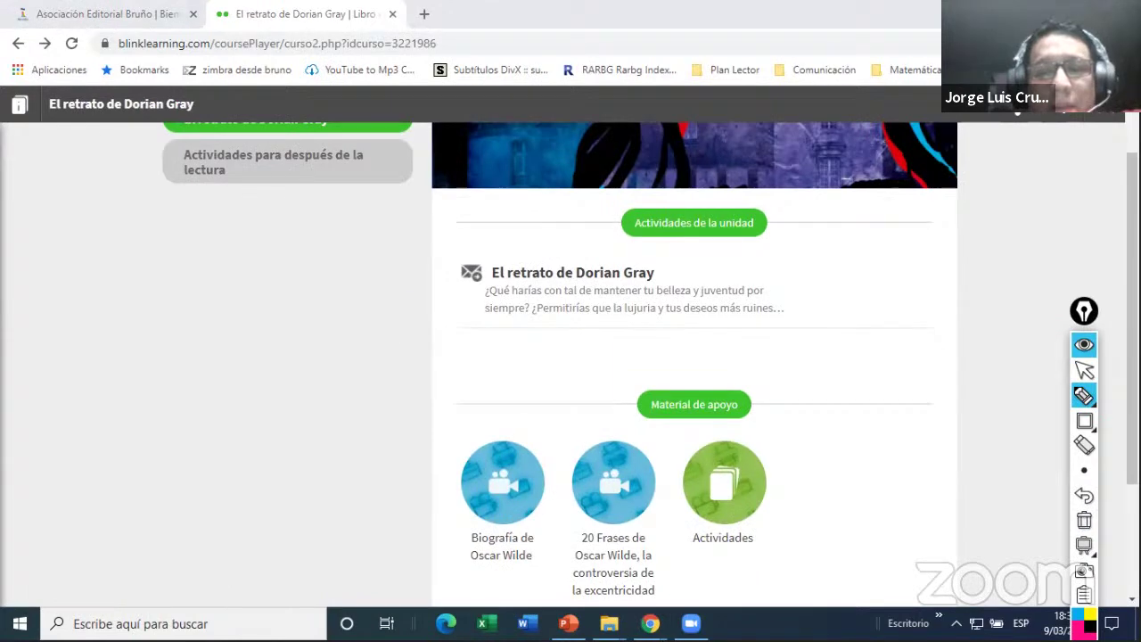
left_click(1084, 370)
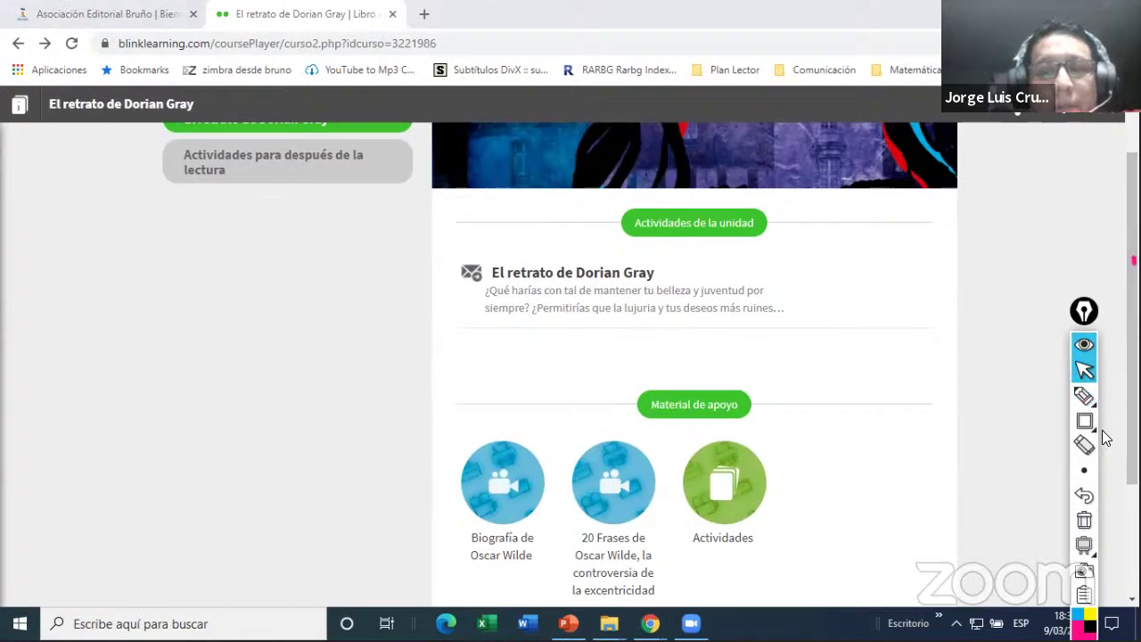
scroll(708, 415, "up", 2)
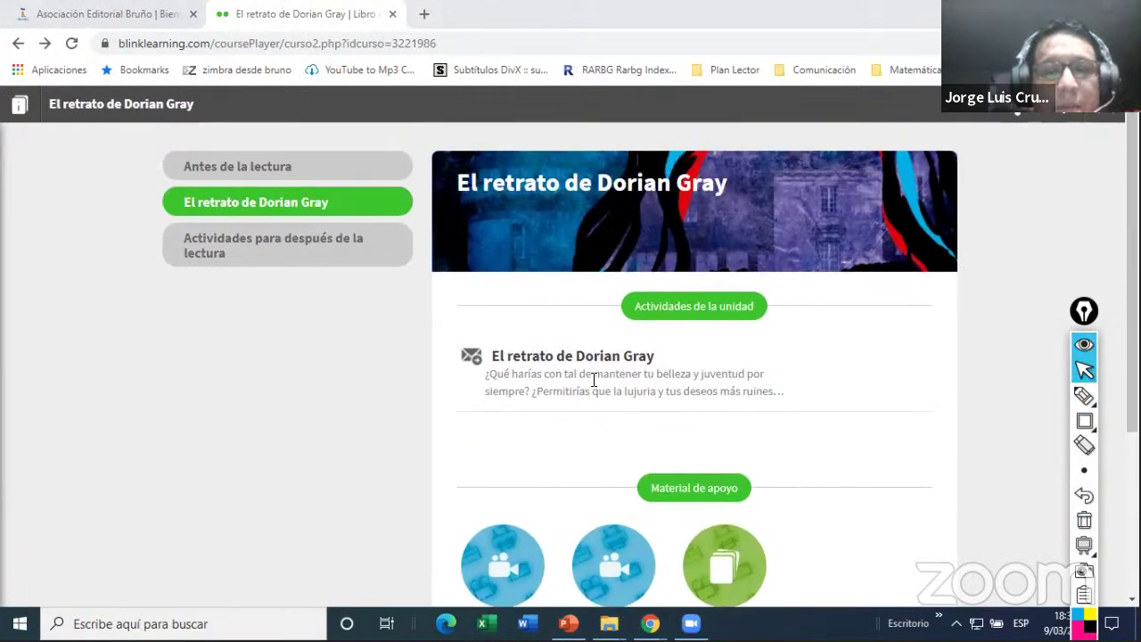
left_click(559, 356)
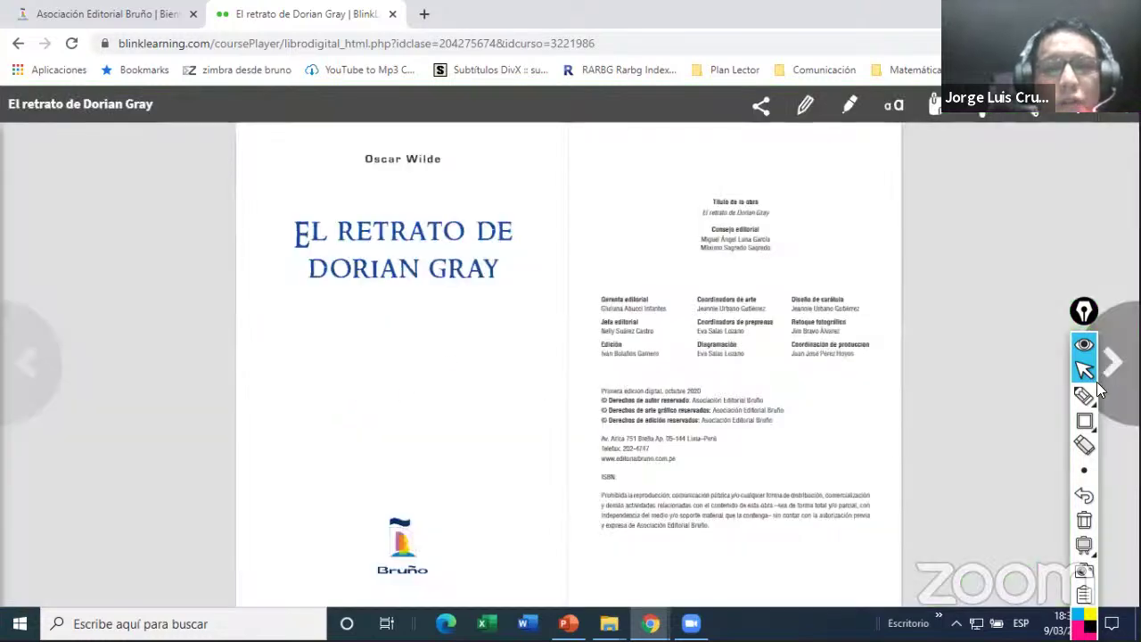
Page forward three spreads to the first chapter and switch to Modo continuo.
key("Right")
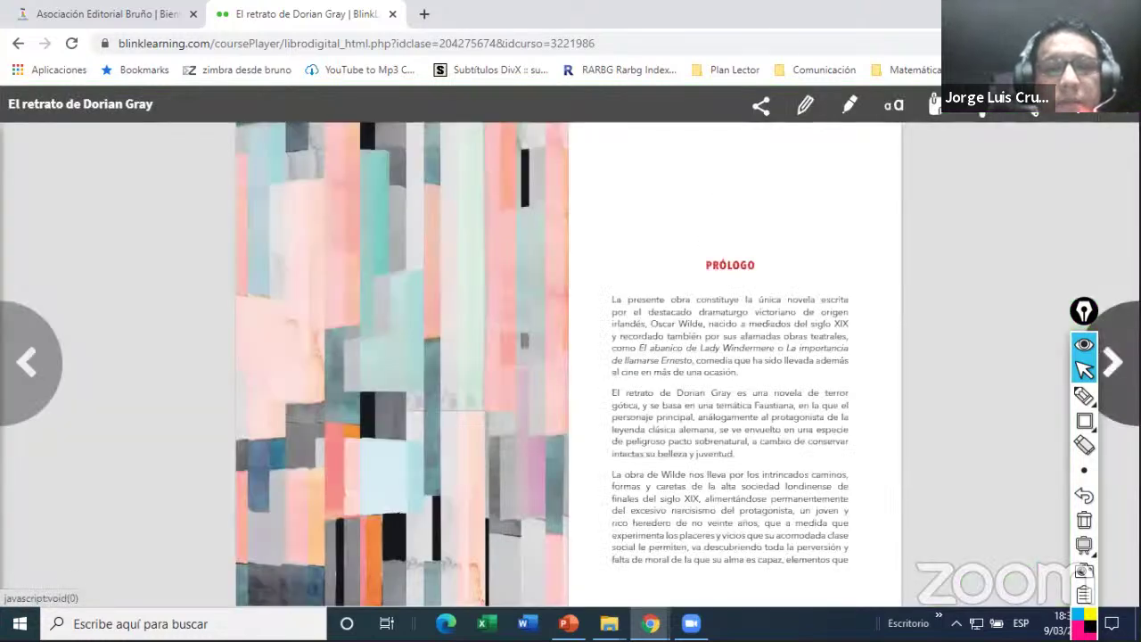
key("Right")
key("Right")
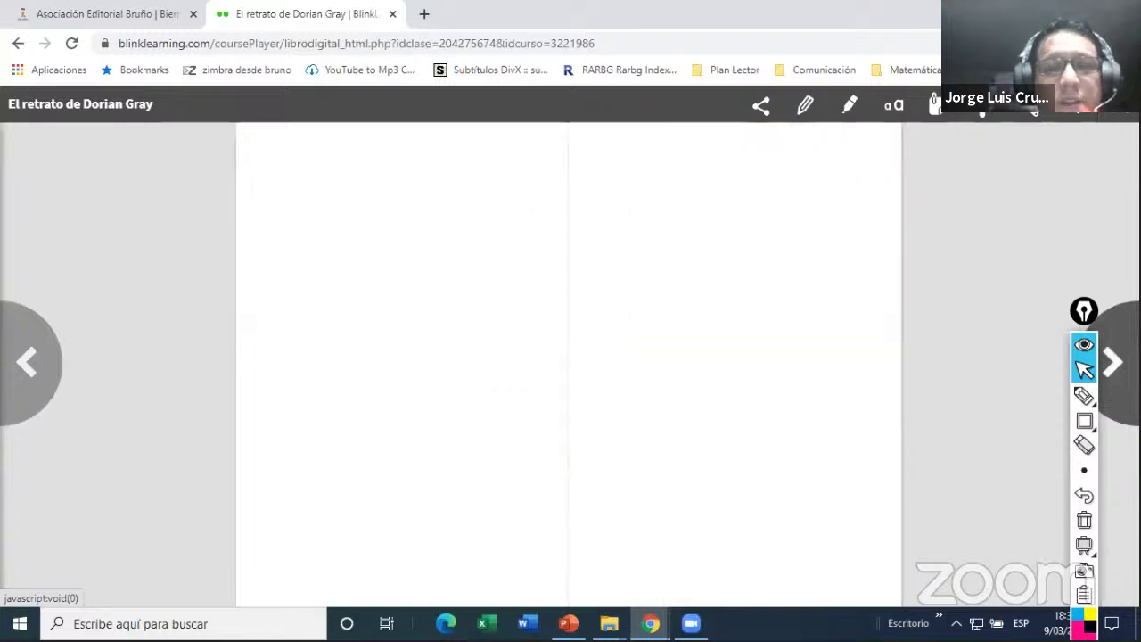
key("Right")
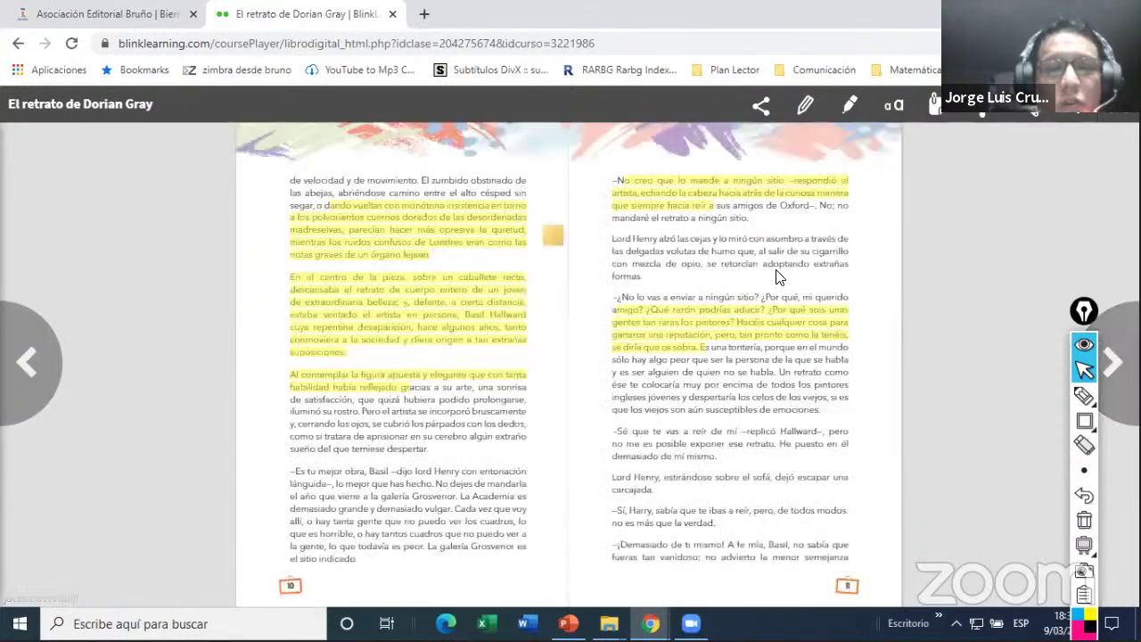
left_click(979, 122)
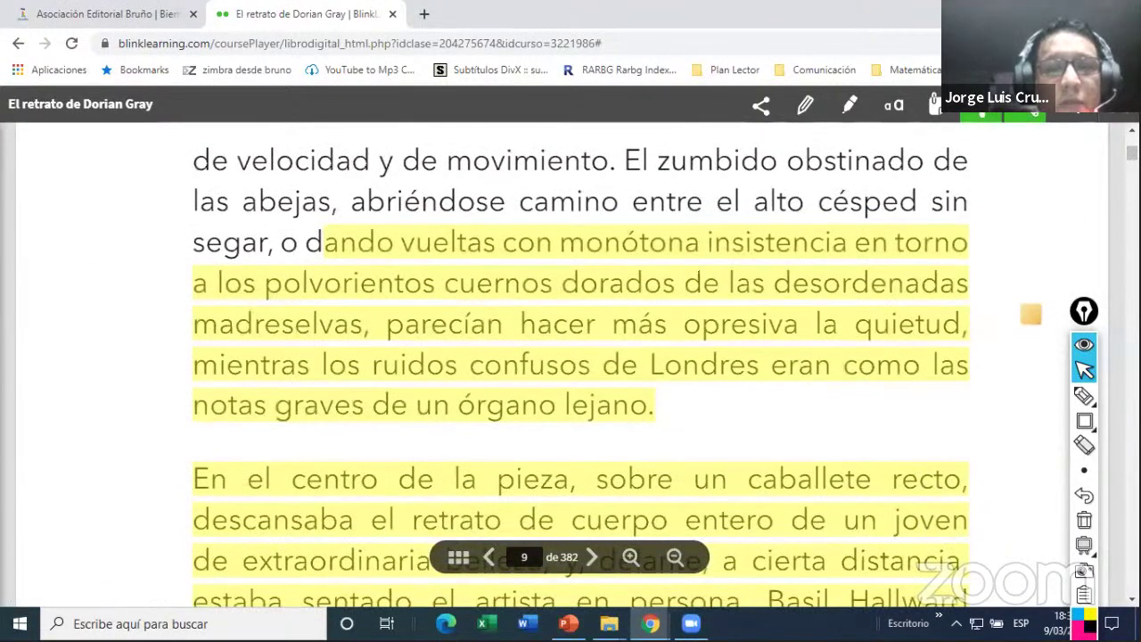
Delete the yellow highlight and sticky note on page 9 and the highlight atop page 10.
left_click(610, 227)
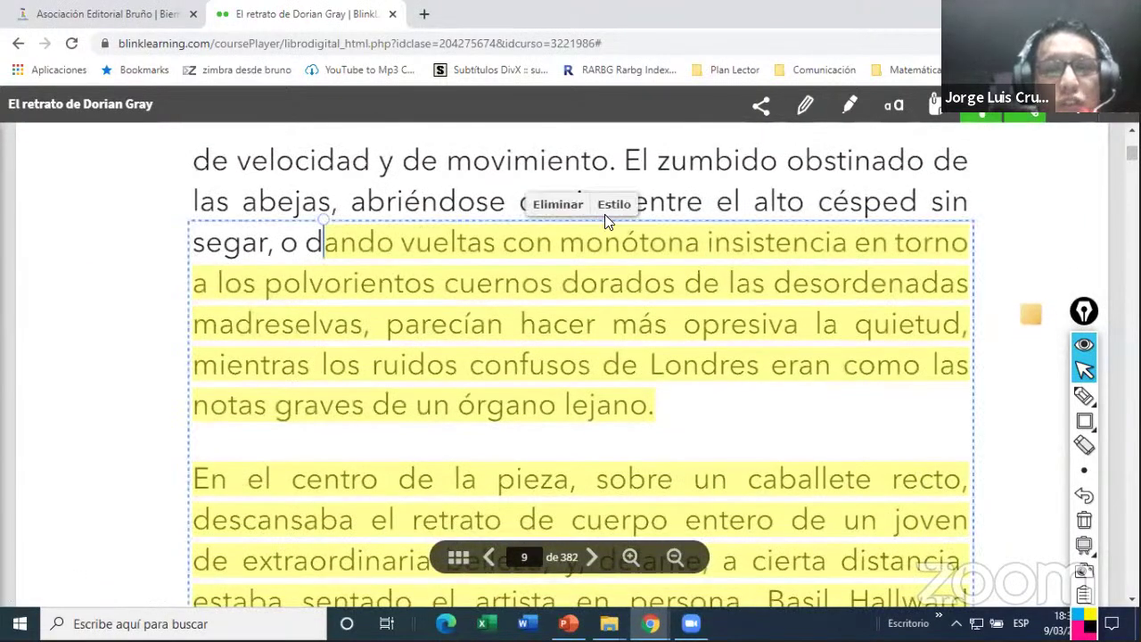
left_click(550, 199)
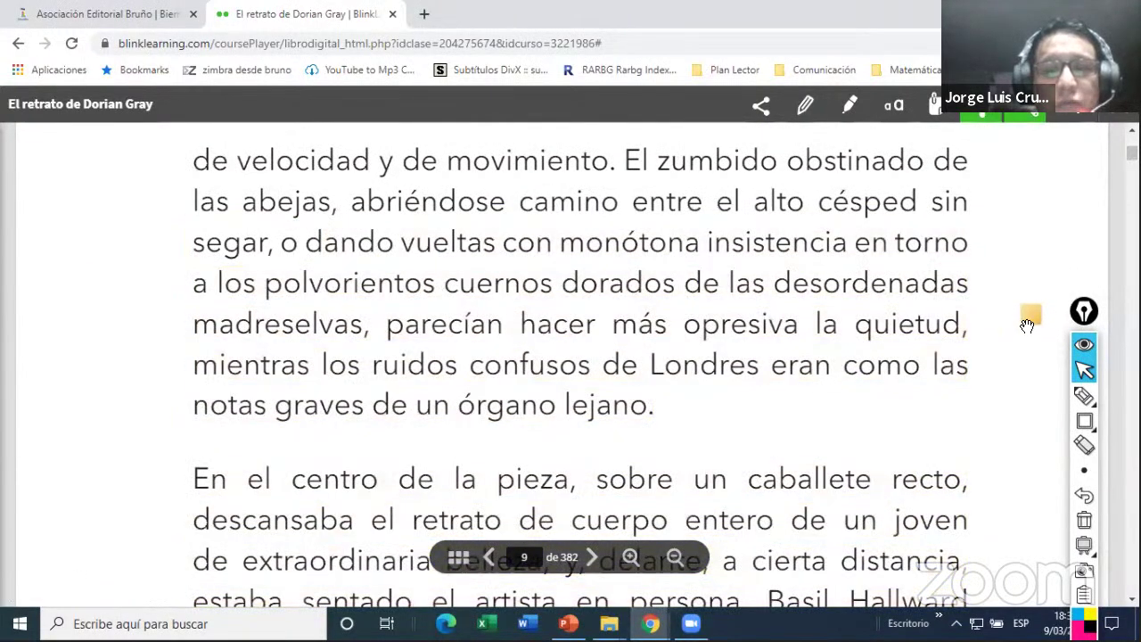
left_click(1028, 319)
left_click(1010, 283)
scroll(828, 374, "down", 3)
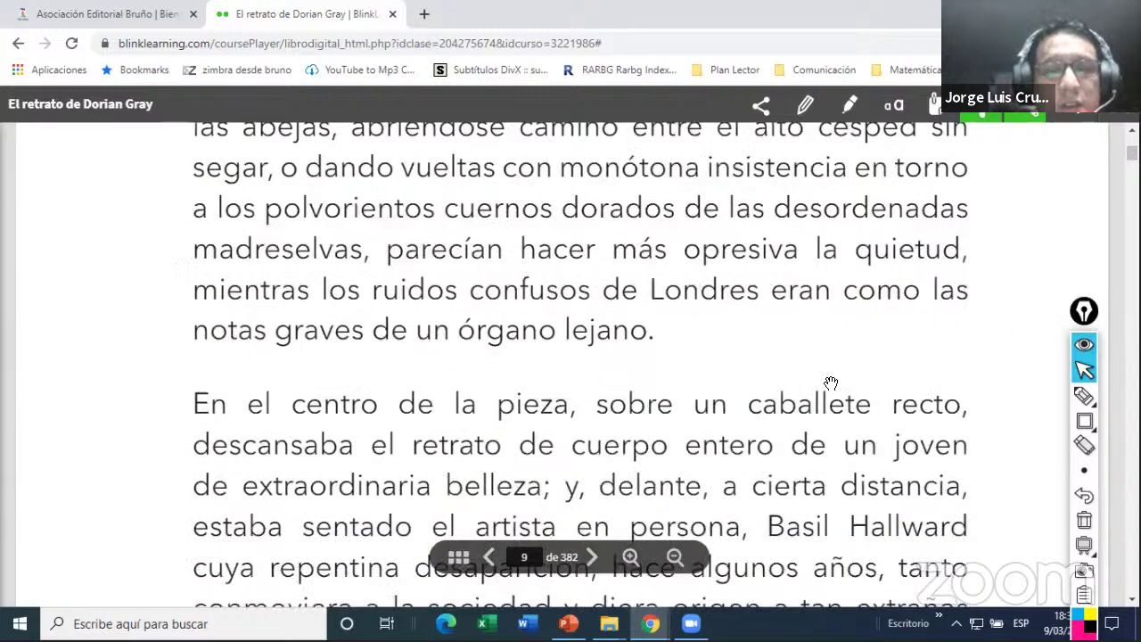
scroll(831, 383, "down", 15)
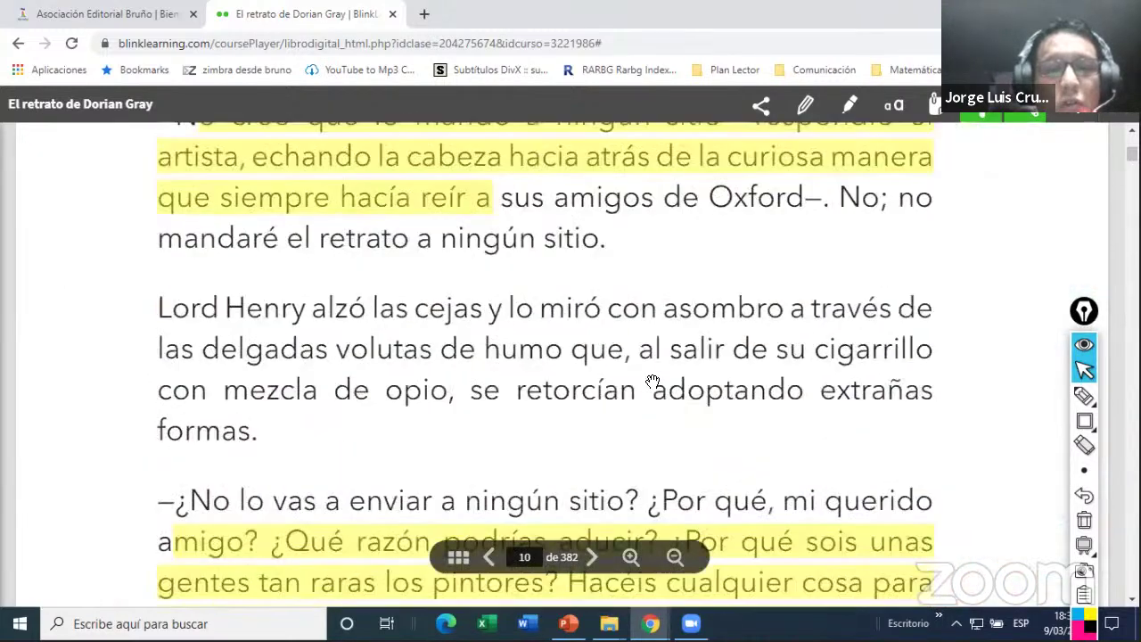
scroll(653, 382, "up", 3)
left_click(653, 382)
left_click(533, 325)
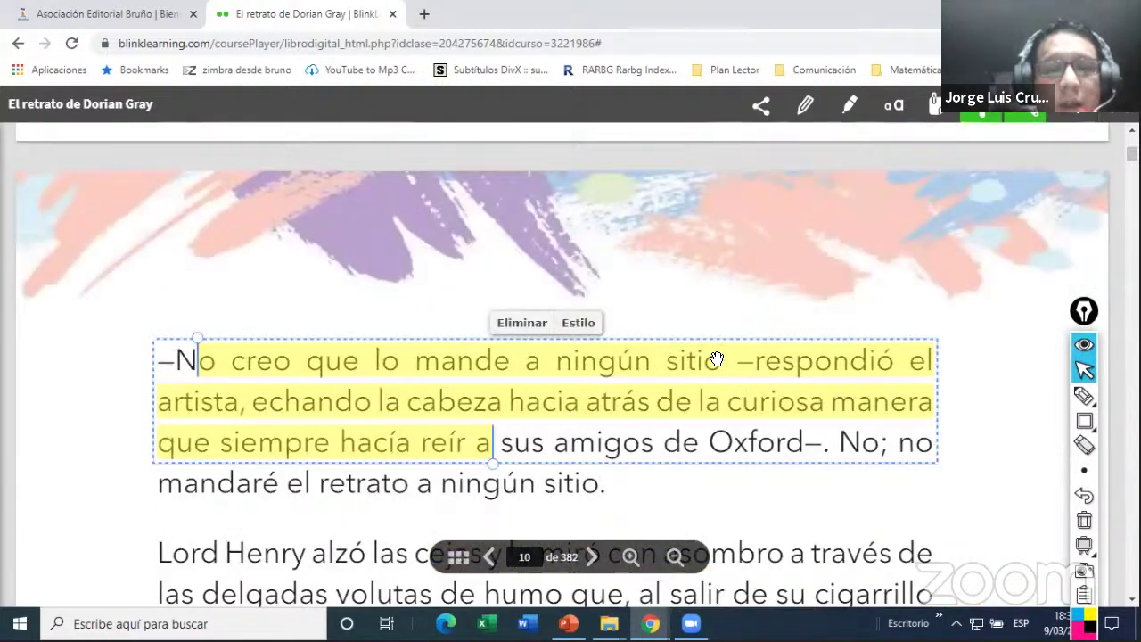
Remove the next page-10 highlight, read on to page 12, then return to the unit page.
scroll(585, 272, "down", 4)
scroll(586, 272, "down", 3)
left_click(503, 185)
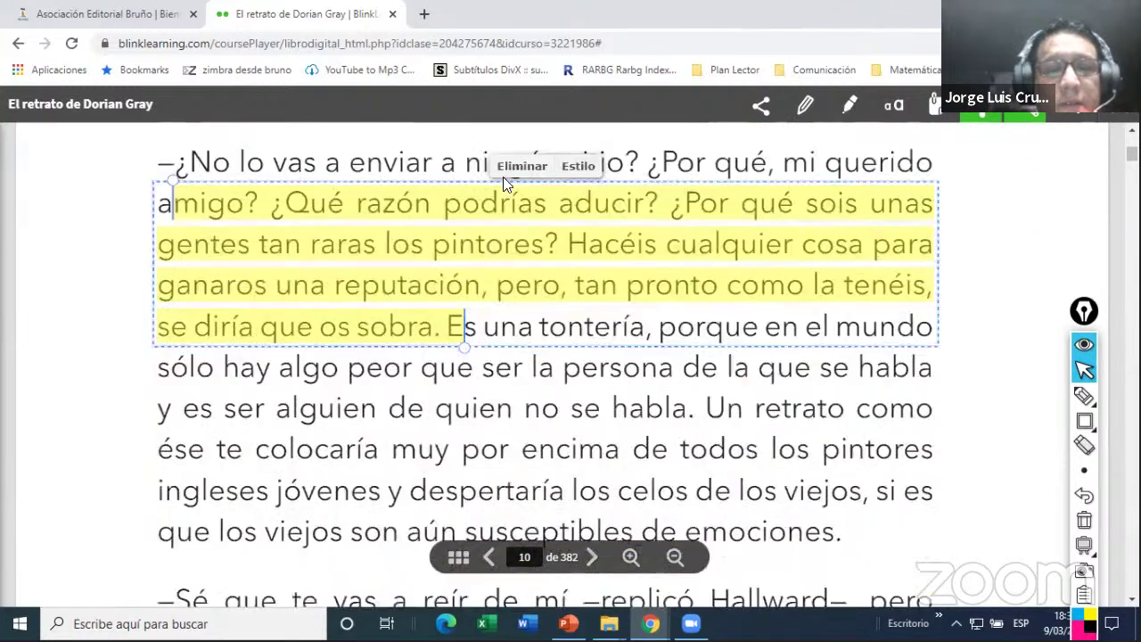
left_click(522, 166)
scroll(781, 398, "down", 10)
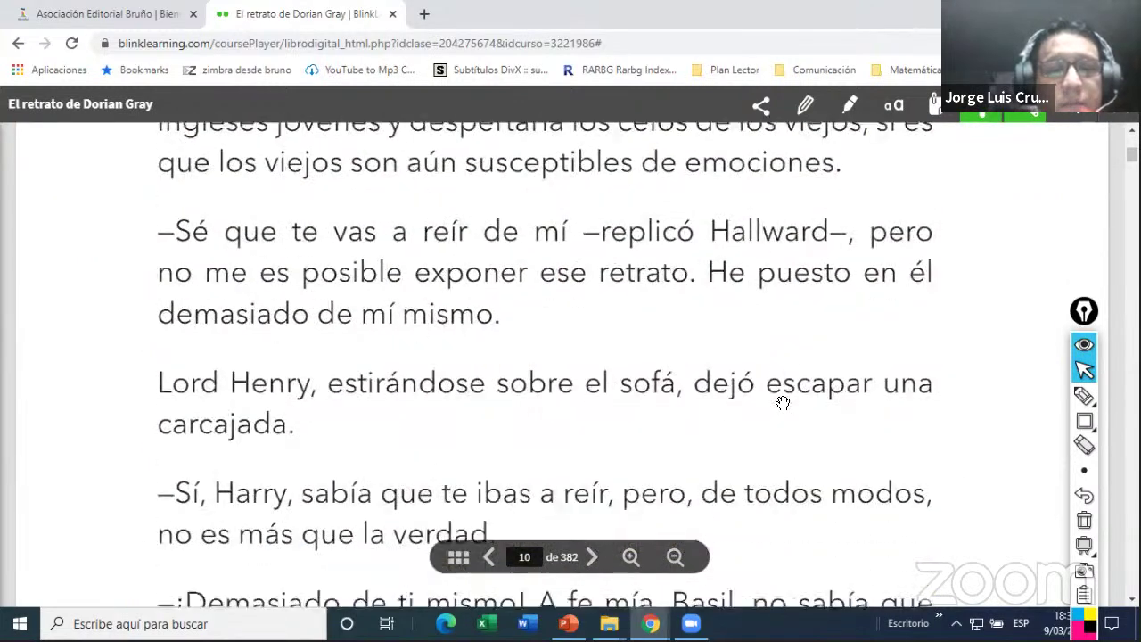
scroll(781, 403, "down", 15)
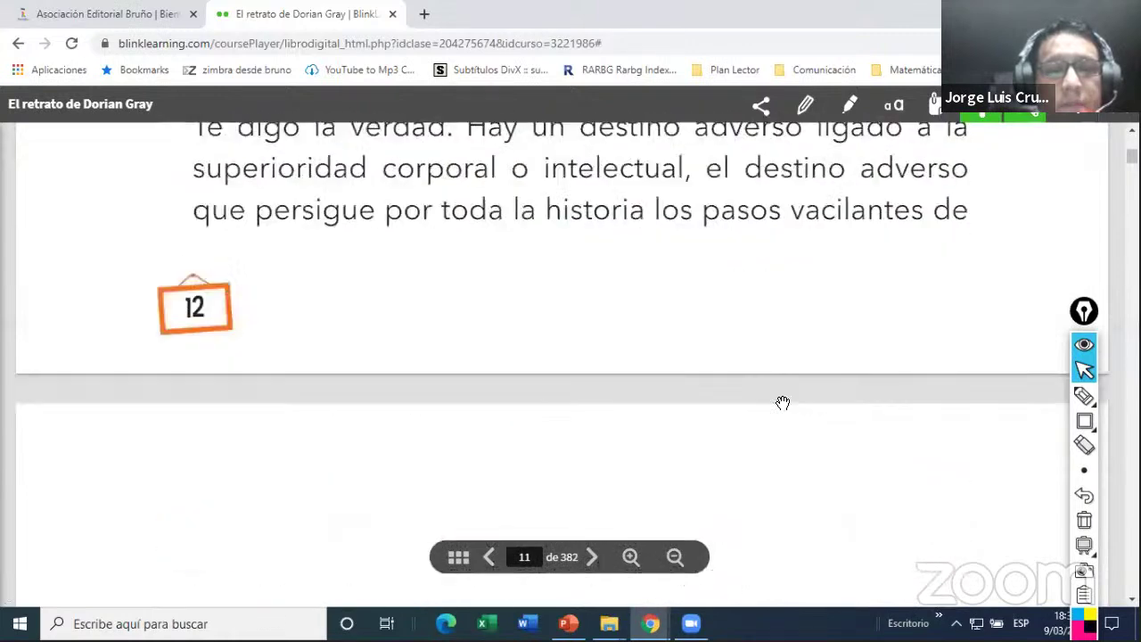
scroll(781, 403, "down", 6)
scroll(782, 400, "up", 12)
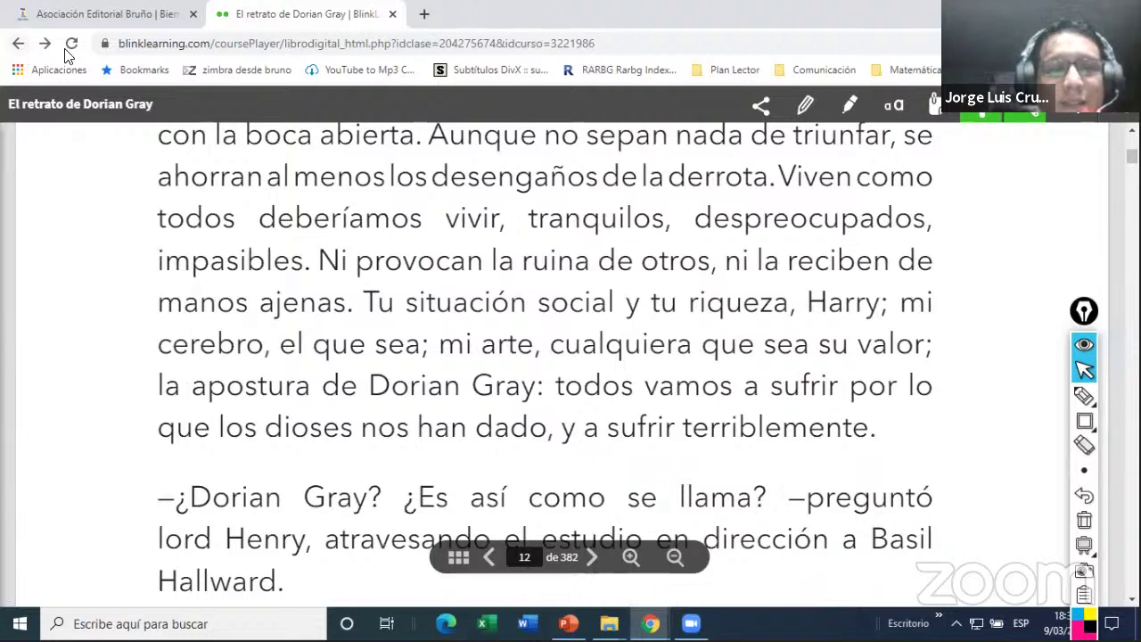
left_click(18, 44)
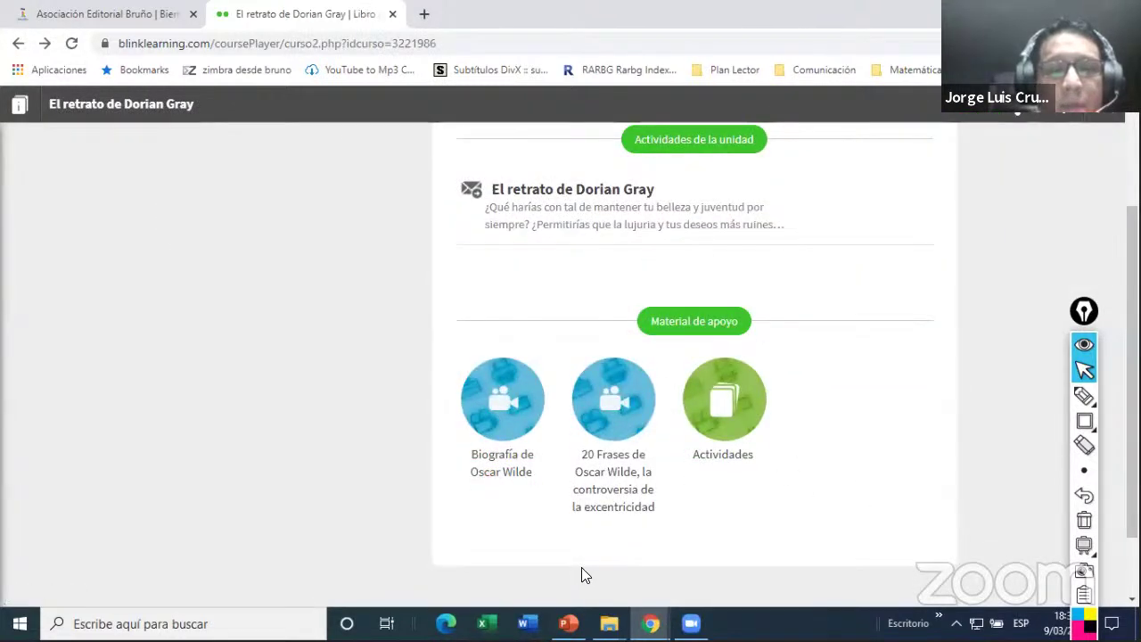
Play the Biografía de Oscar Wilde video, then go back and open the El retrato de Dorian Gray course.
left_click(521, 407)
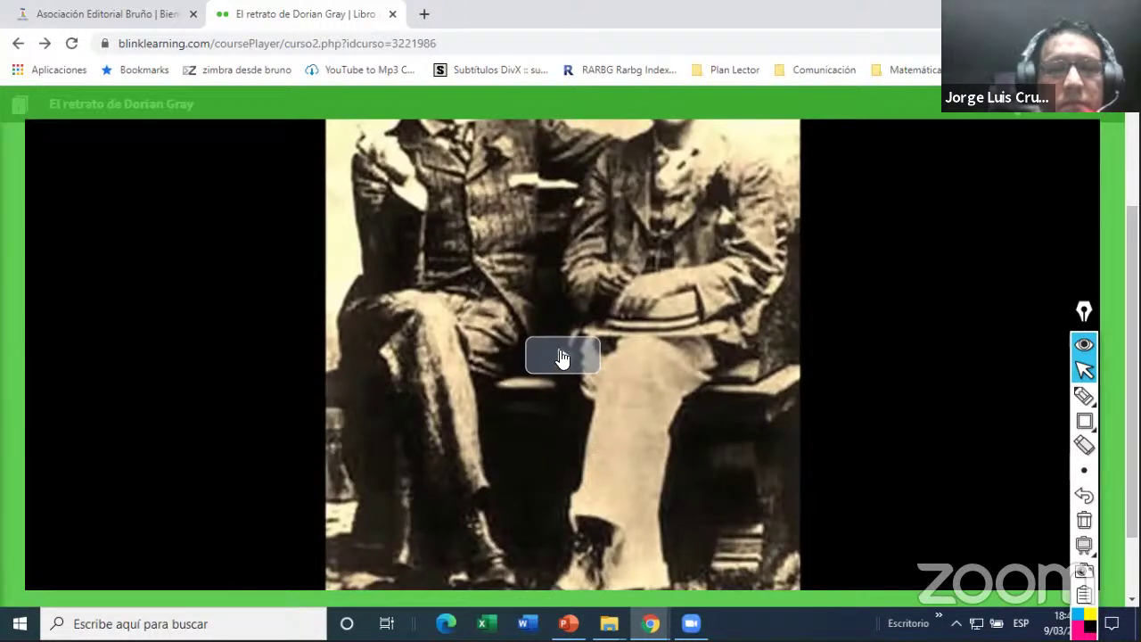
left_click(17, 46)
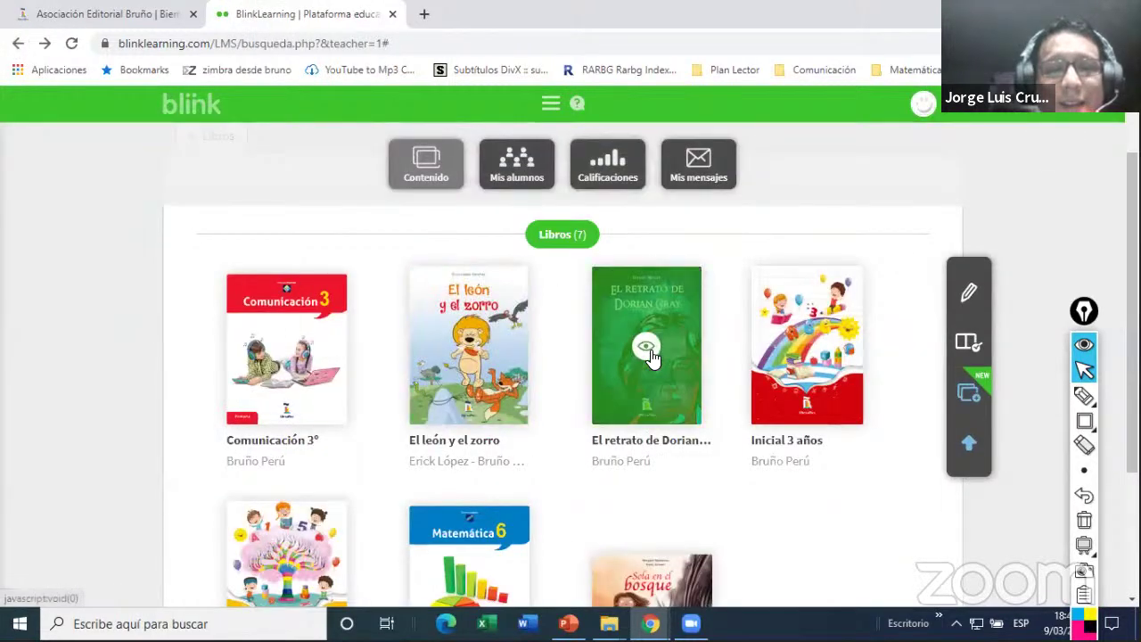
left_click(648, 349)
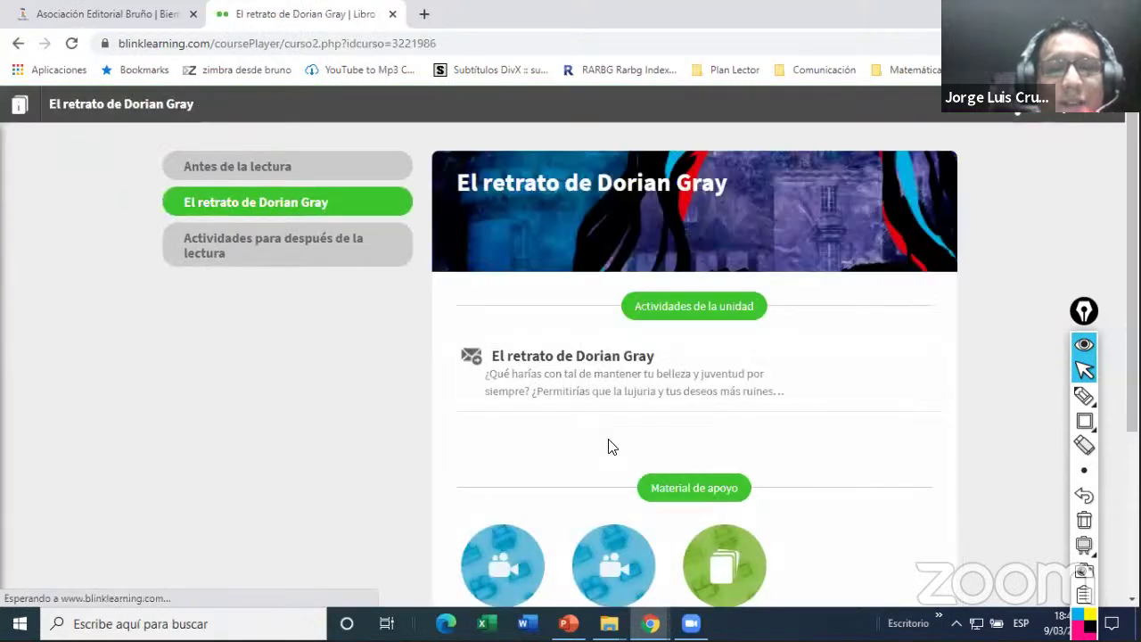
scroll(631, 492, "down", 1)
scroll(631, 485, "down", 3)
Play the '20 Frases de Oscar Wilde' video, pause it at 0:32, and return to Mis libros.
left_click(624, 331)
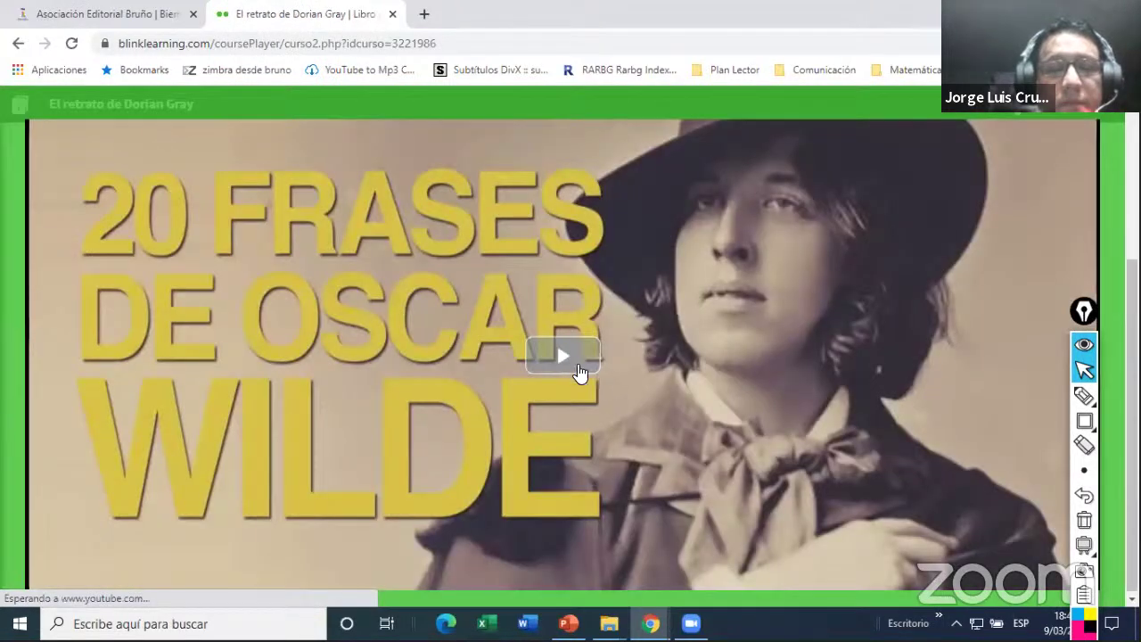
left_click(739, 442)
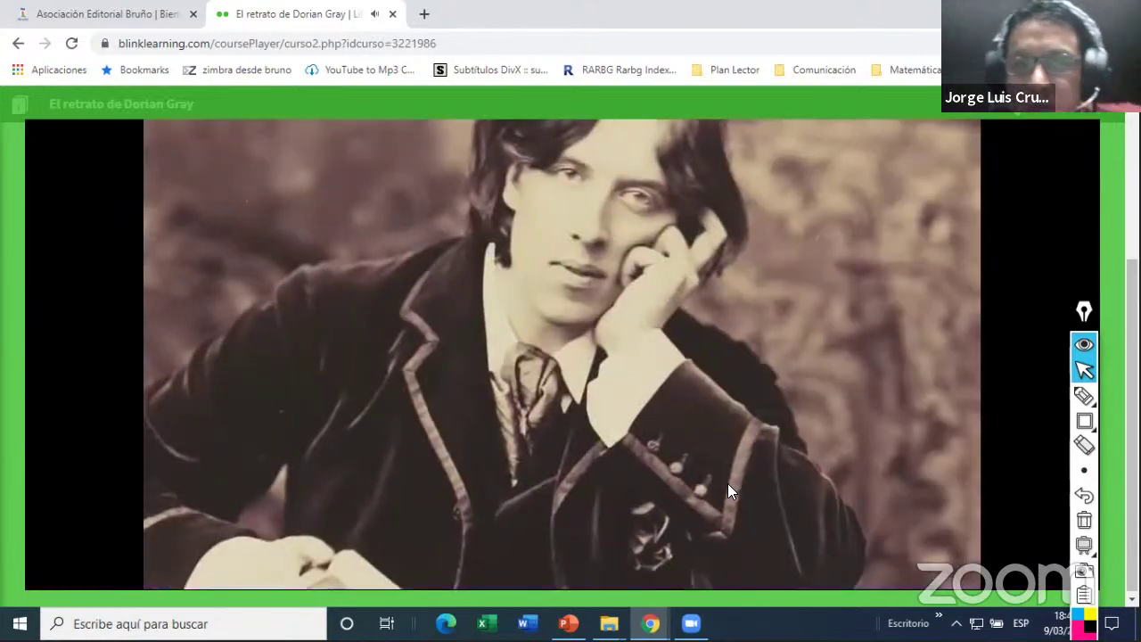
mouse_move(533, 417)
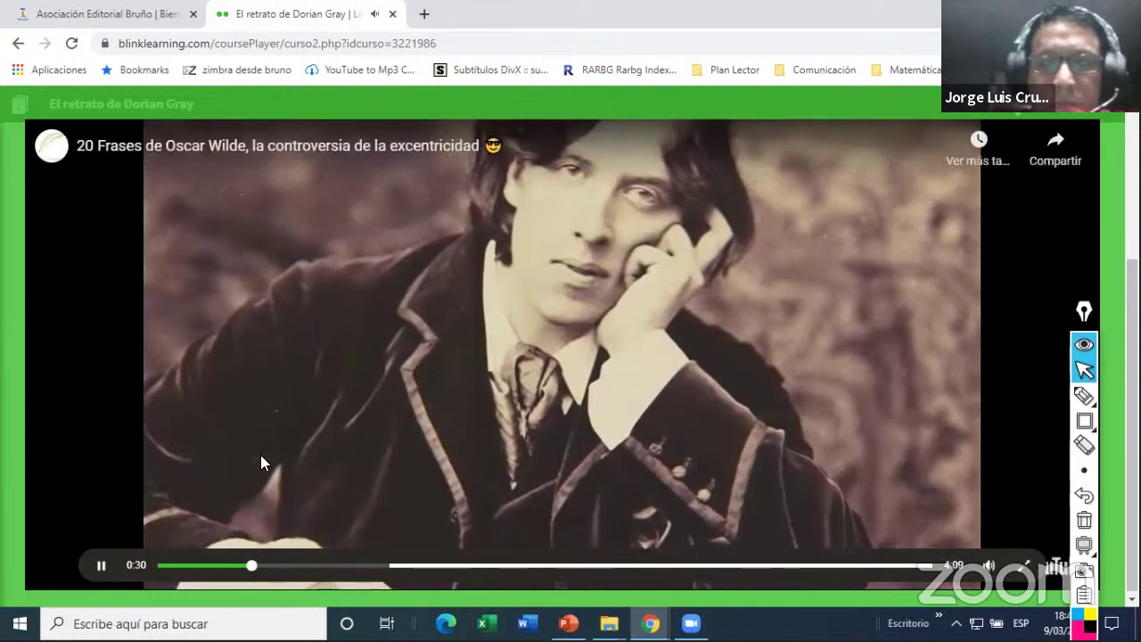
left_click(103, 565)
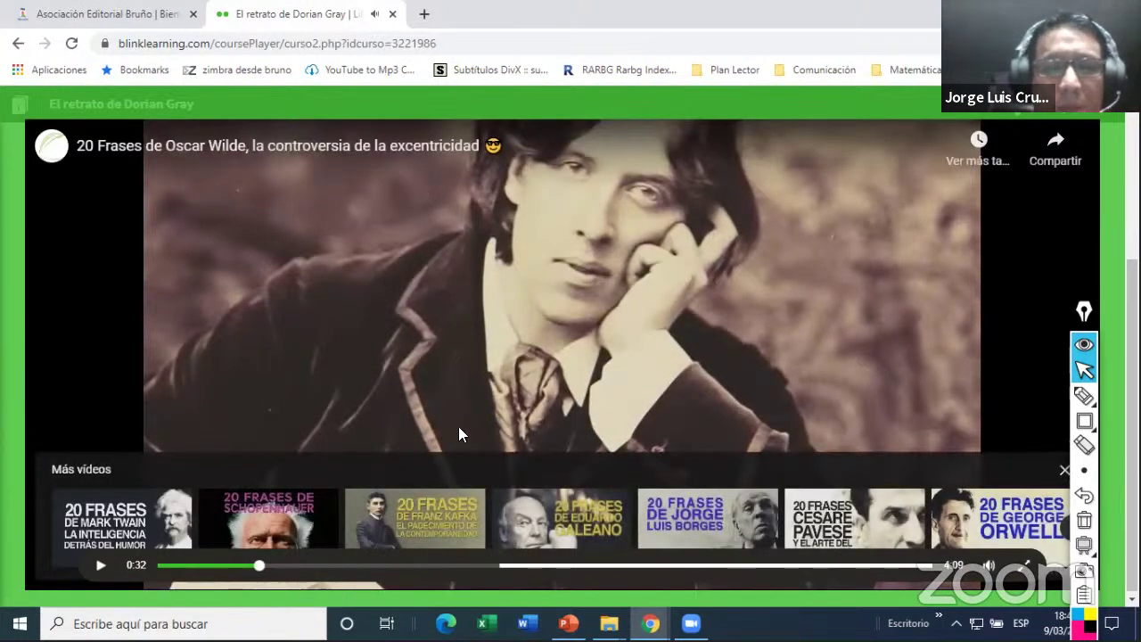
left_click(19, 44)
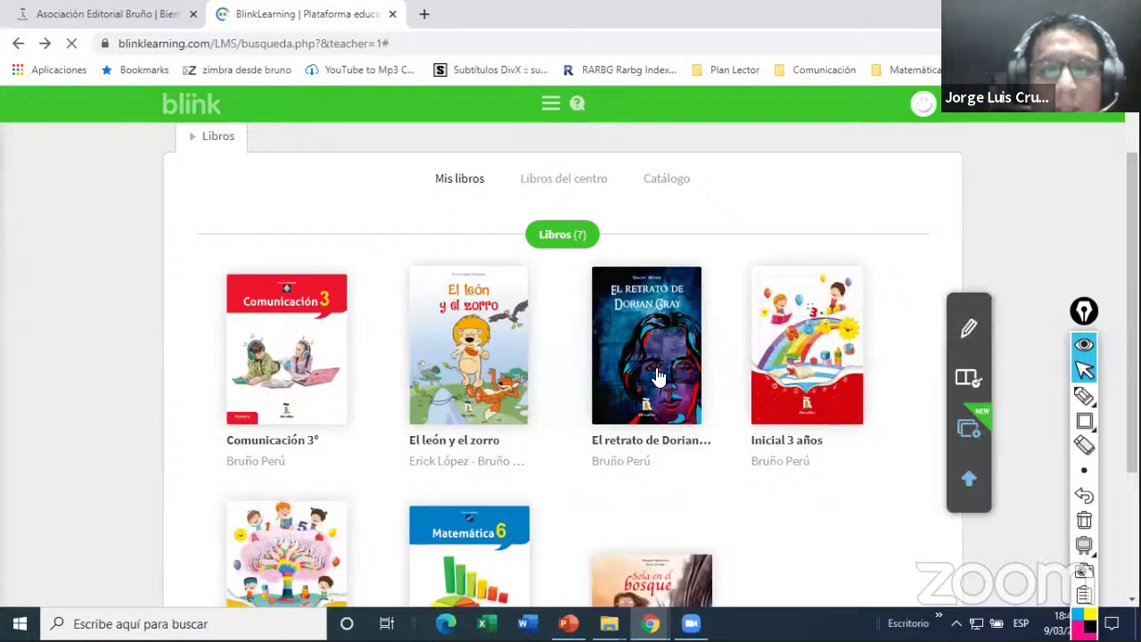
Open the Dorian Gray book and briefly underline its support material in pink, then clear it.
left_click(647, 350)
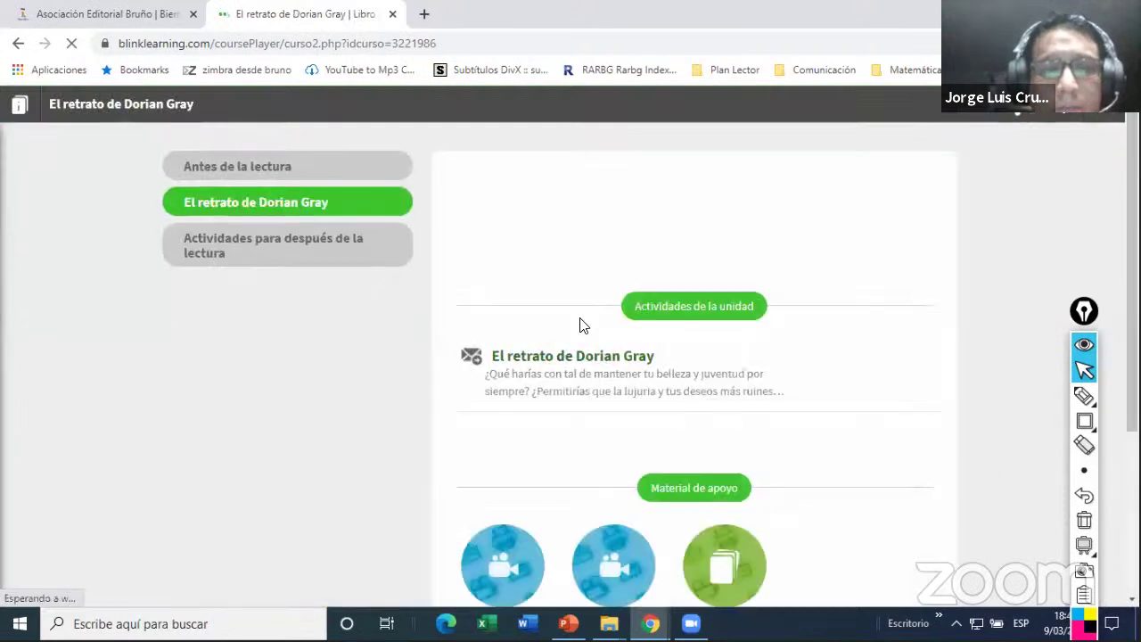
scroll(580, 326, "down", 3)
left_click(1083, 396)
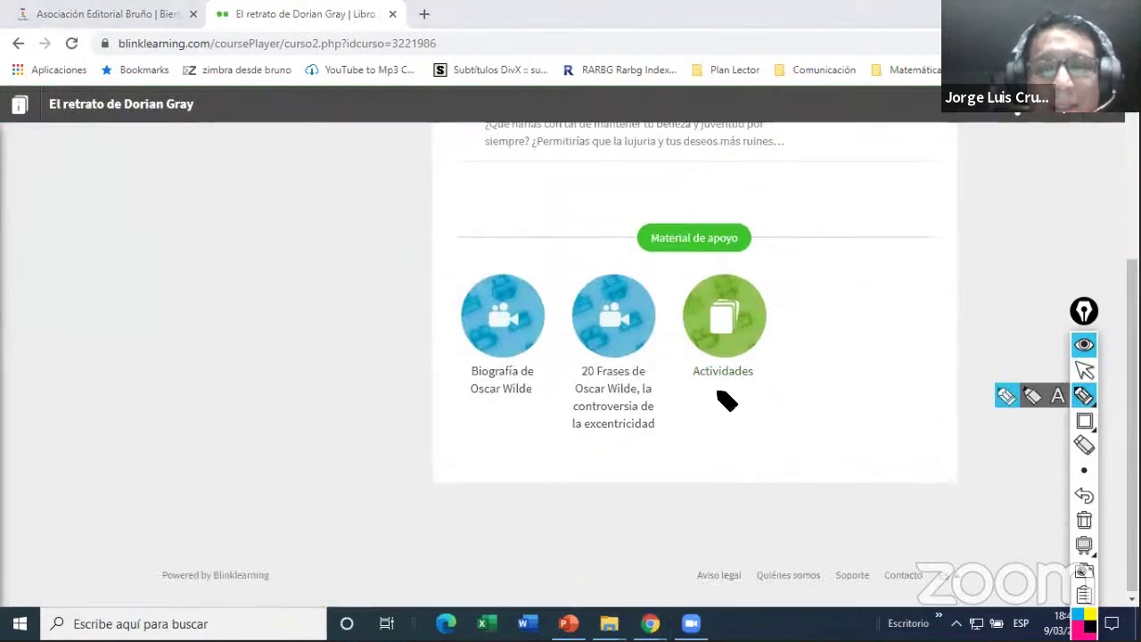
mouse_move(683, 387)
left_mouse_down()
mouse_move(899, 311)
mouse_move(829, 393)
left_mouse_up()
left_click(1082, 521)
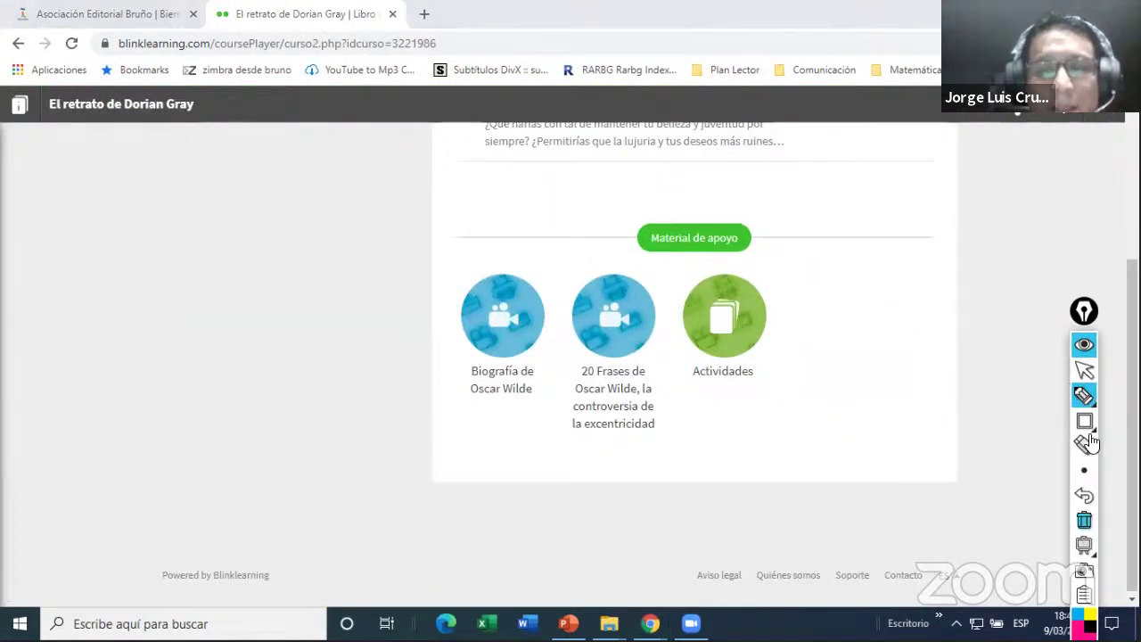
left_click(1085, 370)
Browse the Actividades PDF down to page 8, then close its tab.
left_click(724, 314)
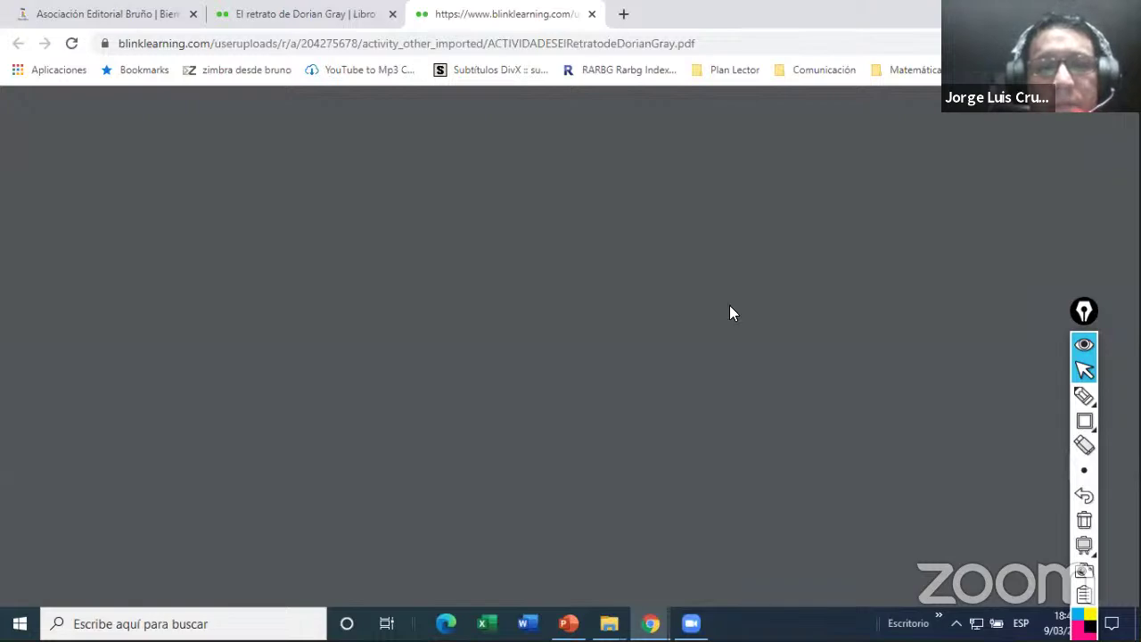
scroll(893, 360, "down", 15)
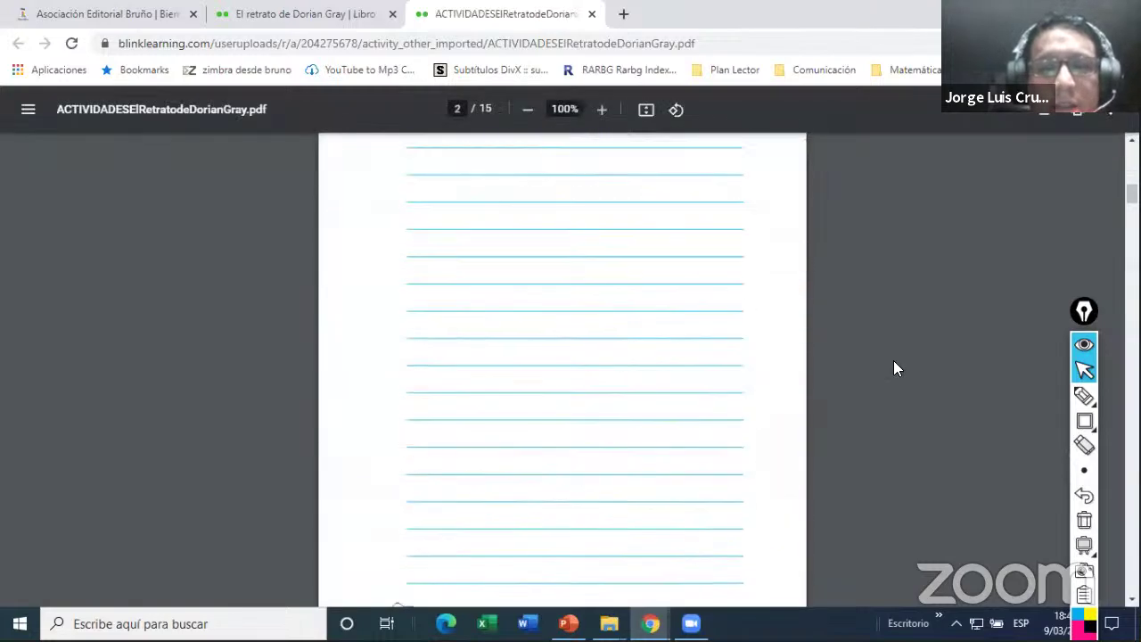
scroll(893, 369, "down", 15)
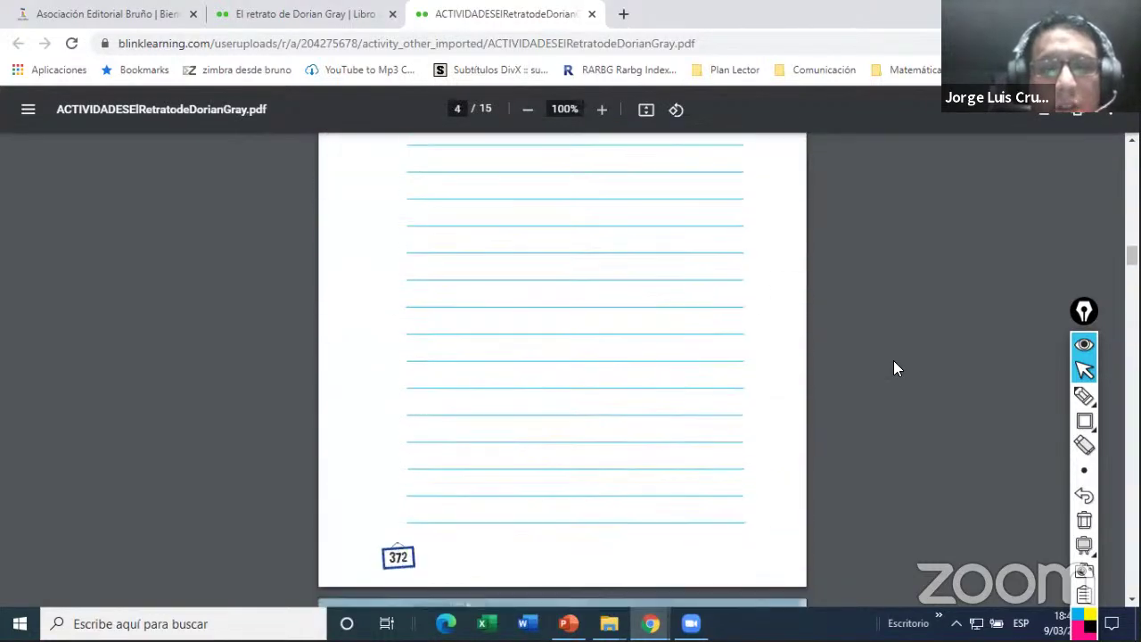
scroll(894, 366, "down", 20)
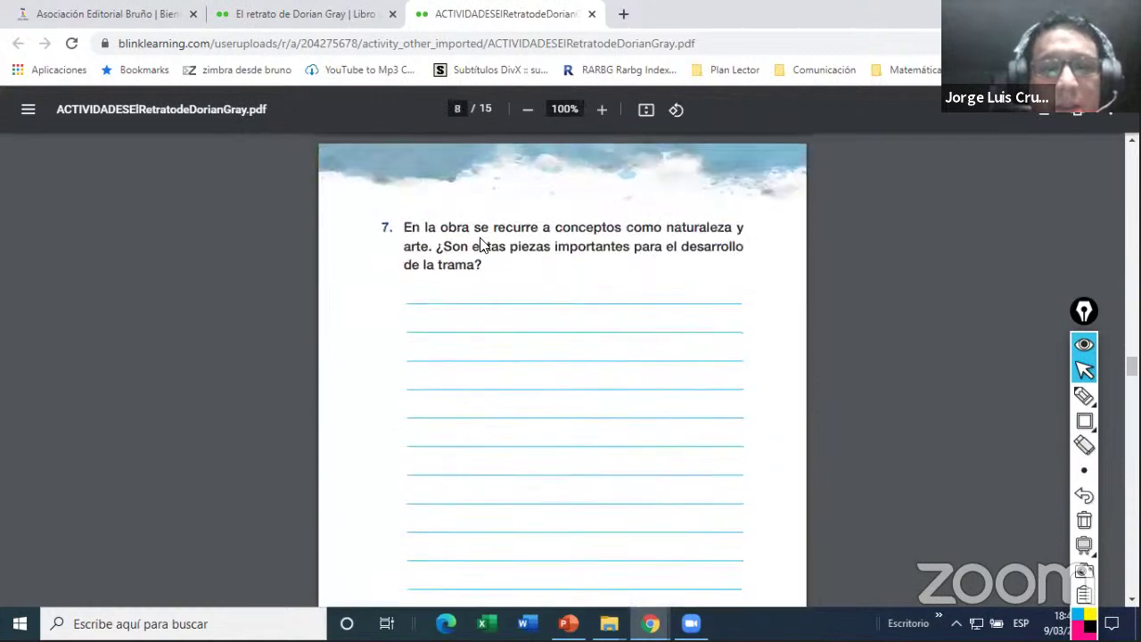
left_click(591, 14)
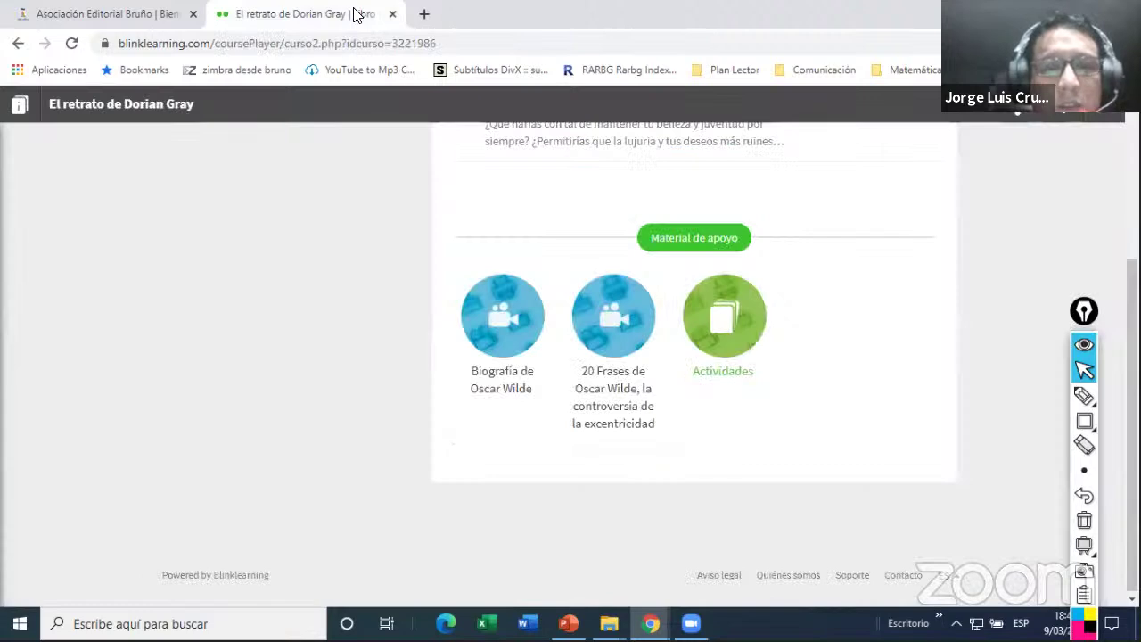
Open 'Actividades para después de la lectura', circle and erase a pink mark, then start '¿Cuáles son correctas?'.
left_click(724, 315)
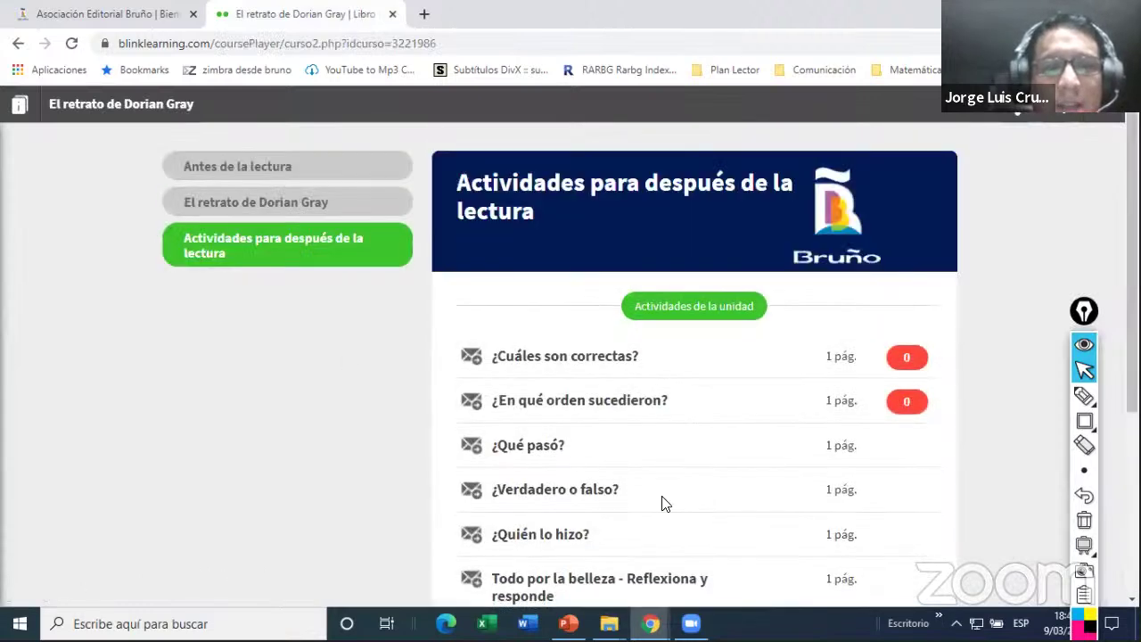
scroll(776, 504, "down", 2)
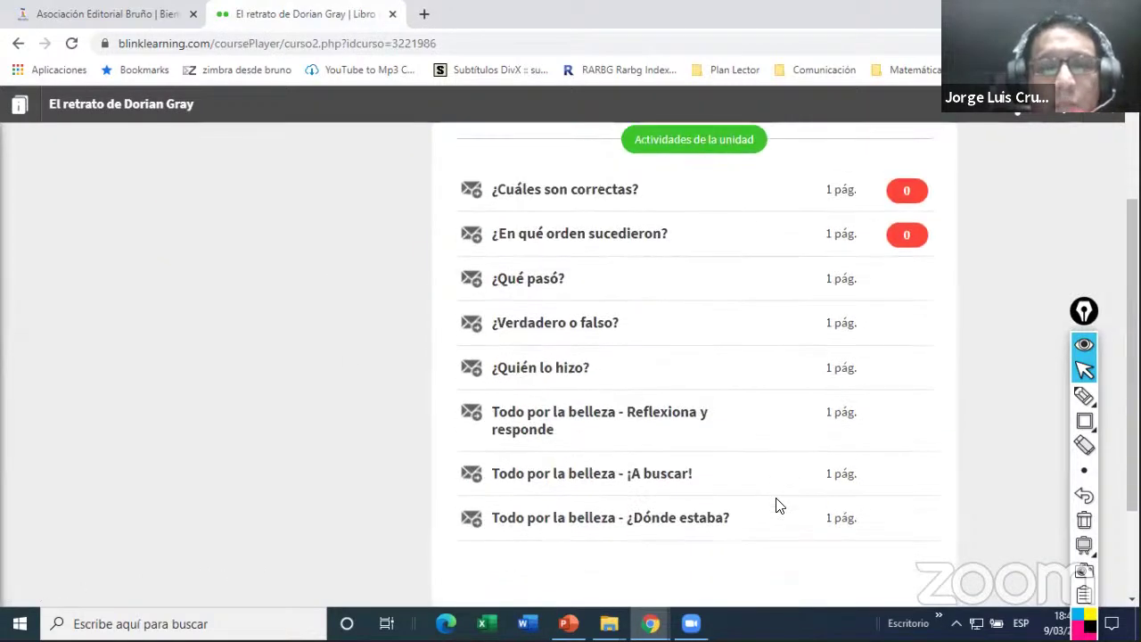
left_click(1084, 399)
mouse_move(461, 168)
left_mouse_down()
mouse_move(820, 364)
mouse_move(377, 394)
mouse_move(478, 189)
left_mouse_up()
left_click(1086, 523)
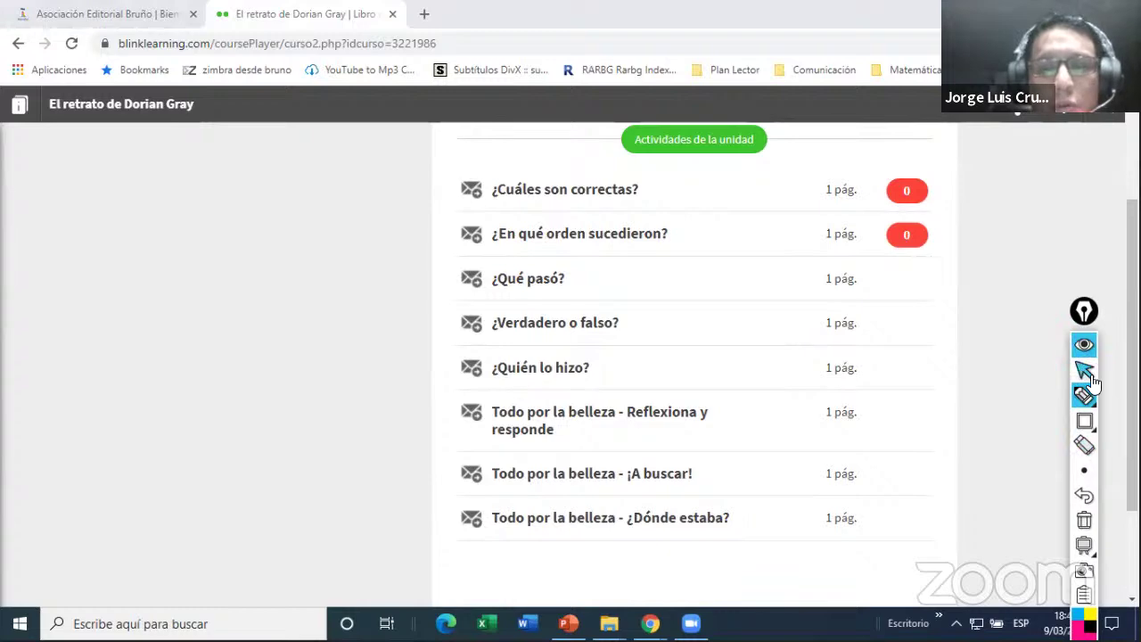
left_click(1086, 371)
left_click(586, 189)
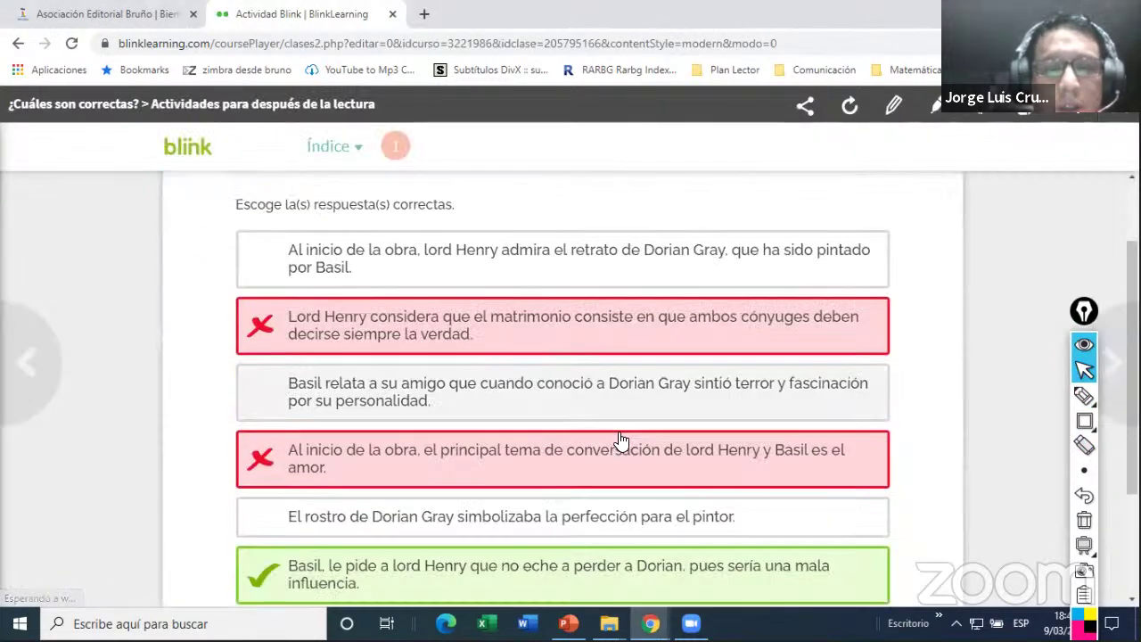
Reset the exercise, choose statements 1, 3 and 5, check them, and return to the course page.
scroll(621, 439, "down", 2)
left_click(505, 504)
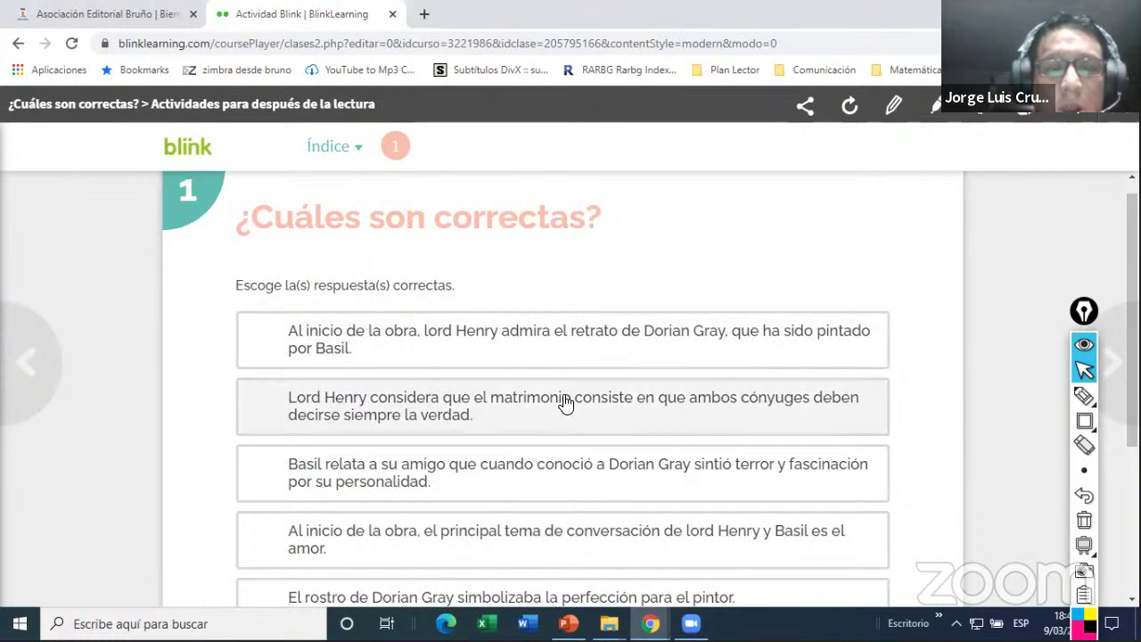
left_click(573, 348)
scroll(497, 359, "down", 2)
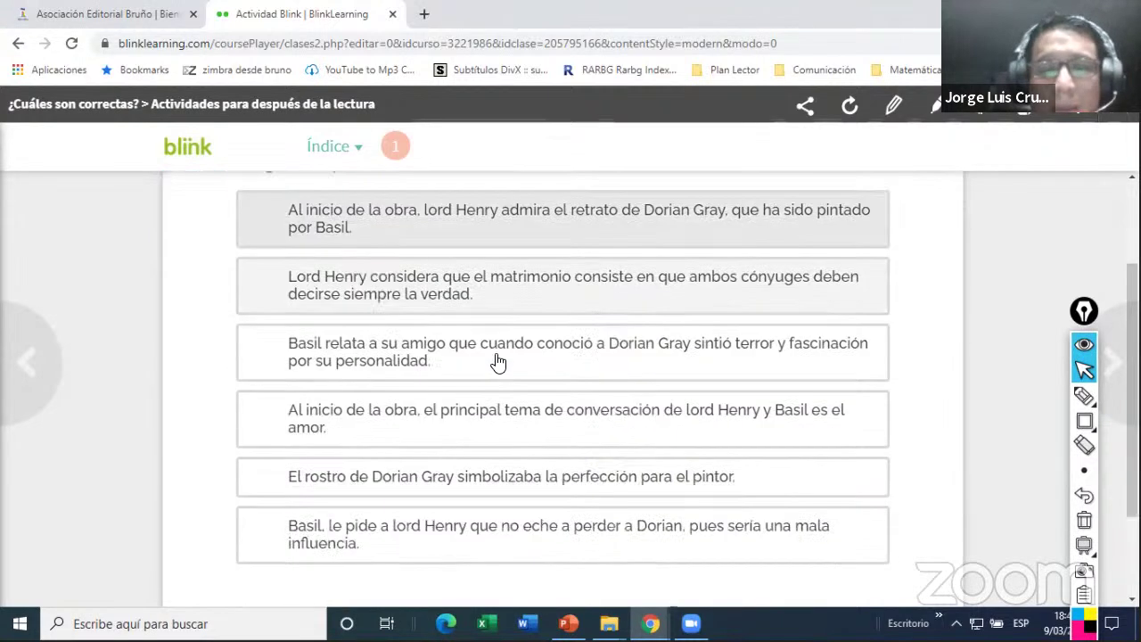
left_click(489, 312)
left_click(504, 445)
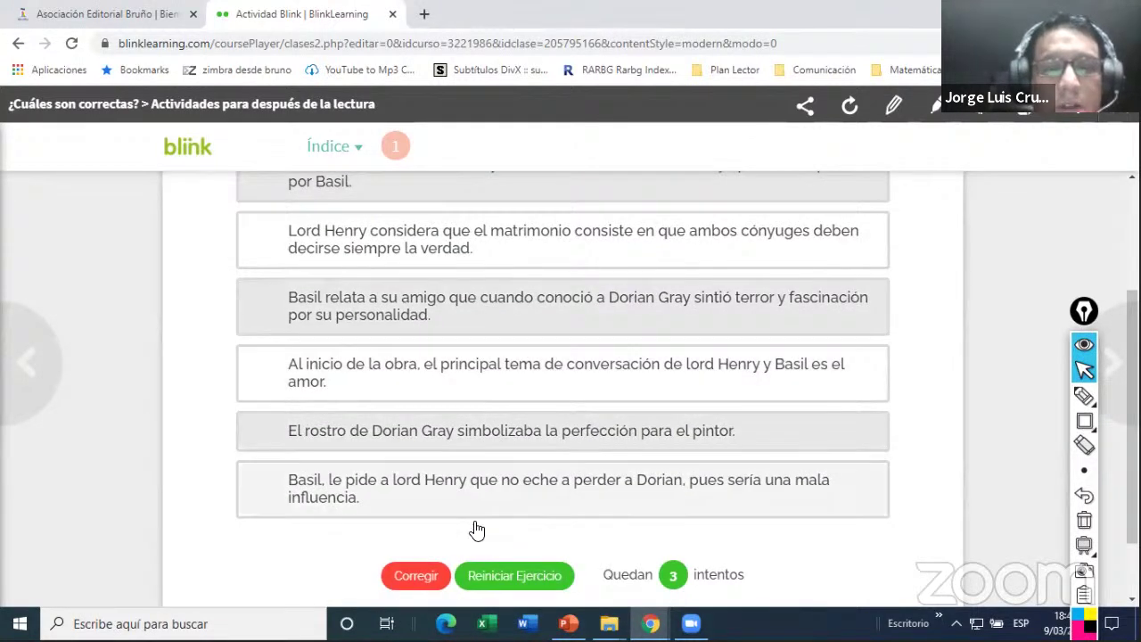
left_click(428, 578)
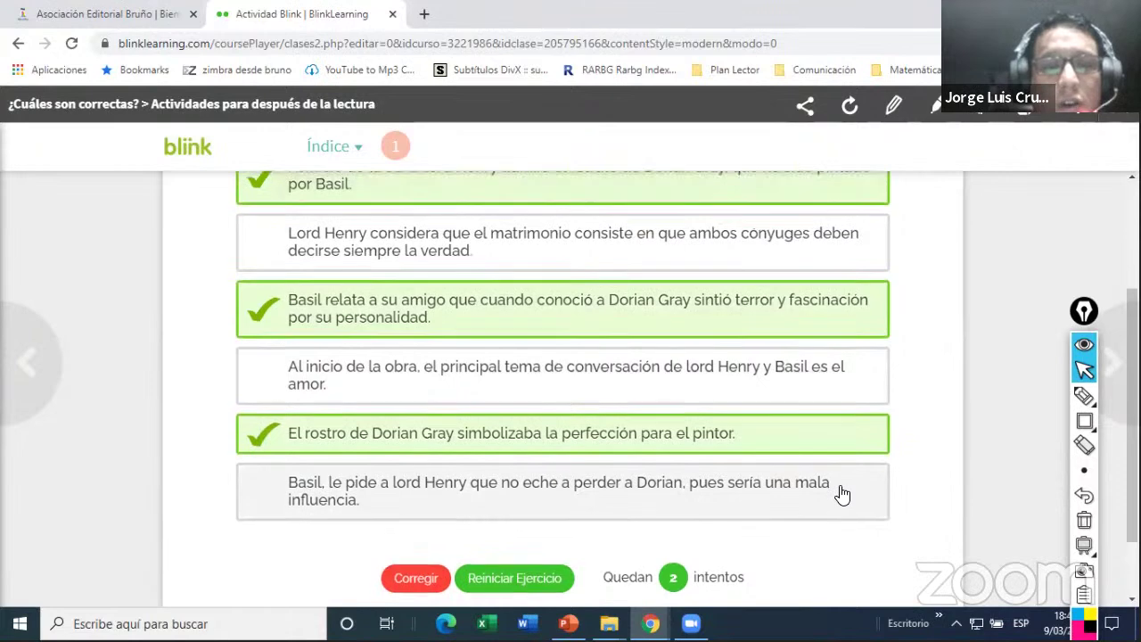
scroll(887, 497, "down", 3)
scroll(887, 497, "up", 2)
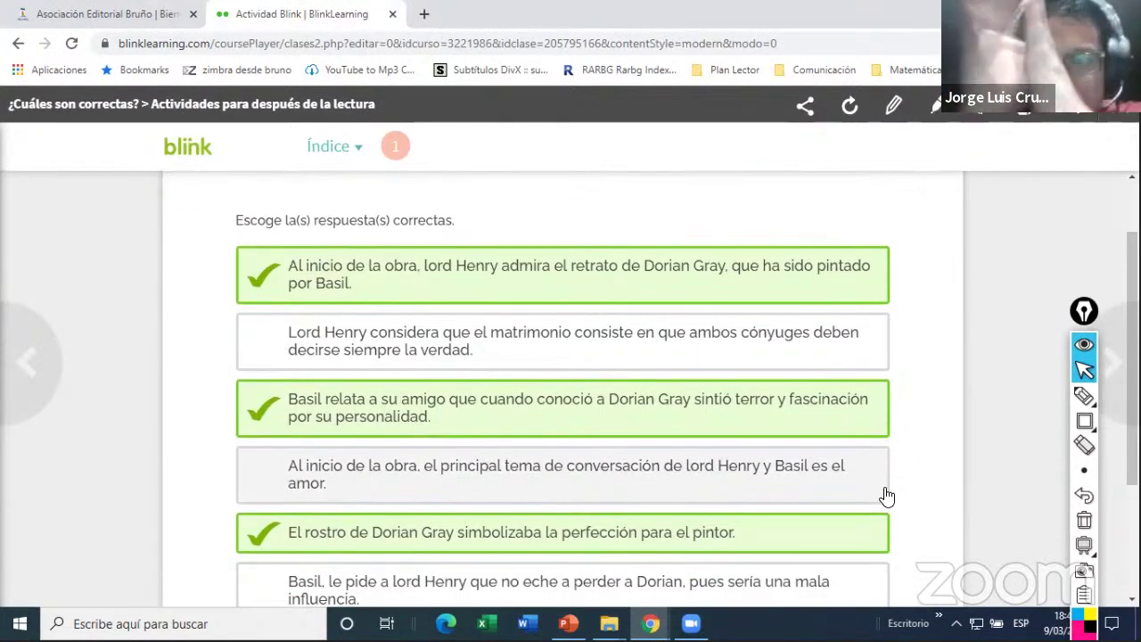
left_click(18, 44)
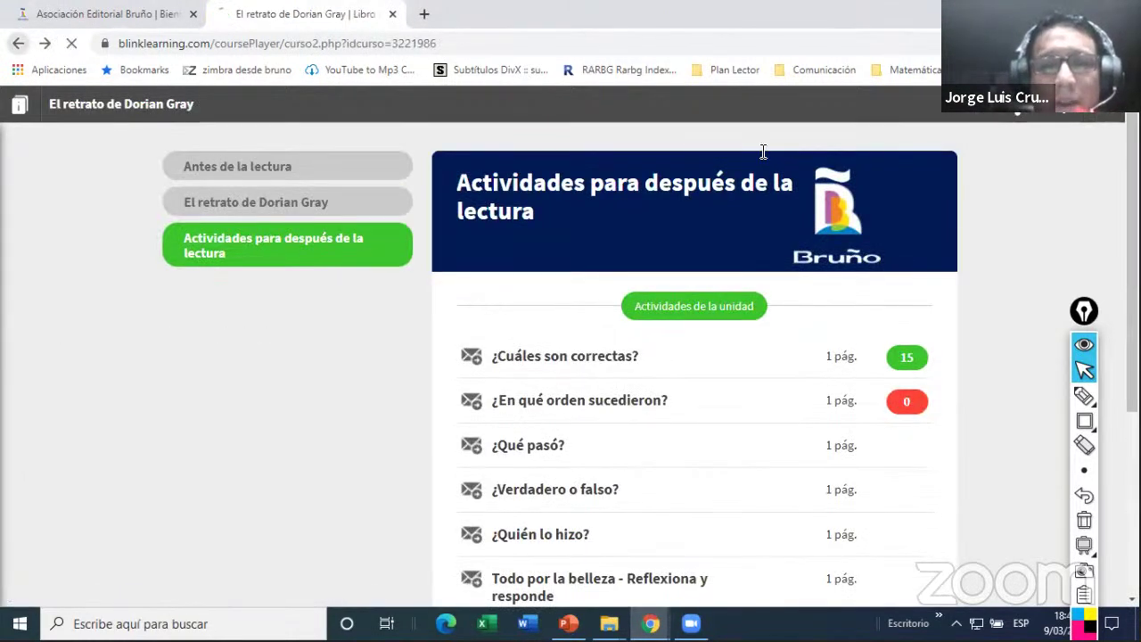
Return to Mis libros and cover the screen with a blank whiteboard, back on the arrow tool.
left_click(16, 45)
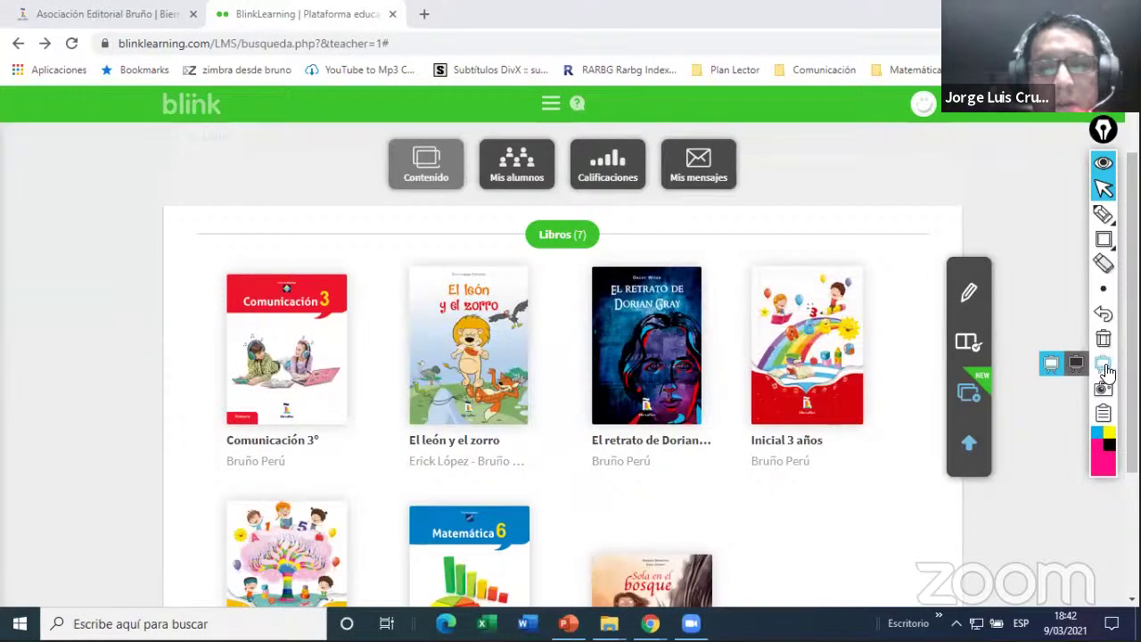
left_click(1102, 363)
left_click(1103, 188)
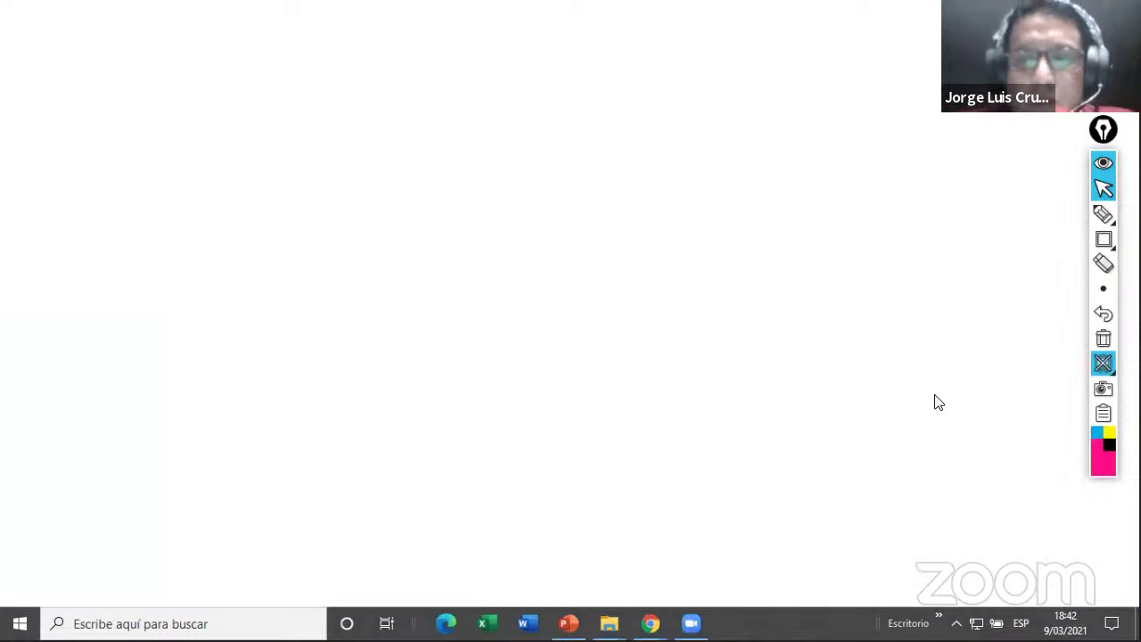
Write 'VistAZo' in pink on the whiteboard and underline it.
left_click(1104, 214)
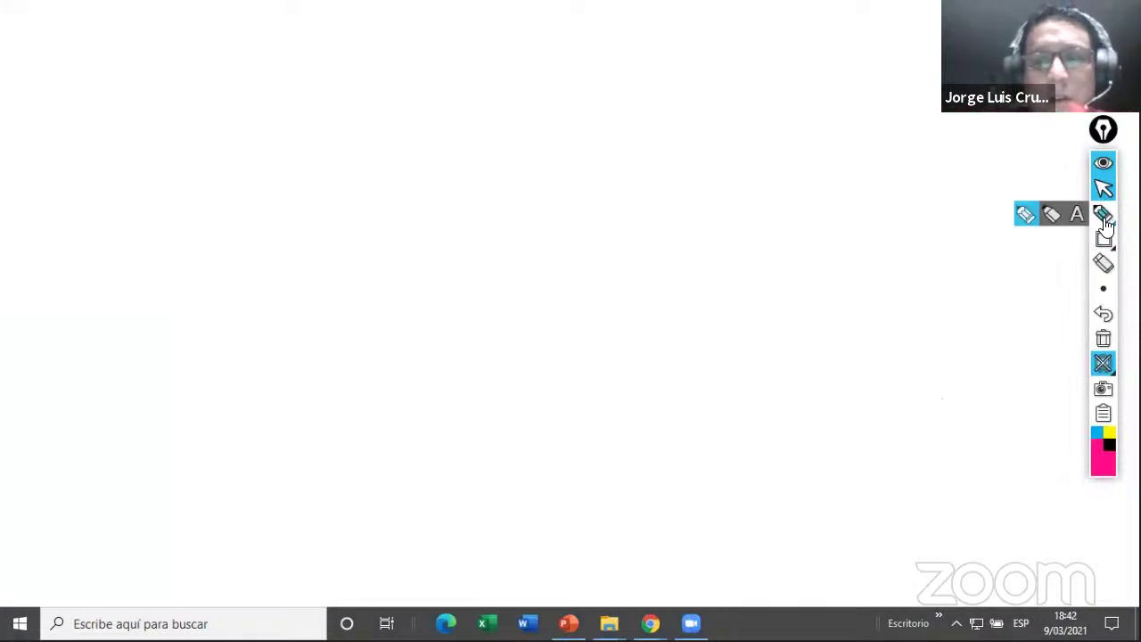
left_click_drag(41, 90, 148, 104)
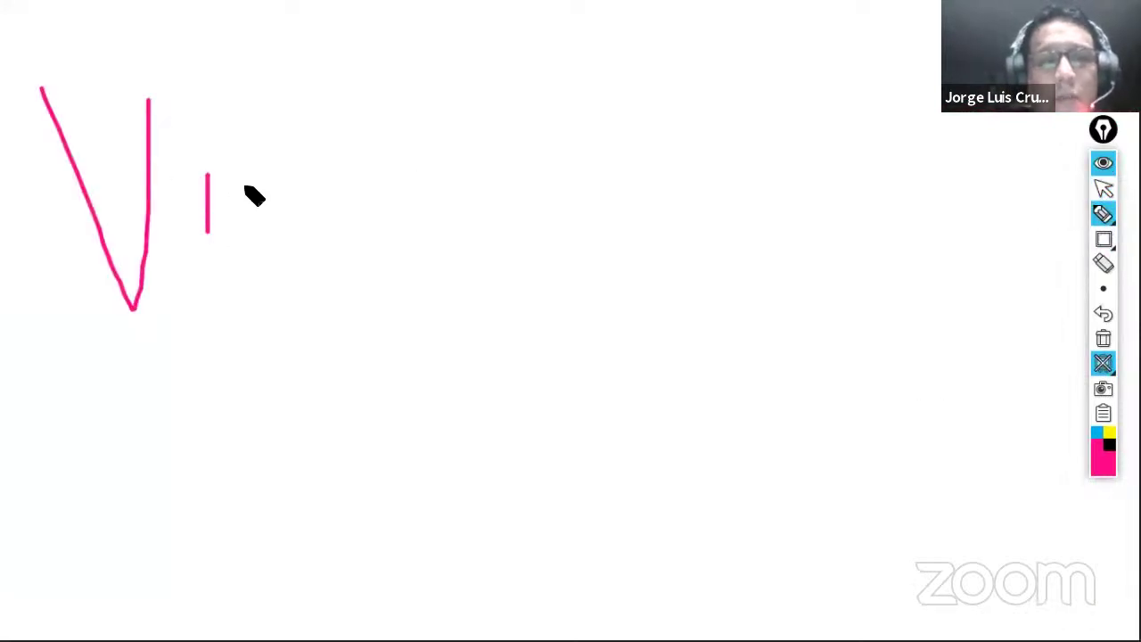
mouse_move(257, 163)
left_mouse_down()
mouse_move(259, 255)
mouse_move(286, 251)
left_mouse_up()
left_click_drag(305, 93, 287, 259)
left_click_drag(228, 125, 349, 105)
left_click_drag(361, 156, 333, 252)
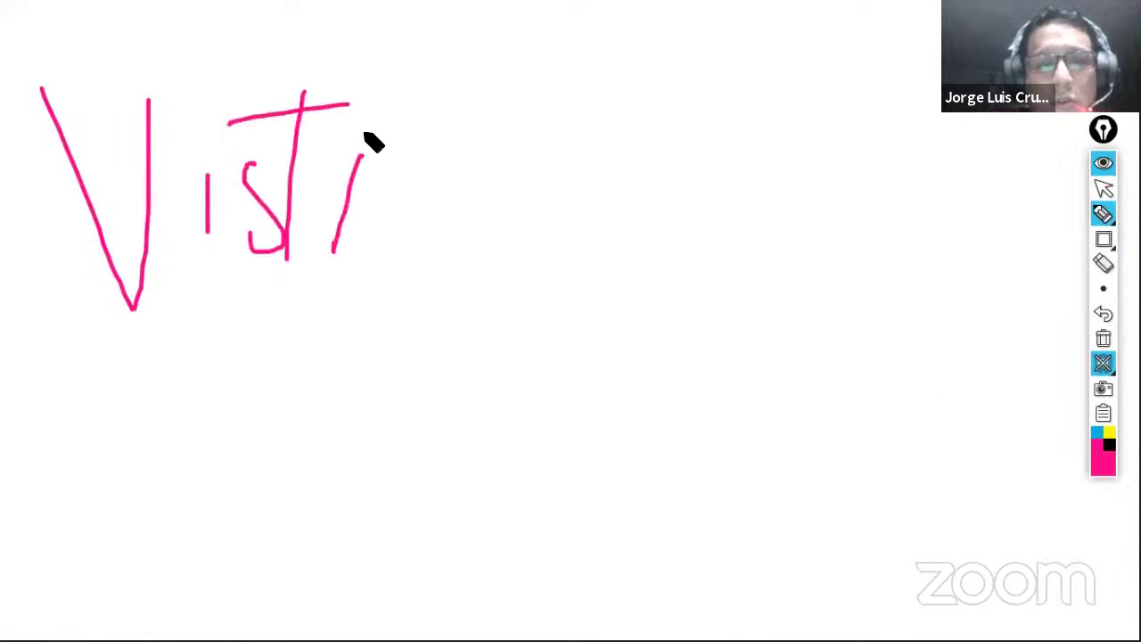
left_click_drag(365, 133, 395, 245)
mouse_move(339, 187)
left_mouse_down()
mouse_move(438, 190)
mouse_move(493, 265)
mouse_move(545, 272)
mouse_move(553, 219)
left_mouse_up()
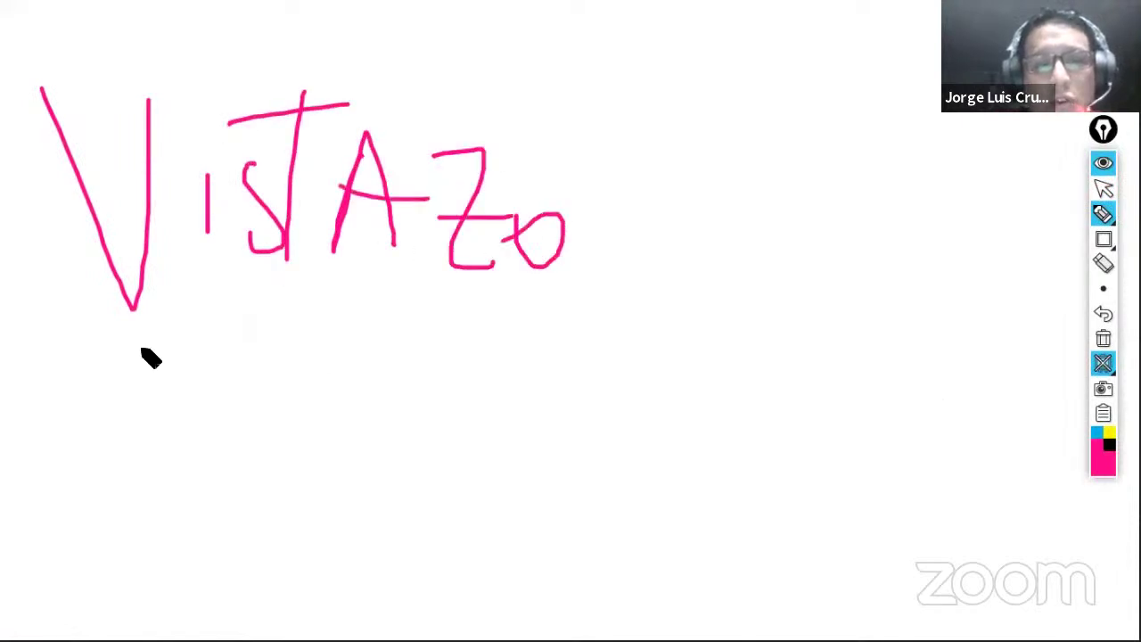
left_click_drag(139, 349, 650, 348)
Draw an arrow to circled T, P and S letters, then clear the whole board.
mouse_move(664, 239)
left_mouse_down()
mouse_move(753, 119)
mouse_move(789, 243)
left_mouse_up()
mouse_move(674, 241)
left_mouse_down()
mouse_move(720, 268)
mouse_move(803, 388)
left_mouse_up()
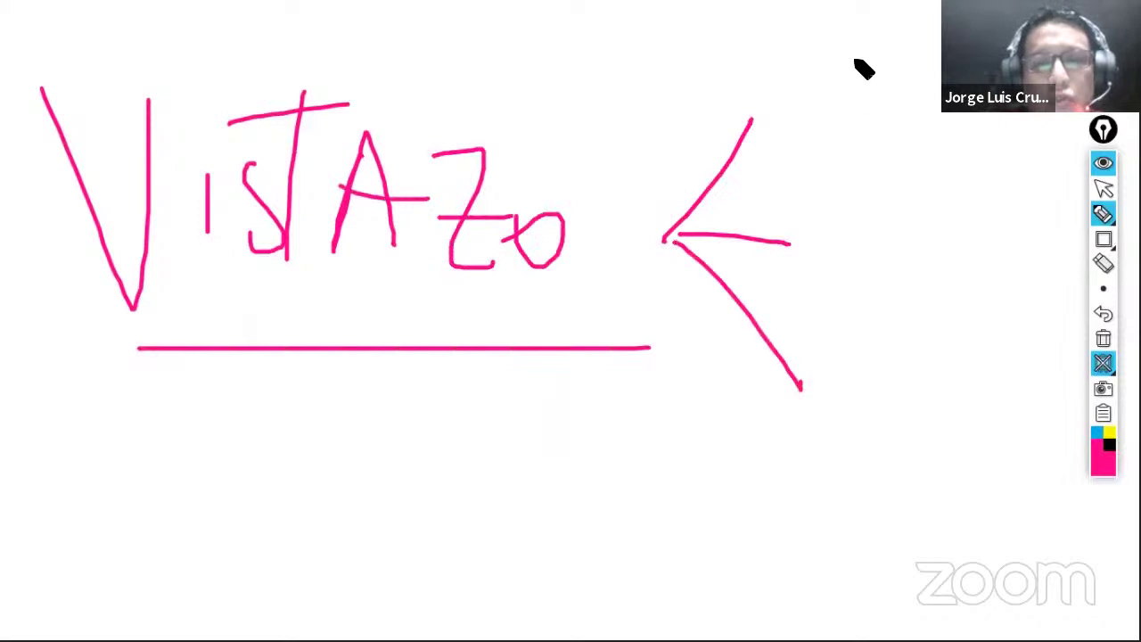
left_click_drag(854, 124, 936, 124)
left_click_drag(889, 257, 892, 229)
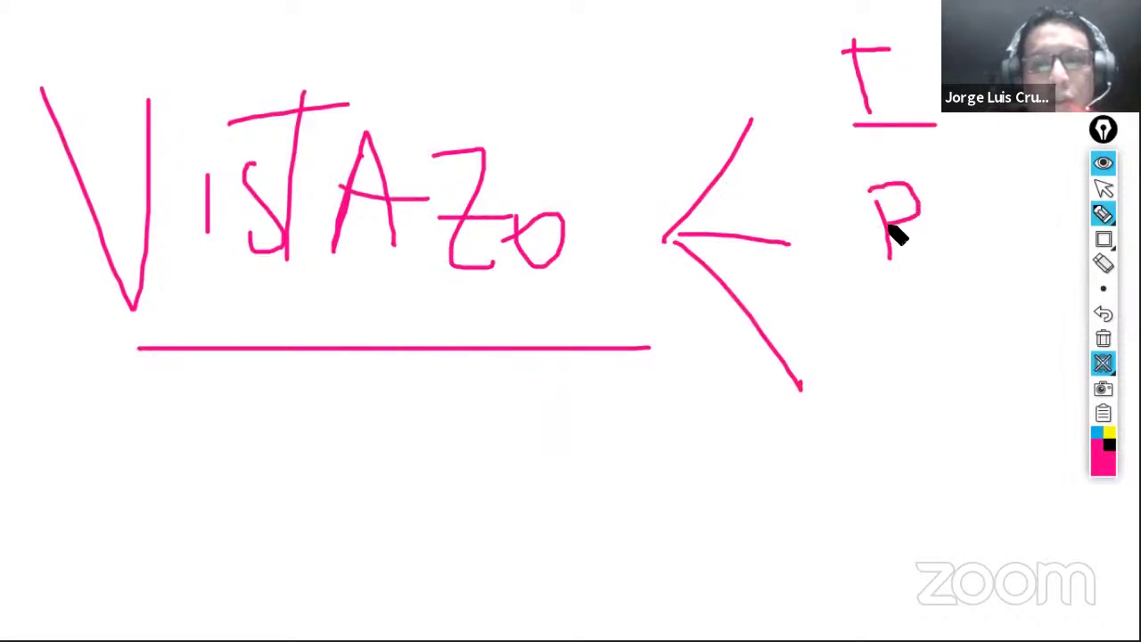
left_click_drag(916, 321, 867, 428)
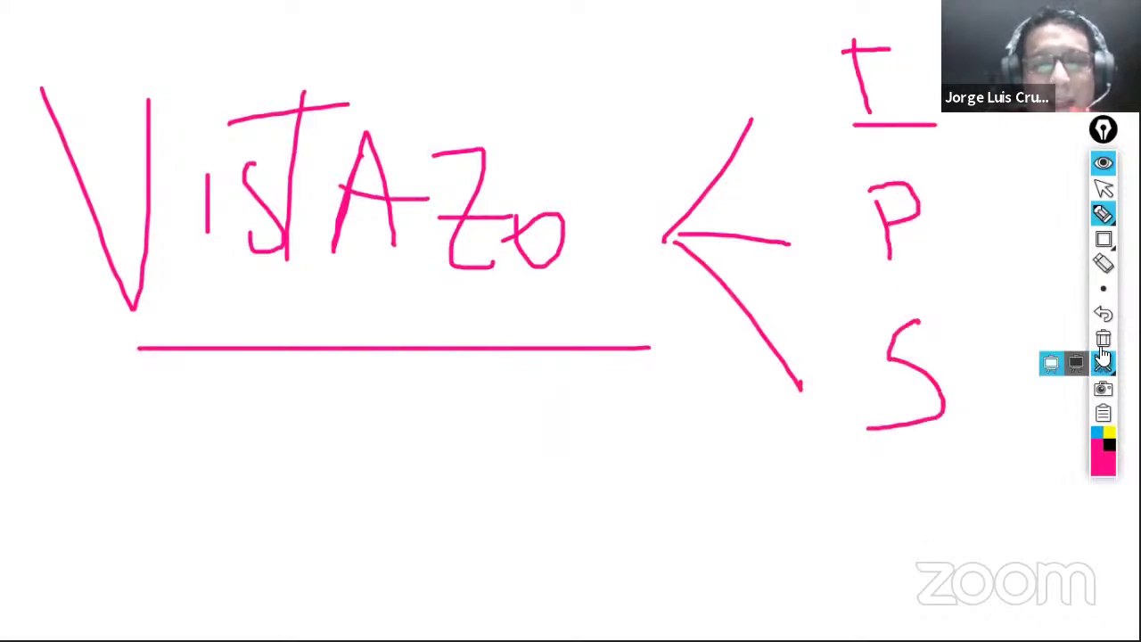
mouse_move(895, 27)
left_mouse_down()
mouse_move(866, 166)
mouse_move(860, 23)
left_mouse_up()
mouse_move(863, 165)
left_mouse_down()
mouse_move(842, 242)
mouse_move(919, 158)
mouse_move(959, 164)
left_mouse_up()
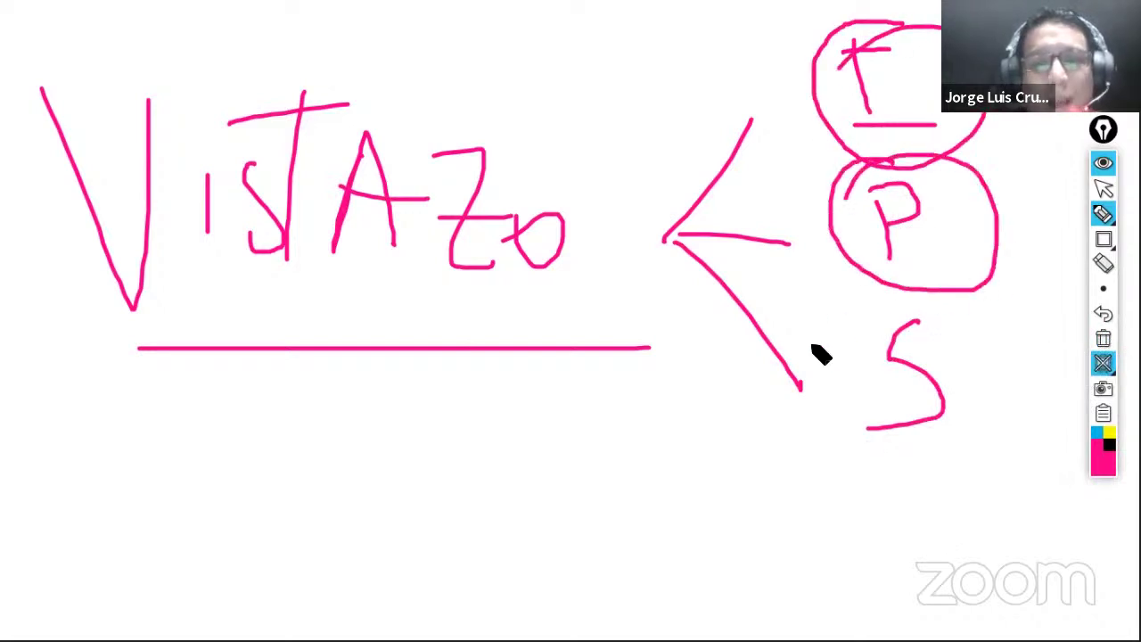
mouse_move(814, 356)
left_mouse_down()
mouse_move(963, 369)
mouse_move(862, 284)
left_mouse_up()
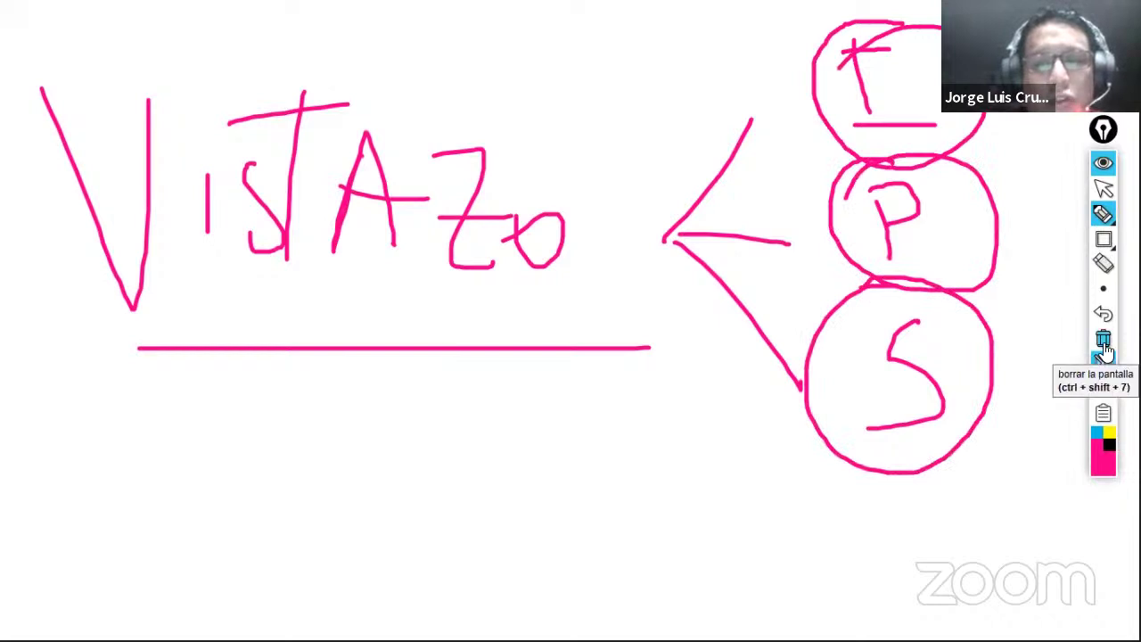
left_click(1051, 362)
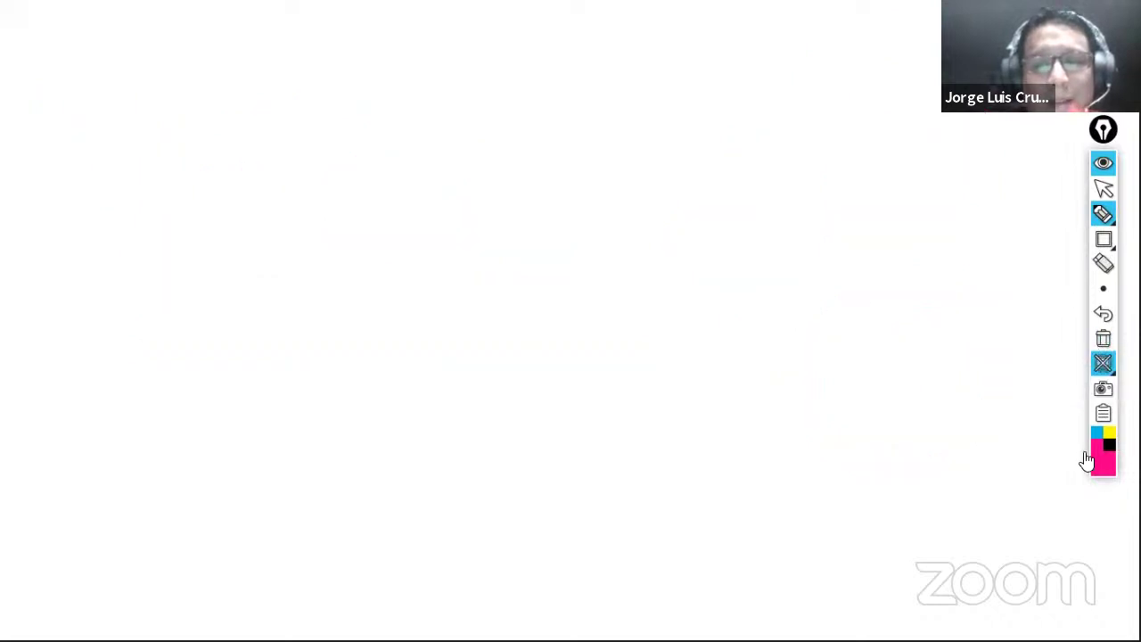
Write Antes, Durante and Después stacked vertically in red.
mouse_move(1087, 460)
left_click(1082, 349)
mouse_move(1110, 224)
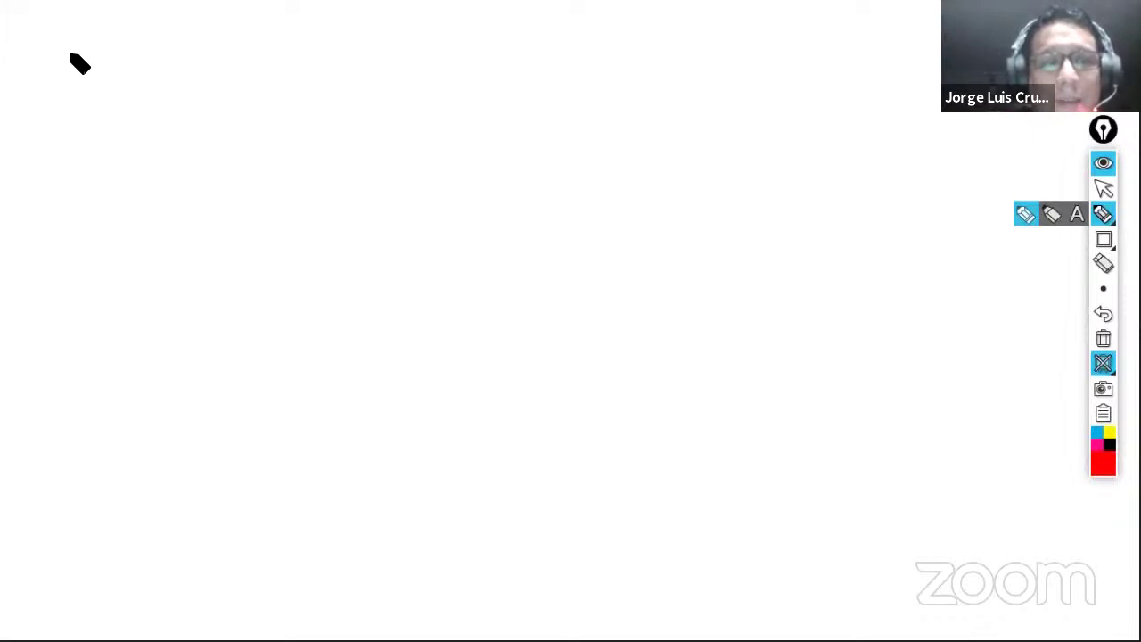
left_click_drag(71, 54, 72, 49)
left_click_drag(107, 91, 171, 107)
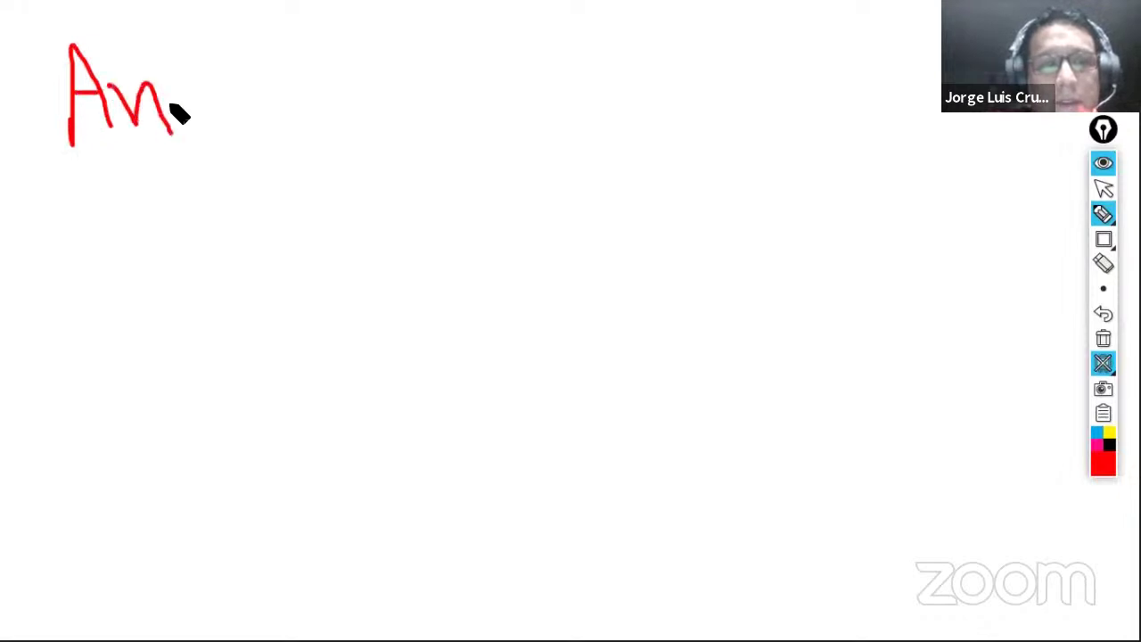
left_click_drag(248, 85, 203, 134)
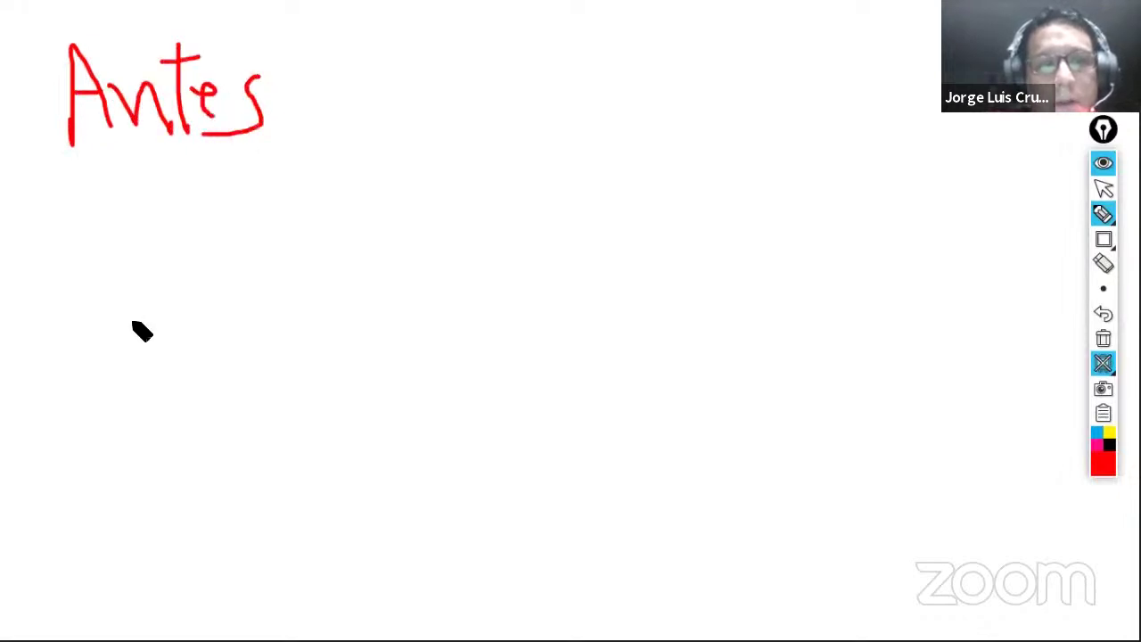
left_click_drag(98, 294, 98, 353)
left_click_drag(73, 264, 135, 364)
mouse_move(167, 312)
left_mouse_down()
mouse_move(273, 313)
mouse_move(279, 352)
mouse_move(312, 332)
mouse_move(352, 339)
mouse_move(361, 289)
left_mouse_up()
left_click_drag(107, 485, 106, 575)
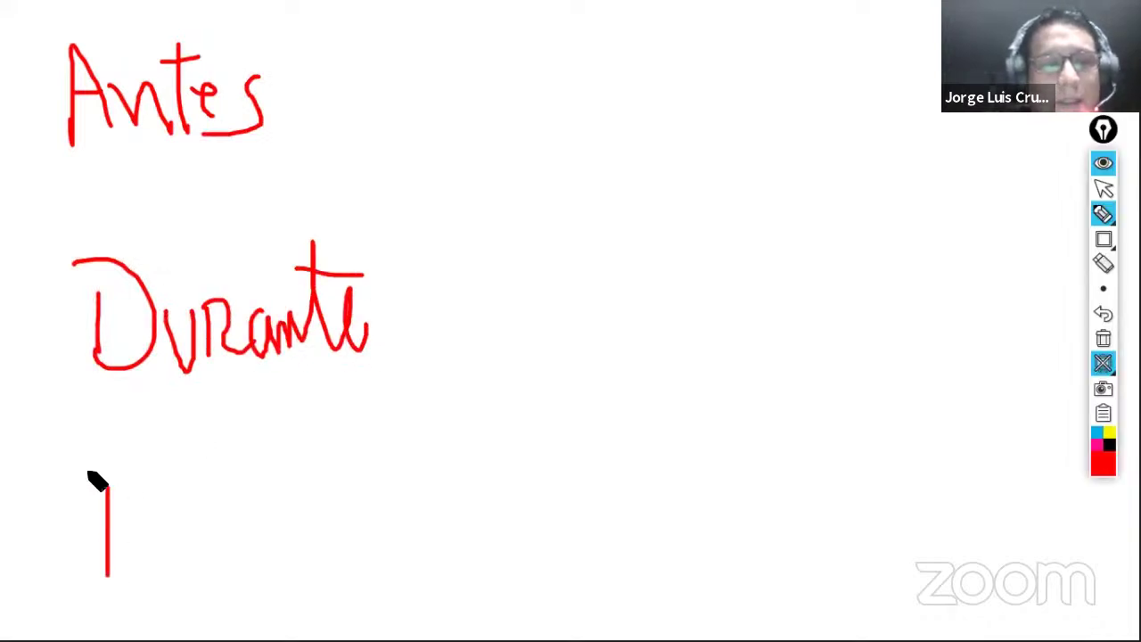
left_click_drag(82, 463, 111, 570)
left_click_drag(165, 535, 198, 562)
left_click_drag(224, 499, 217, 575)
mouse_move(252, 525)
left_mouse_down()
mouse_move(273, 552)
mouse_move(305, 535)
mouse_move(319, 546)
mouse_move(331, 482)
mouse_move(389, 557)
left_mouse_up()
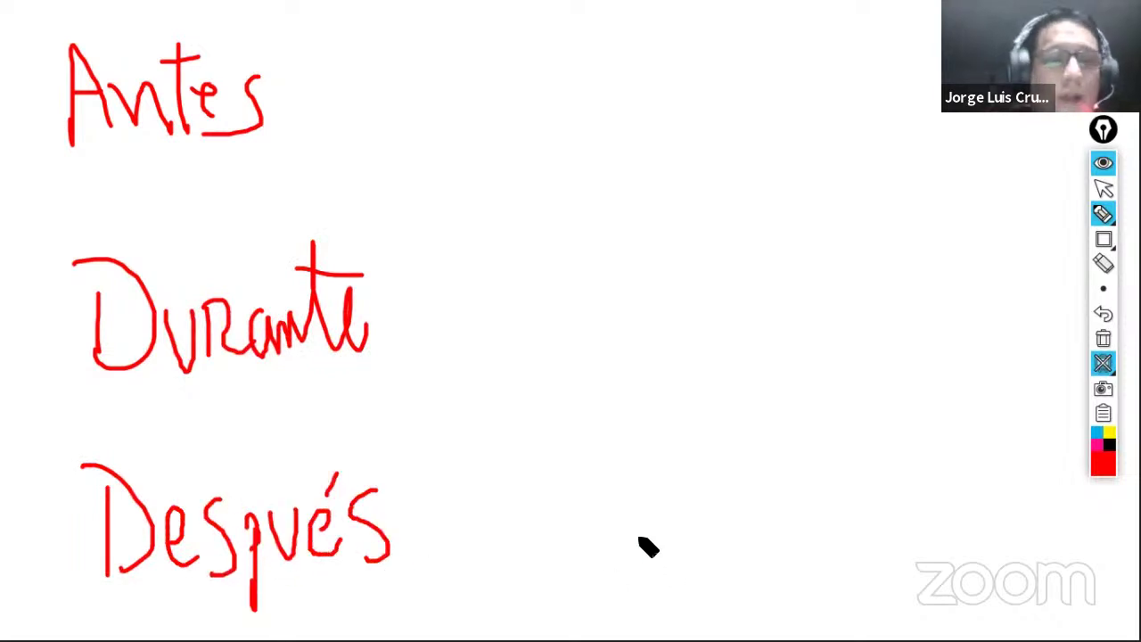
In magenta, draw arrows from Antes and Después and write 'F. Virtual' after the Antes arrow.
left_click(1097, 450)
left_click_drag(294, 102, 450, 102)
mouse_move(436, 78)
left_mouse_down()
mouse_move(476, 96)
mouse_move(484, 136)
left_mouse_up()
mouse_move(423, 526)
left_mouse_down()
mouse_move(524, 517)
mouse_move(535, 541)
left_mouse_up()
left_click_drag(597, 37, 623, 147)
left_click_drag(593, 51, 638, 42)
left_click_drag(607, 107, 664, 100)
left_click(679, 130)
mouse_move(716, 43)
left_mouse_down()
mouse_move(772, 53)
mouse_move(790, 116)
left_mouse_up()
mouse_move(809, 89)
left_mouse_down()
mouse_move(822, 127)
mouse_move(861, 130)
left_mouse_up()
left_click_drag(866, 18, 870, 129)
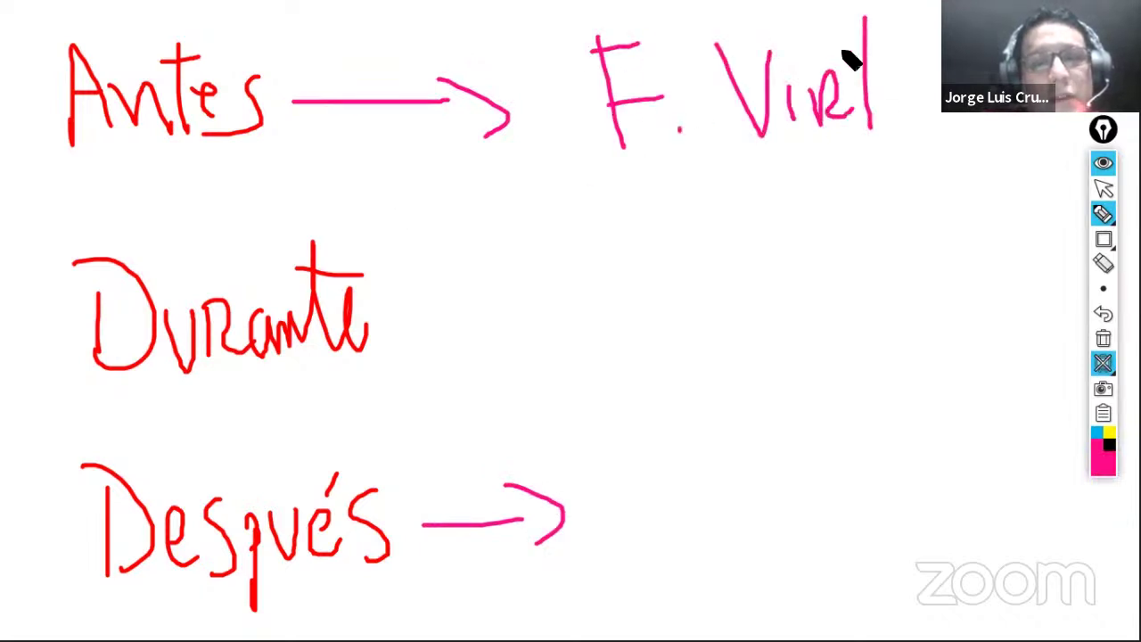
left_click_drag(854, 49, 923, 37)
mouse_move(908, 73)
left_mouse_down()
mouse_move(933, 128)
mouse_move(940, 76)
left_mouse_up()
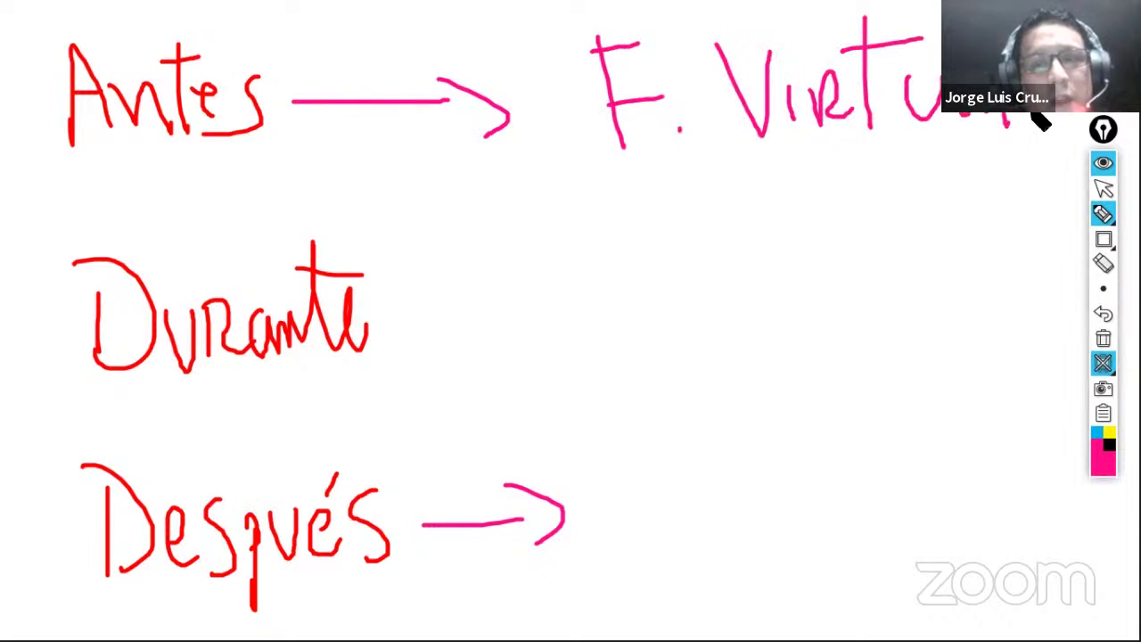
Write 'Fichas V.' after the Después arrow and underline both labels in blue.
mouse_move(603, 428)
left_mouse_down()
mouse_move(611, 557)
mouse_move(667, 418)
left_mouse_up()
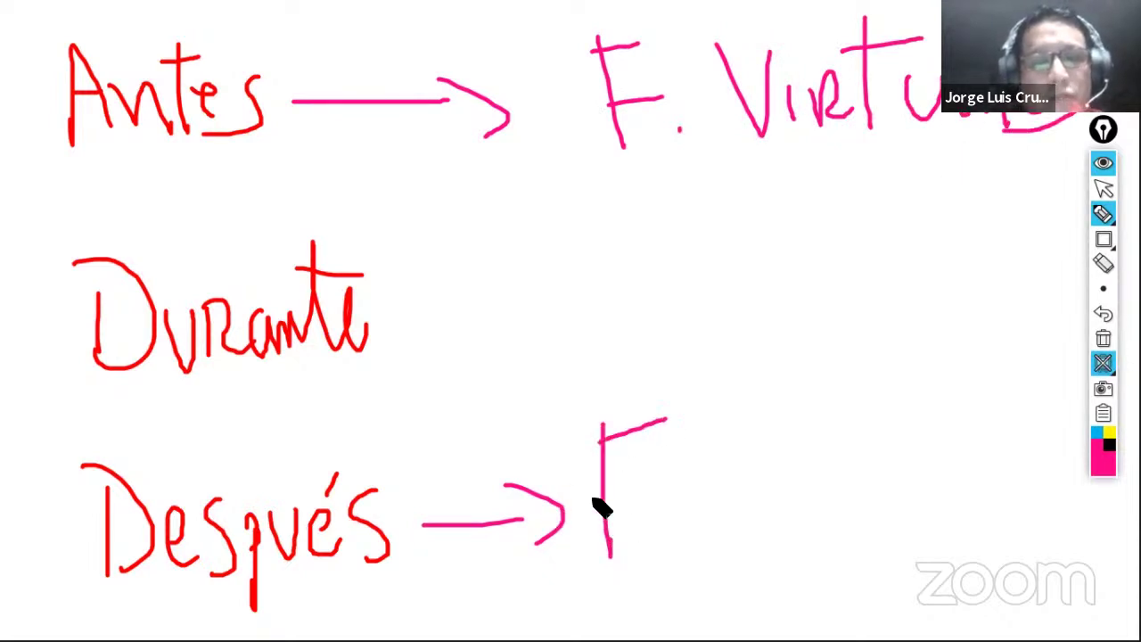
left_click_drag(595, 504, 665, 484)
mouse_move(652, 517)
left_mouse_down()
mouse_move(660, 557)
mouse_move(709, 554)
left_mouse_up()
left_click_drag(733, 490, 733, 557)
left_click_drag(733, 536, 756, 531)
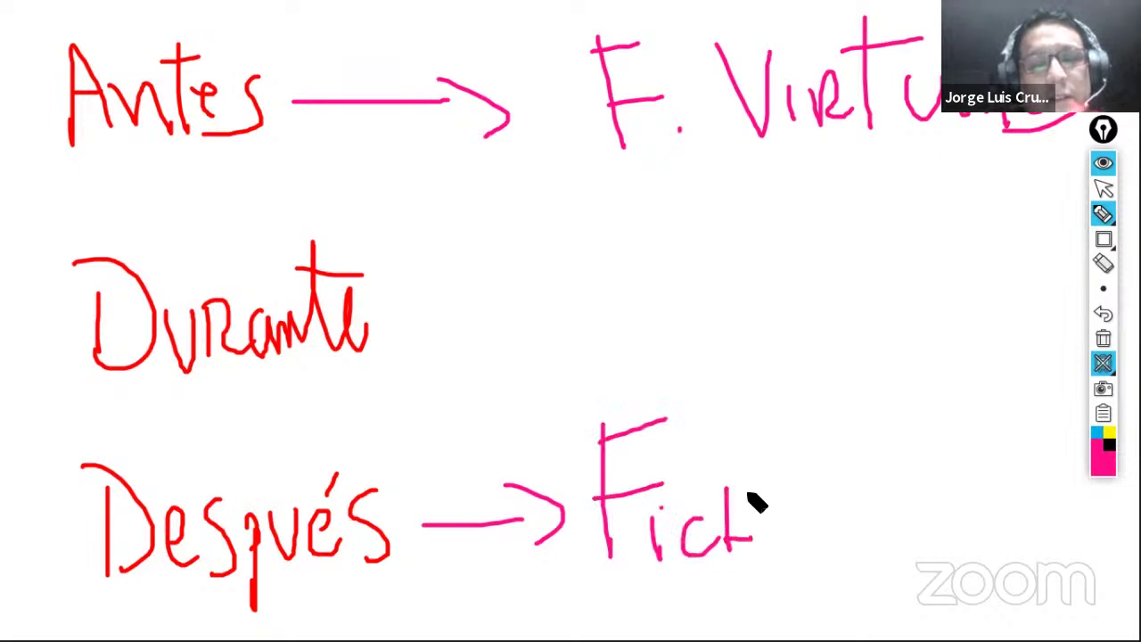
mouse_move(756, 485)
left_mouse_down()
mouse_move(757, 559)
mouse_move(799, 580)
mouse_move(800, 548)
left_mouse_up()
left_click_drag(857, 522, 834, 575)
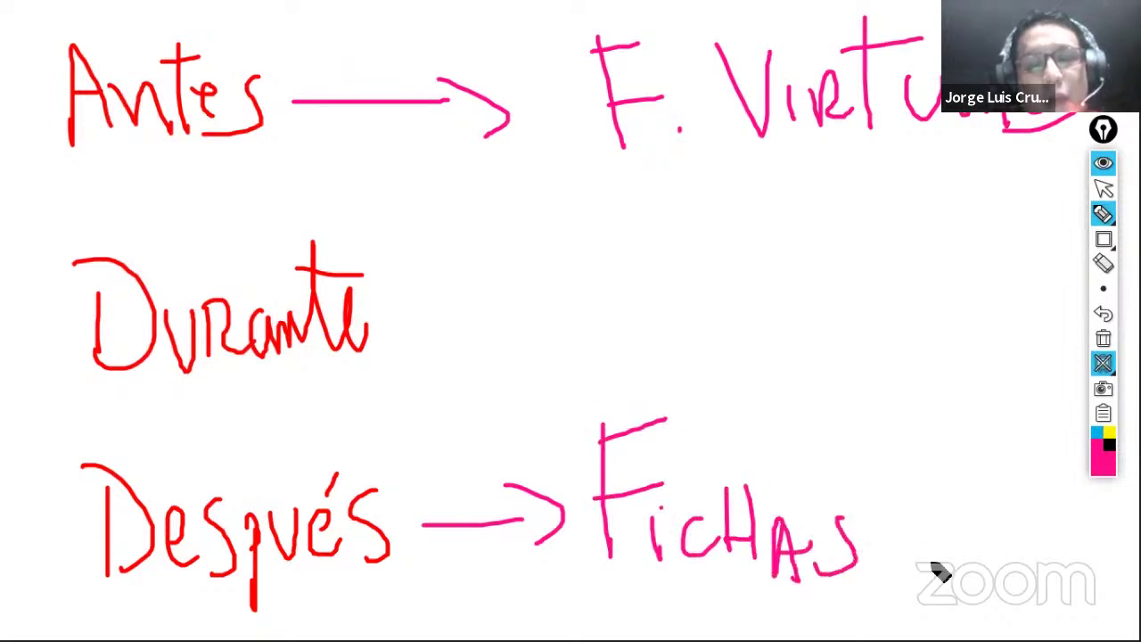
left_click_drag(902, 489, 951, 465)
left_click(1096, 435)
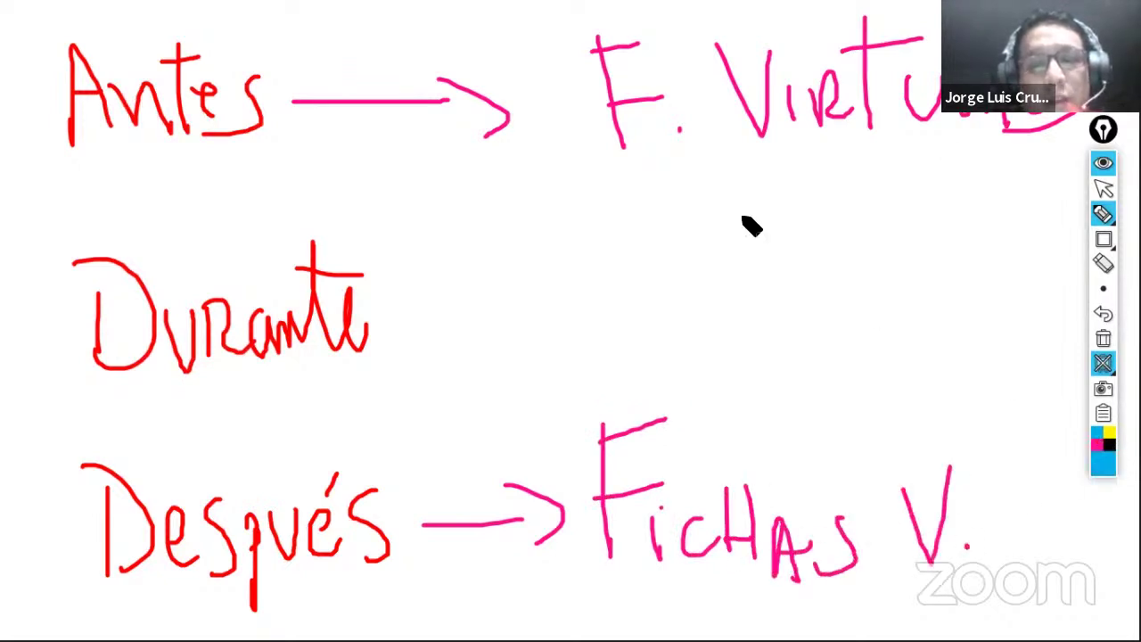
left_click_drag(586, 161, 1020, 158)
left_click_drag(605, 597, 949, 588)
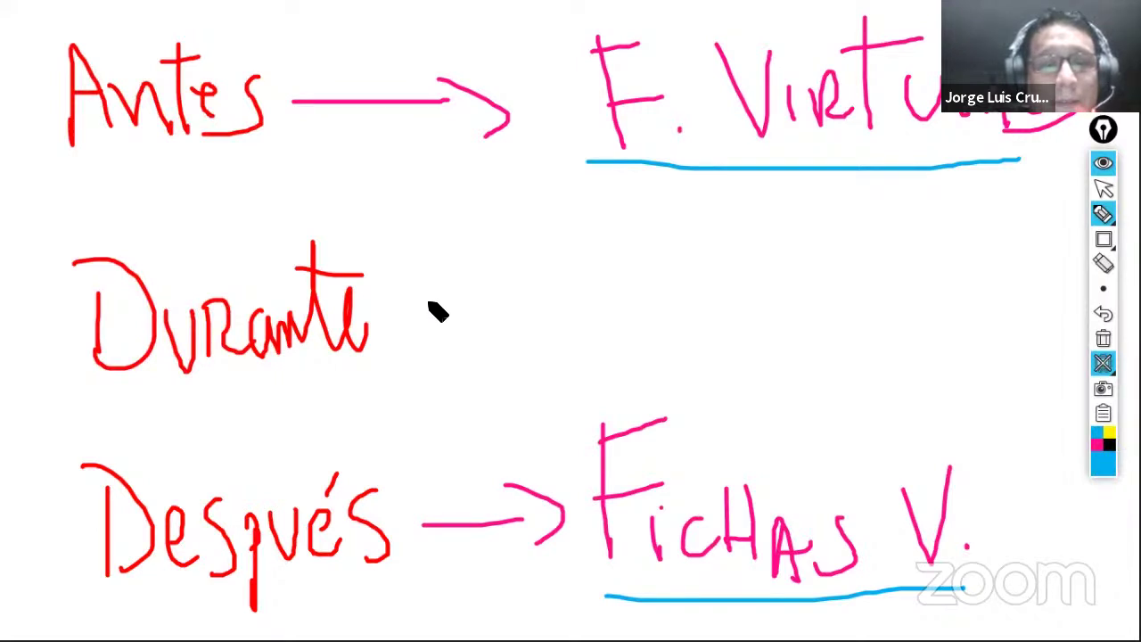
Draw a blue arrow from Durante and write 'LIBRO Digital' in black with sketch marks beside it.
left_click_drag(430, 304, 495, 228)
mouse_move(433, 300)
left_mouse_down()
mouse_move(533, 301)
mouse_move(520, 381)
left_mouse_up()
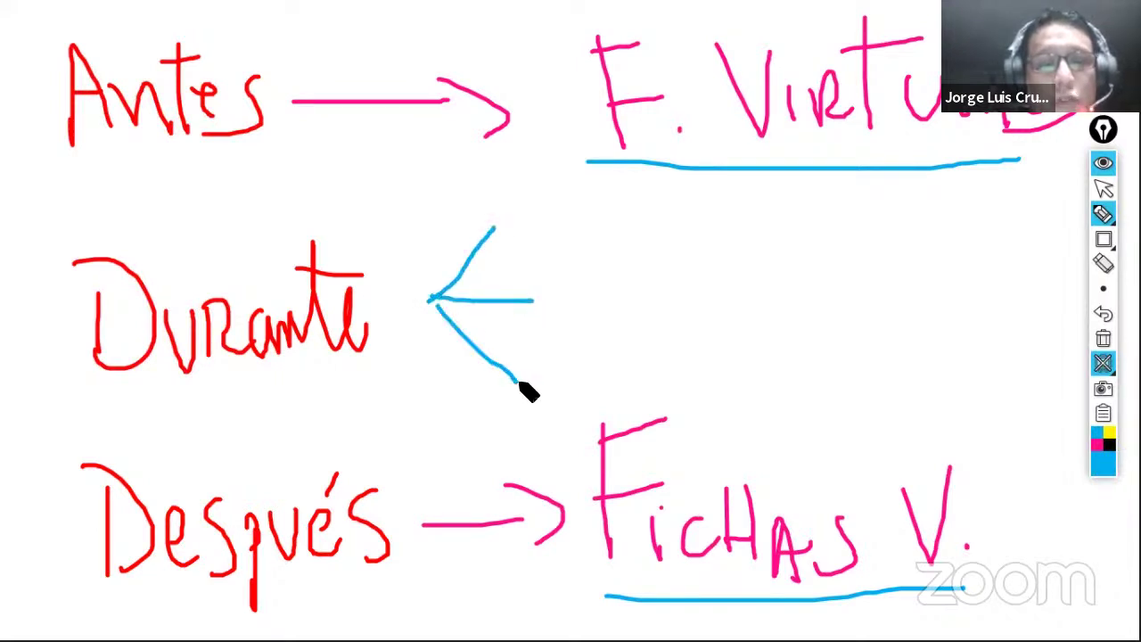
left_click(1108, 443)
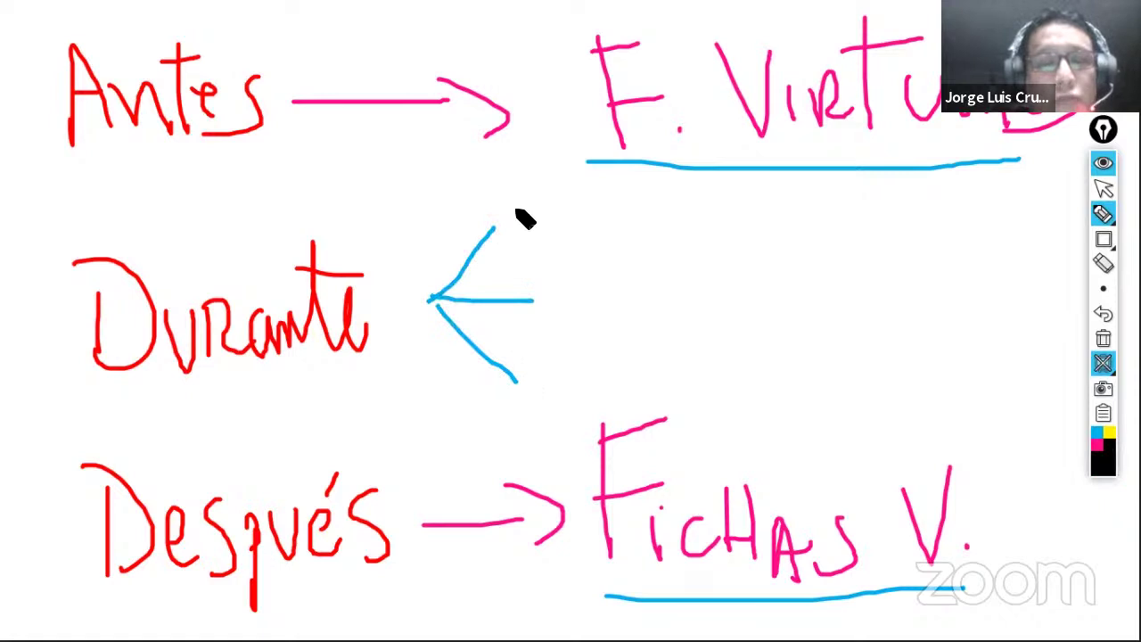
left_click_drag(513, 198, 561, 245)
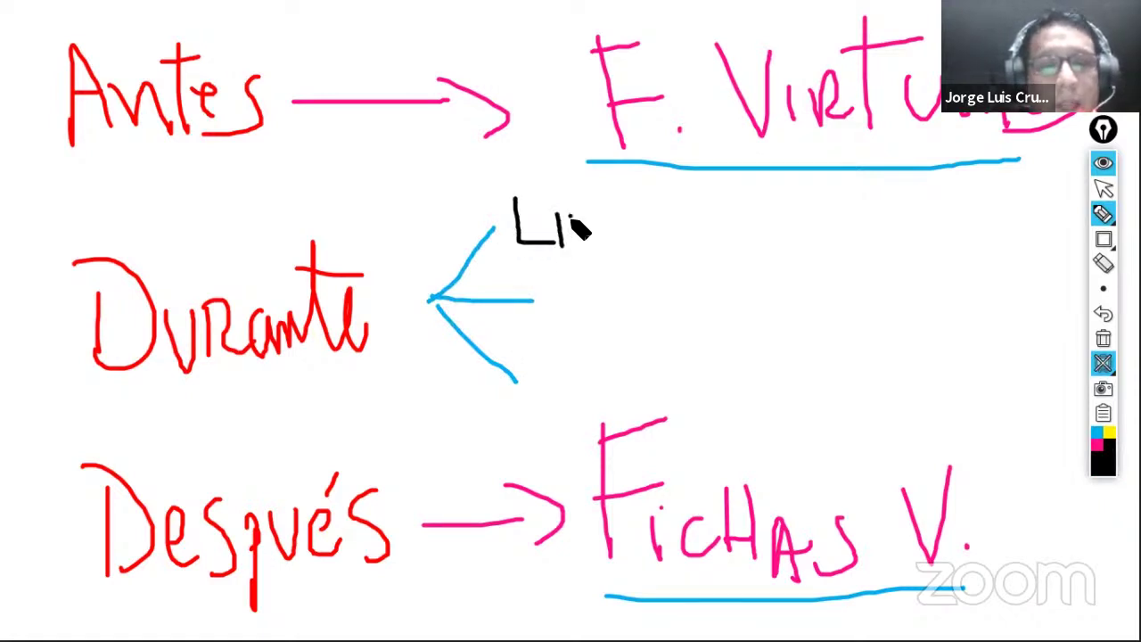
mouse_move(568, 203)
left_mouse_down()
mouse_move(606, 250)
mouse_move(588, 247)
mouse_move(638, 242)
left_mouse_up()
mouse_move(661, 203)
left_mouse_down()
mouse_move(689, 243)
mouse_move(778, 258)
mouse_move(748, 270)
left_mouse_up()
left_click_drag(788, 218, 789, 239)
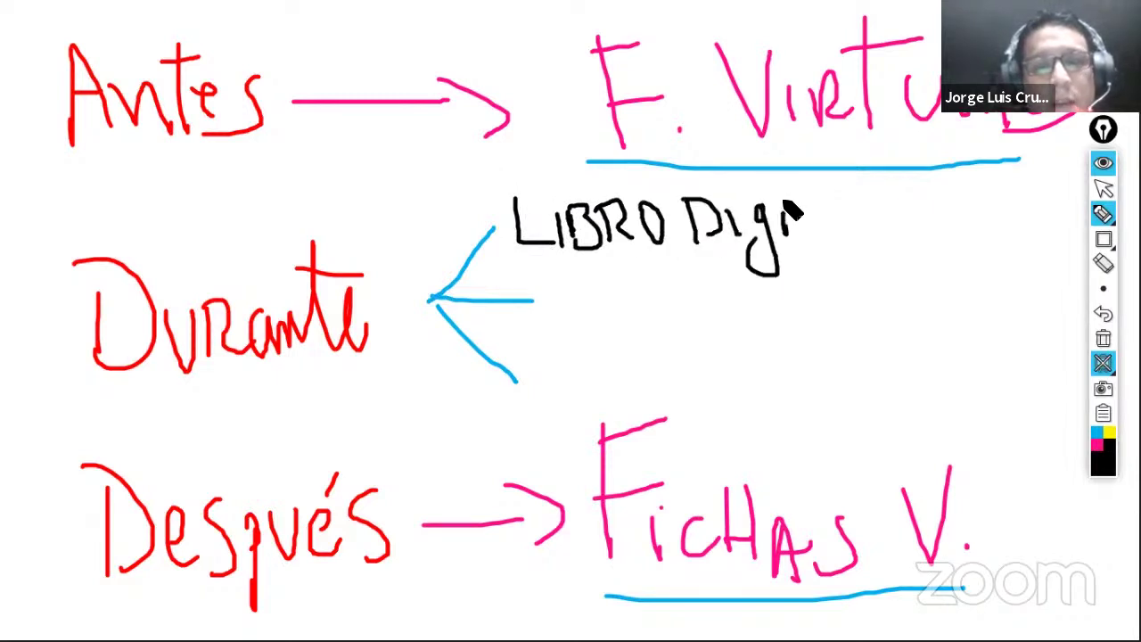
left_click_drag(809, 184, 807, 252)
mouse_move(801, 214)
left_mouse_down()
mouse_move(829, 210)
mouse_move(848, 246)
left_mouse_up()
left_click_drag(855, 187, 856, 242)
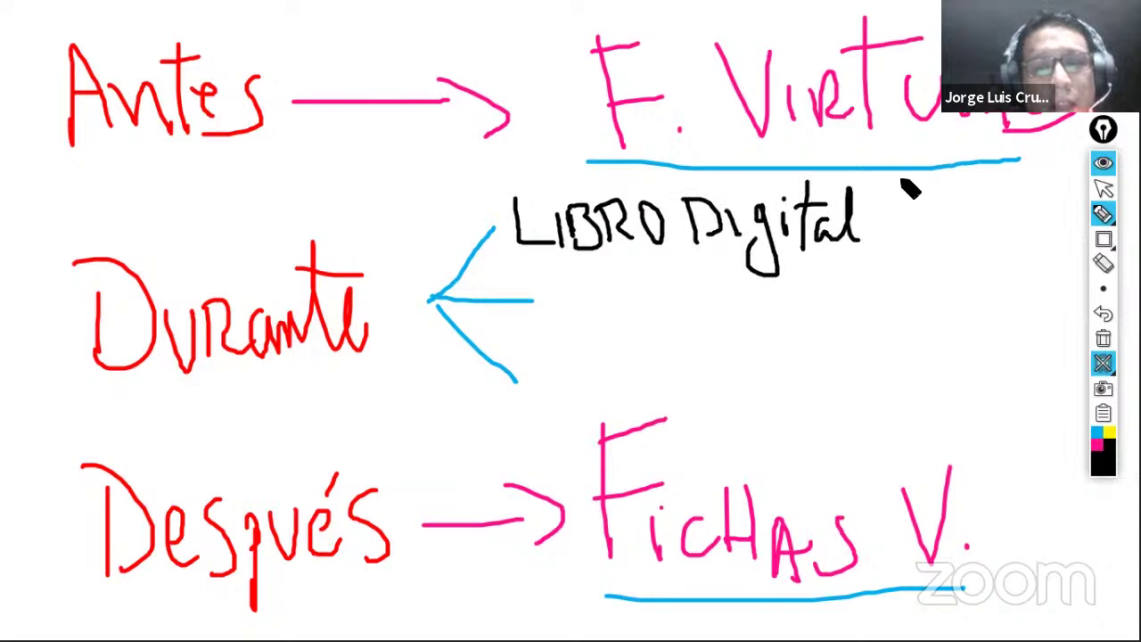
left_click_drag(896, 168, 895, 253)
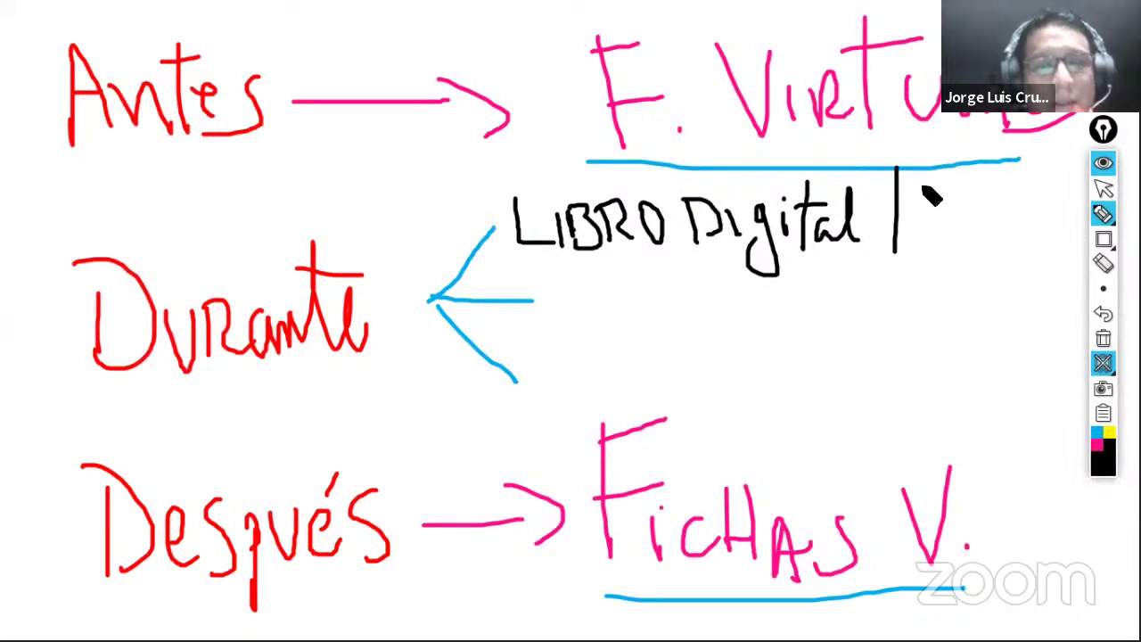
left_click_drag(916, 189, 984, 189)
left_click_drag(923, 212, 1016, 223)
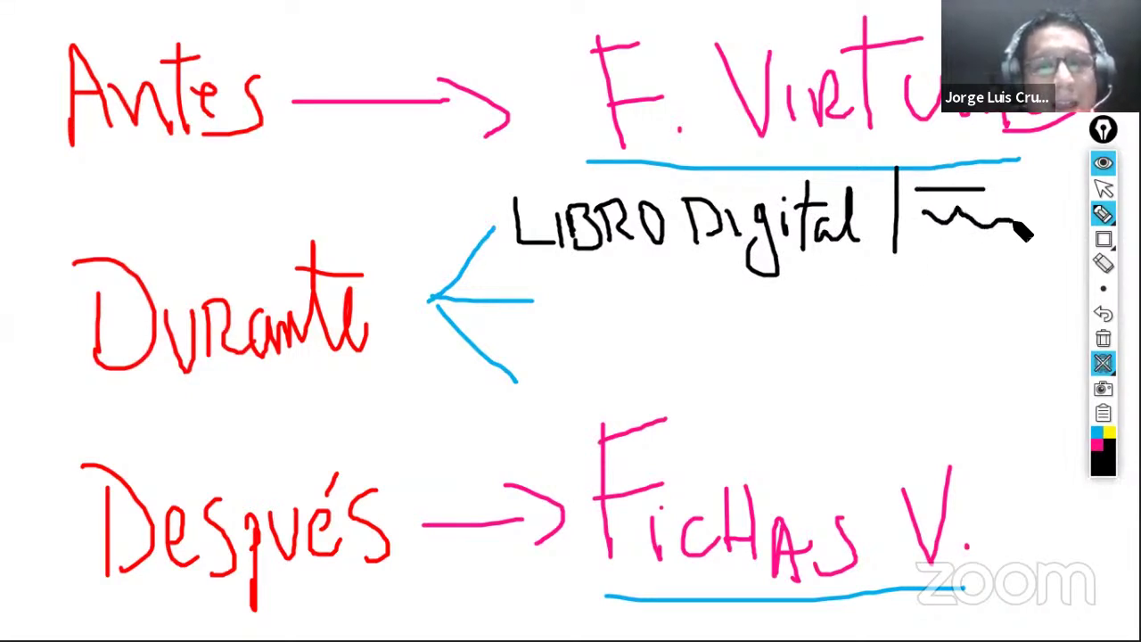
mouse_move(916, 250)
left_mouse_down()
mouse_move(967, 239)
mouse_move(952, 252)
mouse_move(964, 251)
left_mouse_up()
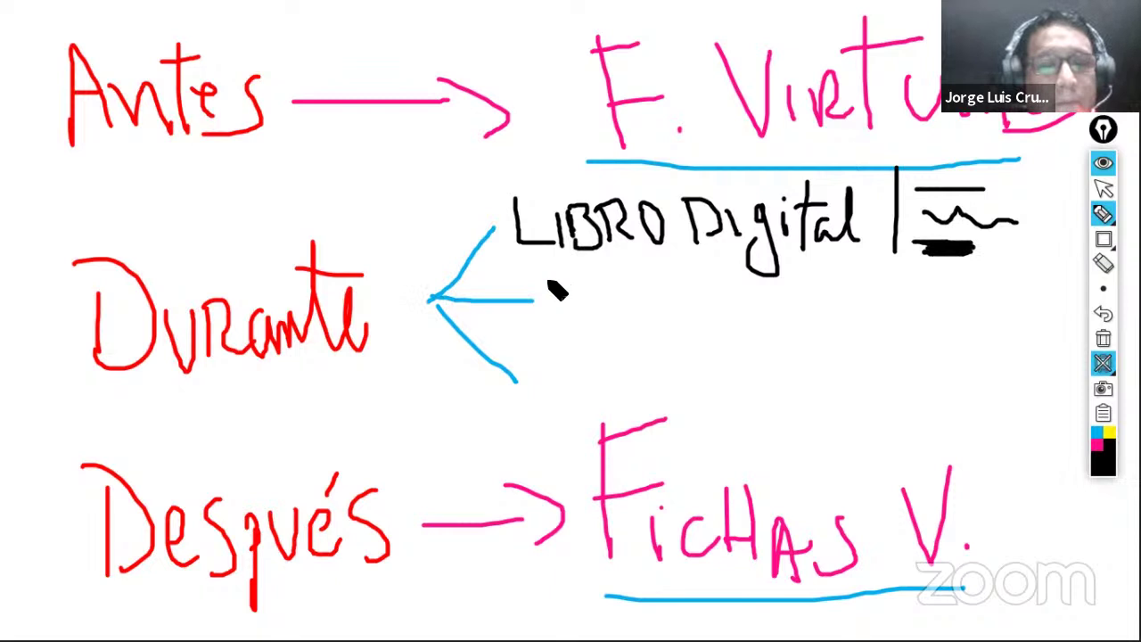
Add 'Videos' and 'PDF → Act C.L.' branches in black, then wipe the board blank.
mouse_move(545, 279)
left_mouse_down()
mouse_move(613, 274)
mouse_move(625, 296)
mouse_move(743, 288)
mouse_move(731, 307)
left_mouse_up()
left_click_drag(619, 328, 788, 323)
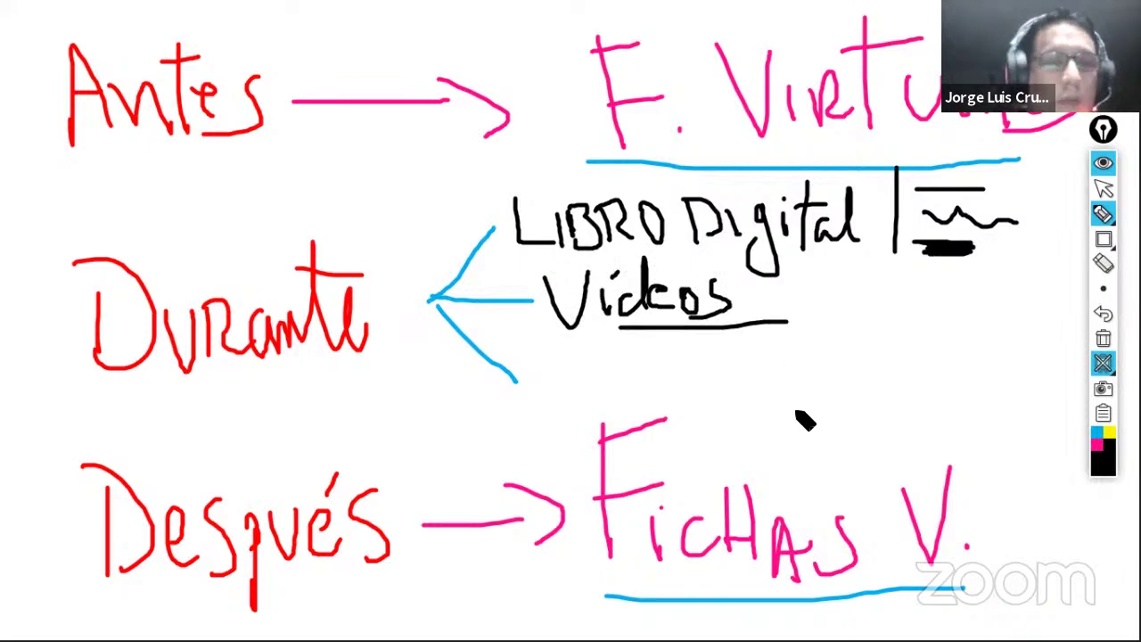
mouse_move(553, 353)
left_mouse_down()
mouse_move(555, 401)
mouse_move(577, 348)
mouse_move(596, 352)
mouse_move(594, 392)
mouse_move(662, 350)
mouse_move(740, 364)
mouse_move(710, 389)
mouse_move(787, 337)
mouse_move(807, 385)
left_mouse_up()
left_click_drag(774, 364, 838, 382)
left_click_drag(846, 313, 852, 383)
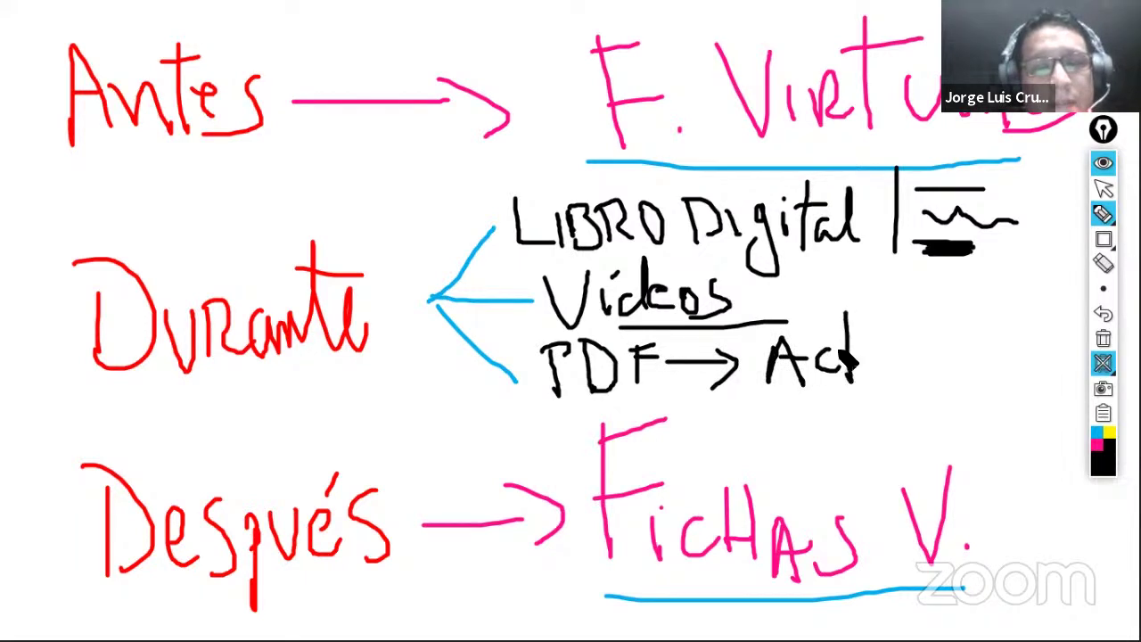
mouse_move(822, 333)
left_mouse_down()
mouse_move(860, 331)
mouse_move(927, 372)
left_mouse_up()
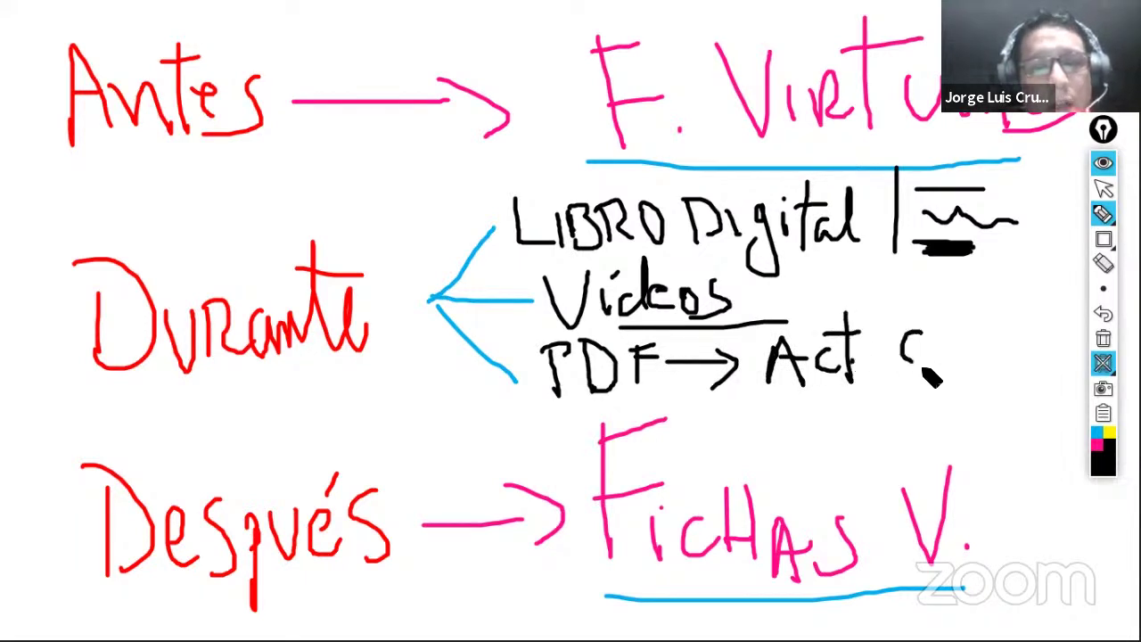
left_click(947, 362)
left_click_drag(978, 335, 1009, 378)
left_click(1020, 366)
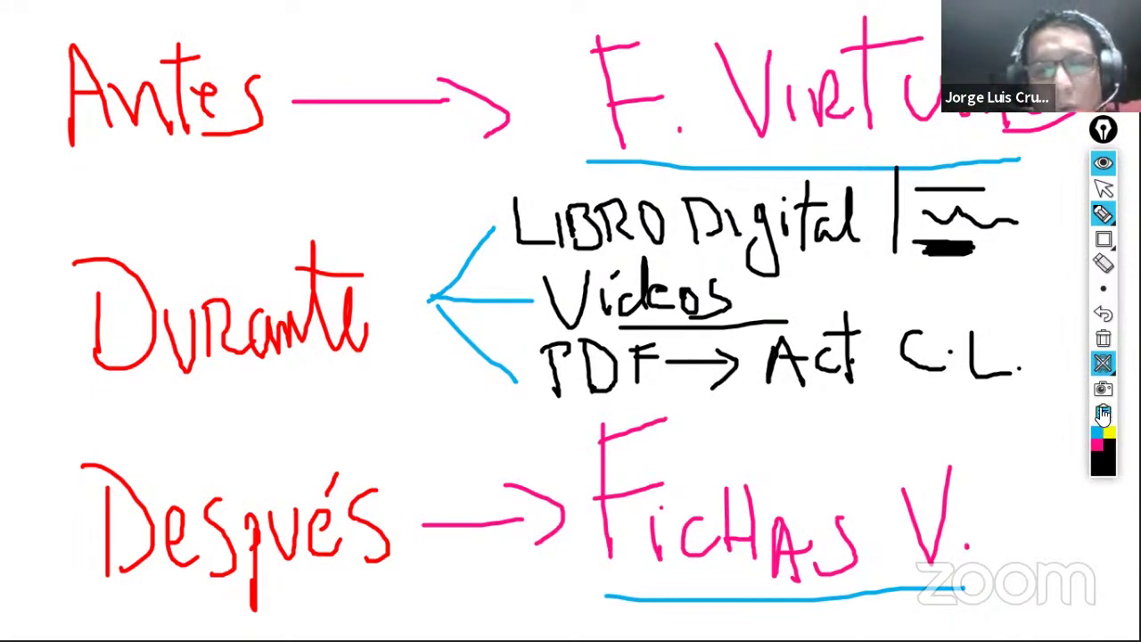
mouse_move(1104, 378)
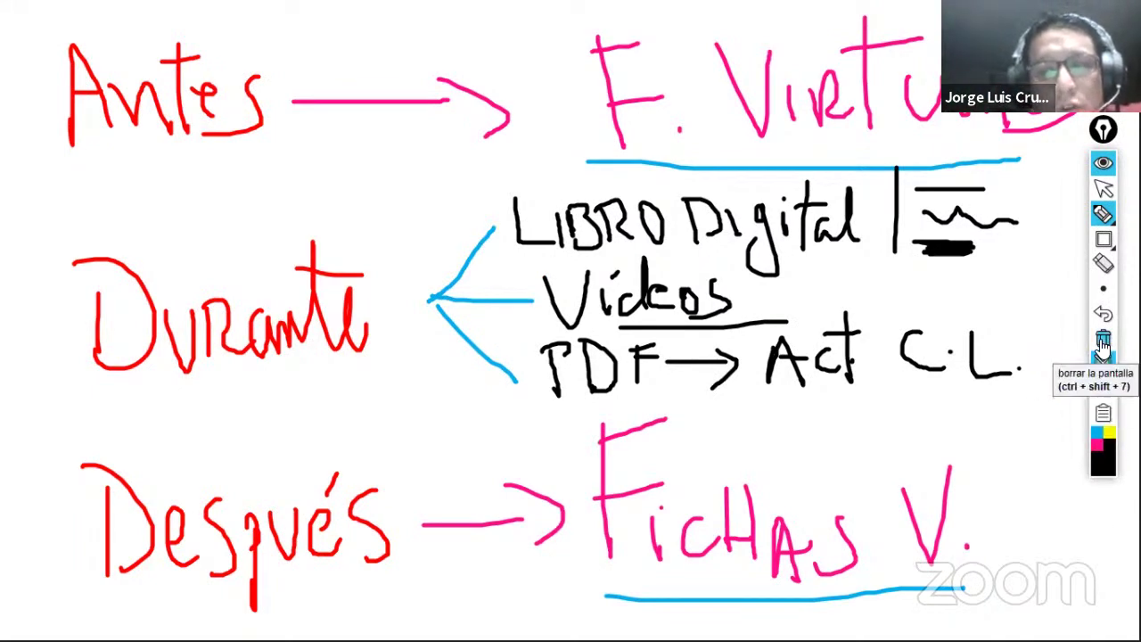
left_click(1104, 346)
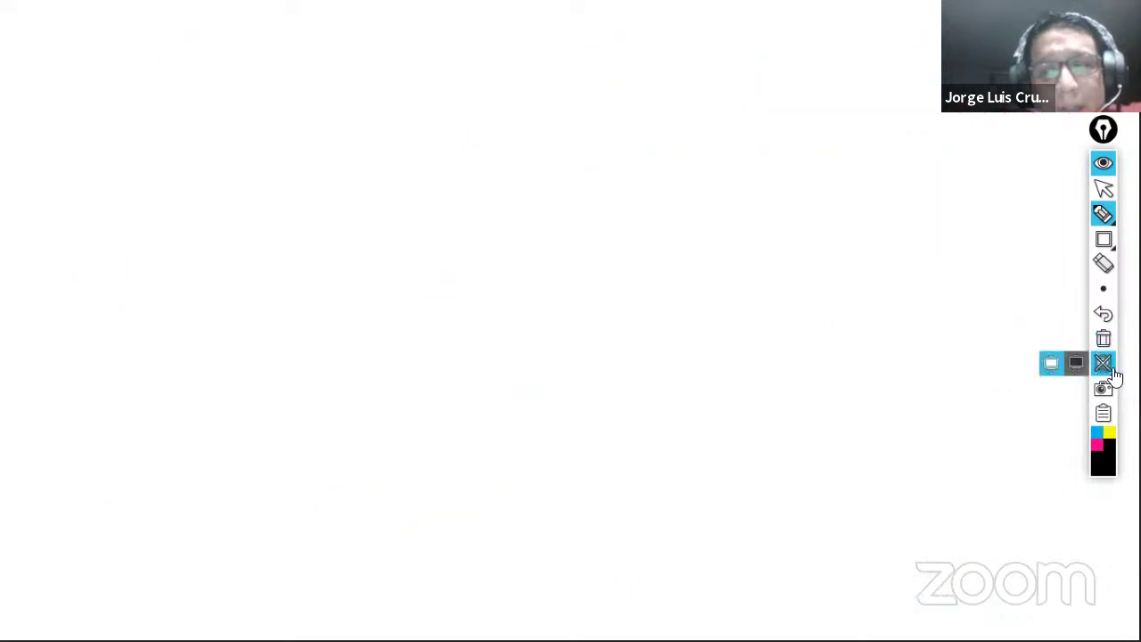
Close the Epic Pen whiteboard so the Blink Contenido page with its seven books shows.
left_click(1103, 363)
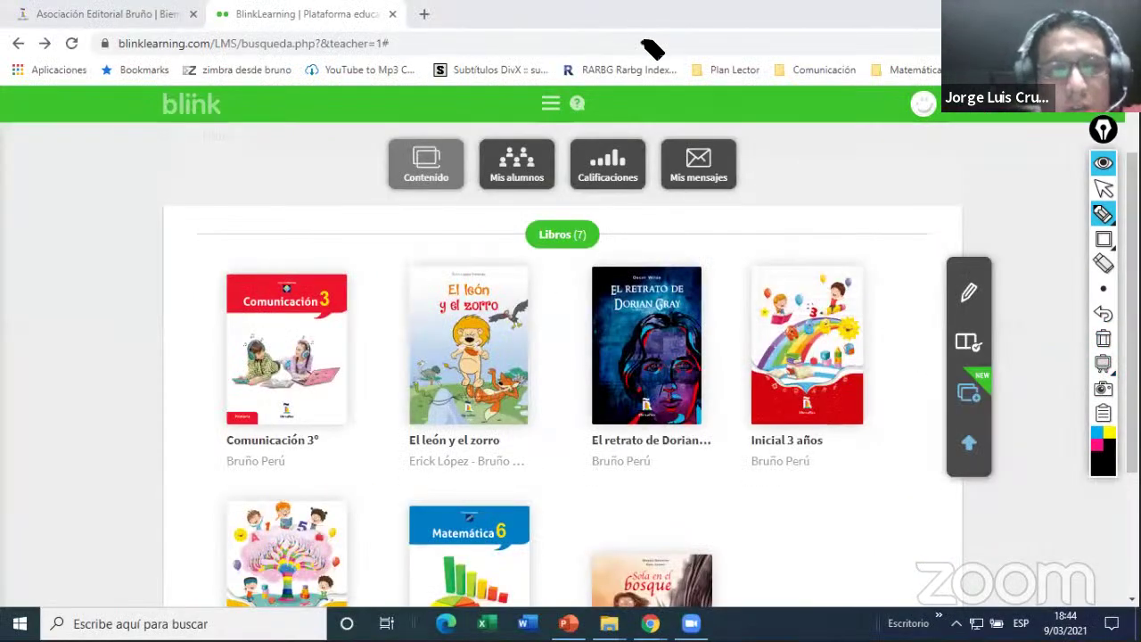
left_click(1103, 188)
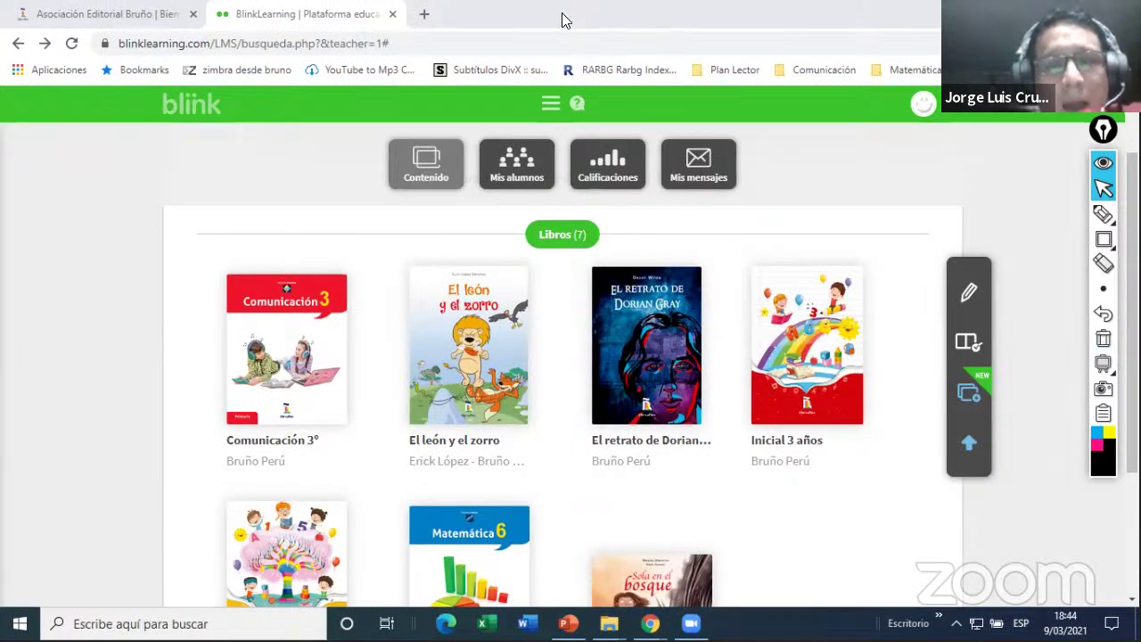
scroll(859, 388, "down", 1)
scroll(859, 392, "up", 2)
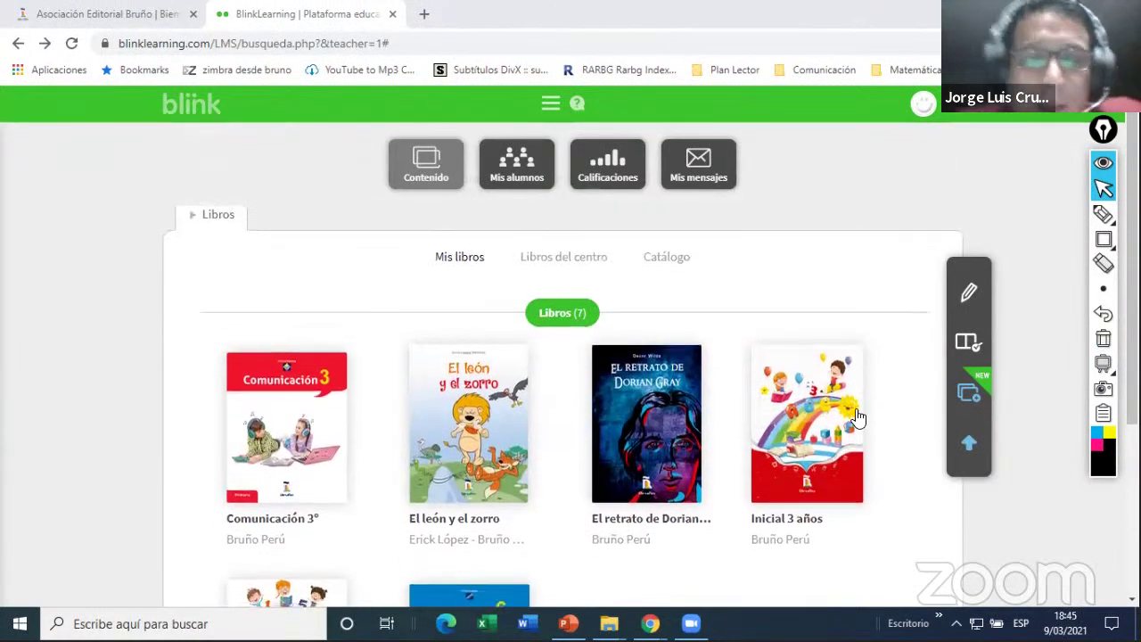
scroll(858, 415, "down", 2)
scroll(858, 418, "up", 1)
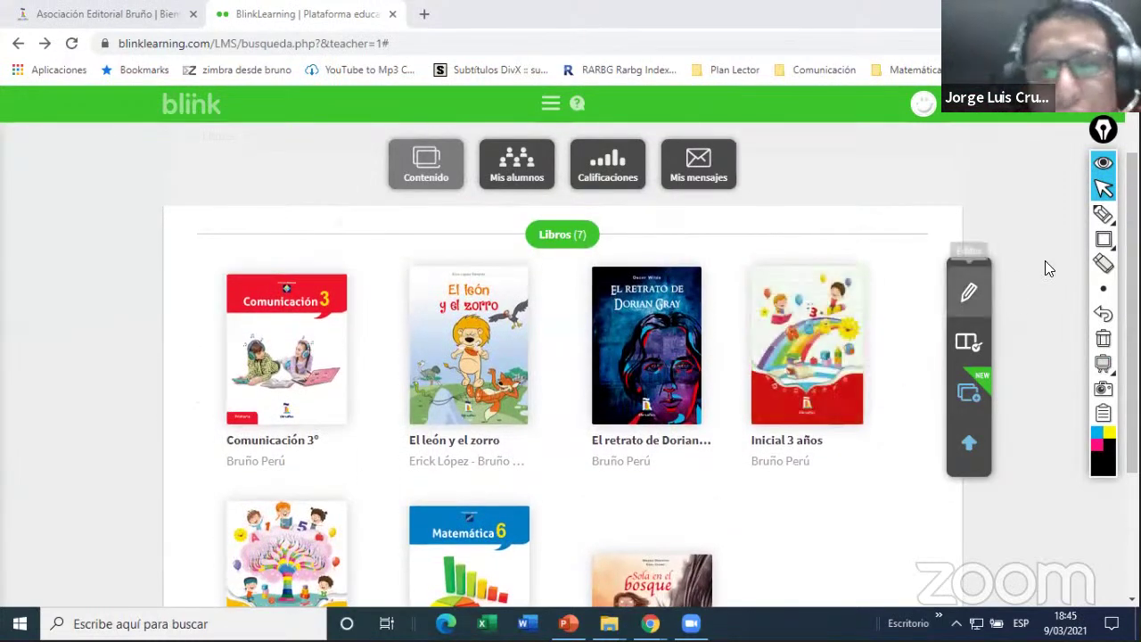
Draw marker arrows to Mis alumnos, Calificaciones and Mis mensajes, then clear them.
left_click(1104, 218)
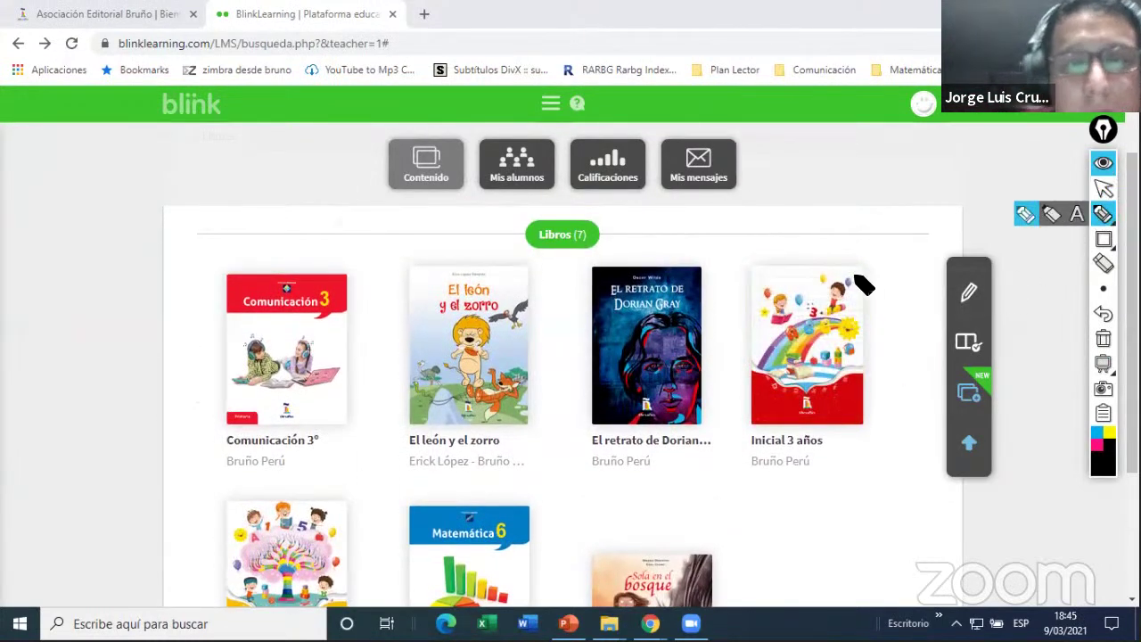
left_click_drag(512, 191, 283, 548)
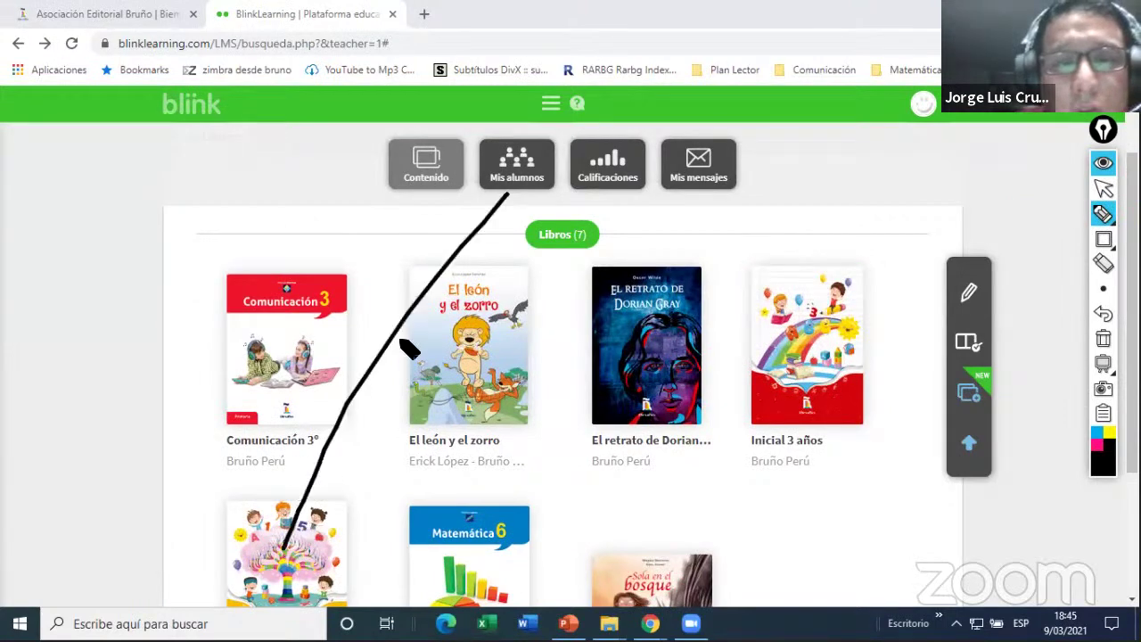
left_click_drag(456, 202, 525, 270)
left_click_drag(615, 195, 732, 500)
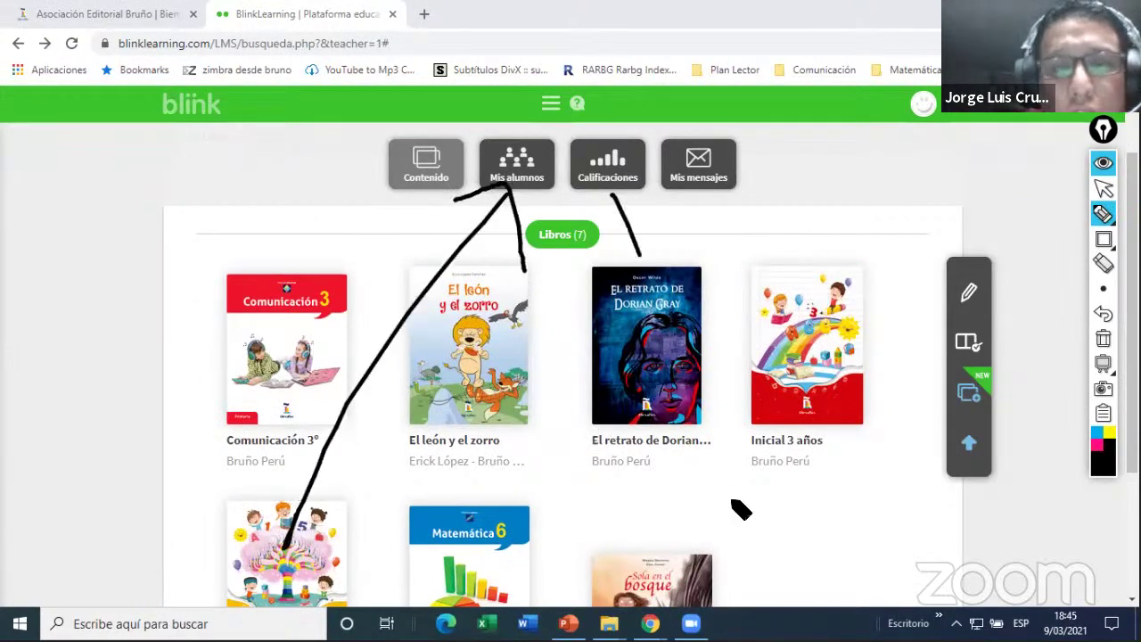
left_click_drag(617, 194, 602, 249)
left_click_drag(615, 194, 702, 242)
mouse_move(744, 201)
left_mouse_down()
mouse_move(969, 415)
mouse_move(749, 246)
left_mouse_up()
left_click_drag(744, 174, 826, 189)
mouse_move(1102, 362)
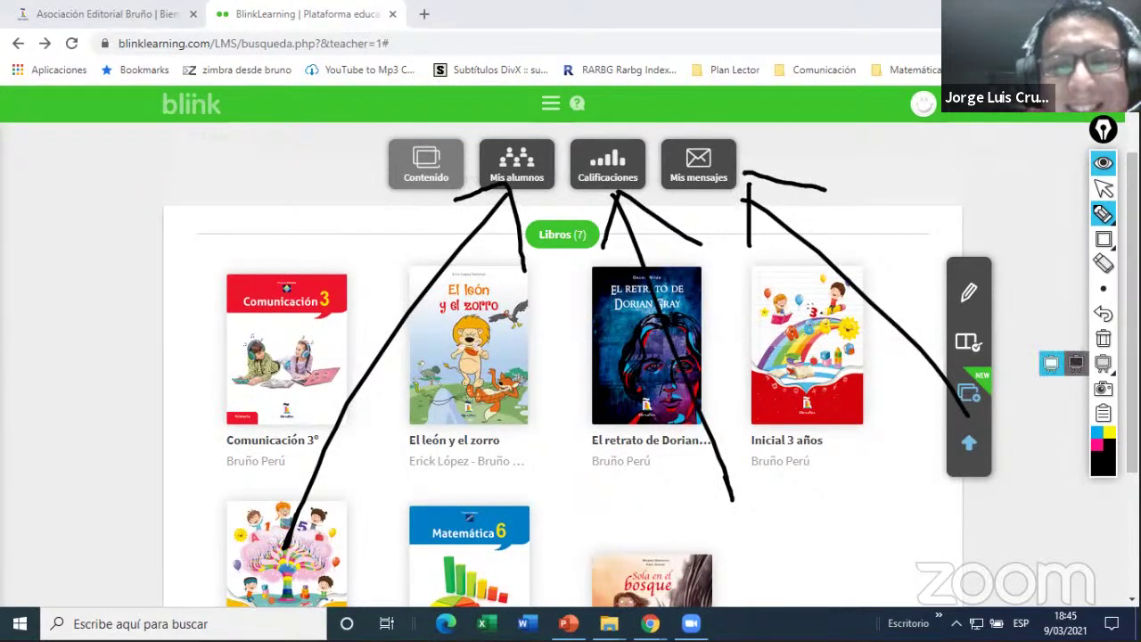
left_click(1103, 339)
left_click(1103, 187)
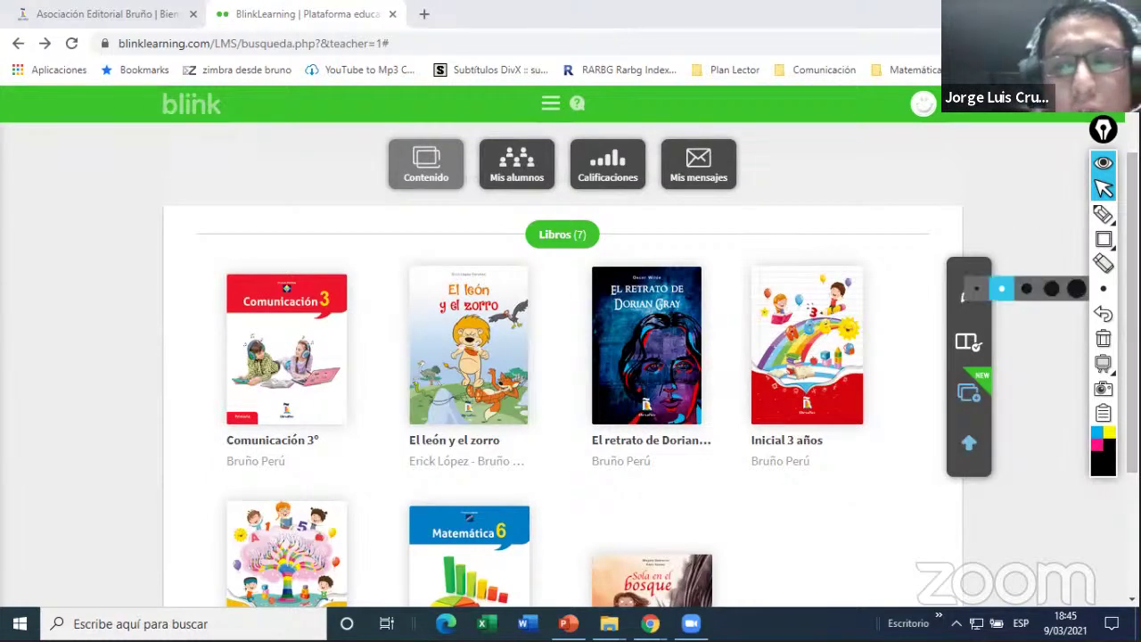
Circle the page's side panel and point arrows at it with the pen, then erase them.
left_click(1104, 217)
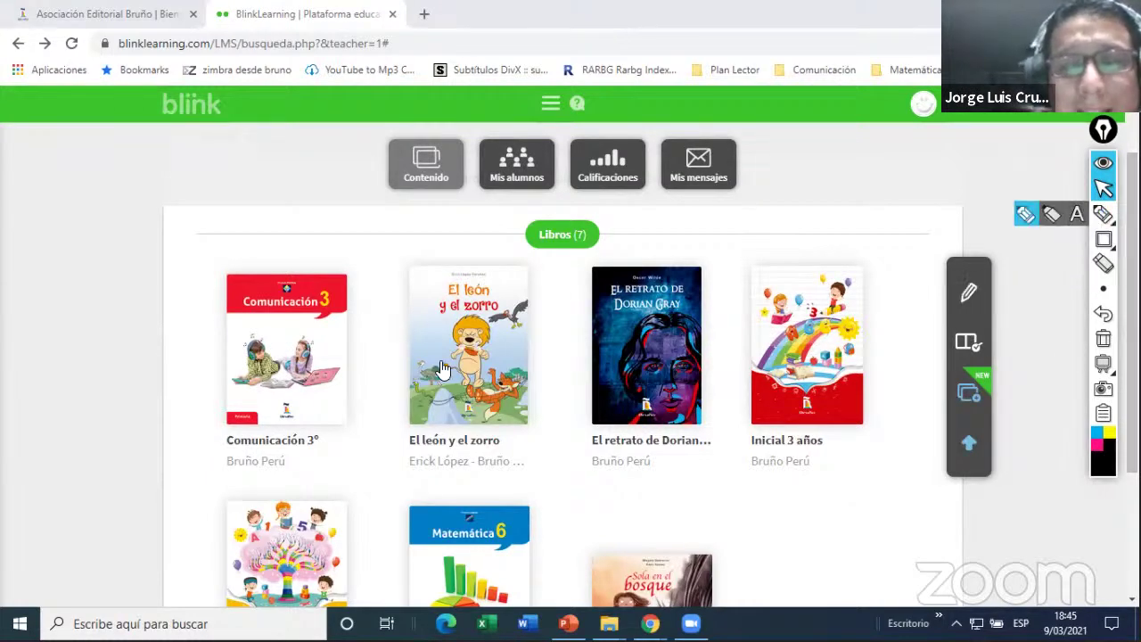
mouse_move(918, 270)
left_mouse_down()
mouse_move(970, 234)
mouse_move(1004, 533)
mouse_move(909, 323)
mouse_move(922, 260)
left_mouse_up()
mouse_move(943, 352)
left_mouse_down()
mouse_move(805, 496)
mouse_move(813, 479)
left_mouse_up()
left_click_drag(907, 339, 946, 401)
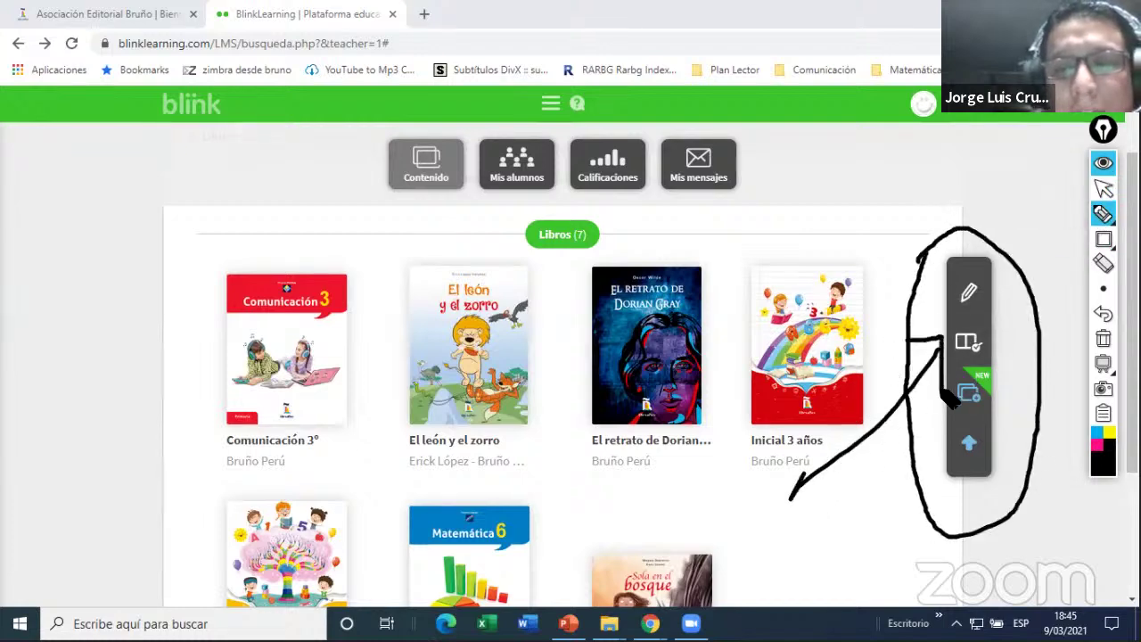
left_click(1109, 342)
left_click(1104, 189)
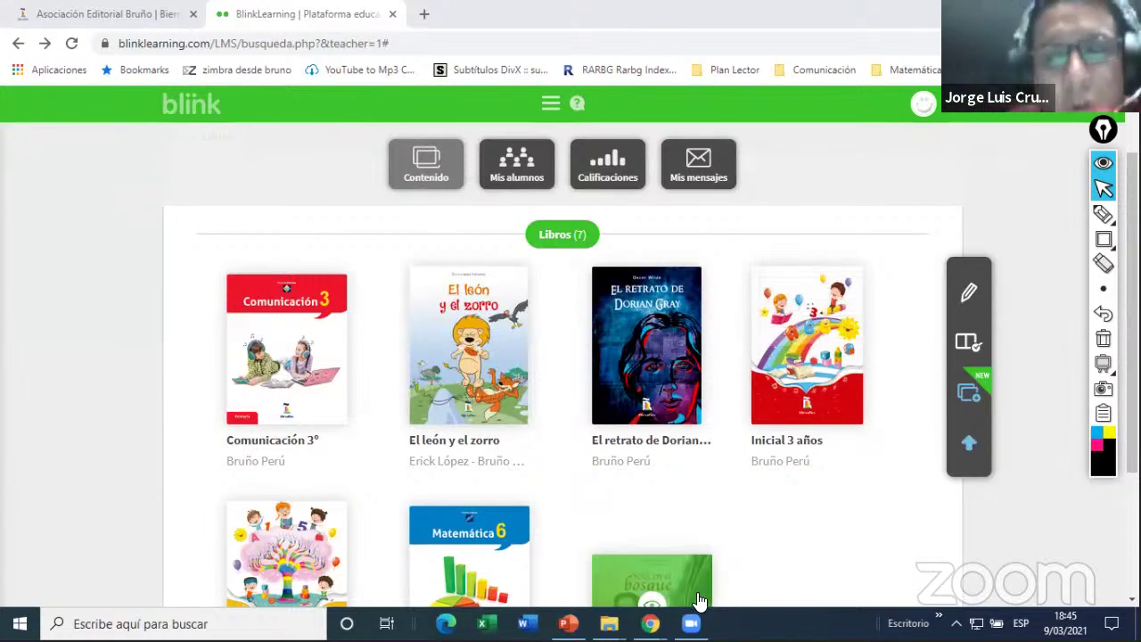
left_click(964, 347)
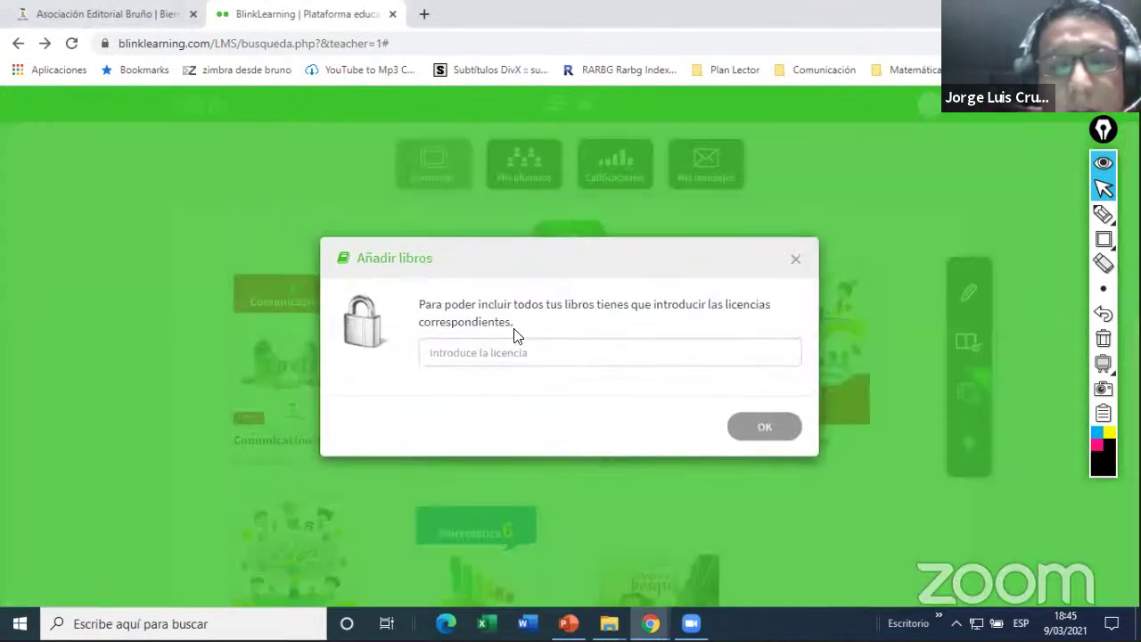
left_click(519, 349)
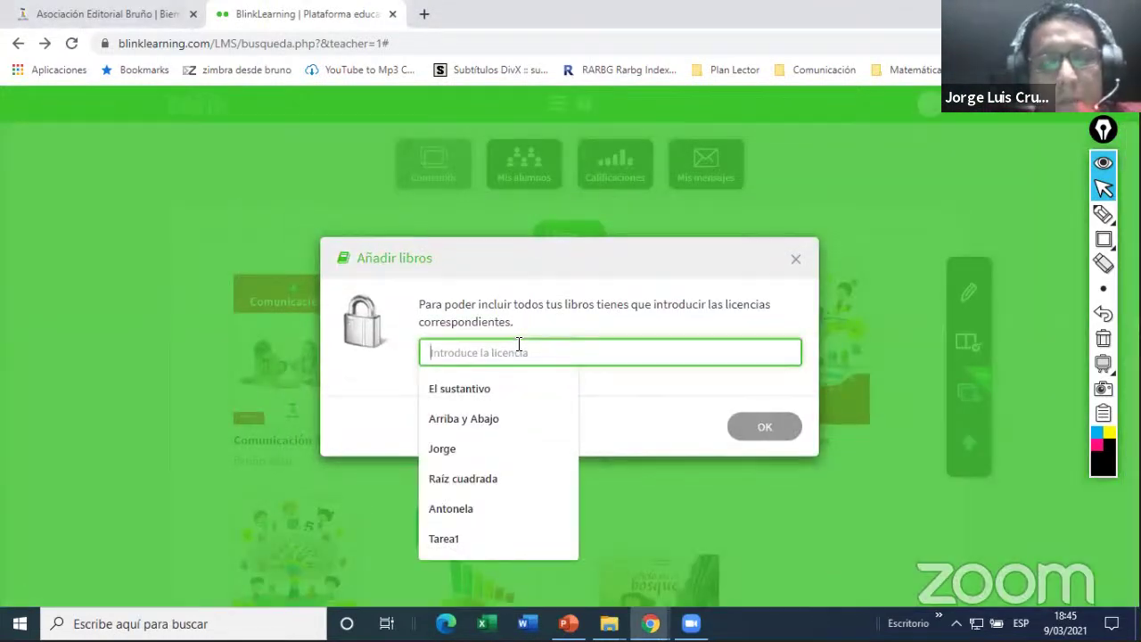
left_click(1104, 214)
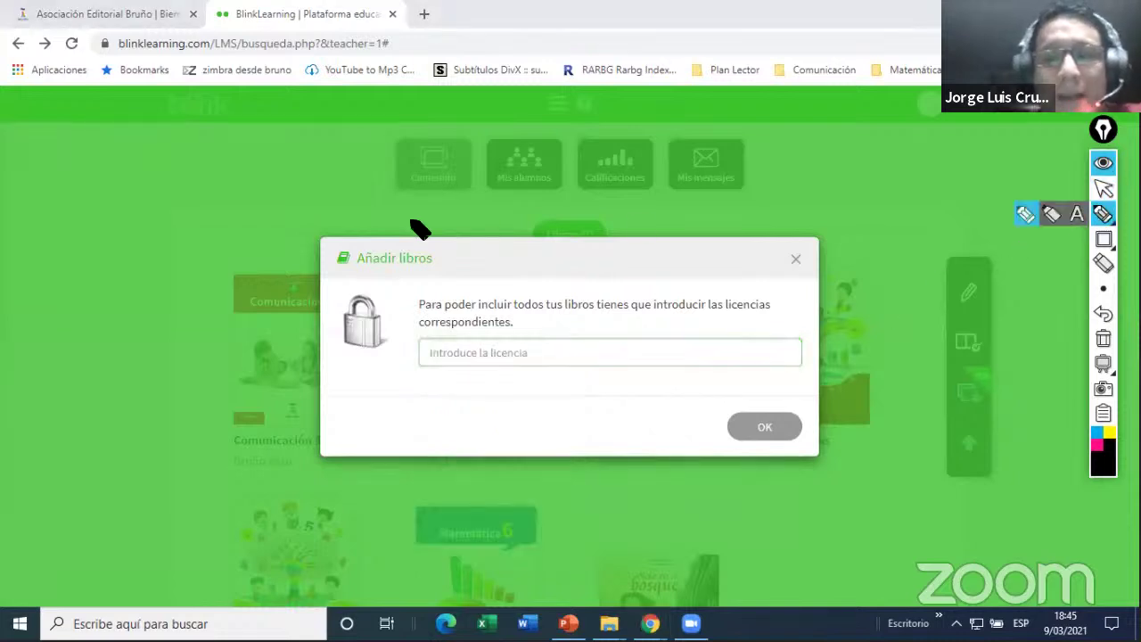
mouse_move(321, 227)
left_mouse_down()
mouse_move(869, 367)
mouse_move(660, 495)
left_mouse_up()
mouse_move(454, 481)
left_mouse_down()
mouse_move(326, 234)
mouse_move(350, 222)
left_mouse_up()
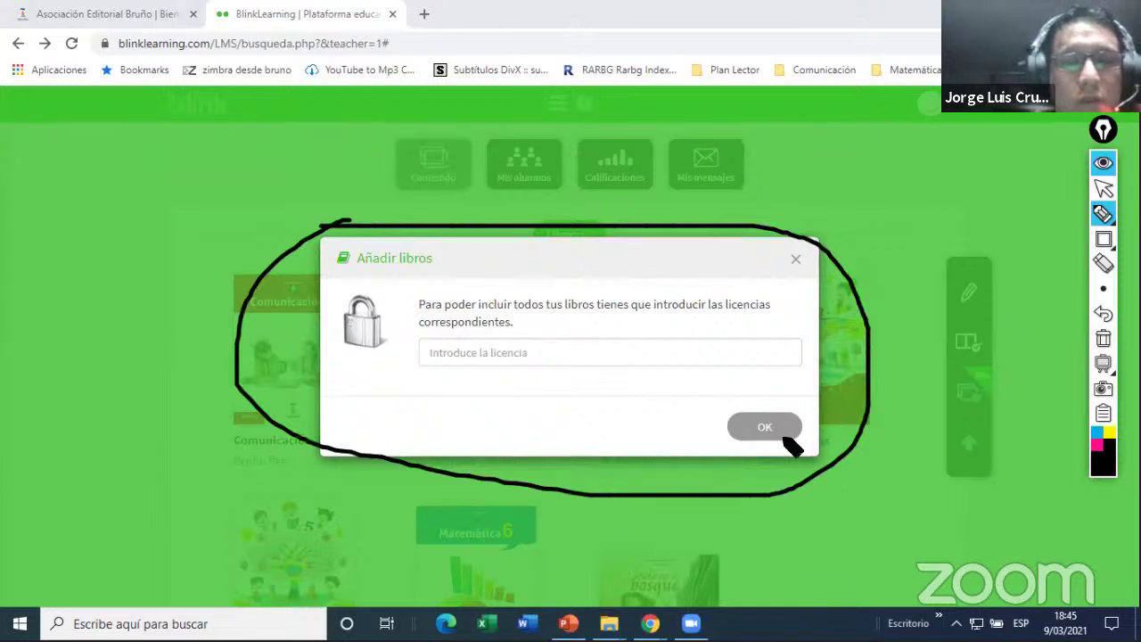
left_click(1104, 363)
left_click(1104, 338)
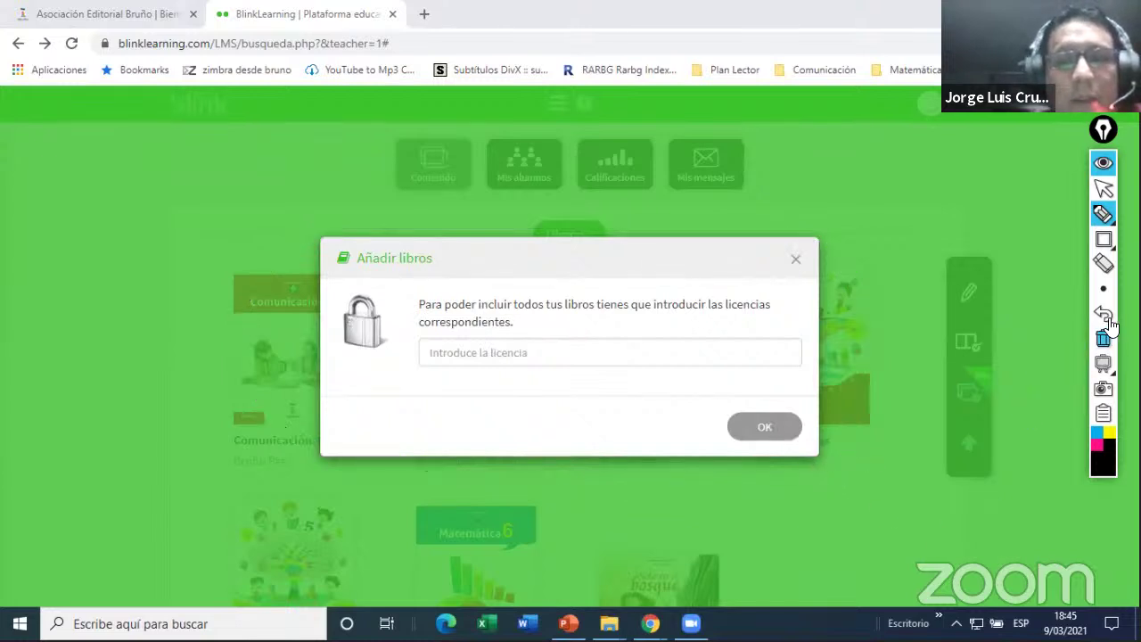
left_click(1104, 189)
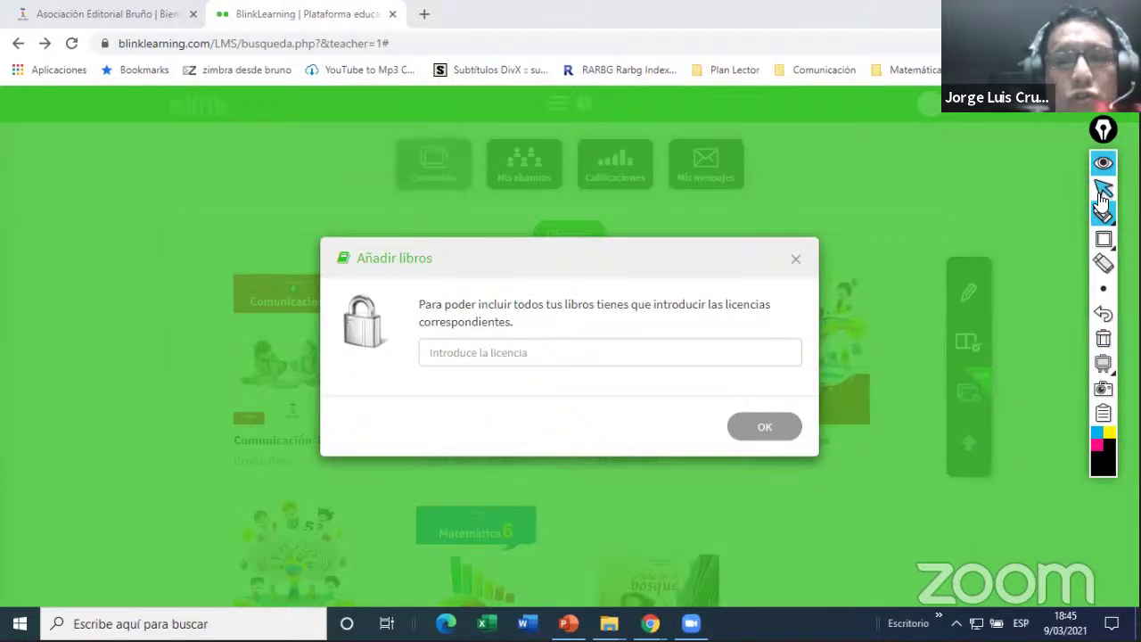
left_click(795, 259)
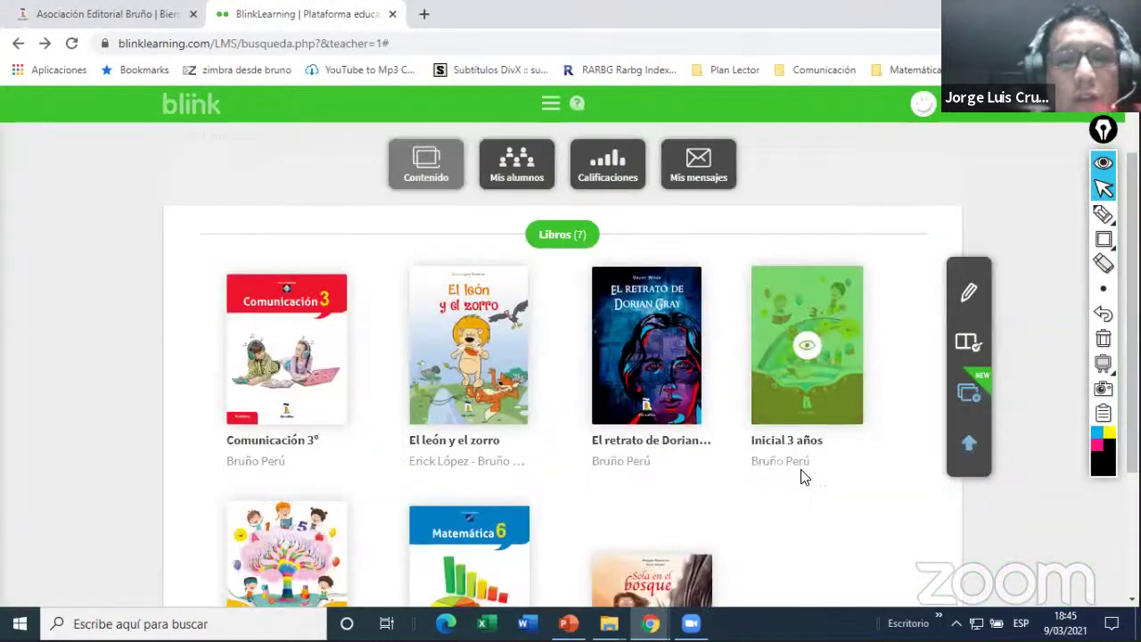
scroll(800, 476, "down", 3)
scroll(799, 476, "up", 5)
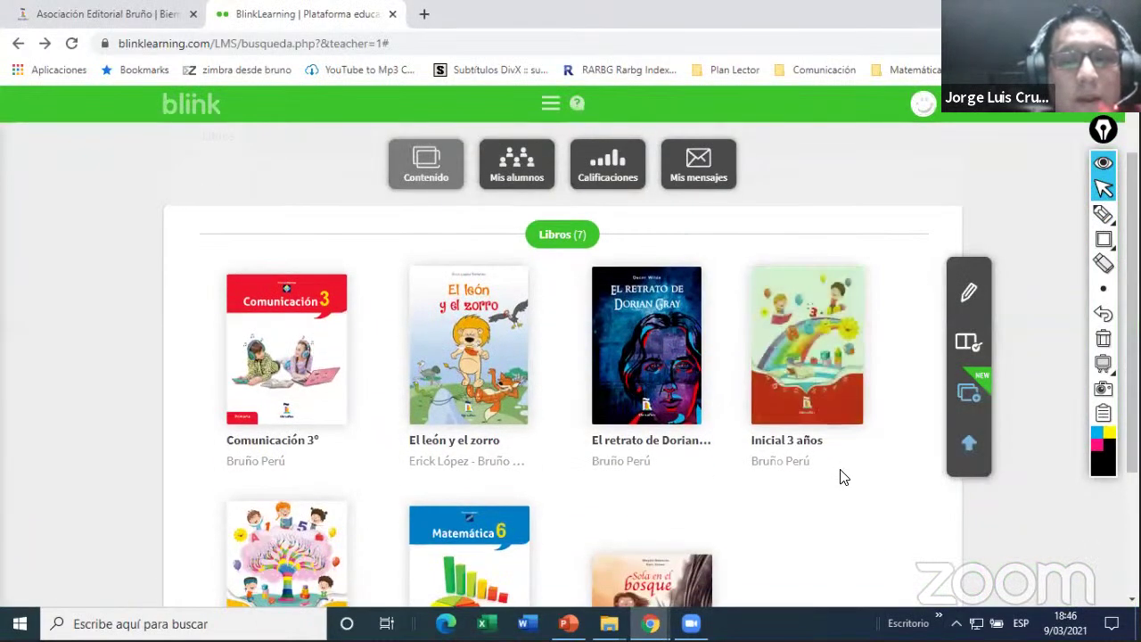
mouse_move(1102, 218)
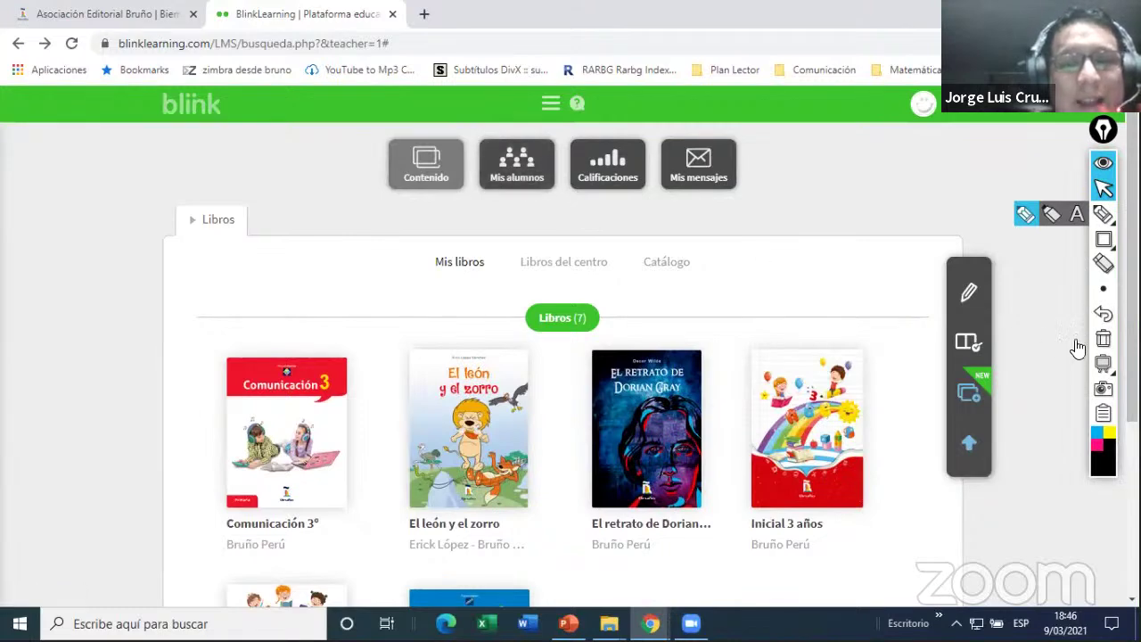
Handwrite and underline the heading 'Crear Clase' on a blank pink whiteboard.
left_click(1103, 363)
left_click(1102, 214)
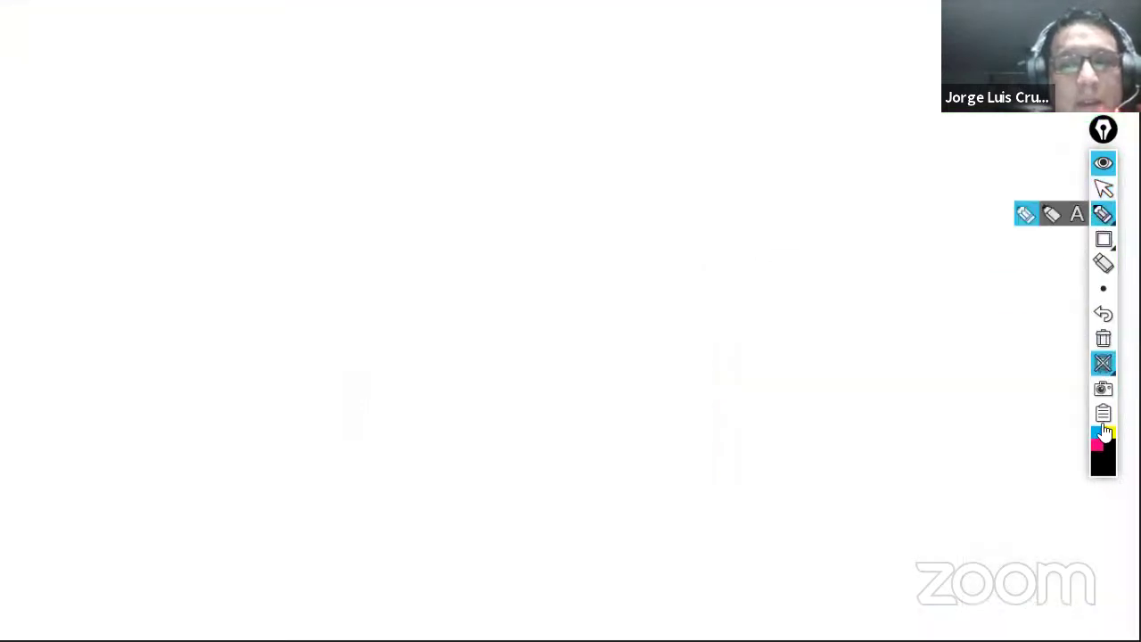
mouse_move(69, 46)
left_mouse_down()
mouse_move(28, 119)
mouse_move(98, 157)
left_mouse_up()
mouse_move(114, 77)
left_mouse_down()
mouse_move(122, 169)
mouse_move(166, 154)
left_mouse_up()
left_click(164, 114)
mouse_move(166, 114)
left_mouse_down()
mouse_move(220, 132)
mouse_move(280, 113)
mouse_move(291, 82)
left_mouse_up()
left_click_drag(412, 47, 430, 143)
left_click_drag(465, 18, 475, 133)
mouse_move(519, 85)
left_mouse_down()
mouse_move(502, 119)
mouse_move(523, 130)
left_mouse_up()
mouse_move(568, 69)
left_mouse_down()
mouse_move(565, 89)
mouse_move(629, 82)
mouse_move(638, 133)
left_mouse_up()
left_click_drag(57, 175, 702, 166)
Write '5A/SC' below the heading, then cross it out.
mouse_move(140, 212)
left_mouse_down()
mouse_move(178, 250)
mouse_move(156, 282)
left_mouse_up()
left_click_drag(140, 210, 185, 208)
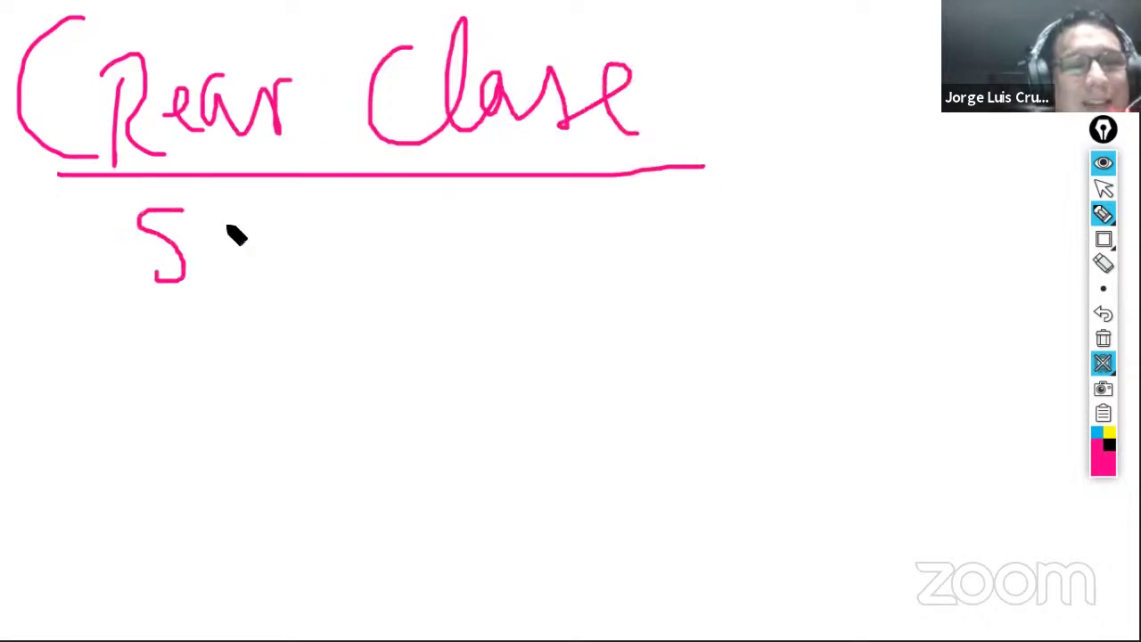
left_click_drag(214, 276, 292, 241)
left_click_drag(317, 195, 292, 310)
left_click_drag(378, 206, 337, 278)
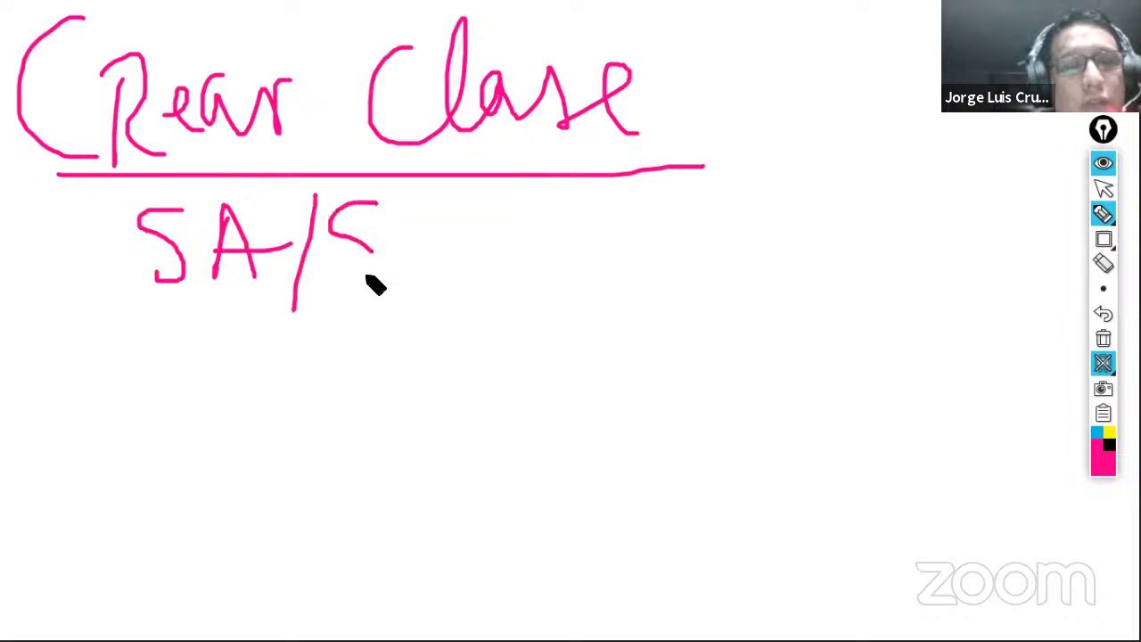
left_click_drag(428, 198, 461, 281)
left_click_drag(121, 210, 531, 327)
left_click_drag(232, 329, 501, 169)
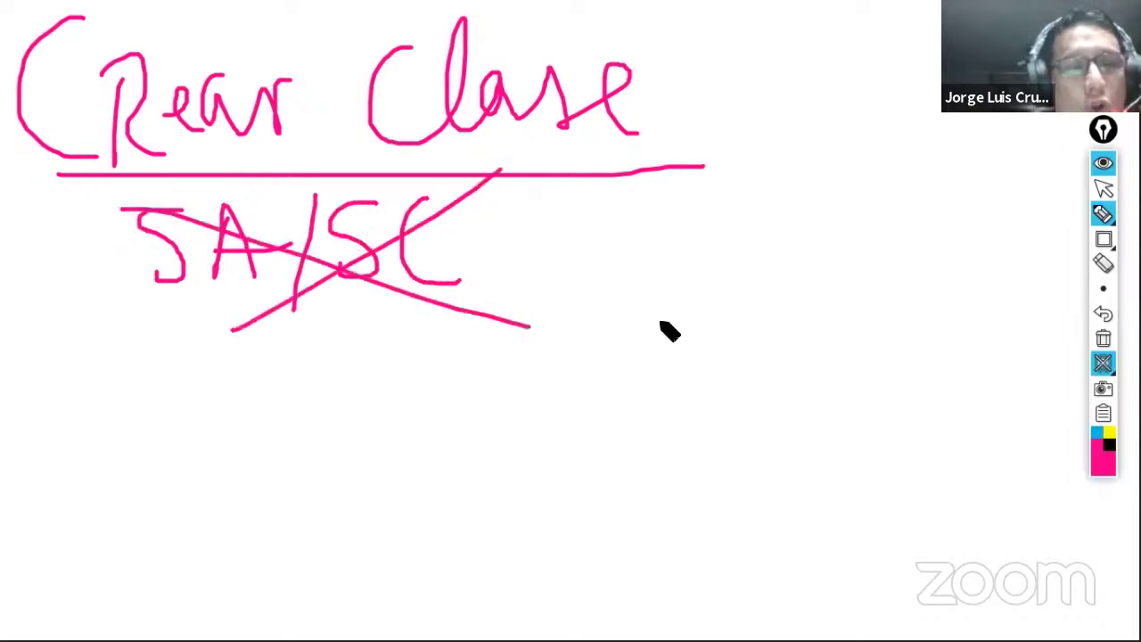
Add '= AULA' beside Crear Clase and underline AULA.
left_click_drag(700, 92, 759, 88)
mouse_move(685, 143)
left_mouse_down()
mouse_move(775, 138)
mouse_move(853, 165)
left_mouse_up()
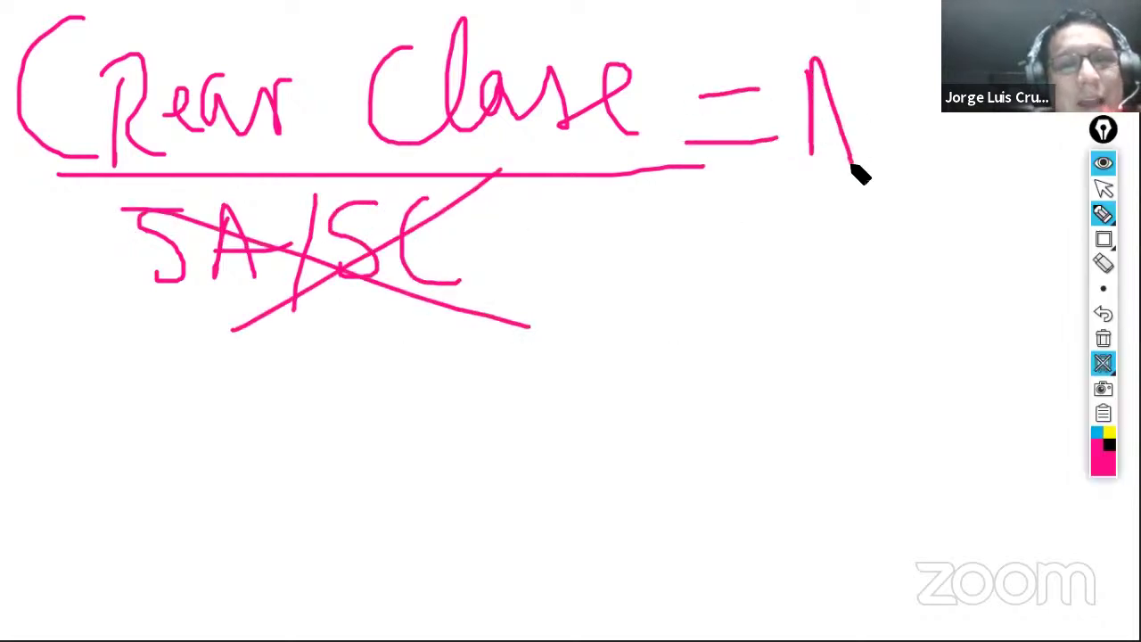
mouse_move(790, 134)
left_mouse_down()
mouse_move(842, 121)
mouse_move(907, 82)
left_mouse_up()
left_click_drag(929, 21, 933, 189)
mouse_move(948, 143)
left_mouse_down()
mouse_move(993, 144)
mouse_move(990, 125)
left_mouse_up()
left_click_drag(818, 189, 973, 181)
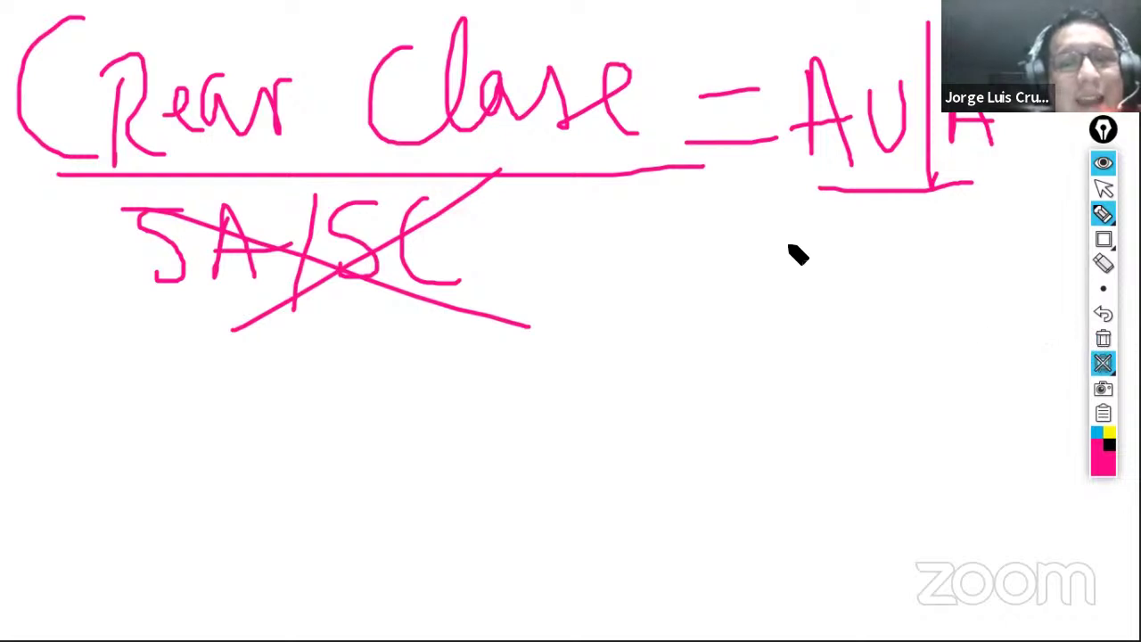
Write and underline 'Titulo' under AULA, then wipe and hide the whiteboard.
left_click_drag(746, 257, 788, 374)
left_click_drag(801, 310, 818, 355)
left_click_drag(830, 252, 800, 308)
left_click_drag(864, 238, 855, 377)
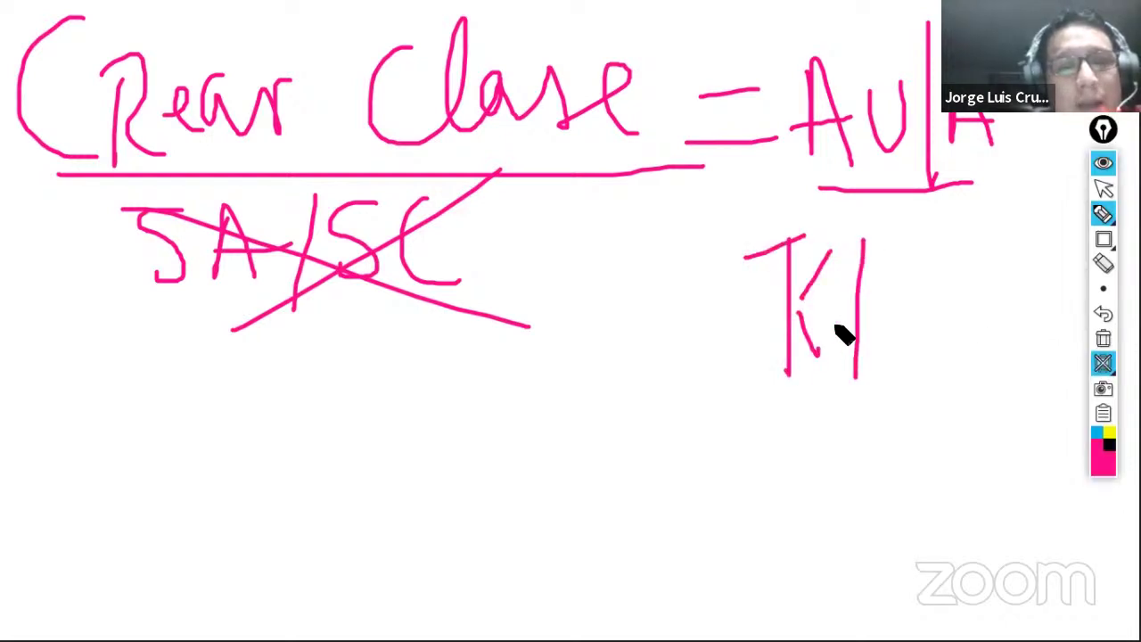
left_click_drag(836, 328, 891, 300)
mouse_move(891, 313)
left_mouse_down()
mouse_move(887, 344)
mouse_move(929, 353)
left_mouse_up()
left_click_drag(961, 271, 966, 365)
mouse_move(991, 300)
left_mouse_down()
mouse_move(995, 347)
mouse_move(999, 305)
left_mouse_up()
left_click_drag(774, 418, 1045, 398)
left_click(1102, 340)
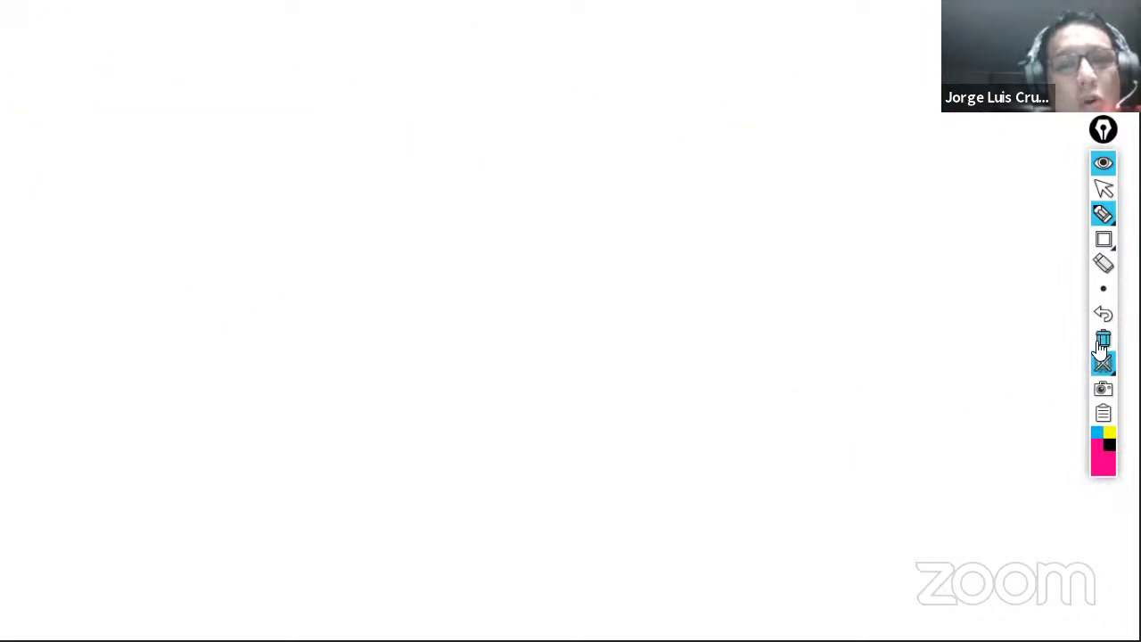
left_click(1102, 189)
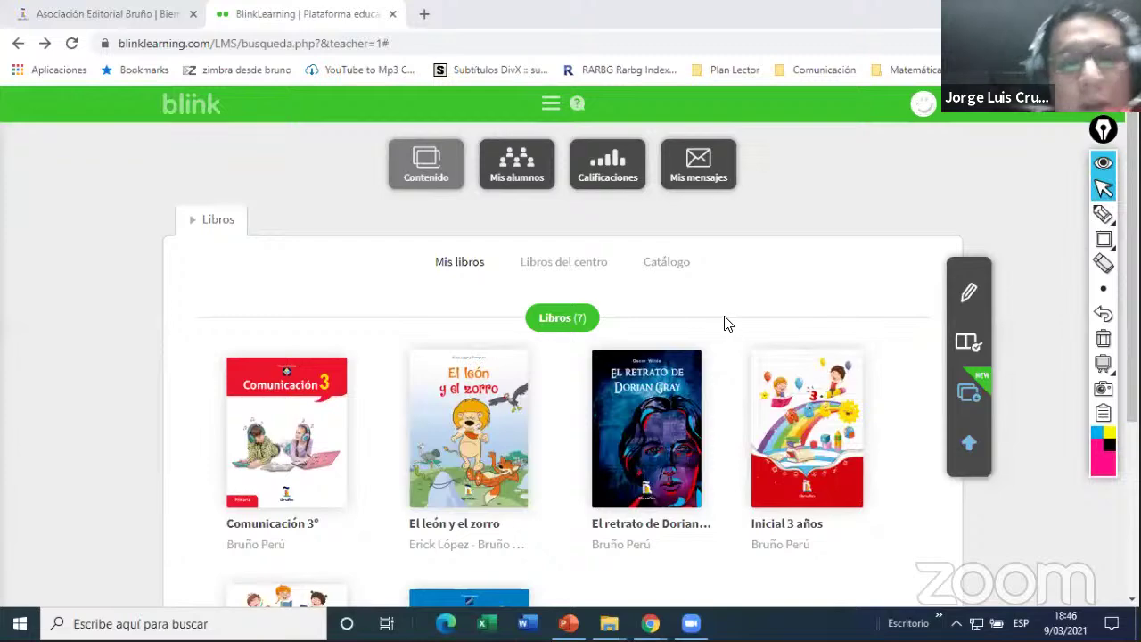
Open Mis alumnos to show the Inicial 3 años class with its 7 students.
scroll(725, 323, "down", 1)
scroll(725, 324, "up", 1)
mouse_move(1103, 218)
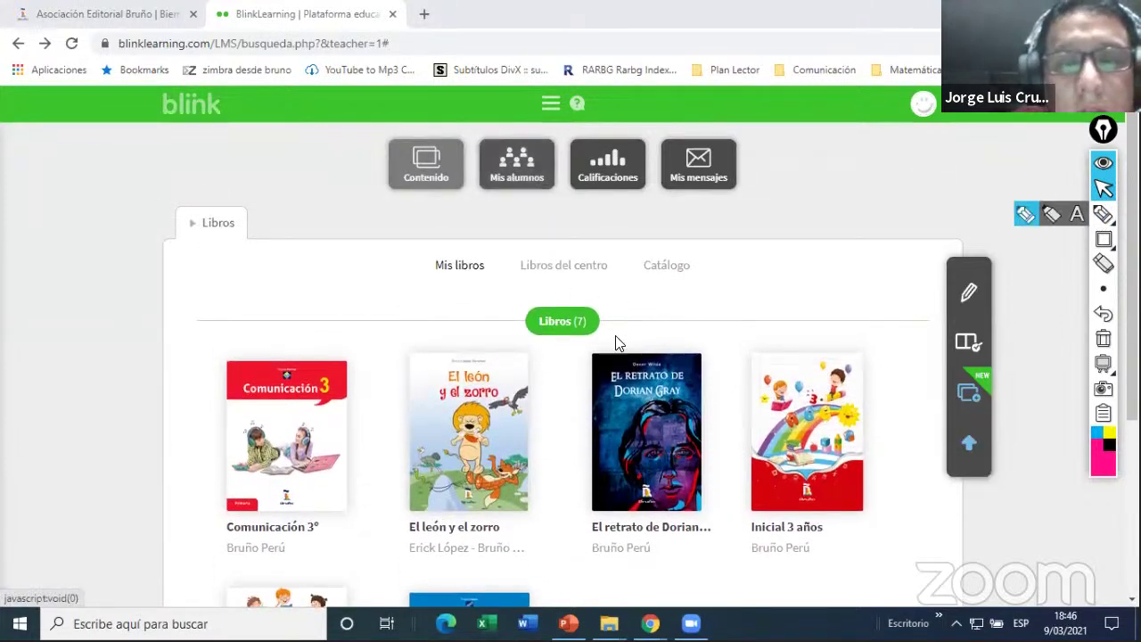
scroll(616, 338, "down", 2)
scroll(550, 285, "up", 2)
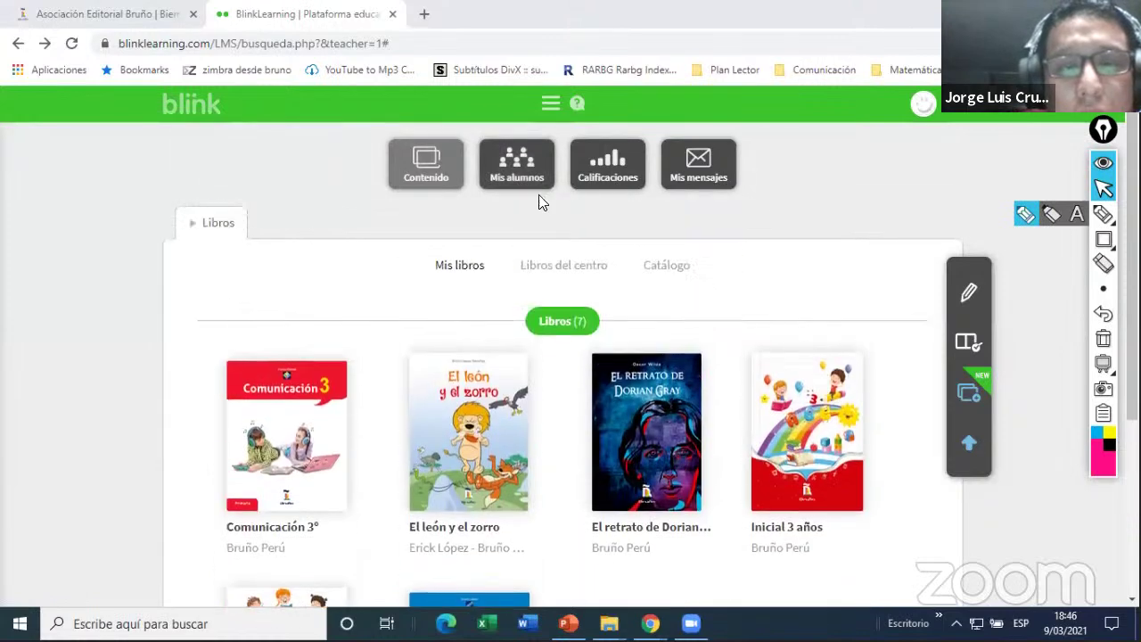
left_click(535, 192)
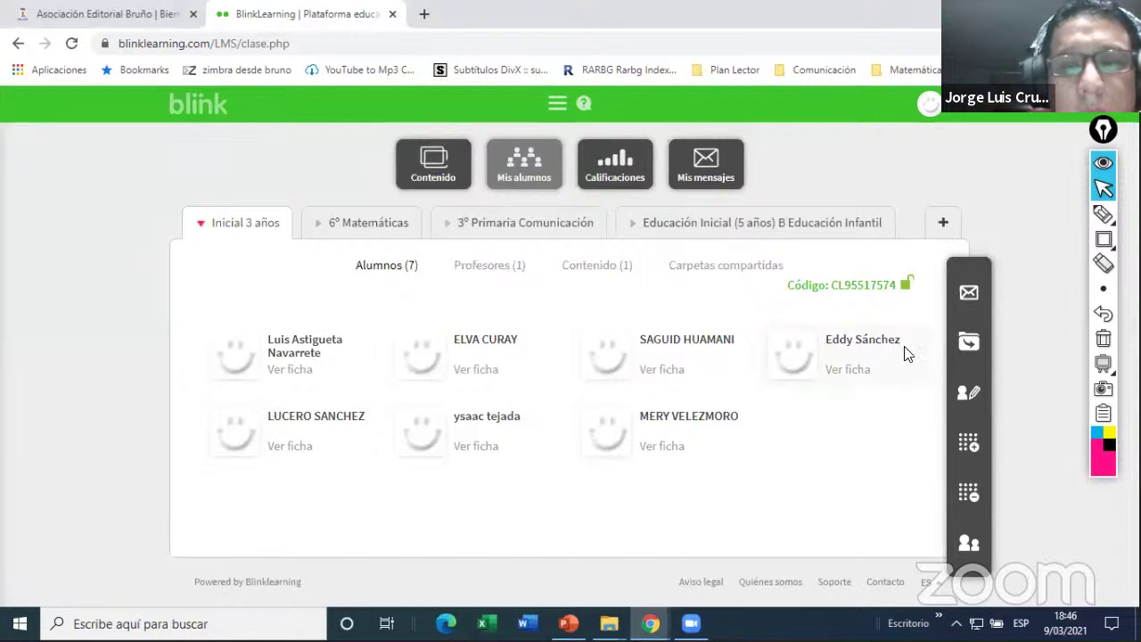
Circle the class tools and draw pen arrows explaining messages, Deberes and editing.
left_click(1103, 214)
mouse_move(933, 246)
left_mouse_down()
mouse_move(1051, 527)
mouse_move(936, 603)
mouse_move(943, 264)
mouse_move(932, 249)
left_mouse_up()
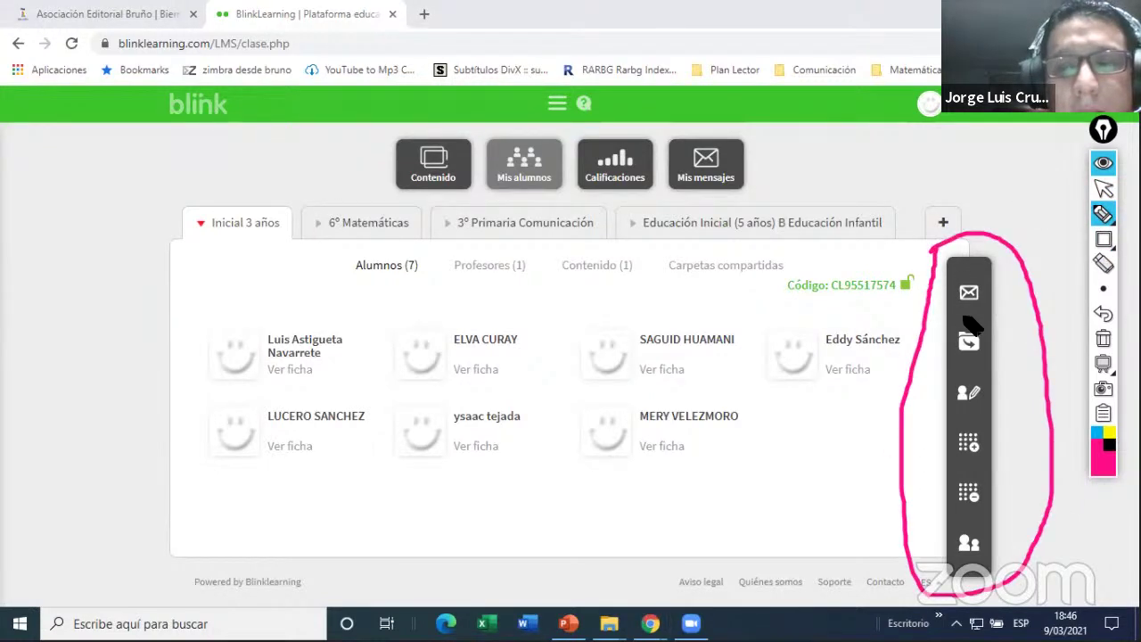
mouse_move(986, 289)
left_mouse_down()
mouse_move(769, 152)
mouse_move(785, 183)
left_mouse_up()
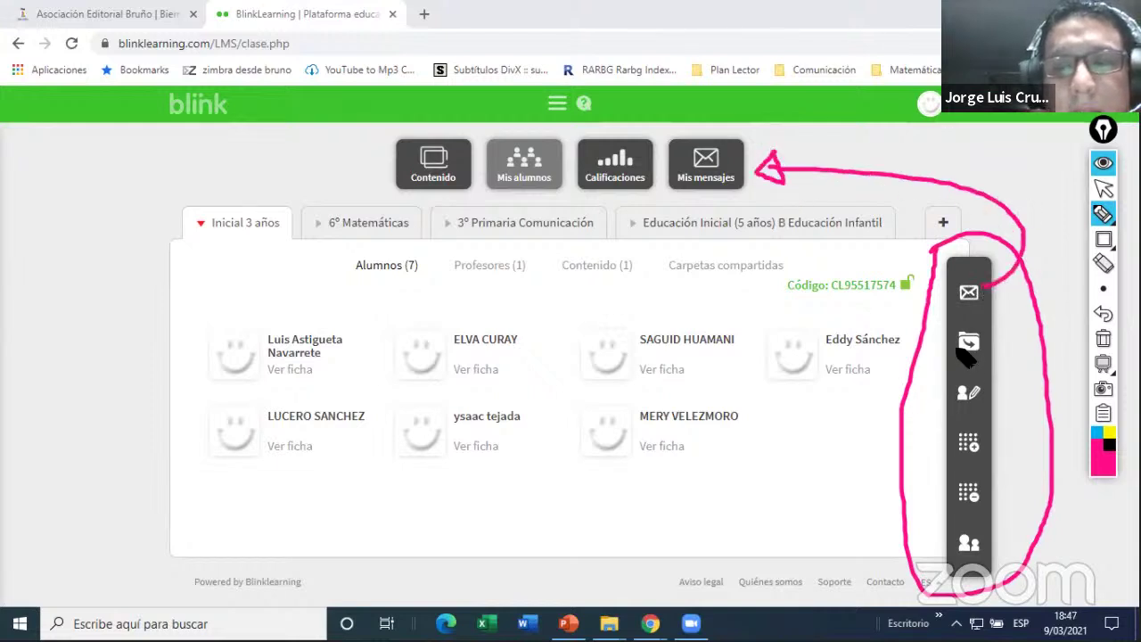
mouse_move(963, 347)
left_mouse_down()
mouse_move(739, 348)
mouse_move(655, 323)
mouse_move(692, 312)
left_mouse_up()
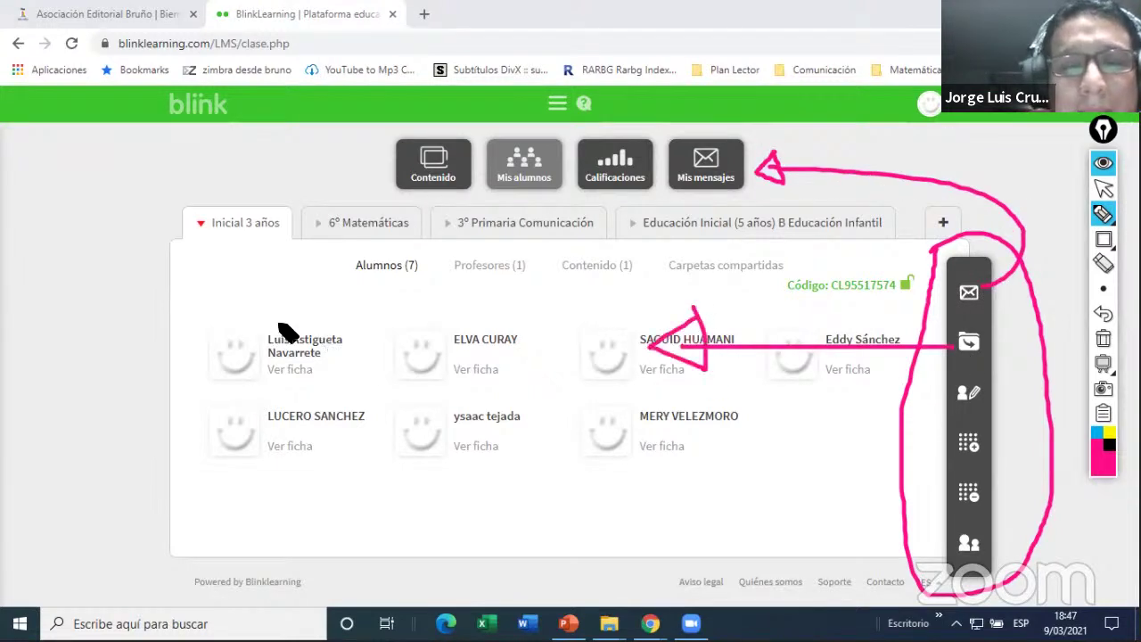
mouse_move(294, 321)
left_mouse_down()
mouse_move(364, 362)
mouse_move(477, 316)
mouse_move(564, 305)
mouse_move(604, 333)
left_mouse_up()
left_click_drag(673, 354, 401, 431)
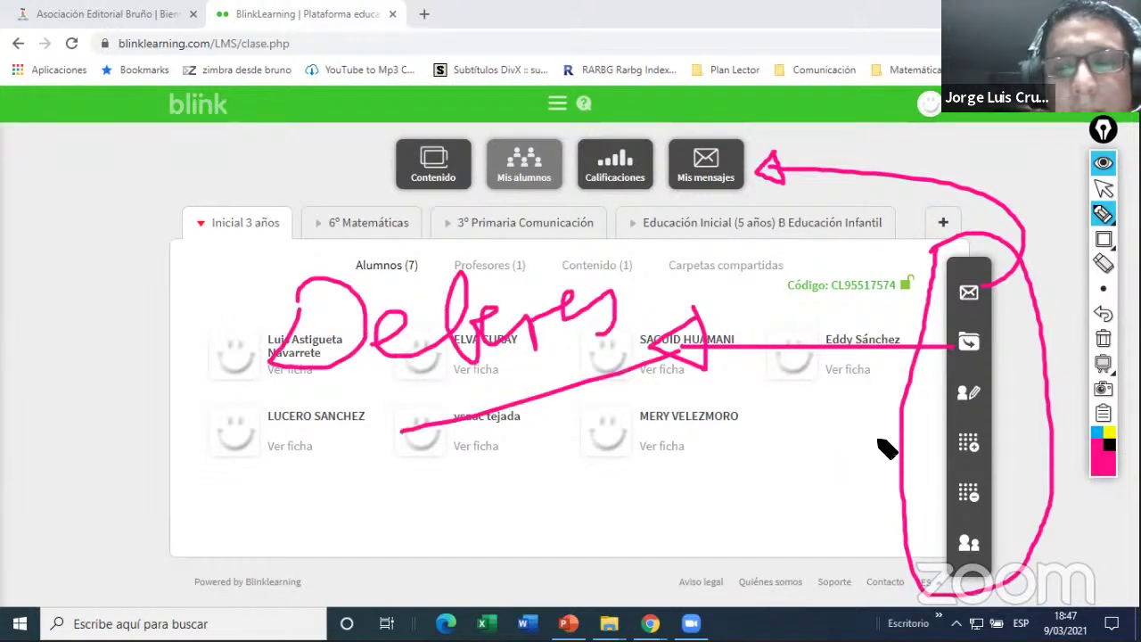
mouse_move(936, 398)
left_mouse_down()
mouse_move(765, 428)
mouse_move(764, 448)
mouse_move(749, 392)
left_mouse_up()
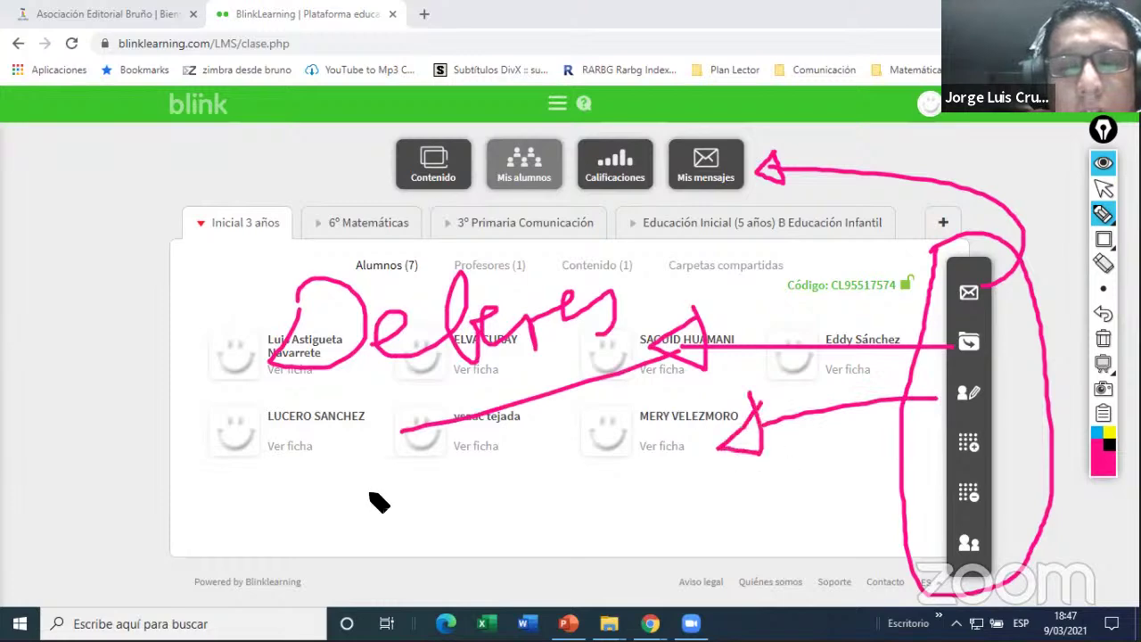
mouse_move(376, 468)
left_mouse_down()
mouse_move(376, 507)
mouse_move(466, 466)
mouse_move(486, 486)
mouse_move(499, 433)
mouse_move(547, 453)
mouse_move(550, 472)
mouse_move(624, 417)
left_mouse_up()
Label the Editar and Nueva clase tools, clear the notes, and open Nueva clase.
mouse_move(952, 455)
left_mouse_down()
mouse_move(802, 522)
mouse_move(790, 543)
mouse_move(784, 494)
left_mouse_up()
mouse_move(408, 588)
left_mouse_down()
mouse_move(408, 557)
mouse_move(464, 528)
mouse_move(504, 565)
mouse_move(540, 522)
mouse_move(623, 503)
mouse_move(664, 527)
mouse_move(658, 595)
mouse_move(701, 591)
left_mouse_up()
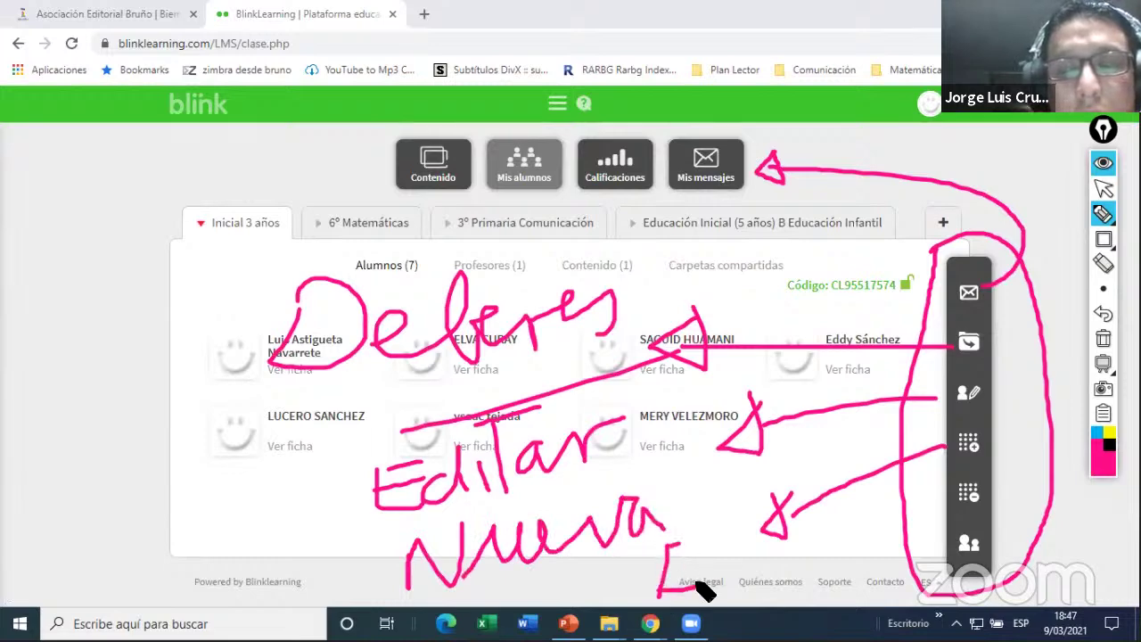
left_click_drag(683, 531, 690, 612)
mouse_move(704, 566)
left_mouse_down()
mouse_move(704, 588)
mouse_move(723, 547)
mouse_move(757, 586)
left_mouse_up()
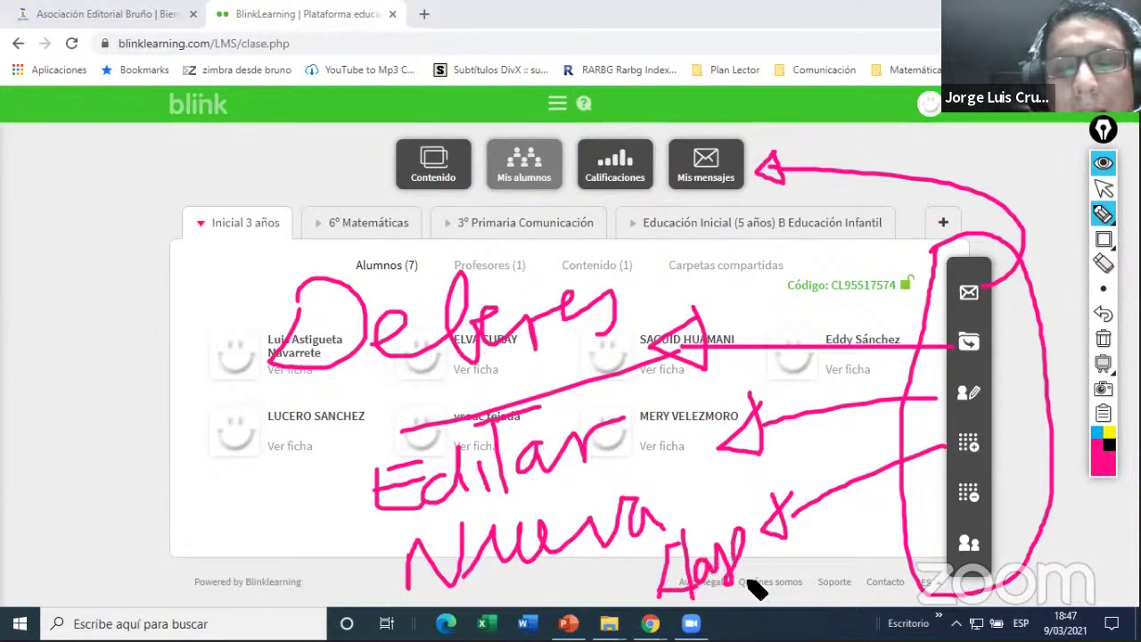
left_click(1103, 339)
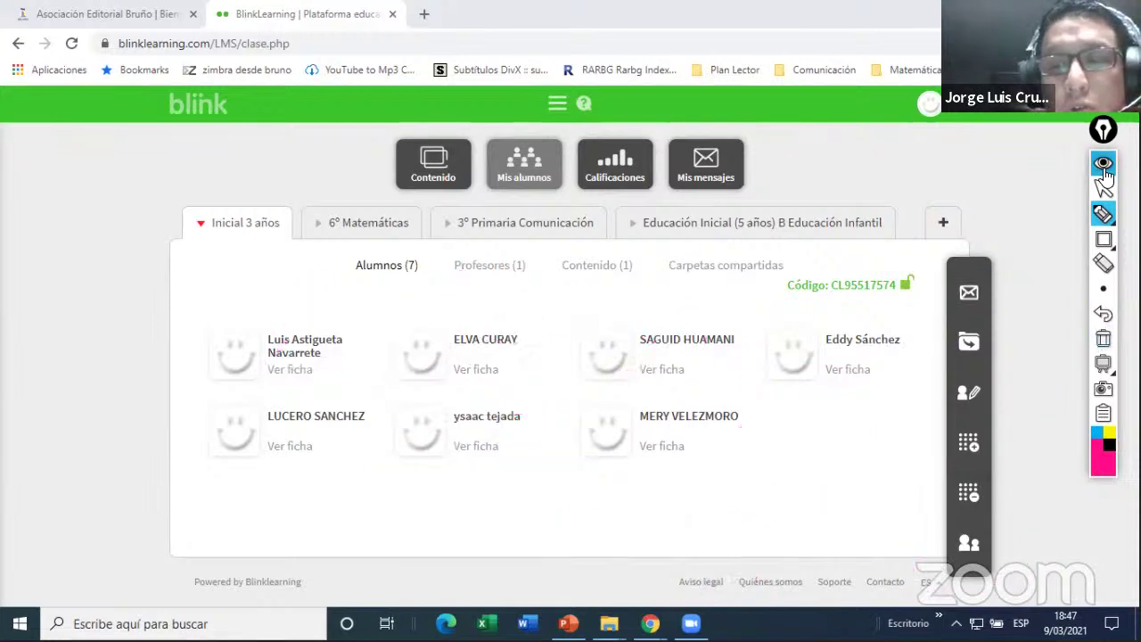
left_click(1103, 187)
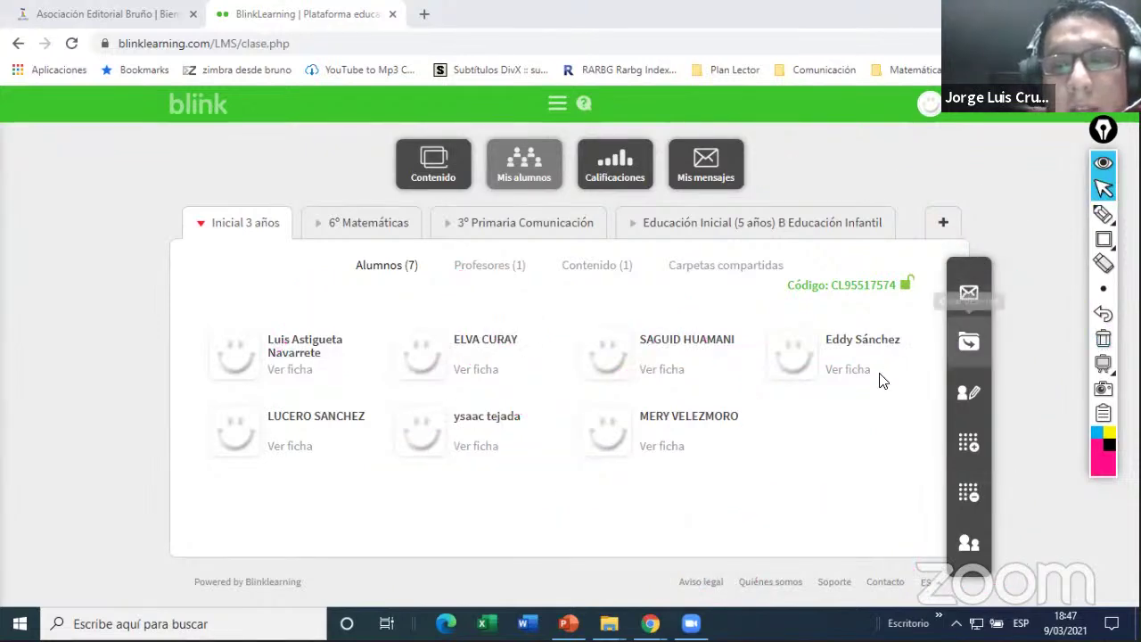
left_click(973, 444)
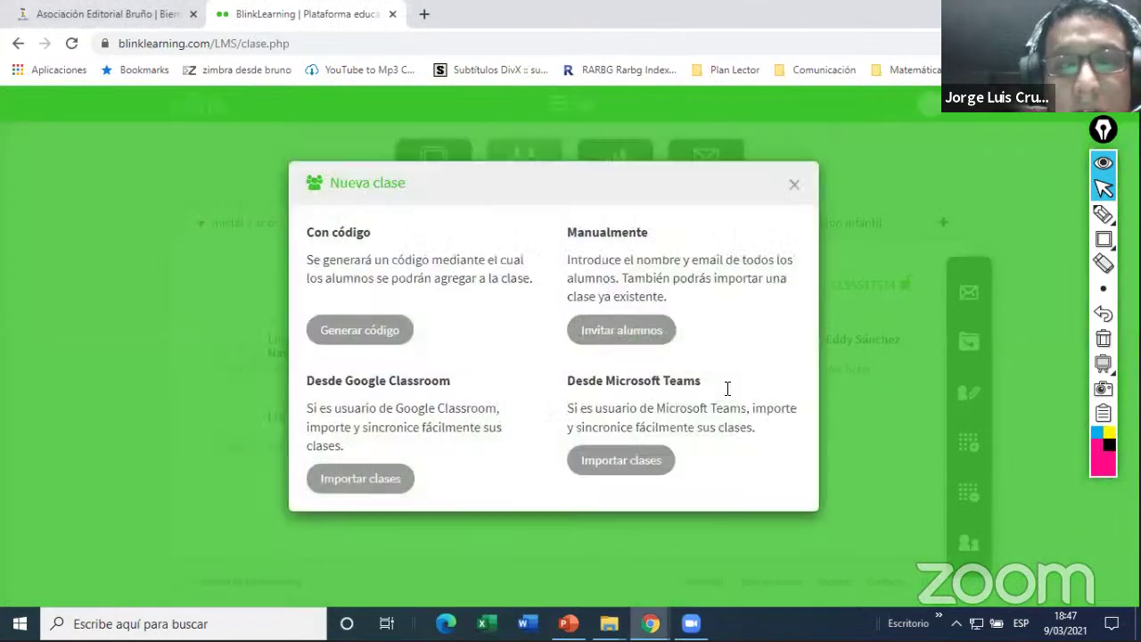
Set the annotation pen to red freehand with a thicker stroke.
left_click(1103, 472)
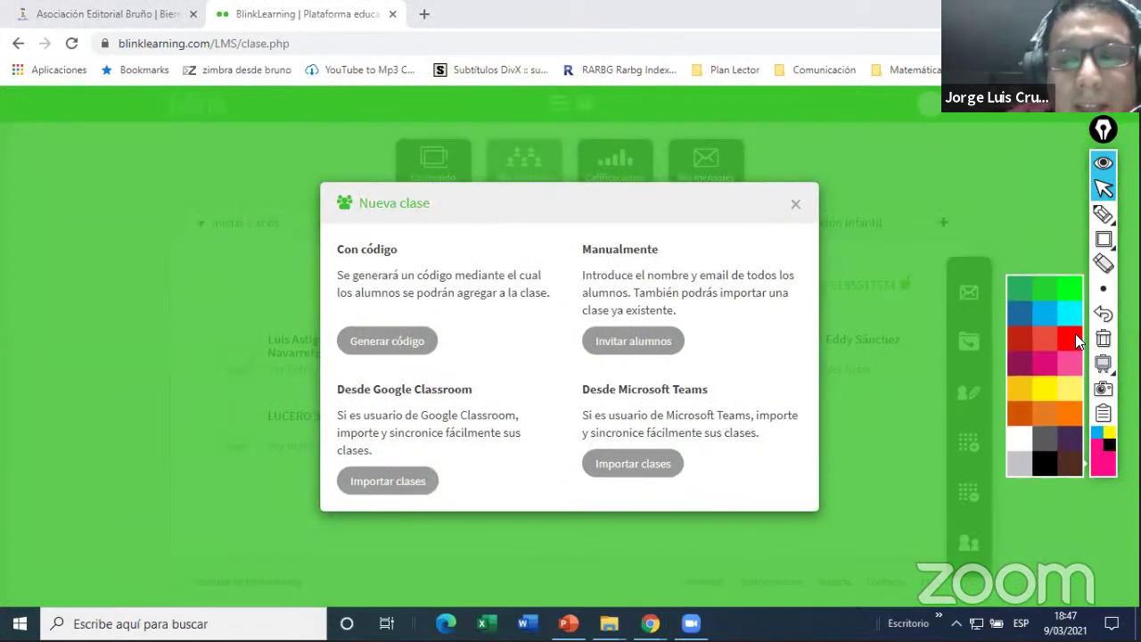
left_click(1072, 337)
left_click(1103, 214)
left_click(1014, 238)
left_click(591, 316)
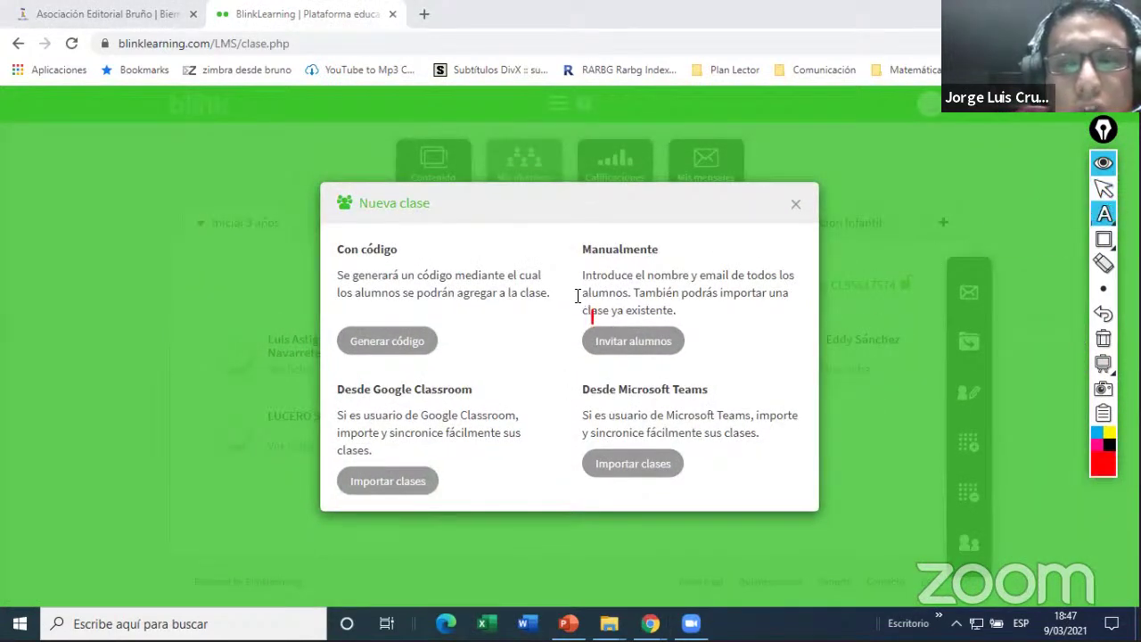
left_click(1104, 214)
left_click(1029, 214)
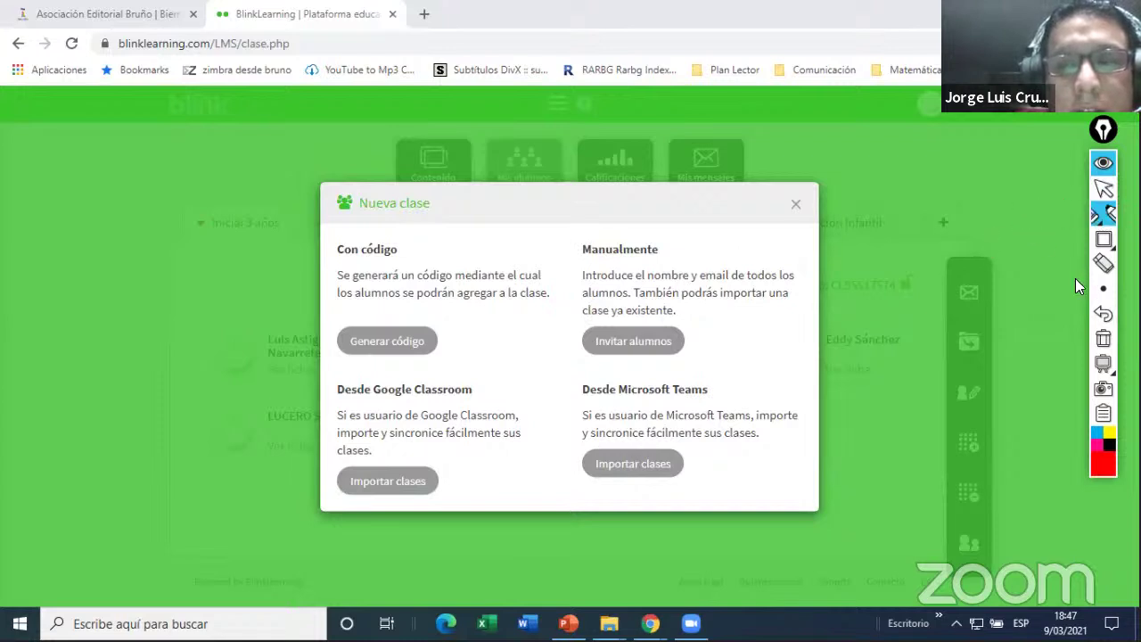
left_click(1103, 288)
left_click(1025, 288)
Cross out the Manualmente, Teams and Classroom options, box Con código, clear, and generate a code.
left_click_drag(615, 239, 776, 360)
mouse_move(734, 240)
left_mouse_down()
mouse_move(657, 344)
mouse_move(638, 352)
left_mouse_up()
left_click_drag(590, 403, 776, 517)
left_click_drag(811, 352, 637, 495)
left_click_drag(285, 401, 509, 490)
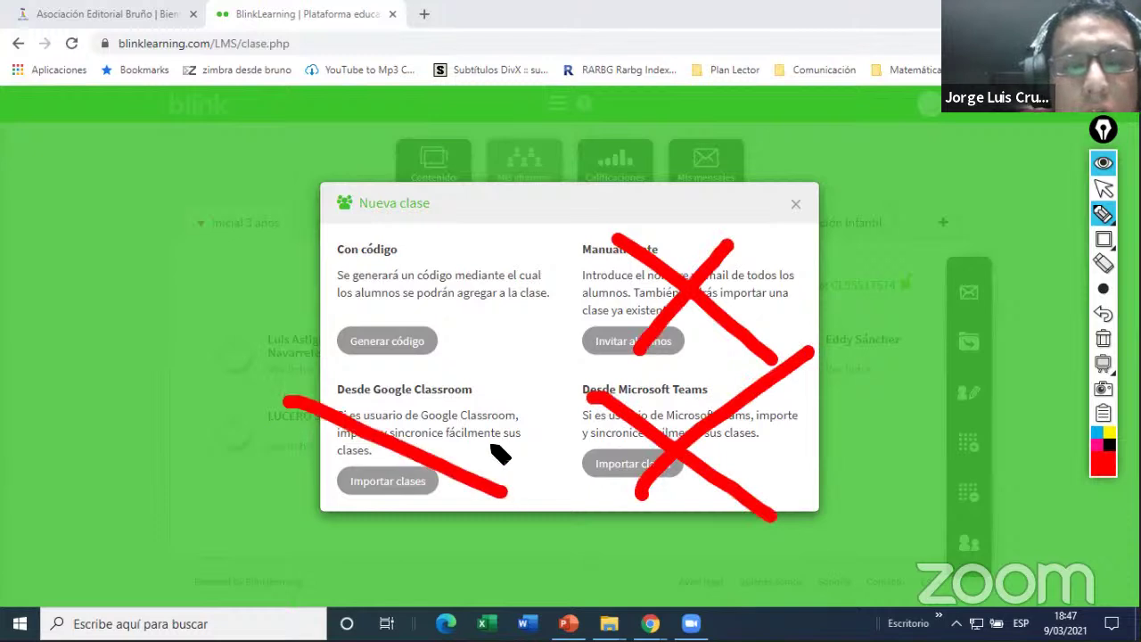
left_click_drag(502, 392, 395, 536)
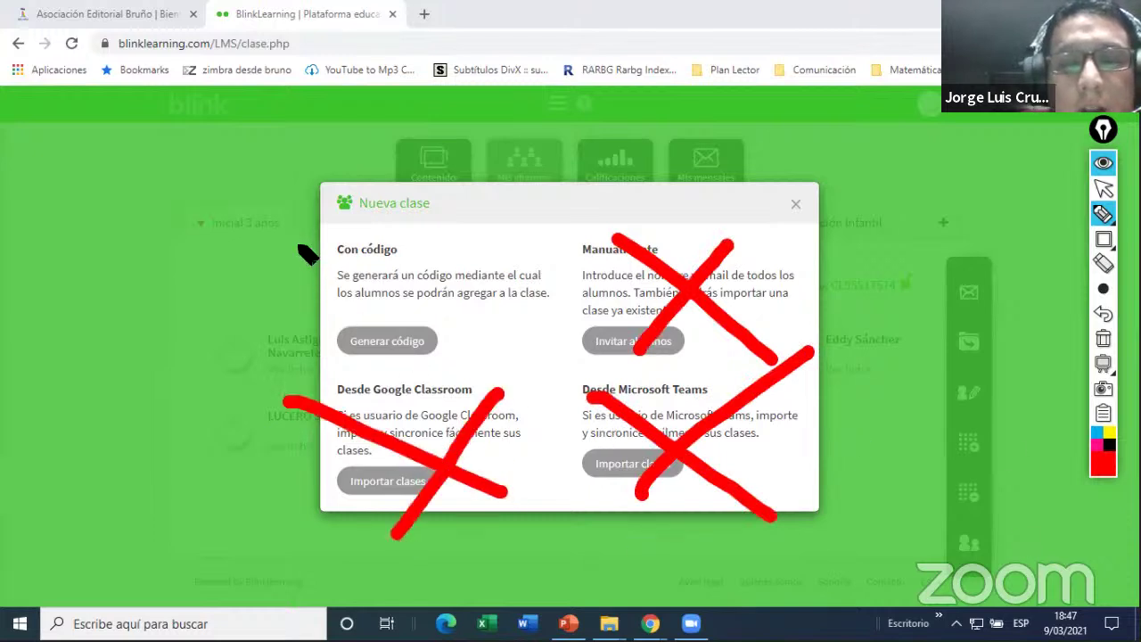
mouse_move(297, 235)
left_mouse_down()
mouse_move(341, 382)
mouse_move(589, 339)
mouse_move(536, 228)
mouse_move(297, 233)
left_mouse_up()
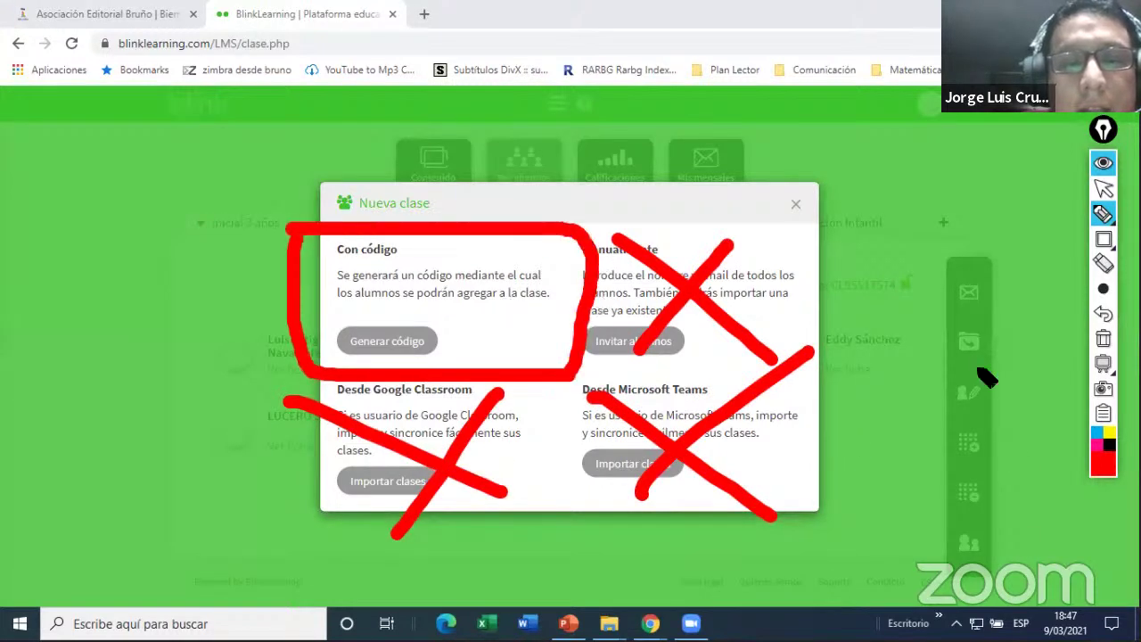
left_click(1103, 338)
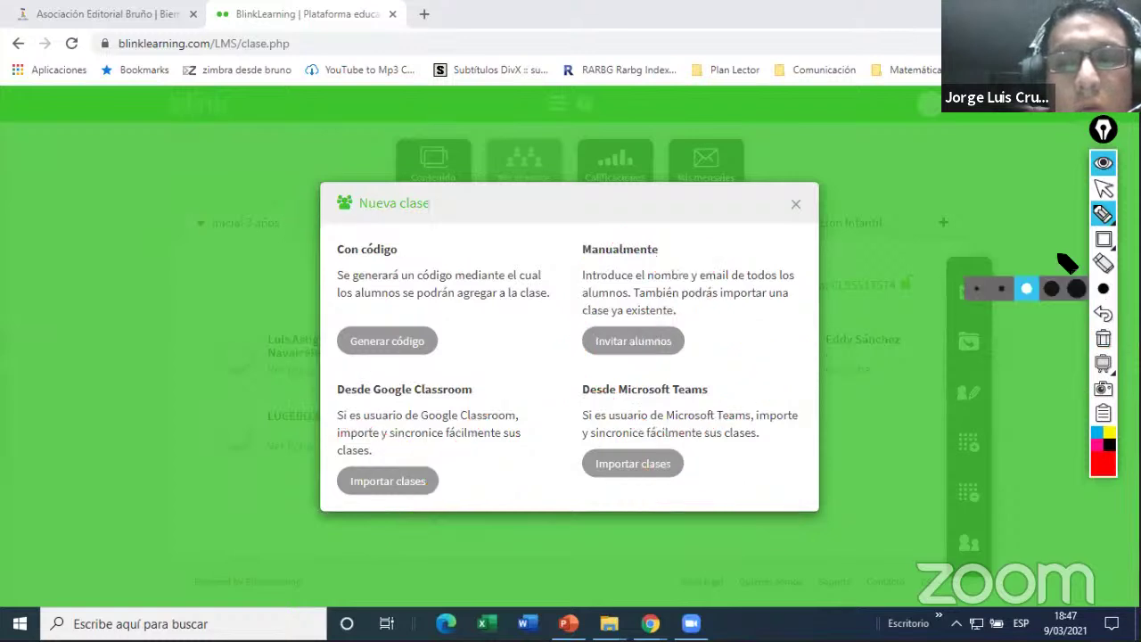
left_click(1104, 188)
left_click(403, 342)
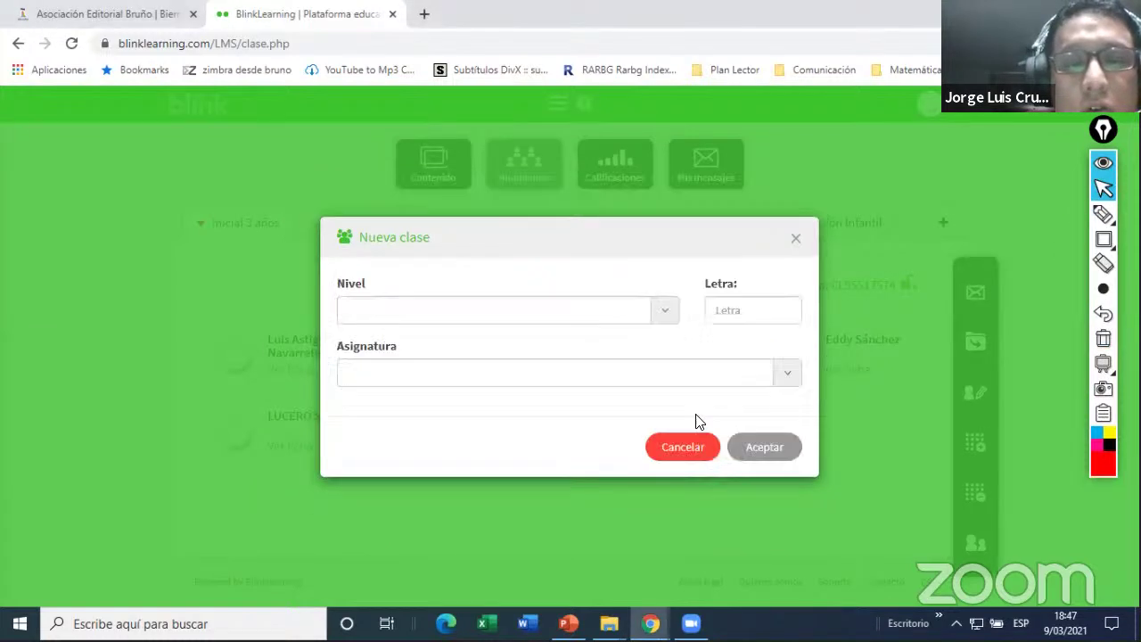
Set the class level to 4º Primaria and the letter to B.
left_click(664, 310)
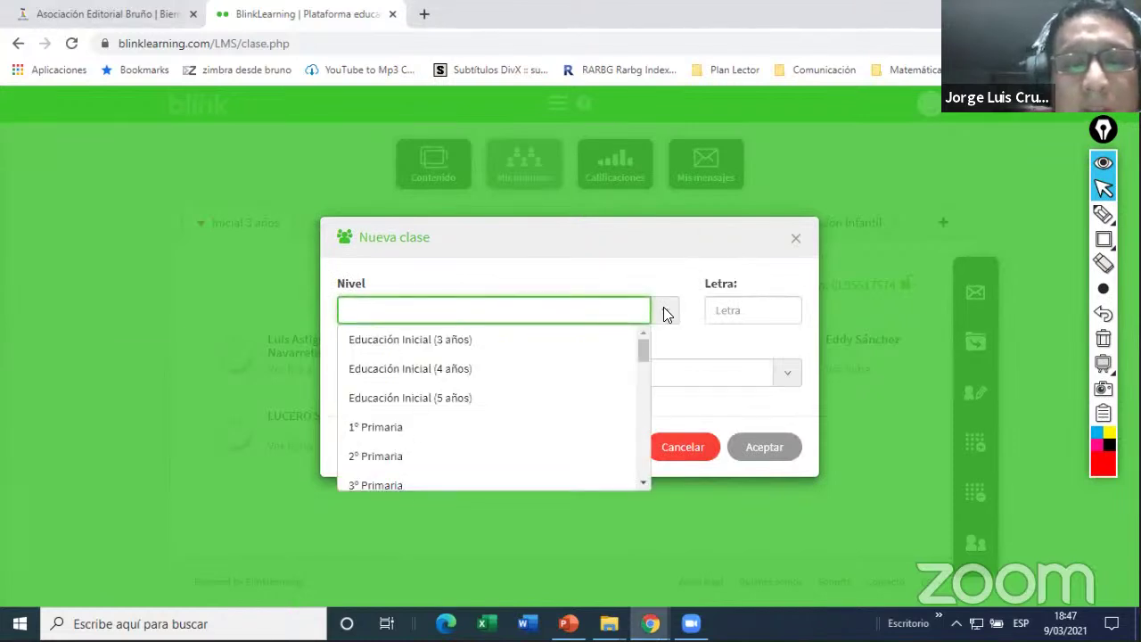
left_click_drag(645, 344, 645, 357)
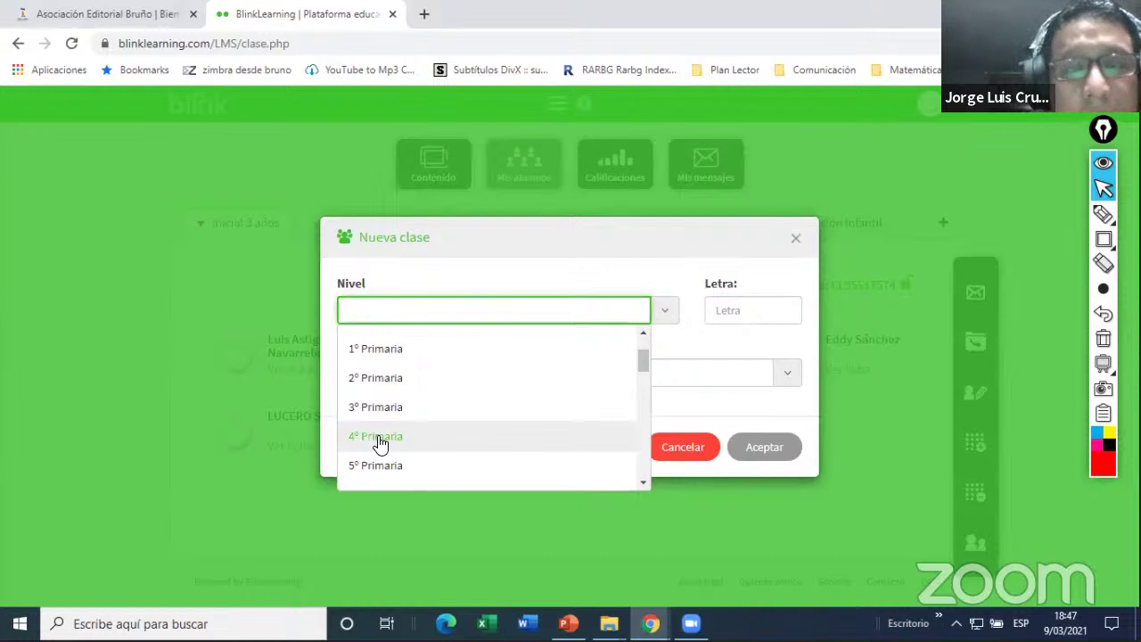
left_click(380, 438)
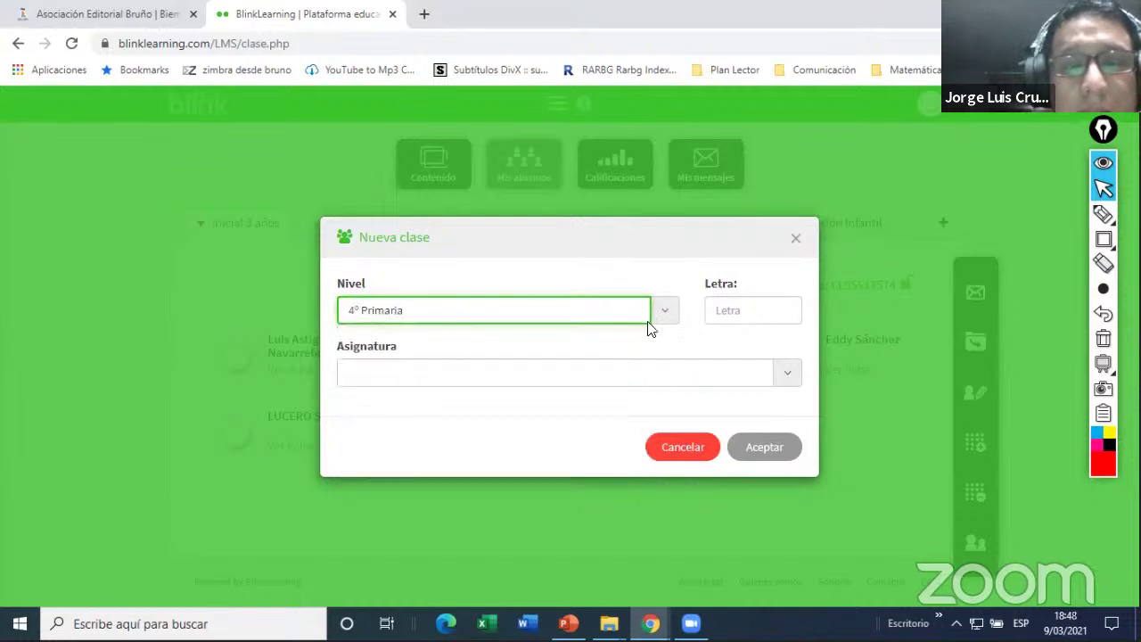
left_click(726, 311)
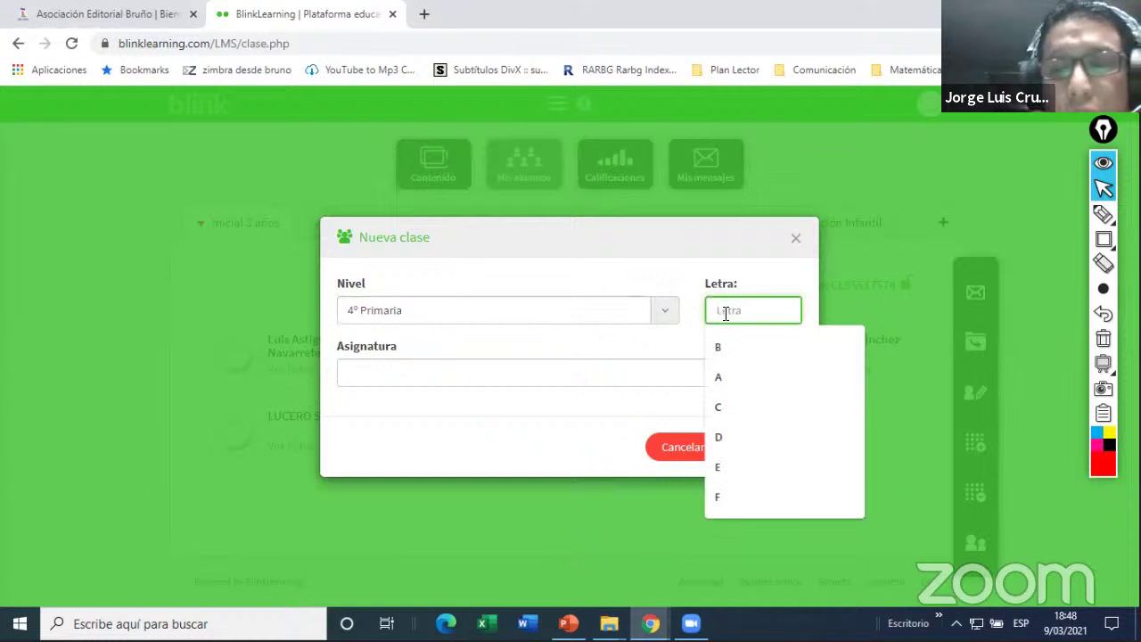
left_click(741, 353)
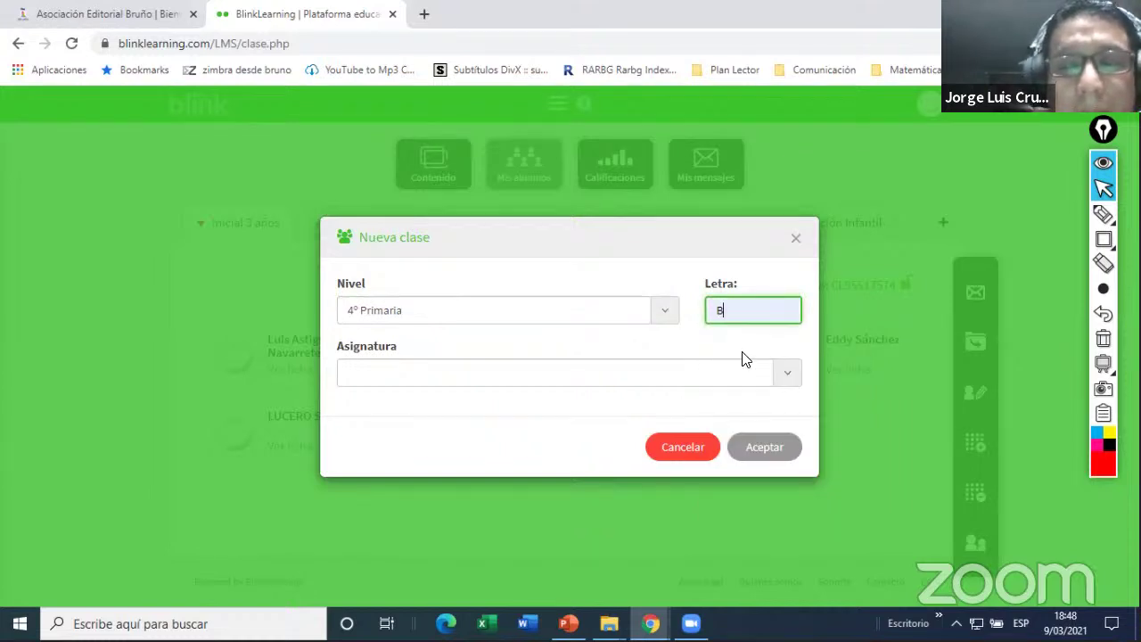
Choose Literatura Infantil from the Asignatura list.
left_click(780, 378)
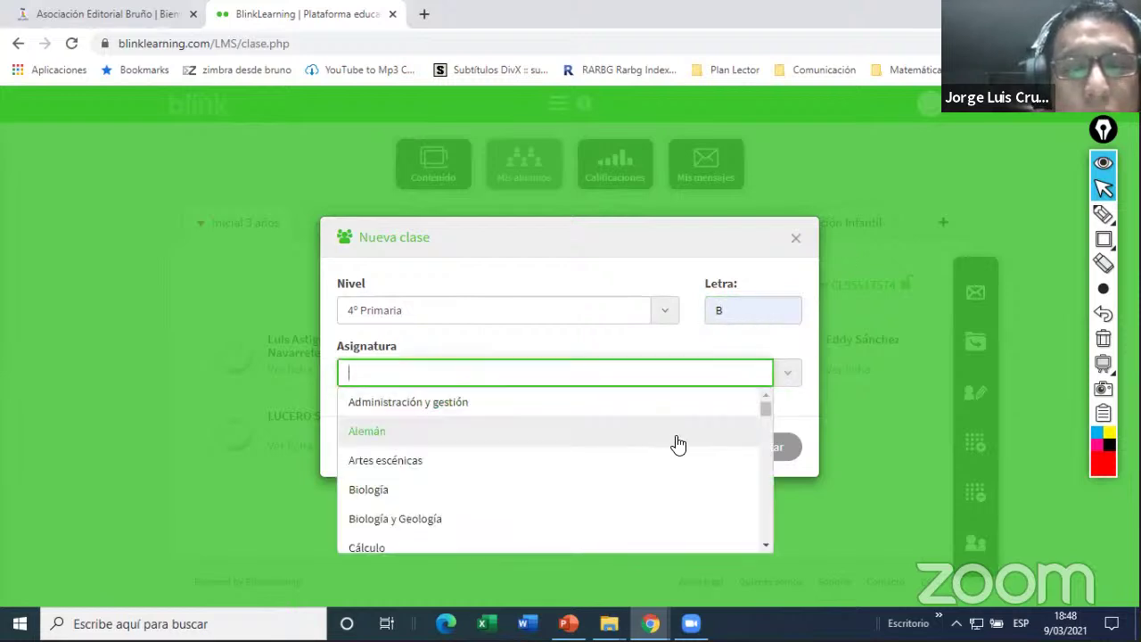
scroll(678, 443, "down", 1)
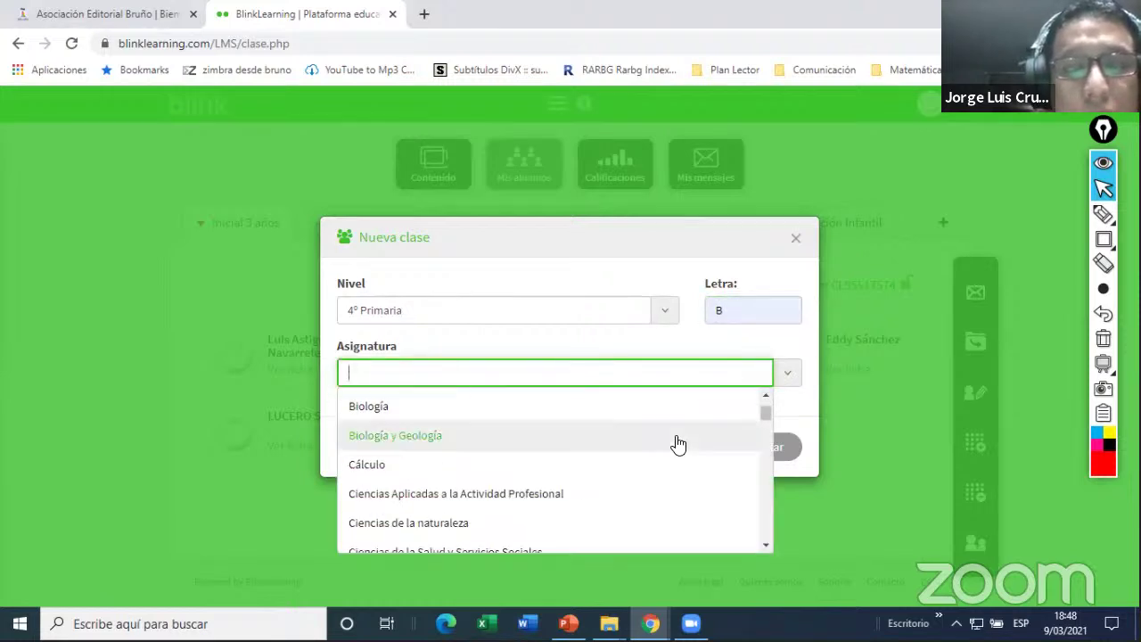
scroll(678, 443, "down", 4)
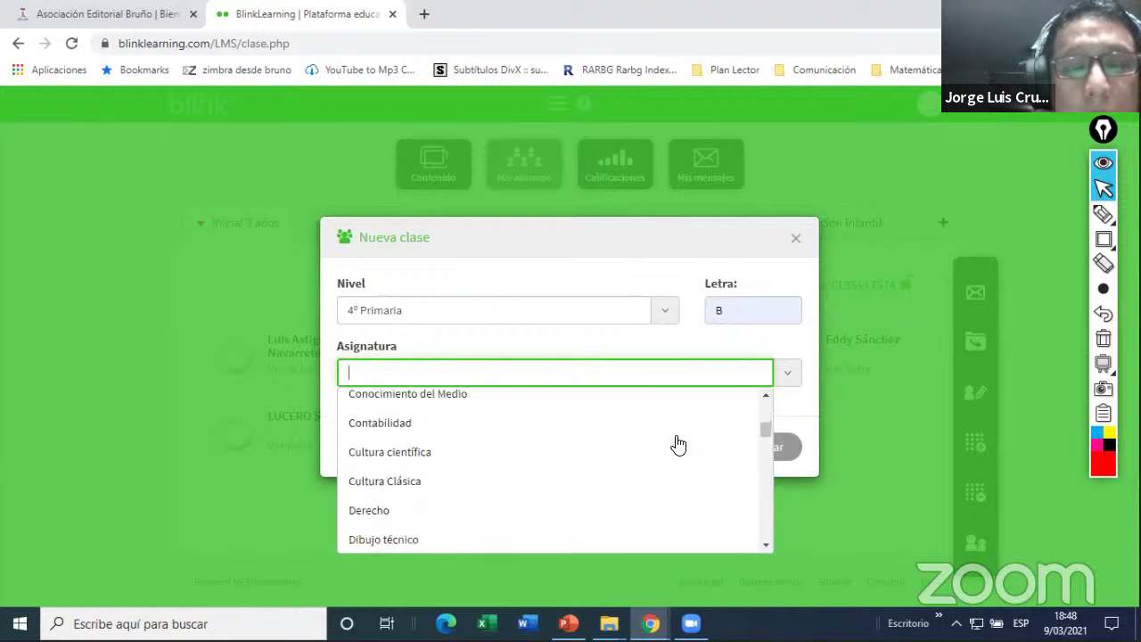
scroll(677, 443, "down", 3)
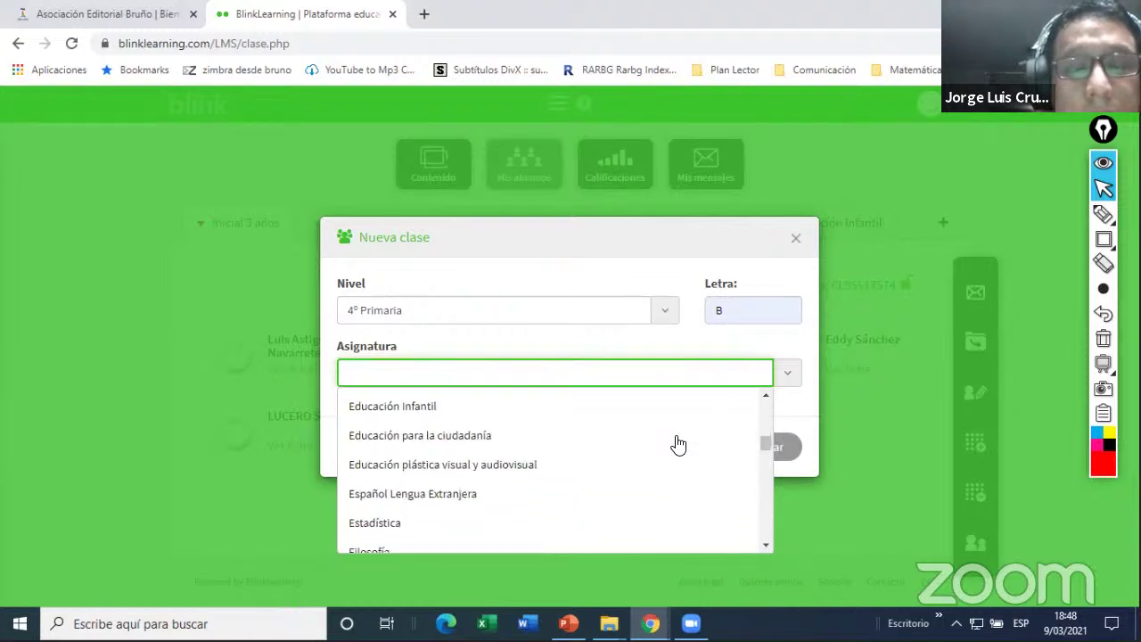
scroll(677, 443, "up", 1)
scroll(677, 443, "down", 3)
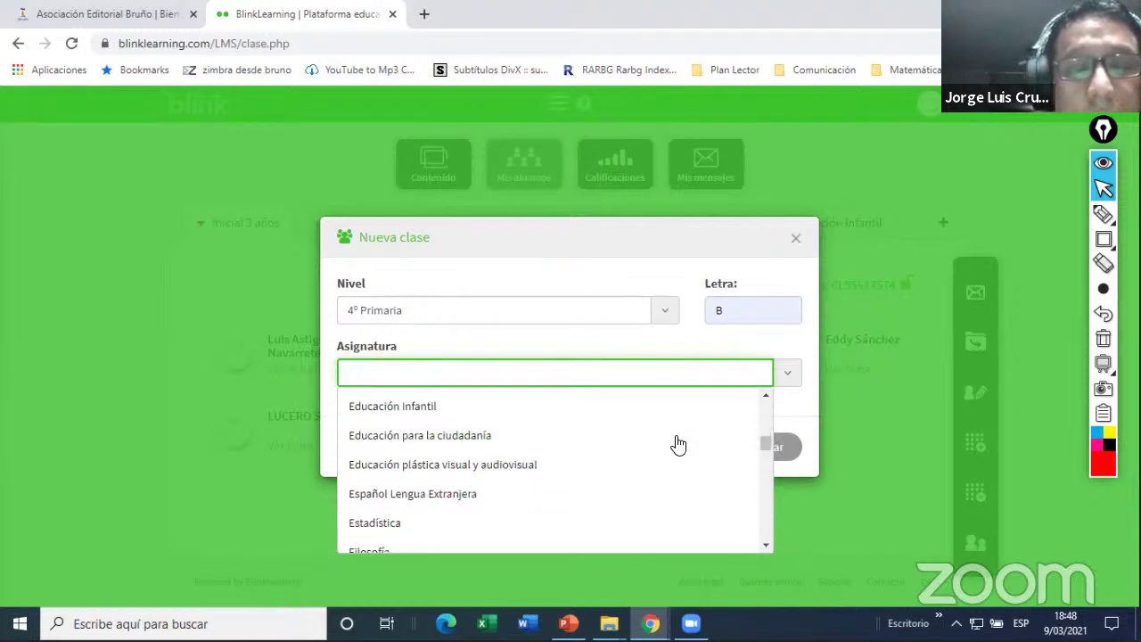
scroll(677, 443, "down", 5)
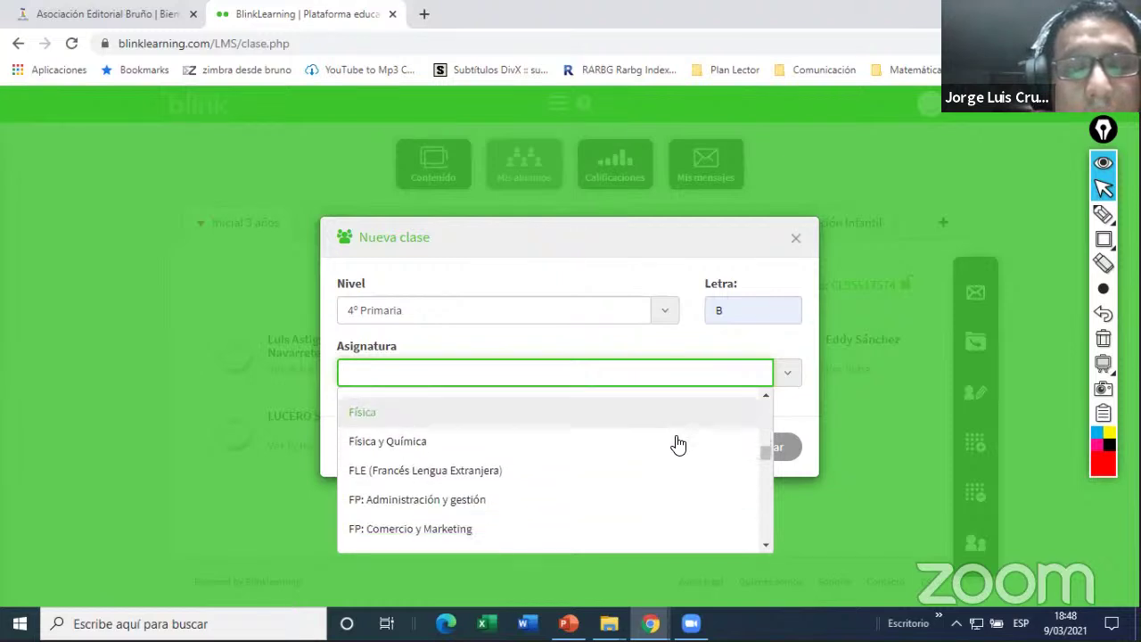
scroll(677, 443, "down", 5)
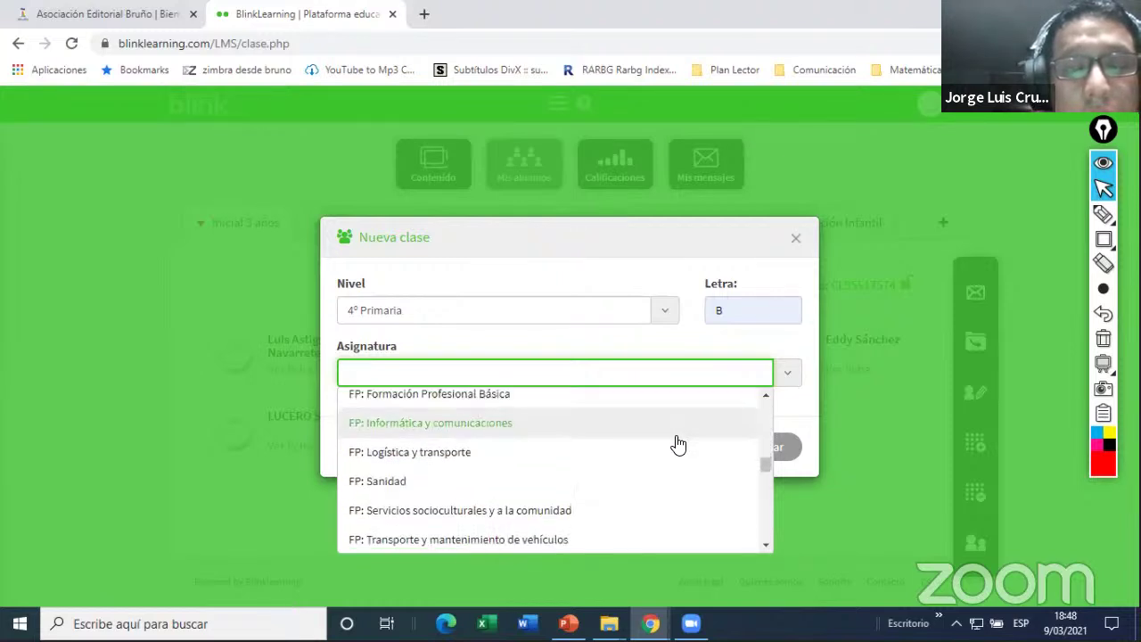
scroll(678, 443, "down", 4)
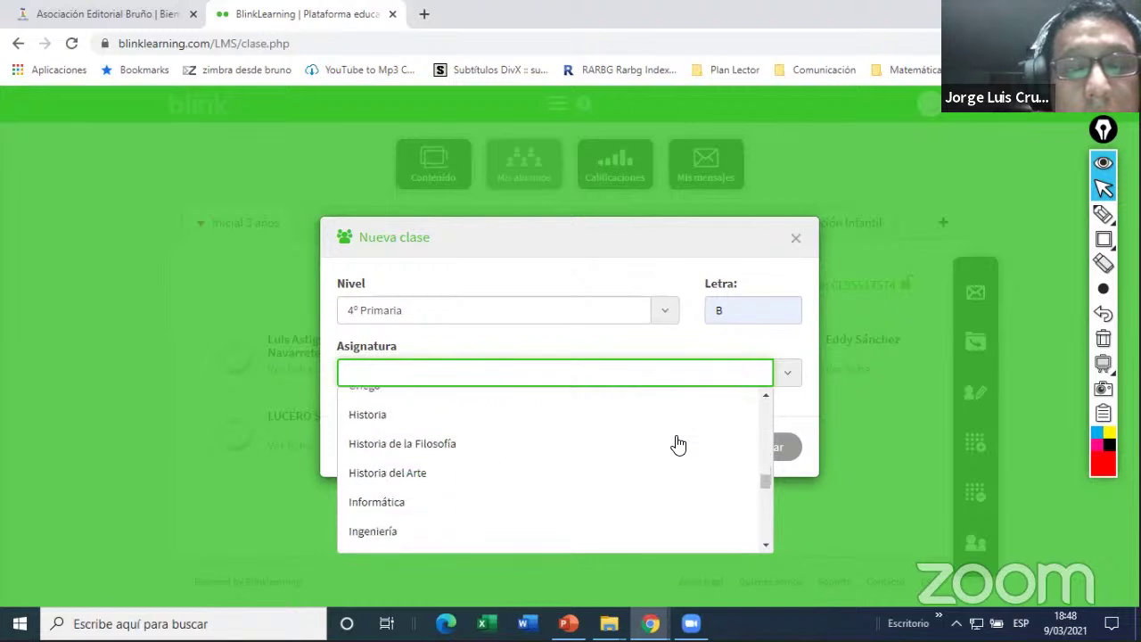
scroll(677, 443, "down", 3)
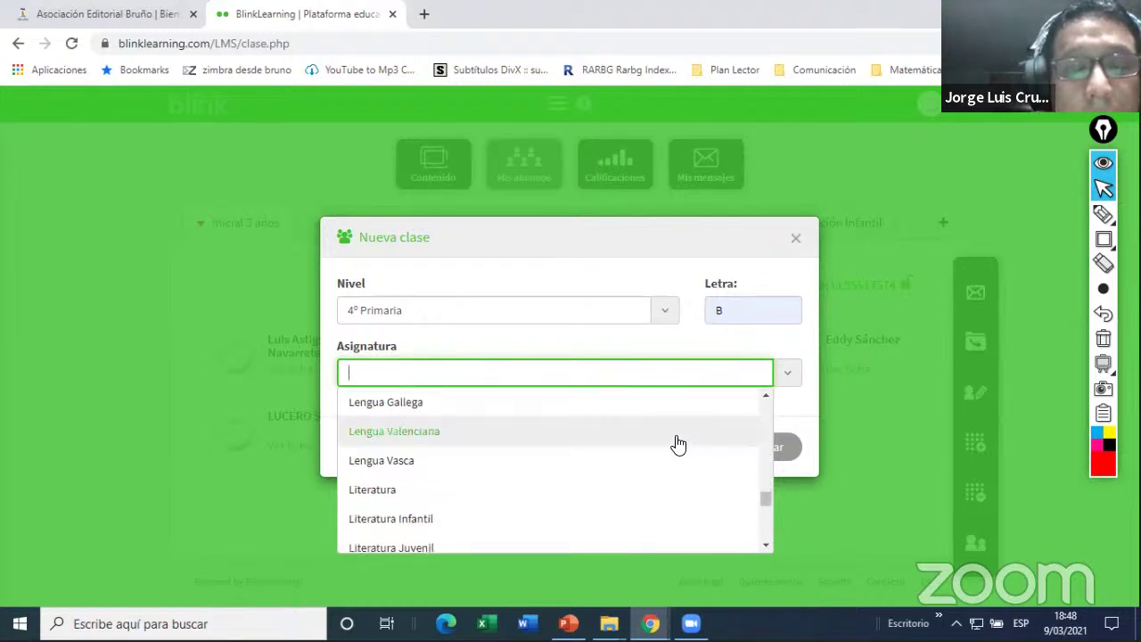
scroll(677, 443, "down", 1)
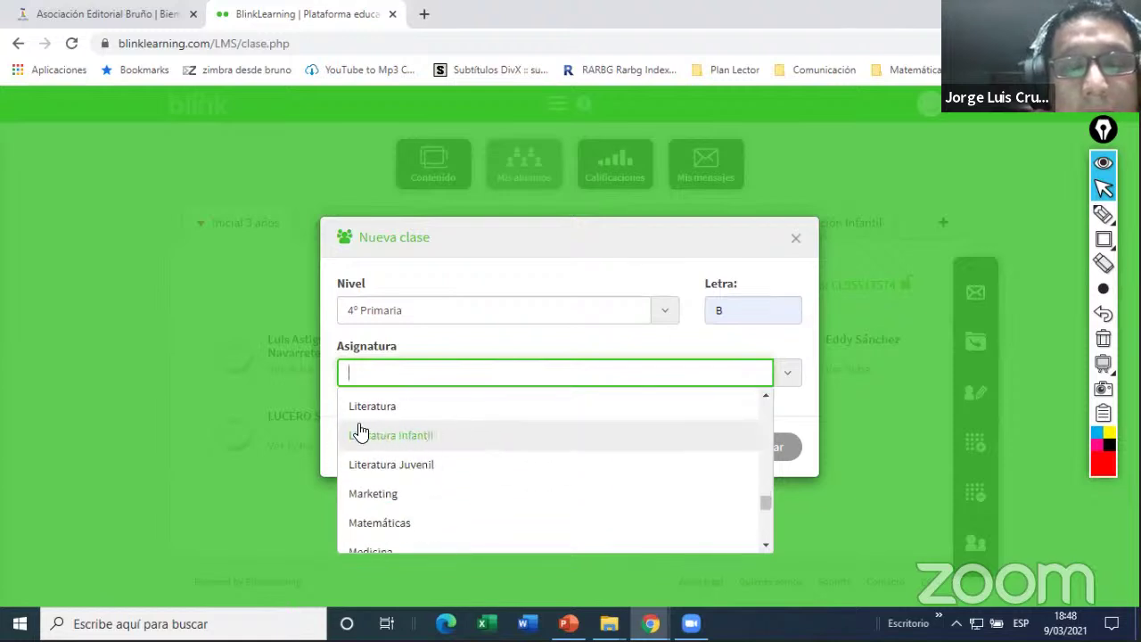
left_click(426, 437)
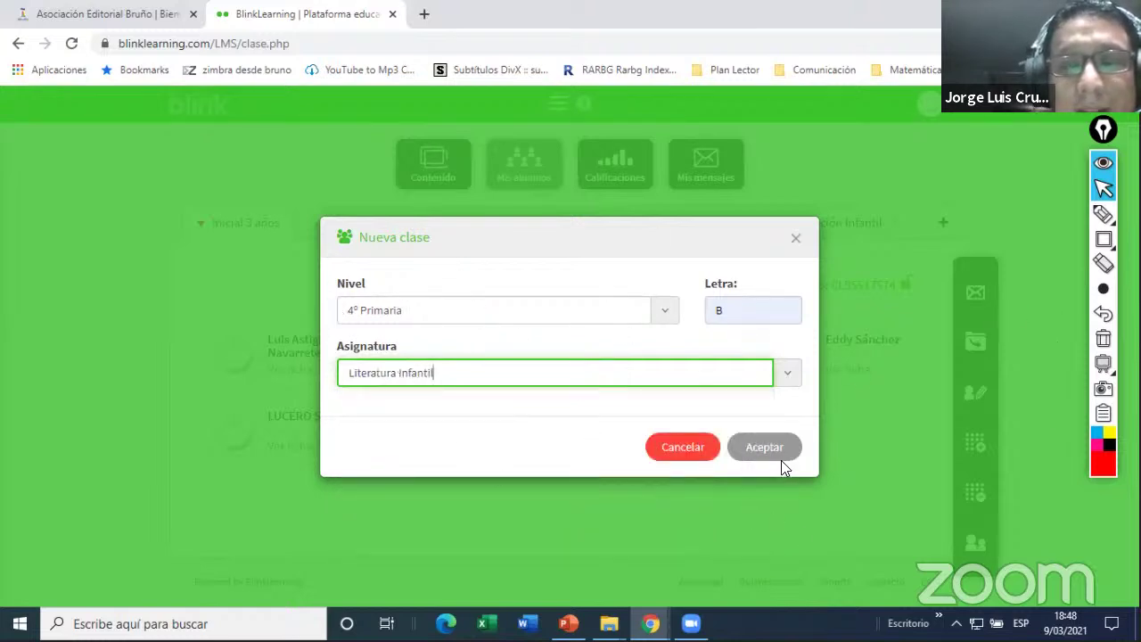
Mark the Nivel, Asignatura and Letra fields in red, erase the marks, and accept.
left_click(1104, 214)
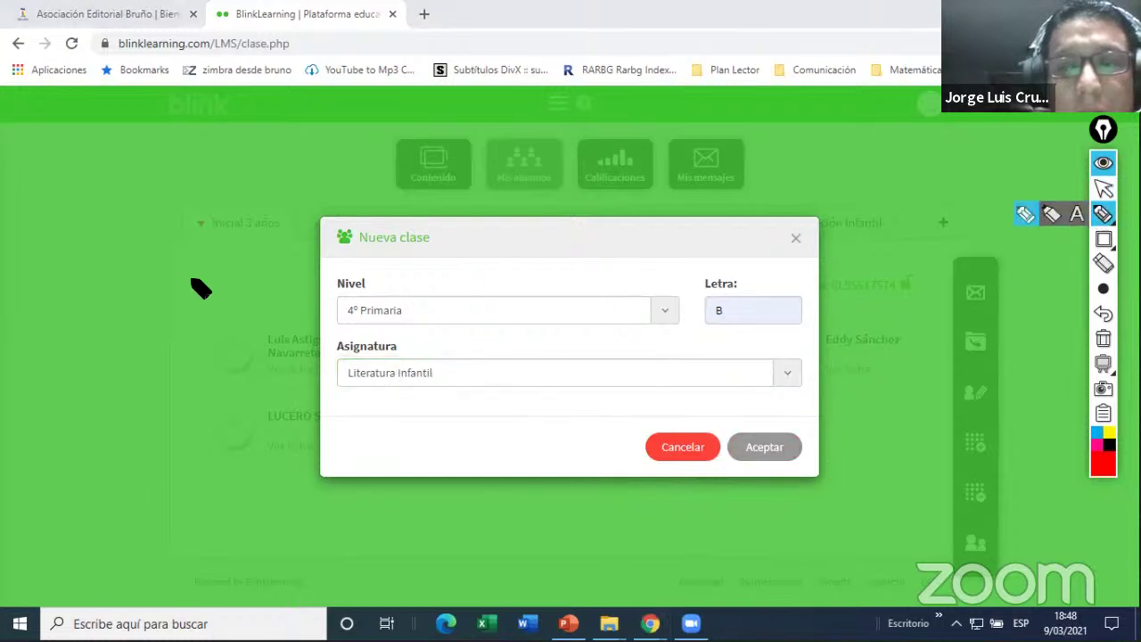
mouse_move(306, 261)
left_mouse_down()
mouse_move(308, 344)
mouse_move(501, 337)
left_mouse_up()
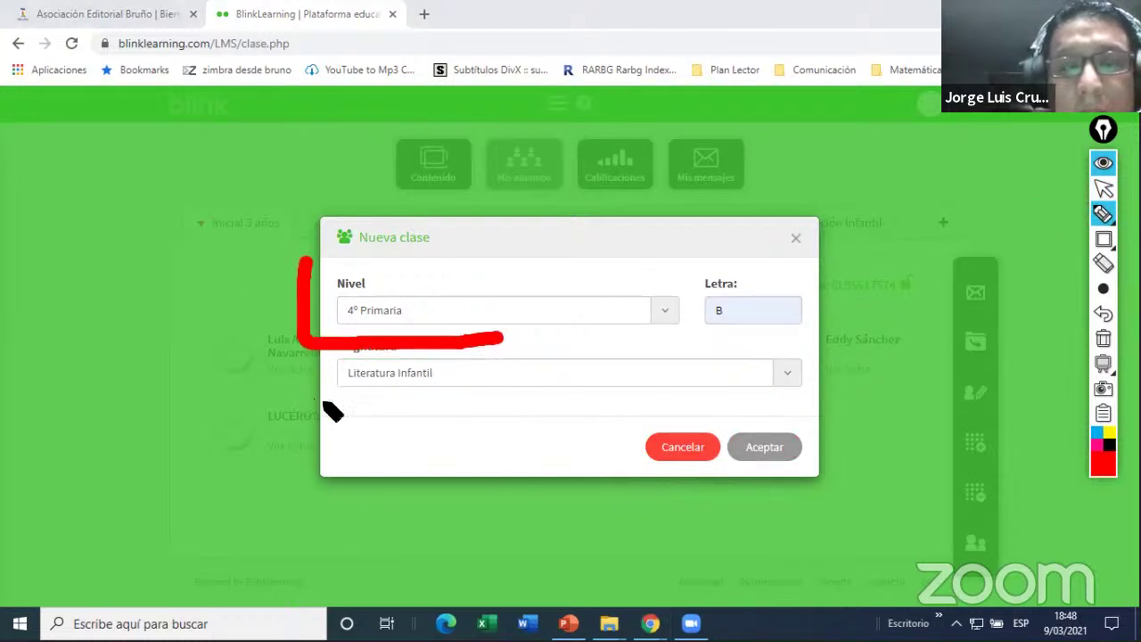
left_click_drag(298, 398, 644, 402)
left_click_drag(697, 337, 858, 313)
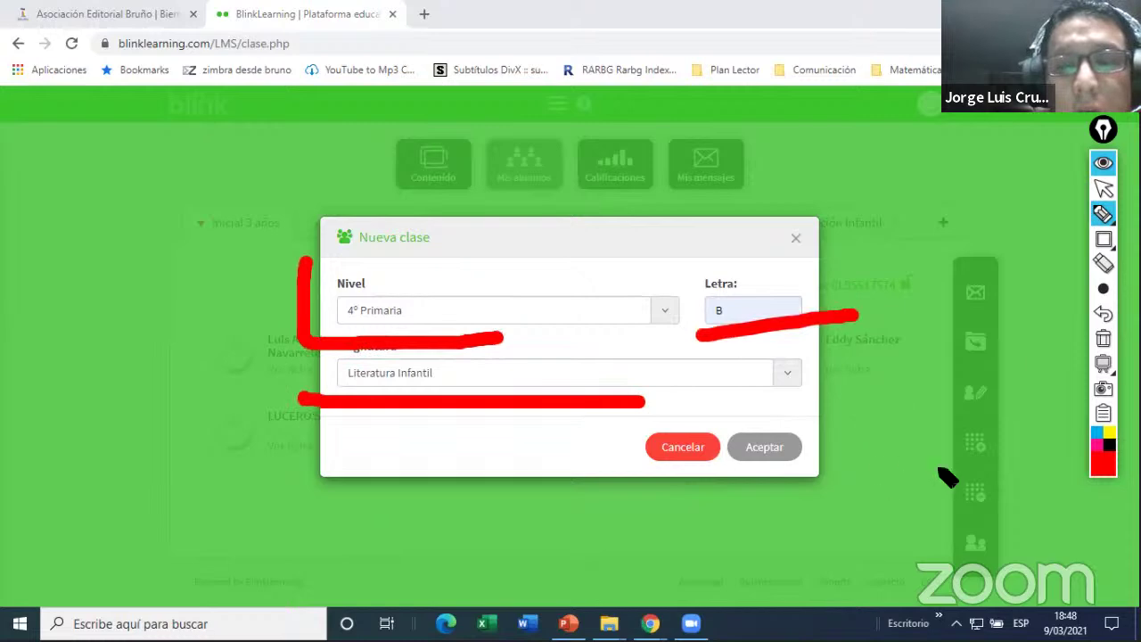
left_click(1104, 339)
left_click(1104, 188)
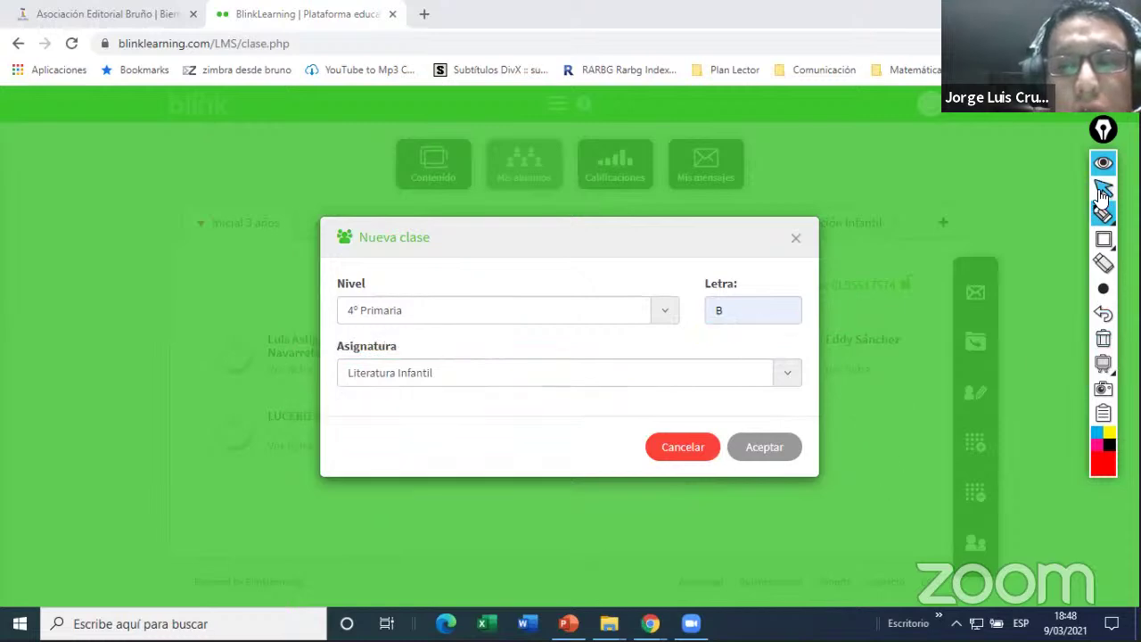
left_click(768, 451)
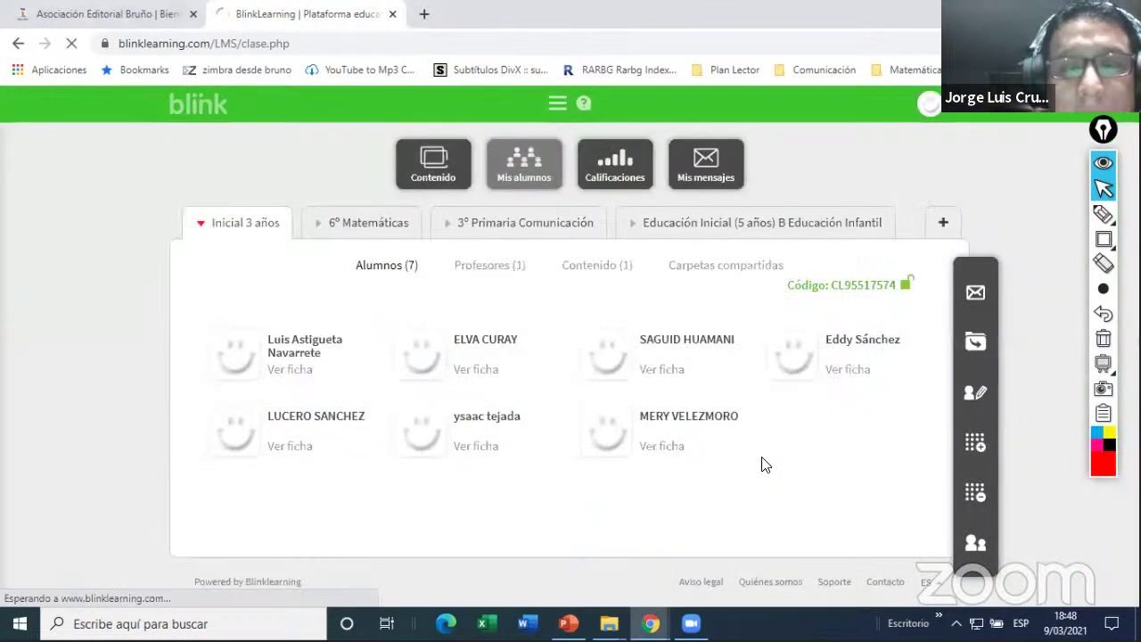
Underline the new class's no-content notice in red, then erase it.
scroll(637, 484, "down", 1)
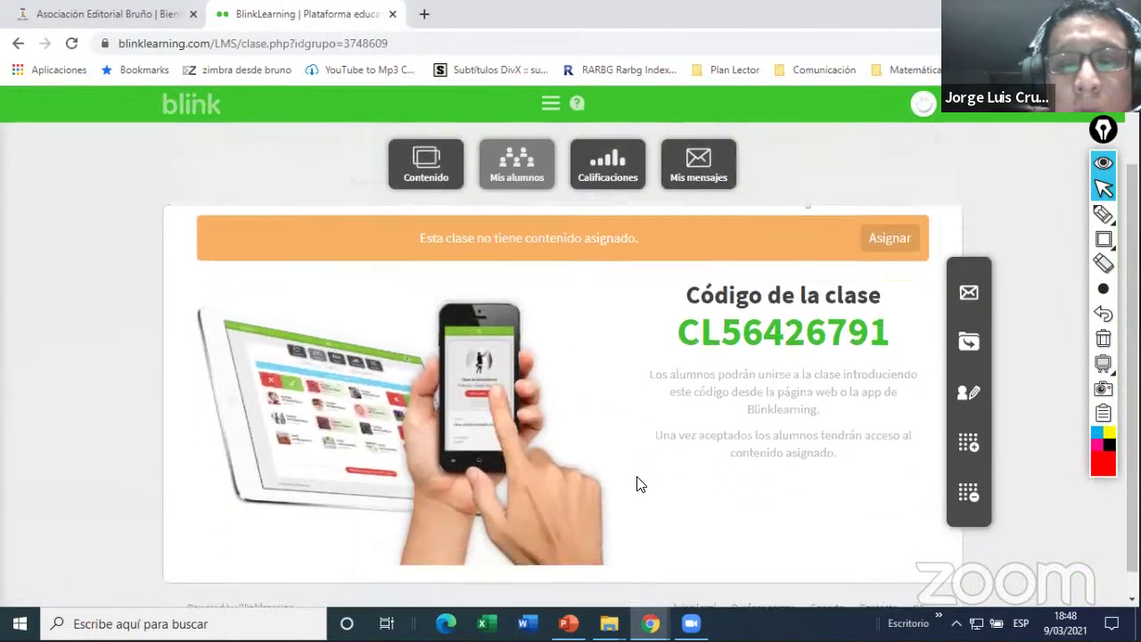
scroll(629, 479, "up", 1)
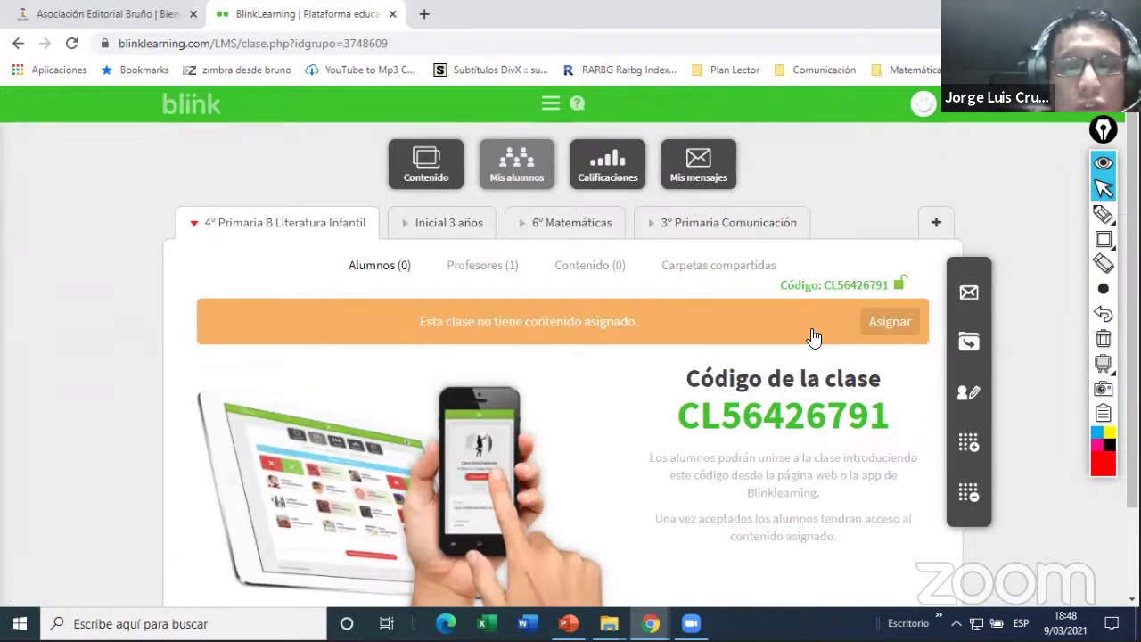
left_click(1101, 214)
mouse_move(312, 349)
left_mouse_down()
mouse_move(736, 342)
mouse_move(747, 330)
mouse_move(757, 353)
left_mouse_up()
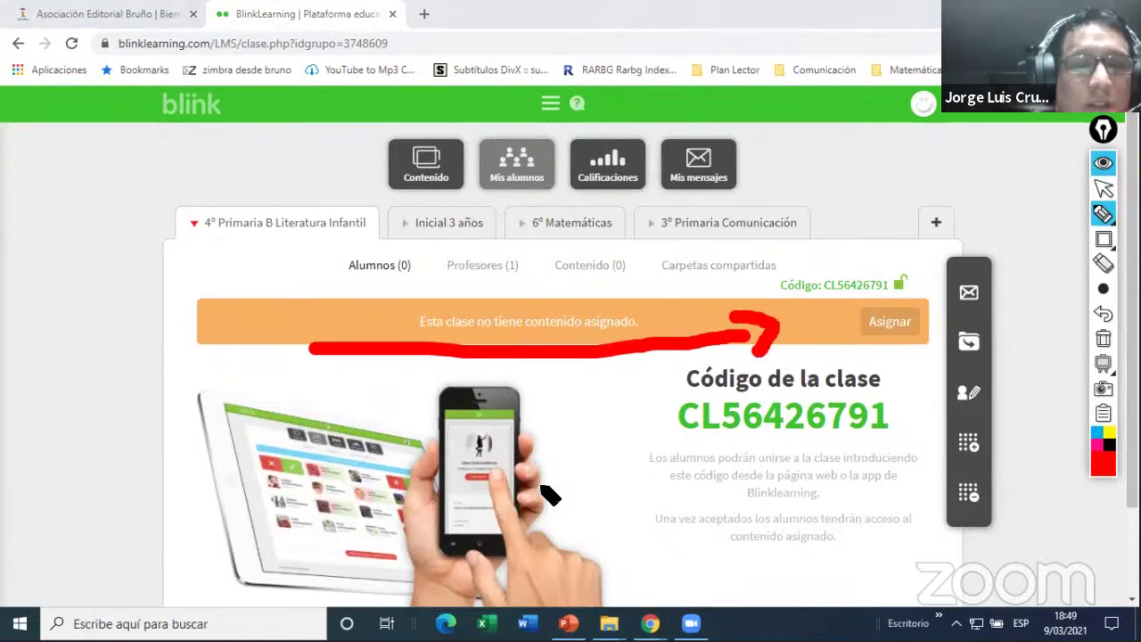
left_click(1103, 339)
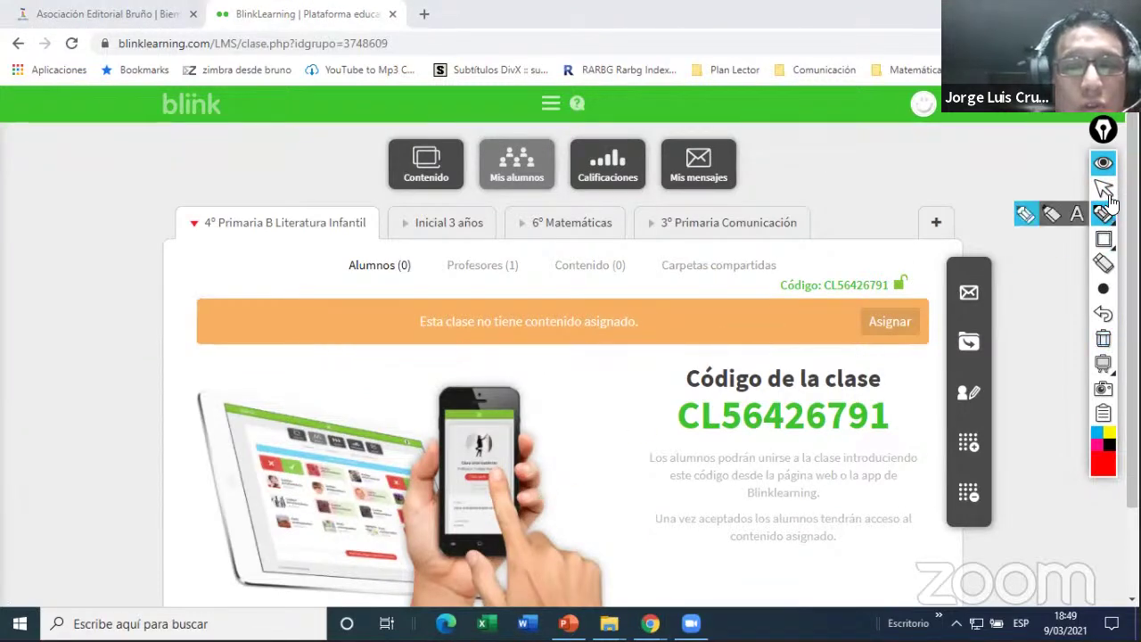
Start assigning content from the banner and expand the available content list.
left_click(1102, 188)
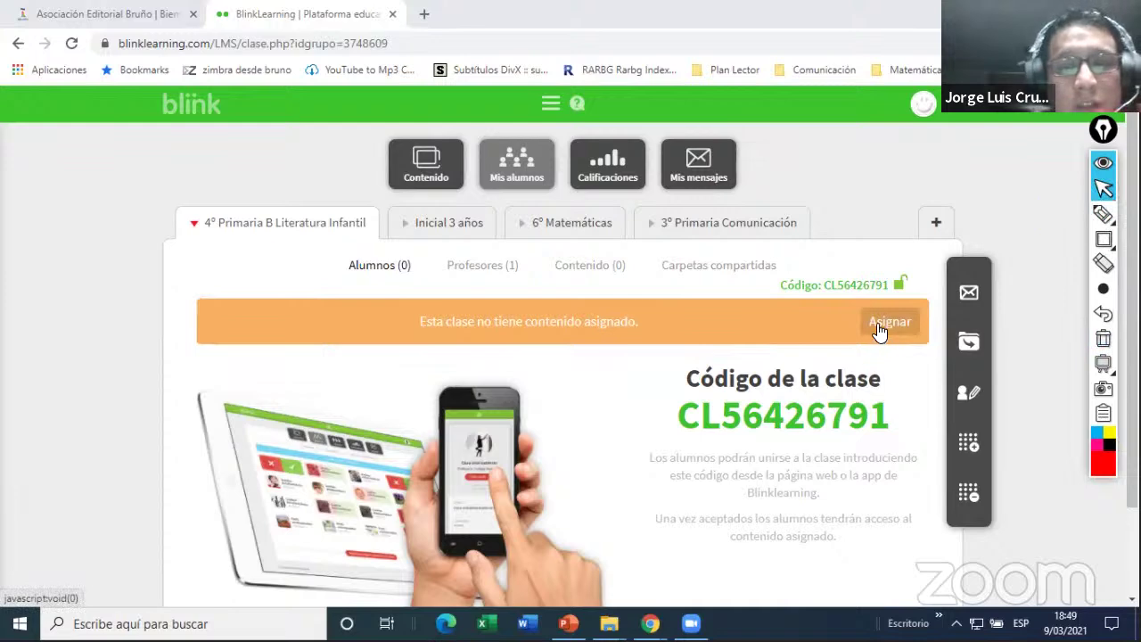
left_click(883, 324)
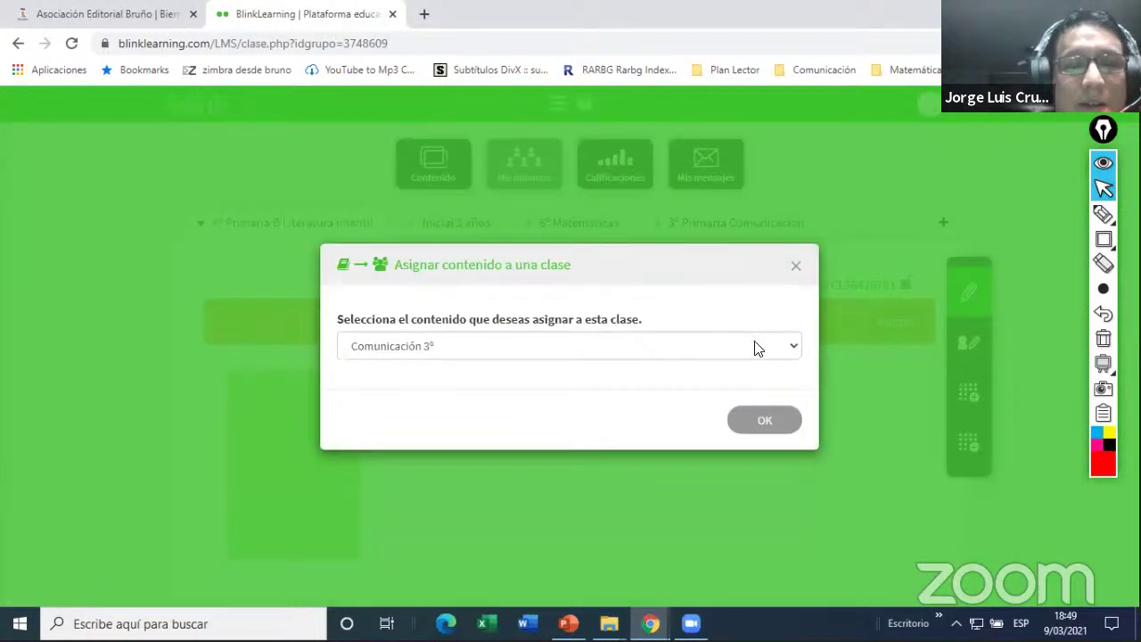
left_click(794, 346)
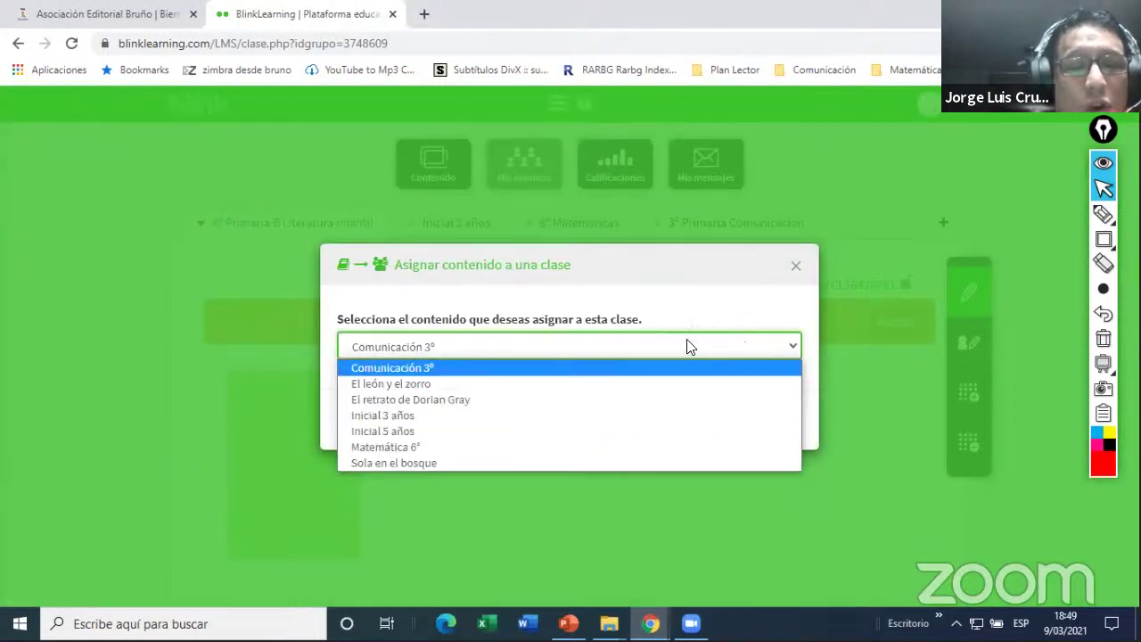
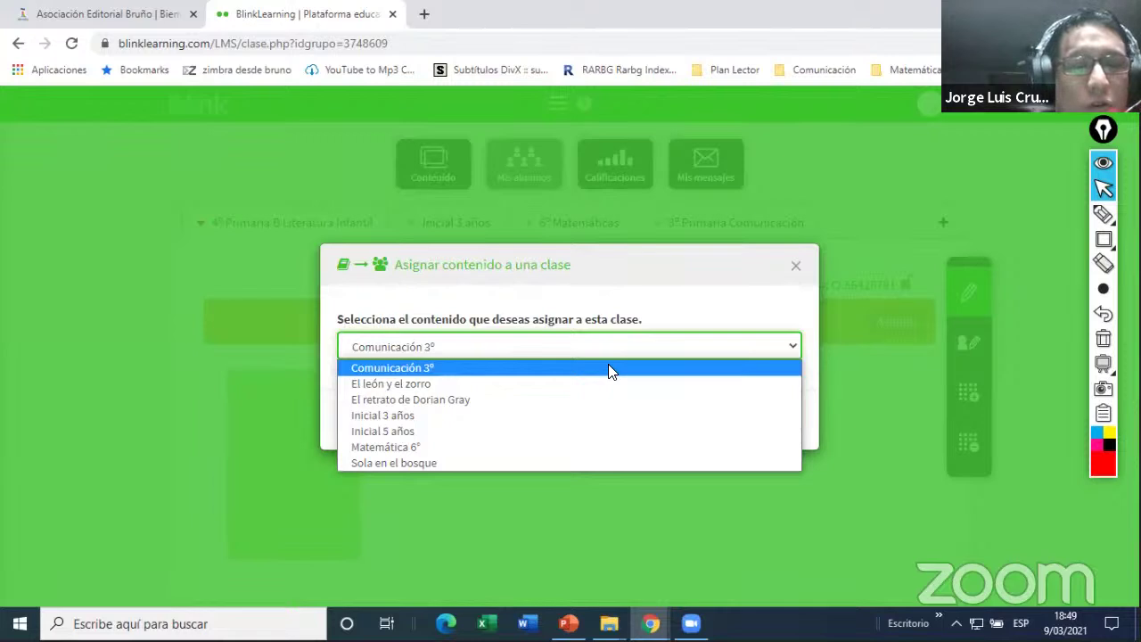
Assign Sola en el bosque to the class, then point a red arrow at the phone illustration and clear it.
left_click(463, 462)
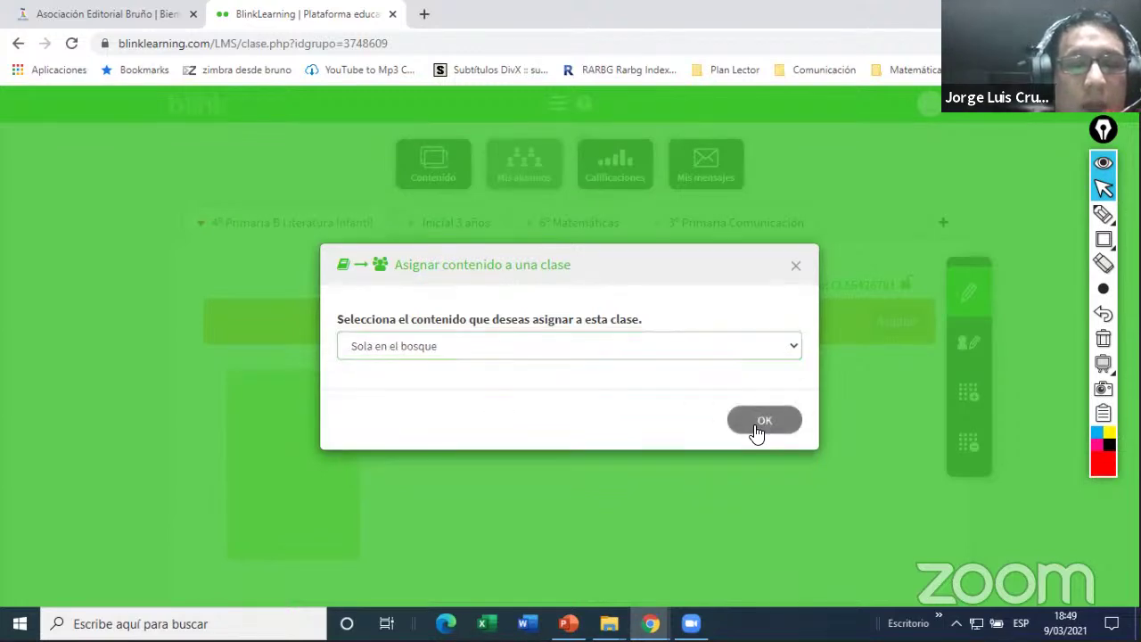
left_click(755, 428)
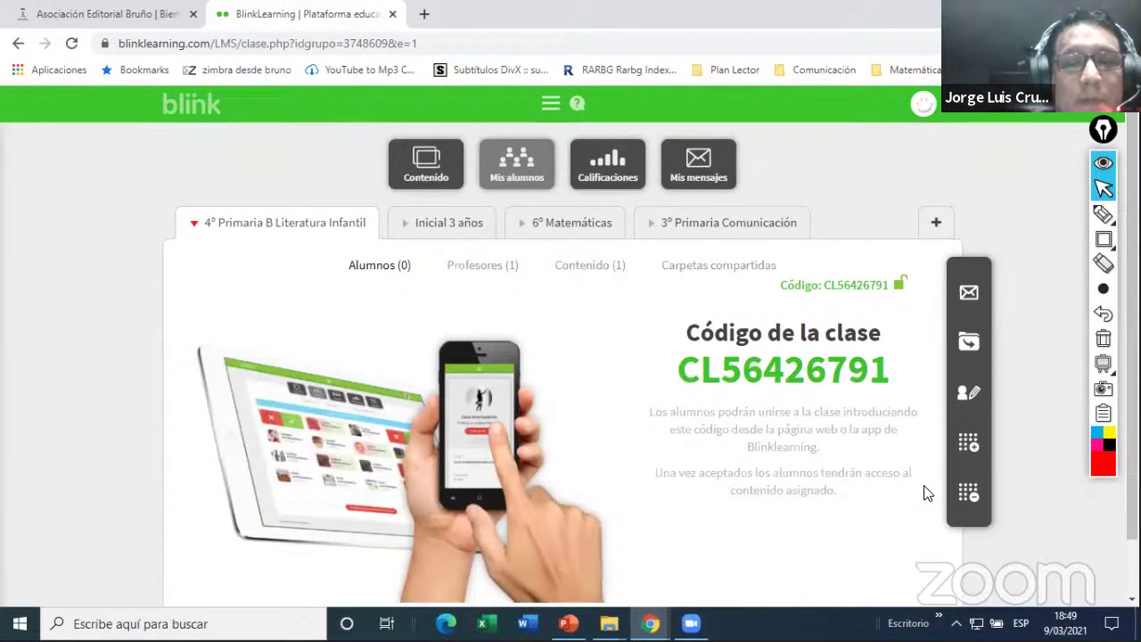
left_click(1103, 214)
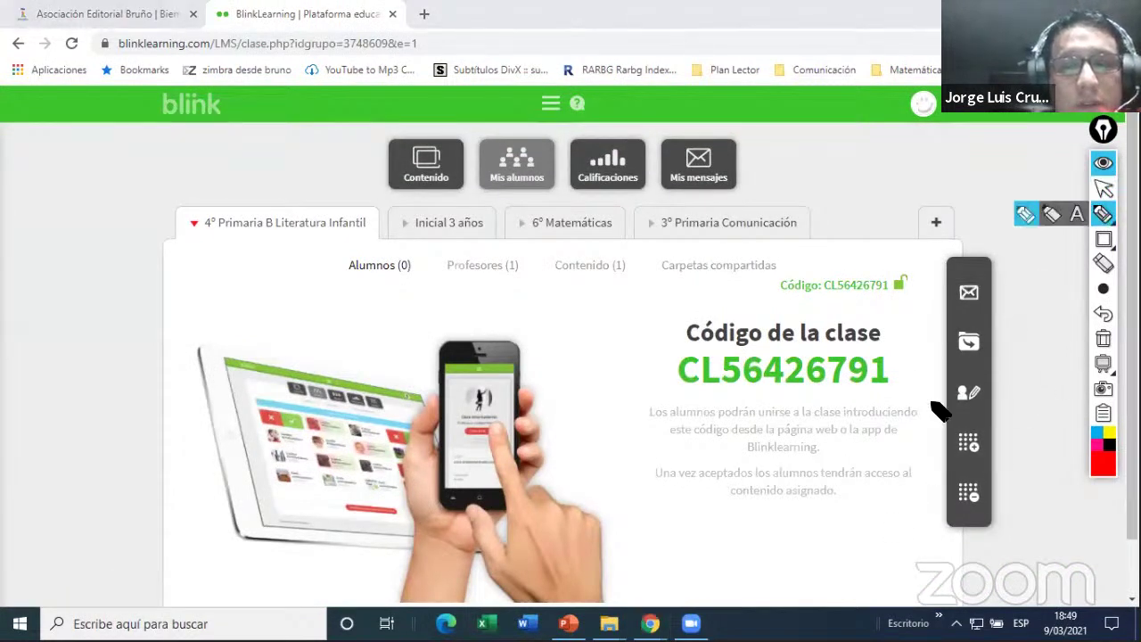
mouse_move(945, 397)
left_mouse_down()
mouse_move(675, 463)
mouse_move(680, 425)
mouse_move(682, 526)
left_mouse_up()
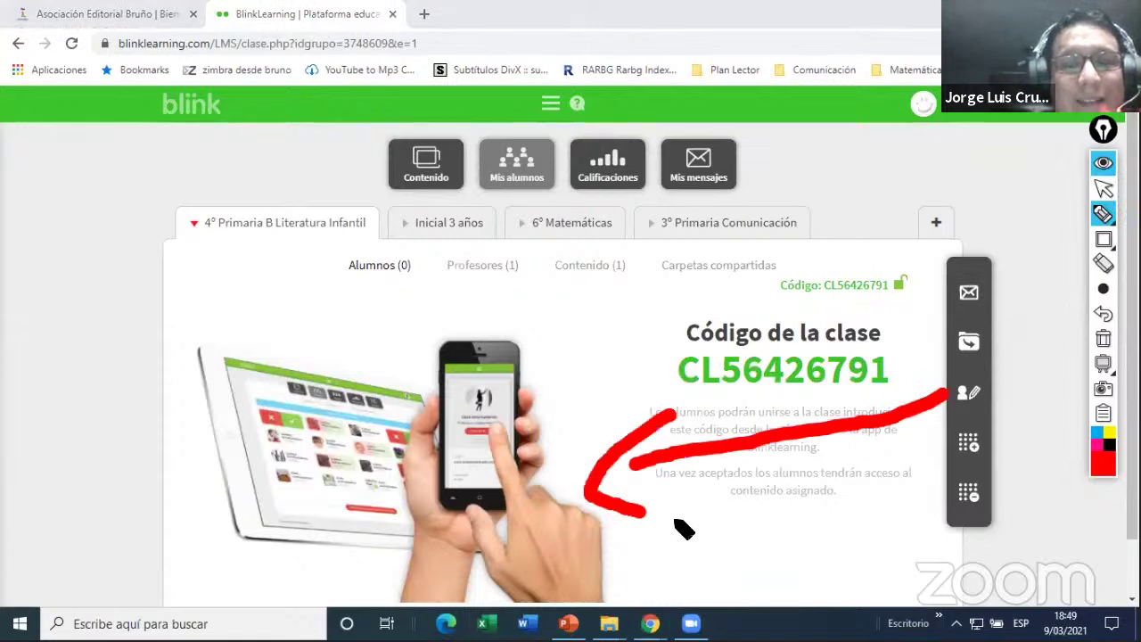
left_click(1103, 339)
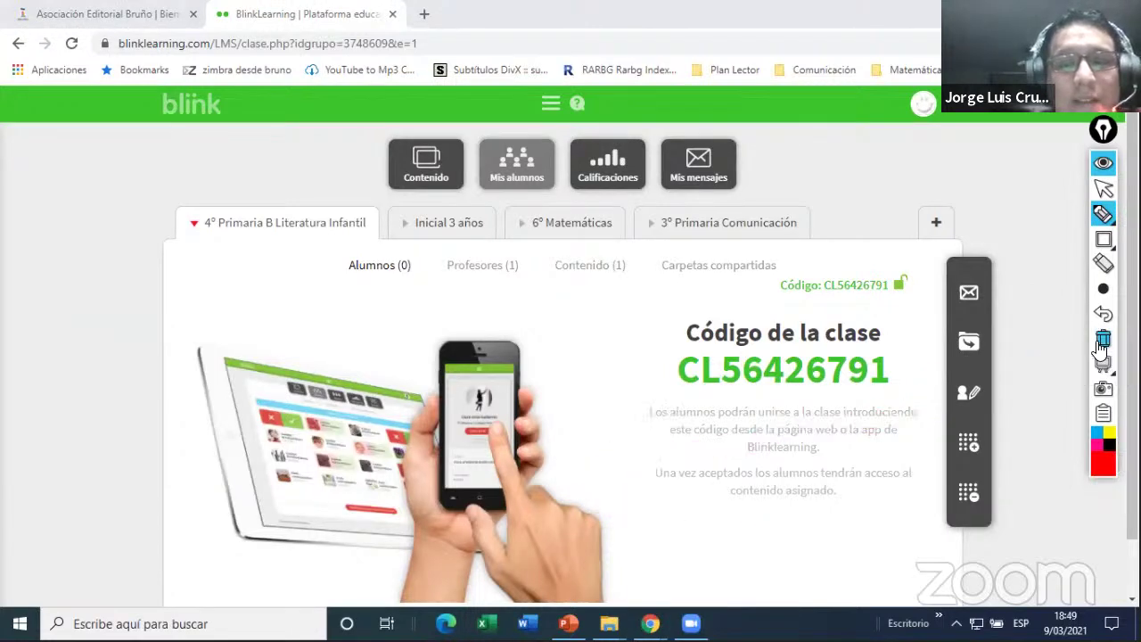
left_click(1102, 189)
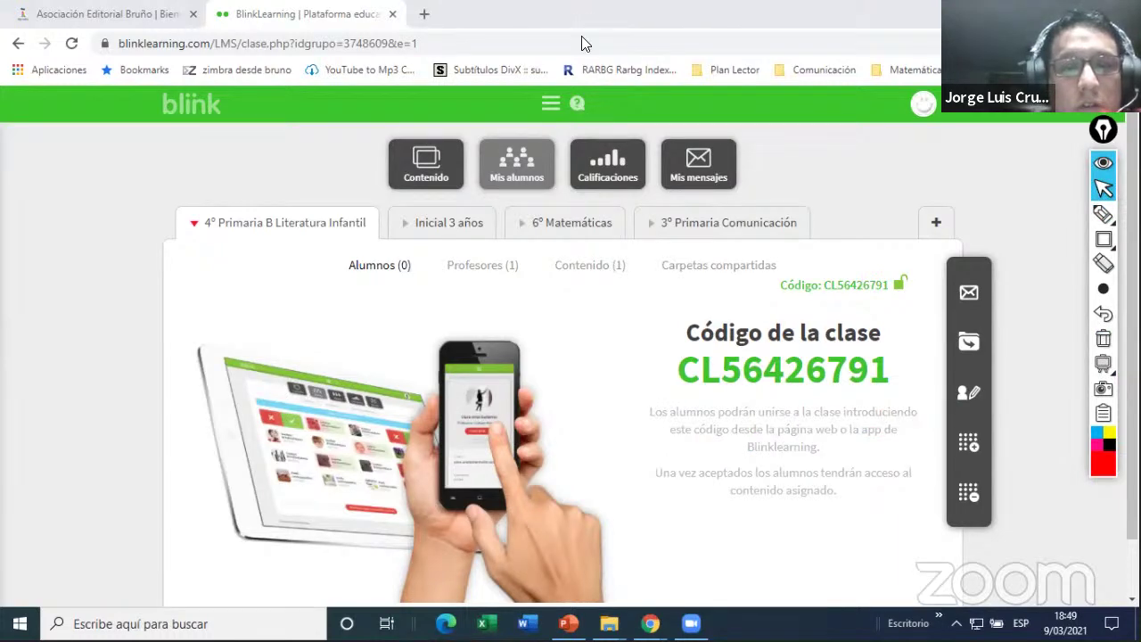
In the class settings, choose the Letras (A - D) - Aprobado >= B grading system.
left_click(968, 395)
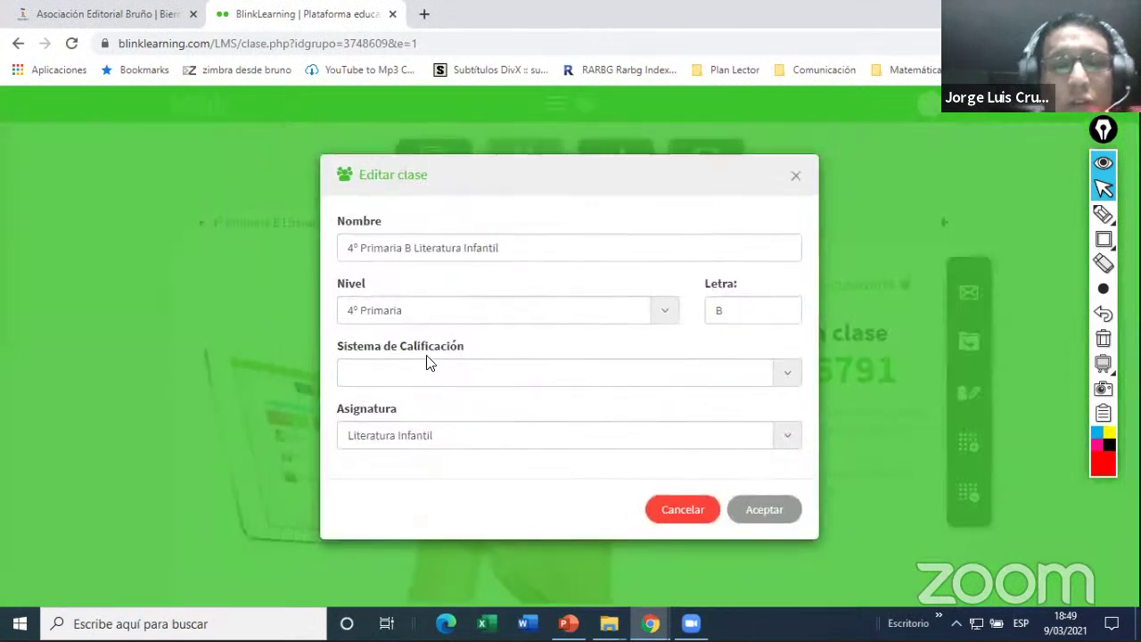
left_click(789, 377)
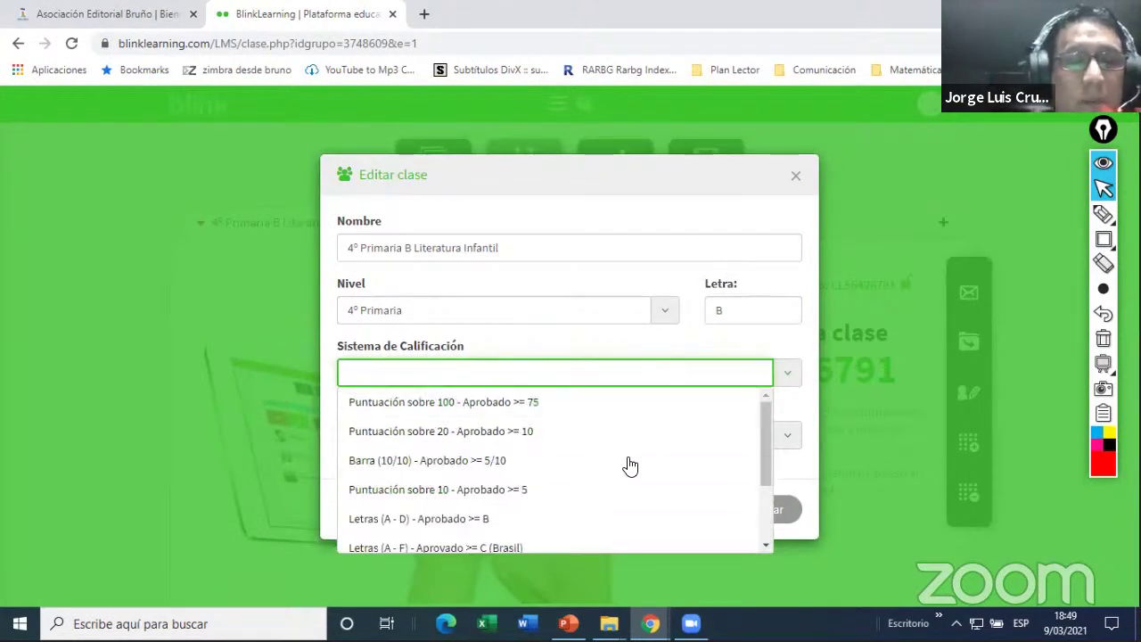
left_click(597, 513)
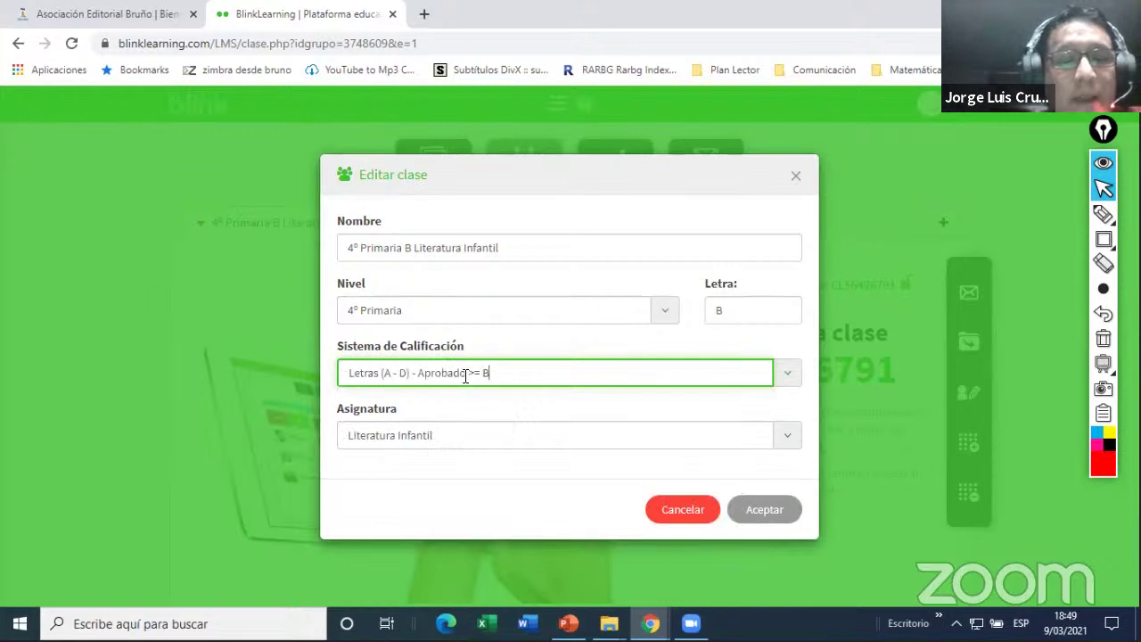
Mark the Nombre, Nivel, Letra, grading and Asignatura fields in red, clear the marks, and save.
left_click(1103, 214)
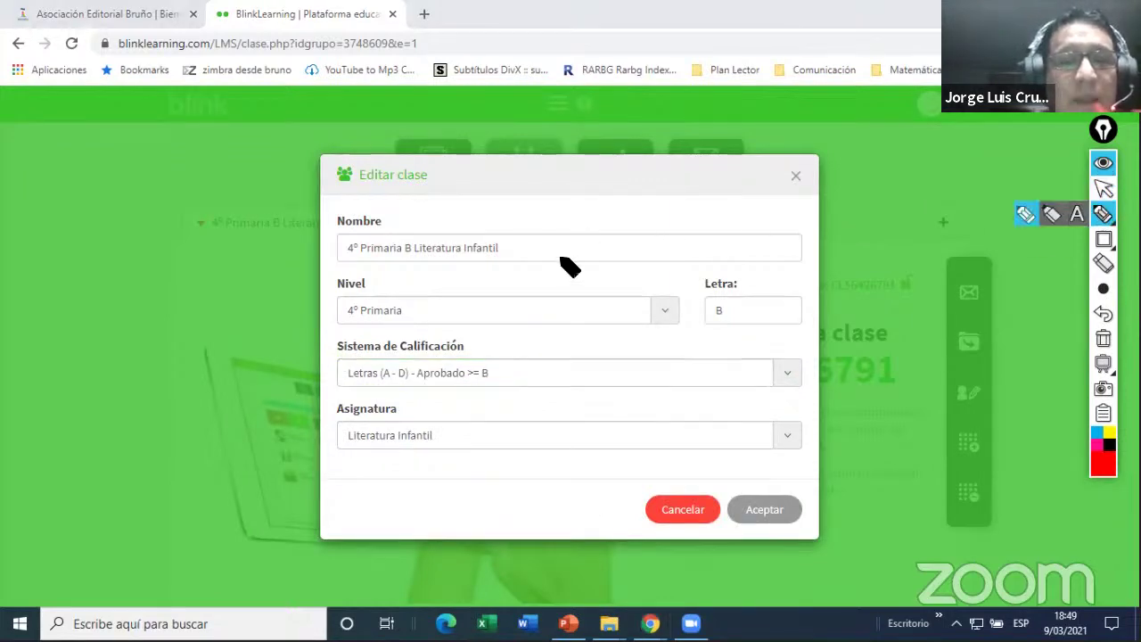
left_click_drag(570, 239, 685, 167)
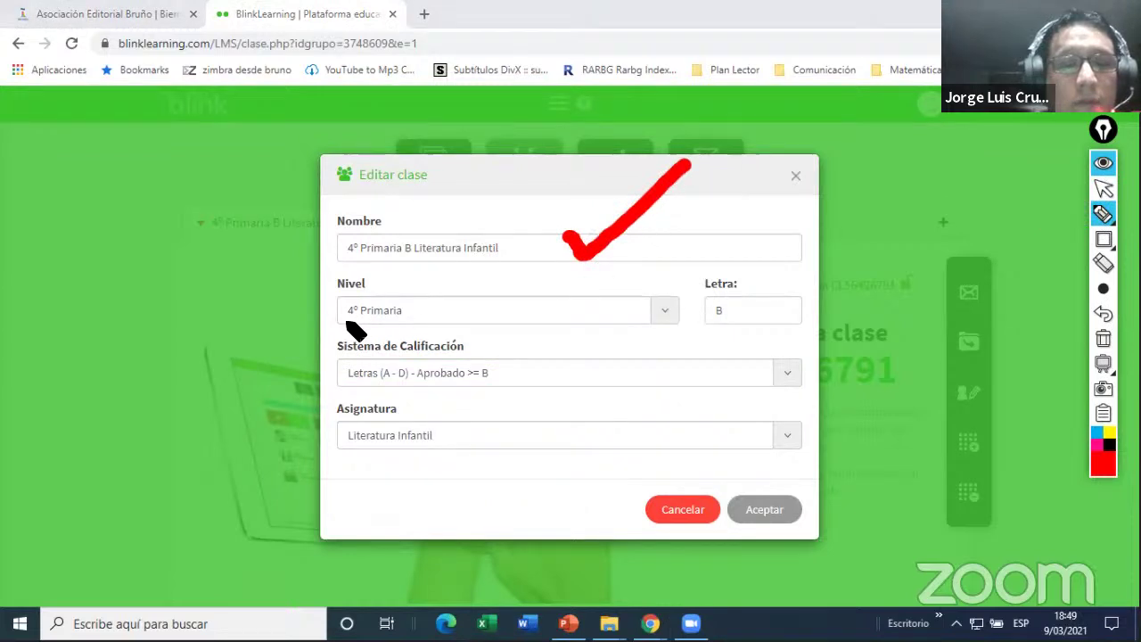
left_click_drag(555, 304, 664, 265)
mouse_move(759, 307)
left_mouse_down()
mouse_move(848, 276)
mouse_move(851, 261)
left_mouse_up()
left_click_drag(353, 392, 528, 393)
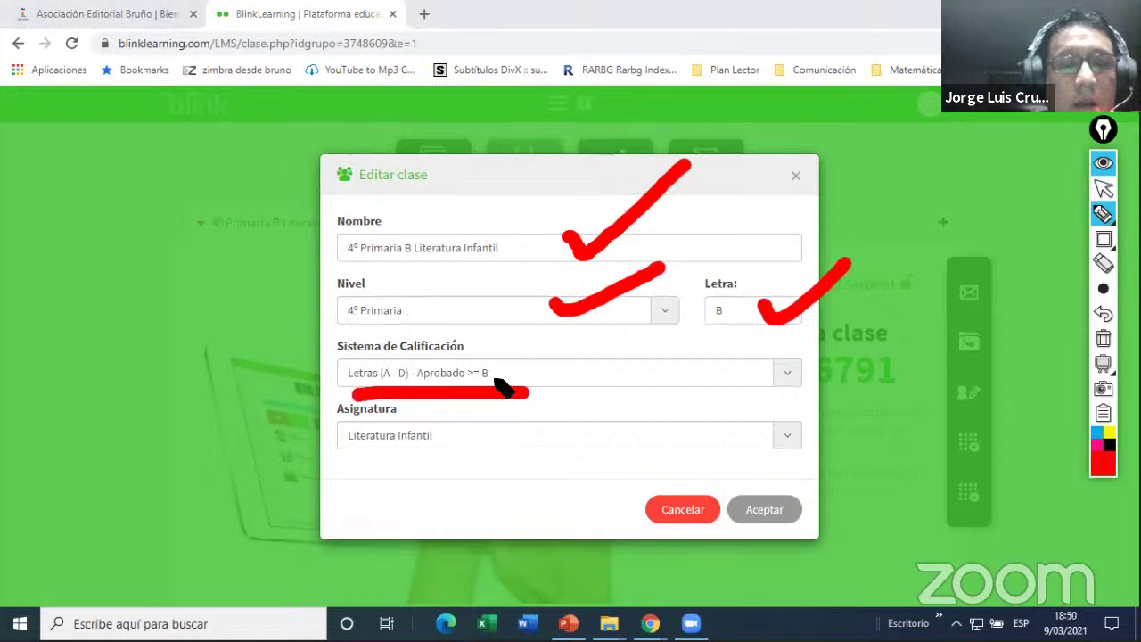
left_click_drag(344, 463, 582, 463)
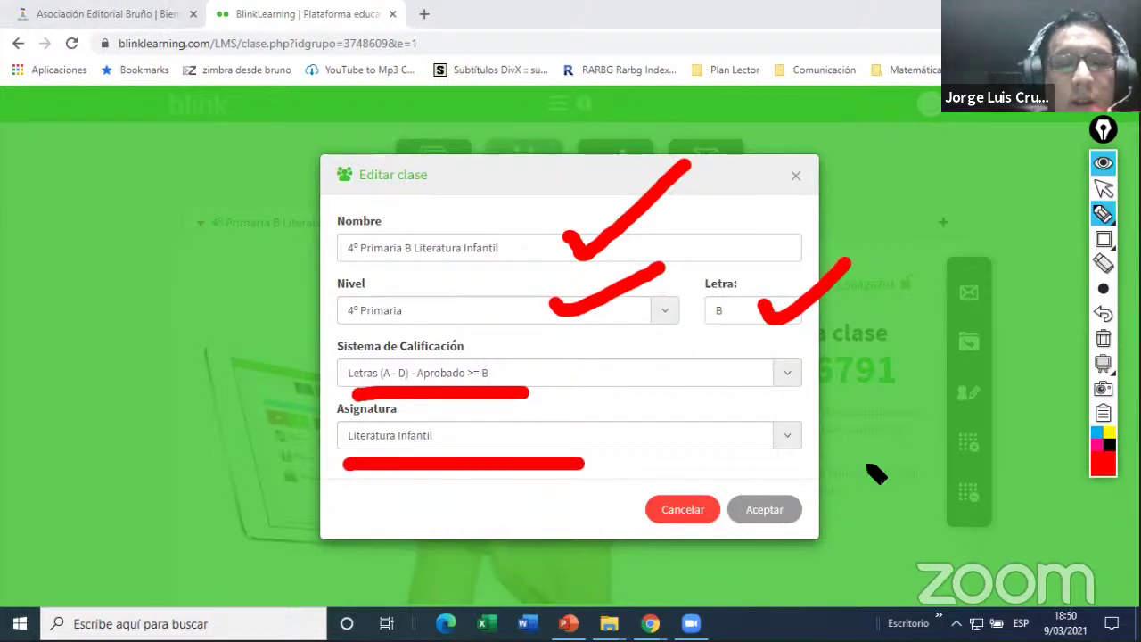
left_click(1104, 313)
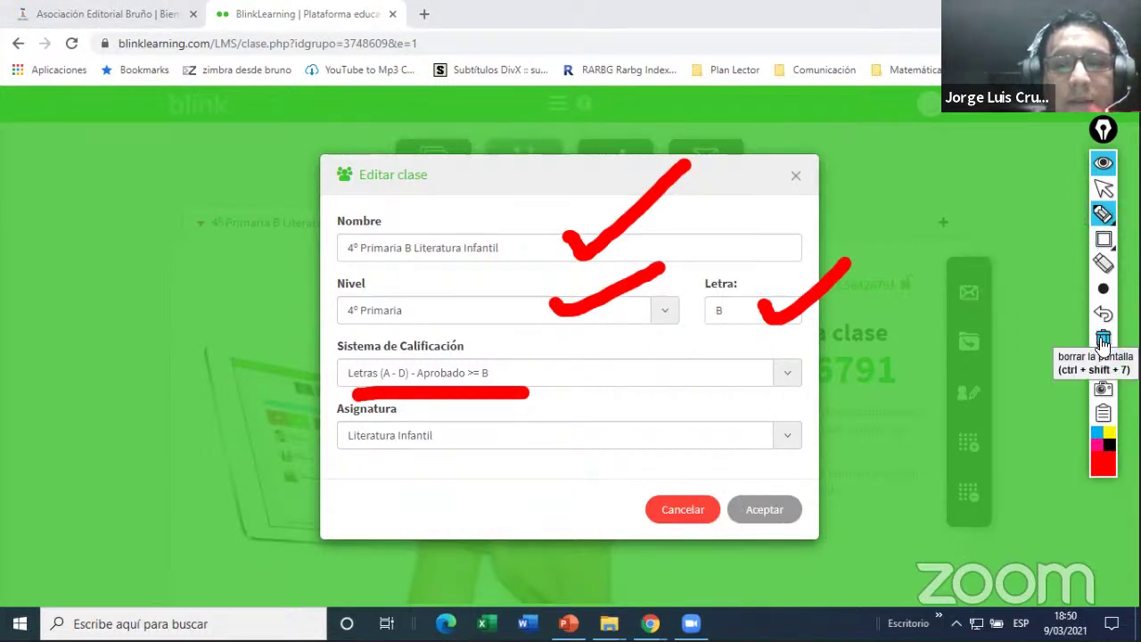
left_click(1104, 337)
left_click(1104, 188)
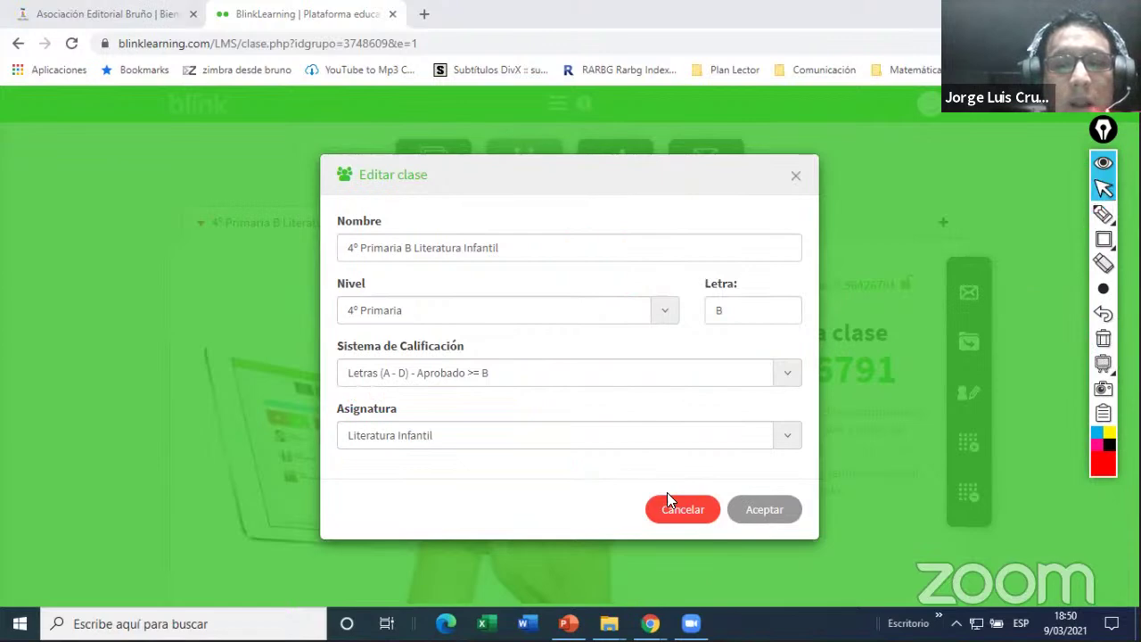
left_click(764, 508)
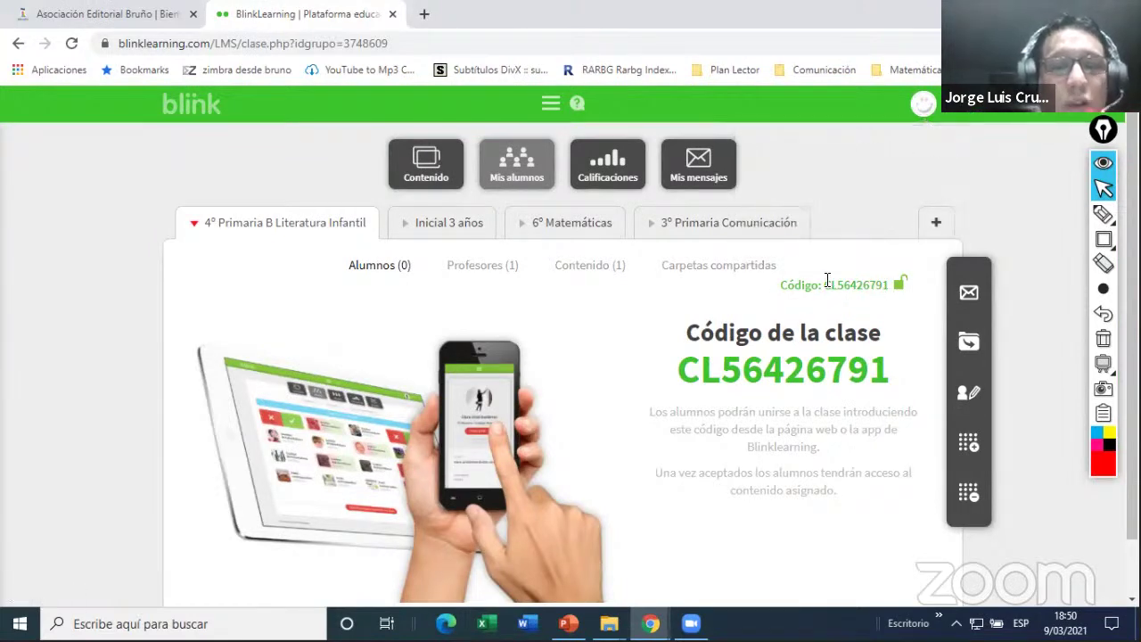
left_click_drag(827, 281, 885, 279)
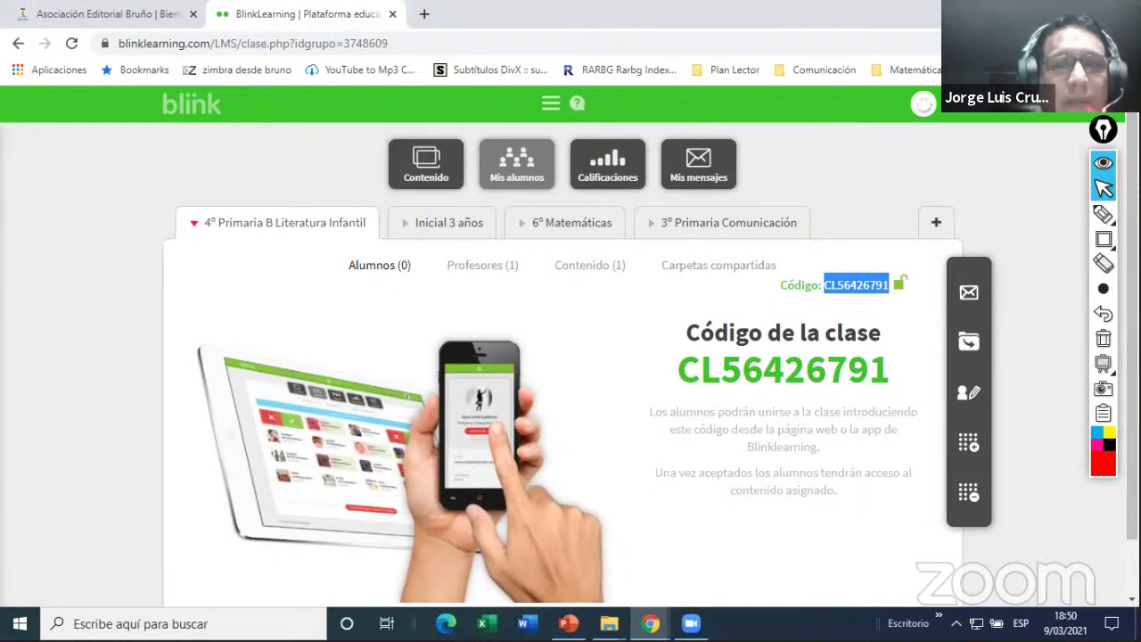
key("super+d")
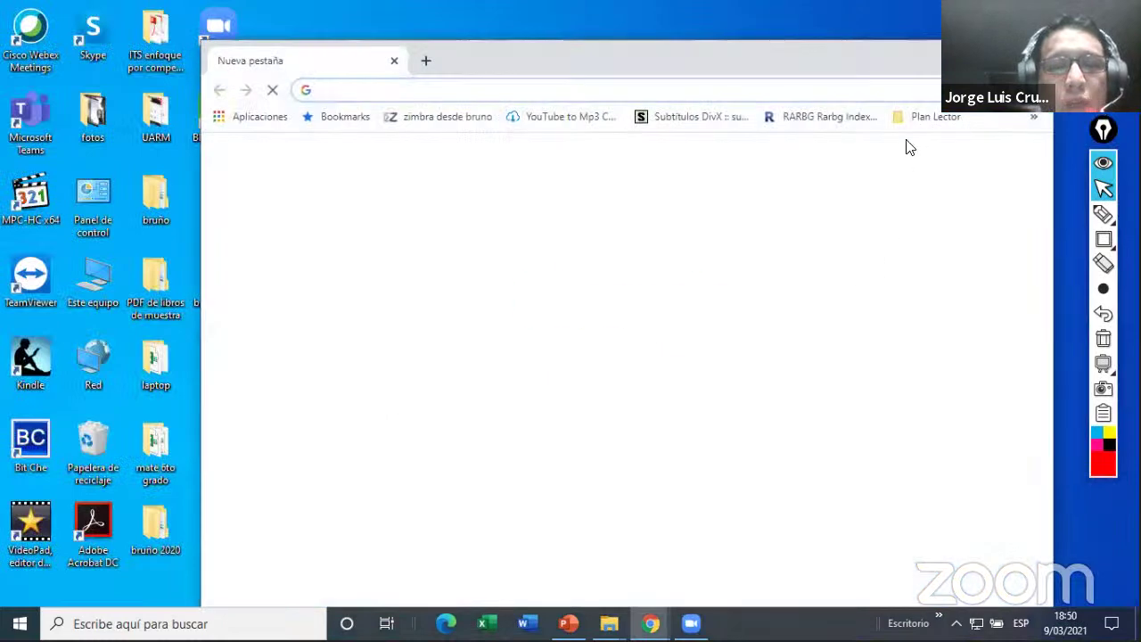
key("alt+f")
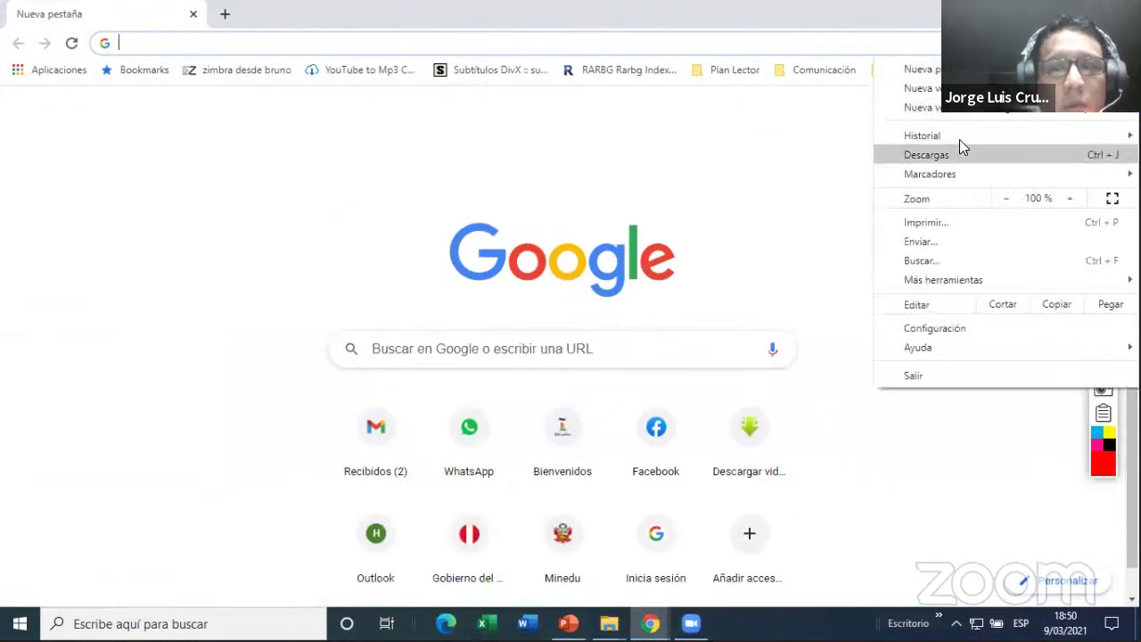
mouse_move(951, 137)
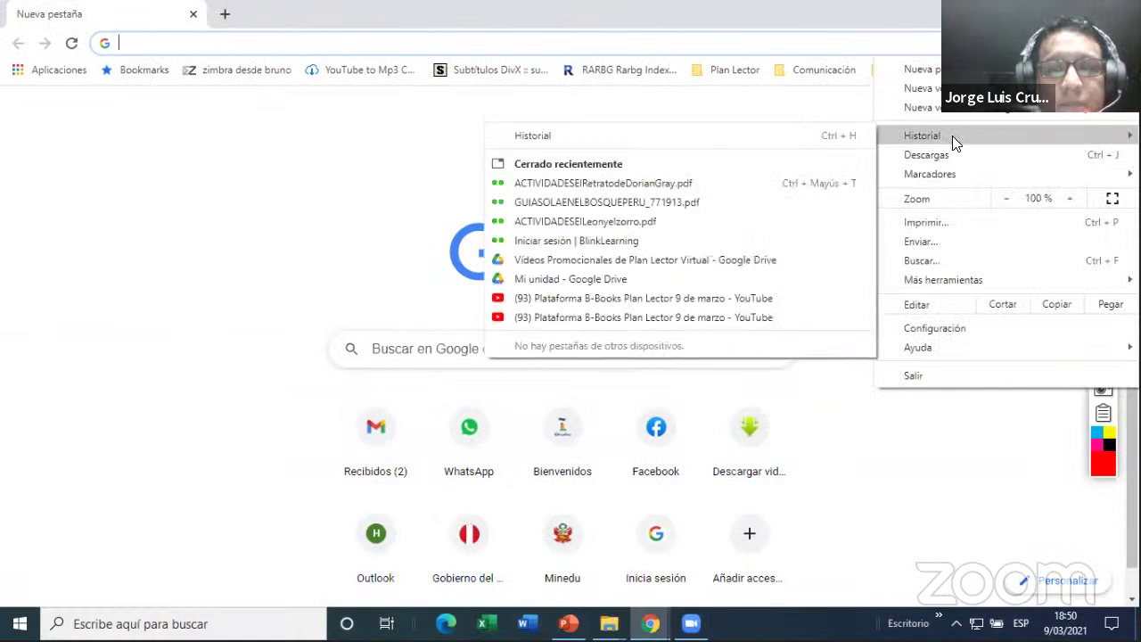
left_click(989, 108)
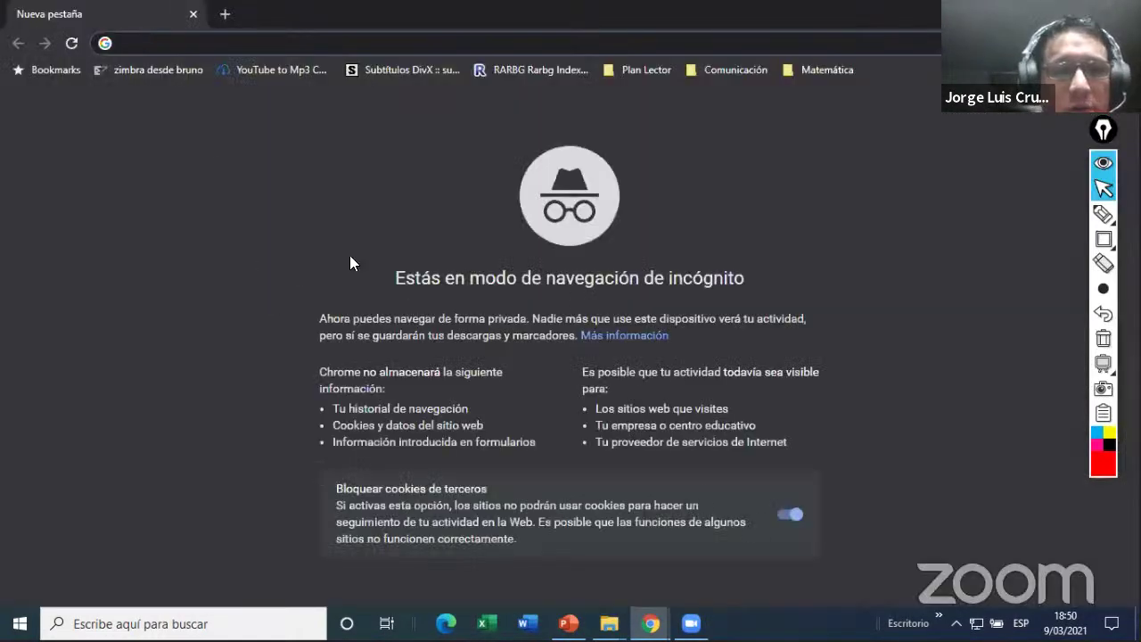
type("www.editorialbruno.com.pe")
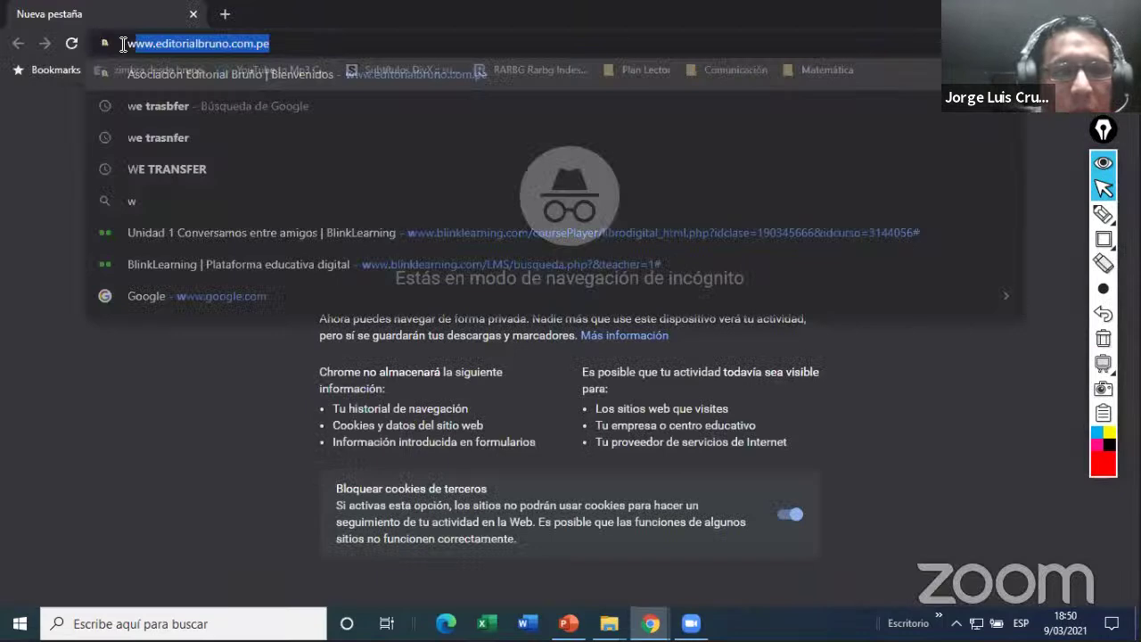
key("Return")
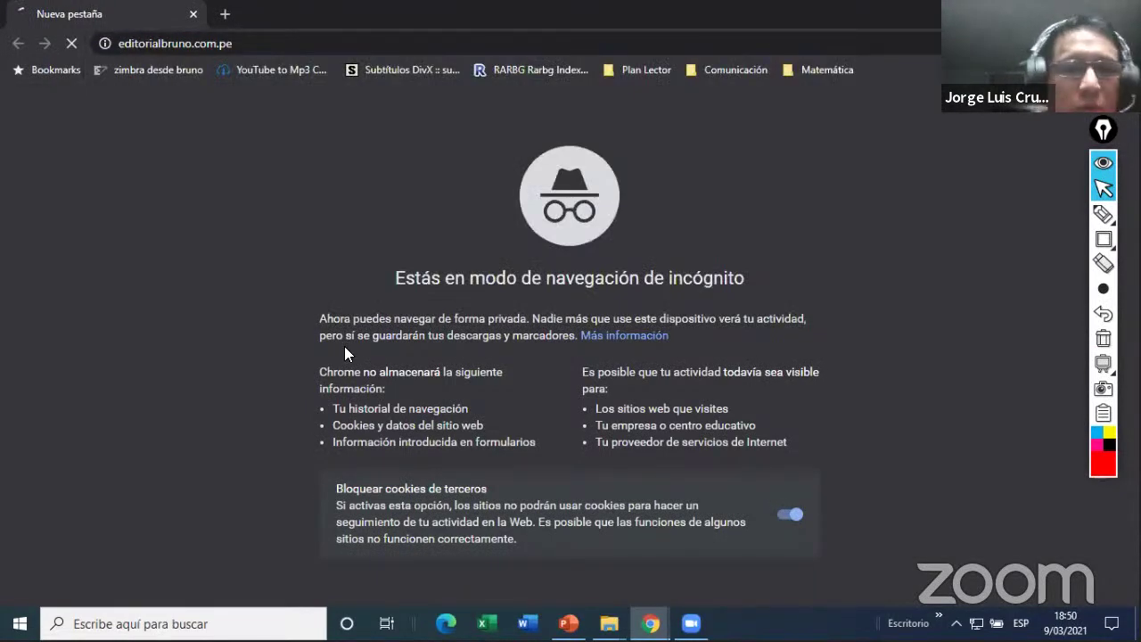
Go to the B-BOOKS login page, accept the cookie notice, and cover it with a blank whiteboard.
scroll(766, 400, "down", 2)
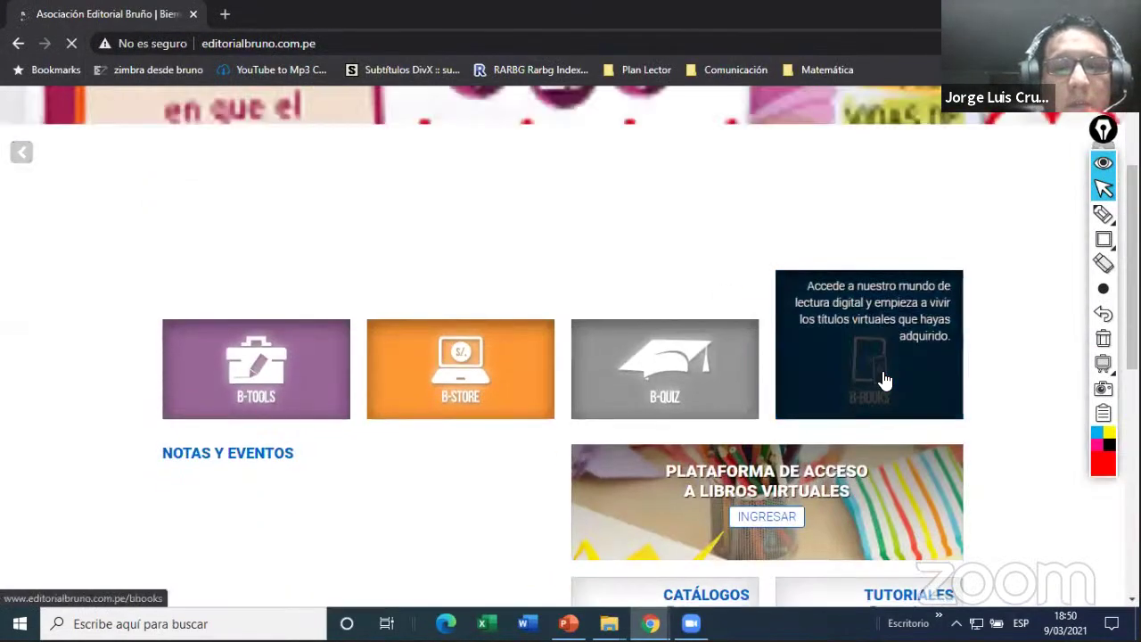
left_click(778, 407)
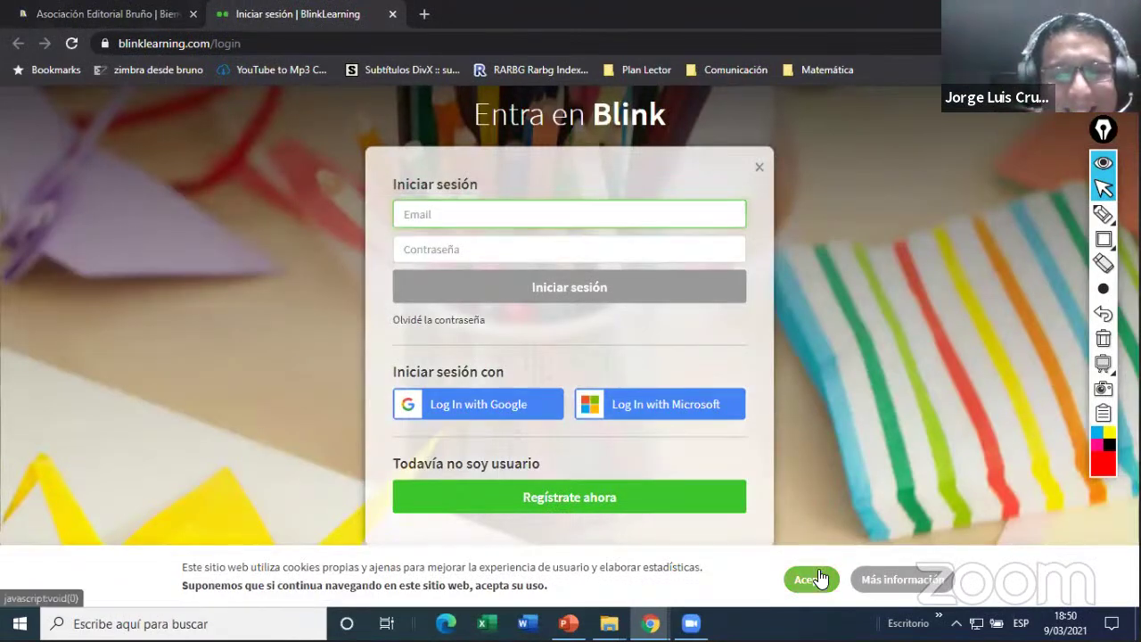
left_click(813, 579)
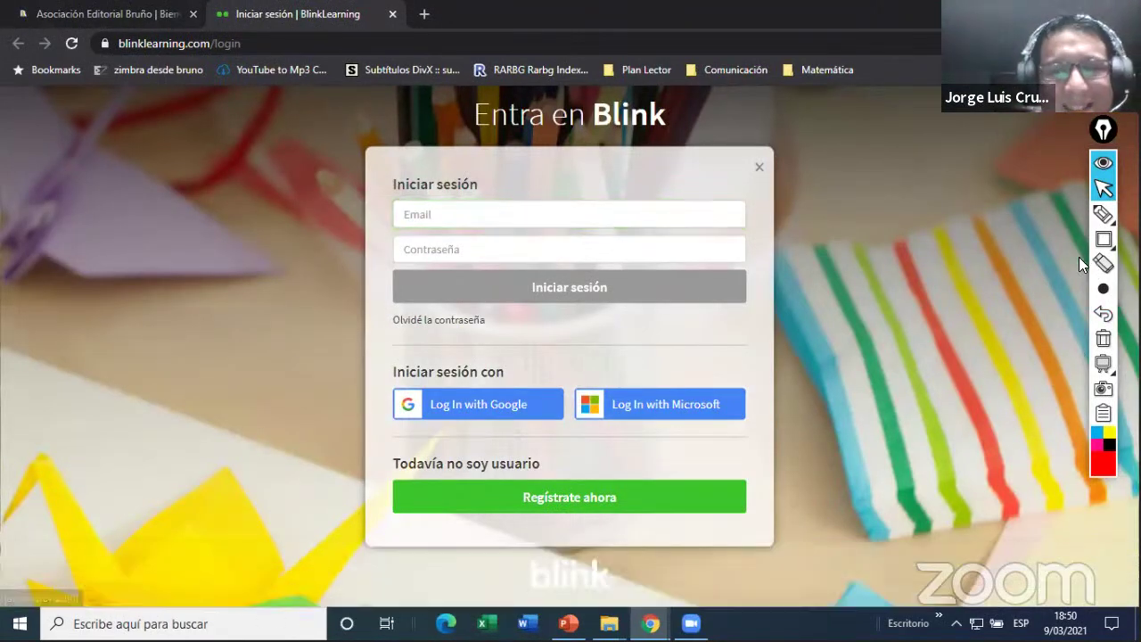
mouse_move(1101, 217)
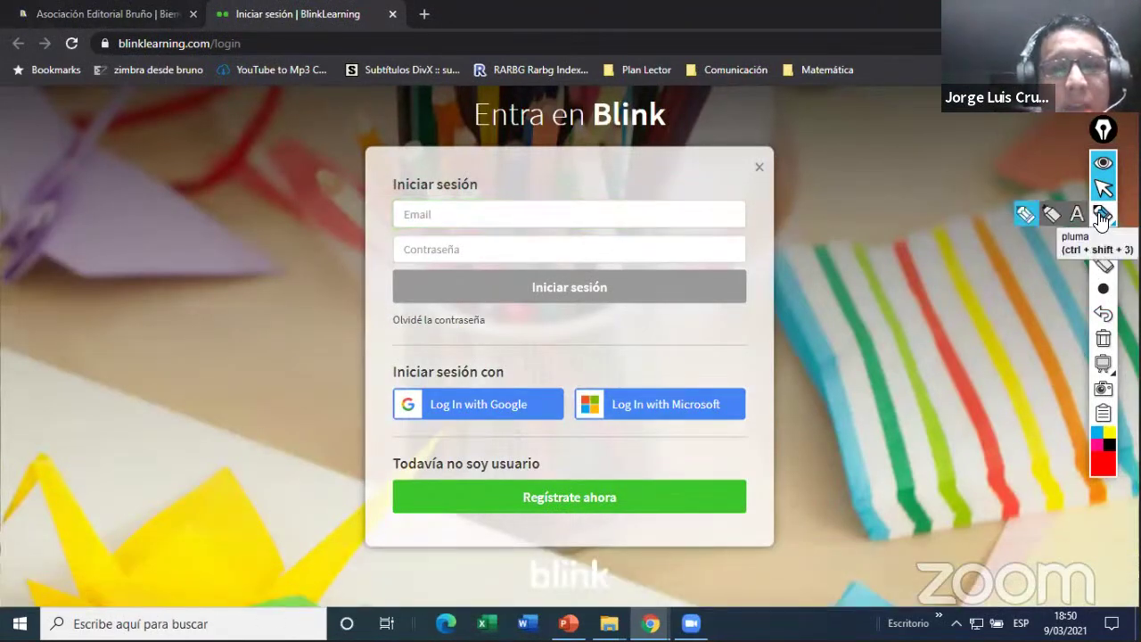
left_click(1104, 363)
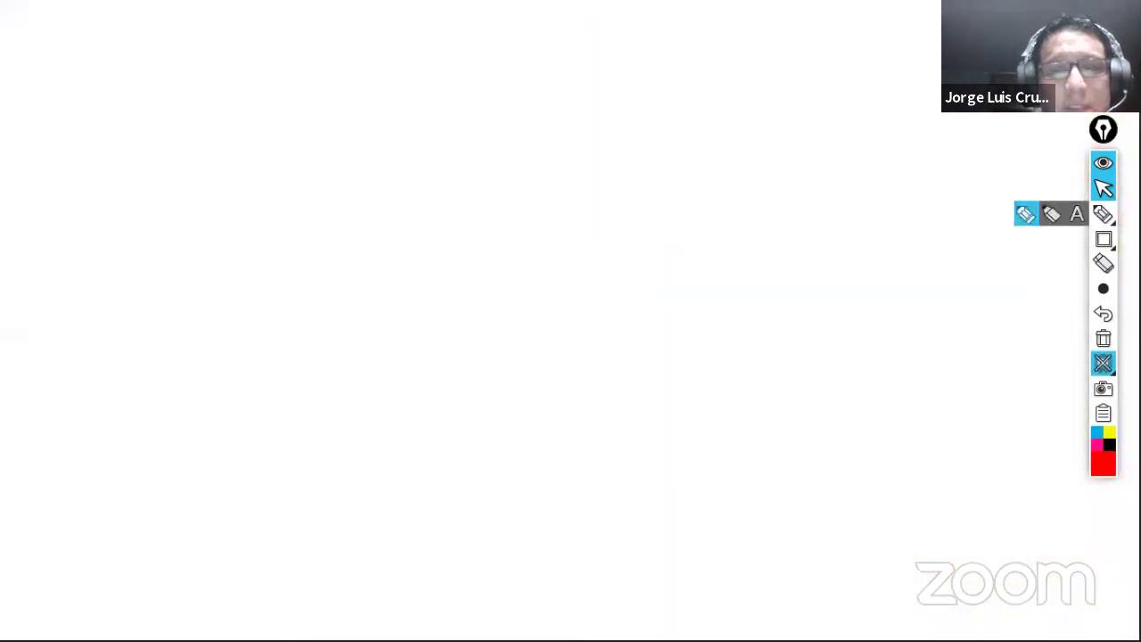
Handwrite 'PPFF' in red at top left, underline it, and draw an arrow pointing at it.
left_click(1102, 214)
left_click_drag(51, 38, 56, 187)
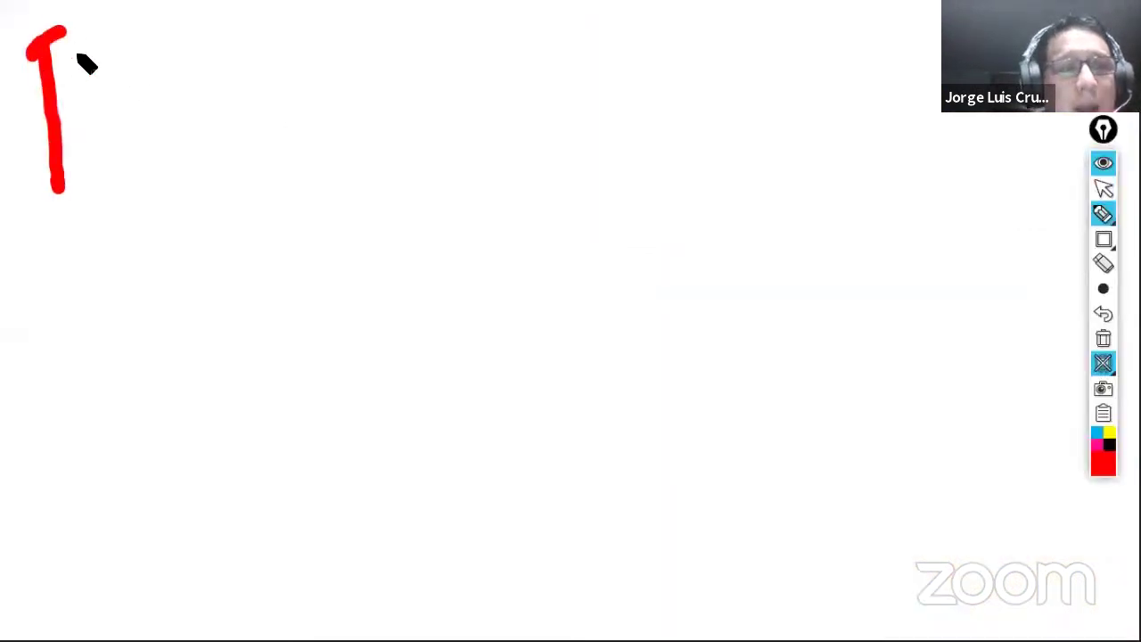
left_click_drag(29, 60, 50, 102)
mouse_move(107, 165)
left_mouse_down()
mouse_move(123, 14)
mouse_move(100, 89)
left_mouse_up()
mouse_move(162, 35)
left_mouse_down()
mouse_move(177, 143)
mouse_move(228, 19)
left_mouse_up()
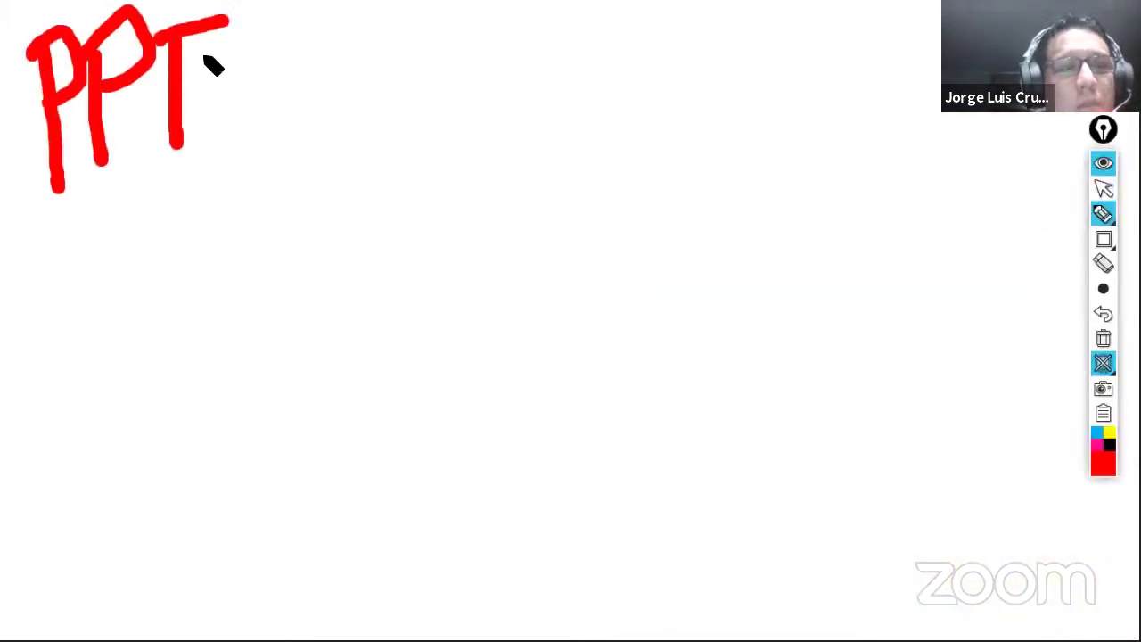
mouse_move(182, 87)
left_mouse_down()
mouse_move(234, 76)
mouse_move(254, 134)
left_mouse_up()
left_click(243, 18)
left_click_drag(243, 18, 314, 12)
left_click_drag(264, 59, 313, 62)
left_click_drag(16, 209, 388, 208)
mouse_move(504, 40)
left_mouse_down()
mouse_move(433, 98)
mouse_move(544, 147)
left_mouse_up()
mouse_move(432, 75)
left_mouse_down()
mouse_move(394, 76)
mouse_move(664, 102)
left_mouse_up()
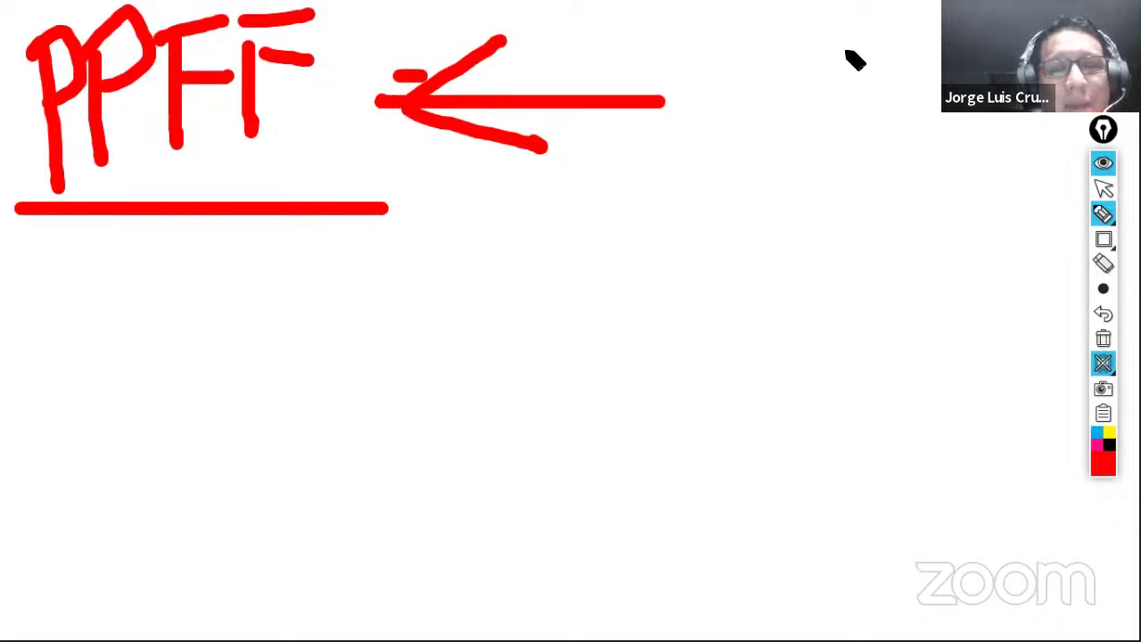
Write a word at top right and 'Códigos' below the arrow, underlining it.
mouse_move(854, 127)
left_mouse_down()
mouse_move(895, 64)
mouse_move(908, 114)
left_mouse_up()
left_click_drag(865, 89, 898, 82)
mouse_move(934, 34)
left_mouse_down()
mouse_move(956, 124)
mouse_move(918, 132)
left_mouse_up()
left_click_drag(502, 192, 533, 279)
left_click_drag(571, 224, 560, 228)
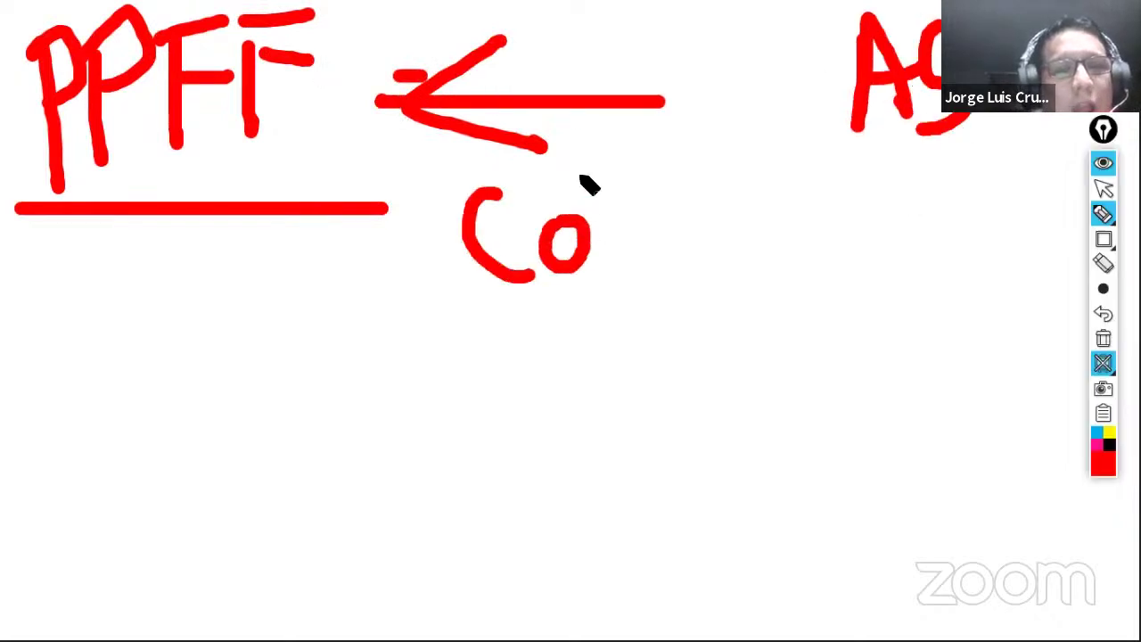
left_click_drag(593, 166, 563, 190)
left_click(617, 221)
mouse_move(591, 241)
left_mouse_down()
mouse_move(654, 244)
mouse_move(698, 222)
mouse_move(720, 344)
mouse_move(747, 224)
left_mouse_up()
left_click_drag(806, 189, 782, 263)
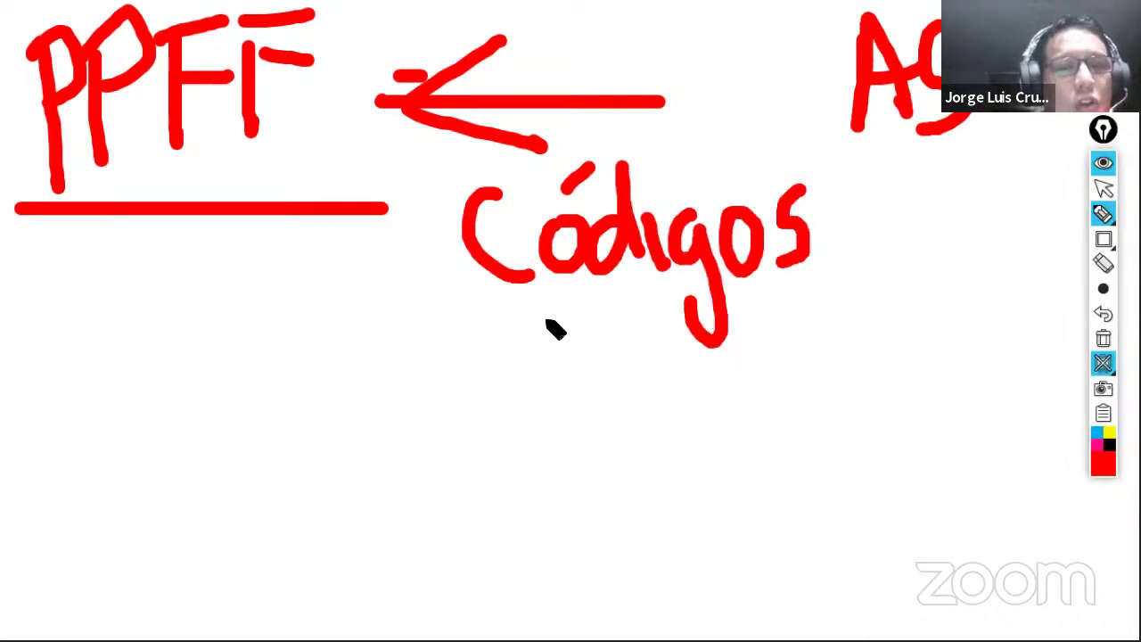
left_click_drag(513, 312, 923, 269)
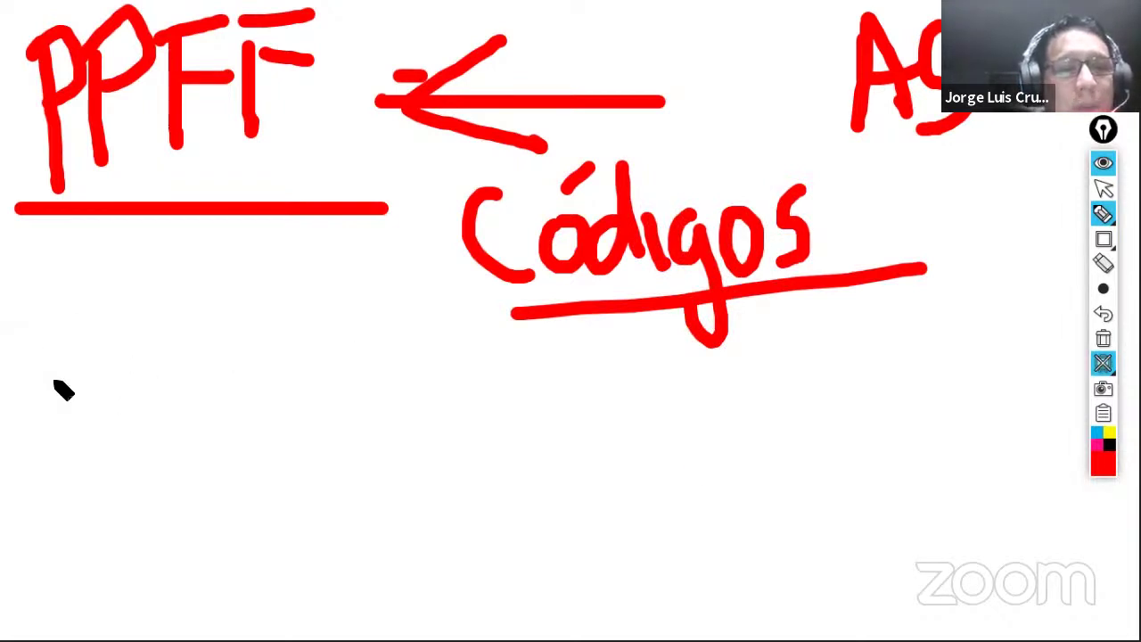
Write 'Registrar → Crear cuenta' below, then erase the notes and close the whiteboard.
left_click_drag(58, 354, 47, 463)
mouse_move(27, 365)
left_mouse_down()
mouse_move(124, 464)
mouse_move(188, 423)
mouse_move(204, 529)
mouse_move(224, 448)
mouse_move(247, 454)
left_mouse_up()
left_click_drag(265, 317, 258, 458)
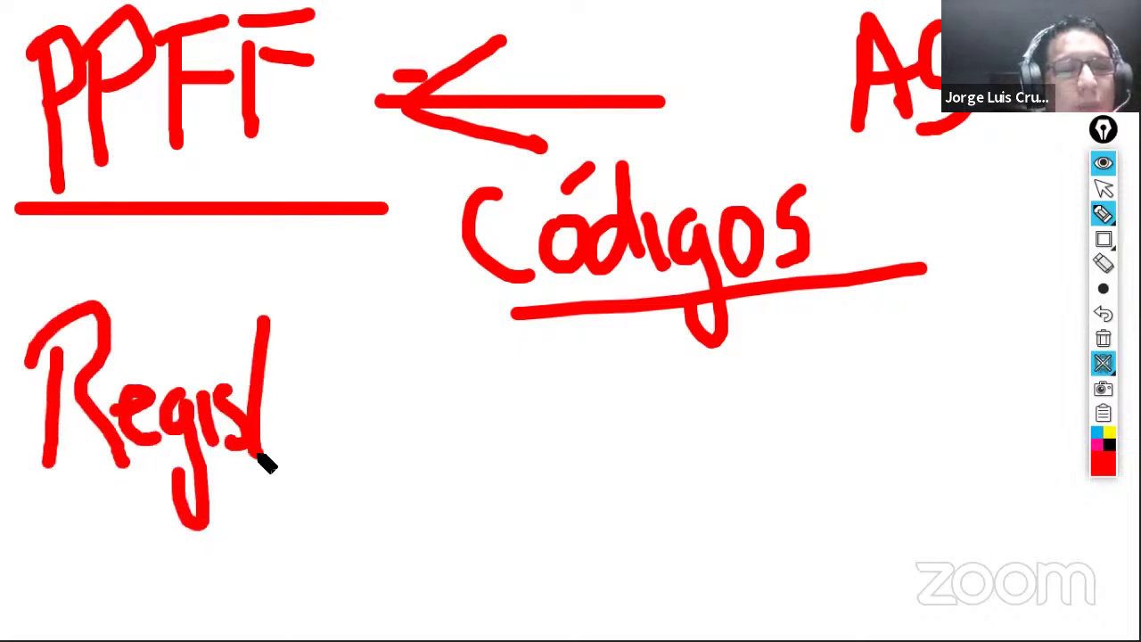
left_click_drag(233, 374, 325, 353)
mouse_move(299, 445)
left_mouse_down()
mouse_move(336, 402)
mouse_move(341, 439)
mouse_move(364, 433)
mouse_move(430, 360)
mouse_move(496, 432)
mouse_move(567, 403)
mouse_move(683, 401)
mouse_move(722, 415)
mouse_move(827, 417)
mouse_move(865, 437)
left_mouse_up()
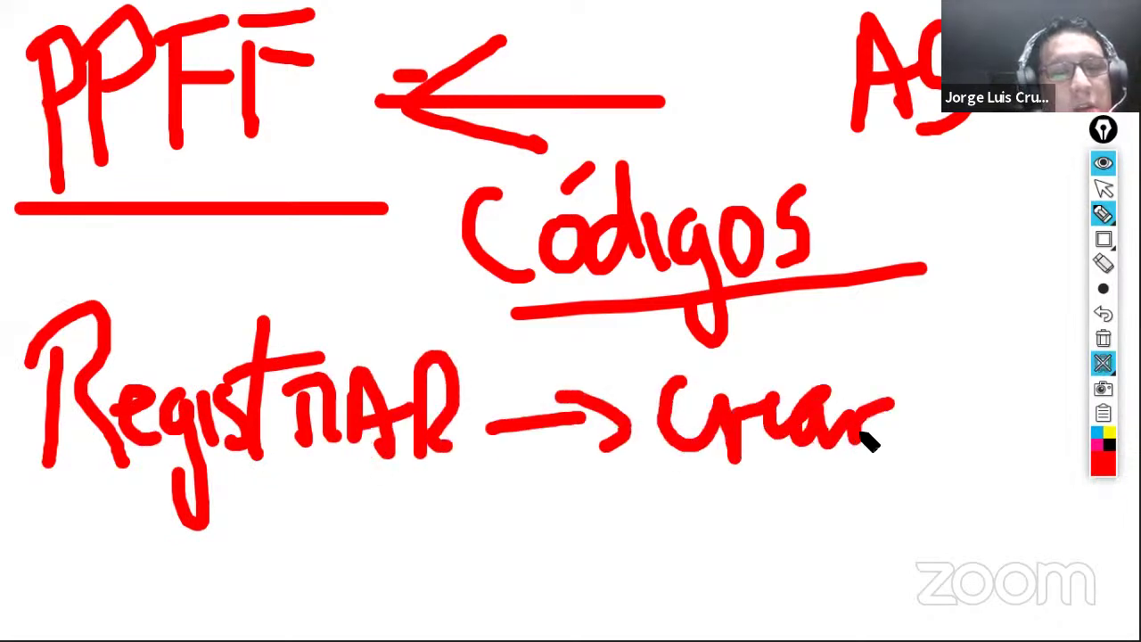
mouse_move(682, 481)
left_mouse_down()
mouse_move(797, 555)
mouse_move(859, 514)
mouse_move(889, 535)
left_mouse_up()
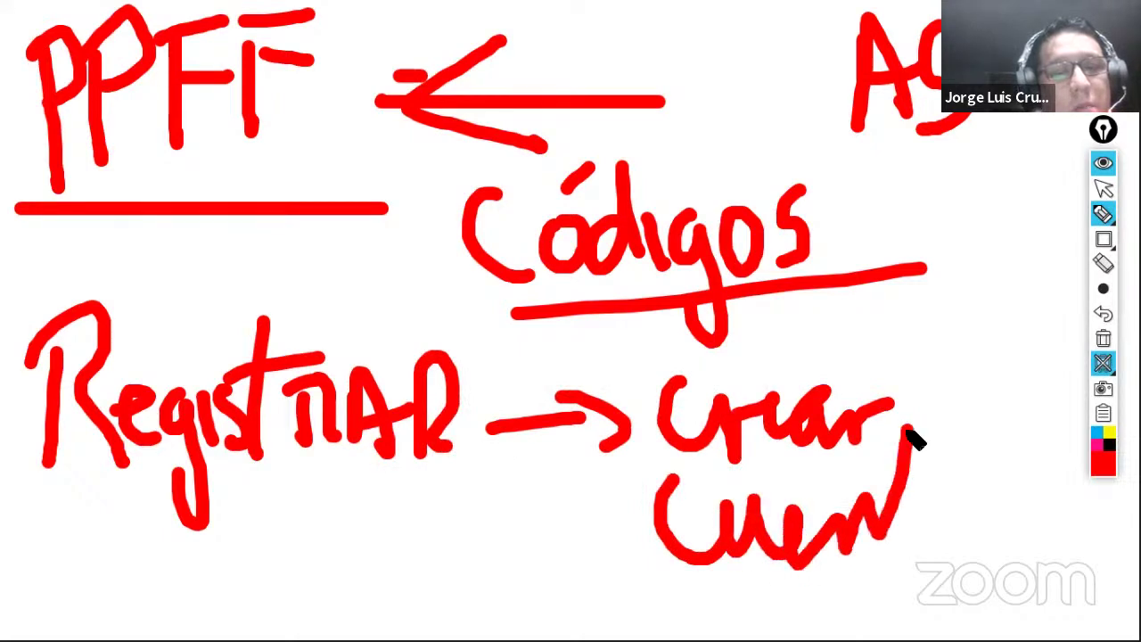
left_click_drag(910, 429, 902, 567)
left_click_drag(872, 474, 966, 458)
left_click_drag(953, 502, 952, 547)
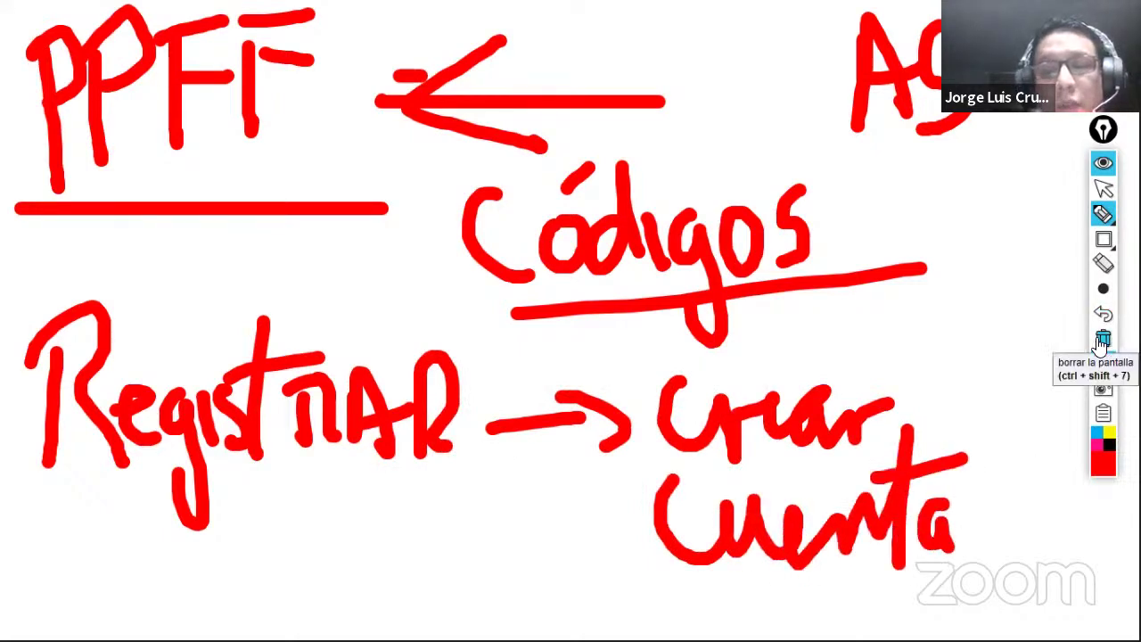
left_click(1103, 339)
left_click(1103, 363)
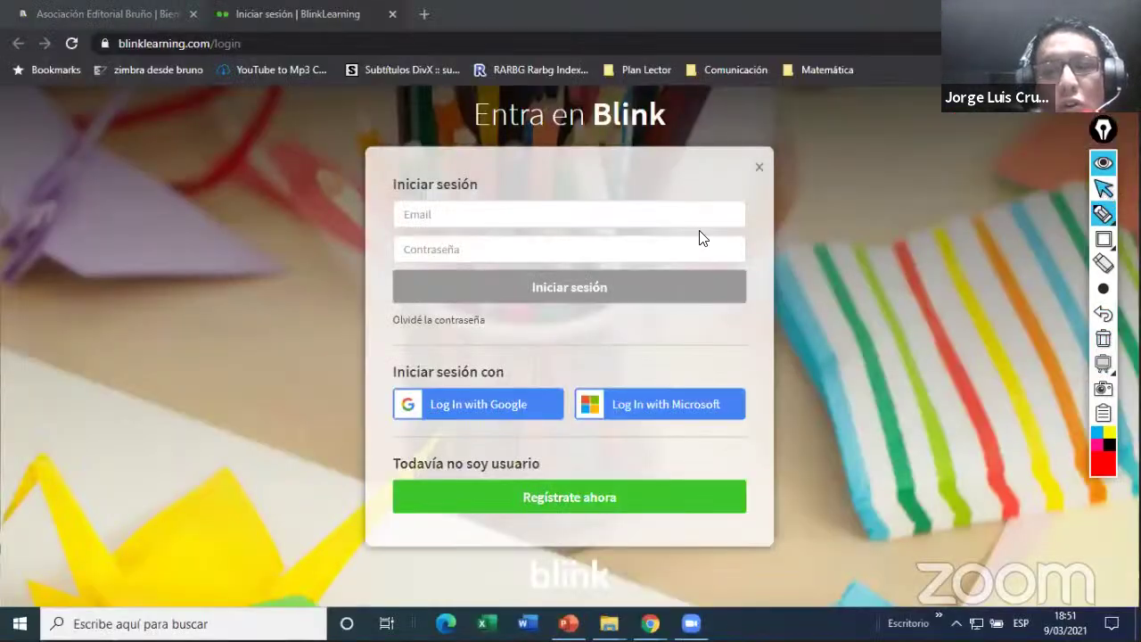
left_click(439, 215)
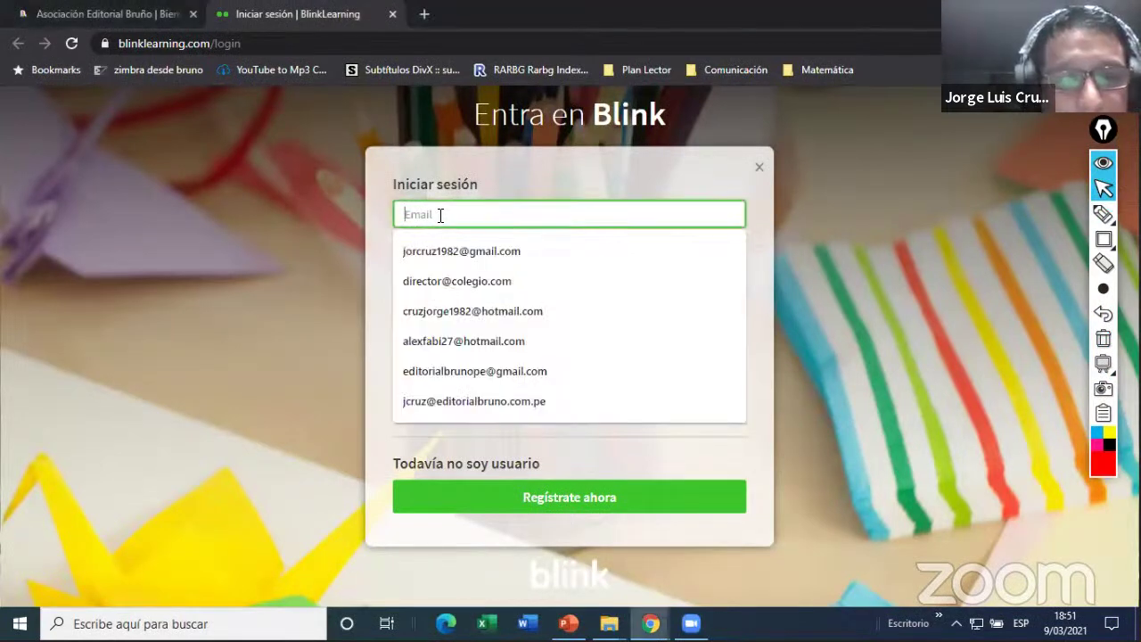
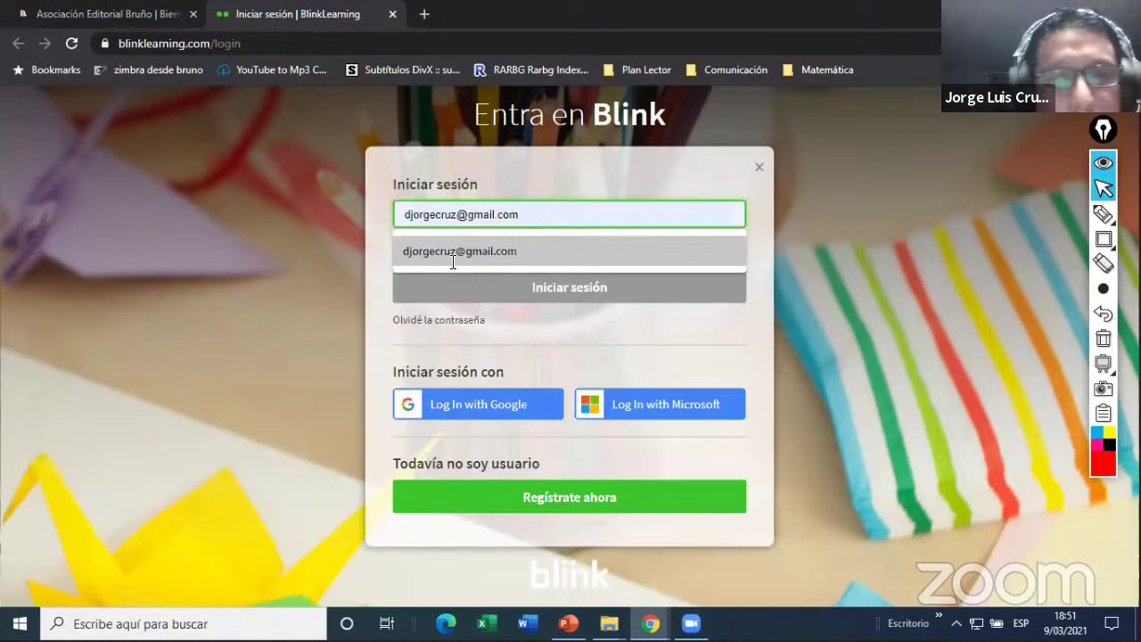
Fill the login e-mail from a saved address, delete it, and choose to register a new account.
left_click(450, 254)
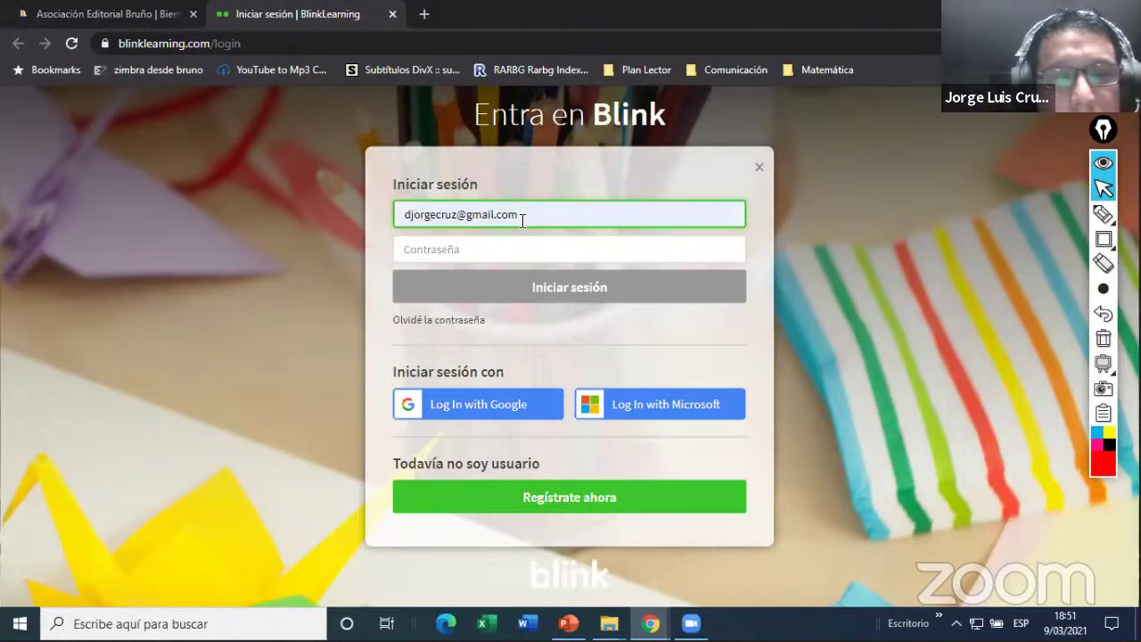
left_click_drag(522, 220, 313, 232)
key("BackSpace")
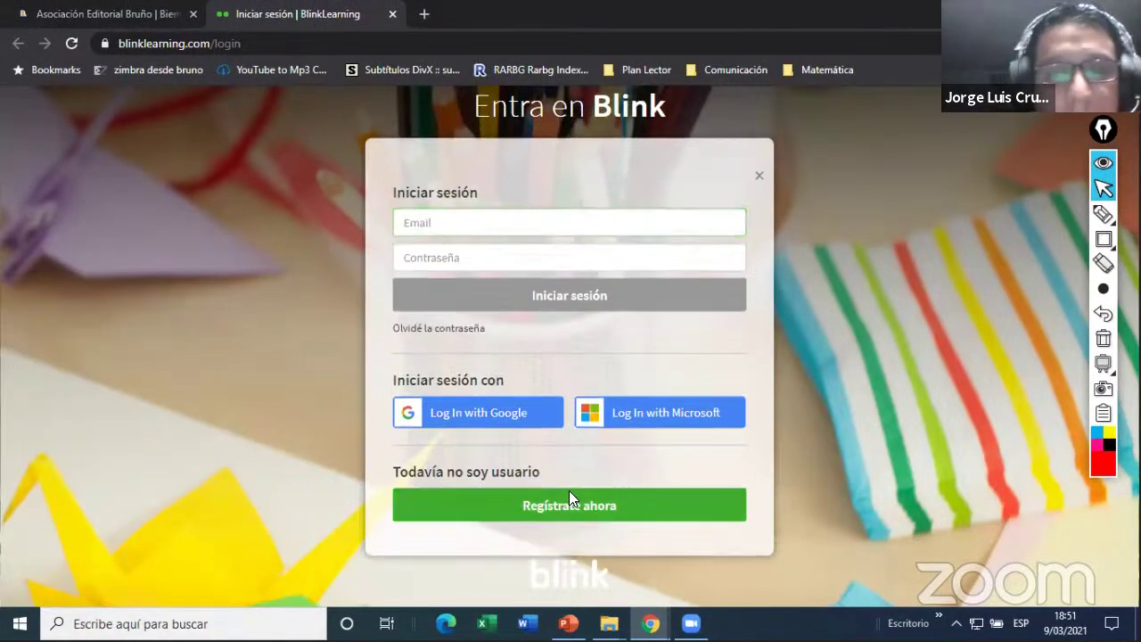
left_click(568, 501)
Fill the class code, e-mail, student's first name and surnames from saved entries, then focus the password field.
left_click(484, 255)
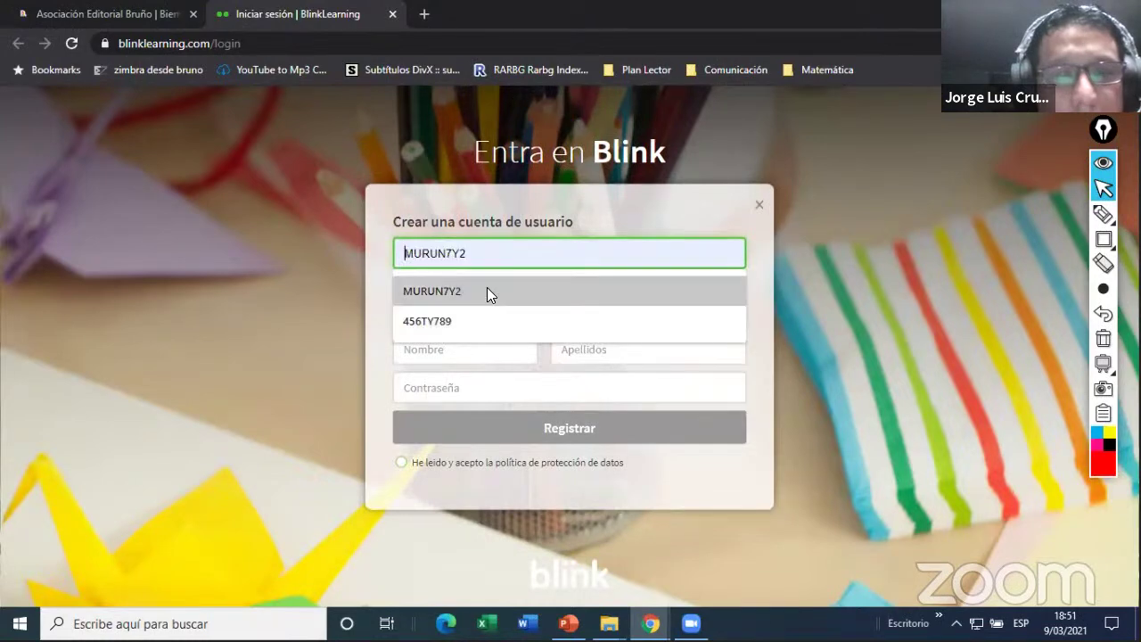
left_click(486, 291)
left_click(474, 307)
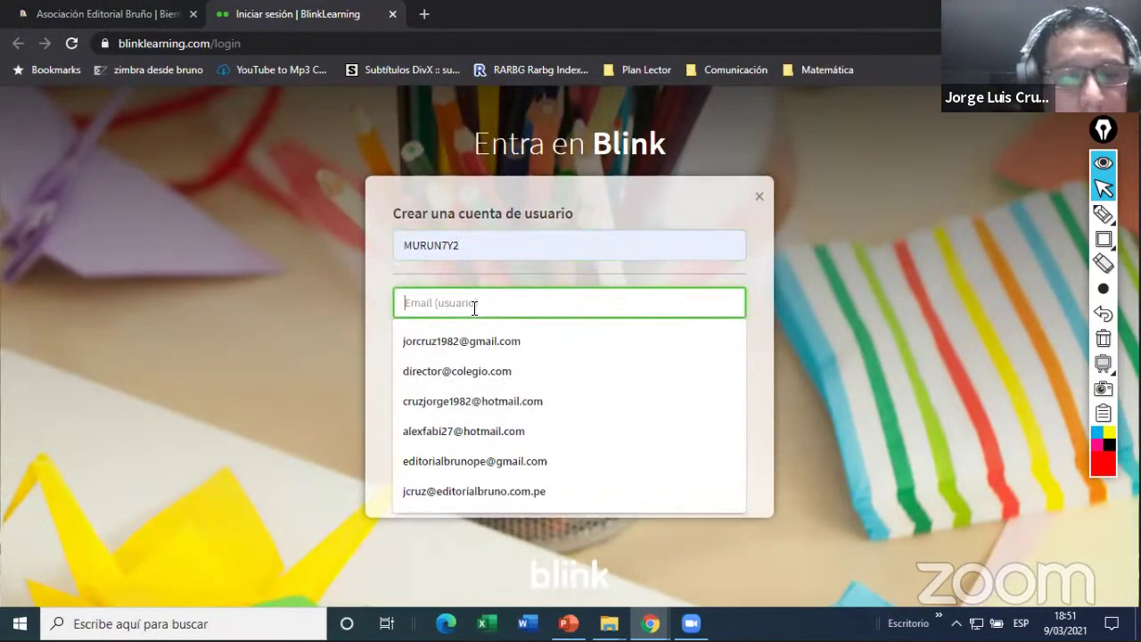
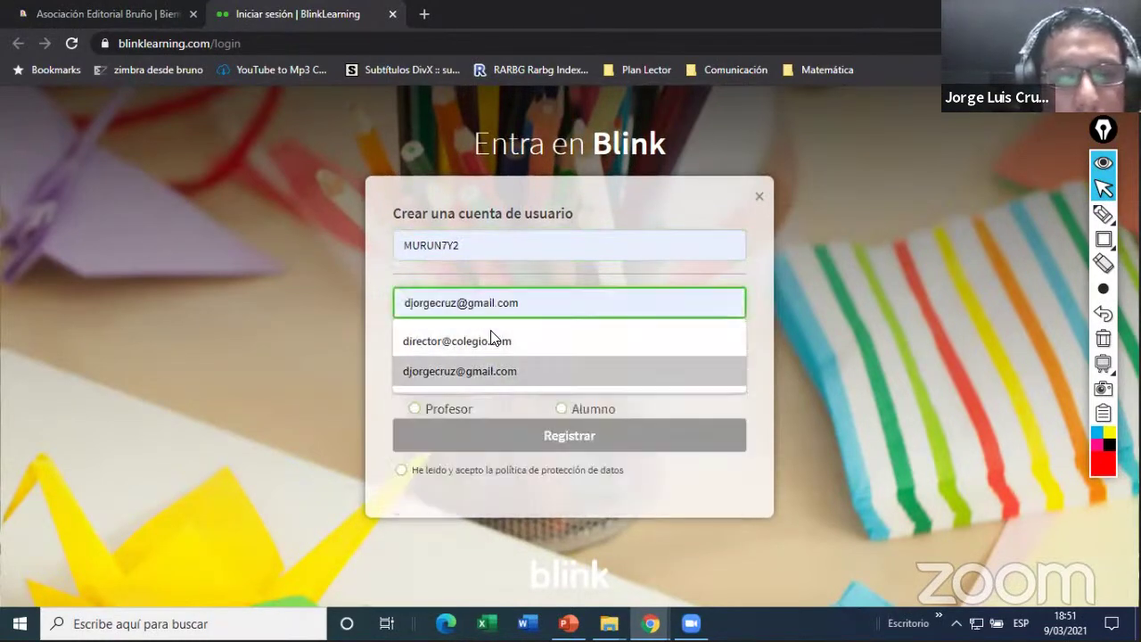
left_click(514, 368)
left_click(464, 341)
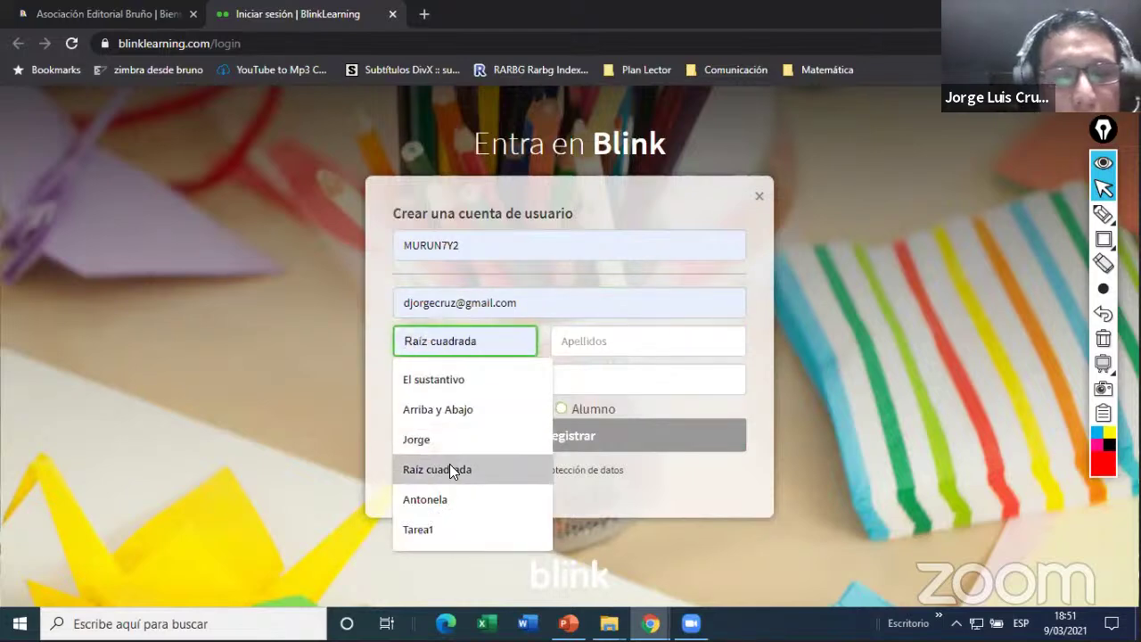
left_click(449, 495)
left_click(575, 342)
left_click(585, 378)
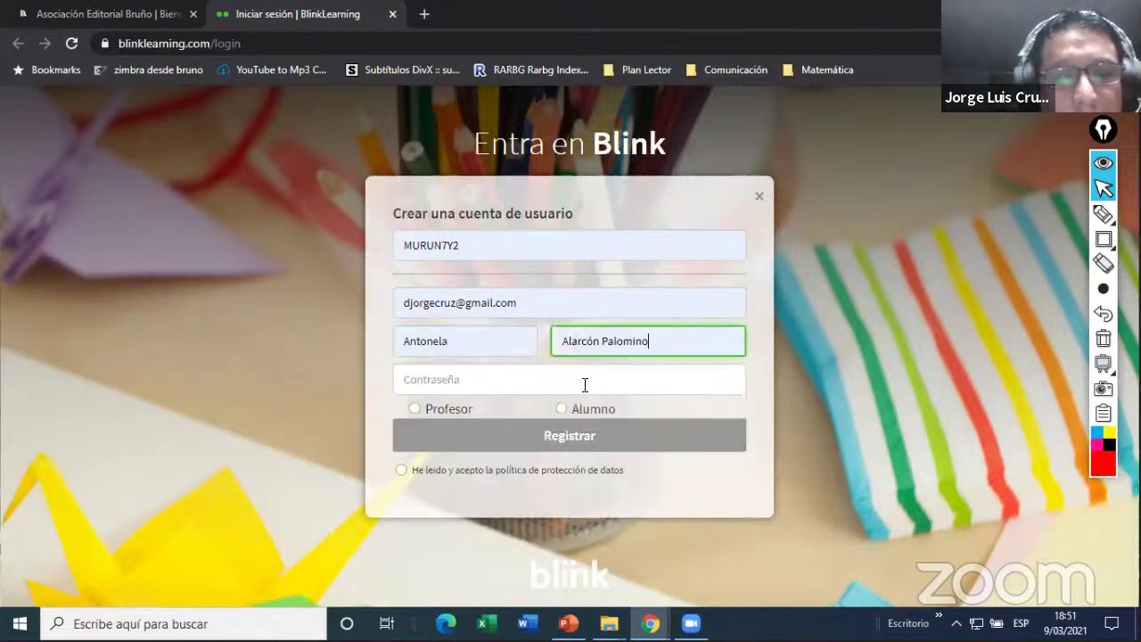
left_click(439, 376)
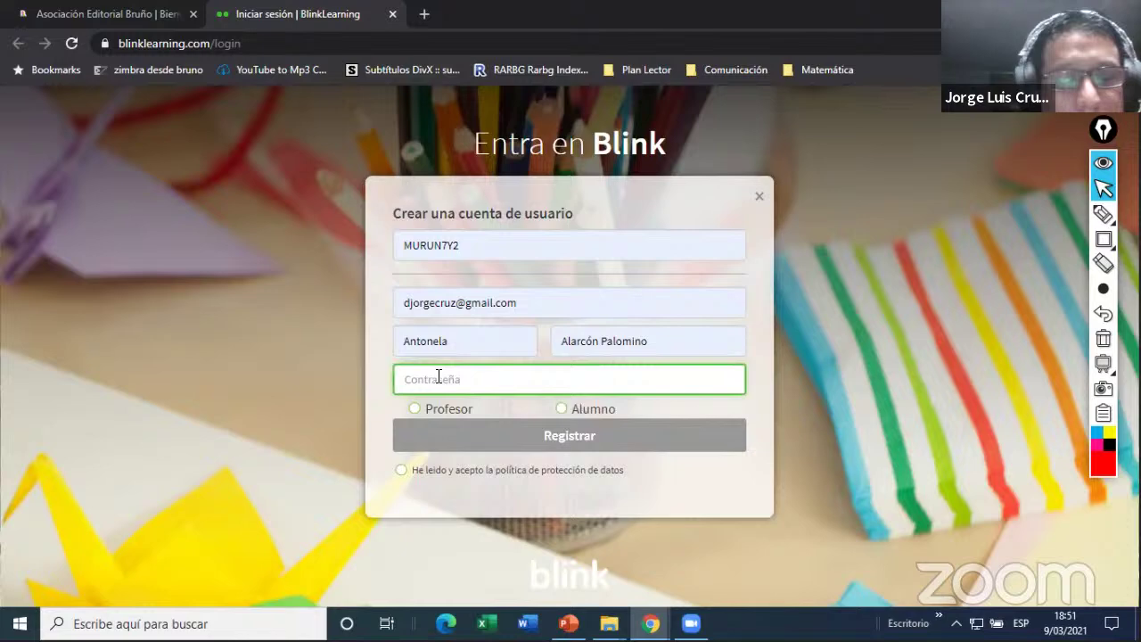
Circle the e-mail, name and password fields in red, then erase the mark.
left_click(1103, 214)
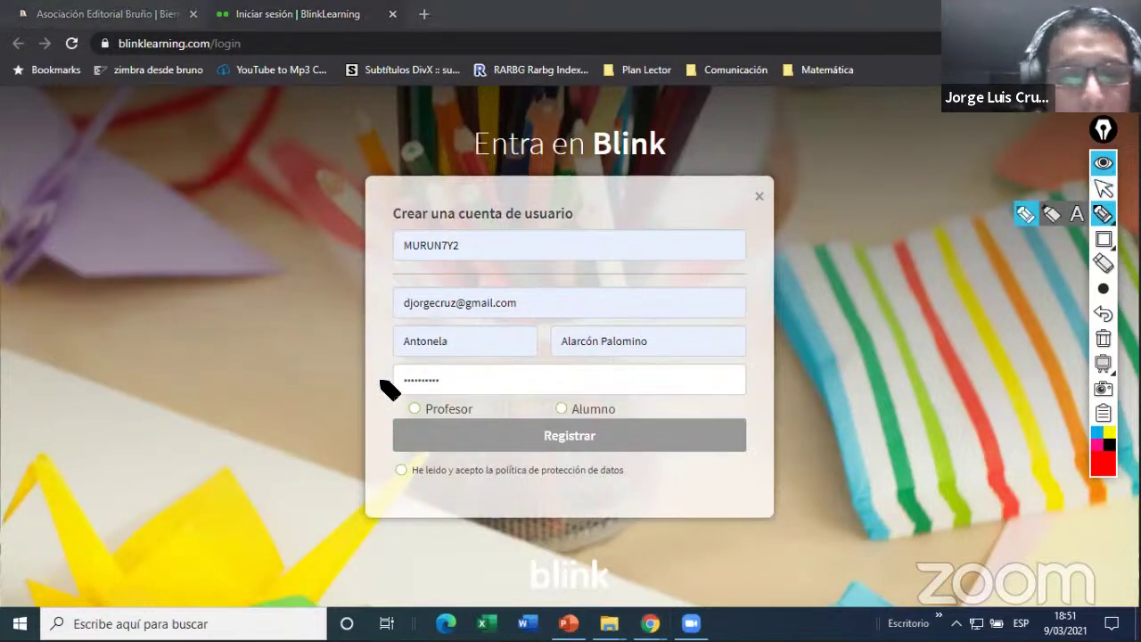
mouse_move(381, 381)
left_mouse_down()
mouse_move(242, 355)
mouse_move(378, 283)
left_mouse_up()
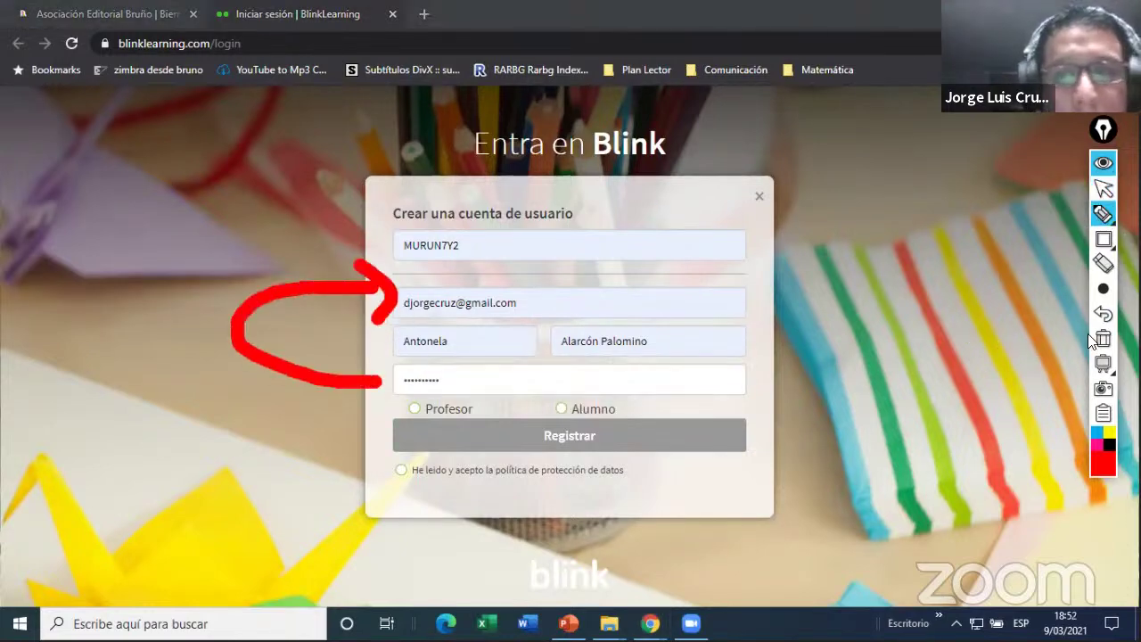
left_click(1103, 188)
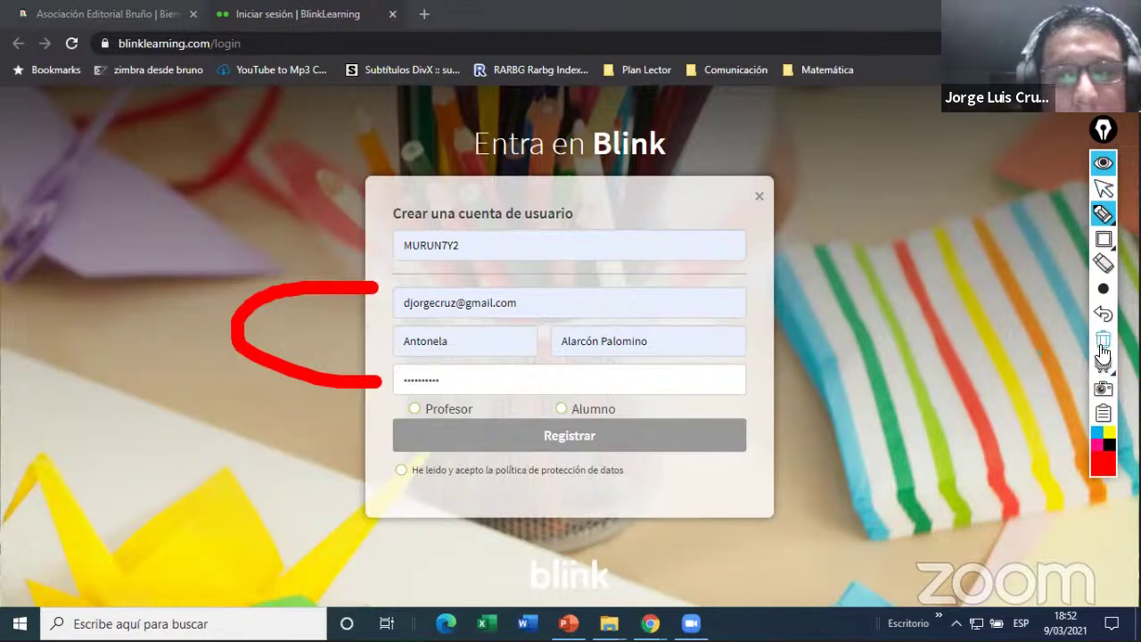
left_click(1104, 346)
left_click(1104, 188)
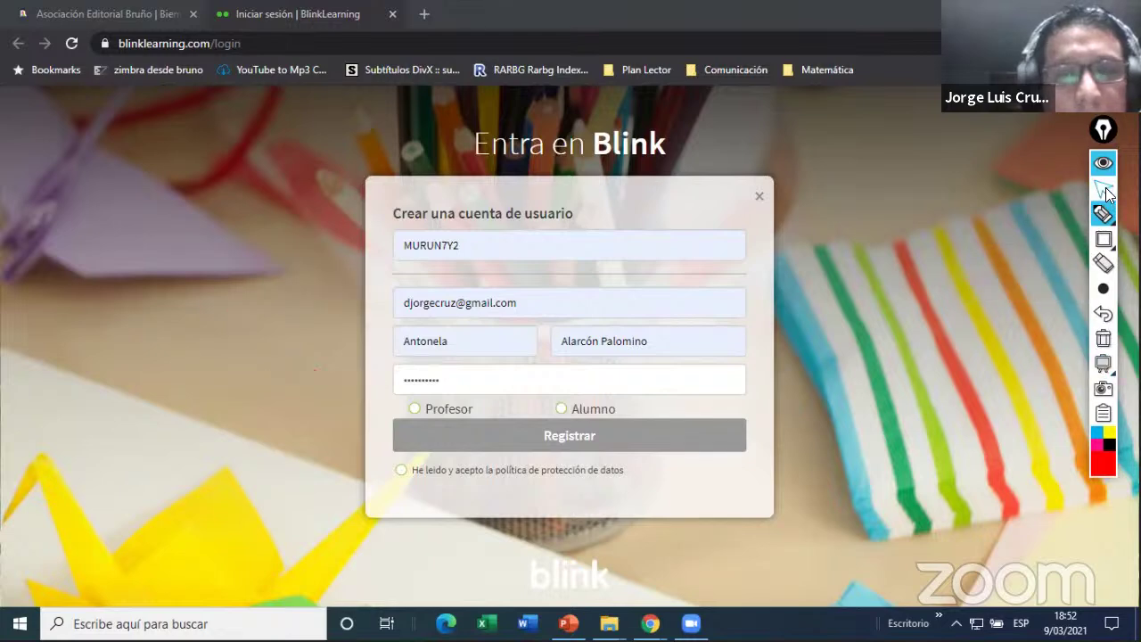
Register as a student aged 11 with the parent's e-mail, school HERMANO NOE ZEVALLOS ORTEGA, policy accepted.
left_click(561, 409)
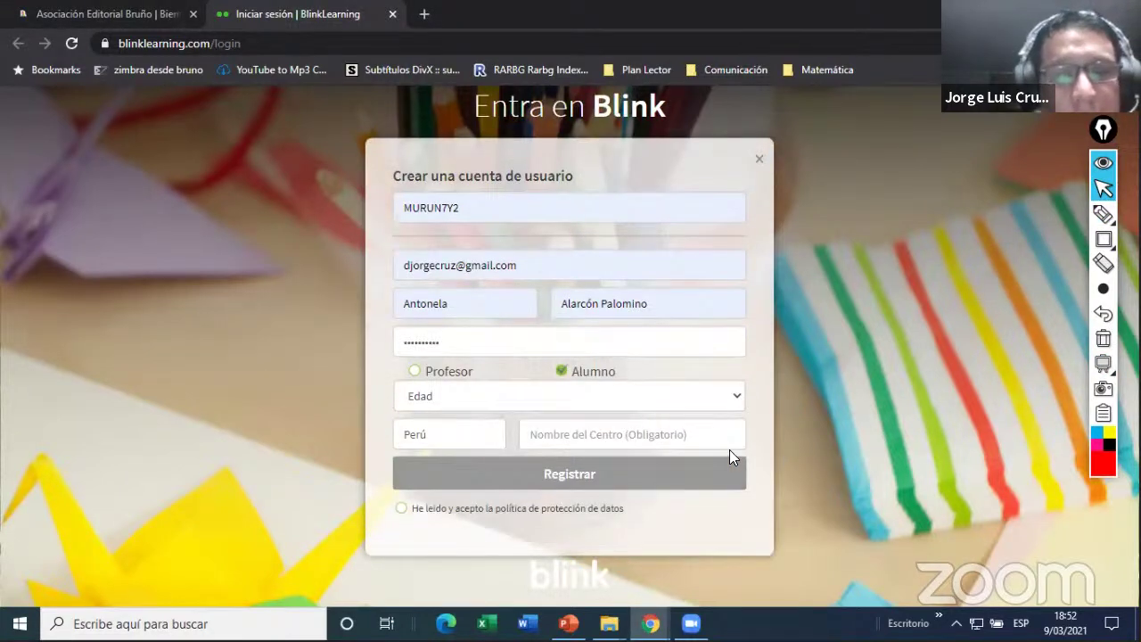
left_click(740, 396)
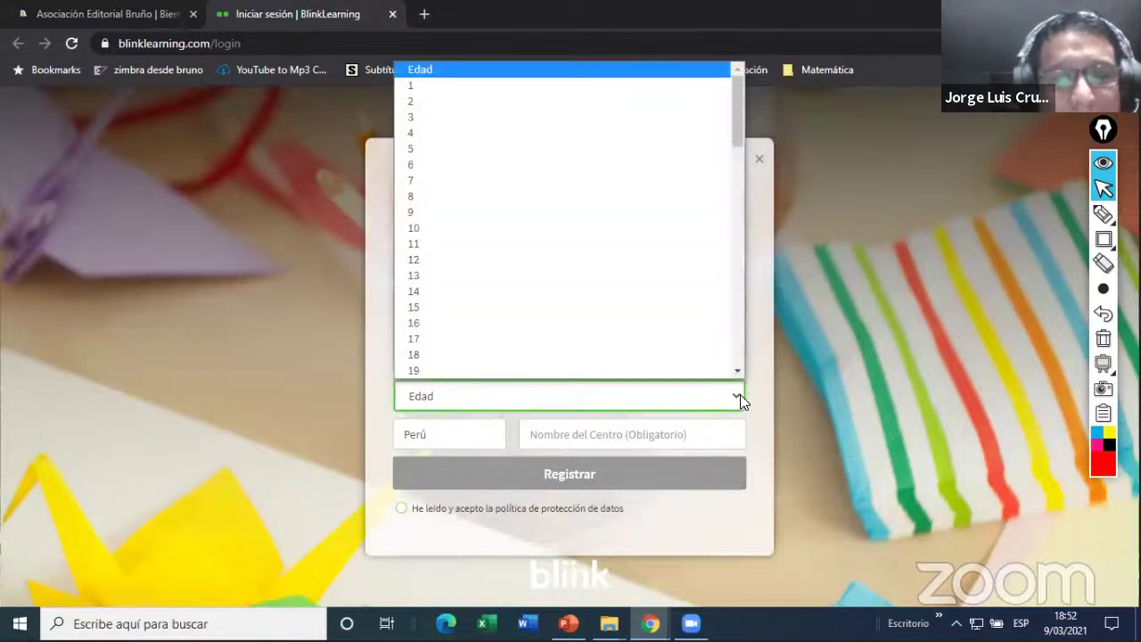
left_click(621, 214)
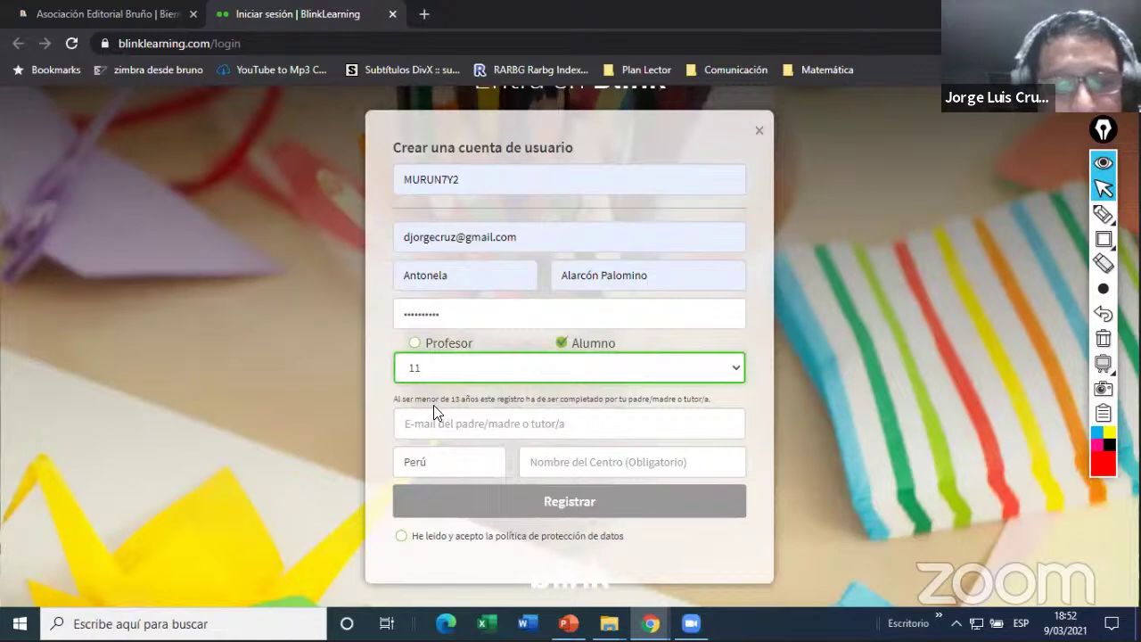
left_click(540, 428)
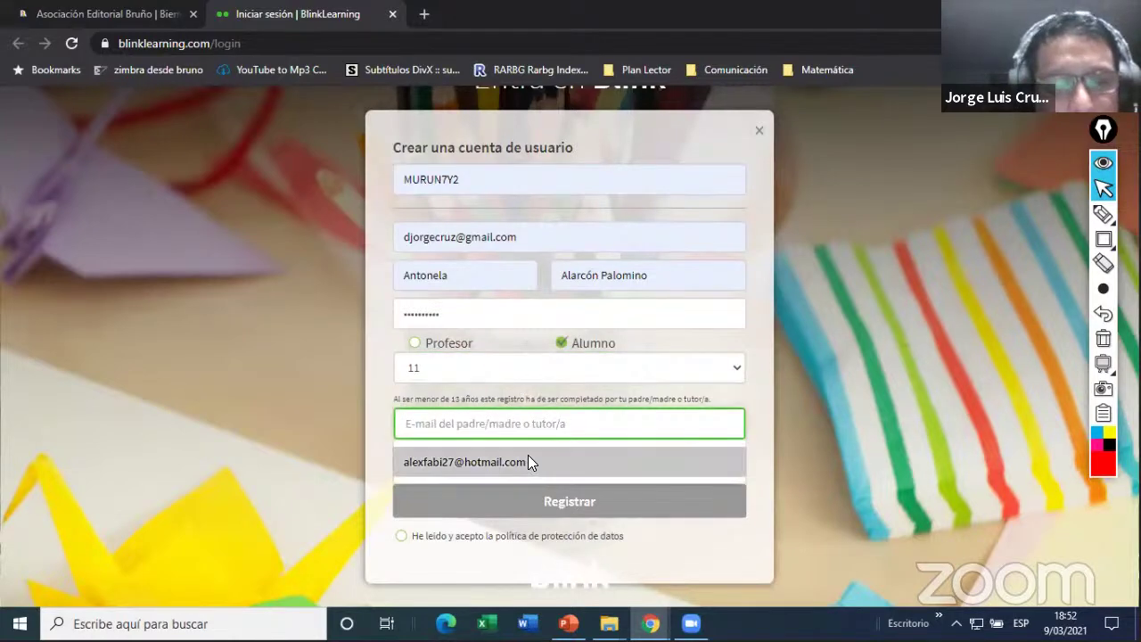
left_click(528, 456)
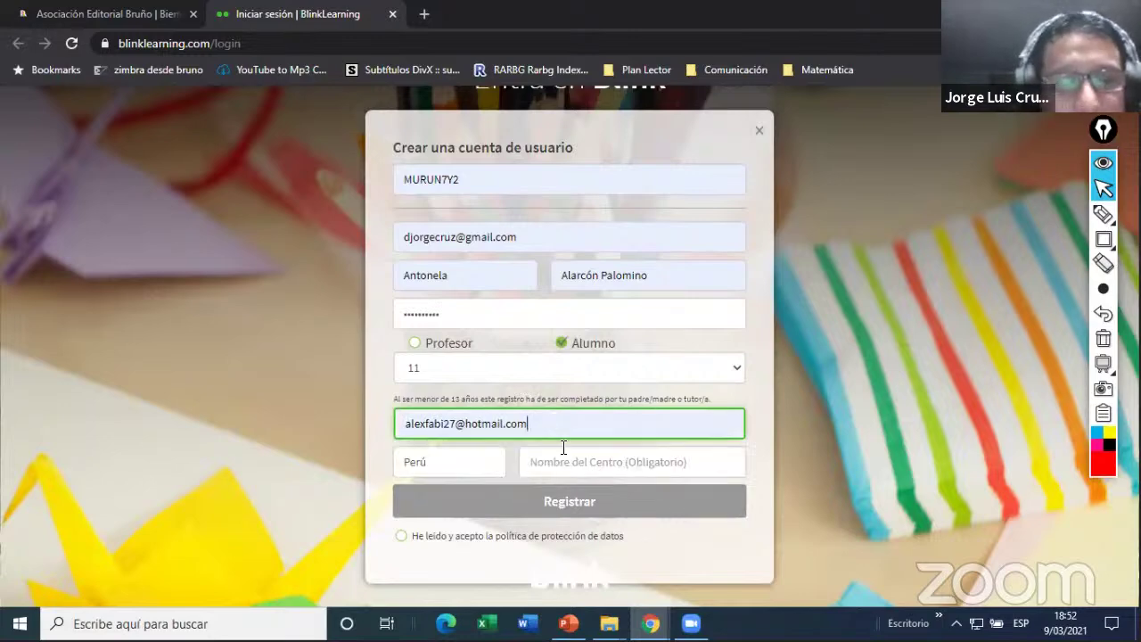
left_click(563, 449)
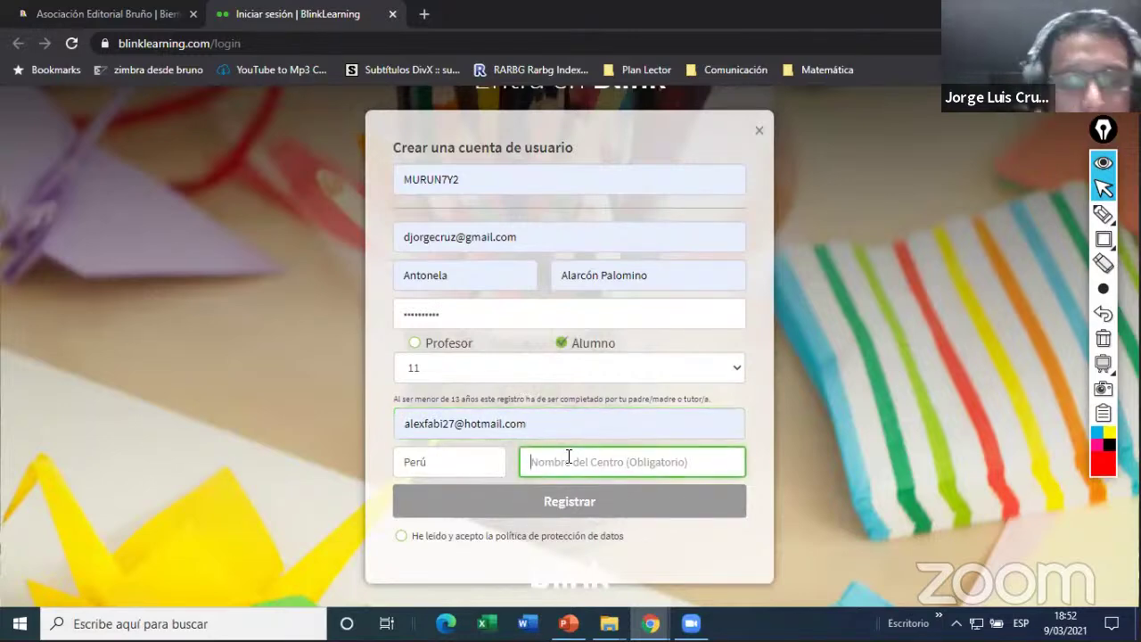
type("noe zev")
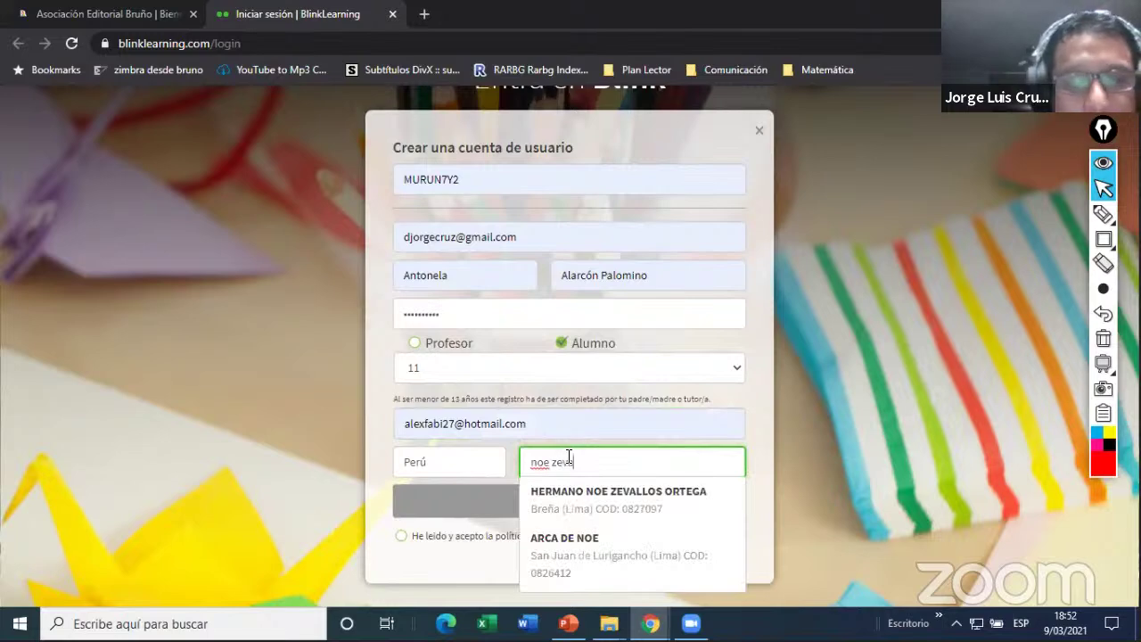
type("a")
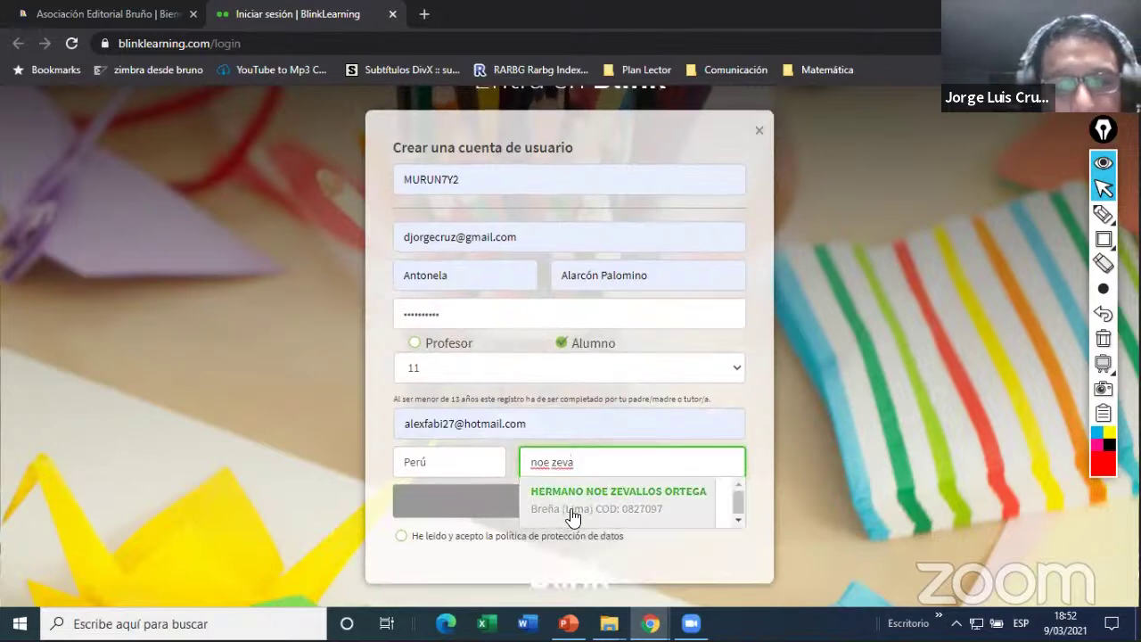
left_click(571, 515)
left_click(401, 536)
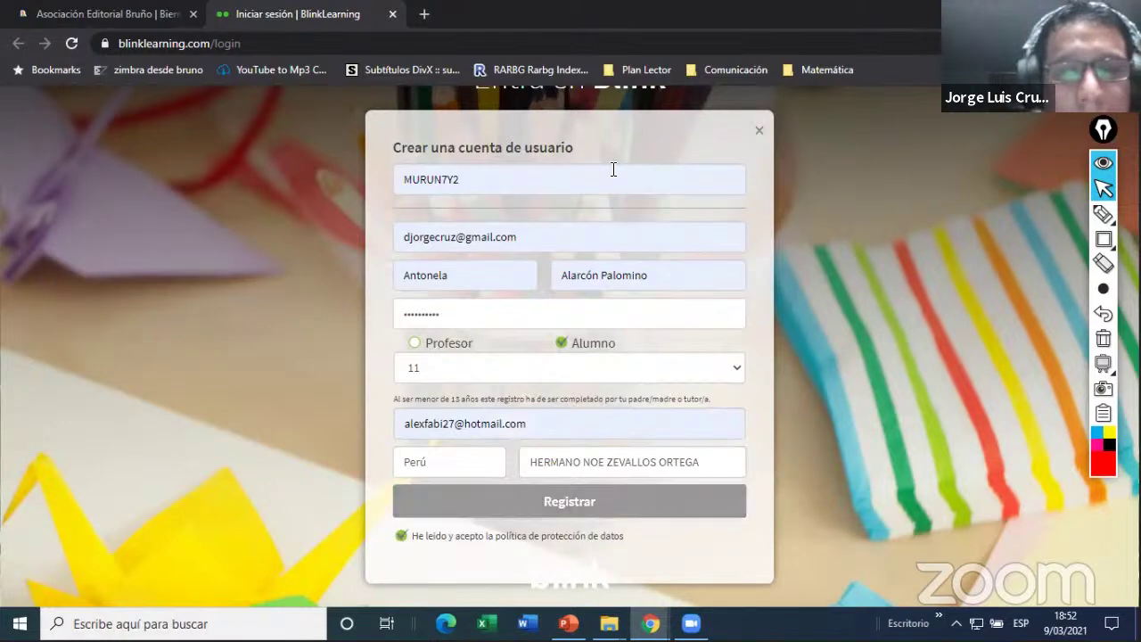
Close the BlinkLearning tab and reopen the B-BOOKS login page from the Editorial Bruño site.
left_click(397, 14)
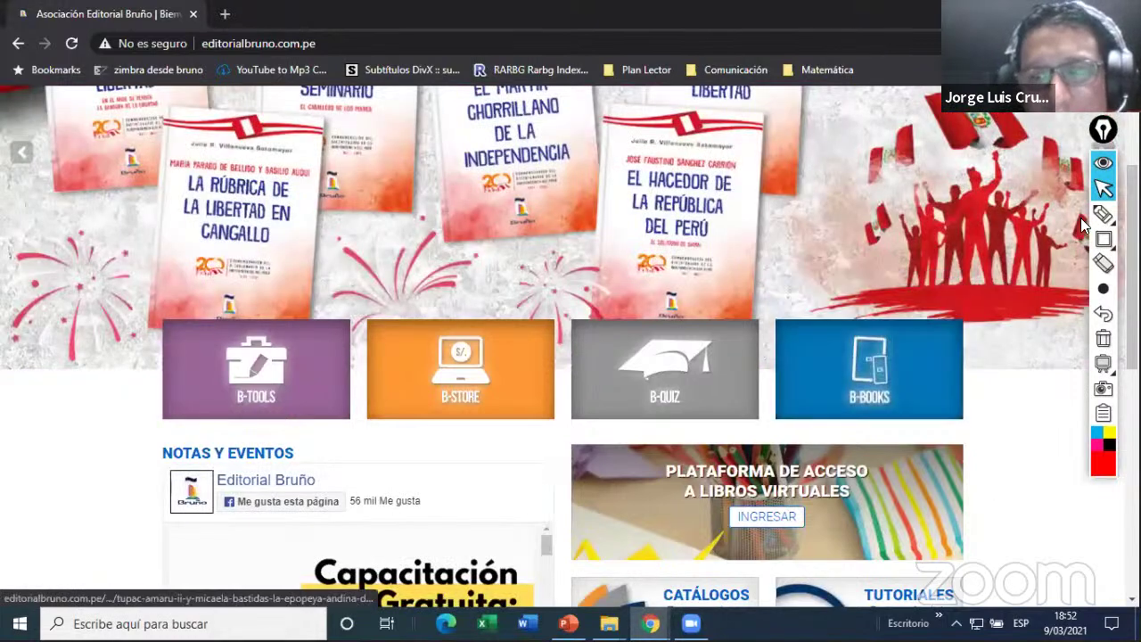
left_click(1104, 214)
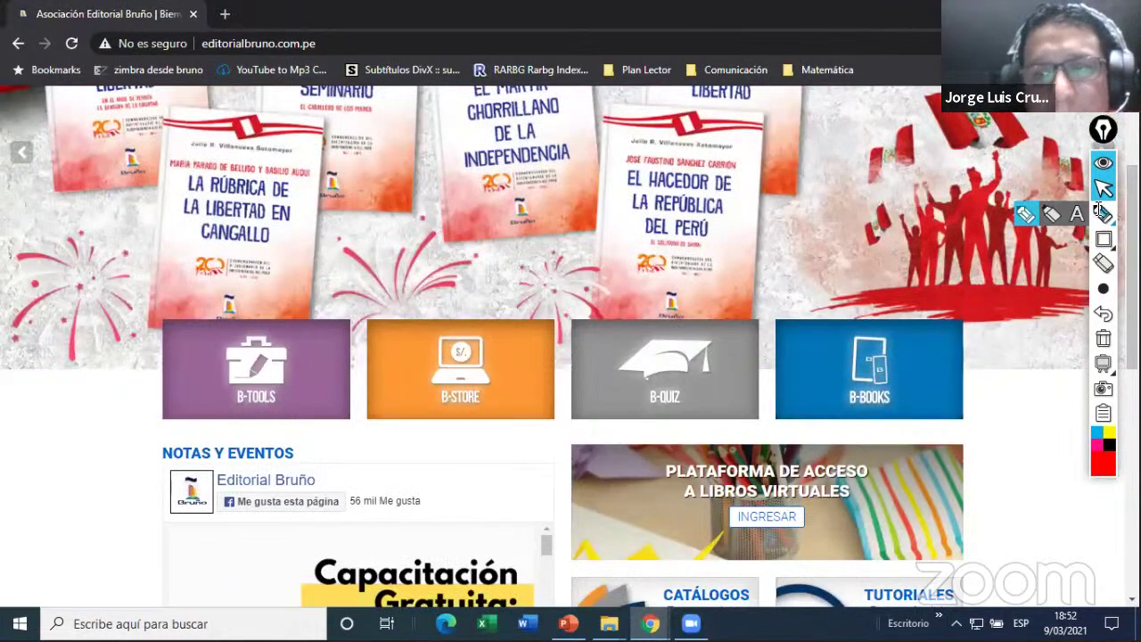
left_click(1103, 189)
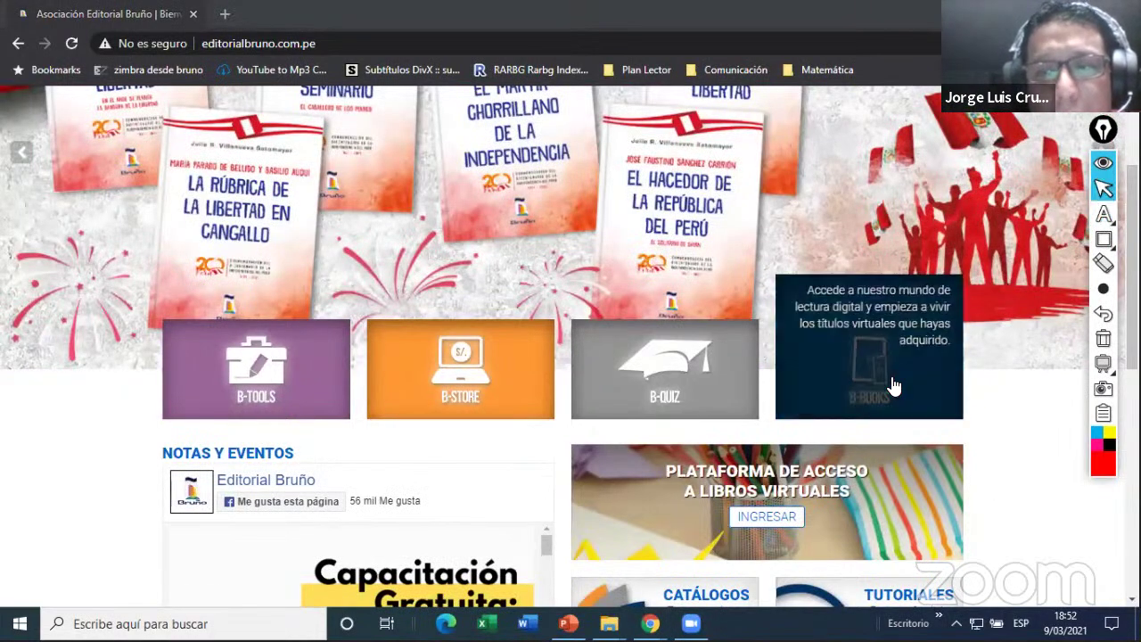
left_click(895, 356)
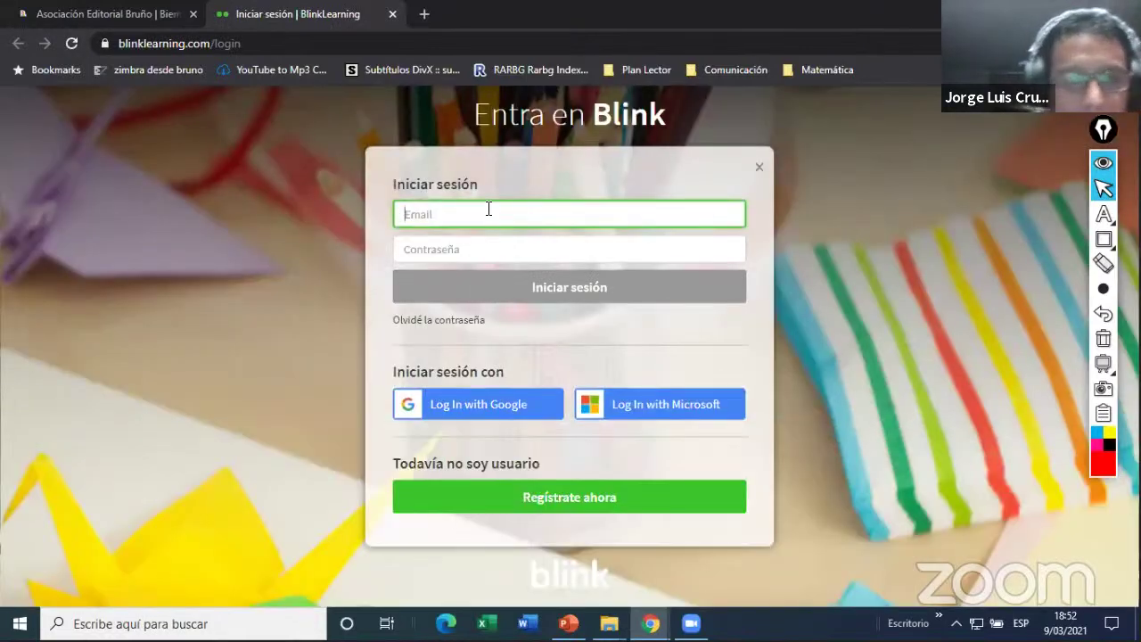
Enter the student's saved e-mail and the password, then submit the login.
left_click(489, 208)
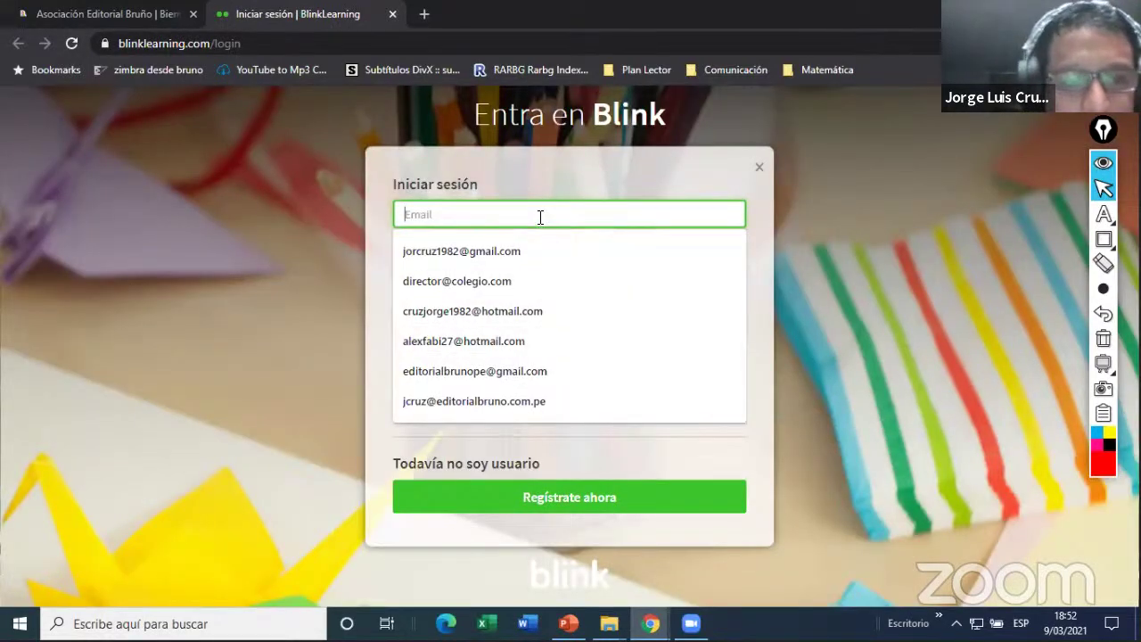
left_click(542, 280)
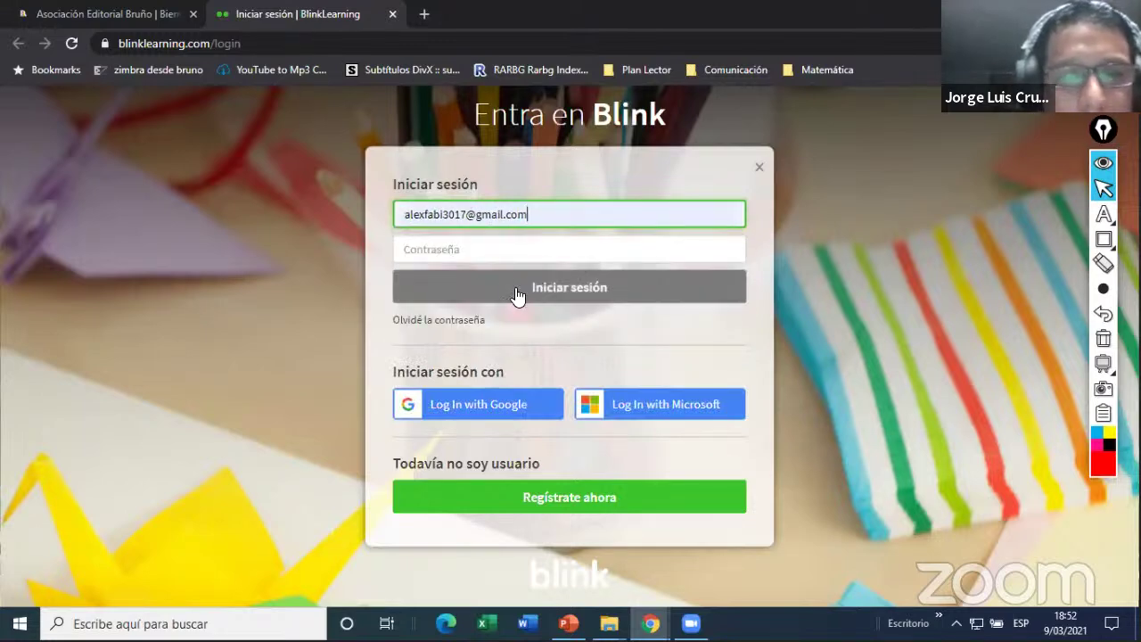
left_click(501, 249)
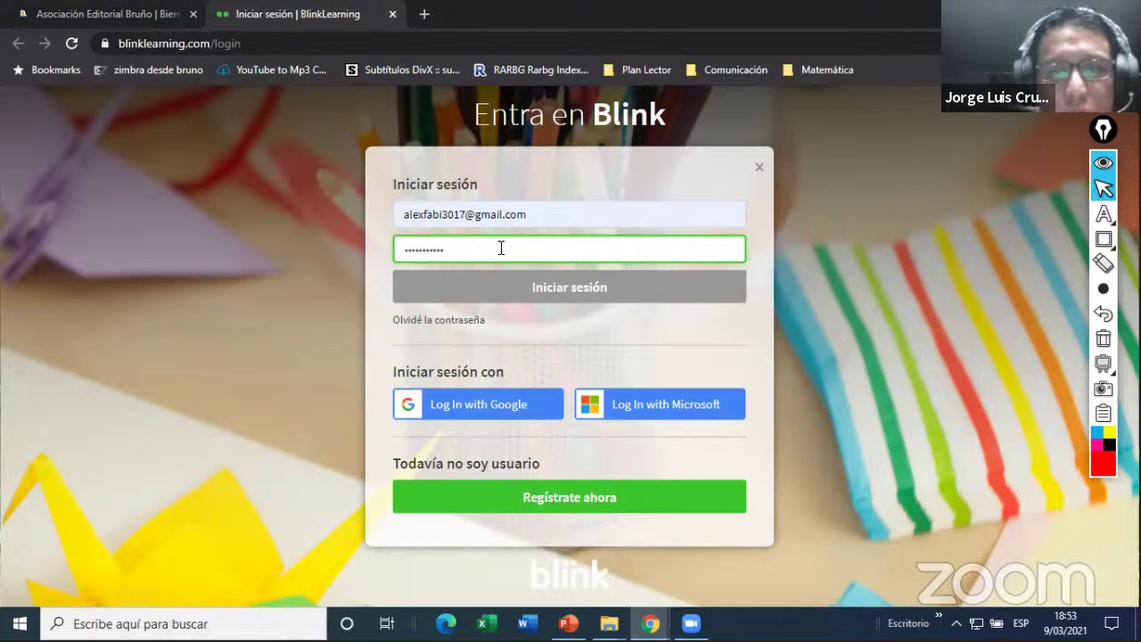
left_click(575, 292)
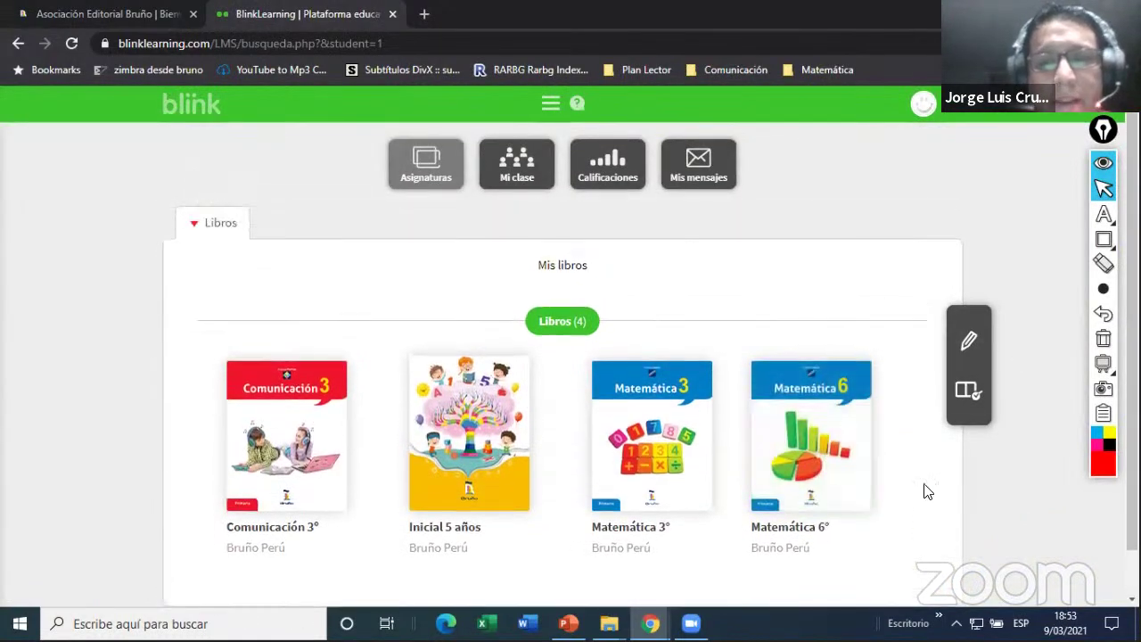
Tick the Comunicación 3°, Inicial and Matemática book covers in red, then clear the marks.
scroll(927, 491, "down", 1)
left_click(1103, 214)
left_click(1034, 217)
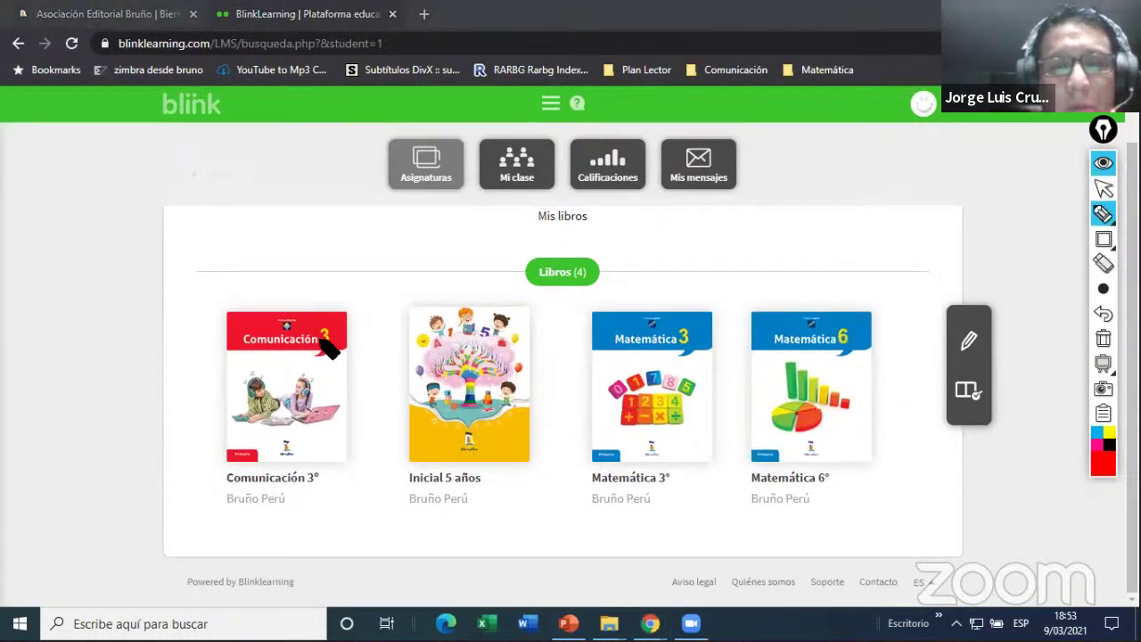
left_click_drag(308, 420, 392, 322)
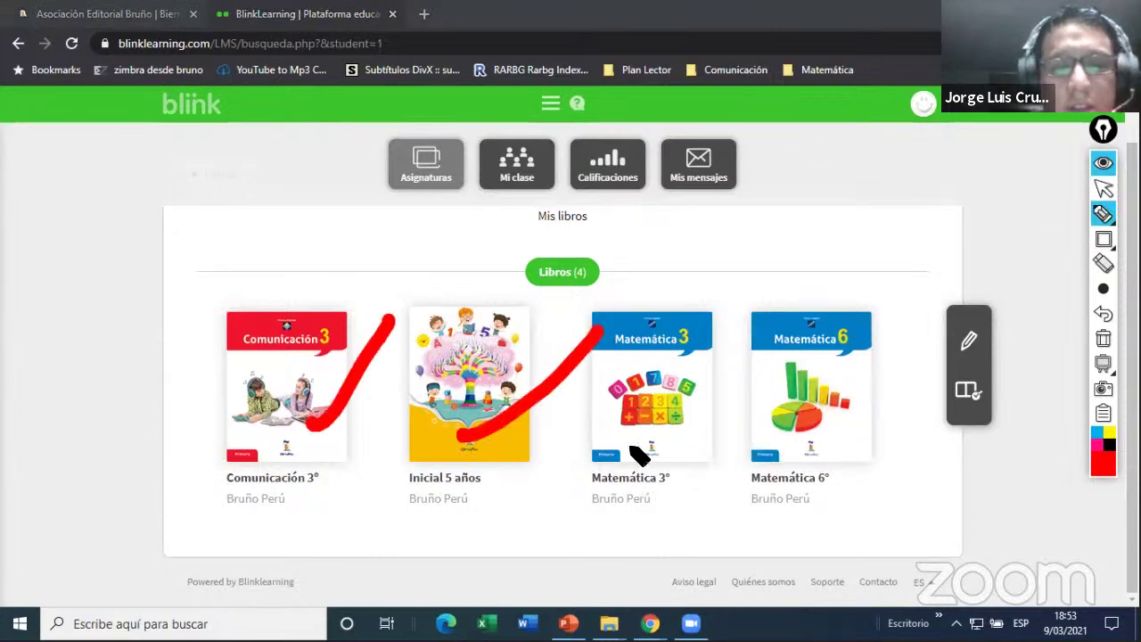
left_click_drag(625, 433, 755, 309)
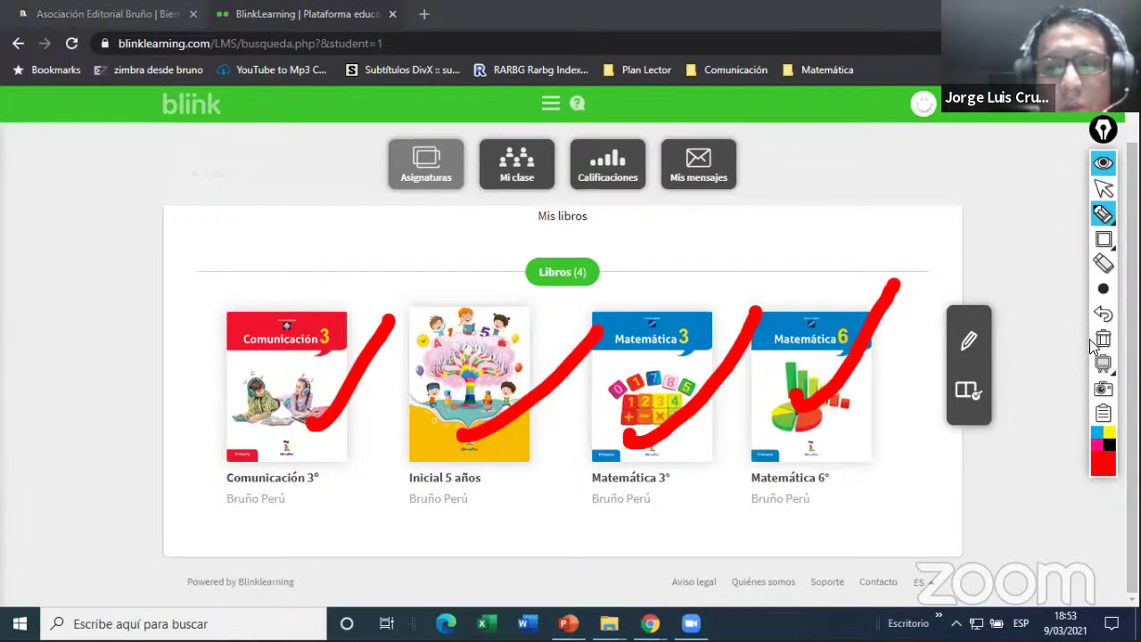
left_click(1104, 267)
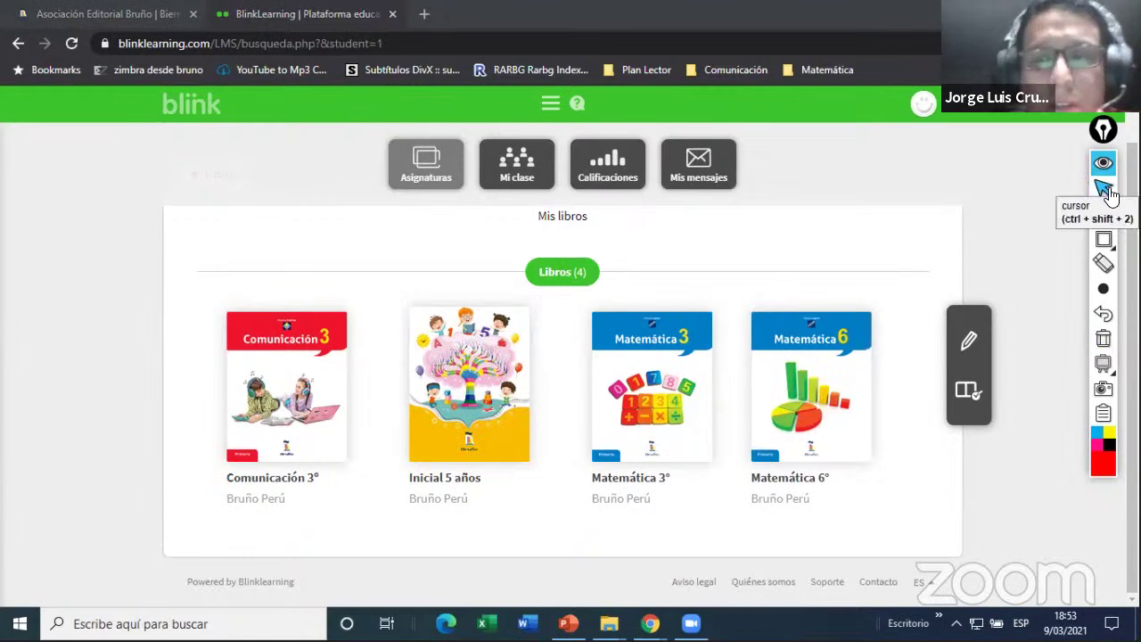
left_click(1105, 189)
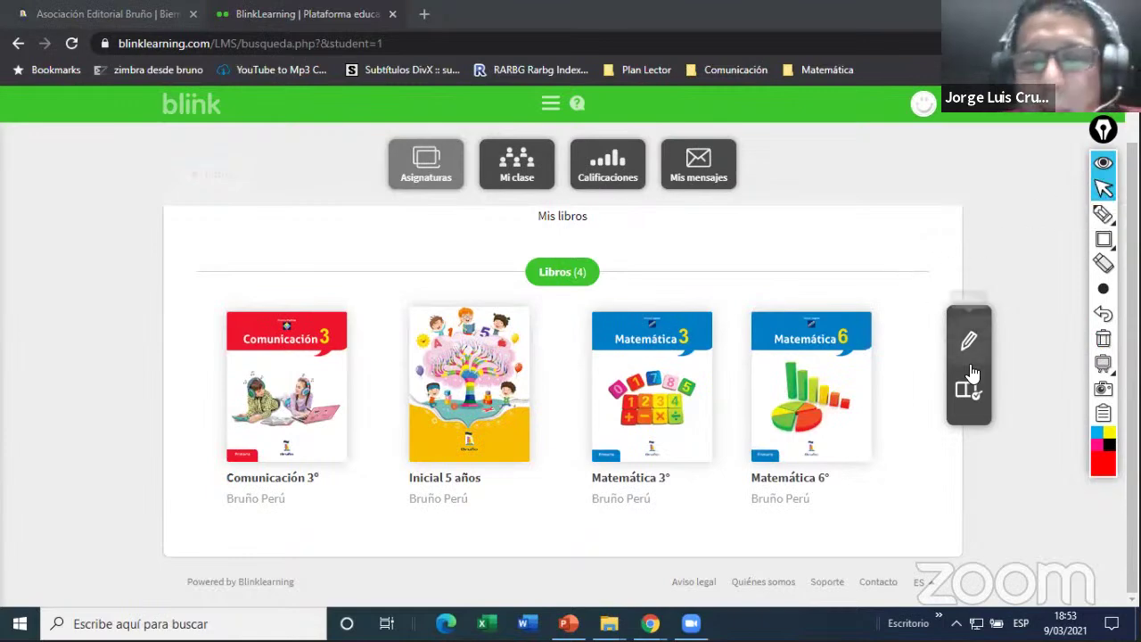
Point a red arrow at the add-books icon, erase it, and open the Añadir libros dialog.
left_click(1103, 214)
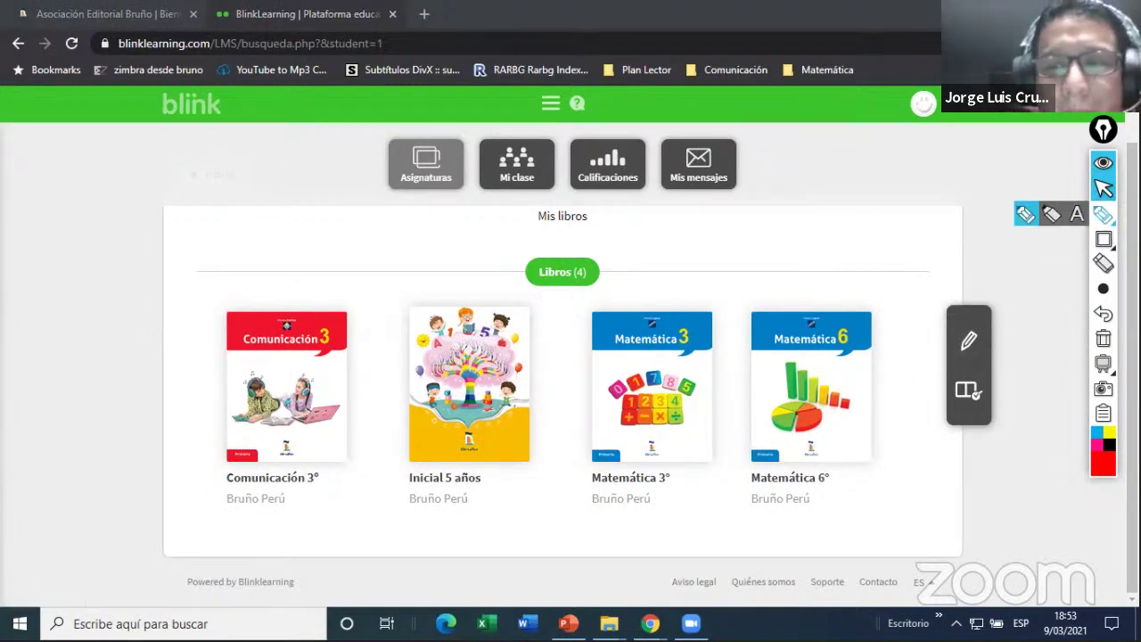
left_click_drag(953, 412, 842, 534)
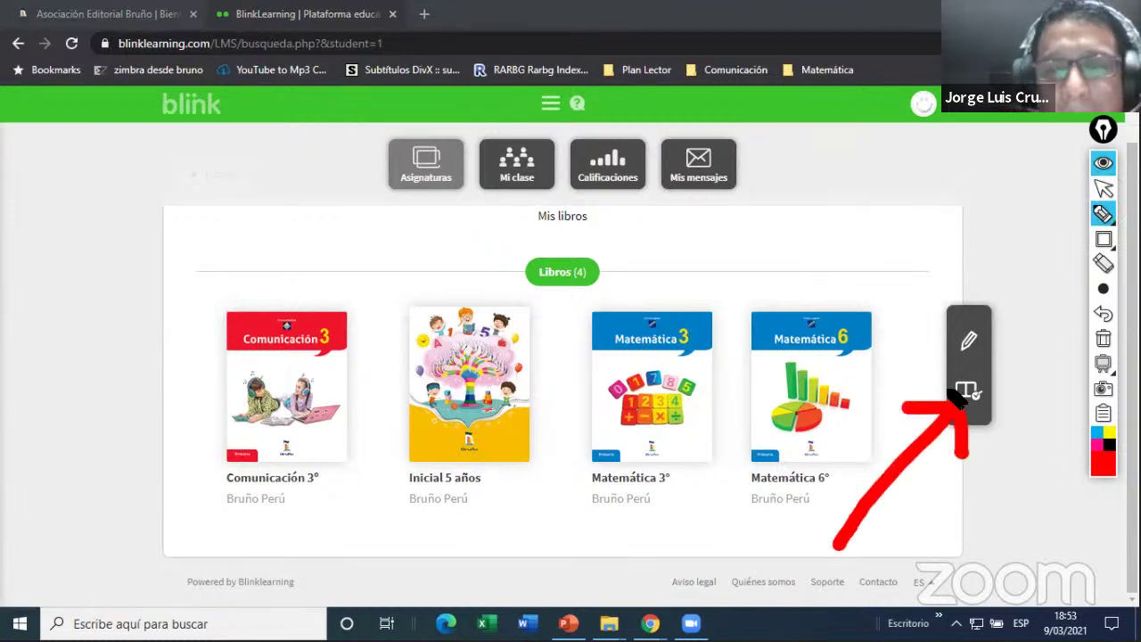
left_click(1103, 341)
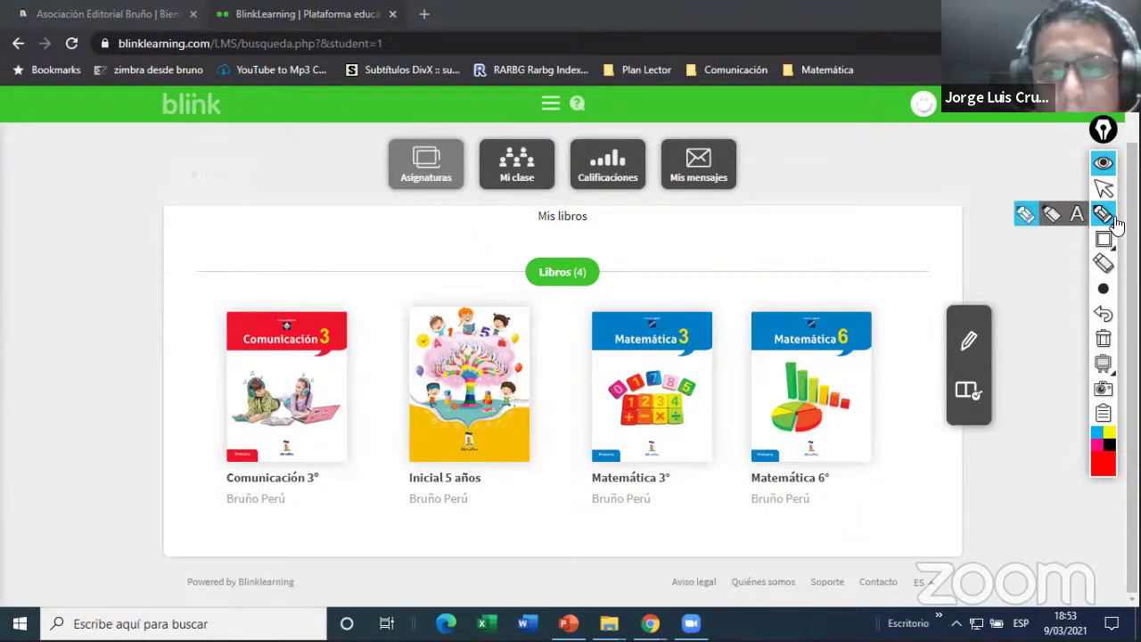
left_click(1104, 188)
left_click(968, 390)
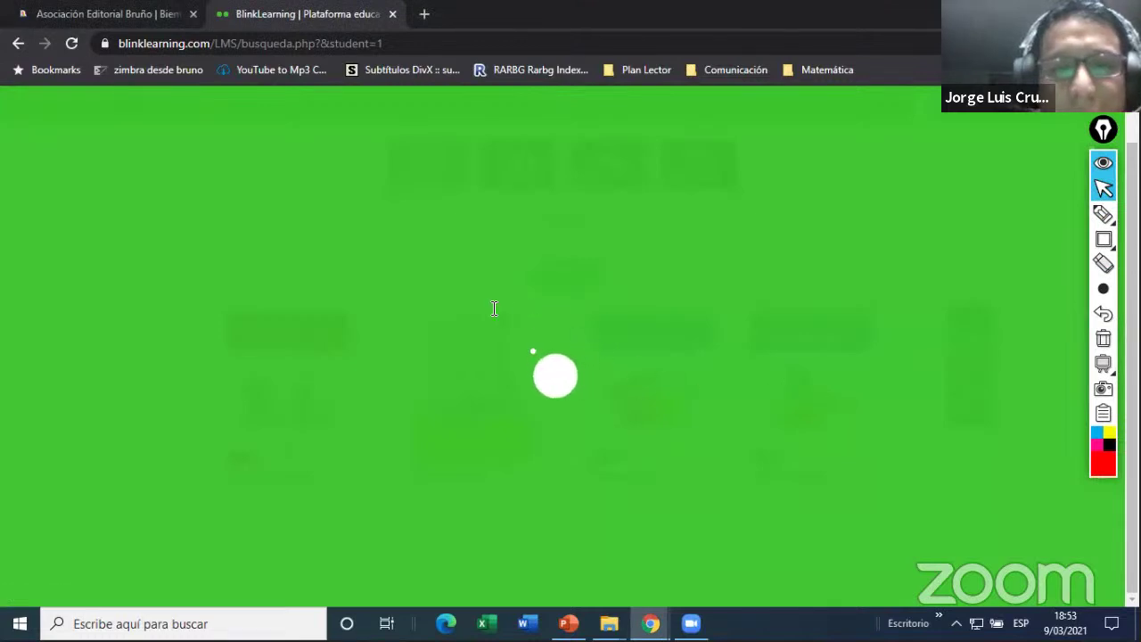
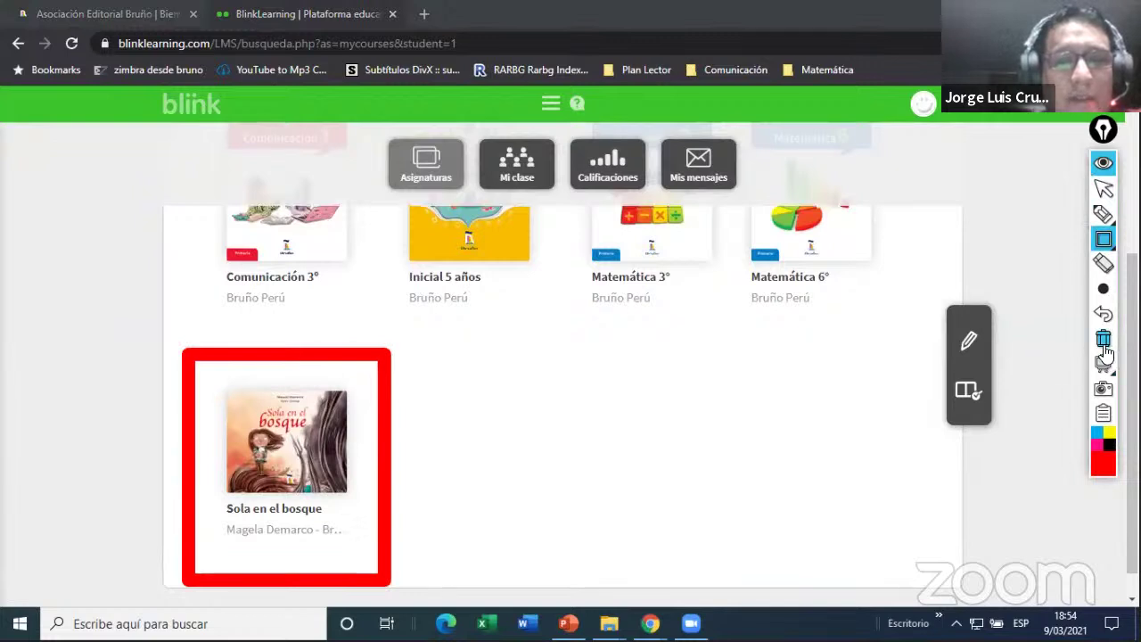
Place a small red mark on the page, erase it, and leave annotation mode.
left_click(1103, 344)
mouse_move(1105, 218)
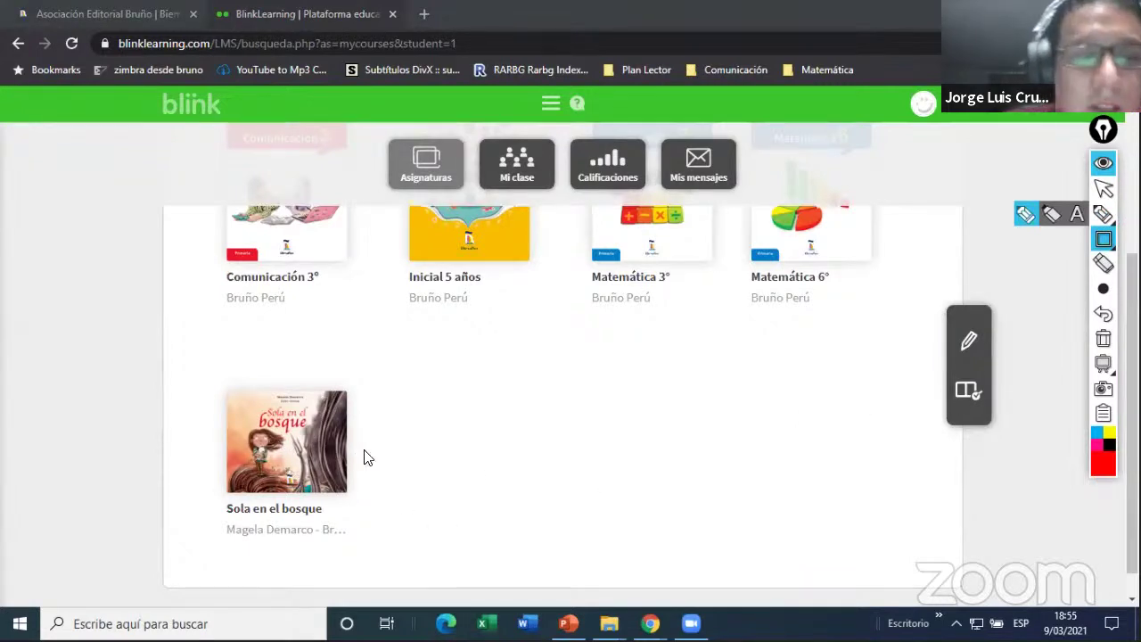
left_click(603, 430)
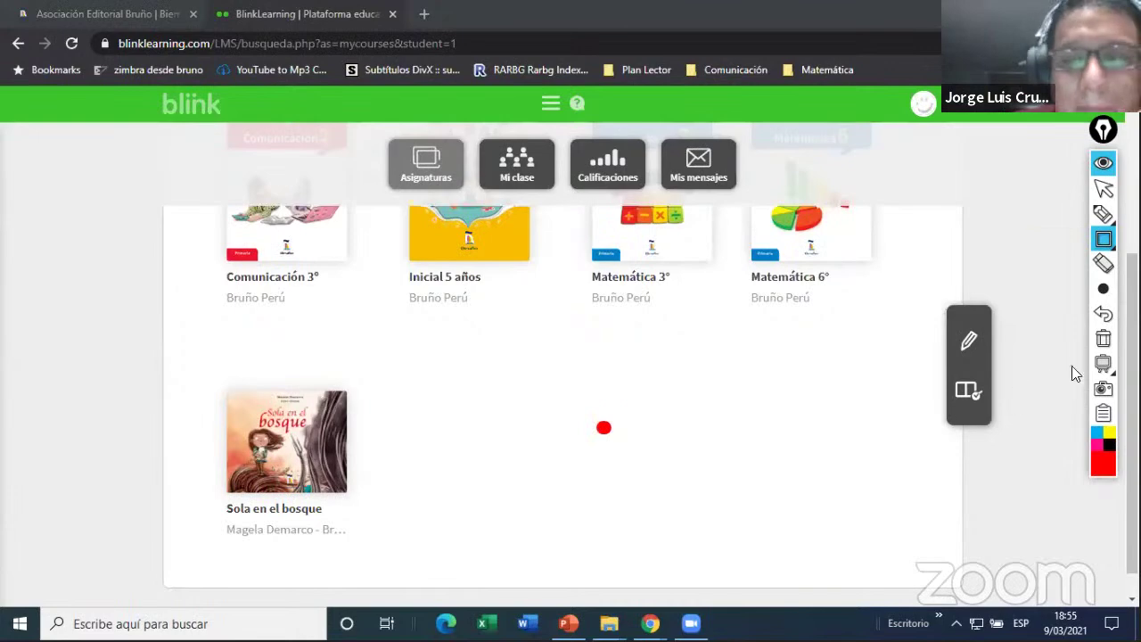
left_click(1103, 339)
left_click(1103, 188)
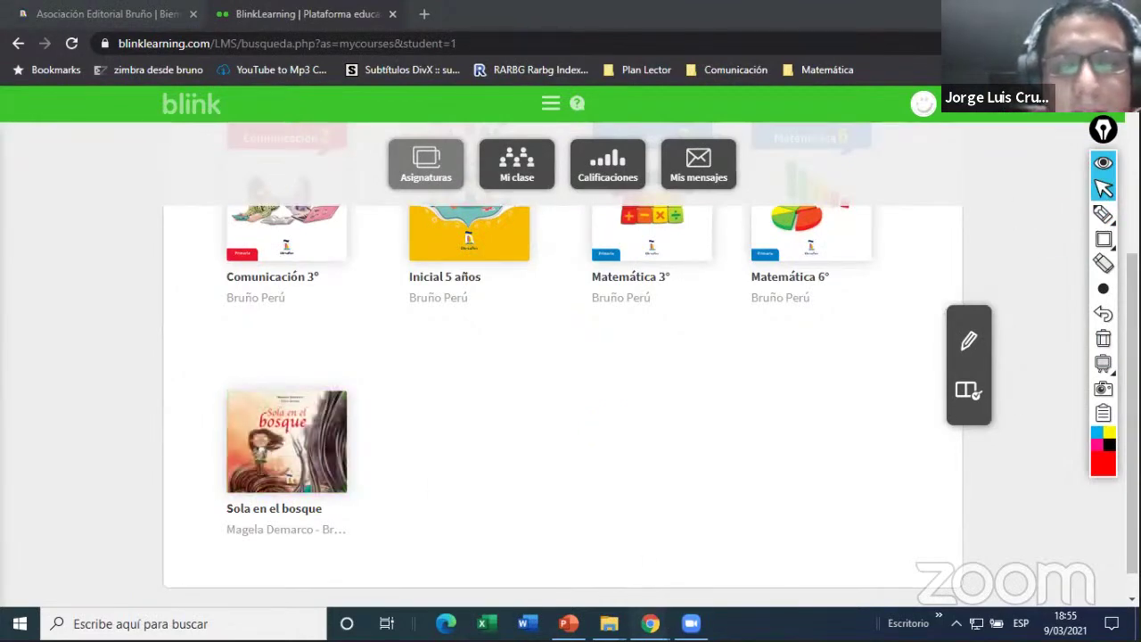
Switch to the teacher's class page window and back to the student's courses.
mouse_move(650, 623)
left_click(582, 550)
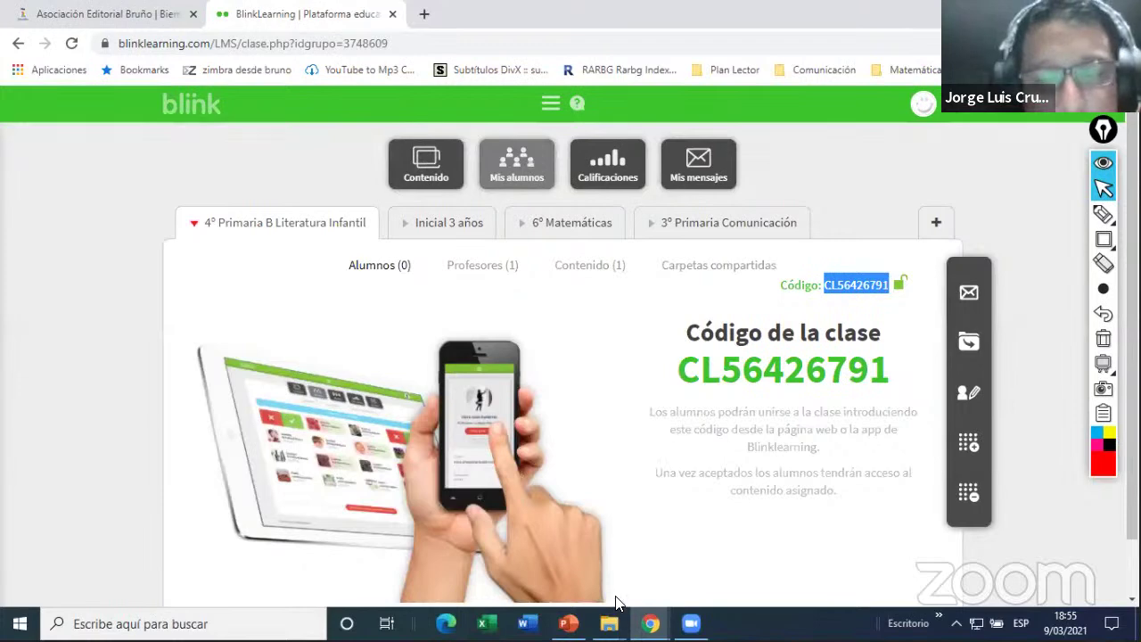
mouse_move(650, 623)
left_click(900, 544)
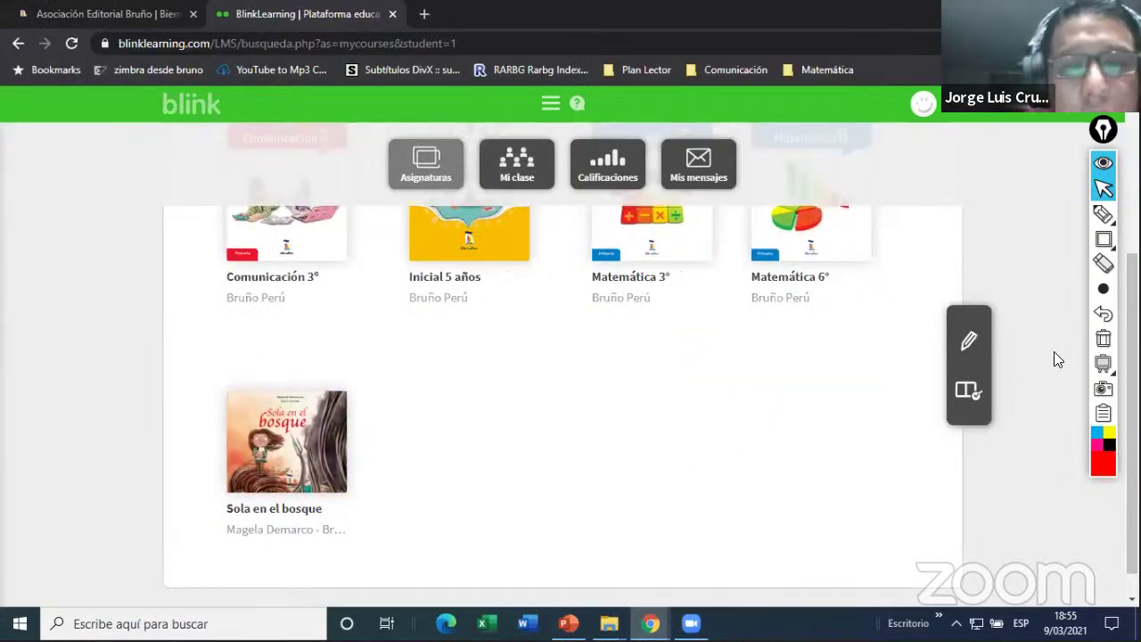
Draw a red arrow at Mi clase, wipe it, and open the student's class page.
left_click(1103, 214)
left_click_drag(539, 188, 591, 488)
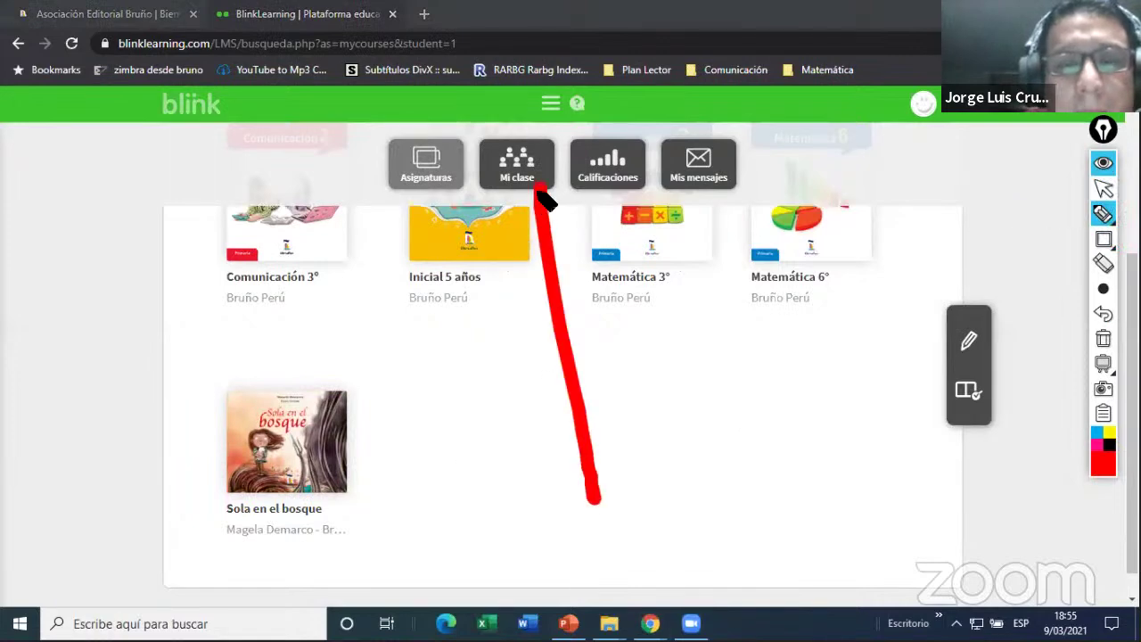
mouse_move(540, 189)
left_mouse_down()
mouse_move(506, 258)
mouse_move(617, 257)
left_mouse_up()
left_click(1103, 339)
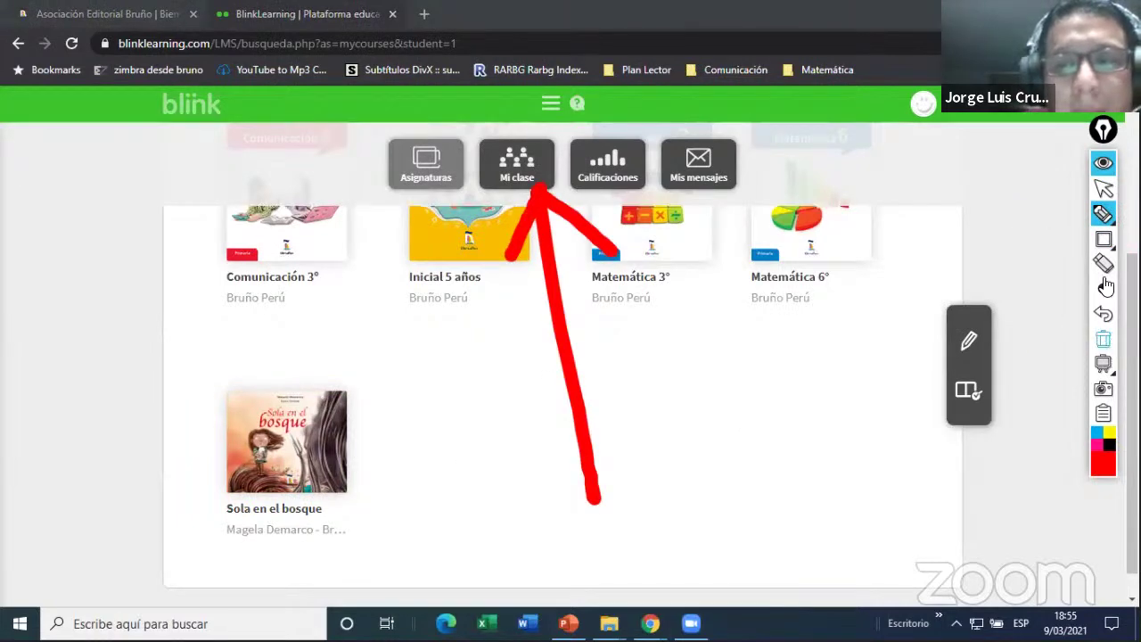
left_click(1104, 189)
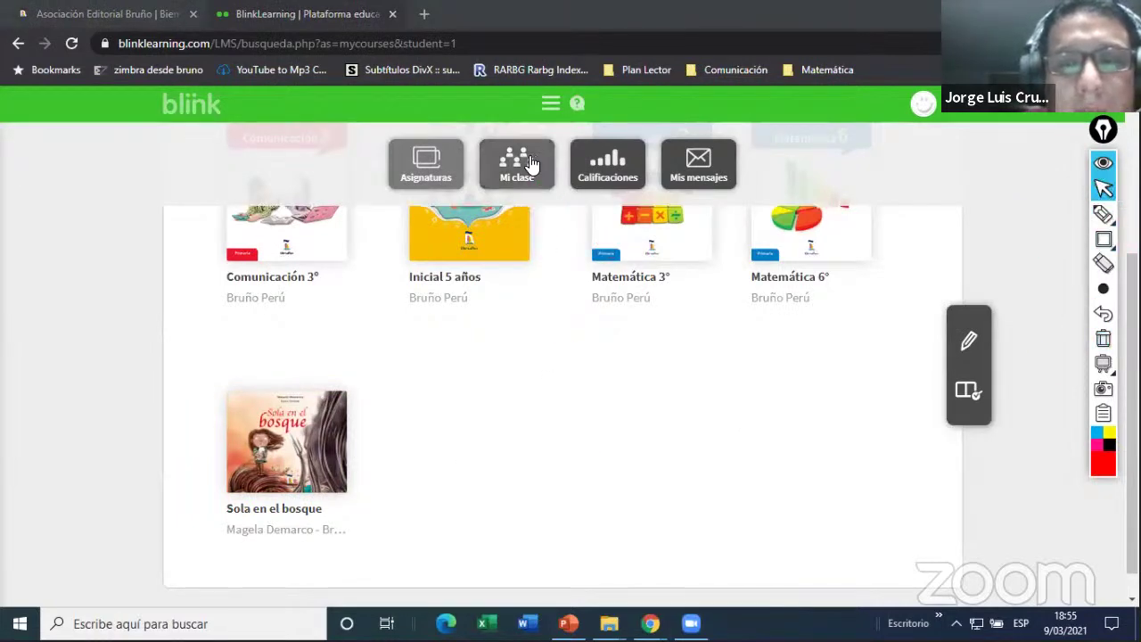
left_click(517, 169)
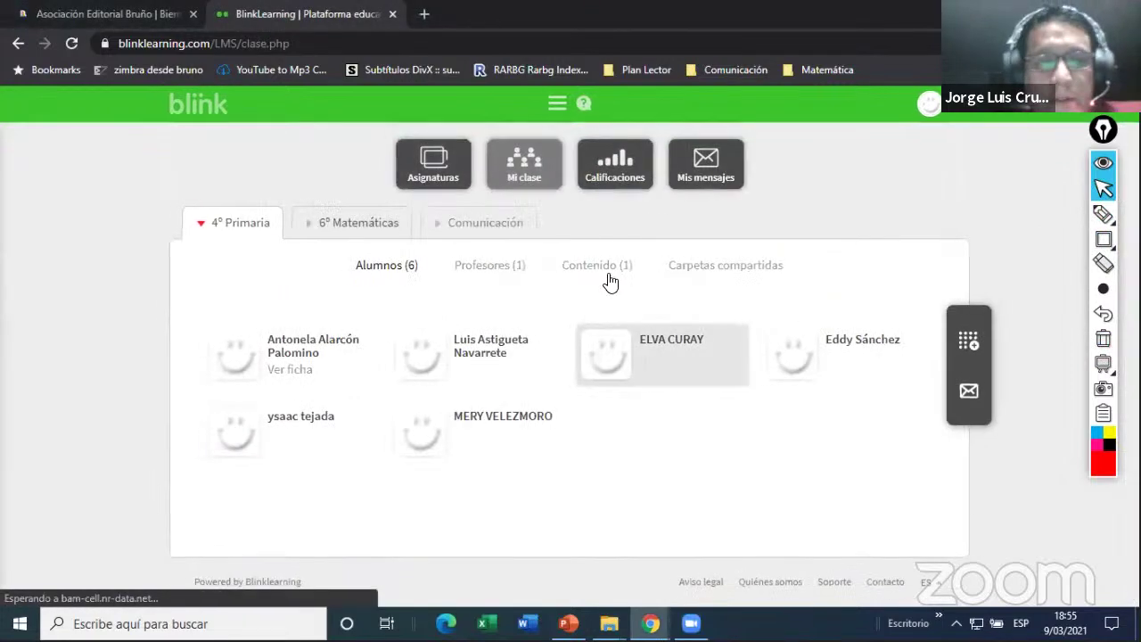
Draw a red arrow annotation on the class page, then erase it.
left_click(1104, 214)
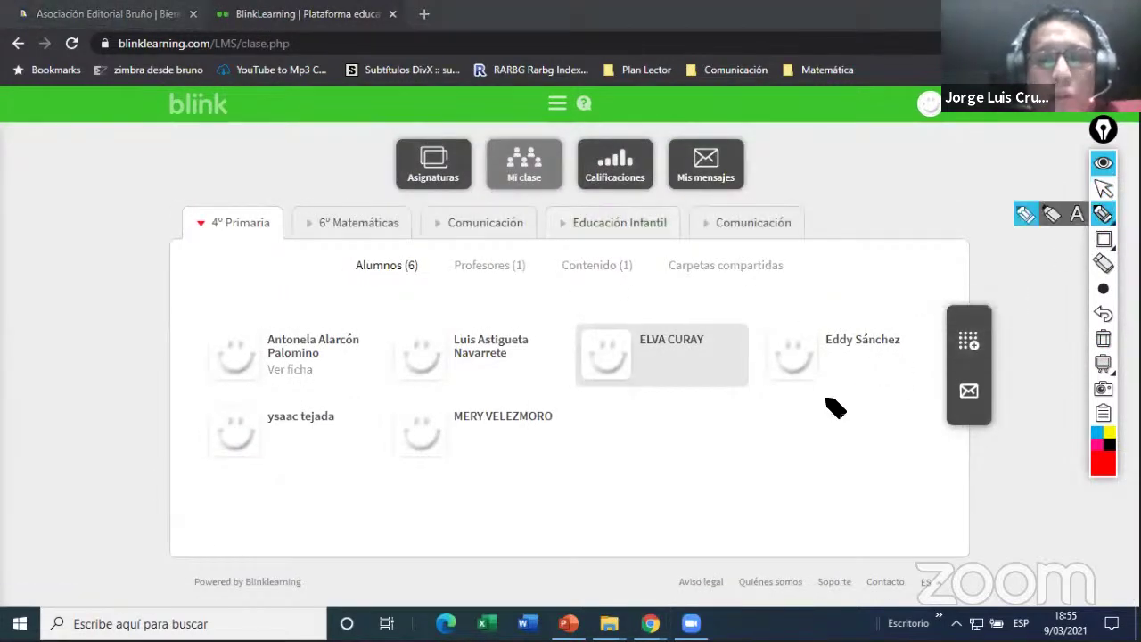
mouse_move(818, 441)
left_mouse_down()
mouse_move(927, 337)
mouse_move(918, 311)
mouse_move(937, 367)
left_mouse_up()
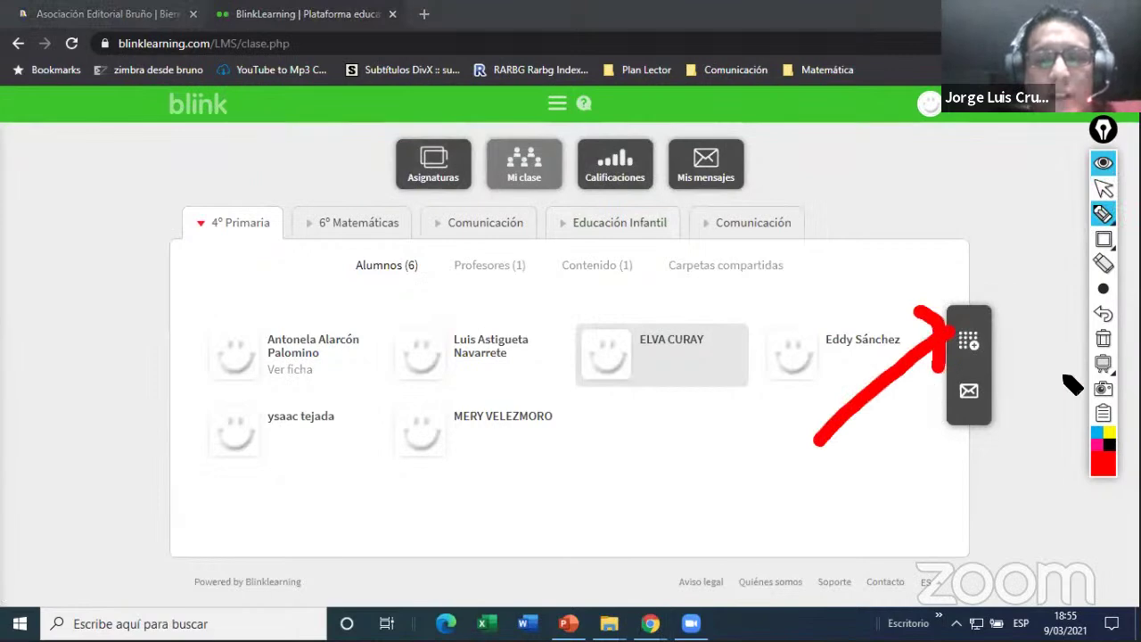
left_click(1103, 342)
left_click(1103, 189)
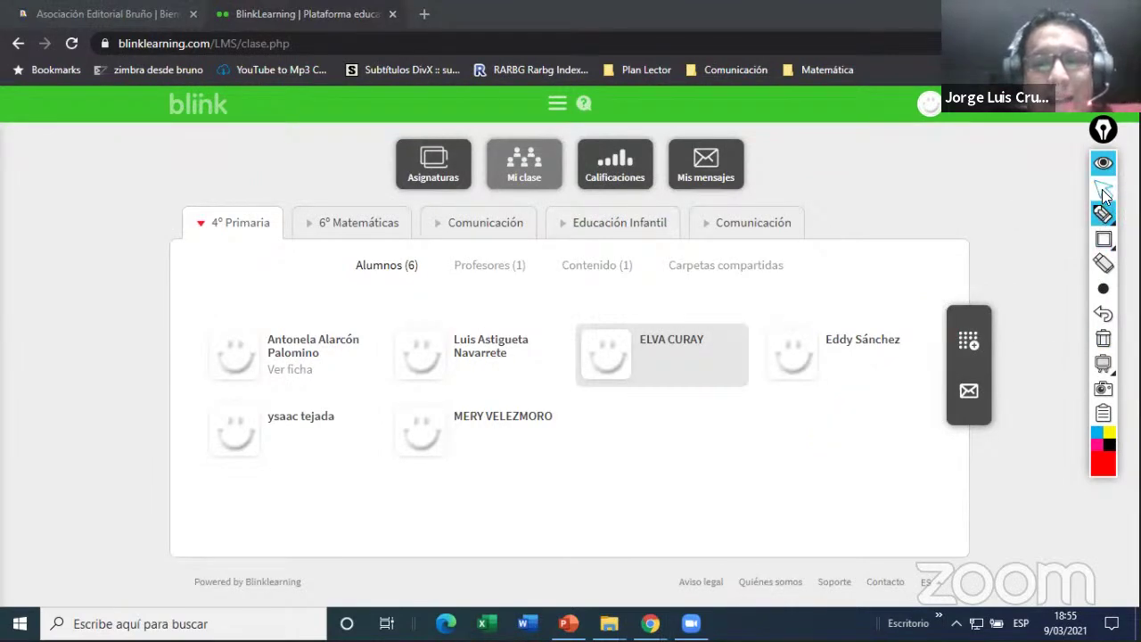
Paste the teacher's class code into Añadir código de clase and accept it.
left_click(969, 342)
left_click(526, 294)
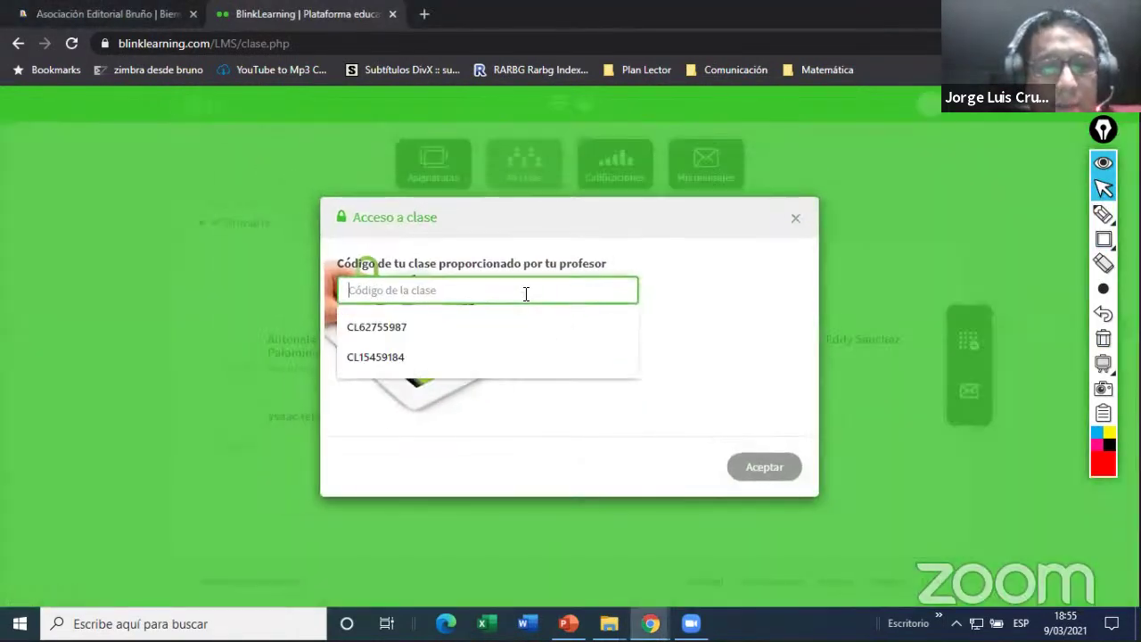
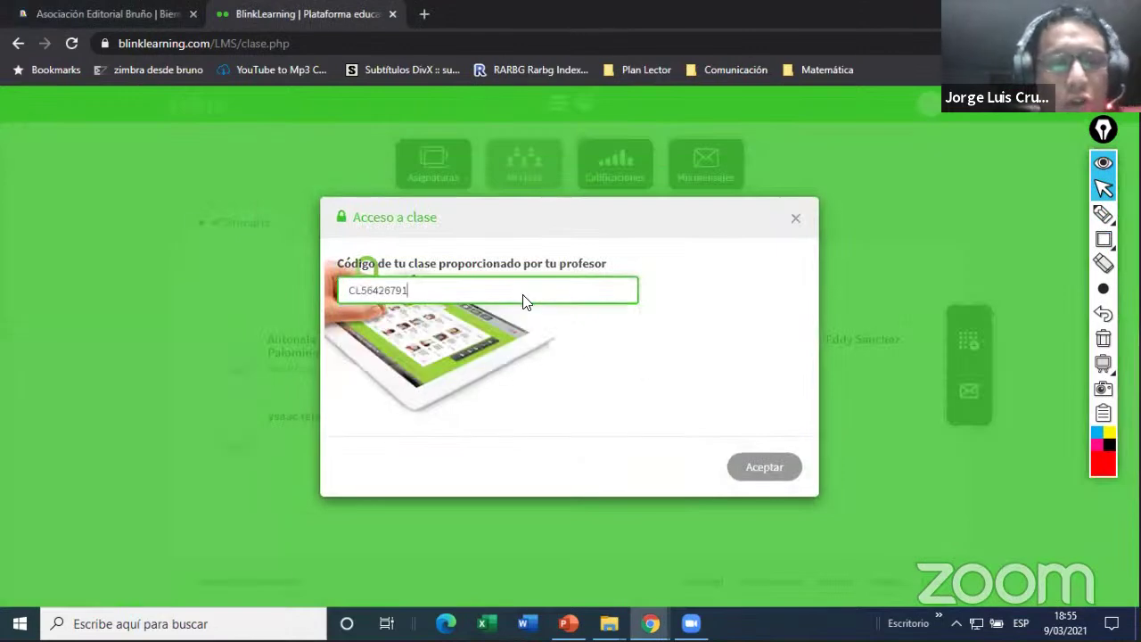
left_click(784, 464)
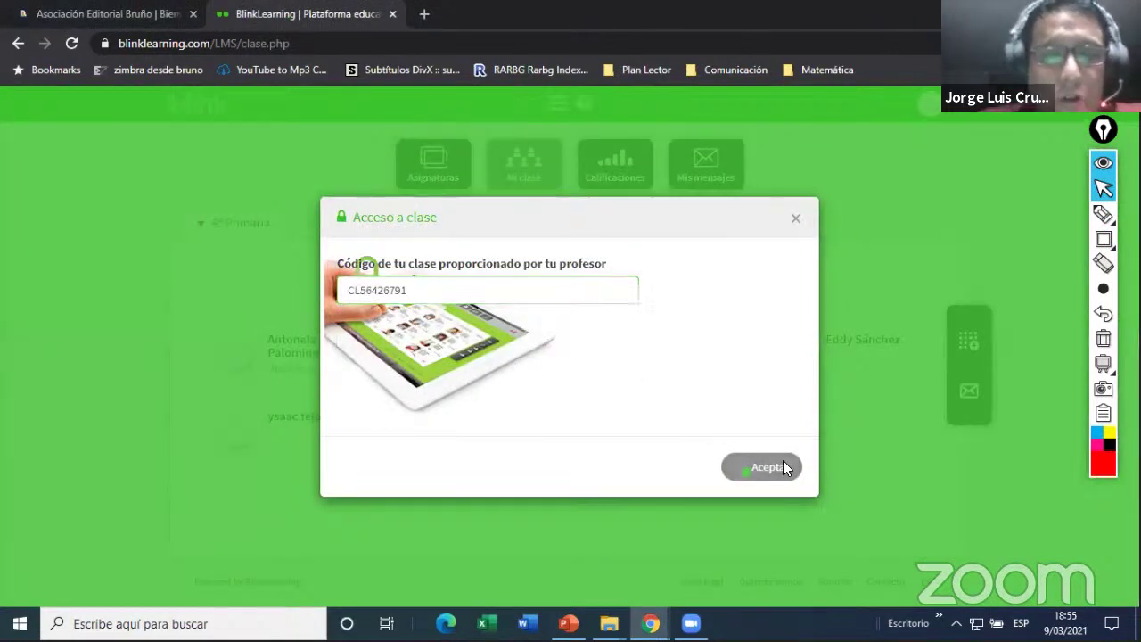
Frame the class assignment message in red, clear it, and close the confirmation.
left_click(1103, 238)
mouse_move(324, 205)
left_mouse_down()
mouse_move(422, 253)
mouse_move(547, 289)
mouse_move(825, 287)
left_mouse_up()
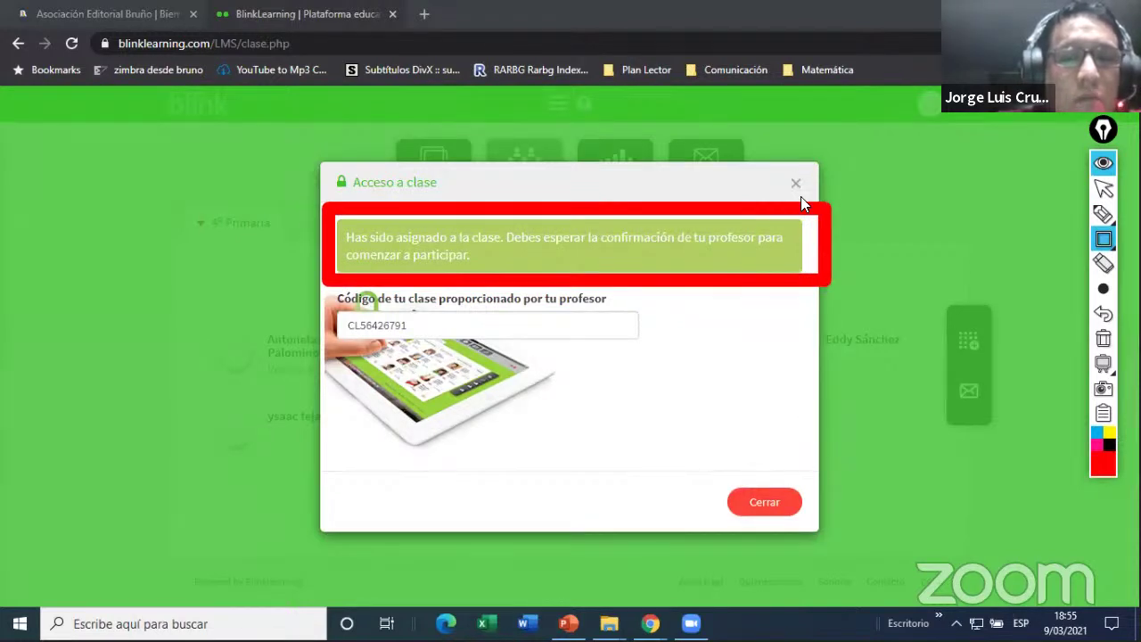
left_click(1104, 338)
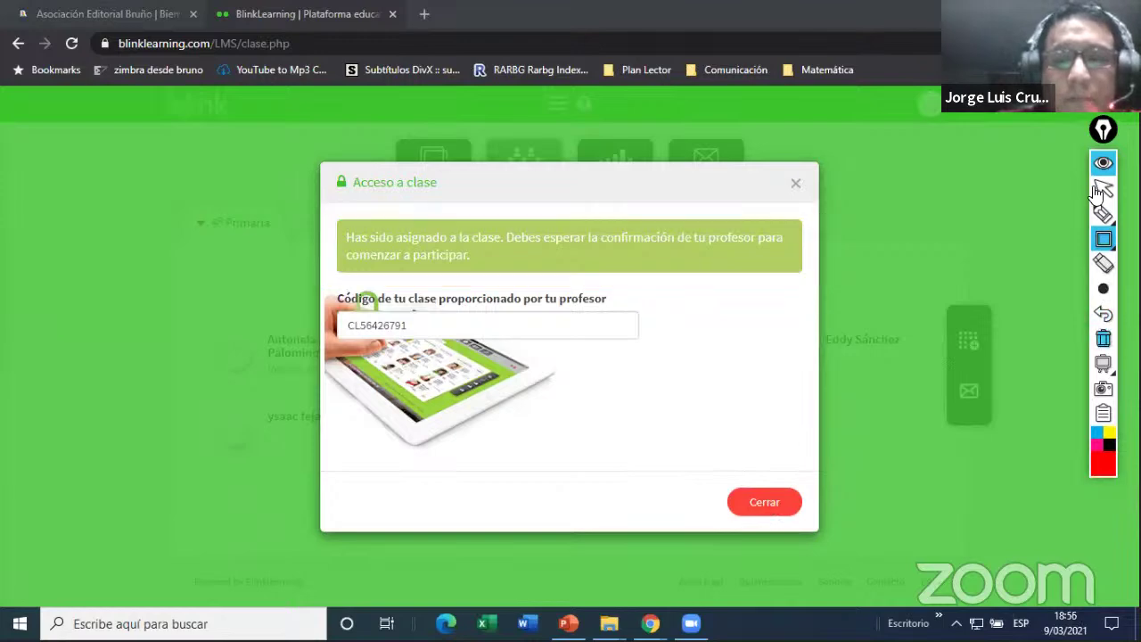
left_click(1103, 188)
left_click(782, 502)
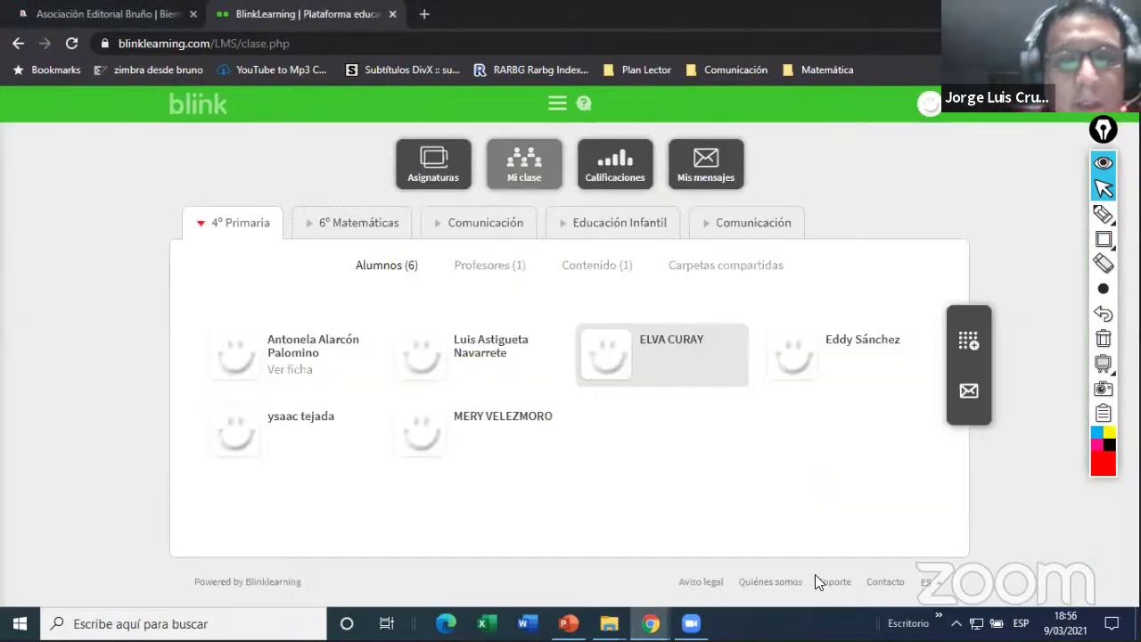
Switch to the teacher's browser window and reload the student list.
mouse_move(650, 623)
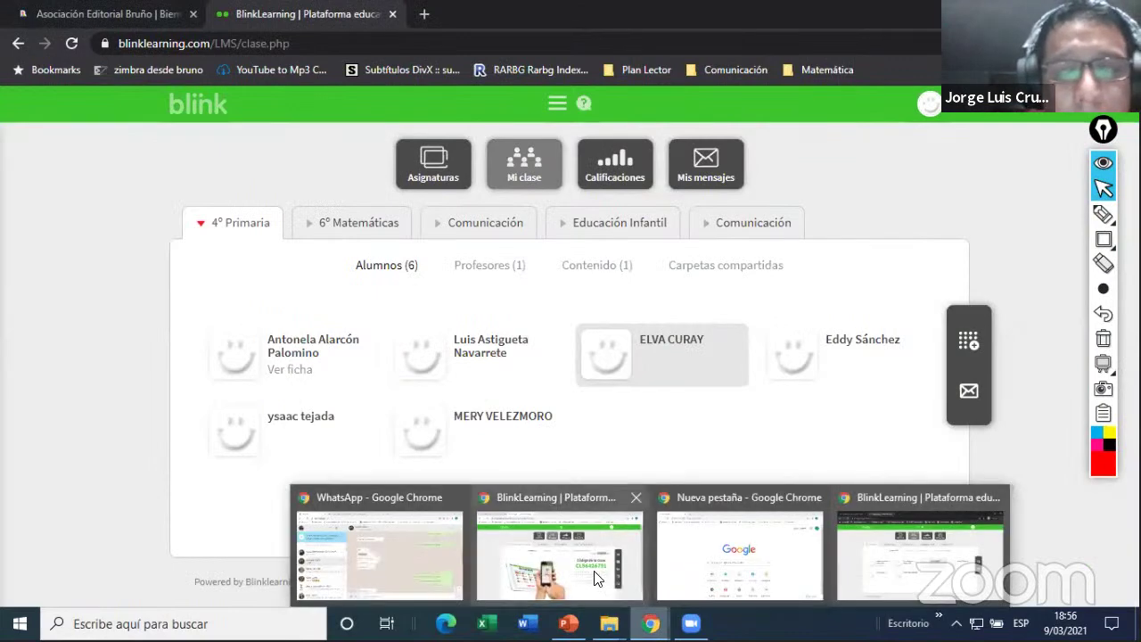
left_click(922, 547)
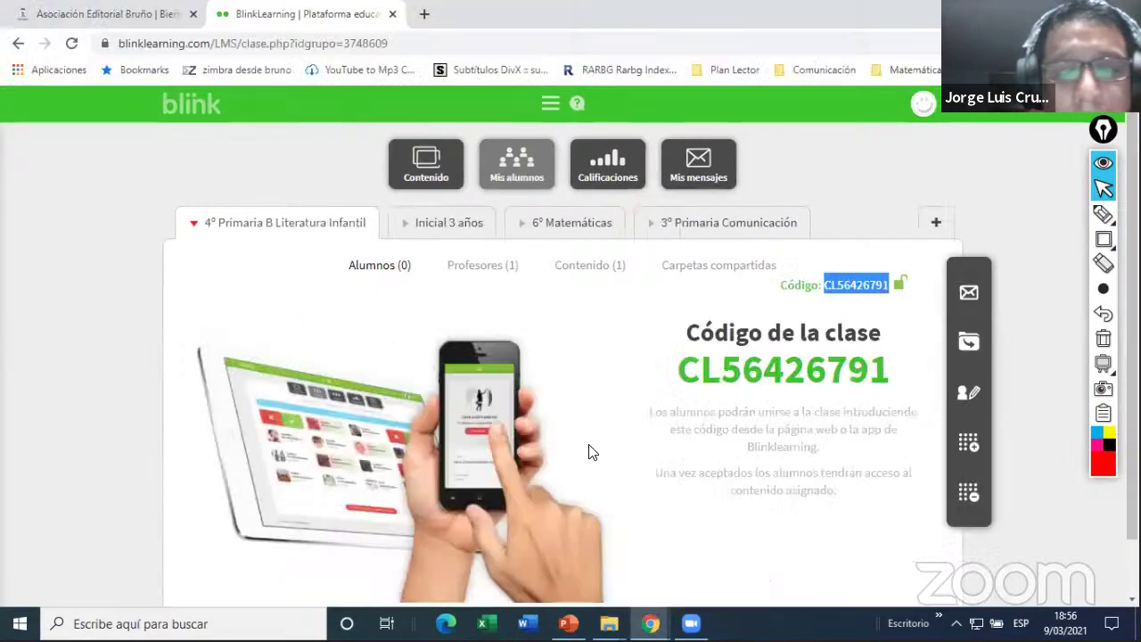
left_click(923, 104)
left_click(1104, 214)
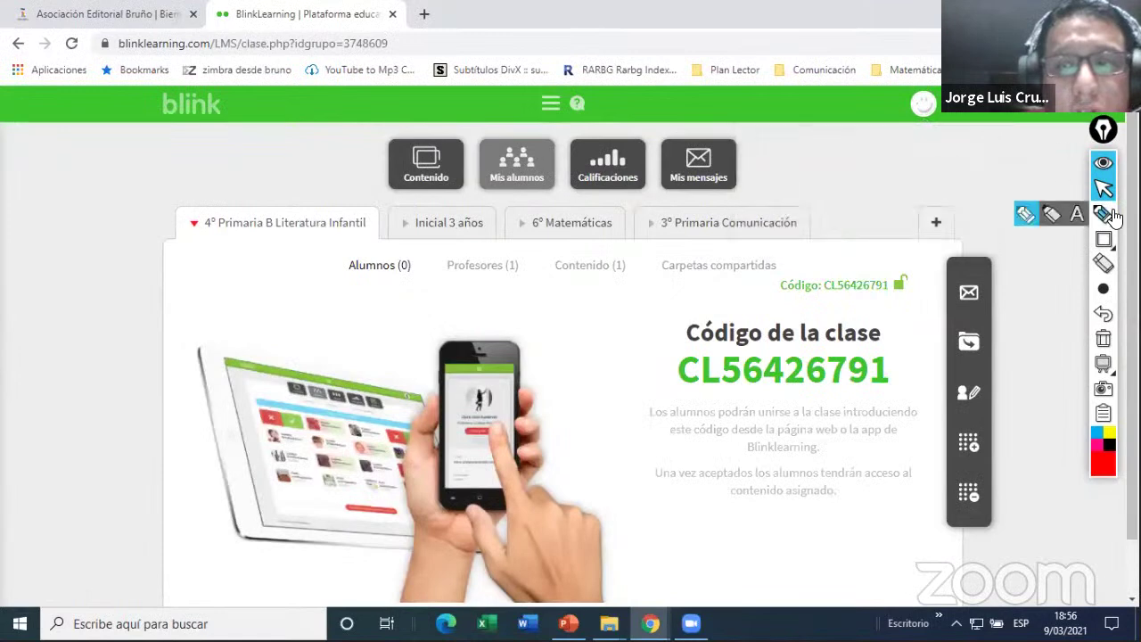
left_click(531, 182)
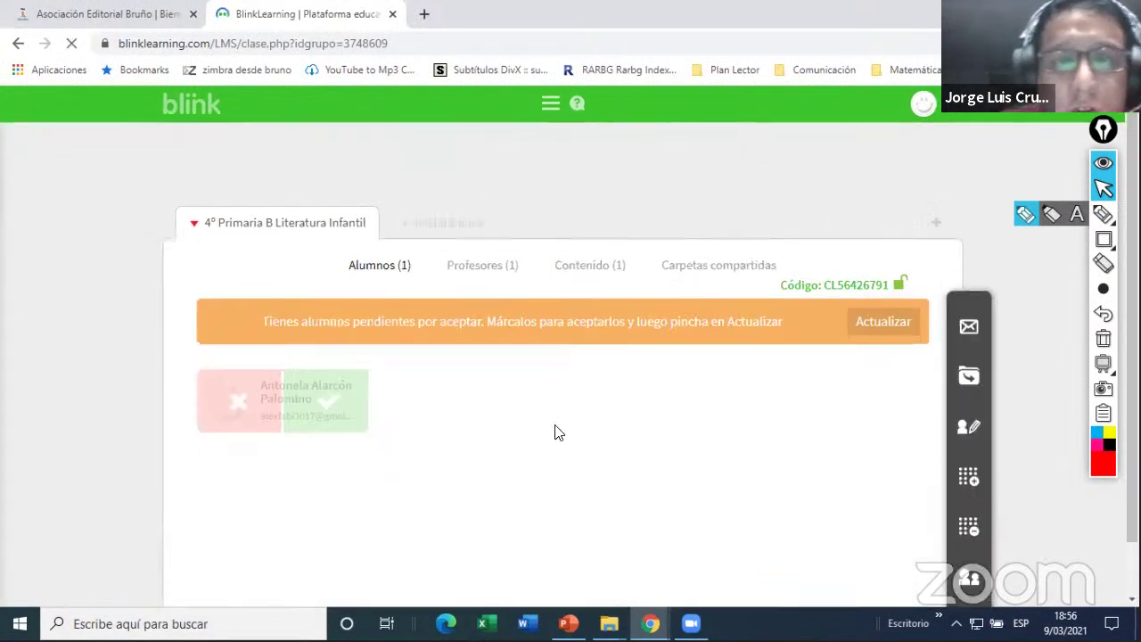
Frame the 4º Primaria B Literatura Infantil class and underline the pending notice, then clear both.
left_click(1104, 239)
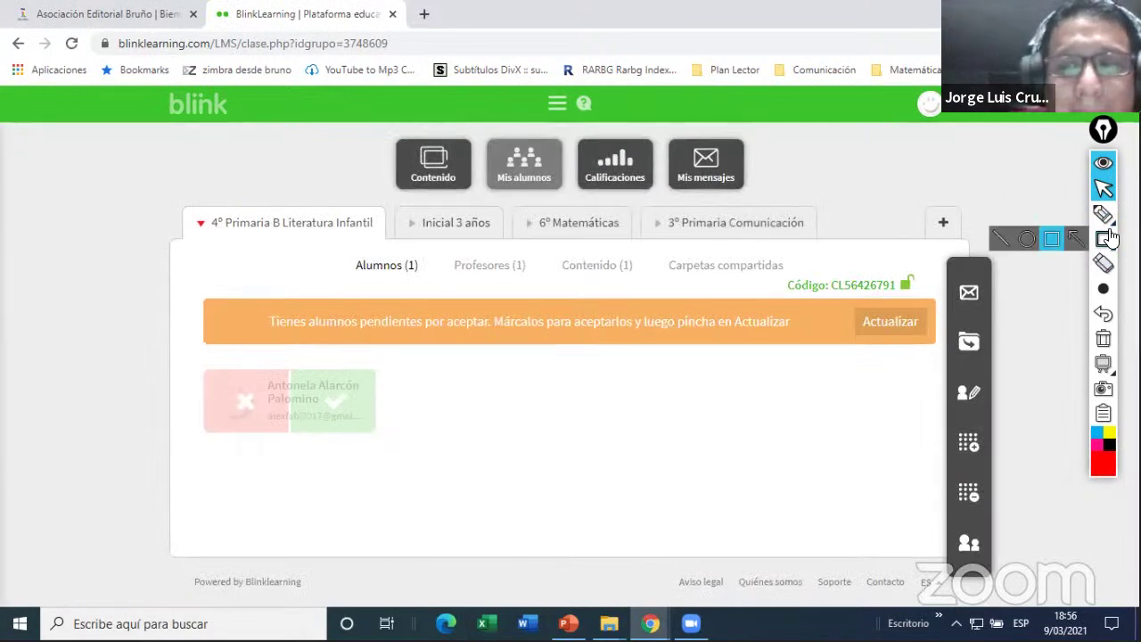
left_click_drag(158, 207, 235, 182)
left_click_drag(274, 223, 403, 256)
left_click(1103, 337)
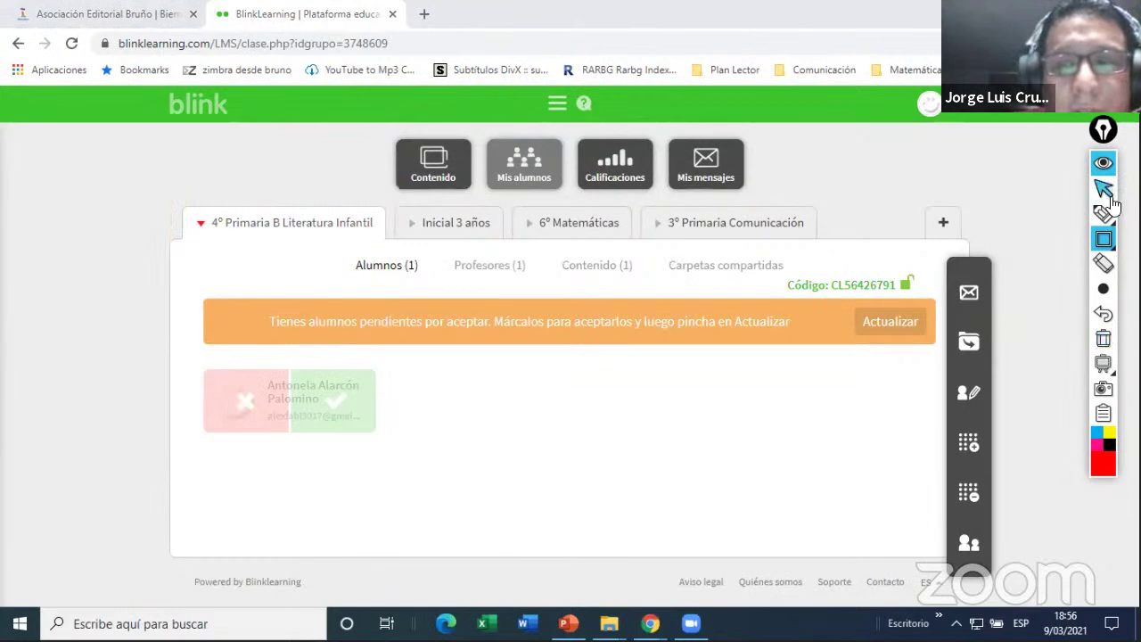
left_click(1103, 188)
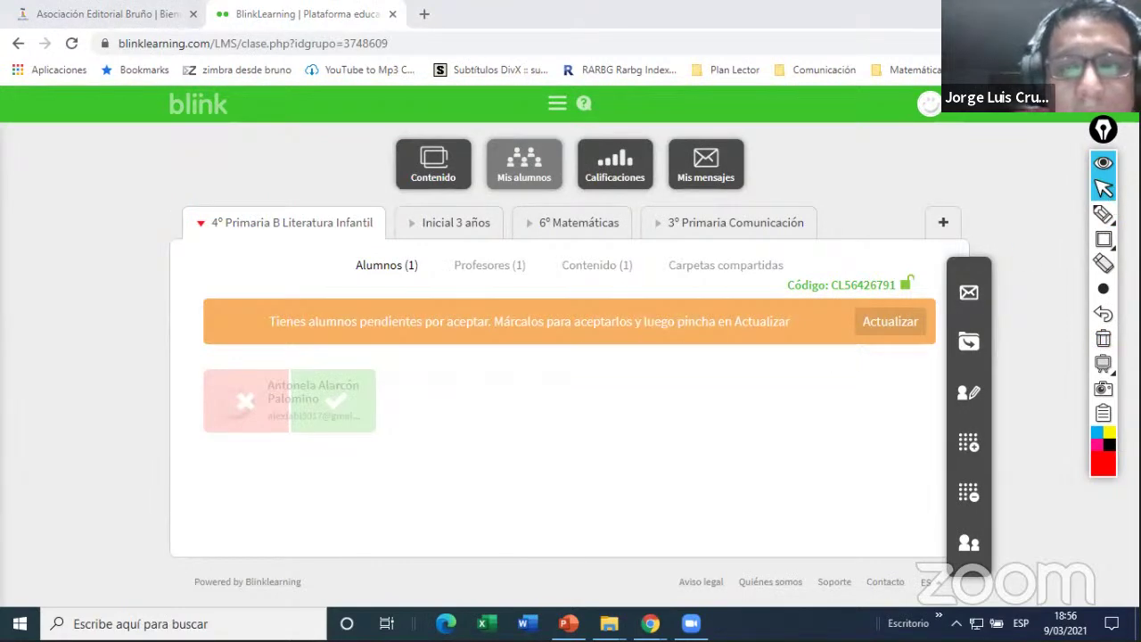
left_click(1104, 214)
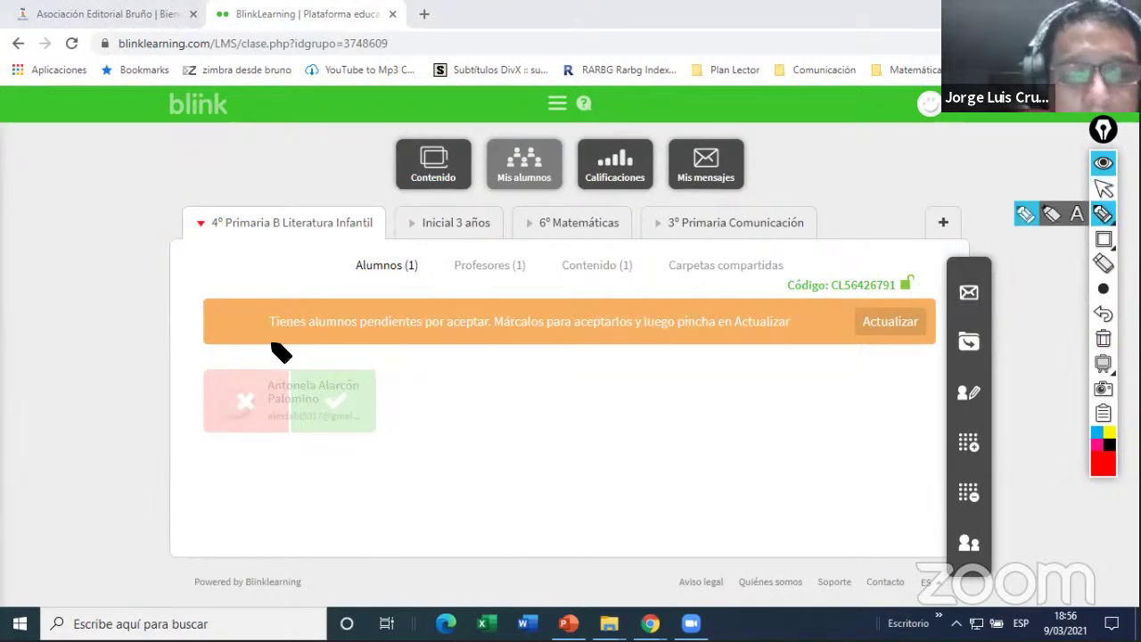
left_click_drag(268, 346, 822, 353)
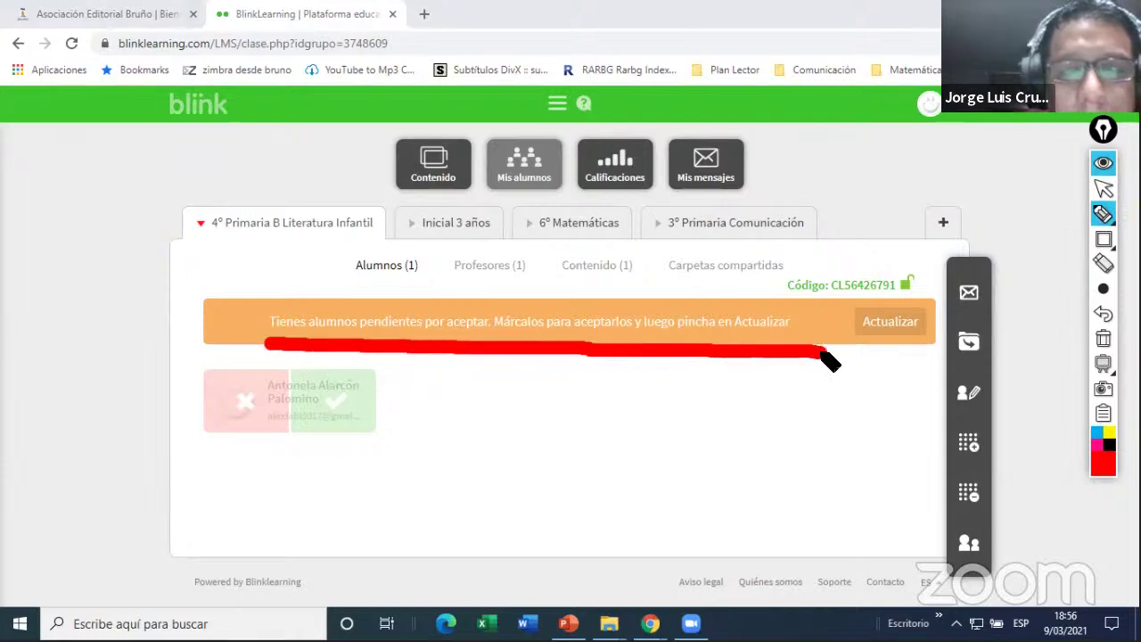
left_click(1110, 346)
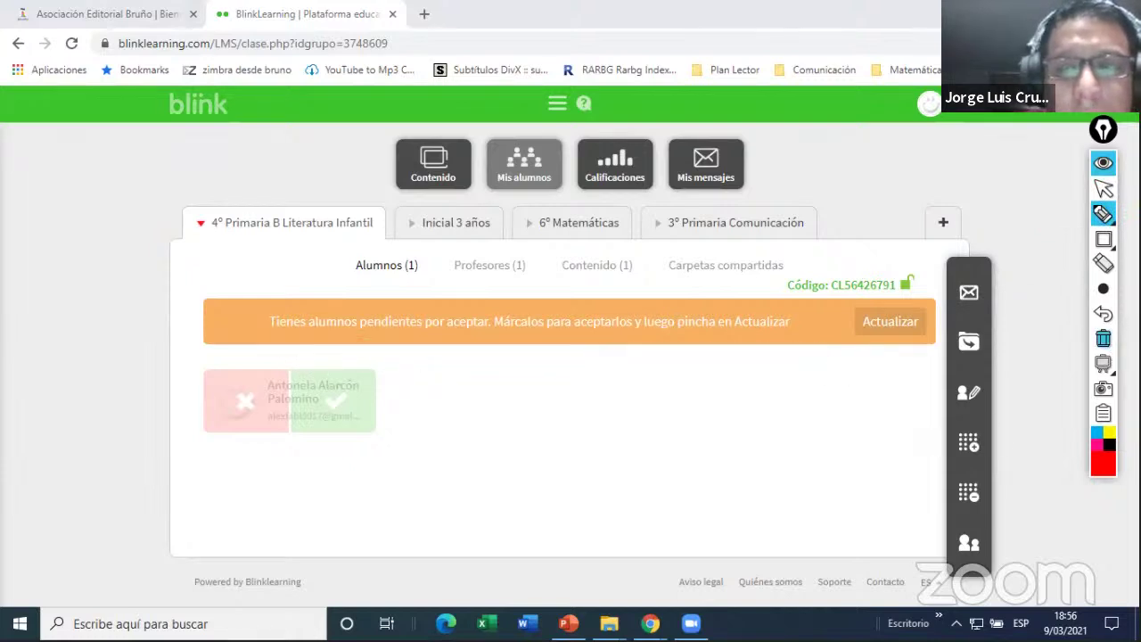
left_click(1105, 189)
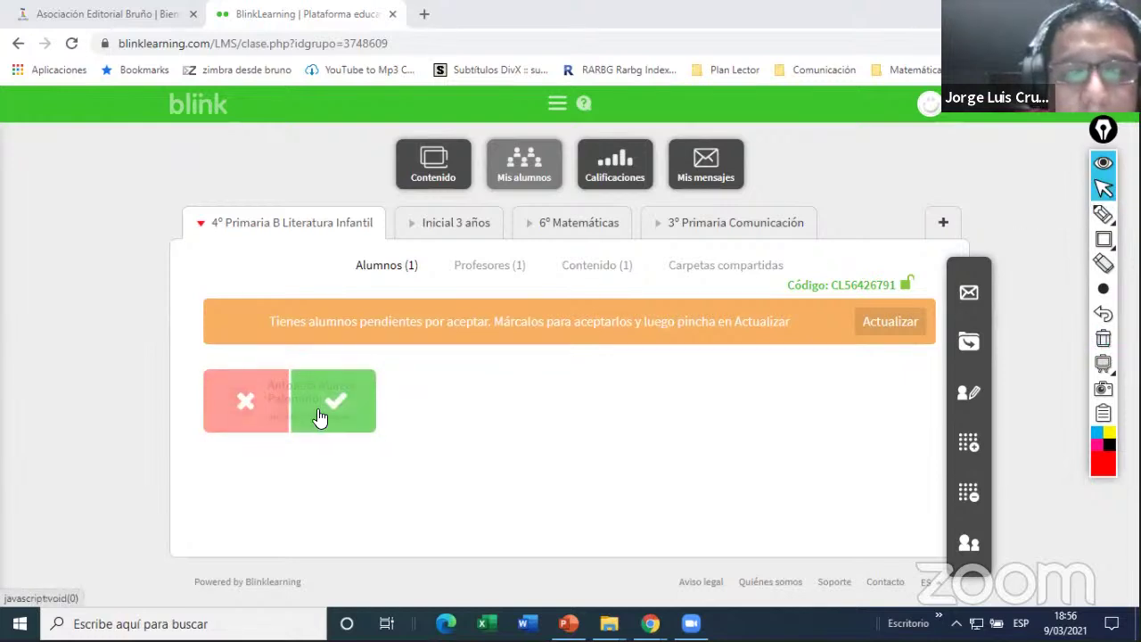
Mark the pending student for acceptance and draw five pink boxes around the card.
left_click(319, 419)
left_click(1104, 239)
left_click(1070, 242)
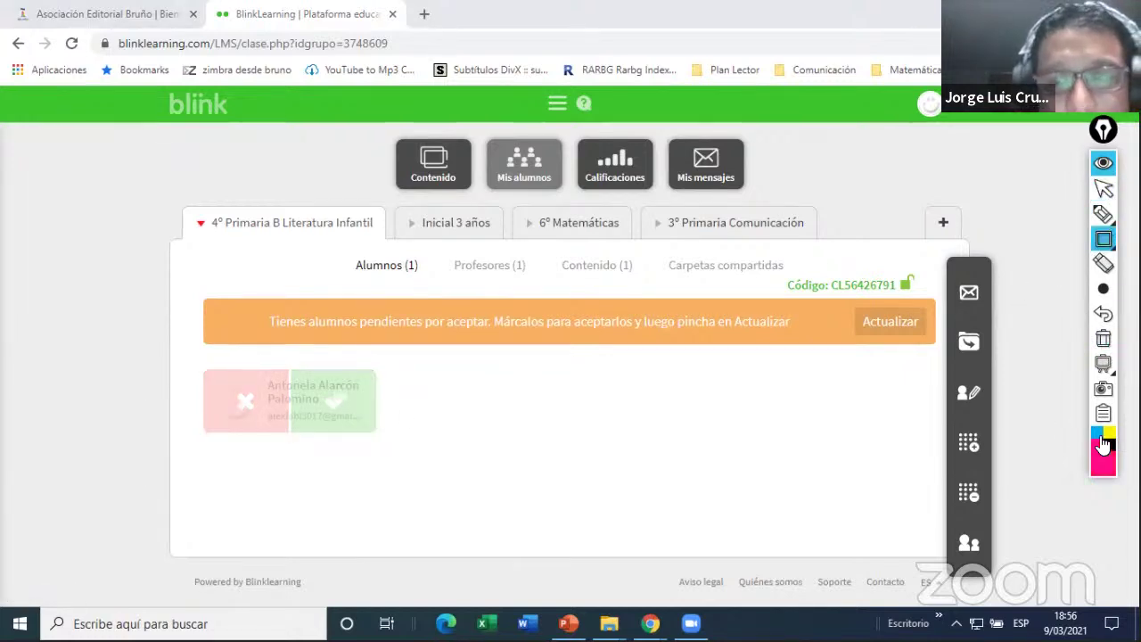
left_click(1103, 239)
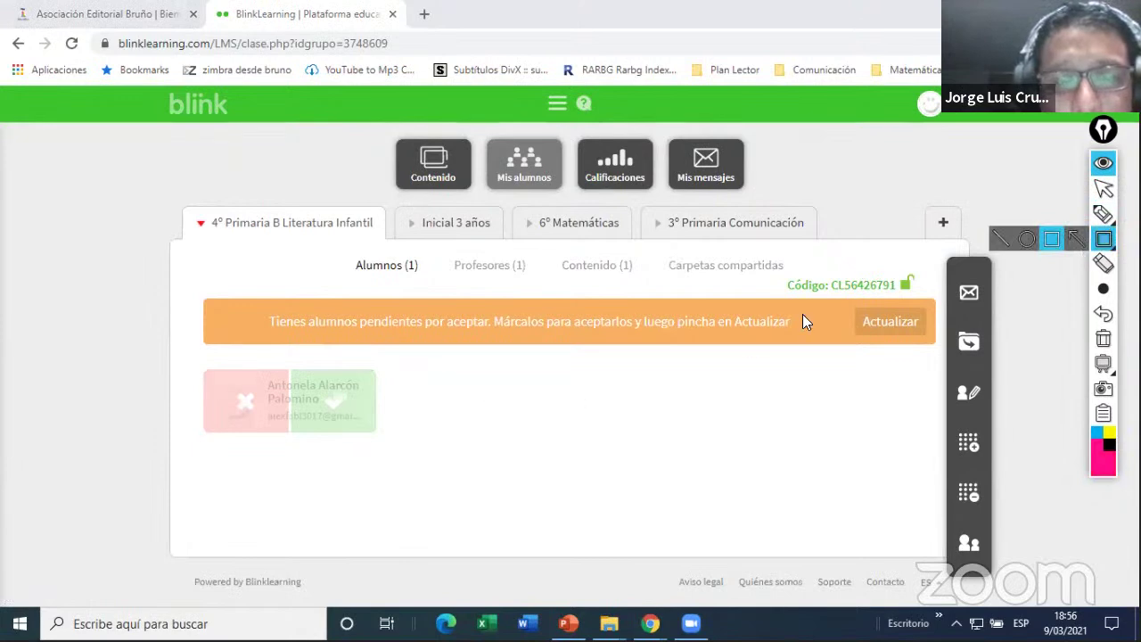
mouse_move(400, 369)
left_mouse_down()
mouse_move(511, 448)
mouse_move(603, 437)
left_mouse_up()
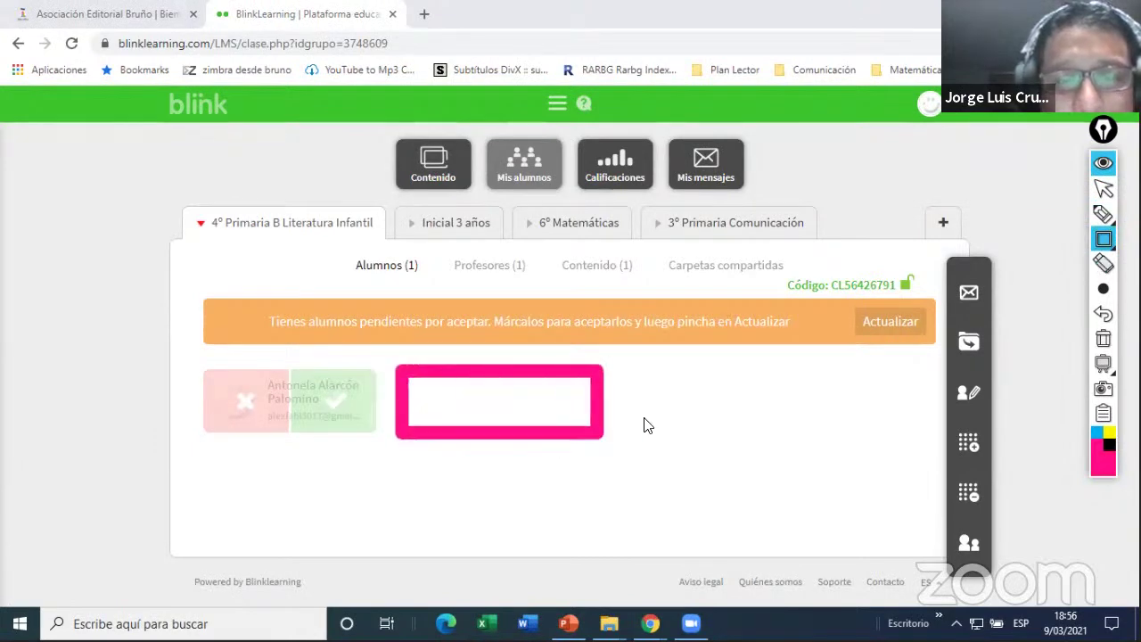
mouse_move(651, 356)
left_mouse_down()
mouse_move(762, 423)
mouse_move(872, 419)
left_mouse_up()
left_click_drag(215, 473, 402, 547)
left_click_drag(432, 455, 628, 542)
mouse_move(675, 451)
left_mouse_down()
mouse_move(815, 478)
mouse_move(889, 540)
left_mouse_up()
With a thin black pen, draw X and check marks in the boxes, then clear everything.
left_click(1109, 451)
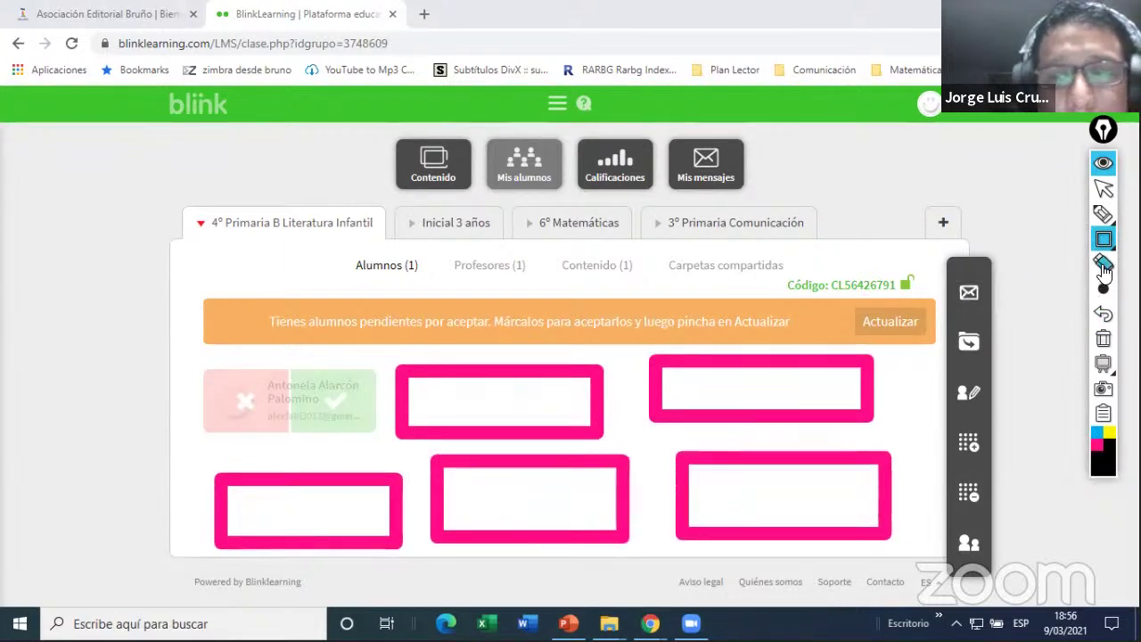
left_click(1103, 288)
left_click(1014, 289)
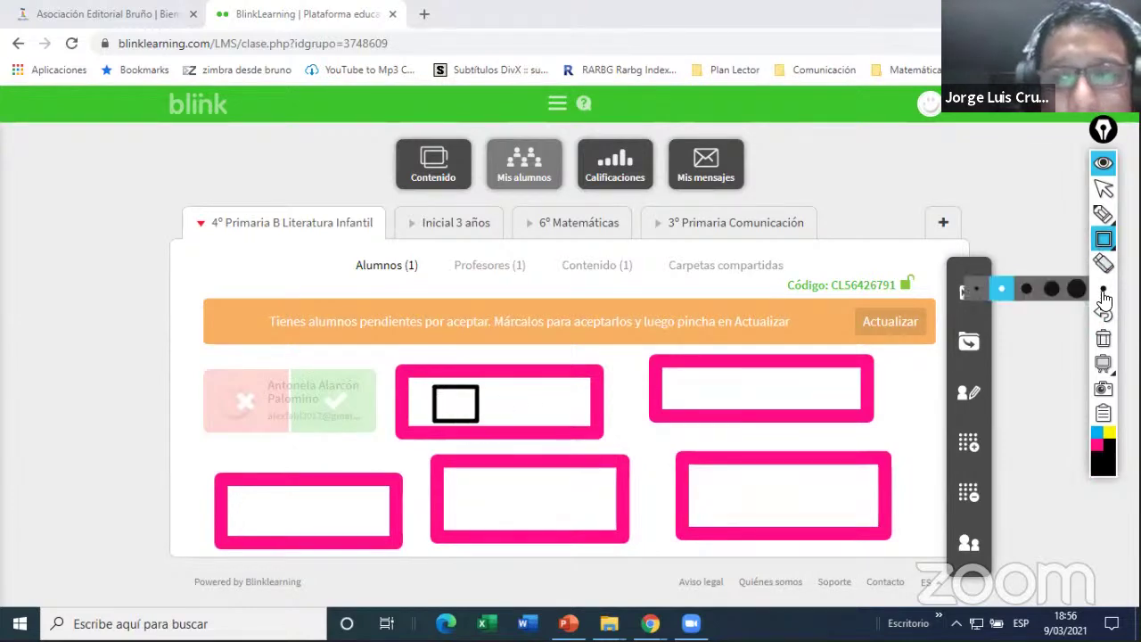
left_click(1103, 218)
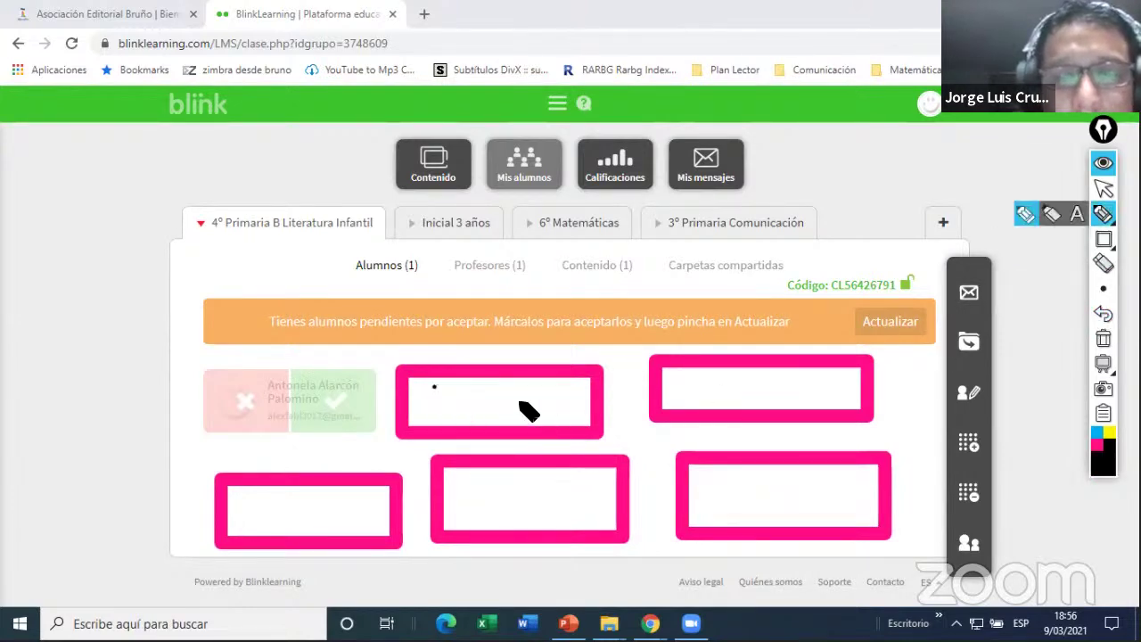
mouse_move(432, 386)
left_mouse_down()
mouse_move(468, 419)
mouse_move(456, 398)
mouse_move(567, 408)
mouse_move(581, 385)
left_mouse_up()
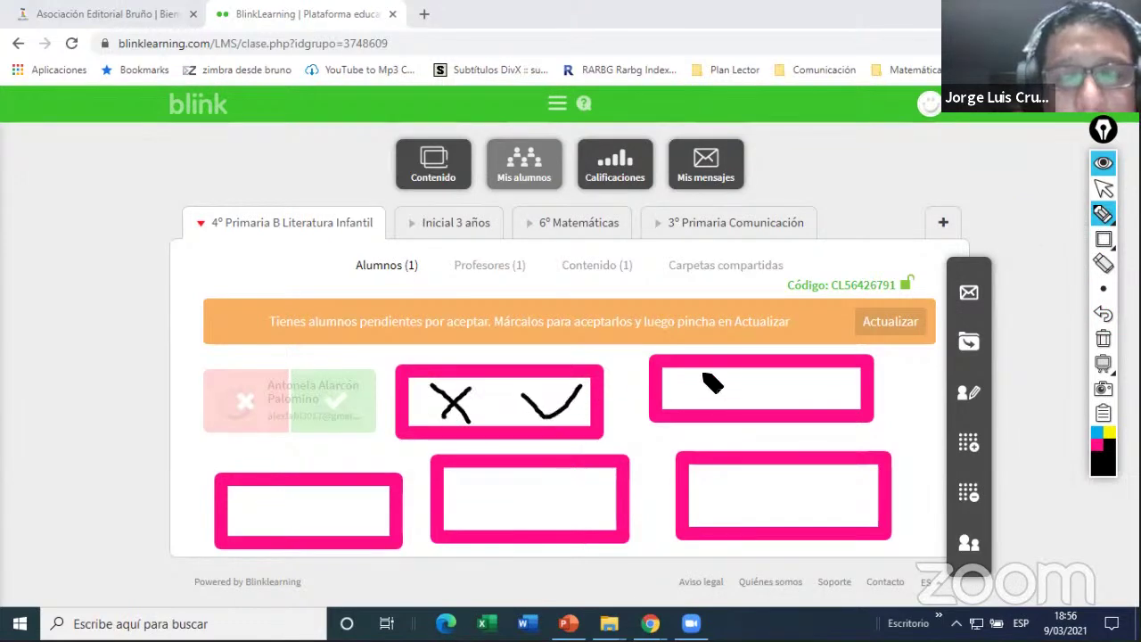
mouse_move(704, 376)
left_mouse_down()
mouse_move(736, 403)
mouse_move(755, 372)
mouse_move(842, 357)
left_mouse_up()
mouse_move(250, 501)
left_mouse_down()
mouse_move(308, 536)
mouse_move(303, 495)
mouse_move(481, 515)
left_mouse_up()
mouse_move(456, 517)
left_mouse_down()
mouse_move(522, 468)
mouse_move(603, 465)
left_mouse_up()
left_click_drag(716, 478, 755, 515)
left_click_drag(754, 474, 727, 515)
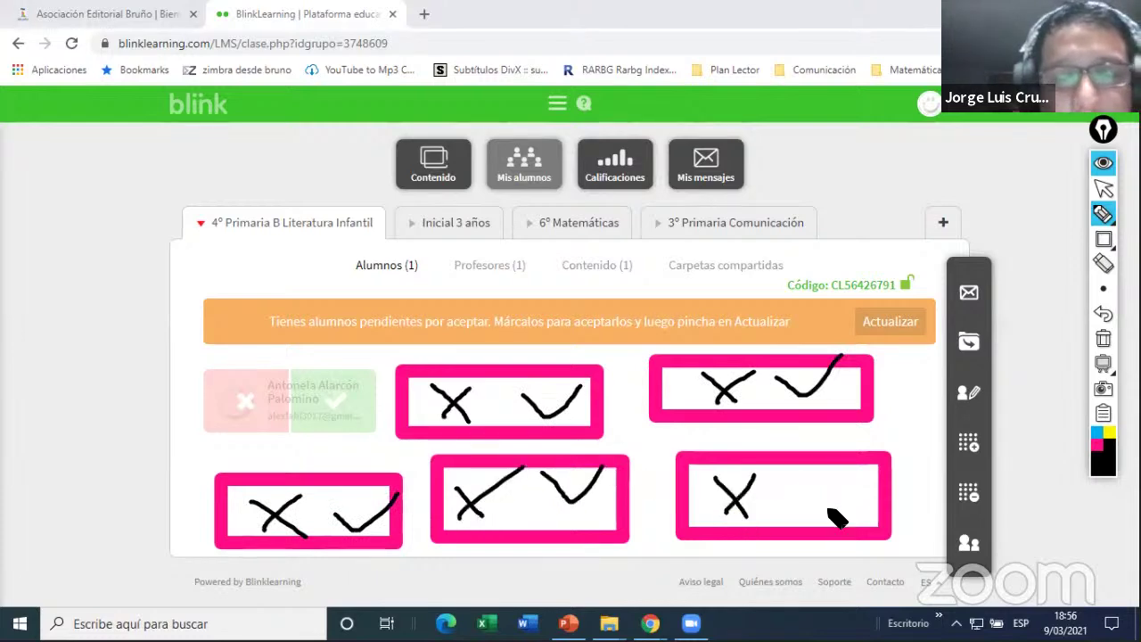
left_click_drag(813, 493, 872, 462)
left_click(1103, 340)
left_click(1103, 188)
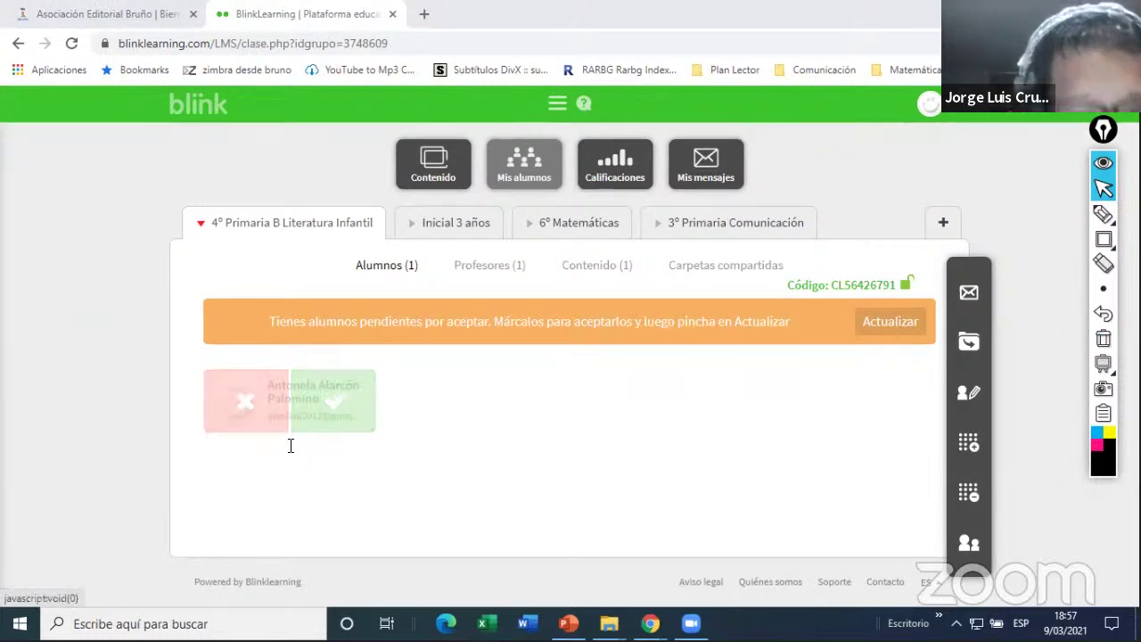
Confirm the marked student with Actualizar so the class shows Alumnos (1).
left_click(346, 406)
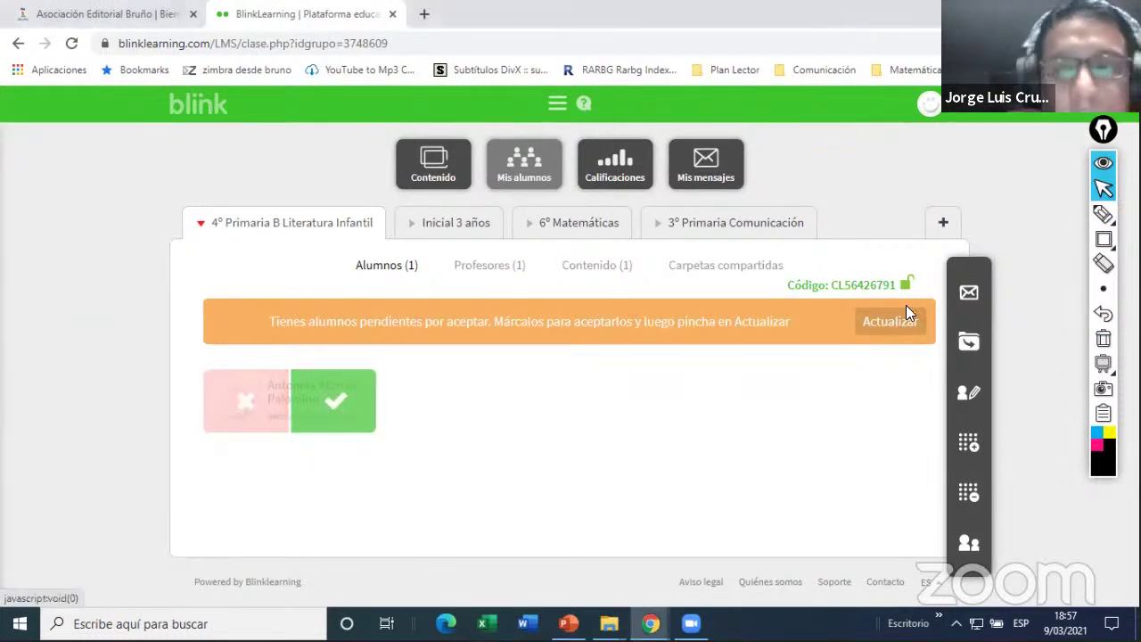
left_click(906, 324)
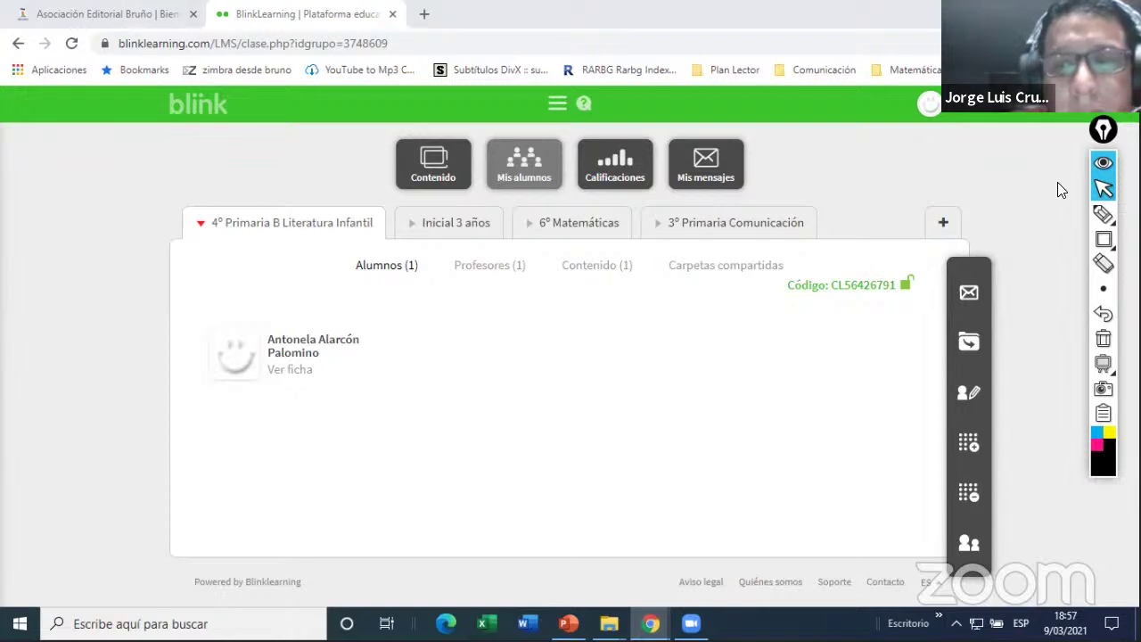
On a blank whiteboard, handwrite Profe at top left and Alumno at top right.
left_click(1103, 363)
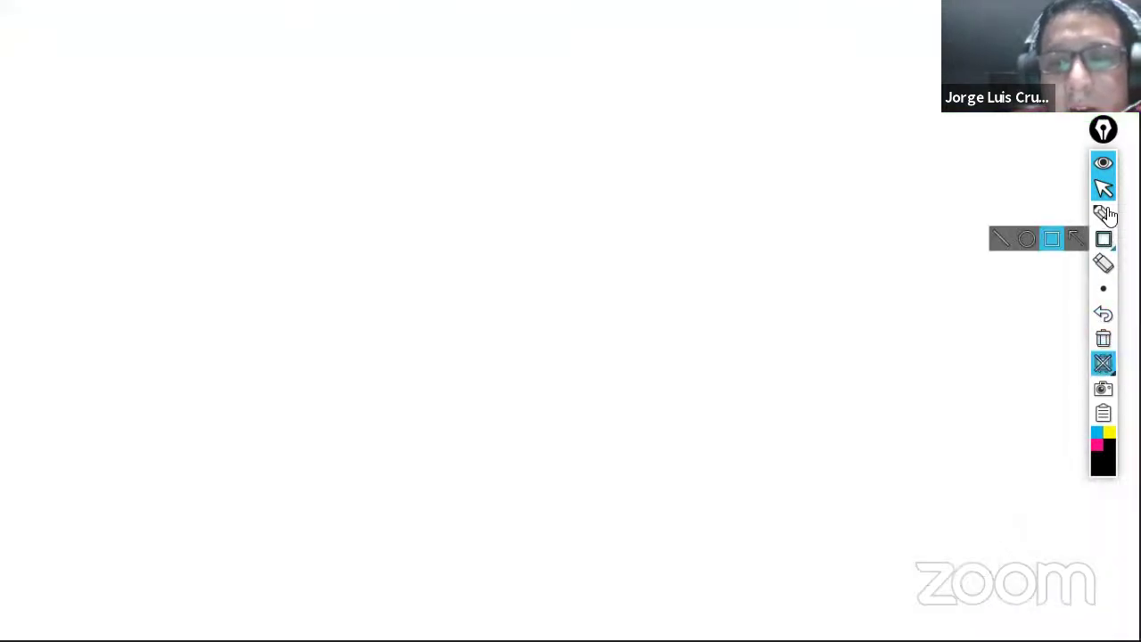
left_click(1103, 214)
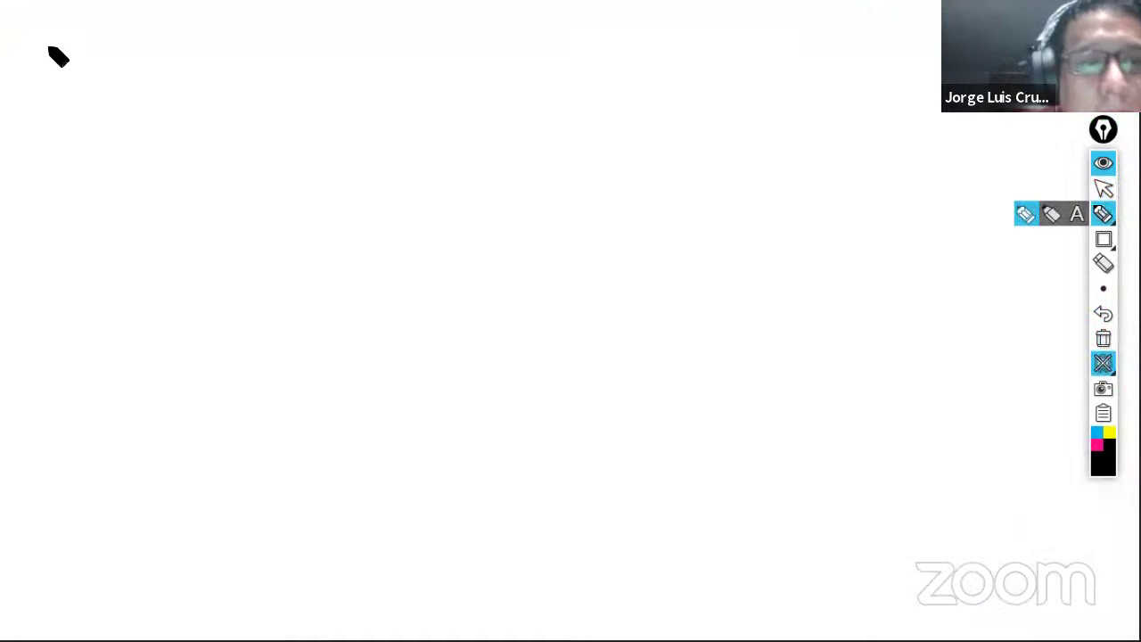
mouse_move(30, 26)
left_mouse_down()
mouse_move(55, 156)
mouse_move(67, 51)
mouse_move(102, 98)
mouse_move(139, 104)
mouse_move(125, 73)
left_mouse_up()
left_click_drag(188, 11, 166, 170)
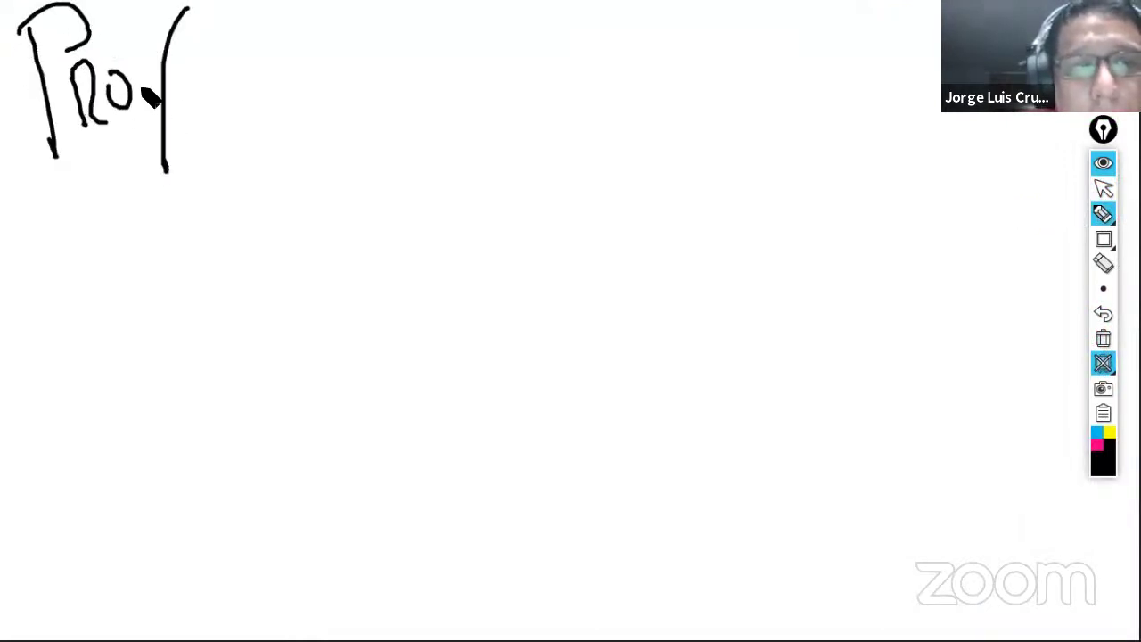
left_click_drag(151, 98, 219, 101)
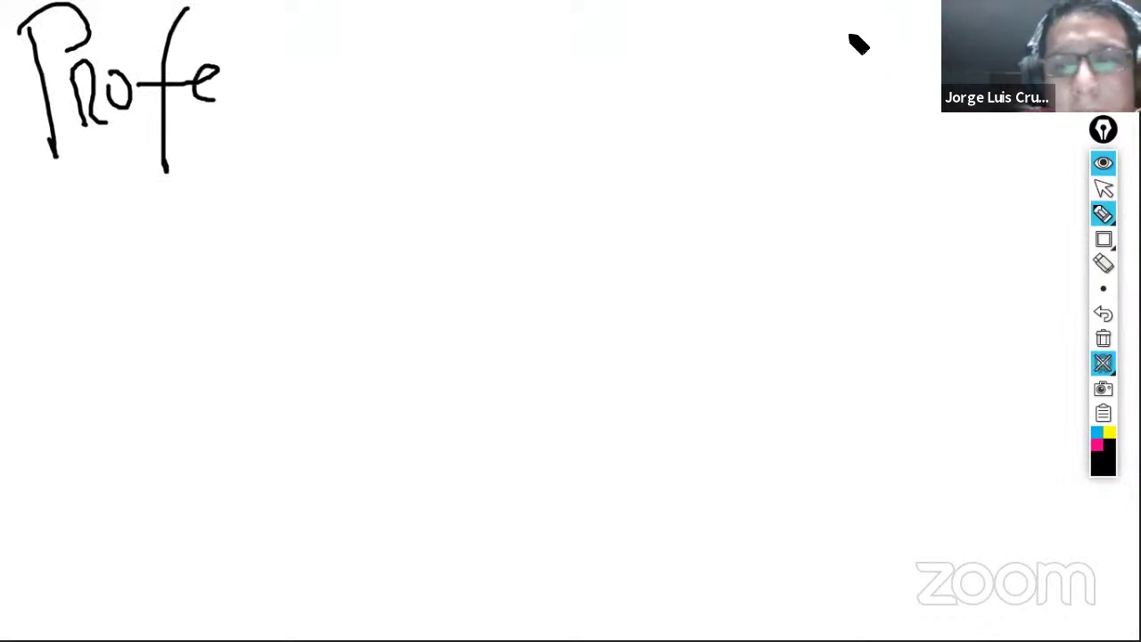
mouse_move(853, 39)
left_mouse_down()
mouse_move(851, 133)
mouse_move(892, 115)
left_mouse_up()
left_click_drag(843, 80, 875, 88)
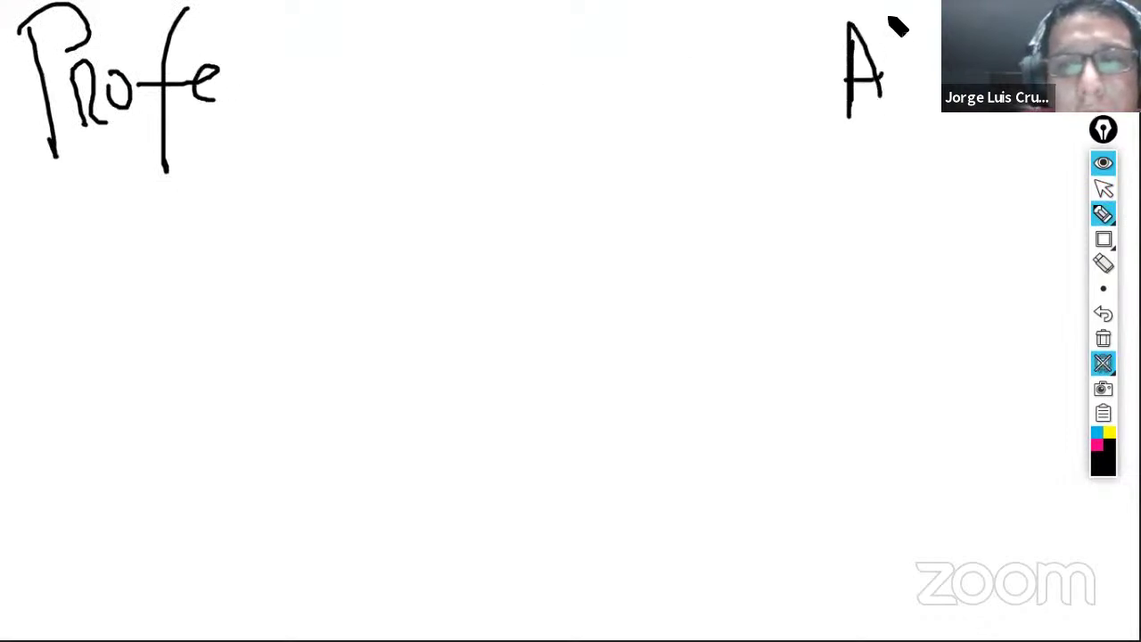
left_click_drag(890, 16, 889, 109)
left_click_drag(909, 65, 916, 100)
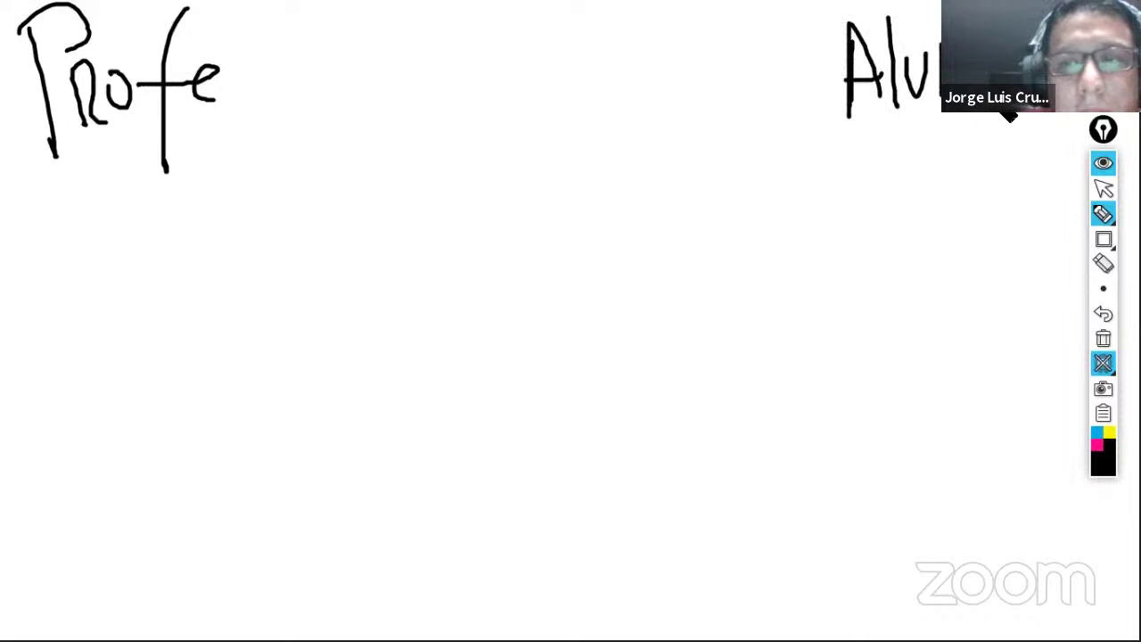
Draw arrows down to R under each label and write (crear cuenta) between them.
mouse_move(113, 145)
left_mouse_down()
mouse_move(114, 251)
mouse_move(92, 213)
left_mouse_up()
mouse_move(178, 198)
left_mouse_down()
mouse_move(180, 271)
mouse_move(225, 263)
left_mouse_up()
mouse_move(807, 88)
left_mouse_down()
mouse_move(840, 229)
mouse_move(839, 183)
left_mouse_up()
mouse_move(764, 183)
left_mouse_down()
mouse_move(772, 267)
mouse_move(781, 234)
mouse_move(818, 276)
left_mouse_up()
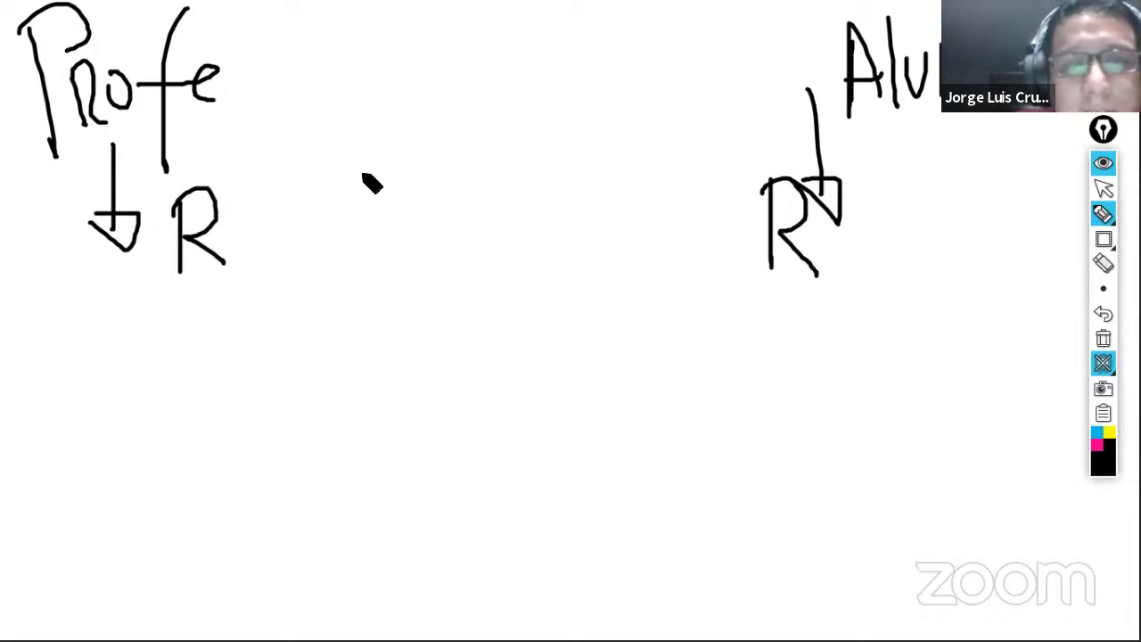
left_click_drag(360, 174, 370, 274)
mouse_move(385, 214)
left_mouse_down()
mouse_move(420, 239)
mouse_move(505, 221)
mouse_move(581, 223)
mouse_move(627, 254)
mouse_move(661, 171)
left_mouse_up()
left_click_drag(692, 212, 696, 239)
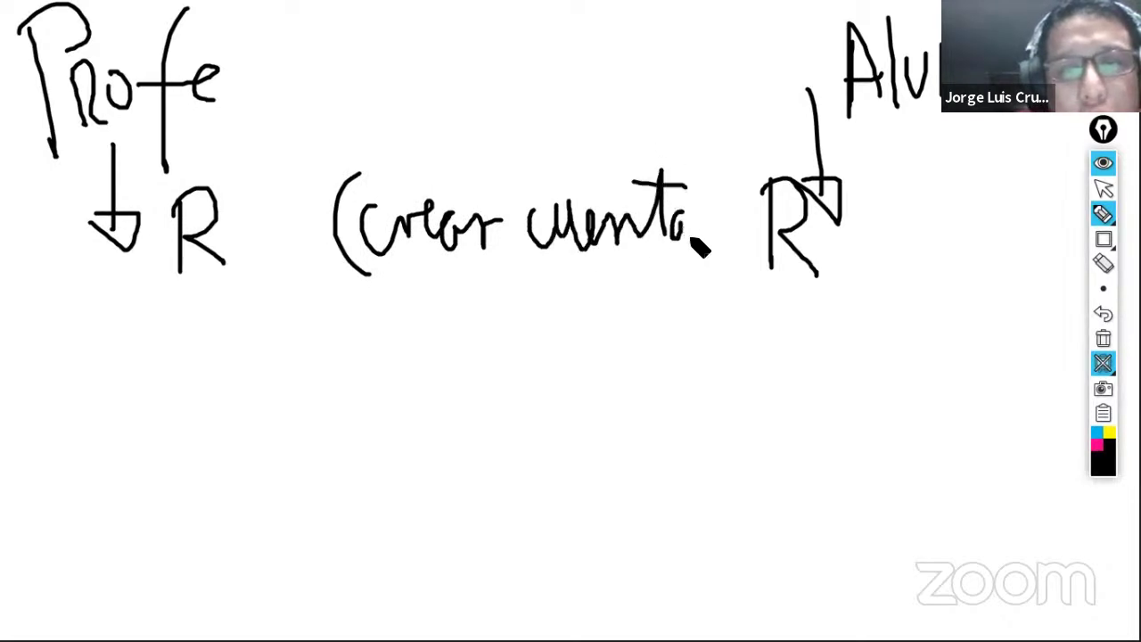
left_click_drag(702, 183, 690, 296)
In magenta, write Código A5 at top centre with arrows to Profe and Alumno.
left_click(1098, 445)
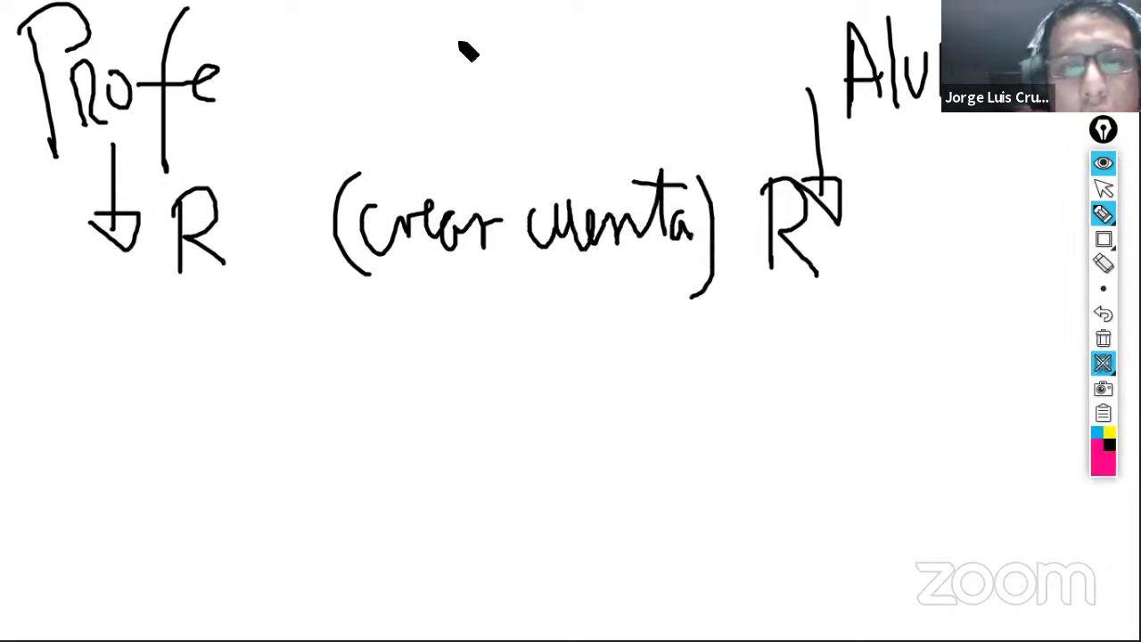
mouse_move(460, 36)
left_mouse_down()
mouse_move(456, 84)
mouse_move(500, 64)
mouse_move(490, 54)
mouse_move(544, 39)
mouse_move(565, 71)
mouse_move(591, 72)
left_mouse_up()
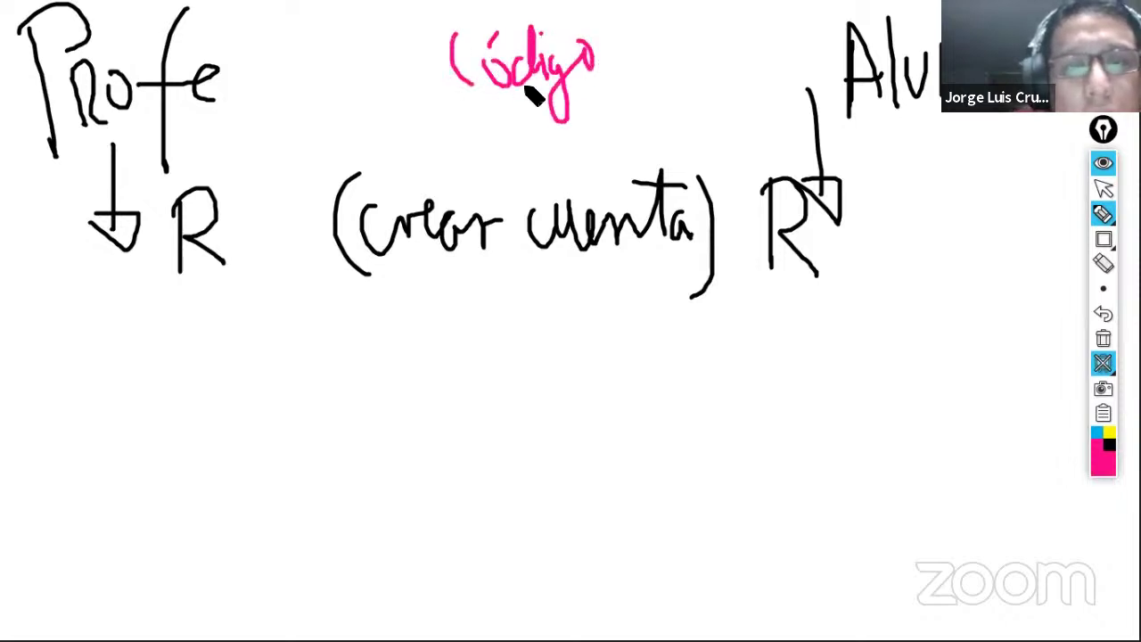
mouse_move(499, 147)
left_mouse_down()
mouse_move(507, 96)
mouse_move(525, 147)
mouse_move(529, 130)
mouse_move(518, 142)
left_mouse_up()
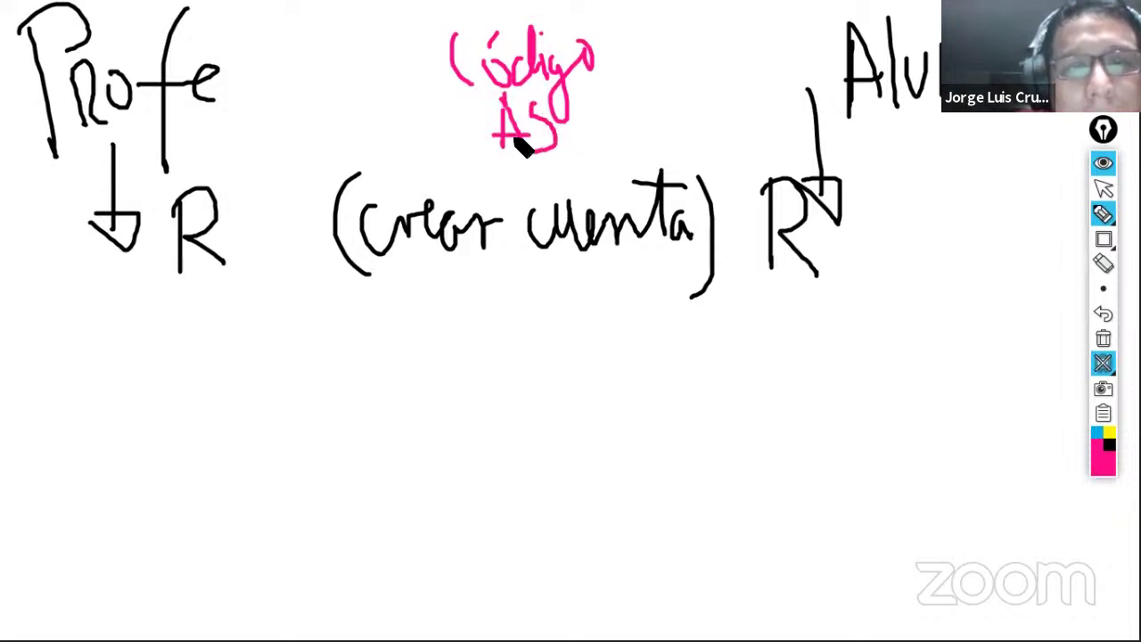
left_click_drag(450, 98, 239, 127)
left_click_drag(264, 106, 268, 145)
left_click_drag(585, 98, 766, 103)
mouse_move(742, 82)
left_mouse_down()
mouse_move(791, 105)
mouse_move(756, 128)
left_mouse_up()
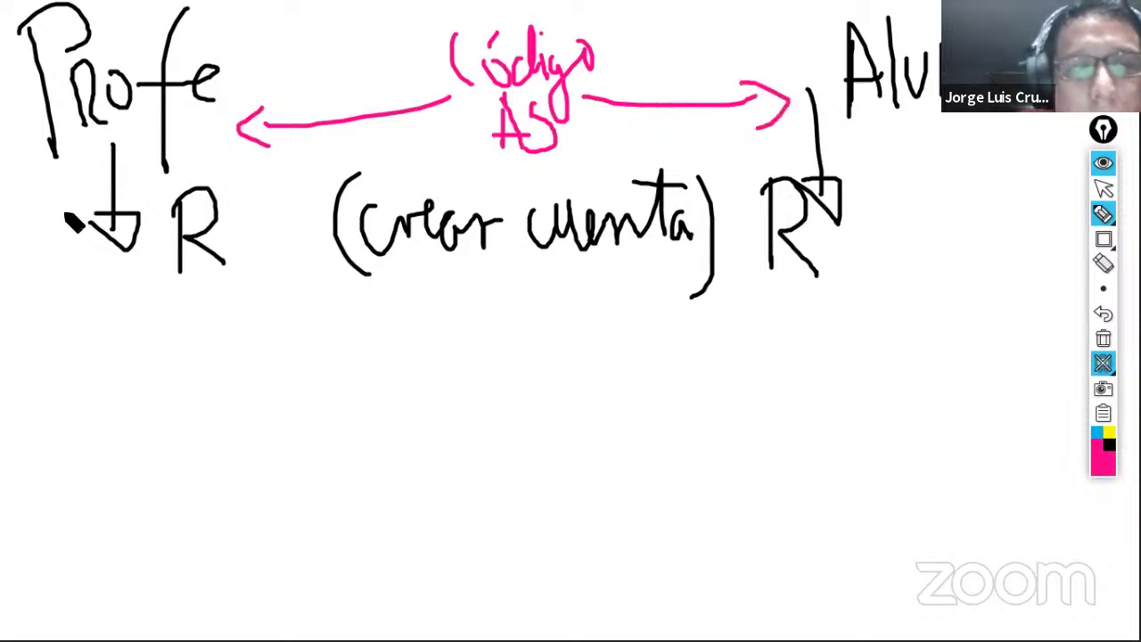
Add magenta arrows leading to A.L under both the Profe and Alumno sides.
mouse_move(64, 212)
left_mouse_down()
mouse_move(71, 317)
mouse_move(102, 347)
mouse_move(80, 296)
left_mouse_up()
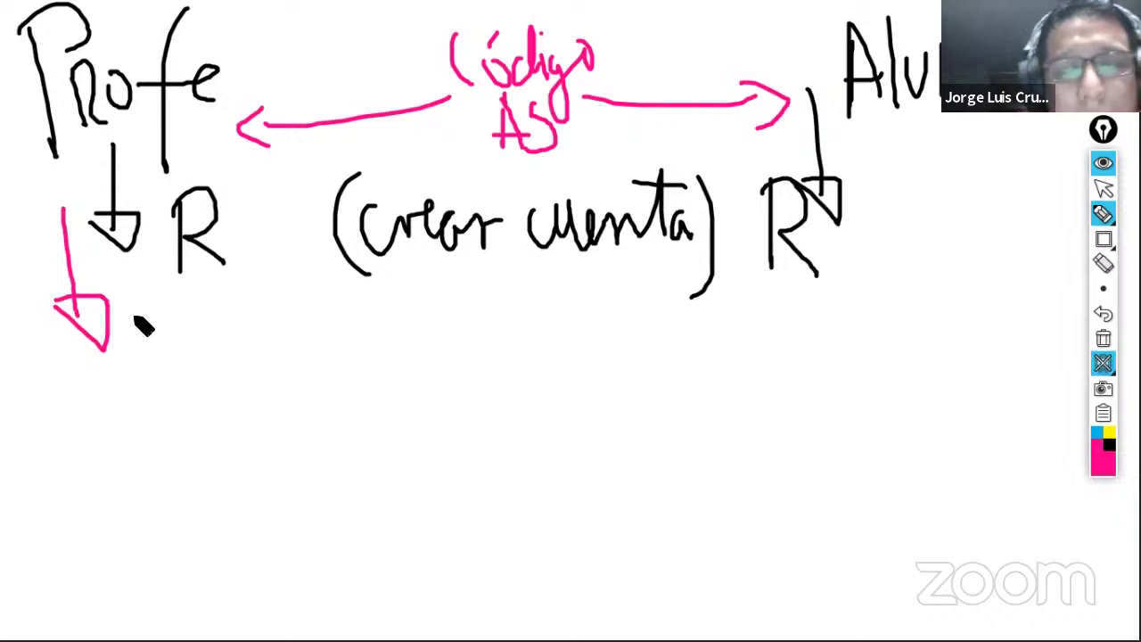
mouse_move(138, 312)
left_mouse_down()
mouse_move(123, 380)
mouse_move(166, 380)
mouse_move(159, 352)
left_mouse_up()
left_click(179, 353)
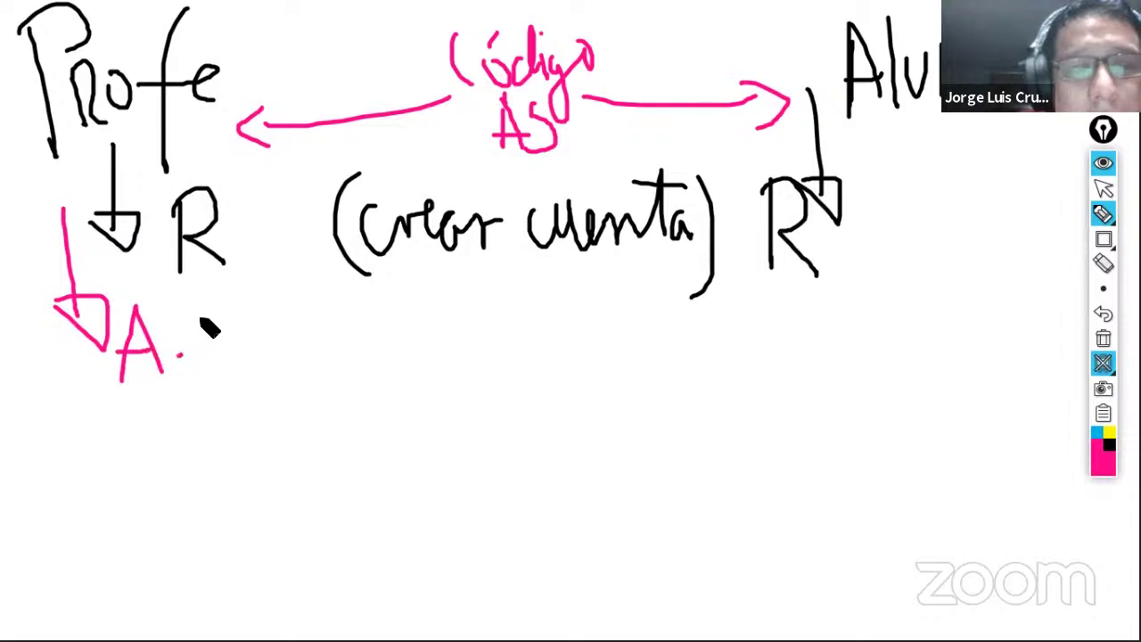
left_click_drag(204, 311, 259, 366)
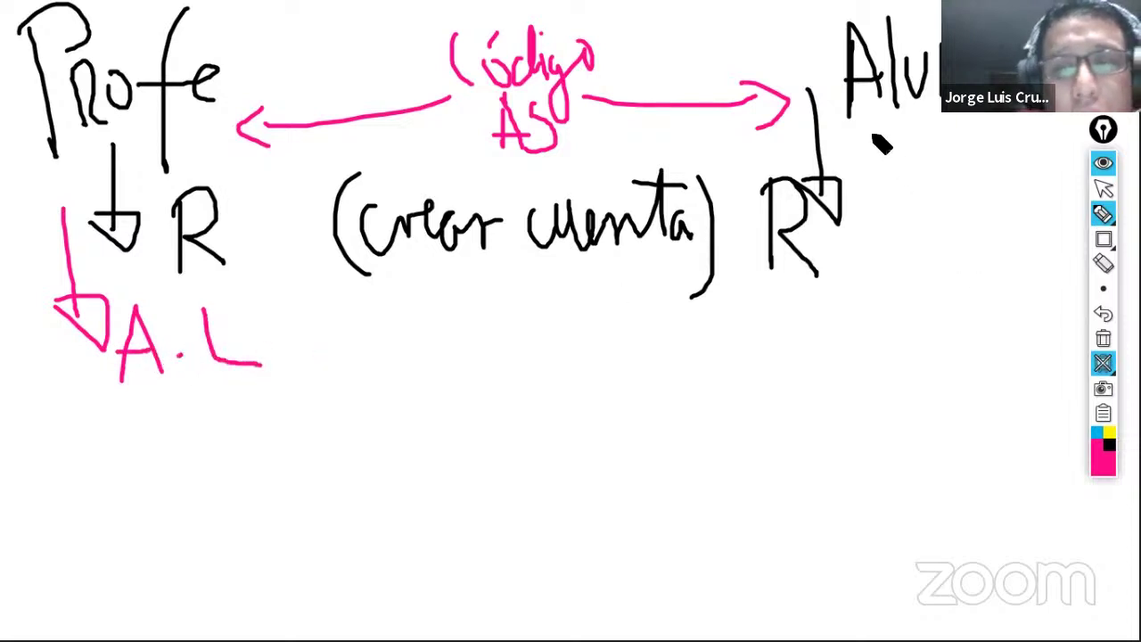
mouse_move(874, 133)
left_mouse_down()
mouse_move(903, 260)
mouse_move(947, 255)
mouse_move(886, 245)
left_mouse_up()
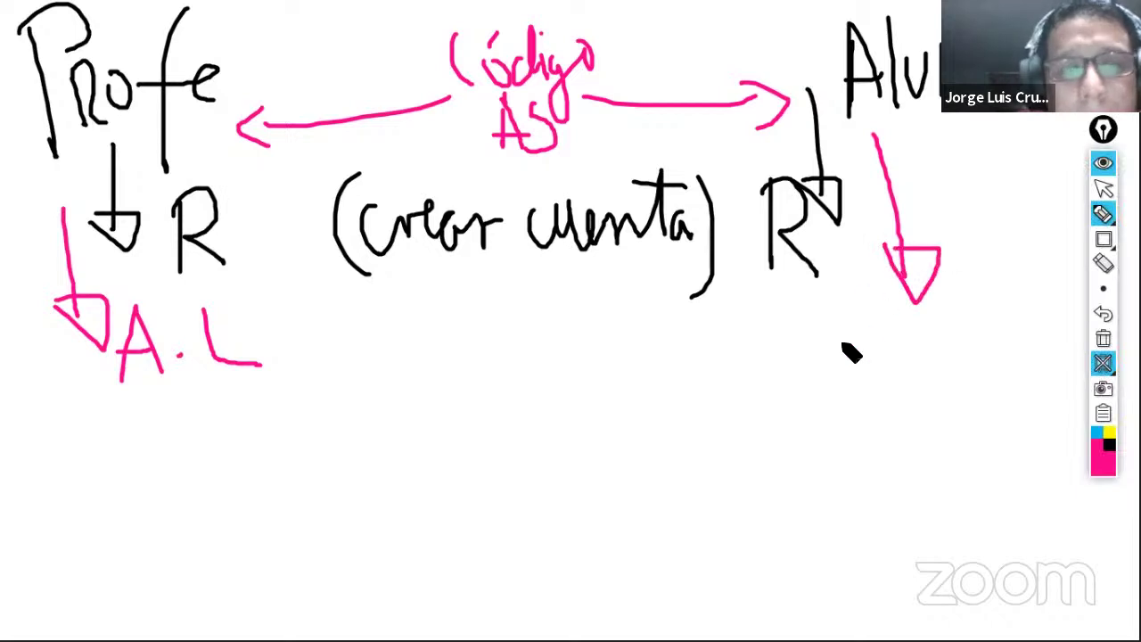
mouse_move(838, 299)
left_mouse_down()
mouse_move(822, 373)
mouse_move(869, 361)
mouse_move(863, 341)
left_mouse_up()
left_click(873, 331)
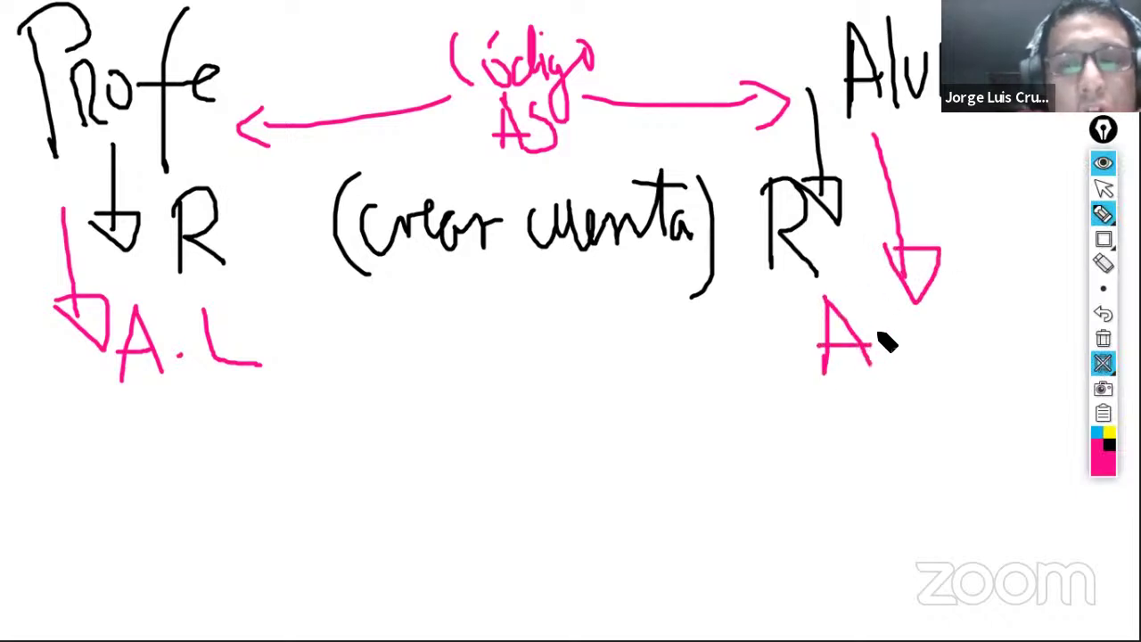
left_click_drag(900, 303, 952, 361)
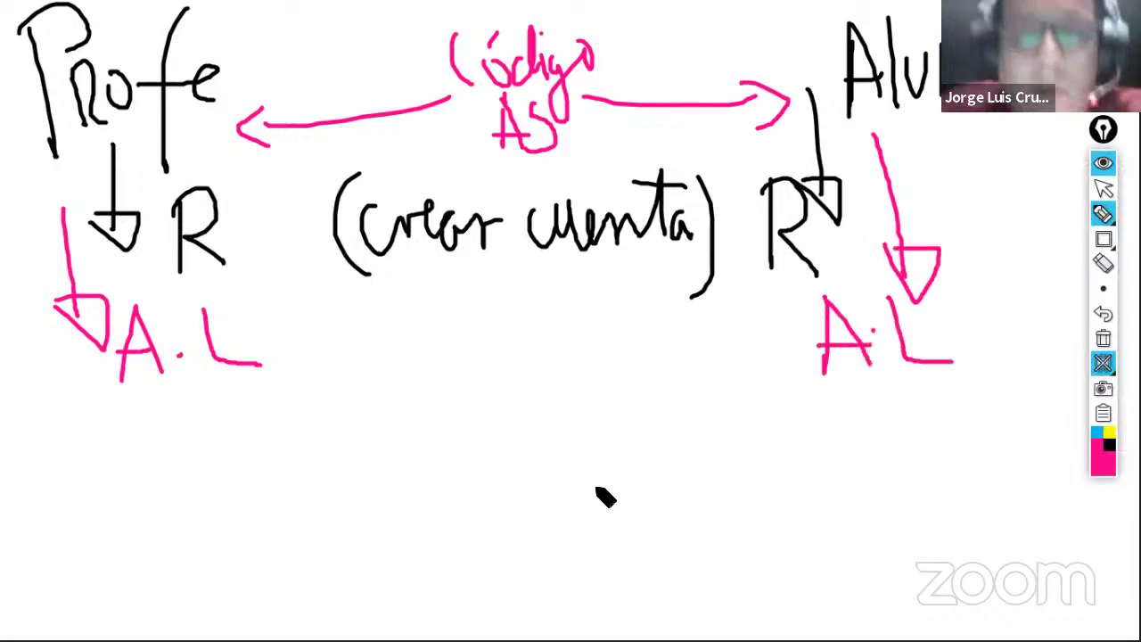
left_click(1100, 470)
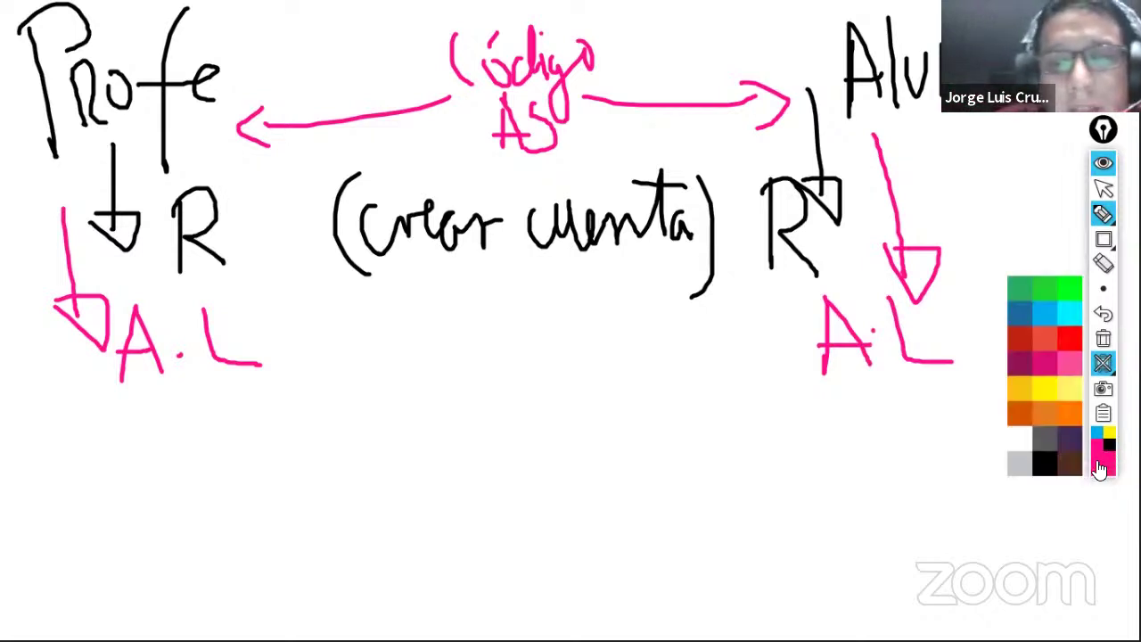
In red, write crea aula and the asignó step under Profe's A.L.
left_click(1071, 349)
mouse_move(36, 316)
left_mouse_down()
mouse_move(50, 416)
mouse_move(71, 412)
mouse_move(31, 403)
left_mouse_up()
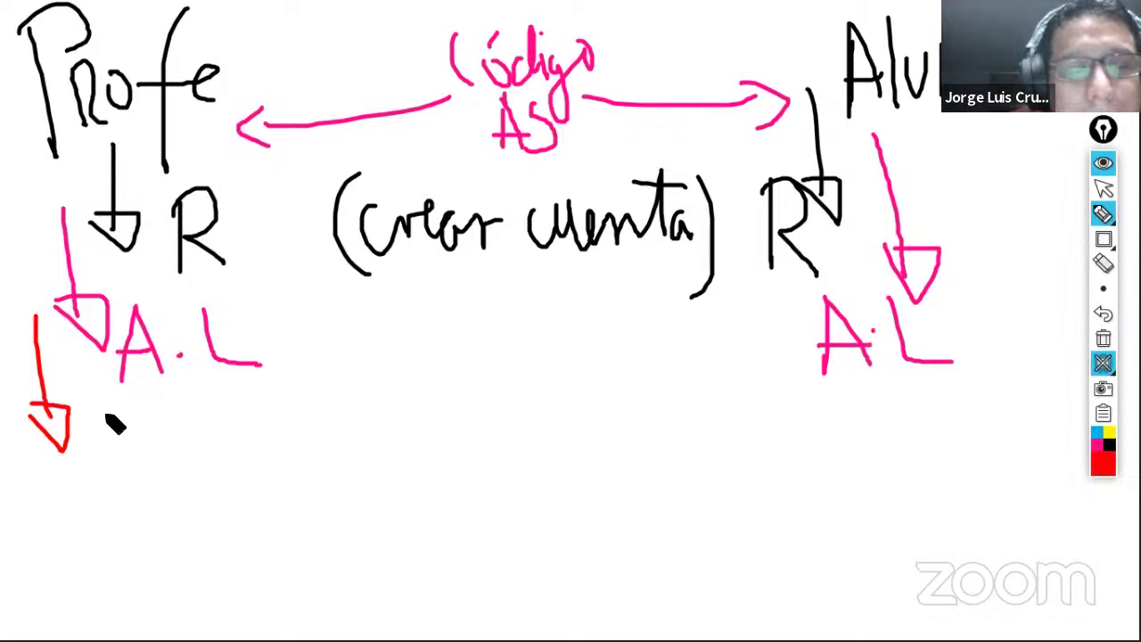
mouse_move(105, 413)
left_mouse_down()
mouse_move(97, 448)
mouse_move(145, 446)
mouse_move(169, 411)
mouse_move(204, 431)
mouse_move(247, 415)
mouse_move(262, 438)
mouse_move(278, 421)
mouse_move(369, 443)
left_mouse_up()
left_click_drag(98, 472, 381, 468)
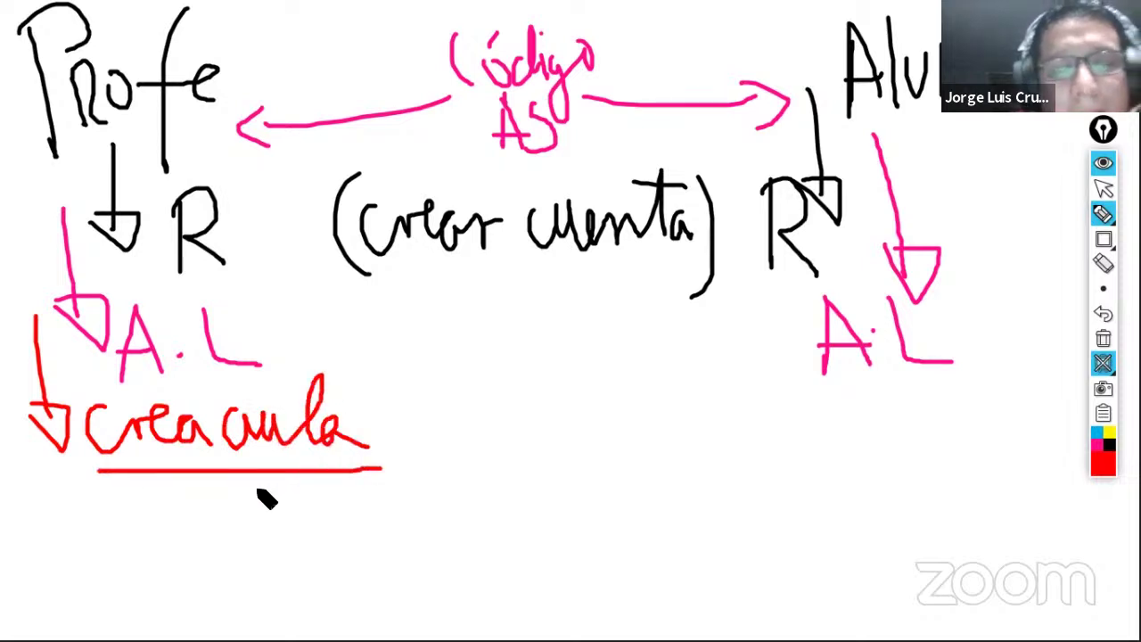
mouse_move(48, 517)
left_mouse_down()
mouse_move(169, 524)
mouse_move(217, 504)
mouse_move(330, 511)
mouse_move(327, 496)
left_mouse_up()
mouse_move(57, 576)
left_mouse_down()
mouse_move(204, 562)
mouse_move(219, 575)
mouse_move(251, 575)
mouse_move(260, 551)
mouse_move(308, 585)
mouse_move(337, 571)
mouse_move(385, 580)
left_mouse_up()
Add the (5.C) note, the copio el código step, and a compartir arrow to the student.
left_click(346, 566)
left_click_drag(403, 527, 410, 581)
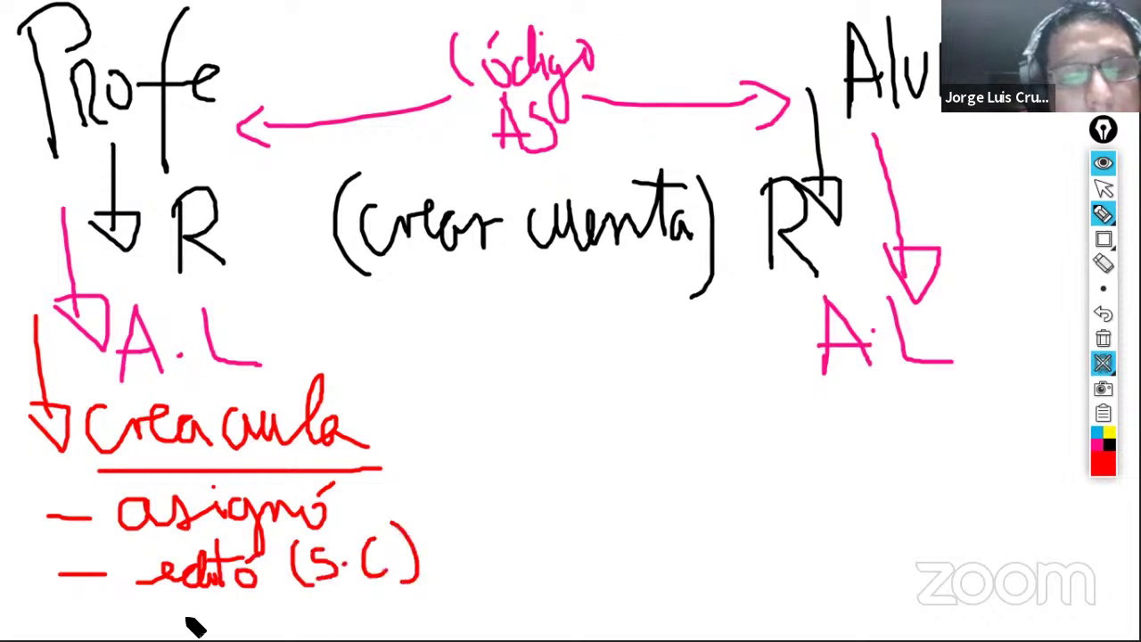
mouse_move(230, 612)
left_mouse_down()
mouse_move(235, 636)
mouse_move(305, 637)
mouse_move(326, 612)
mouse_move(411, 628)
mouse_move(484, 583)
mouse_move(517, 601)
mouse_move(532, 548)
left_mouse_up()
mouse_move(526, 592)
left_mouse_down()
mouse_move(560, 549)
mouse_move(534, 602)
mouse_move(566, 582)
mouse_move(607, 601)
mouse_move(818, 376)
mouse_move(856, 410)
left_mouse_up()
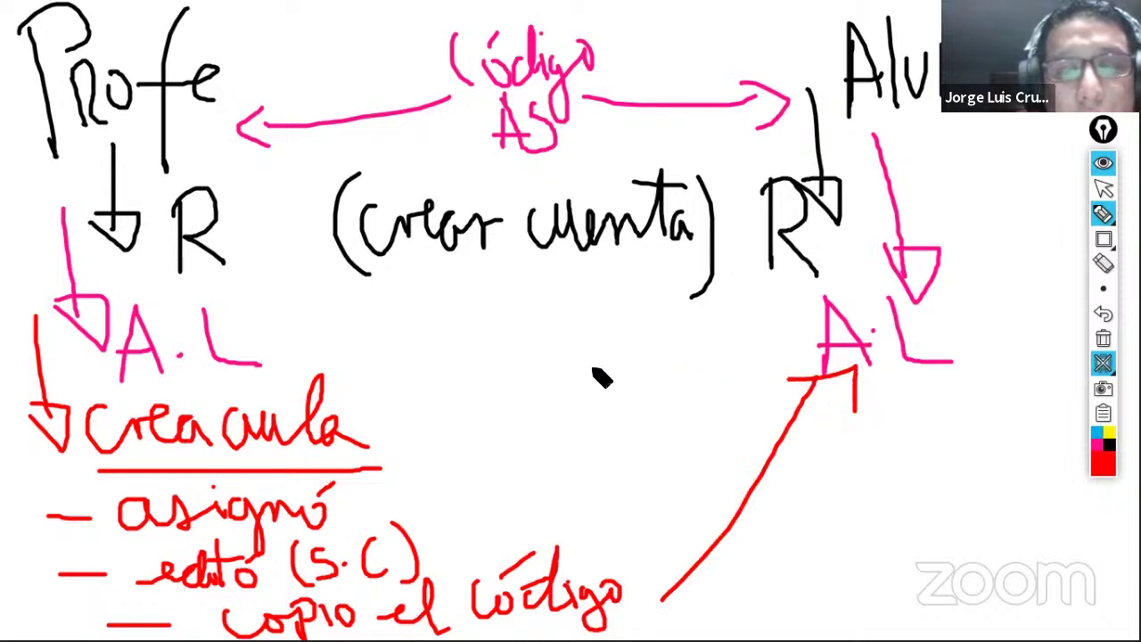
mouse_move(599, 396)
left_mouse_down()
mouse_move(624, 415)
mouse_move(688, 381)
mouse_move(682, 389)
mouse_move(720, 374)
mouse_move(746, 382)
mouse_move(729, 344)
left_mouse_up()
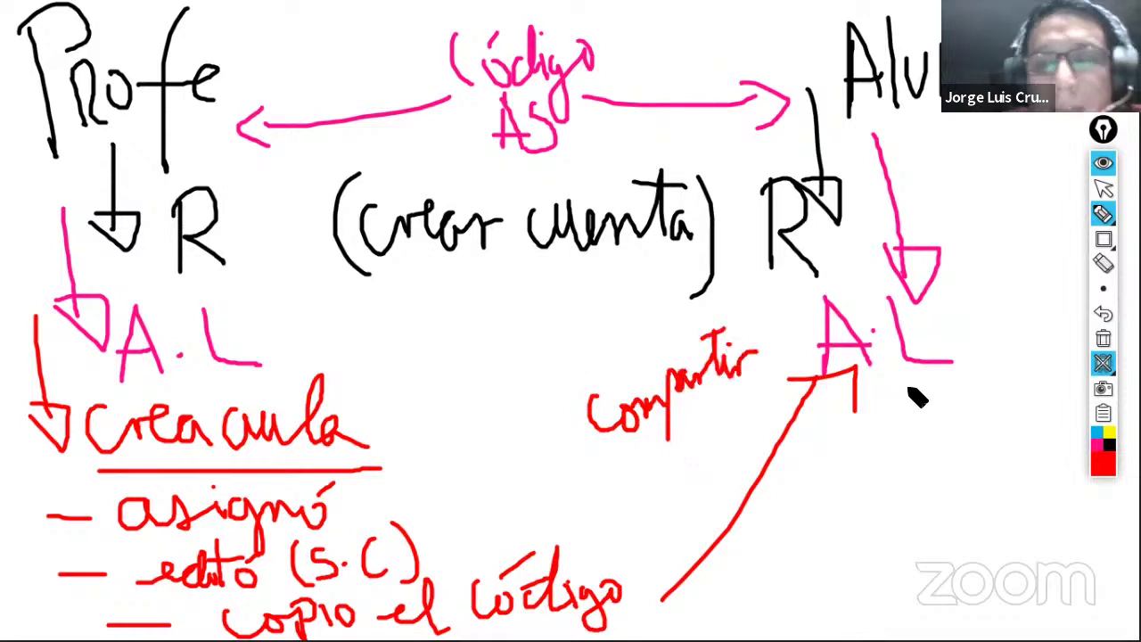
In black, write ingresó el código below the student's A.L.
left_click(1109, 444)
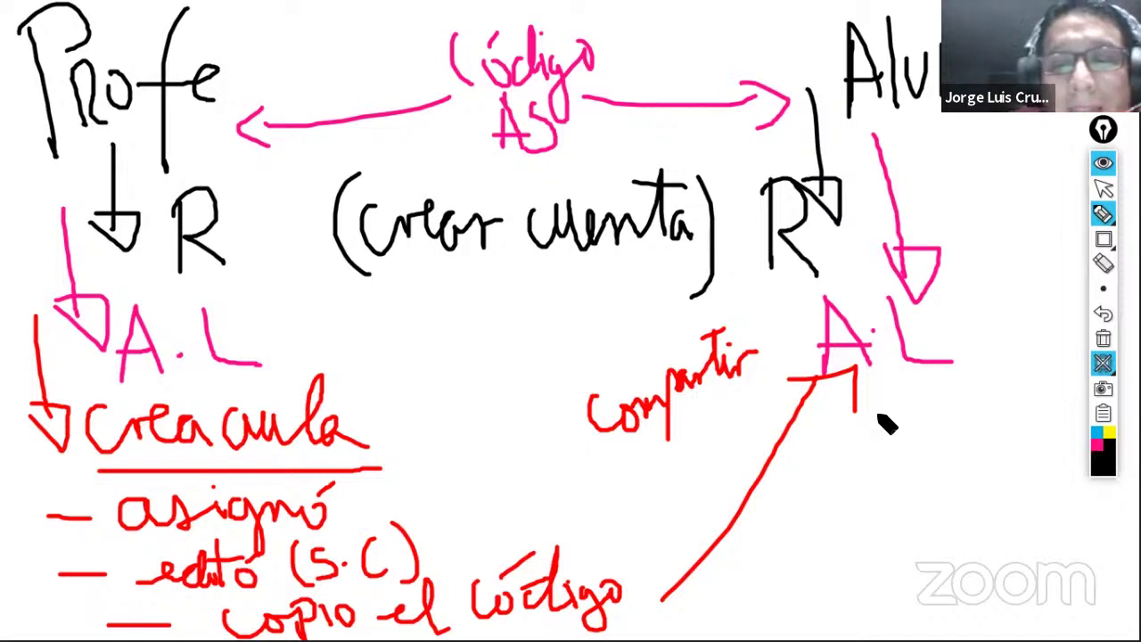
mouse_move(821, 416)
left_mouse_down()
mouse_move(823, 435)
mouse_move(856, 438)
mouse_move(967, 405)
mouse_move(996, 437)
mouse_move(991, 406)
left_mouse_up()
left_click(820, 406)
left_click_drag(1002, 363, 996, 377)
mouse_move(815, 495)
left_mouse_down()
mouse_move(902, 503)
mouse_move(945, 455)
mouse_move(970, 504)
mouse_move(993, 495)
mouse_move(991, 535)
left_mouse_up()
left_click_drag(1007, 481, 1025, 482)
In cyan, write Aceptó at the bottom of the student's side.
left_click(1101, 440)
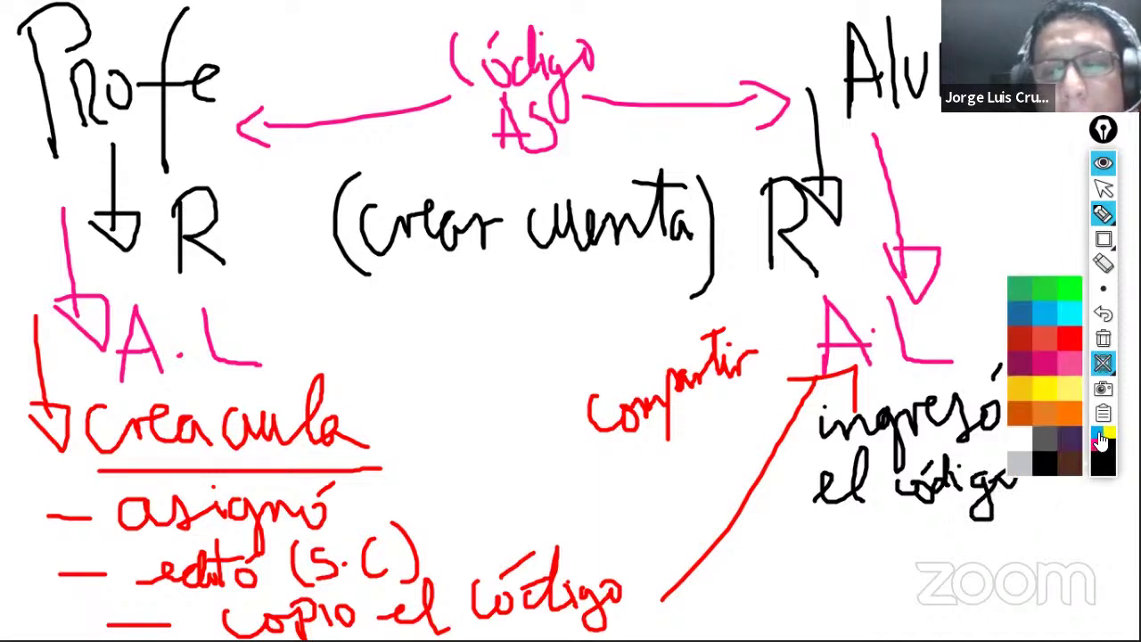
left_click(1102, 441)
mouse_move(783, 624)
left_mouse_down()
mouse_move(791, 554)
mouse_move(829, 624)
left_mouse_up()
left_click_drag(786, 596, 809, 595)
mouse_move(865, 561)
left_mouse_down()
mouse_move(857, 577)
mouse_move(878, 615)
mouse_move(958, 572)
left_mouse_up()
left_click_drag(988, 535, 991, 615)
mouse_move(965, 568)
left_mouse_down()
mouse_move(1032, 581)
mouse_move(1065, 517)
left_mouse_up()
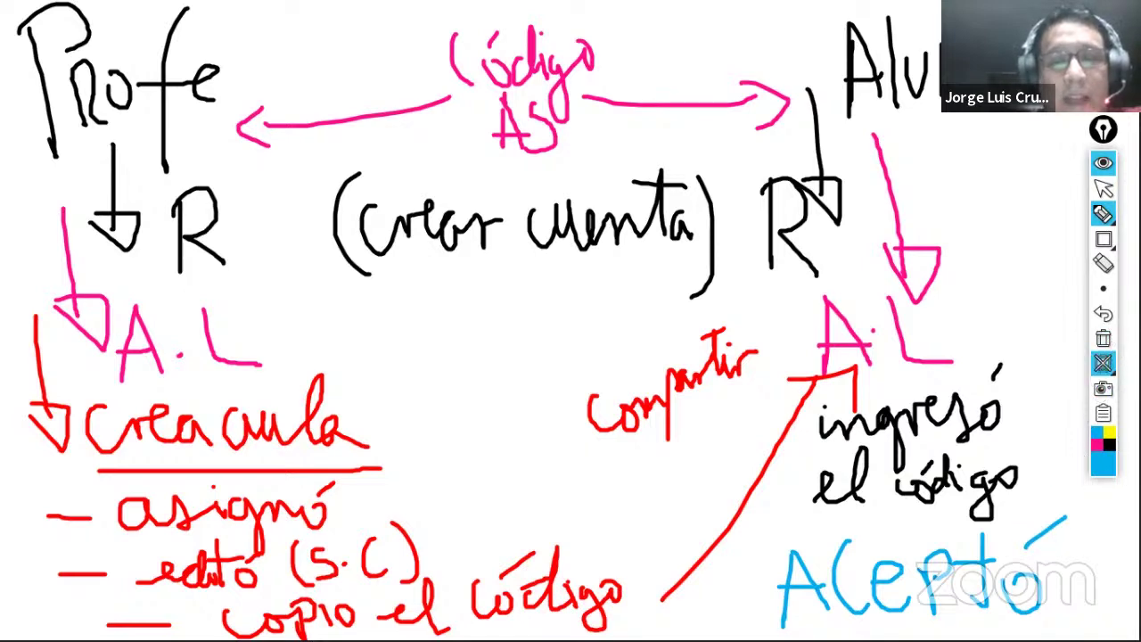
Clear and close the whiteboard to return to the BlinkLearning class page.
left_click(1107, 337)
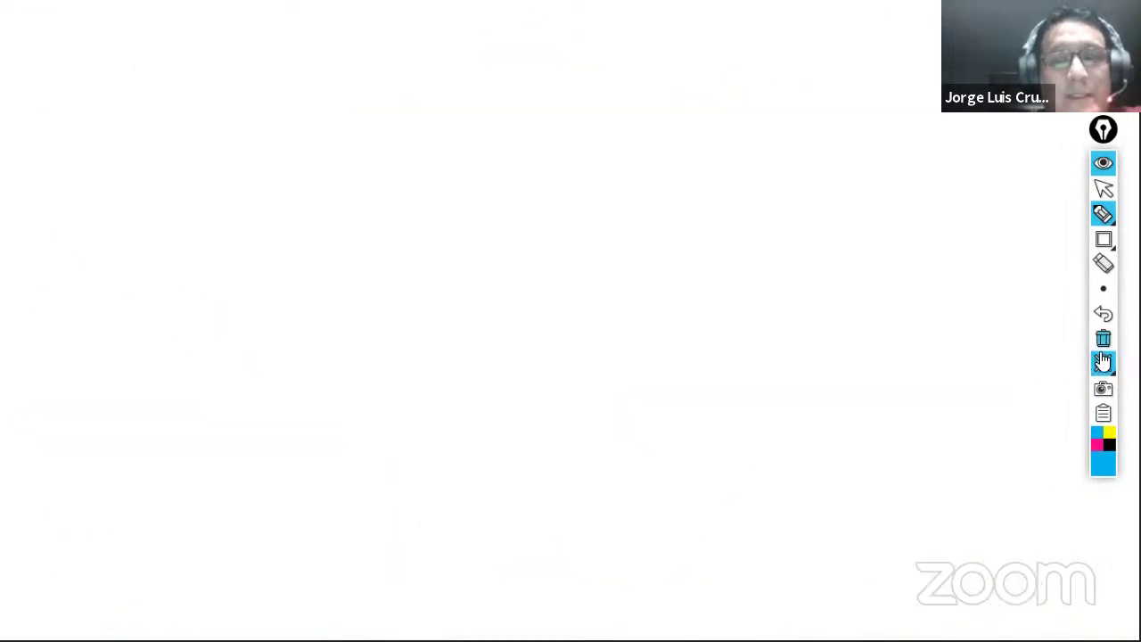
mouse_move(1103, 362)
left_click(1051, 363)
left_click(1104, 188)
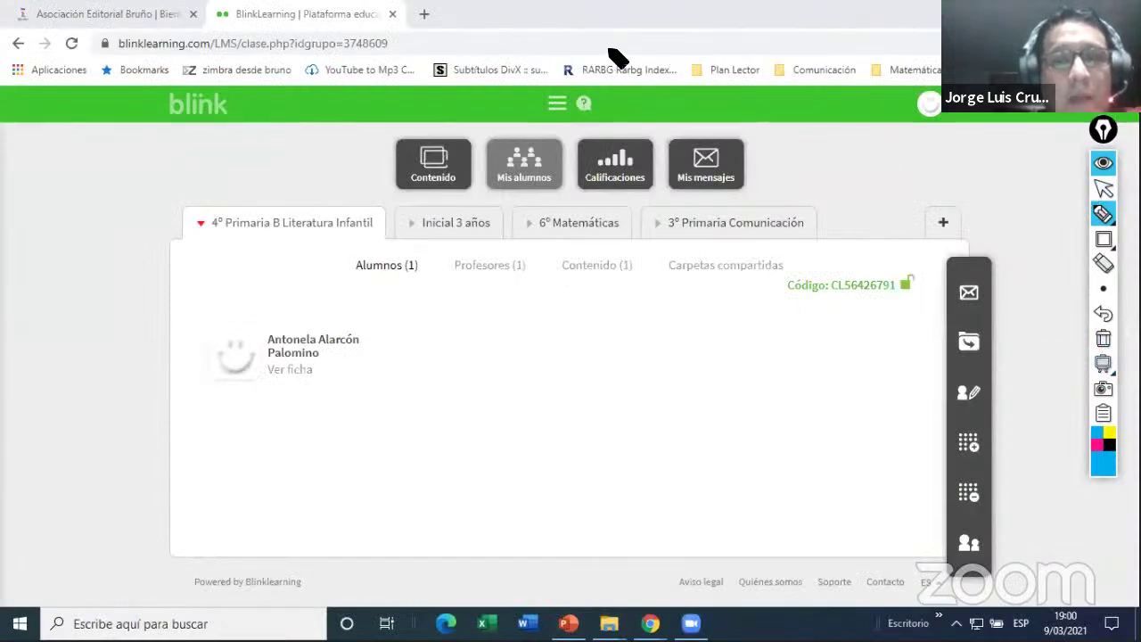
left_click(1104, 188)
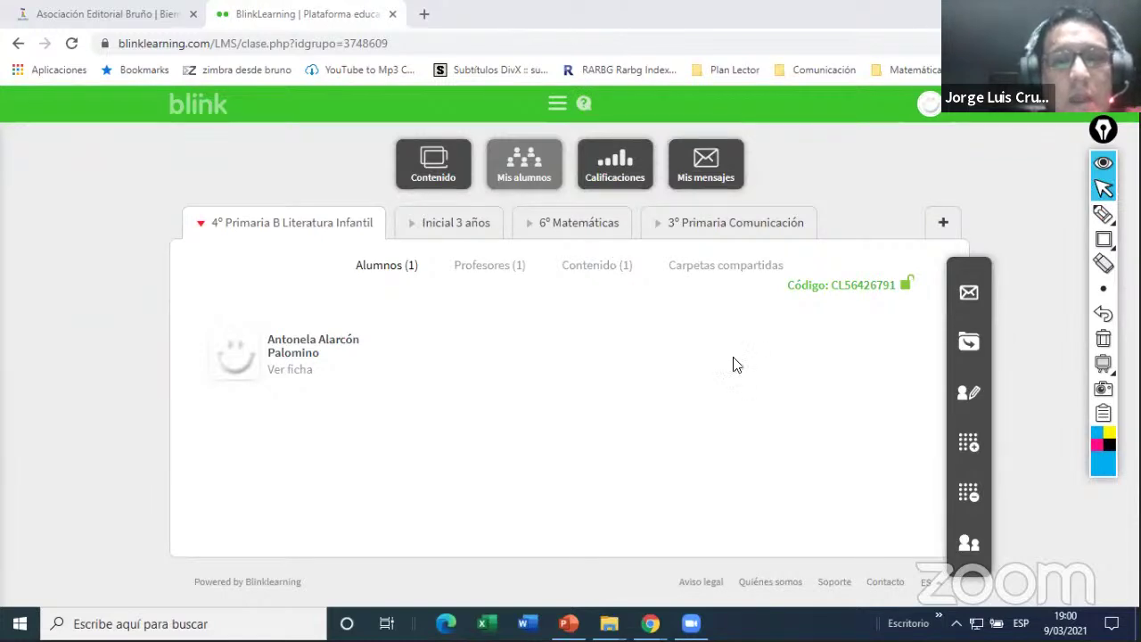
Highlight the Crear deberes icon, erase the highlight, and open the Crear deberes dialog.
left_click(1103, 214)
mouse_move(603, 392)
left_mouse_down()
mouse_move(923, 335)
mouse_move(1008, 347)
mouse_move(967, 341)
left_mouse_up()
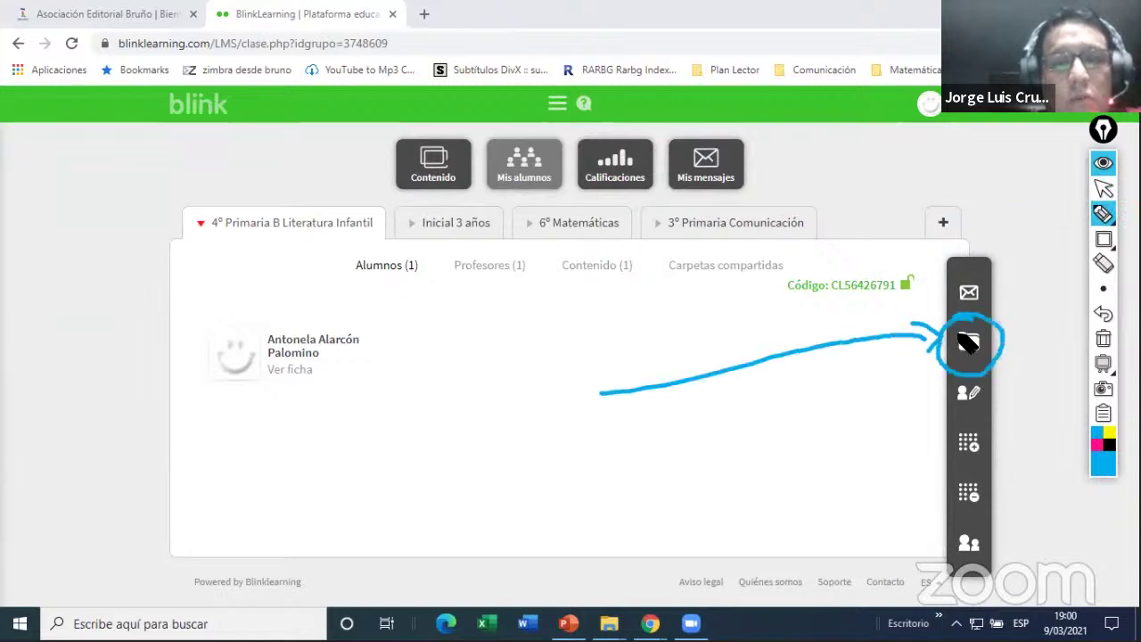
left_click(1103, 188)
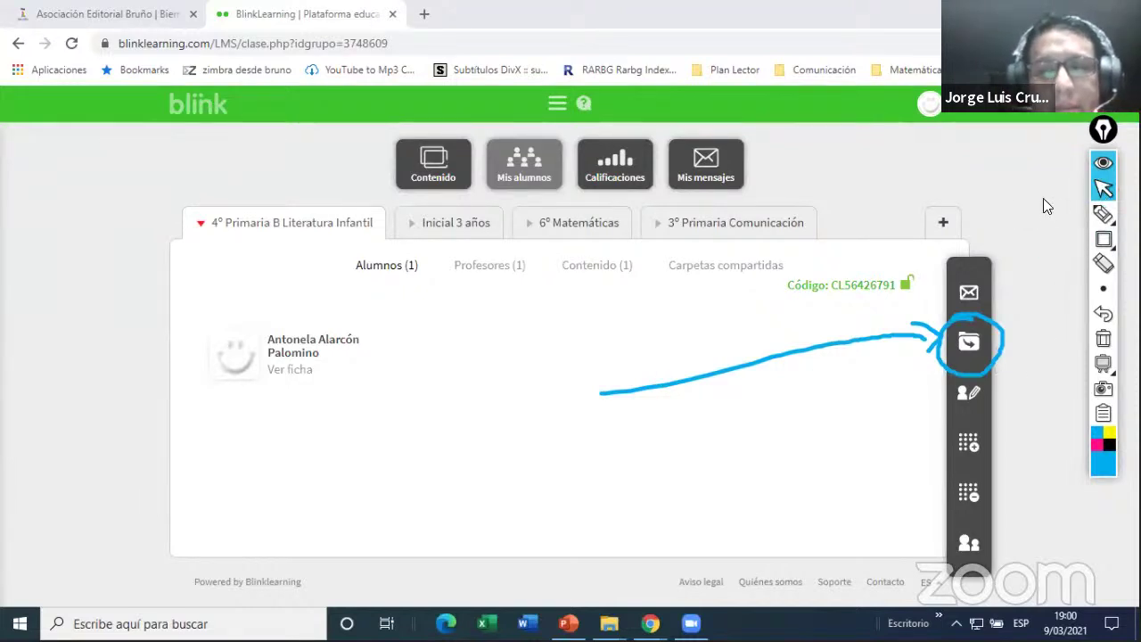
left_click(1103, 339)
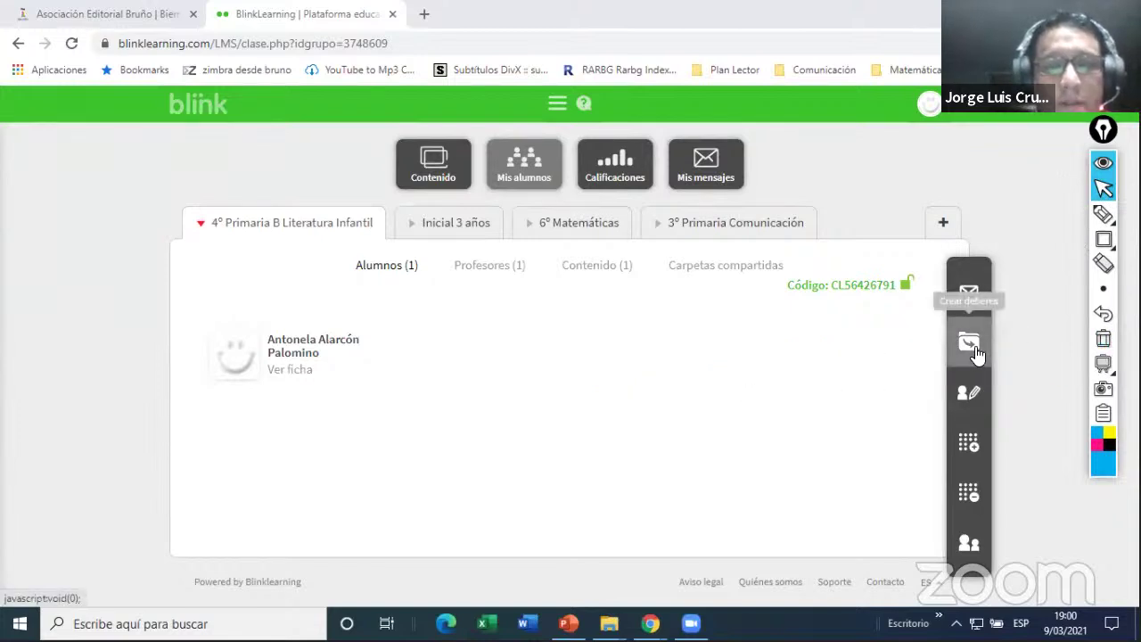
left_click(968, 342)
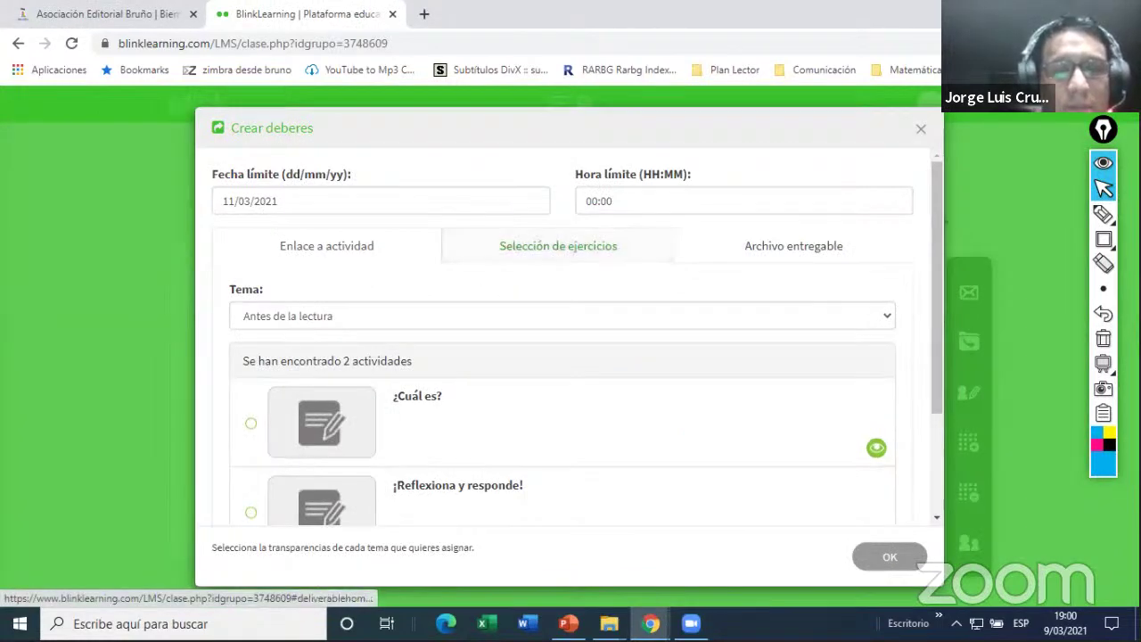
Underline the exercise selection section with pen annotations, then remove them.
key("ctrl+shift+2")
left_click_drag(490, 269, 708, 267)
left_click_drag(517, 288, 671, 288)
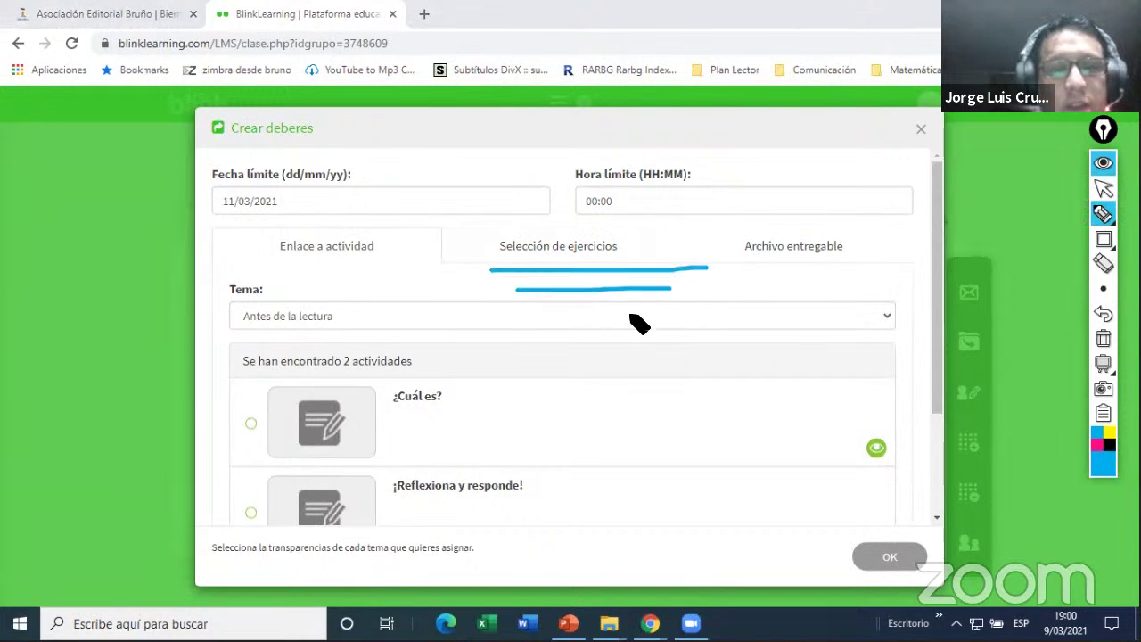
left_click(1105, 315)
left_click(1105, 315)
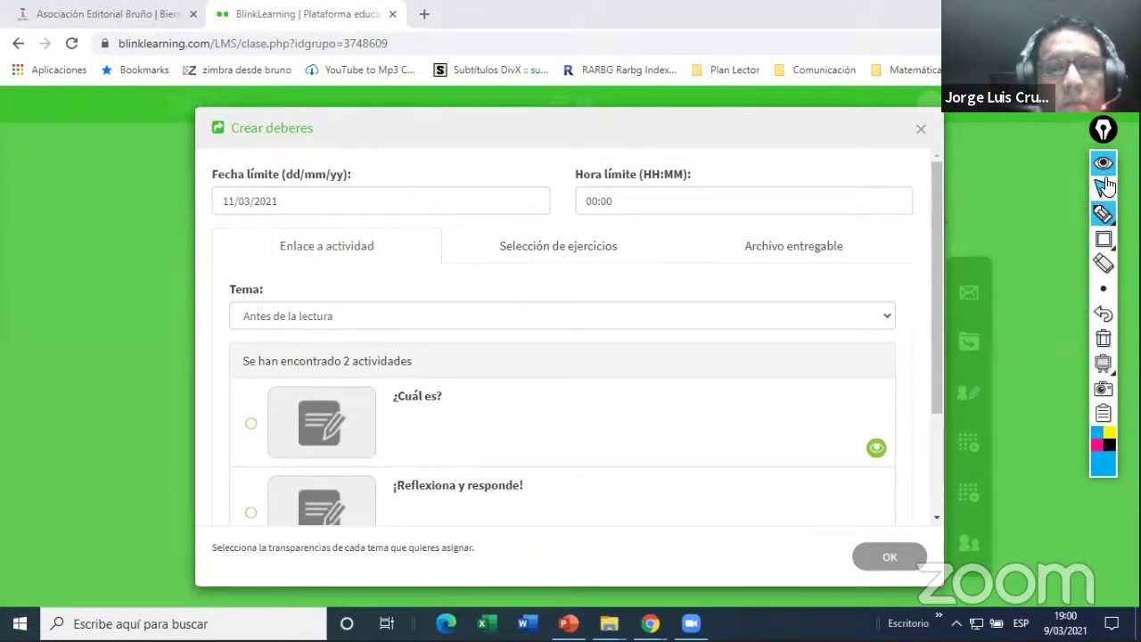
left_click(1103, 188)
Choose specific exercises and title the homework 'Actividad de comprensión lectora'.
left_click(560, 254)
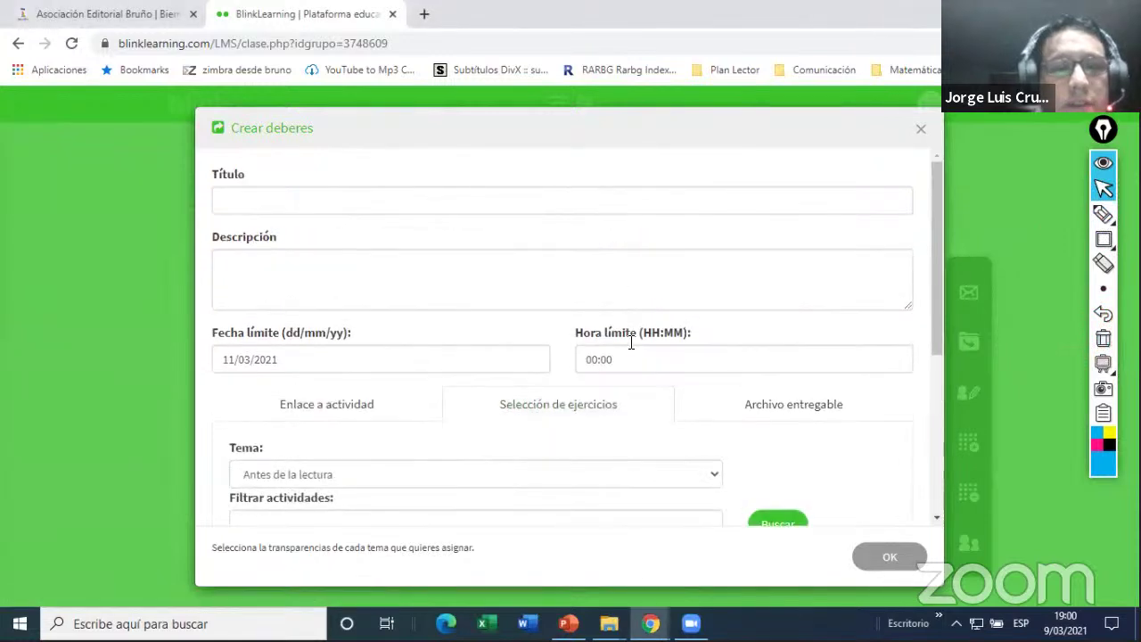
left_click(338, 202)
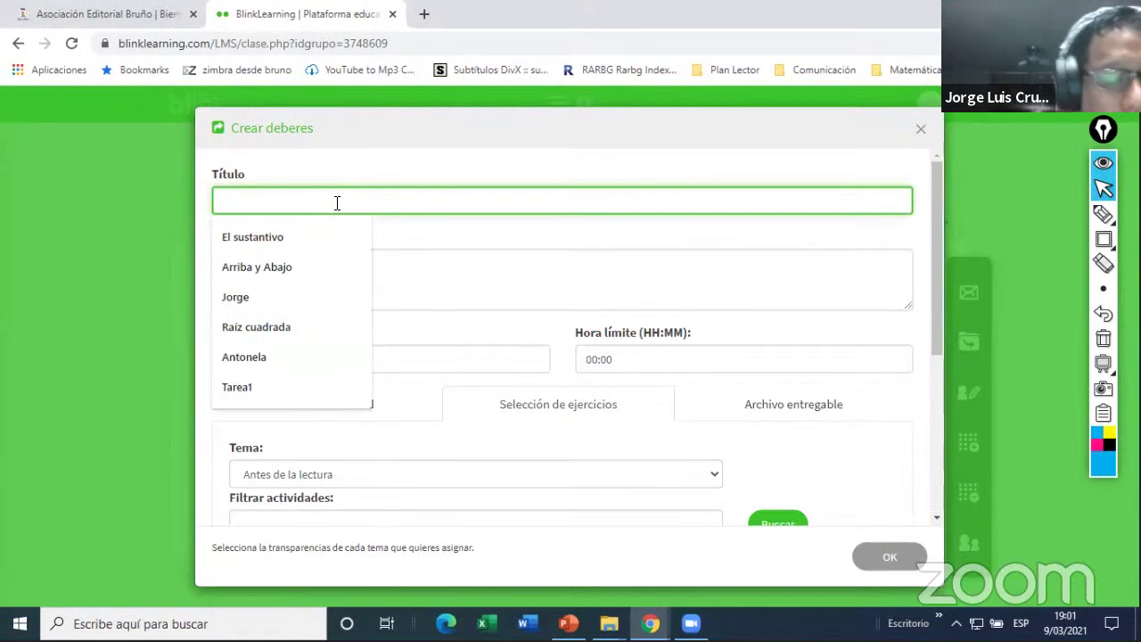
type("Actividad de compr")
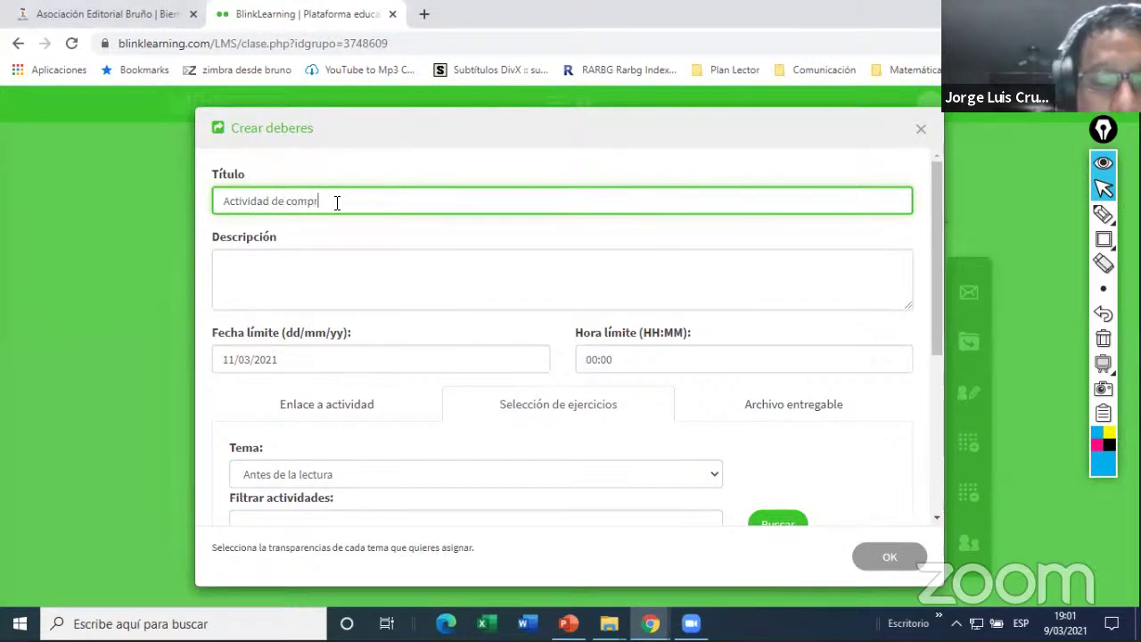
type("ensión lectora")
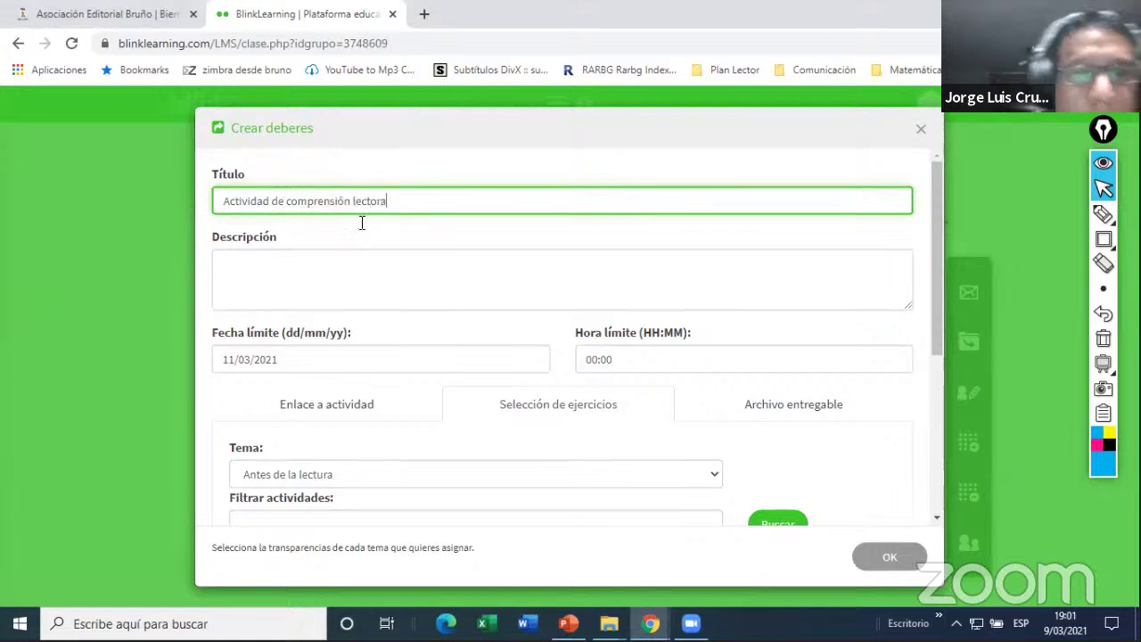
left_click(343, 282)
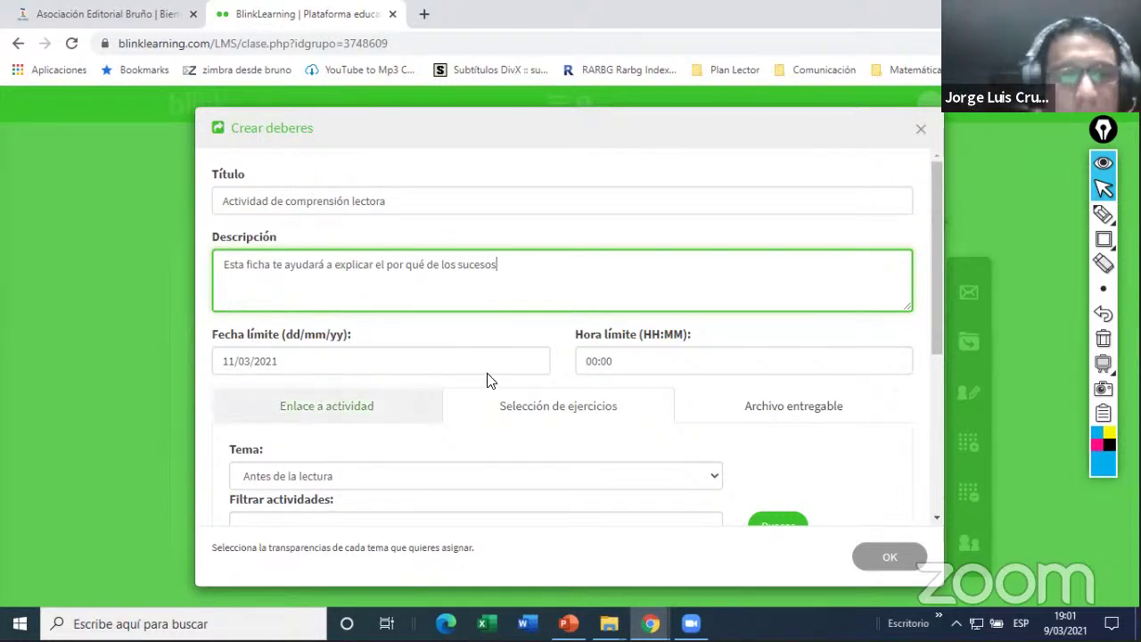
Set the homework due date to 12/03/2021 at 16:00.
left_click(533, 362)
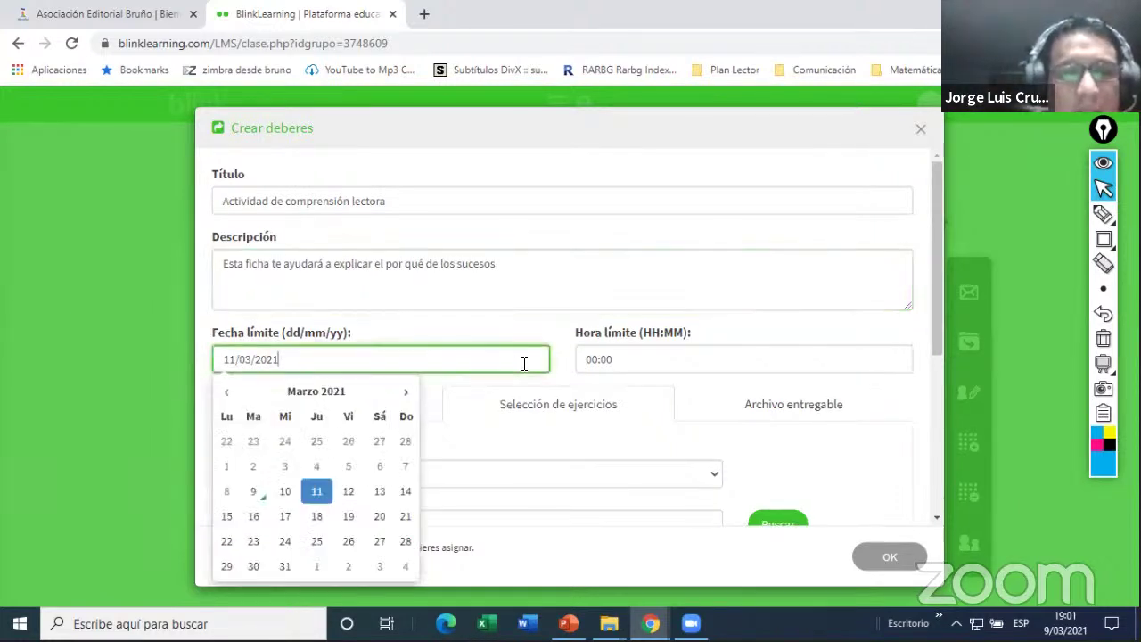
left_click(360, 499)
left_click(682, 354)
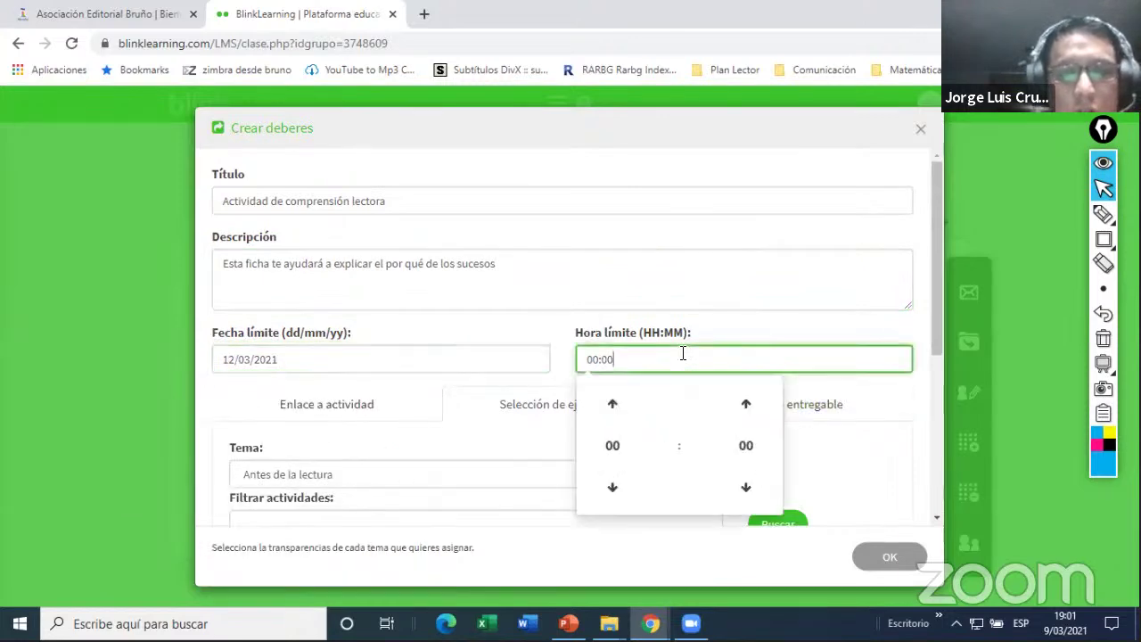
left_click(613, 488)
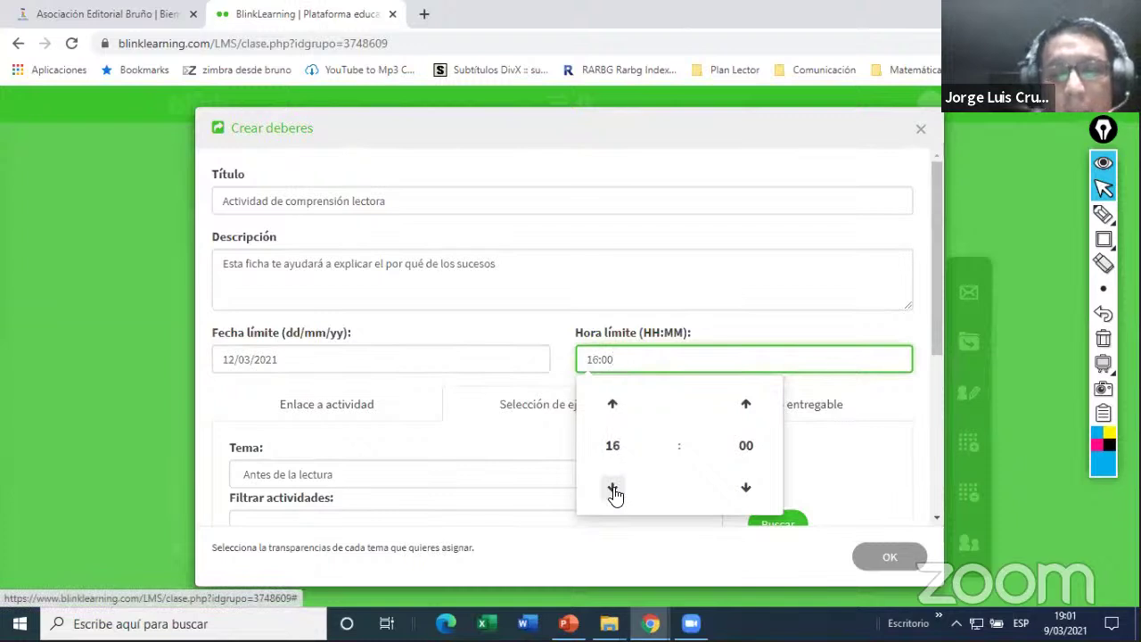
left_click(758, 310)
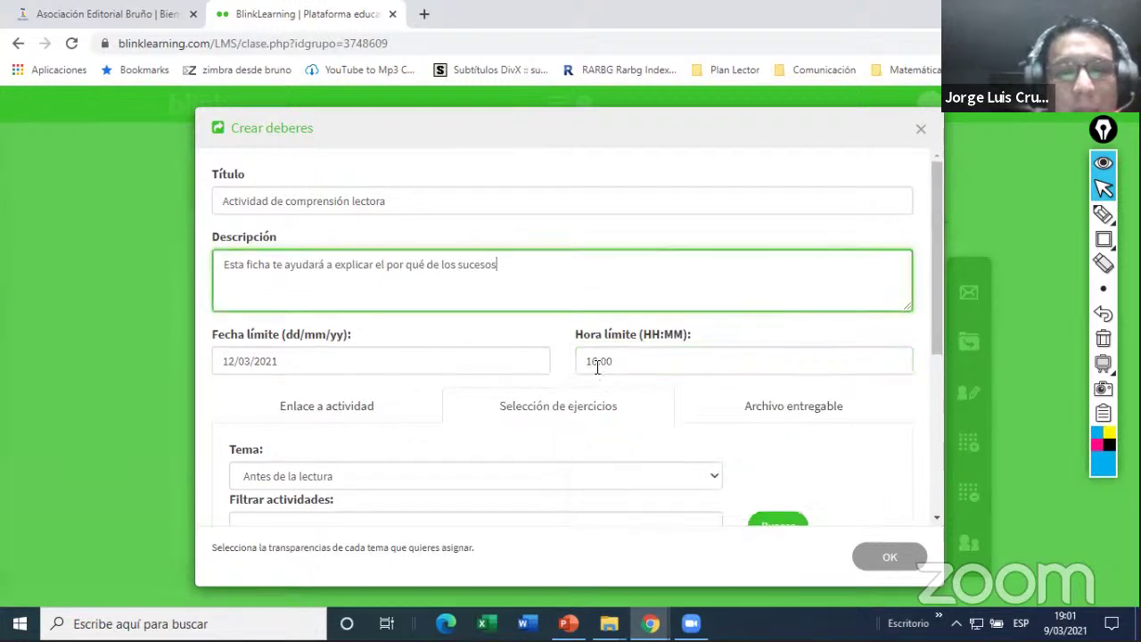
Search the topic Actividades para después de la lectura and select the ¿Por qué? exercise.
scroll(597, 437, "down", 2)
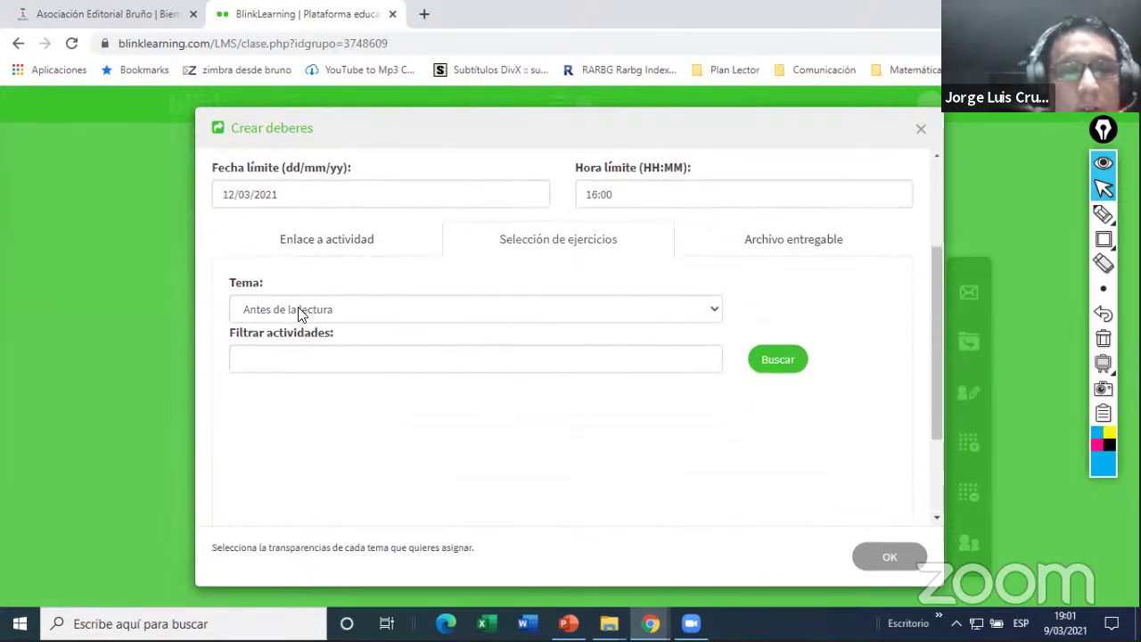
left_click(712, 312)
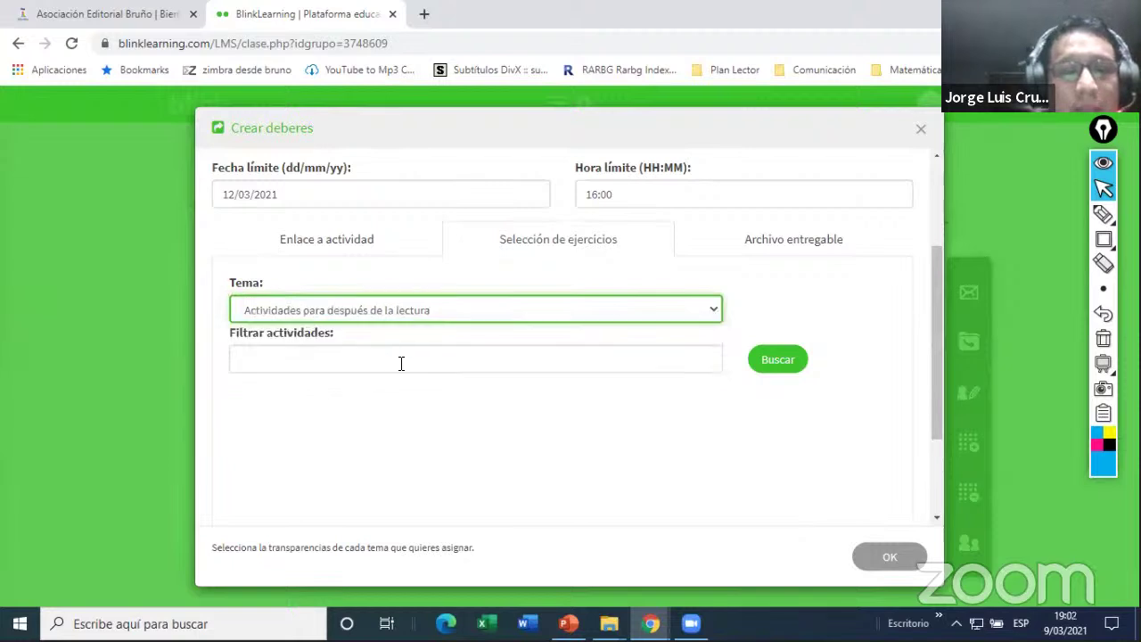
left_click(386, 361)
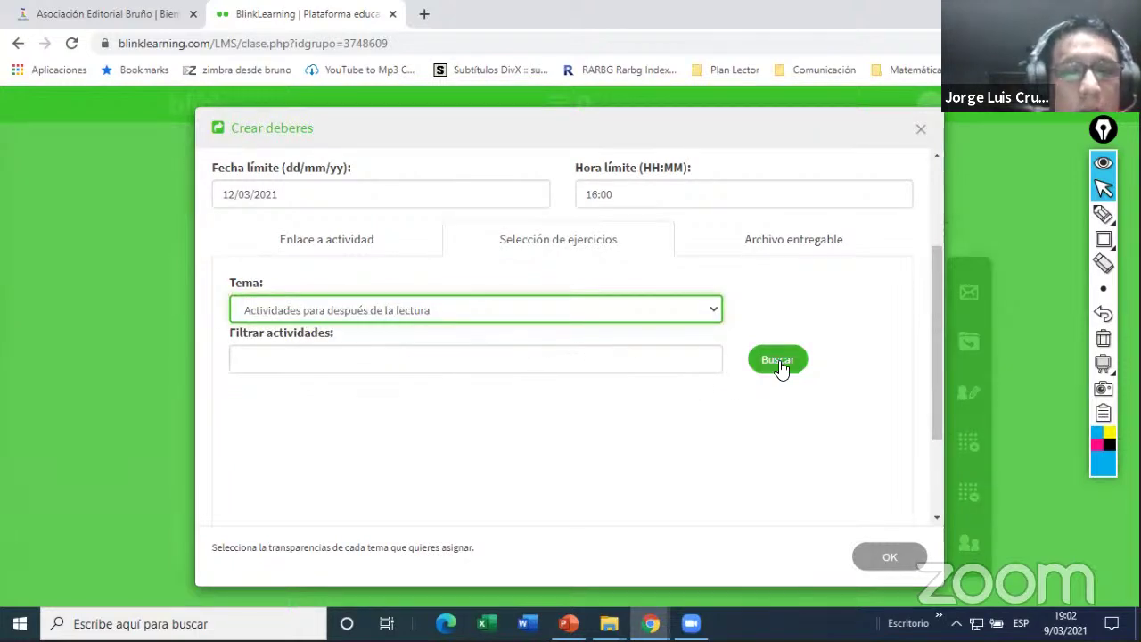
left_click(403, 359)
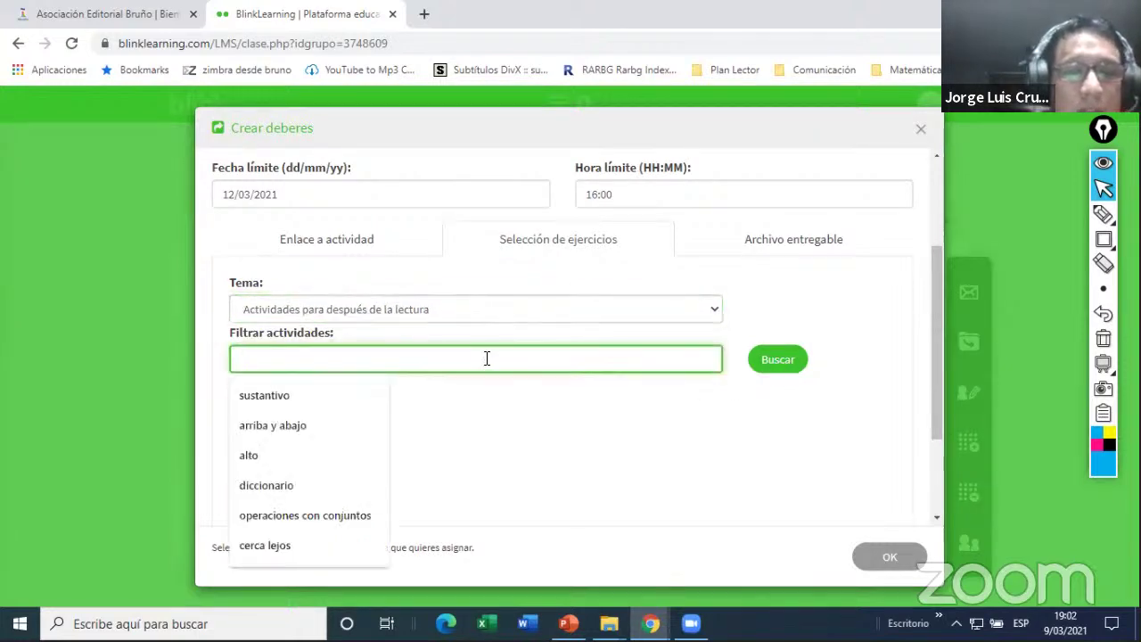
left_click(790, 361)
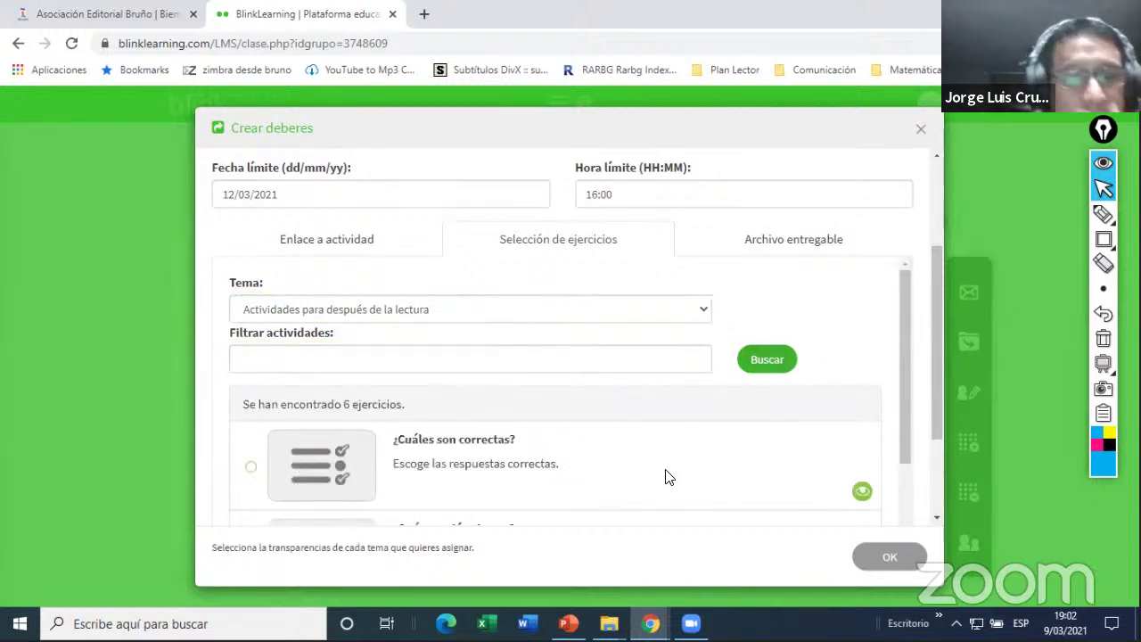
scroll(659, 470, "down", 3)
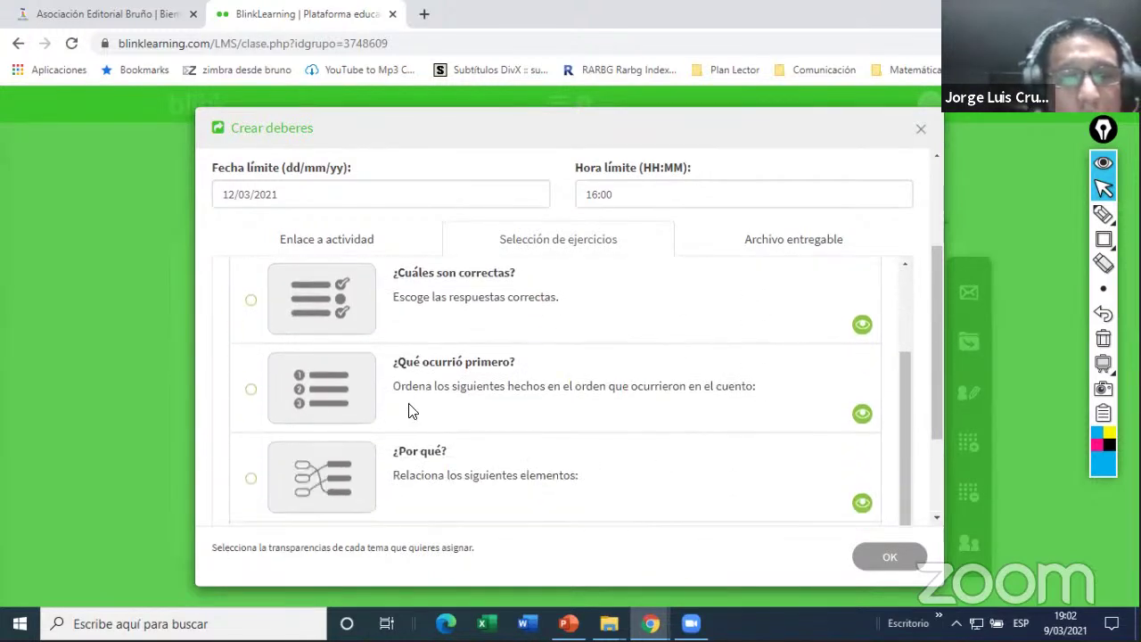
scroll(490, 473, "down", 1)
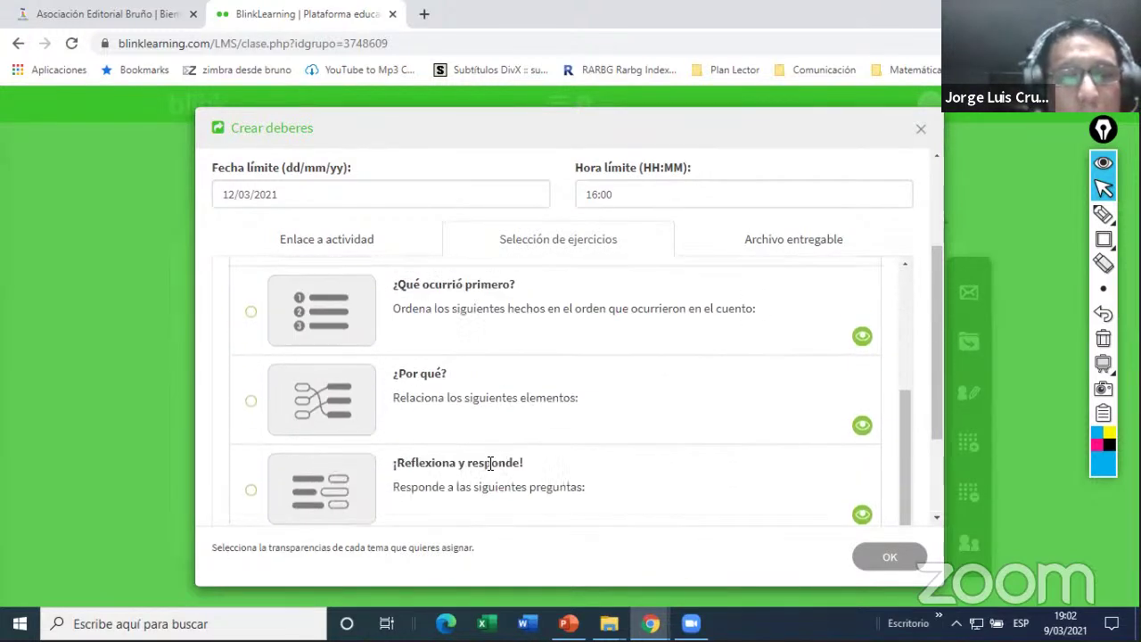
left_click(251, 396)
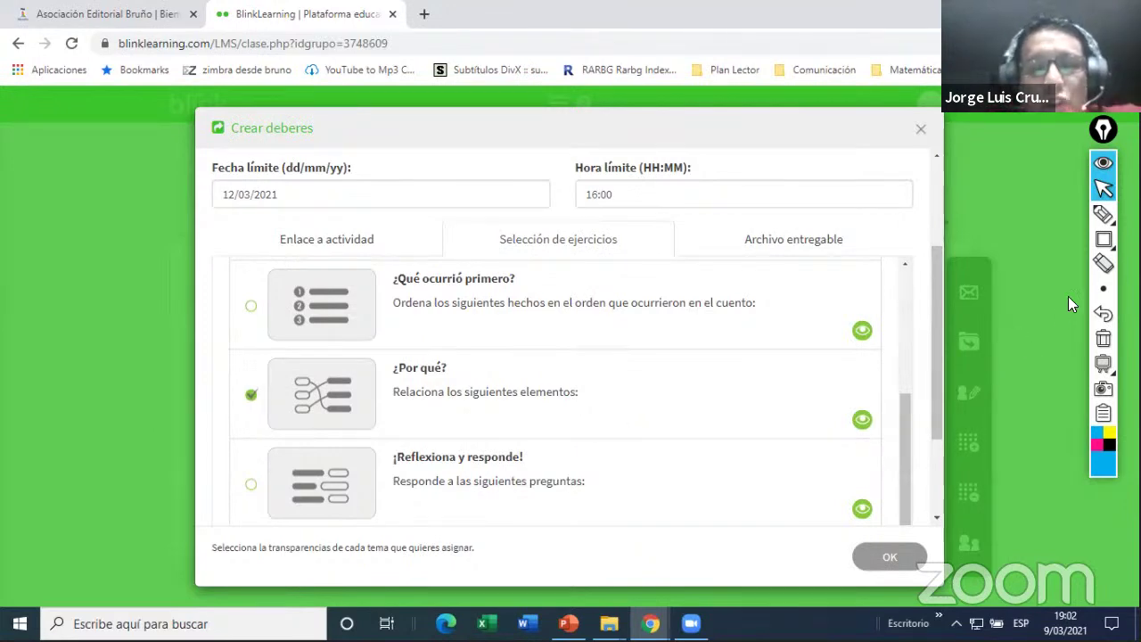
Box the ¿Por qué? preview icon, clear the mark, and preview the exercise in a new tab.
left_click(1104, 239)
mouse_move(831, 391)
left_mouse_down()
mouse_move(894, 438)
mouse_move(891, 455)
left_mouse_up()
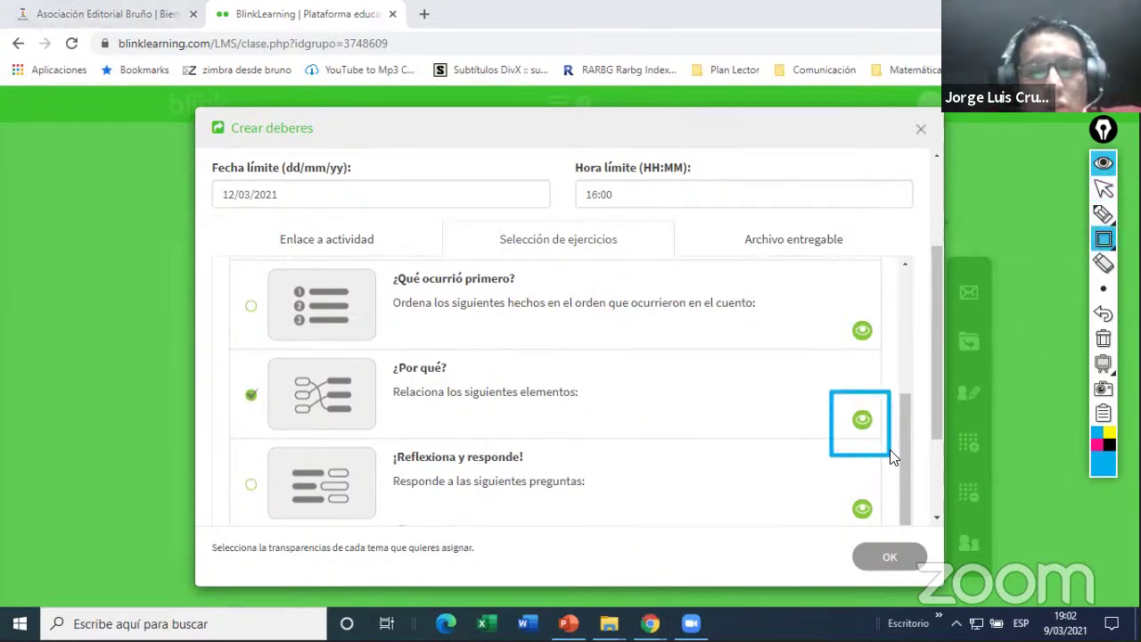
left_click(1103, 313)
left_click(1103, 188)
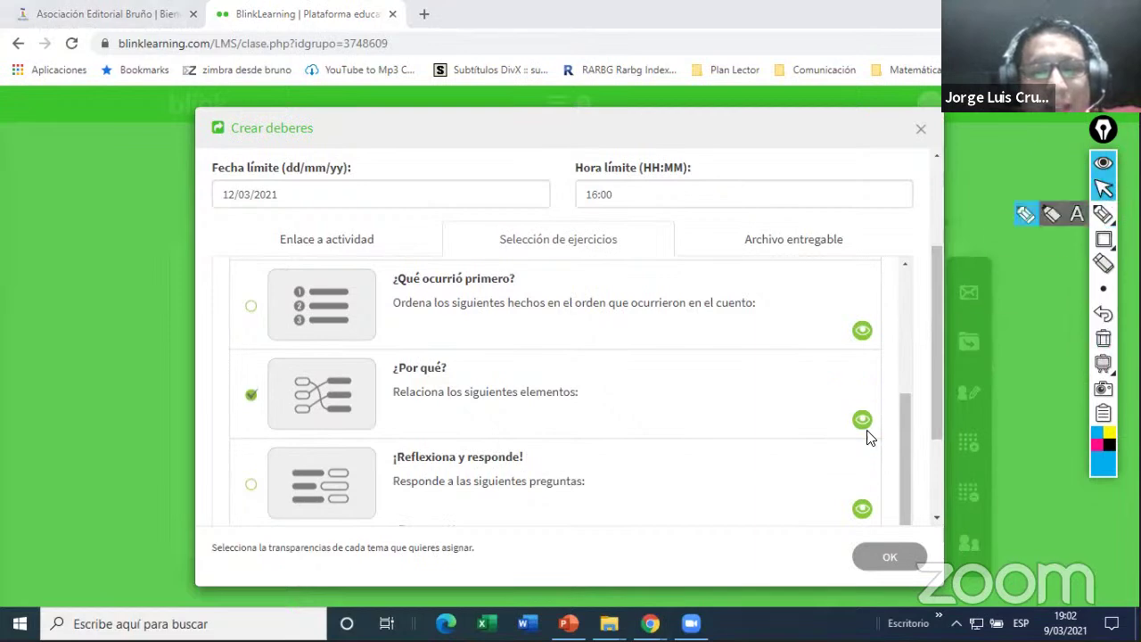
left_click(861, 420)
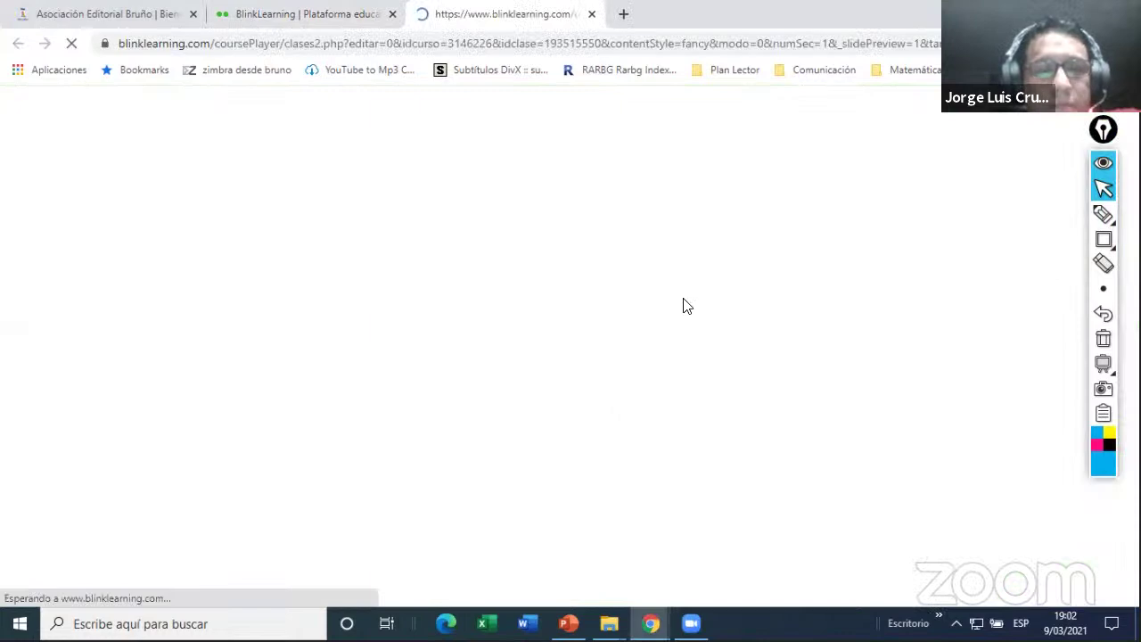
Look over the ¿Por qué? matching preview, reset it with Reiniciar Ejercicio, and close the tab.
scroll(736, 393, "down", 4)
scroll(736, 392, "up", 3)
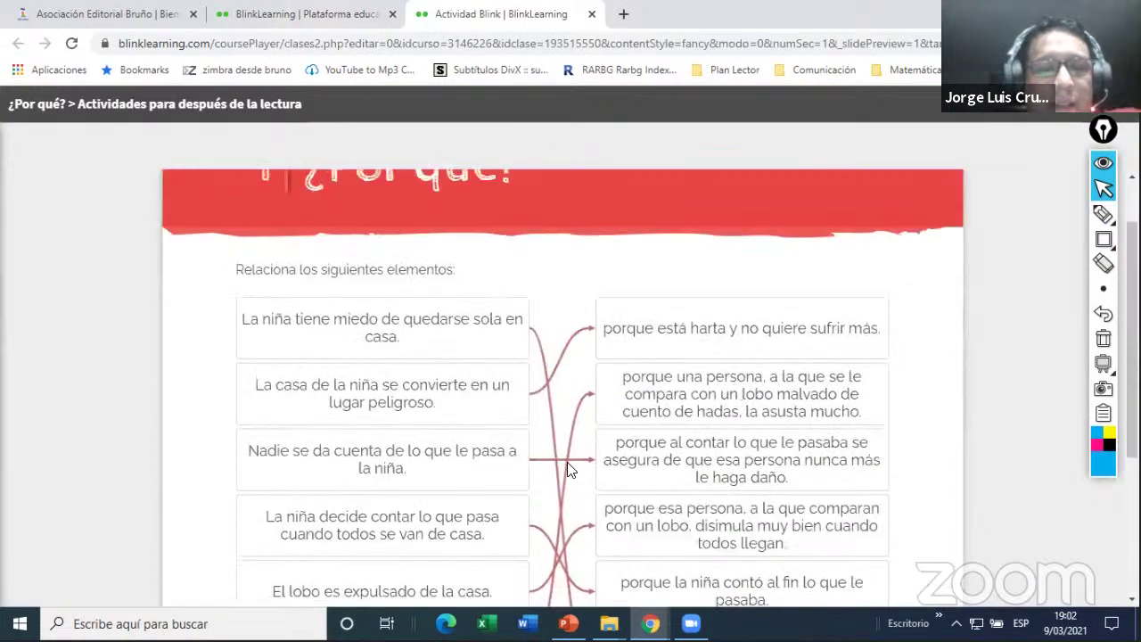
scroll(568, 463, "down", 3)
left_click(499, 491)
scroll(746, 446, "up", 4)
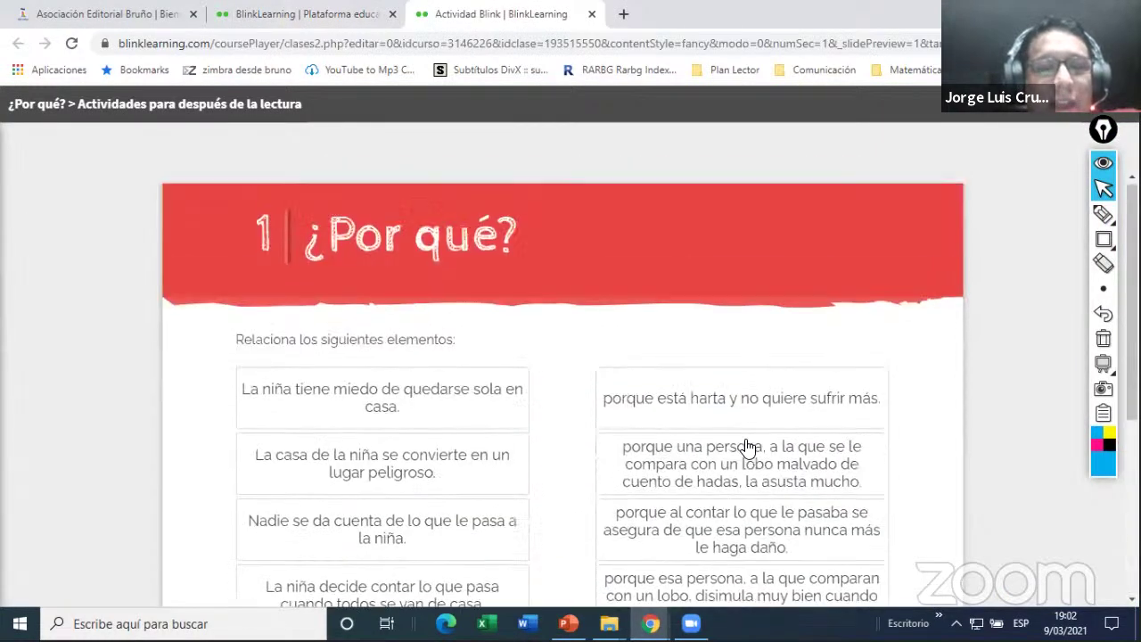
scroll(745, 441, "down", 2)
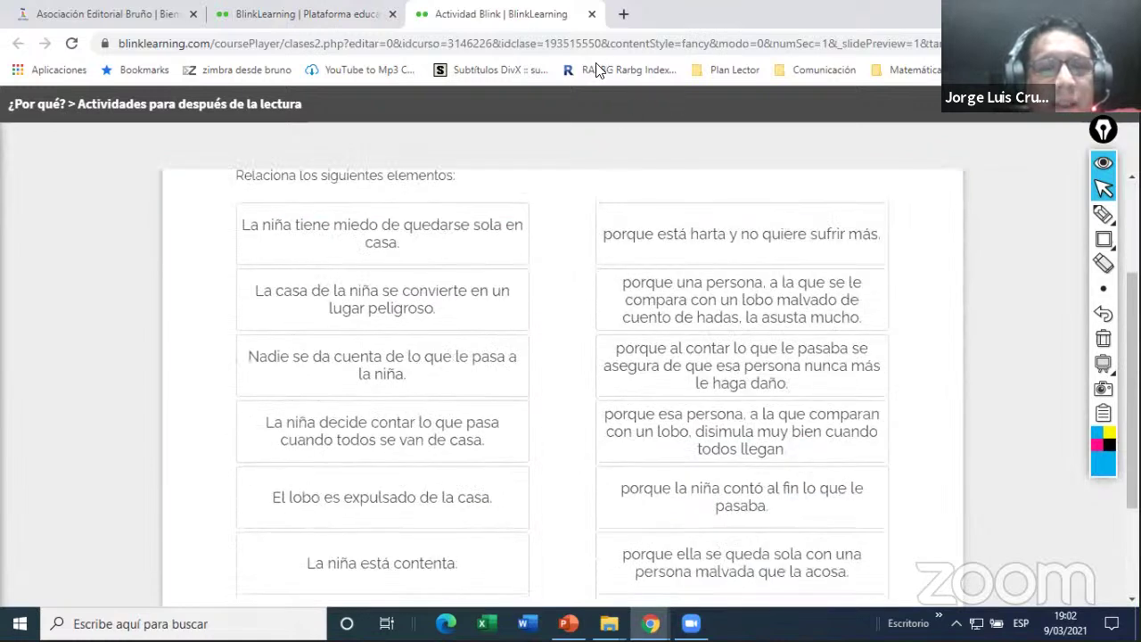
left_click(593, 15)
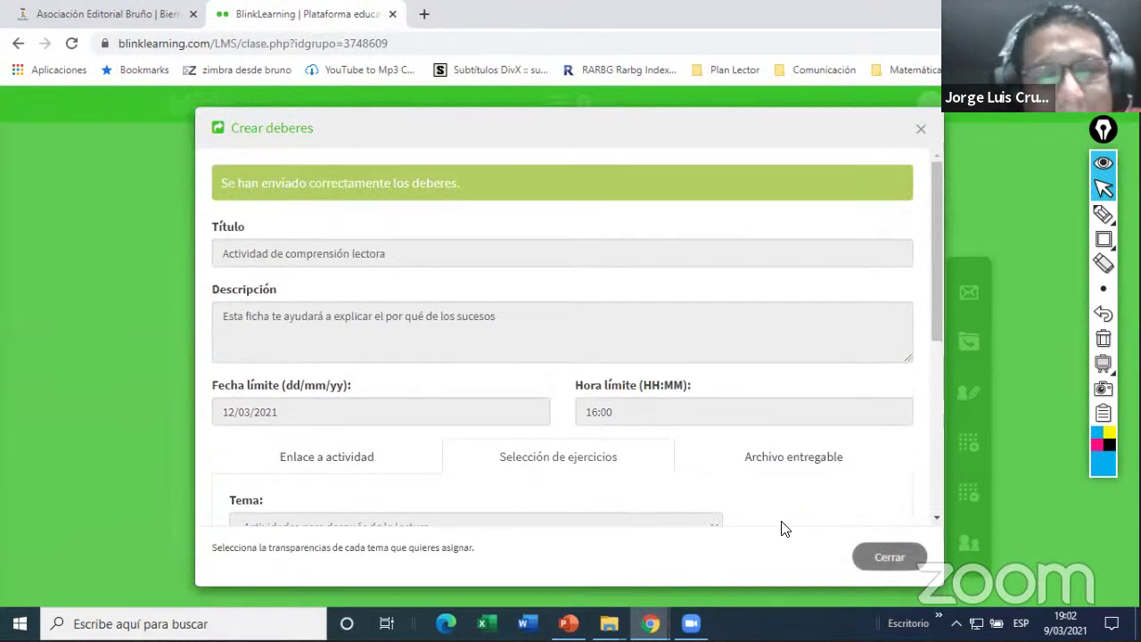
Dismiss the homework-sent confirmation and reload the student's class page in the other window.
left_click(892, 557)
mouse_move(651, 623)
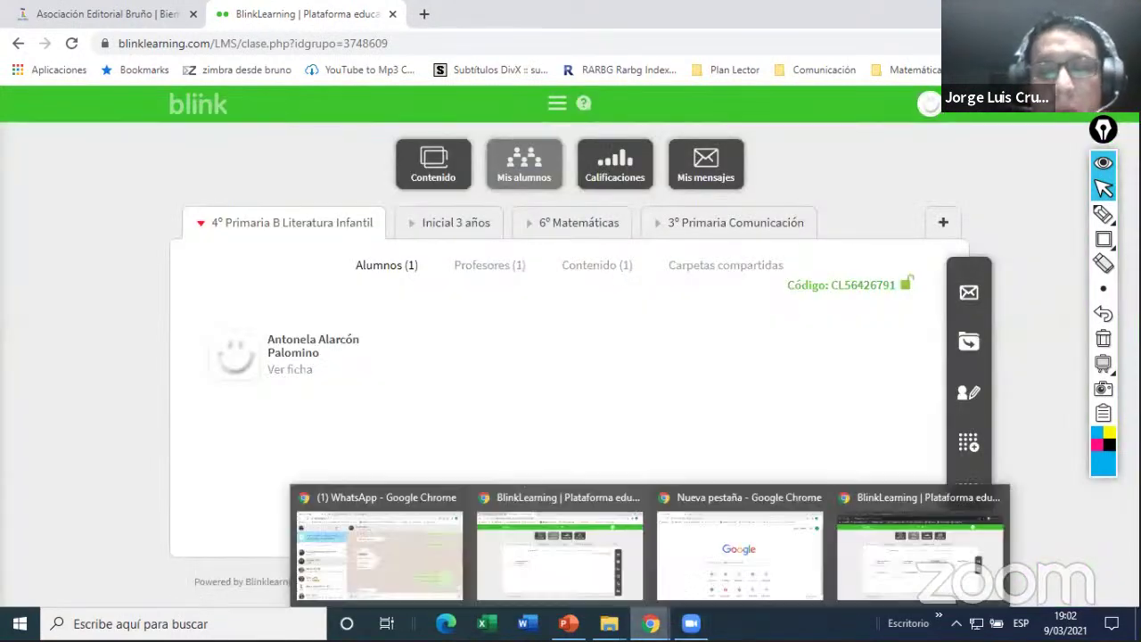
left_click(920, 552)
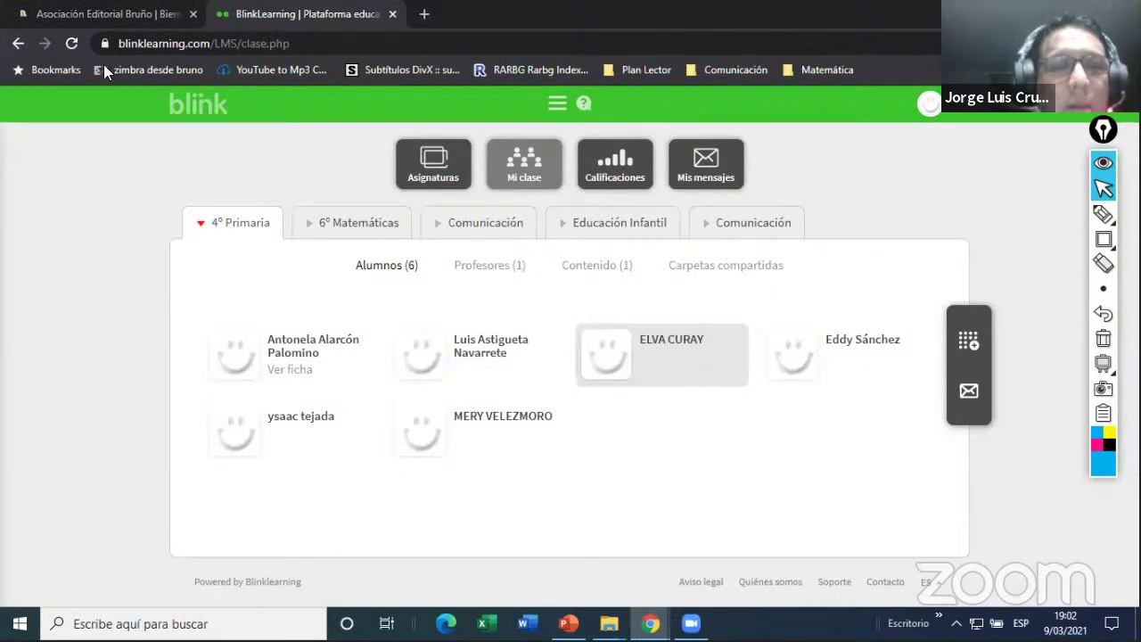
left_click(69, 44)
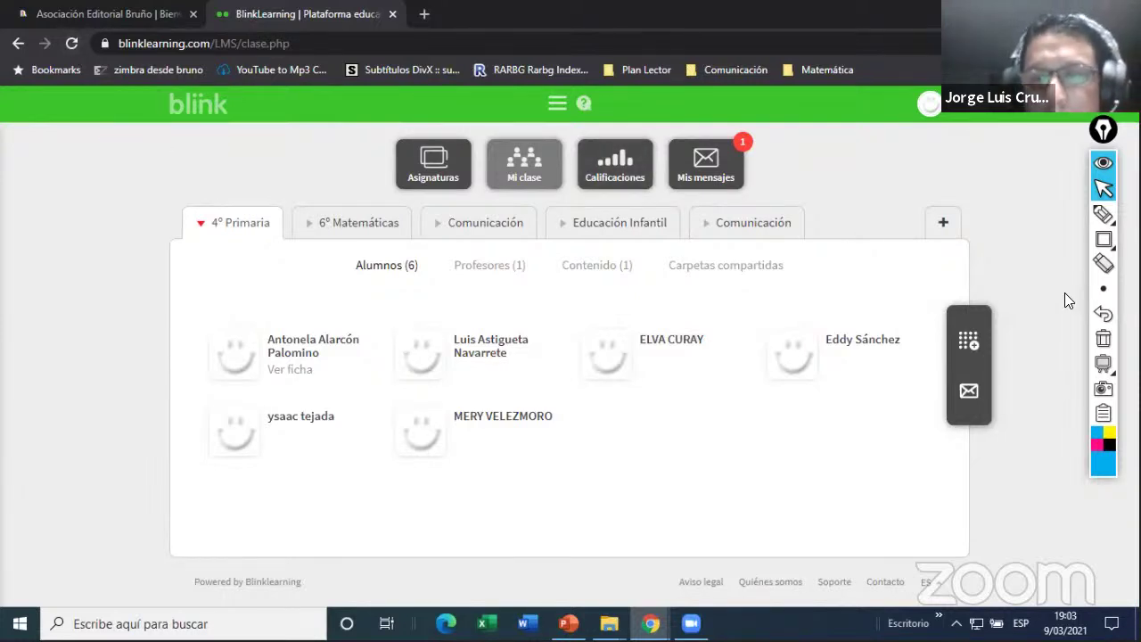
Circle the messages section with a medium magenta annotation, clear it, and open Mis mensajes.
left_click(1103, 288)
left_click(1027, 289)
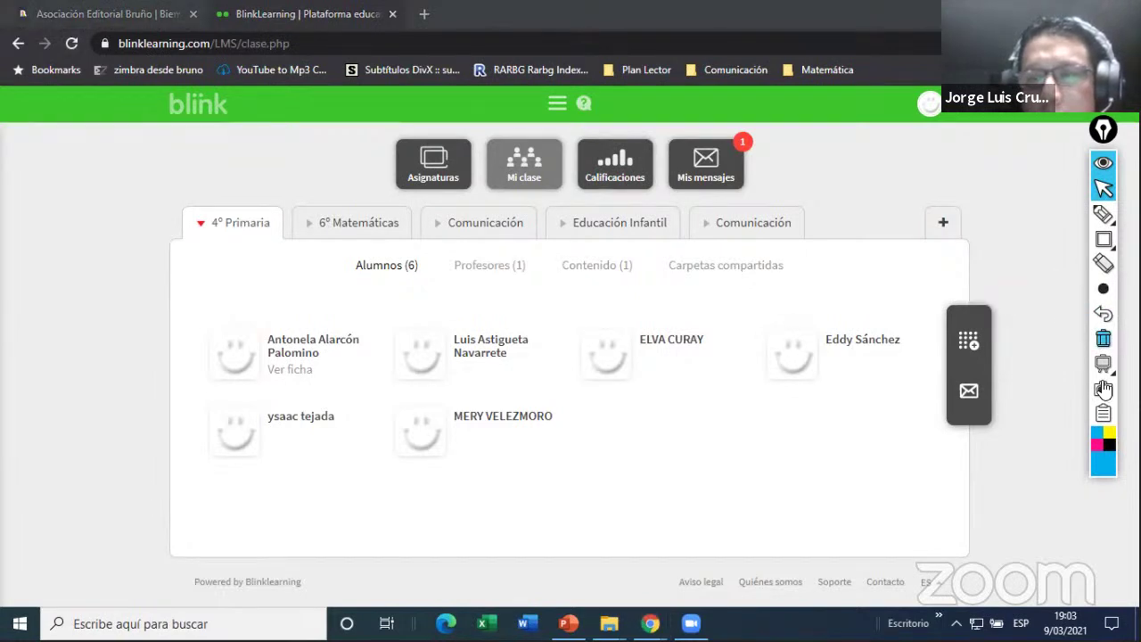
left_click(1097, 444)
left_click(1104, 214)
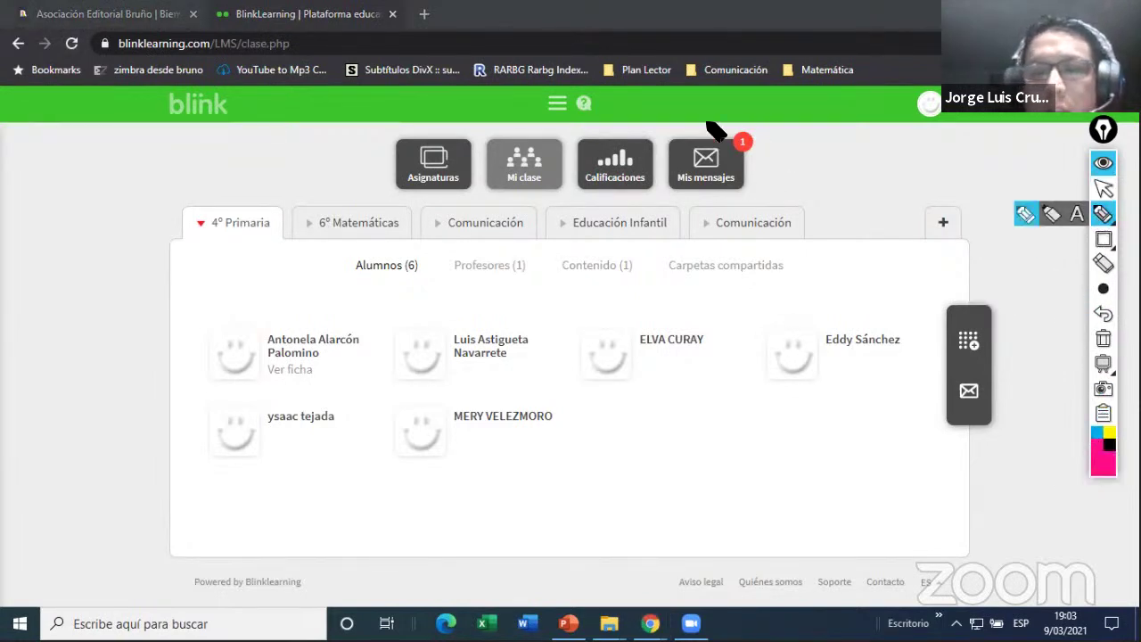
mouse_move(713, 122)
left_mouse_down()
mouse_move(672, 229)
mouse_move(749, 114)
left_mouse_up()
left_click(1103, 338)
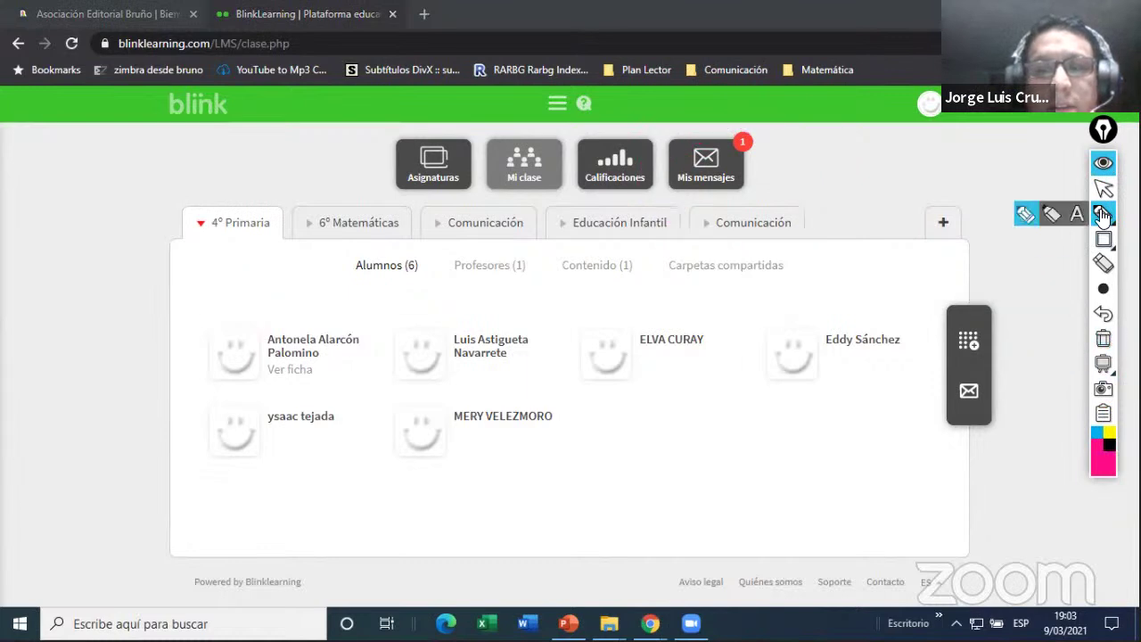
left_click(1103, 188)
left_click(736, 182)
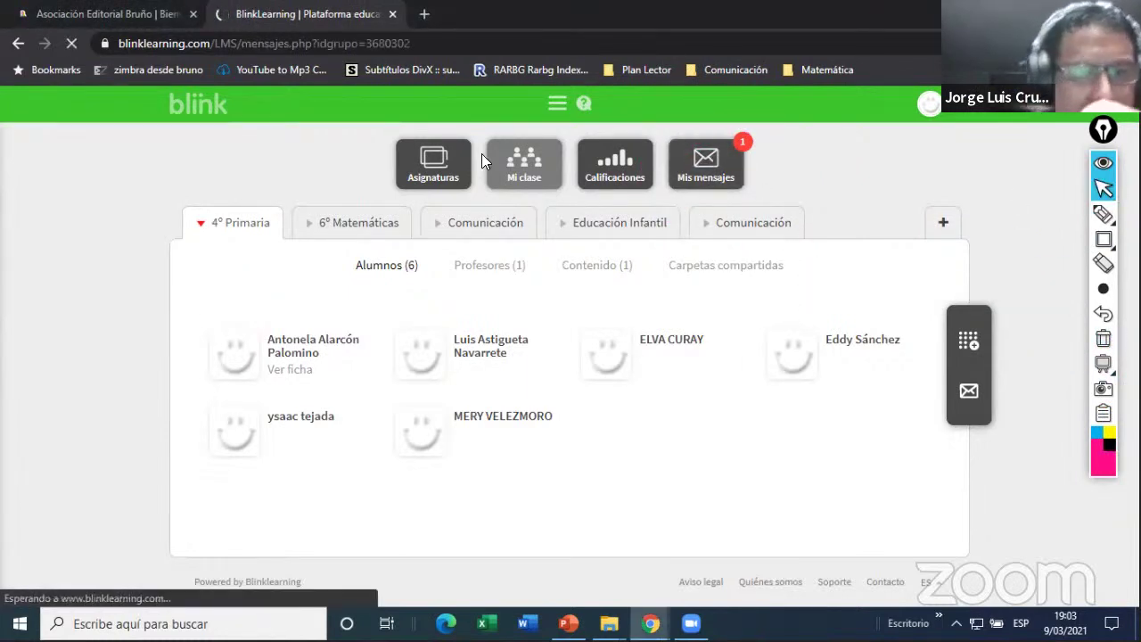
Scroll to the homework notice and highlight the sender's avatar and announcement text.
scroll(601, 385, "down", 2)
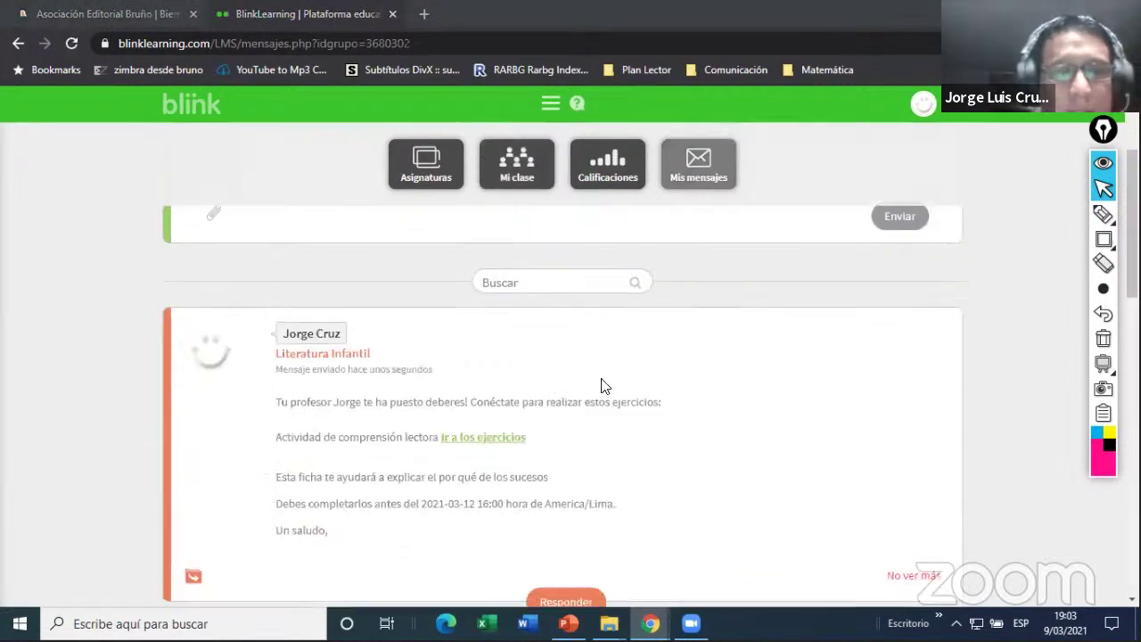
scroll(602, 385, "down", 1)
left_click(1103, 214)
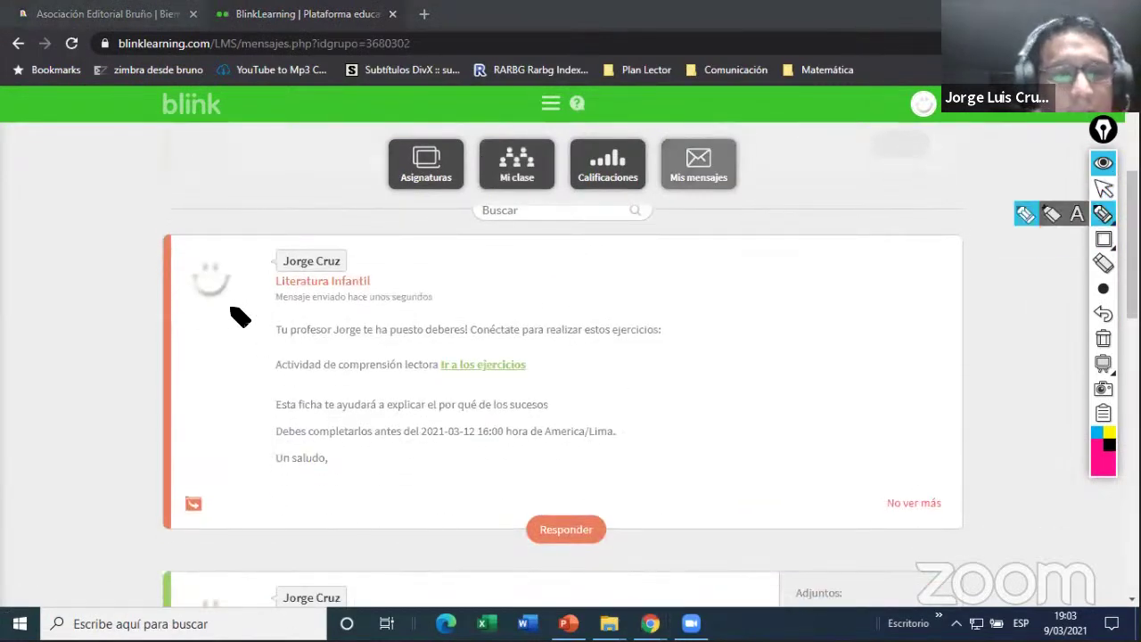
left_click_drag(211, 305, 235, 305)
left_click_drag(201, 346, 241, 345)
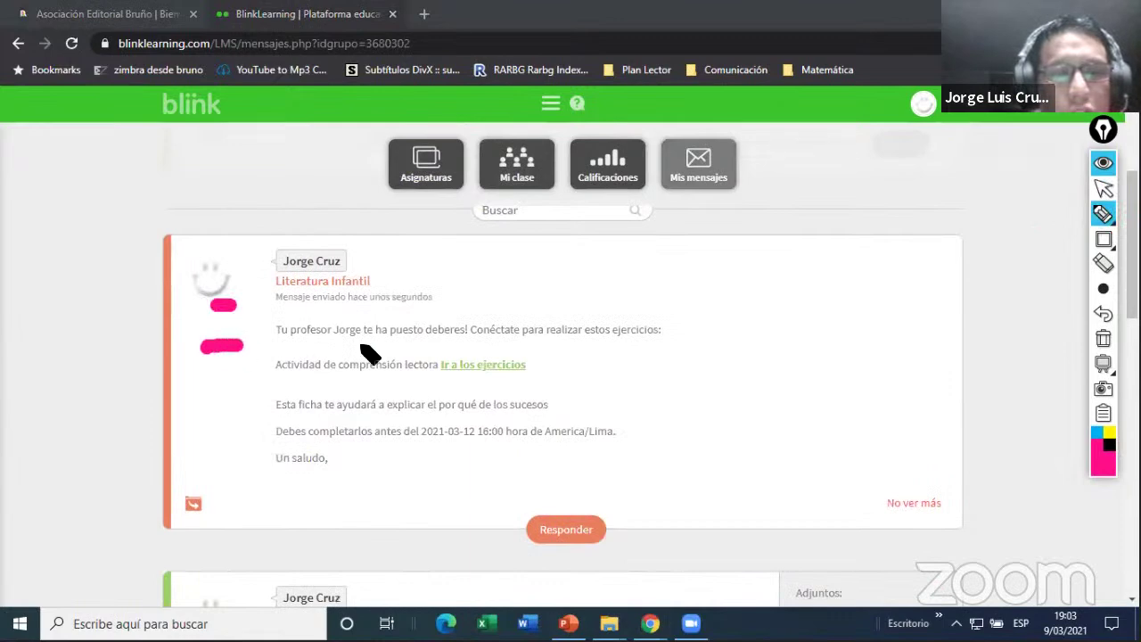
left_click_drag(385, 344, 705, 352)
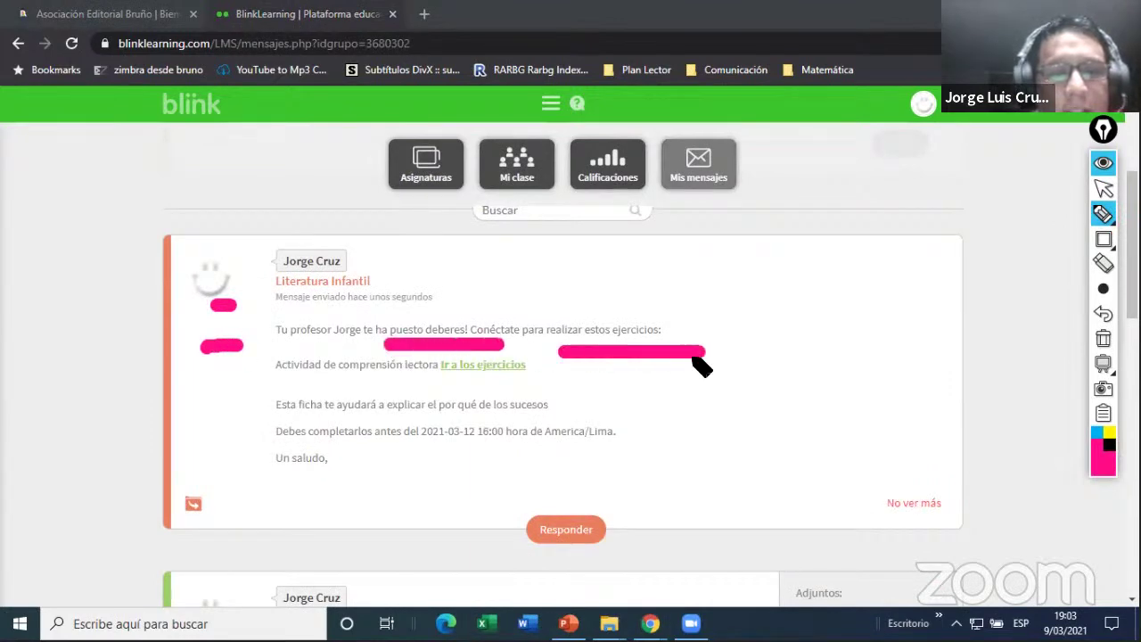
Highlight the Actividad de comprensión lectora line and closing lines, erase the marks, then show the Google tab.
left_click(273, 383)
left_click_drag(277, 383, 526, 384)
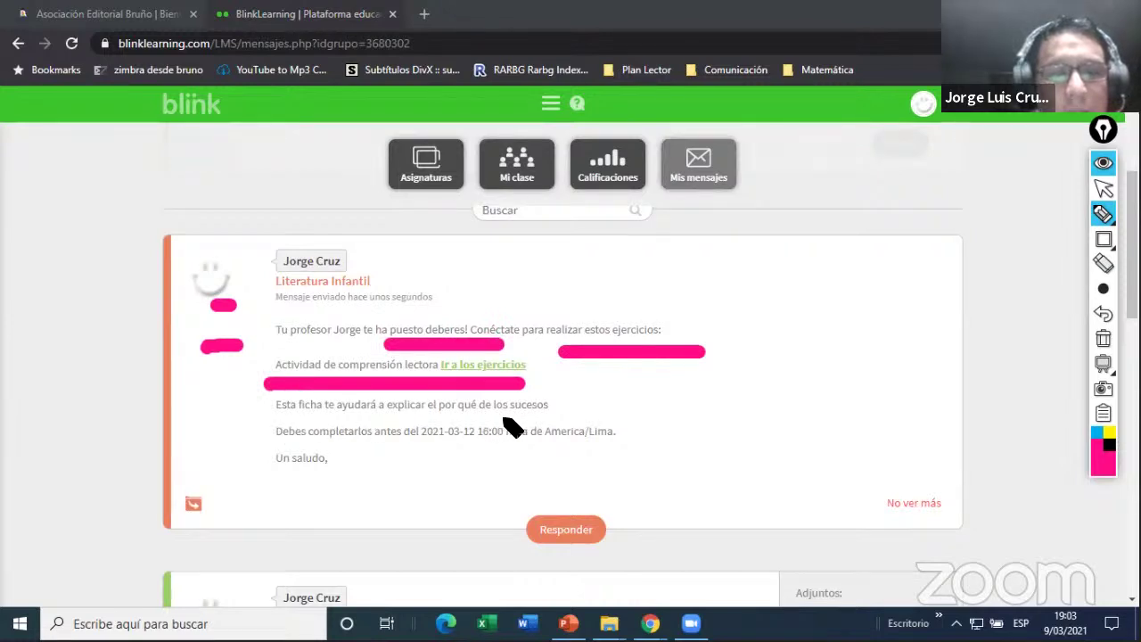
left_click_drag(358, 453, 647, 449)
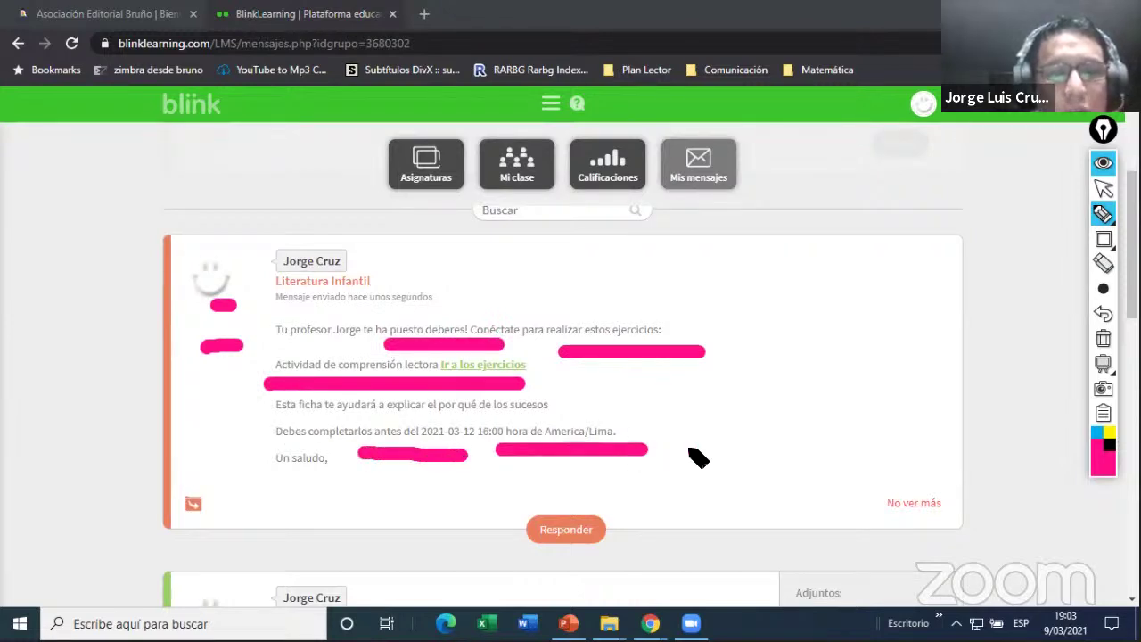
left_click(1103, 338)
left_click(1102, 188)
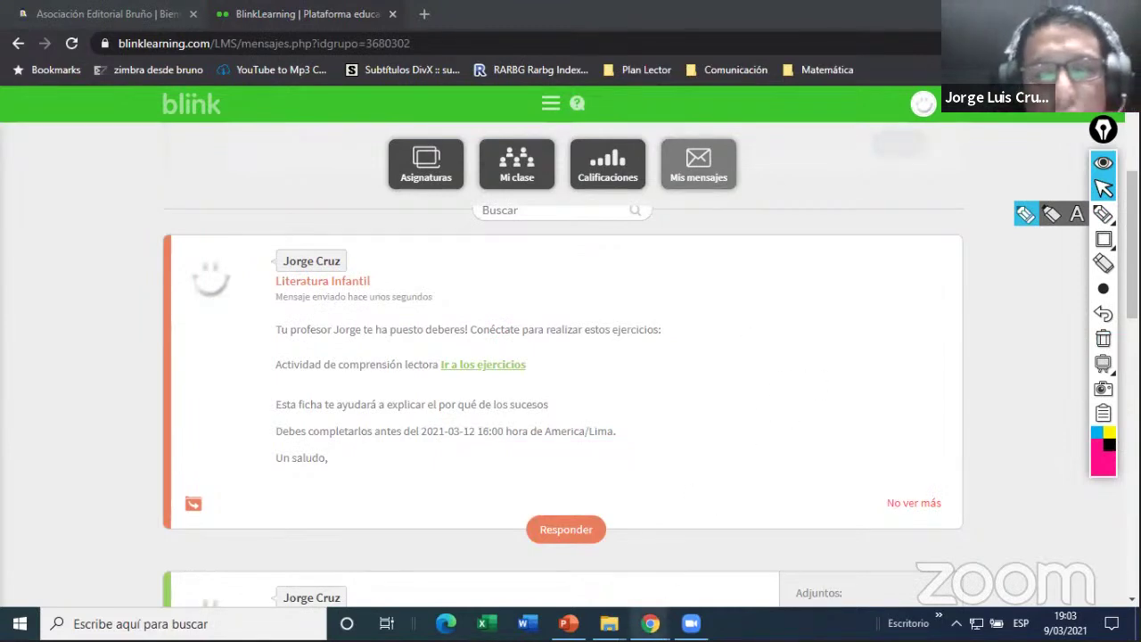
mouse_move(651, 623)
left_click(785, 548)
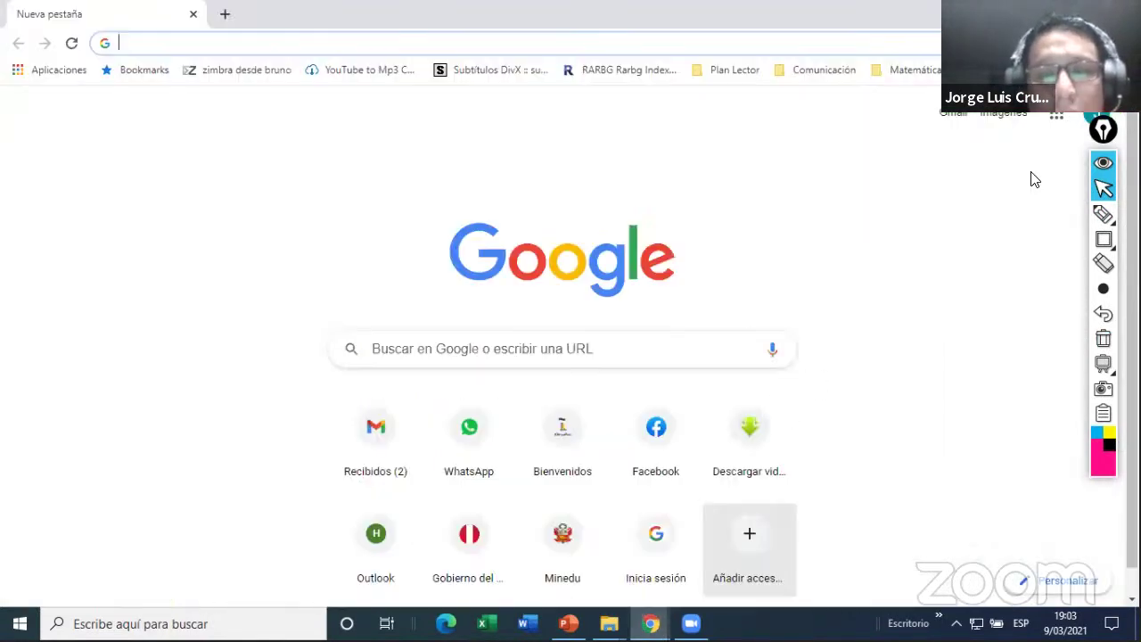
Switch to the student's Google account and open the Deberes homework e-mail in Gmail.
left_click(1098, 118)
left_click(1026, 400)
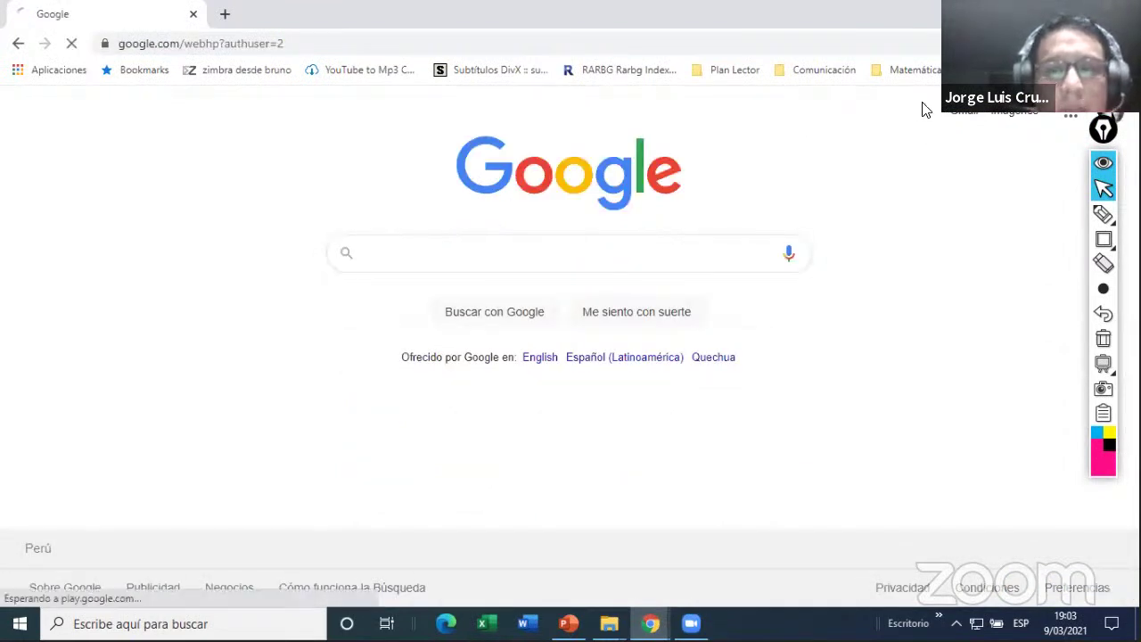
left_click(965, 114)
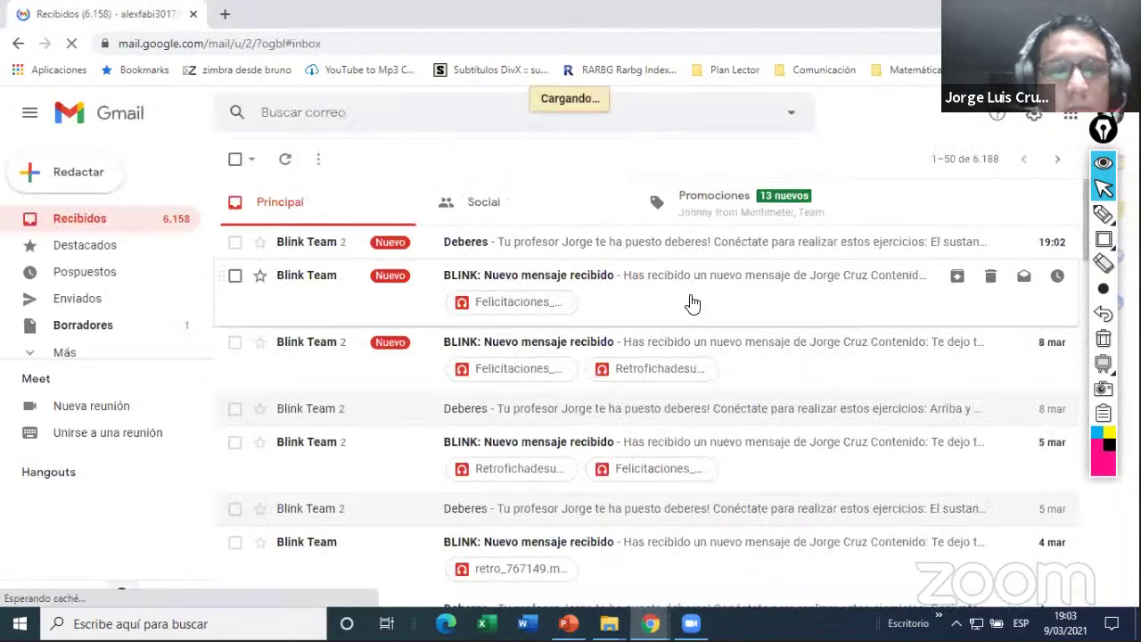
left_click(696, 308)
Read through the e-mail's exercises link and due date, then leave the Gmail site.
scroll(725, 361, "down", 3)
scroll(727, 362, "down", 10)
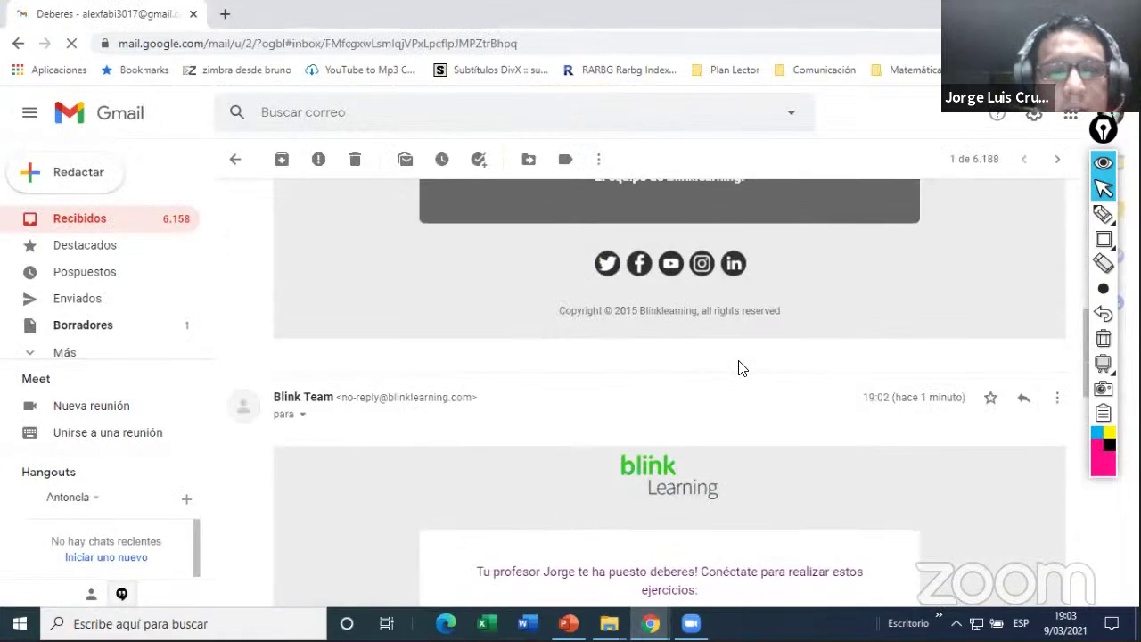
scroll(742, 367, "up", 6)
scroll(743, 364, "up", 5)
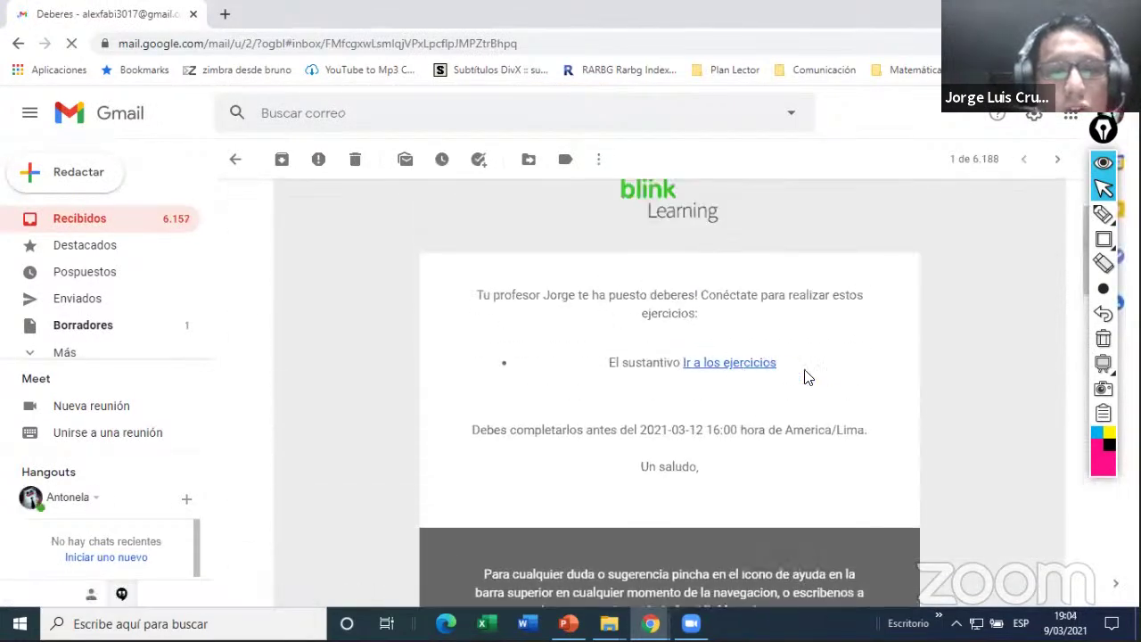
scroll(833, 377, "down", 3)
scroll(843, 366, "up", 2)
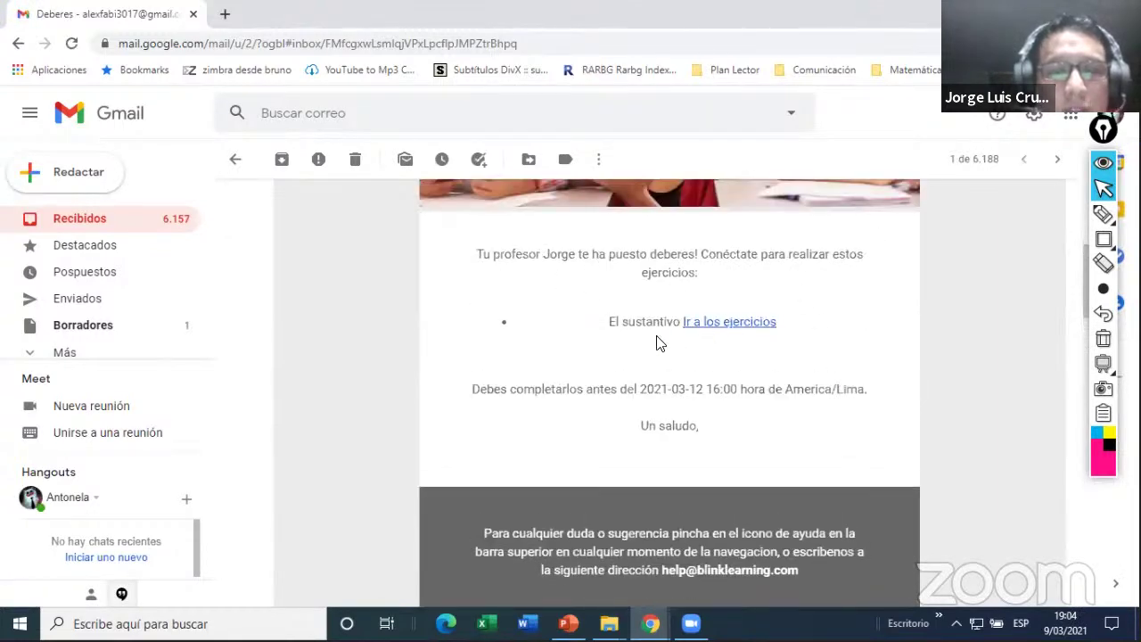
scroll(713, 374, "up", 3)
scroll(833, 386, "down", 3)
scroll(832, 386, "up", 3)
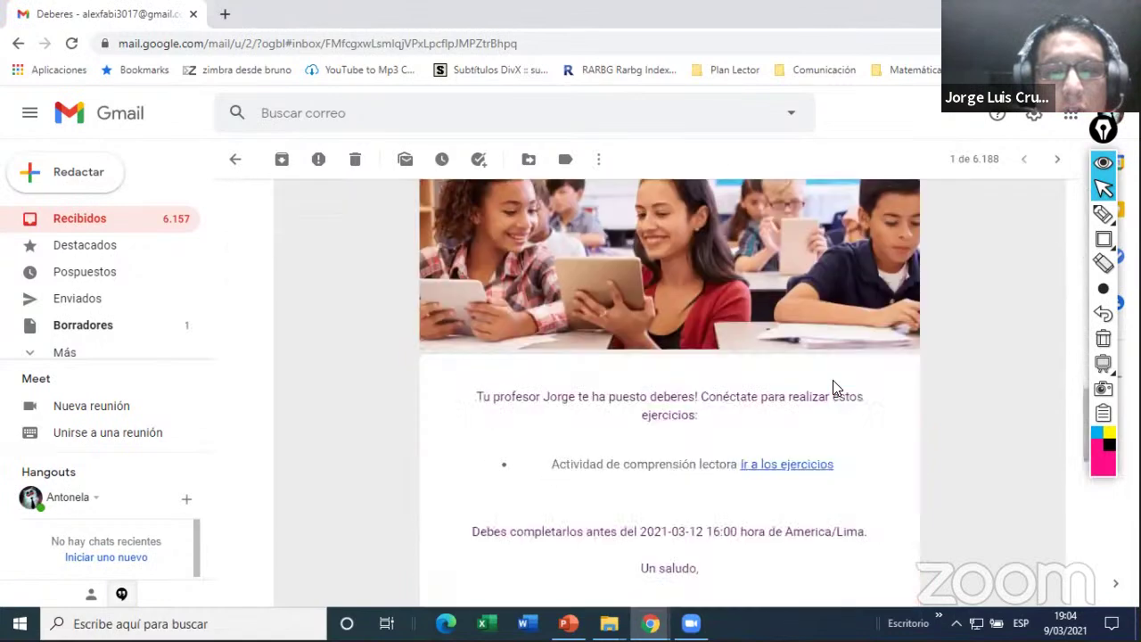
scroll(833, 387, "down", 4)
scroll(832, 387, "up", 4)
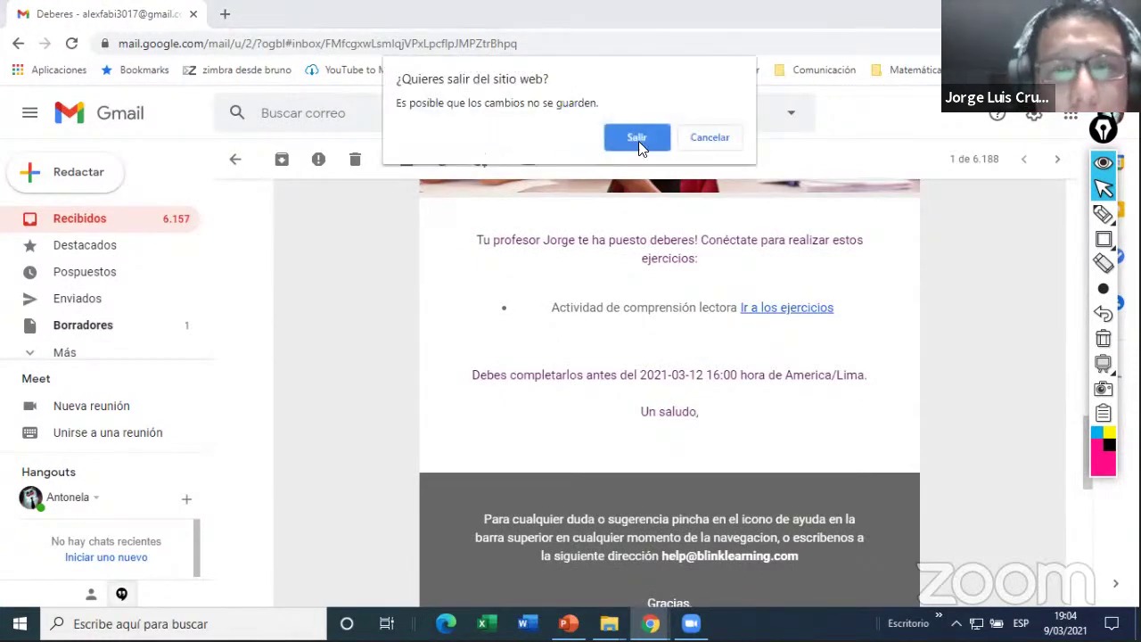
left_click(638, 139)
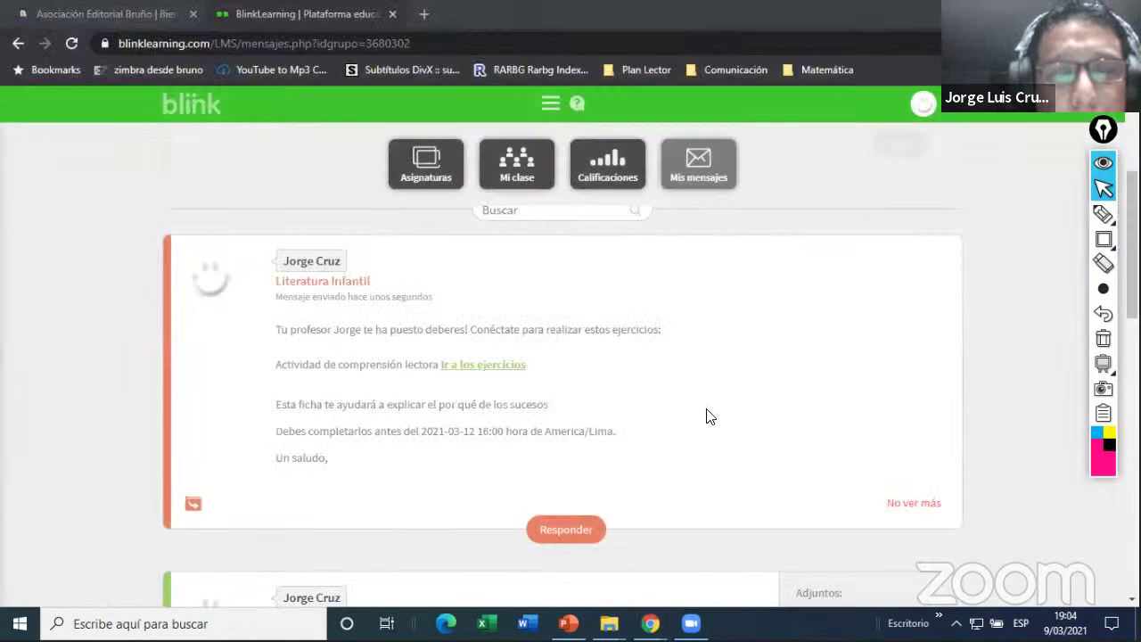
Follow the message's 'Ir a los ejercicios' link to open the homework activity page.
left_click(1104, 214)
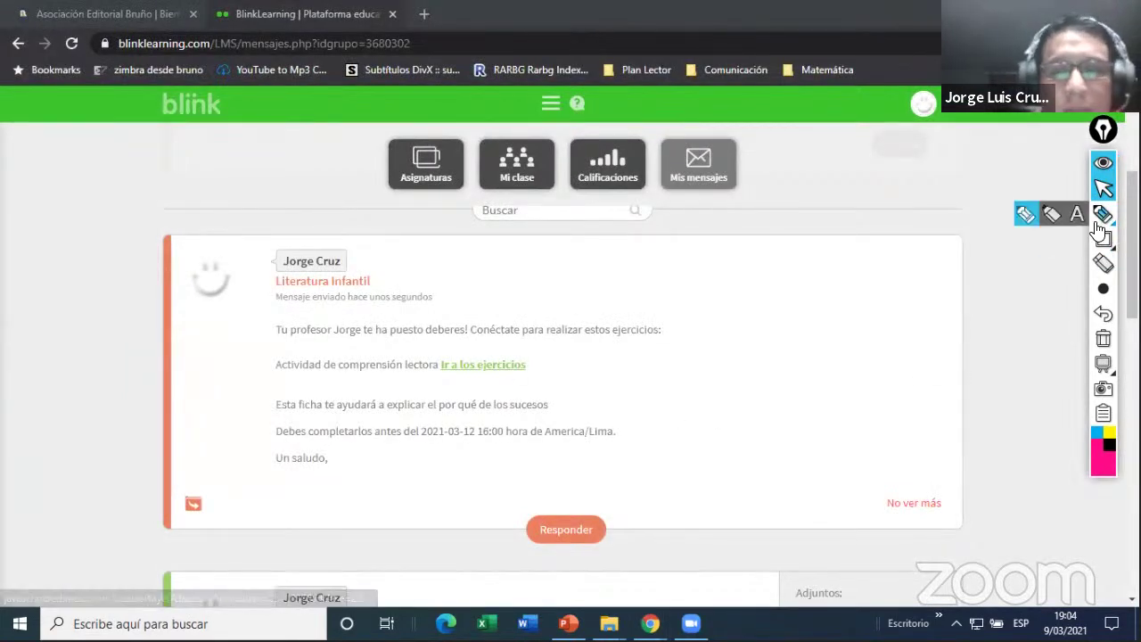
left_click_drag(527, 368, 661, 368)
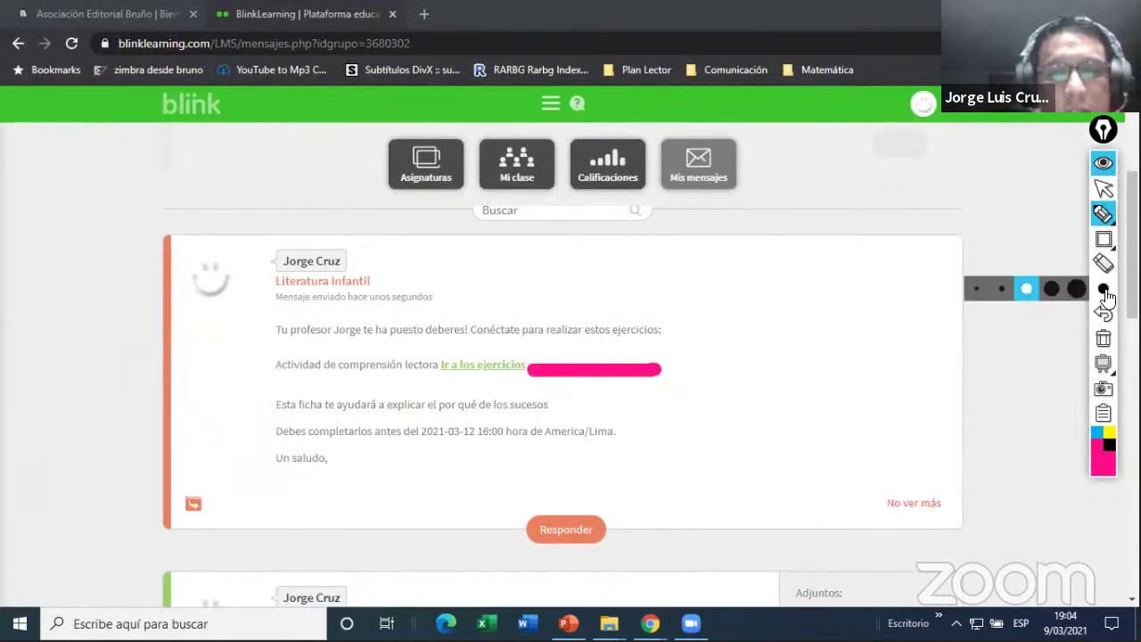
left_click(1104, 342)
left_click(1104, 188)
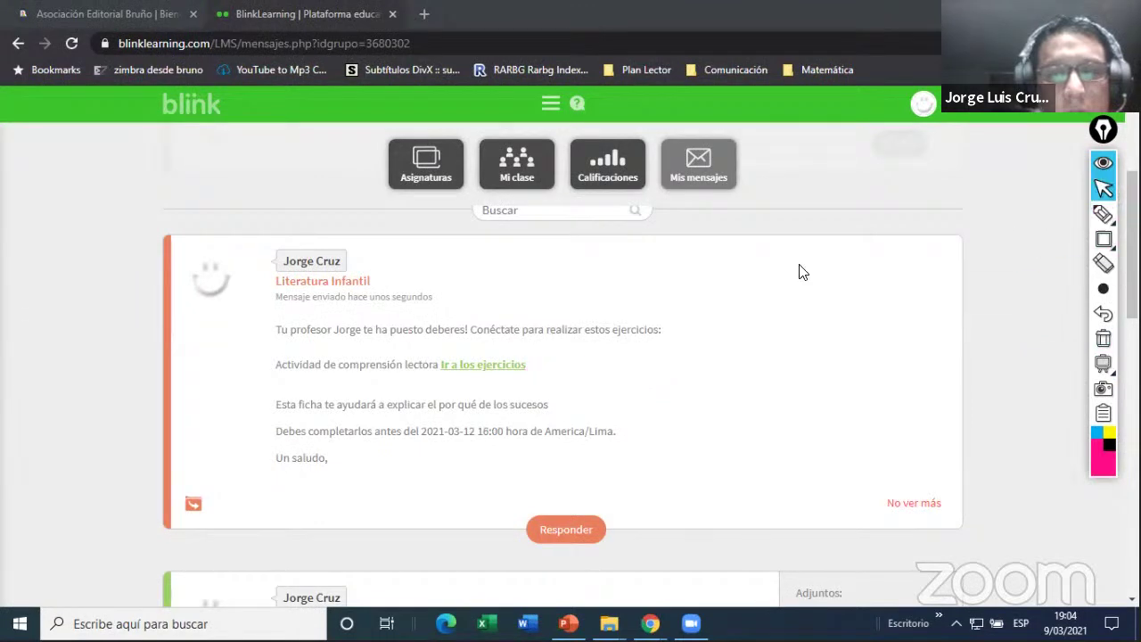
left_click(522, 362)
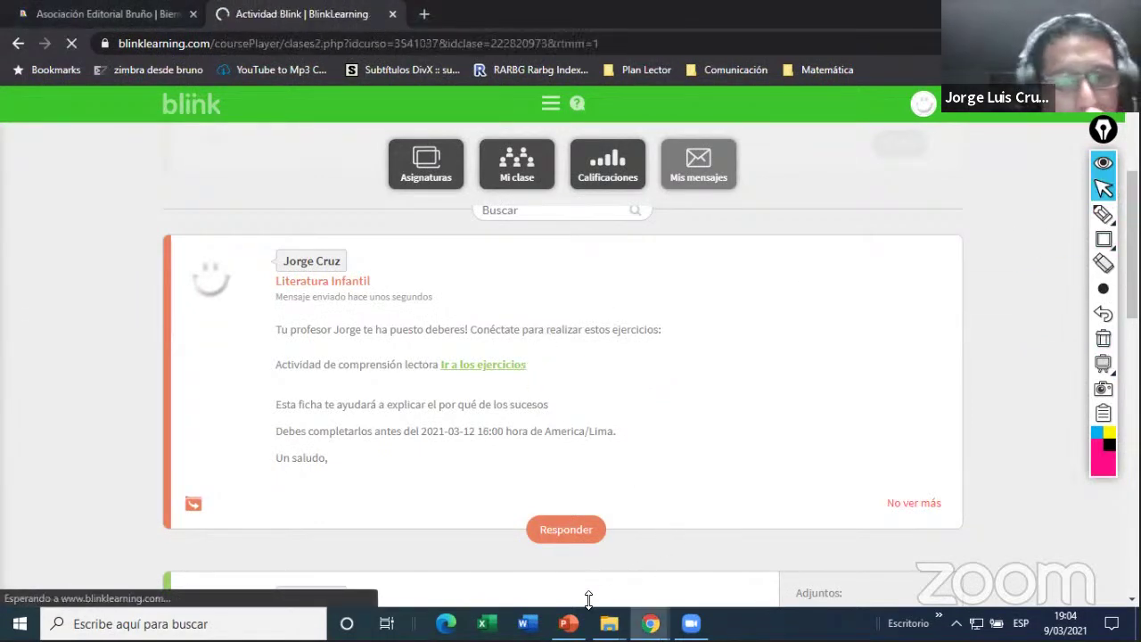
mouse_move(569, 623)
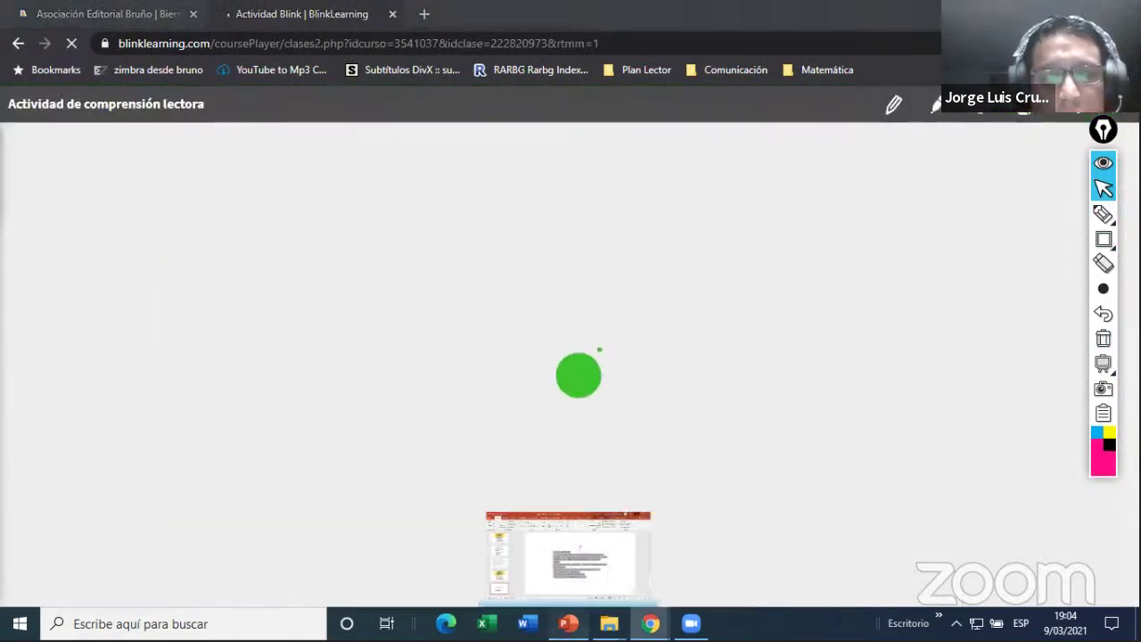
left_click(583, 535)
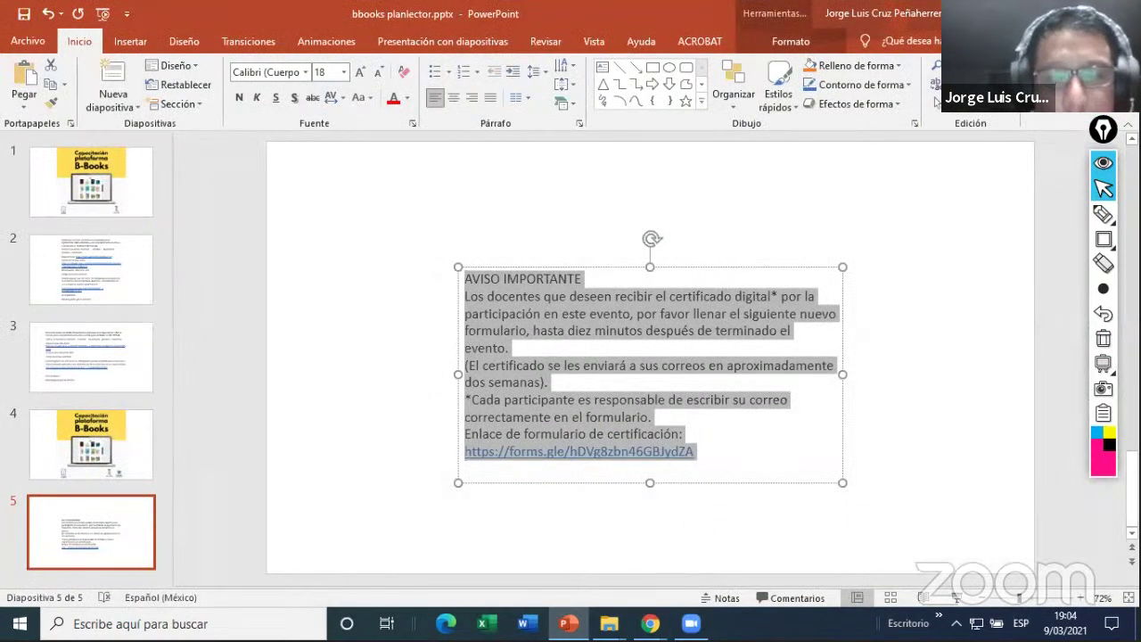
mouse_move(651, 623)
left_click(813, 562)
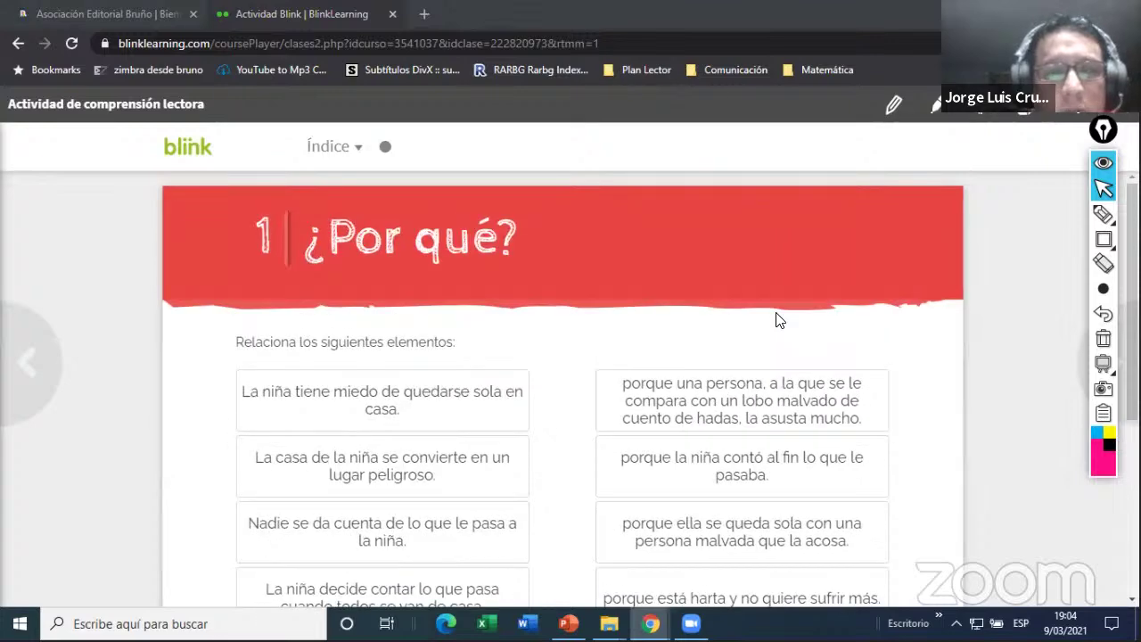
Link all five statements, such as La niña tiene miedo and Nadie se da cuenta, to their reasons.
scroll(786, 343, "down", 3)
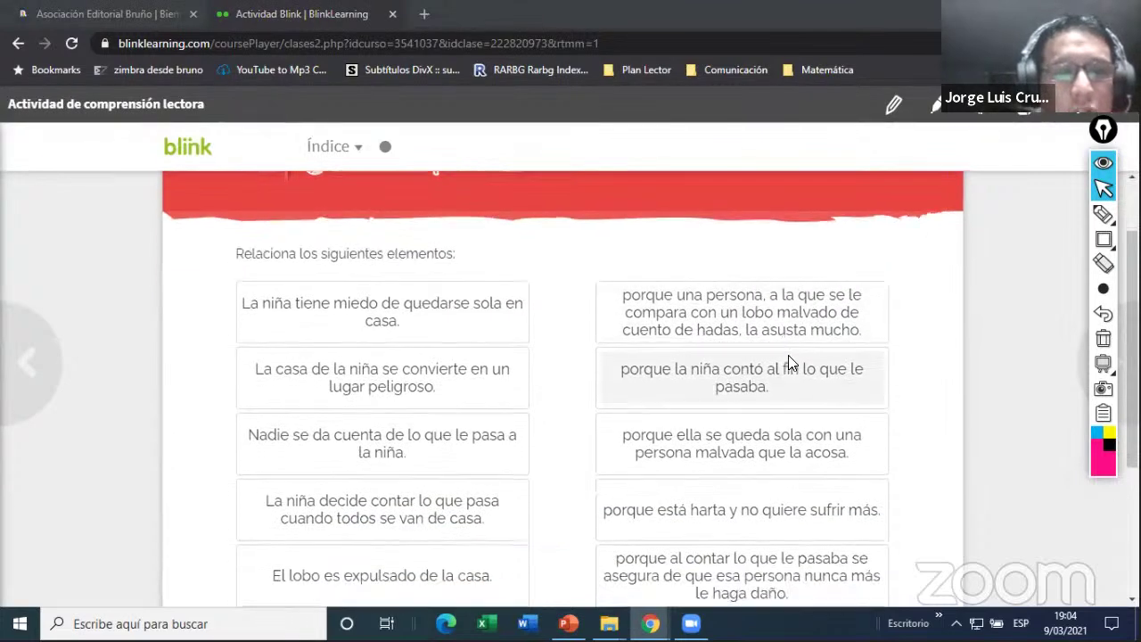
left_click(501, 246)
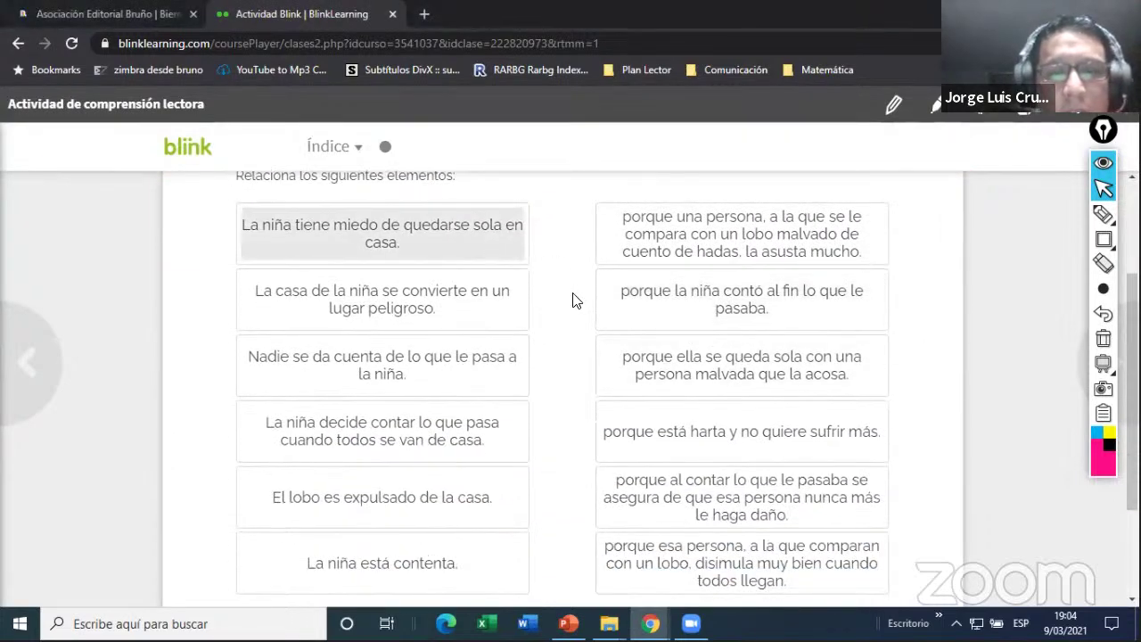
left_click(606, 326)
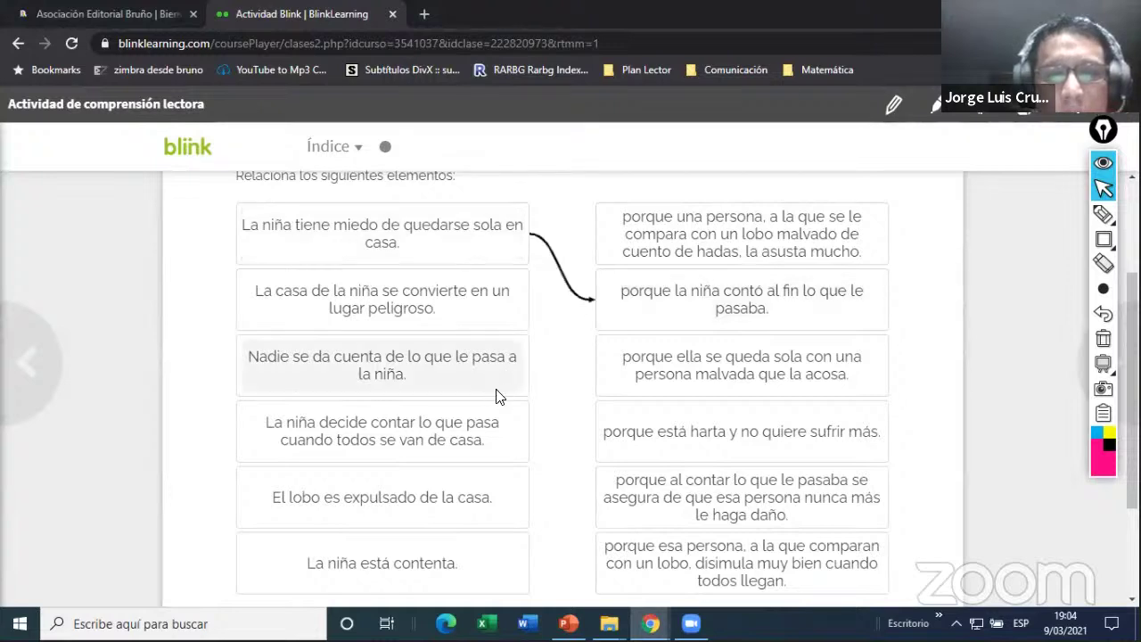
left_click(514, 367)
left_click(638, 234)
left_click(499, 296)
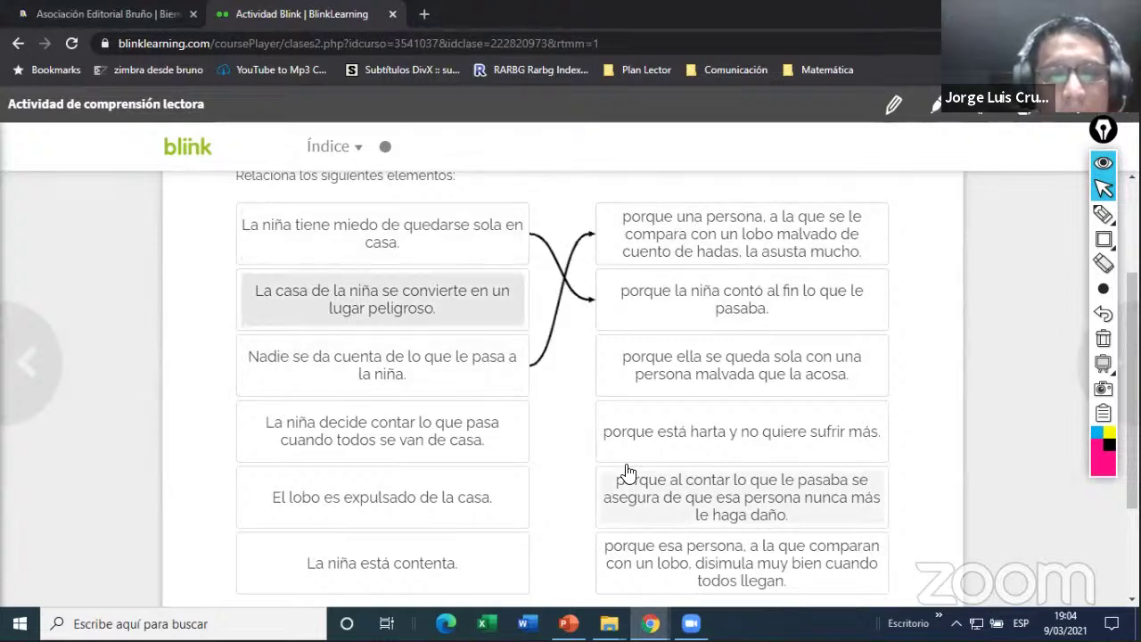
left_click(614, 454)
left_click(502, 499)
left_click(611, 484)
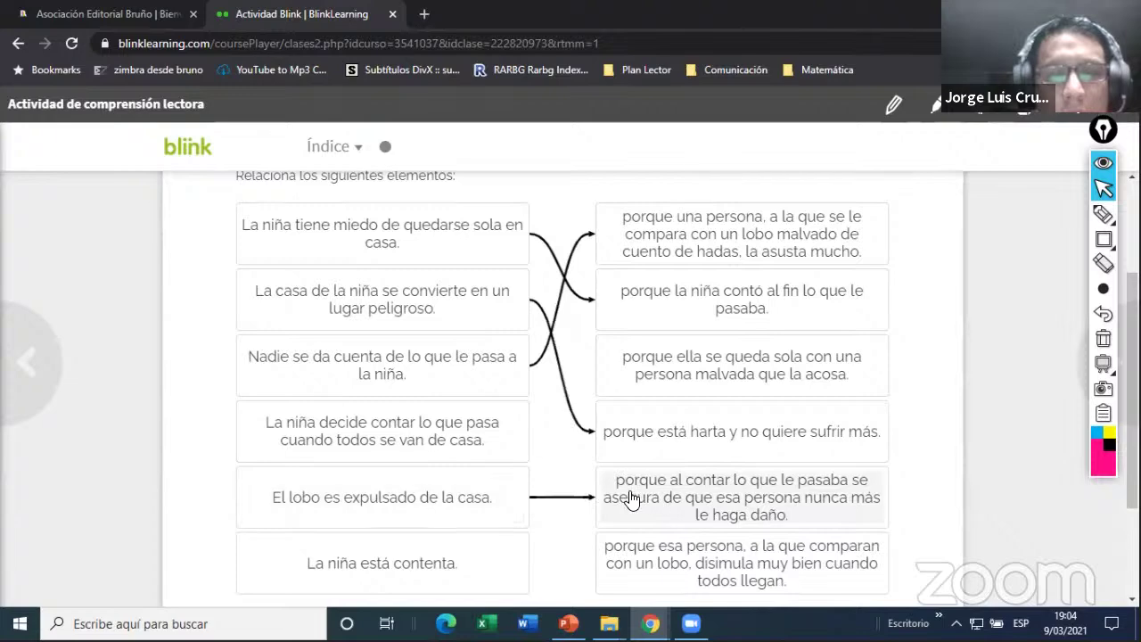
left_click(493, 430)
left_click(624, 570)
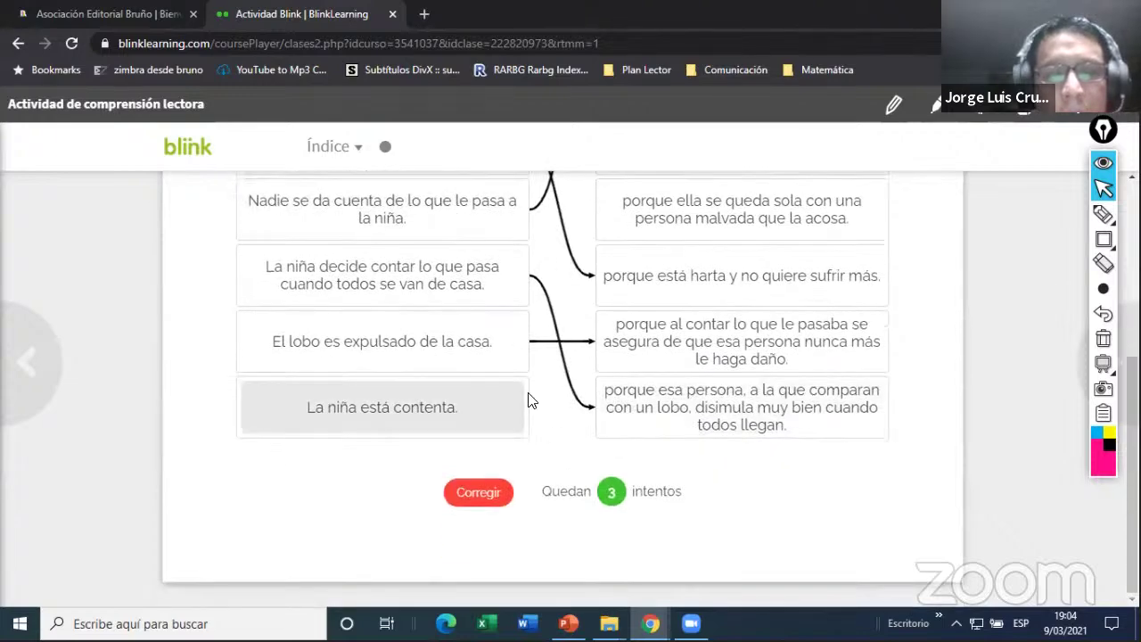
Review the matches, show the table of contents, and submit the answers with Corregir.
scroll(810, 428, "up", 3)
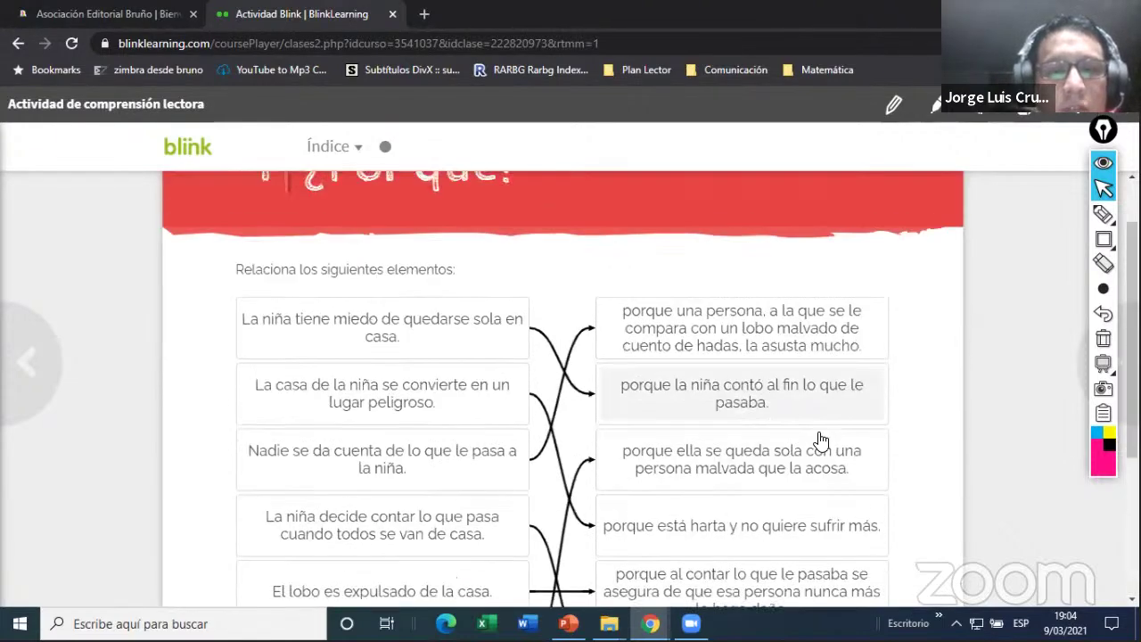
scroll(820, 443, "down", 3)
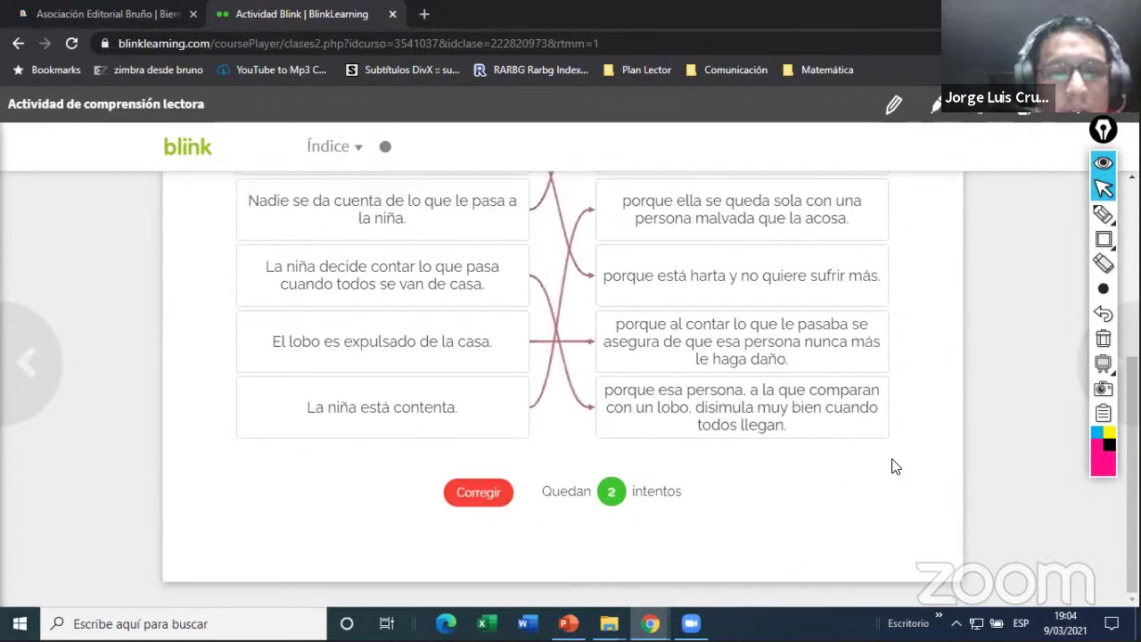
scroll(895, 466, "up", 4)
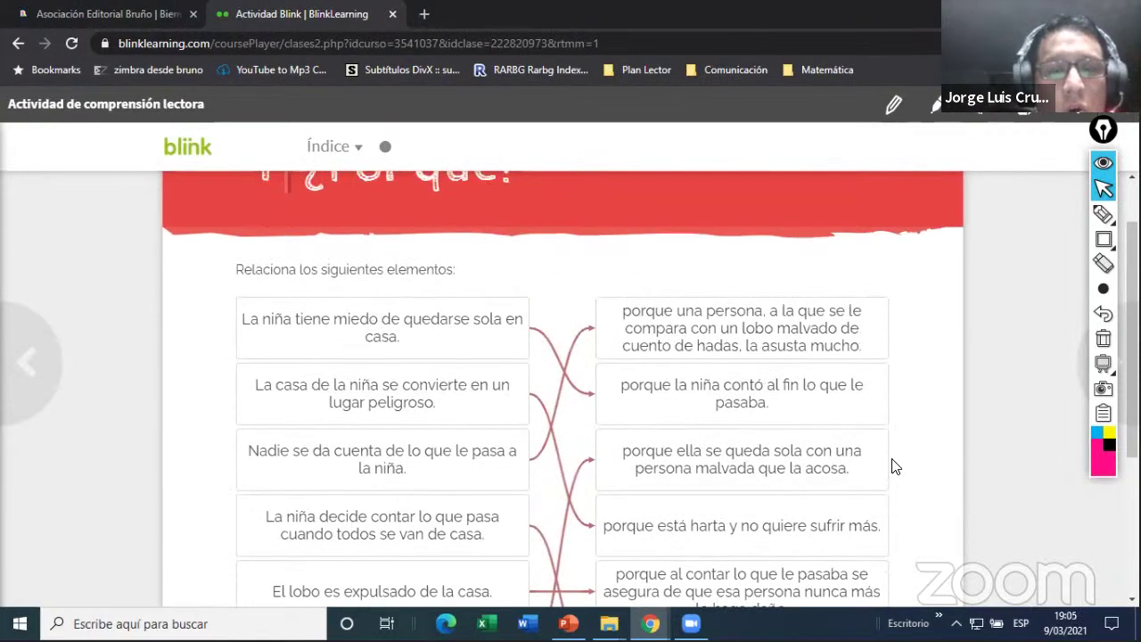
scroll(895, 466, "down", 4)
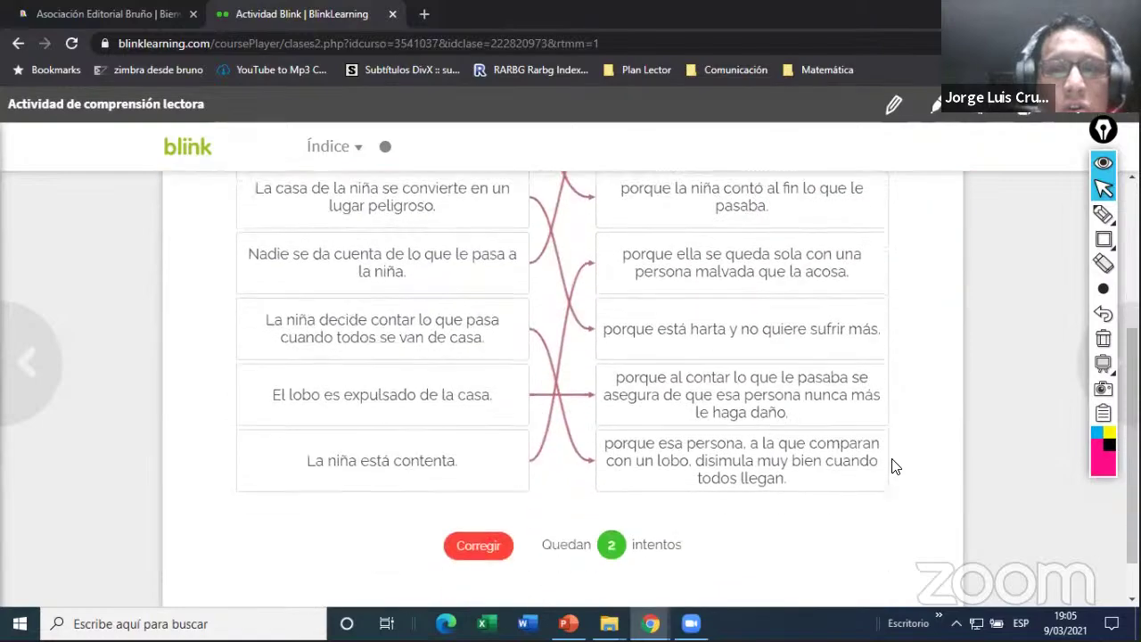
scroll(895, 466, "up", 2)
scroll(895, 466, "up", 2)
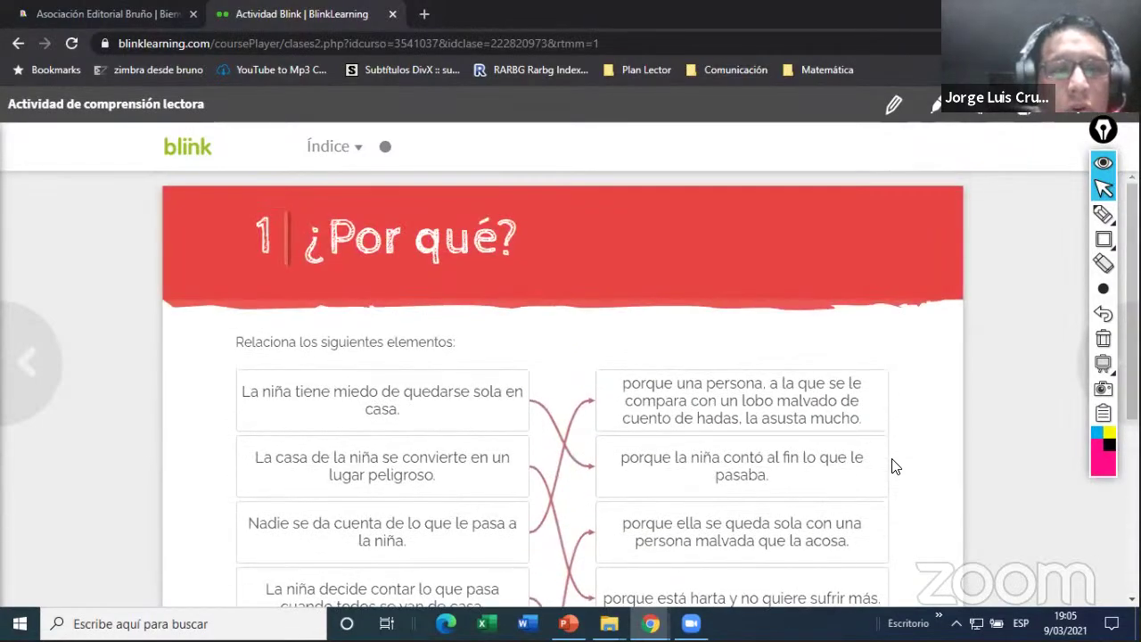
scroll(740, 360, "down", 4)
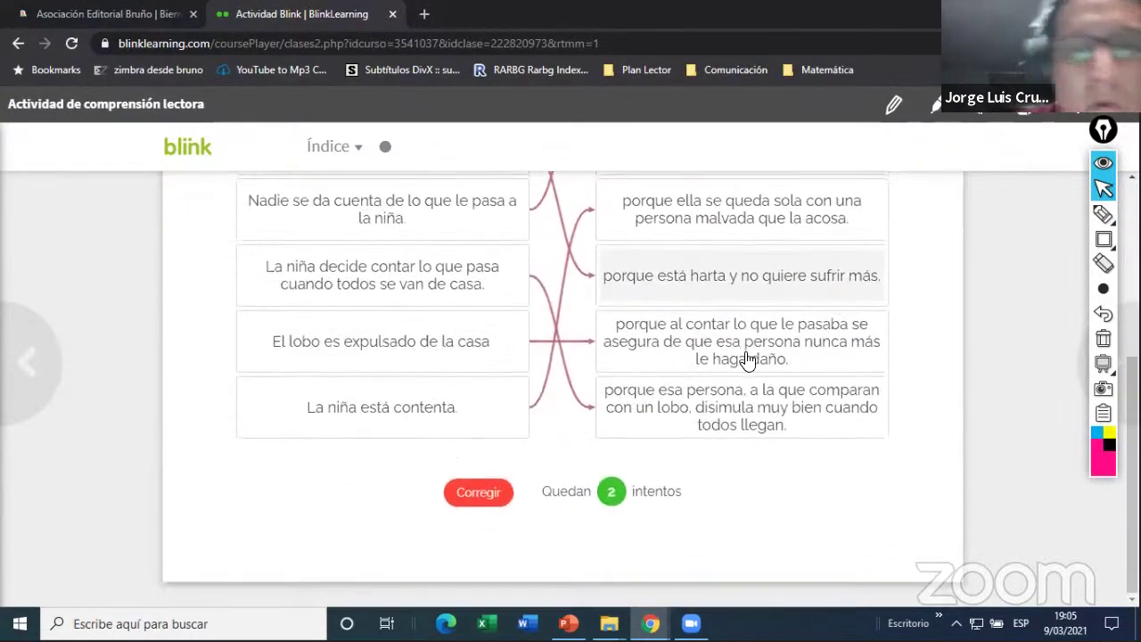
scroll(740, 360, "up", 2)
scroll(425, 147, "up", 1)
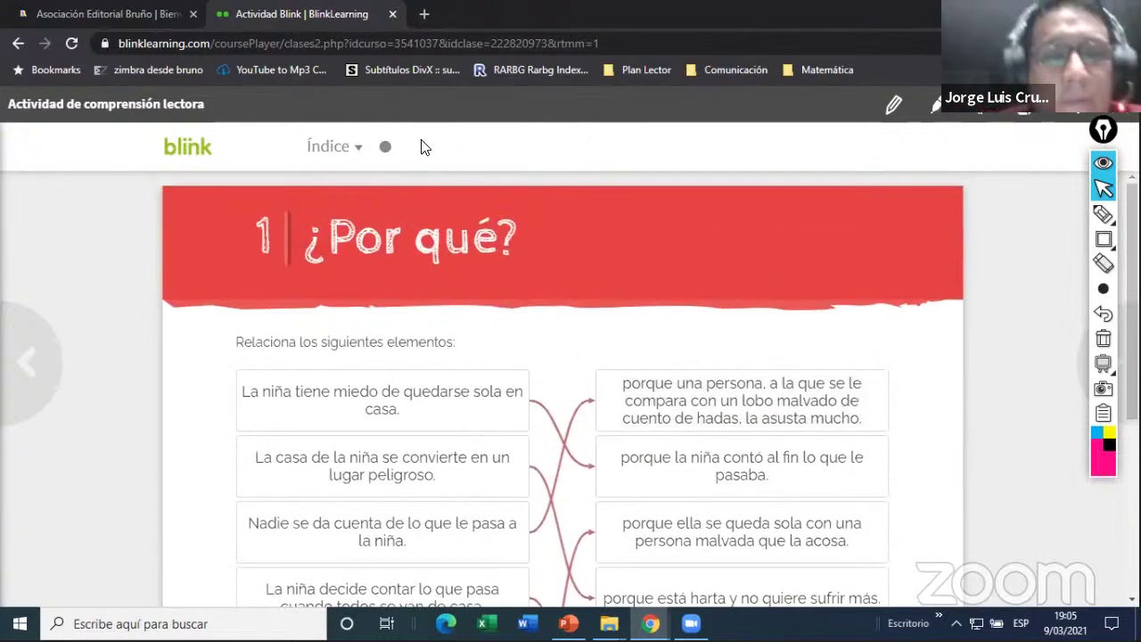
left_click(359, 150)
scroll(579, 330, "down", 5)
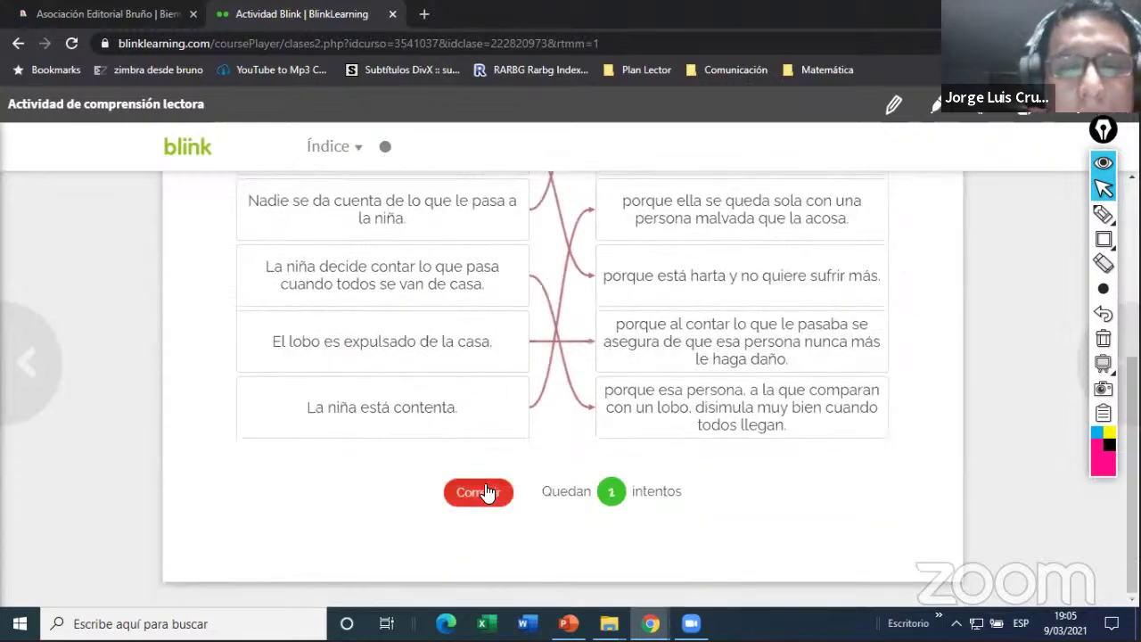
left_click(486, 493)
Circle the red C grade badge, clear it, and switch to the teacher's class page window.
scroll(716, 416, "up", 3)
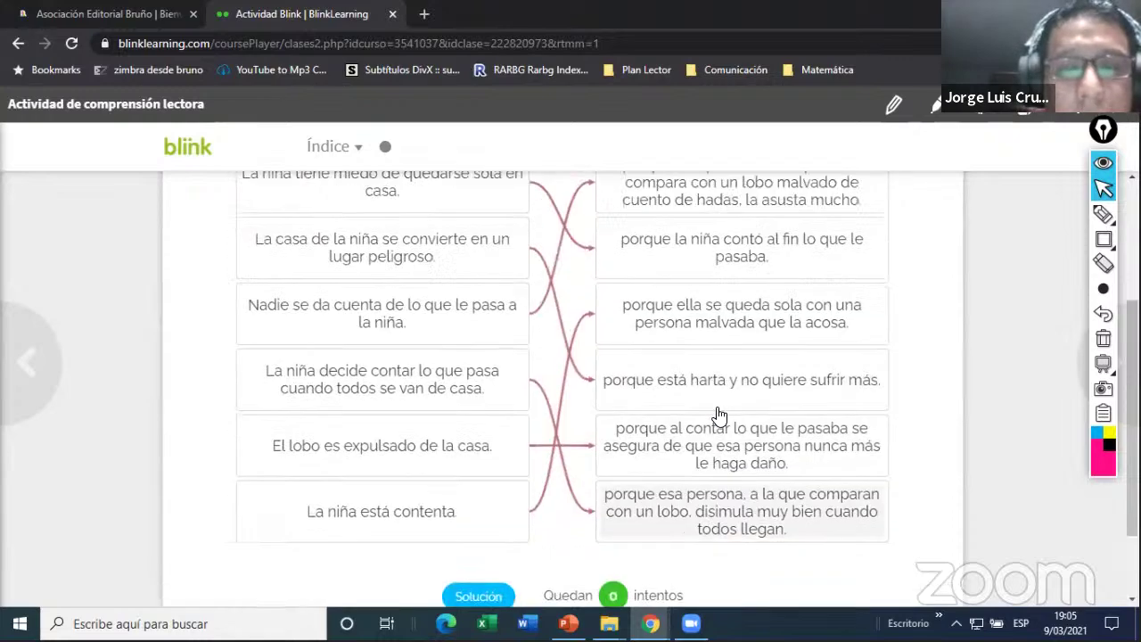
left_click(1103, 213)
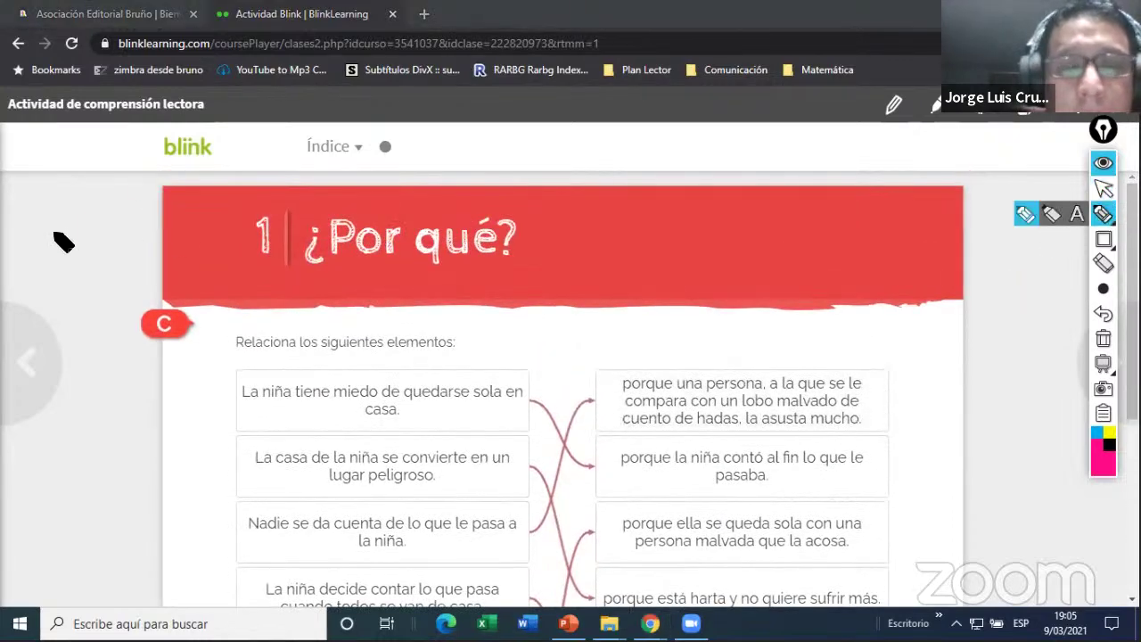
mouse_move(98, 306)
left_mouse_down()
mouse_move(115, 408)
mouse_move(148, 298)
left_mouse_up()
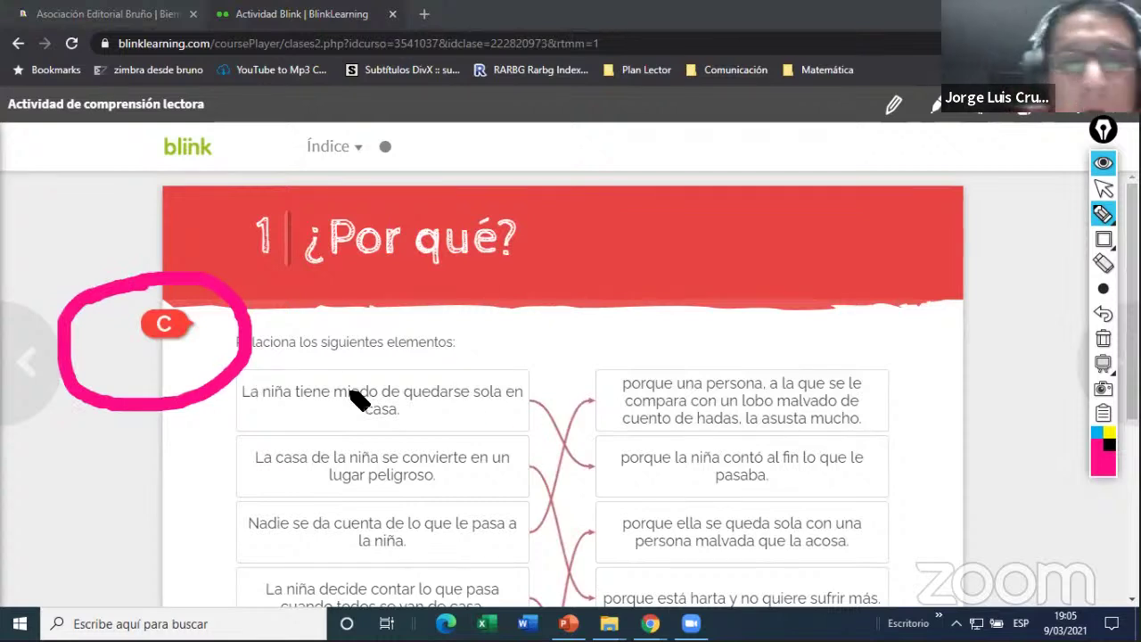
left_click(1104, 312)
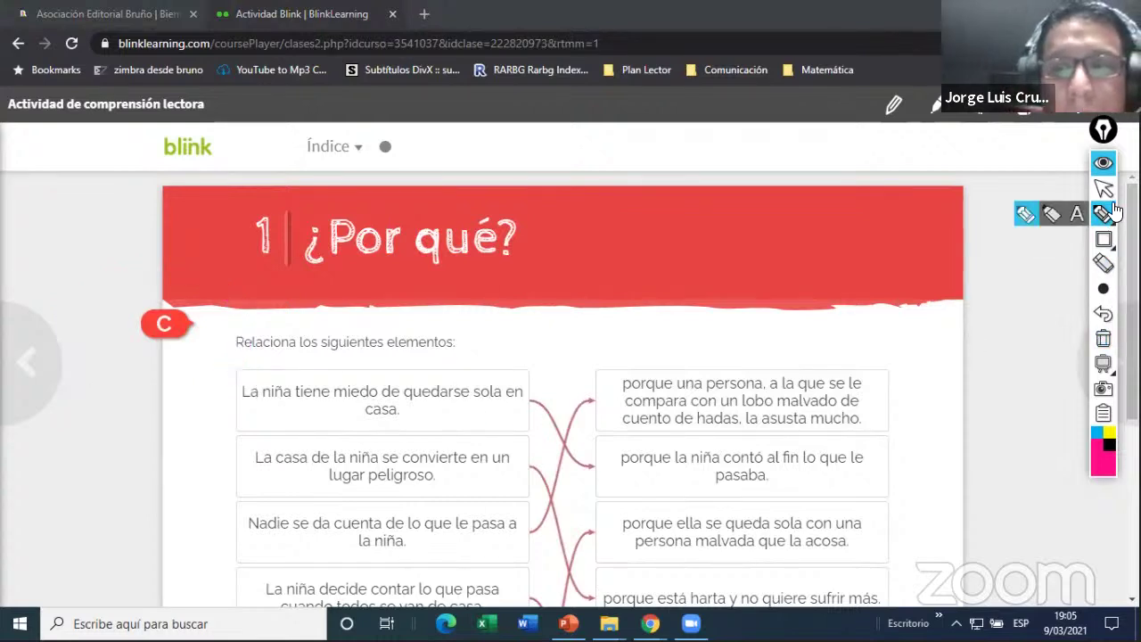
left_click(1104, 188)
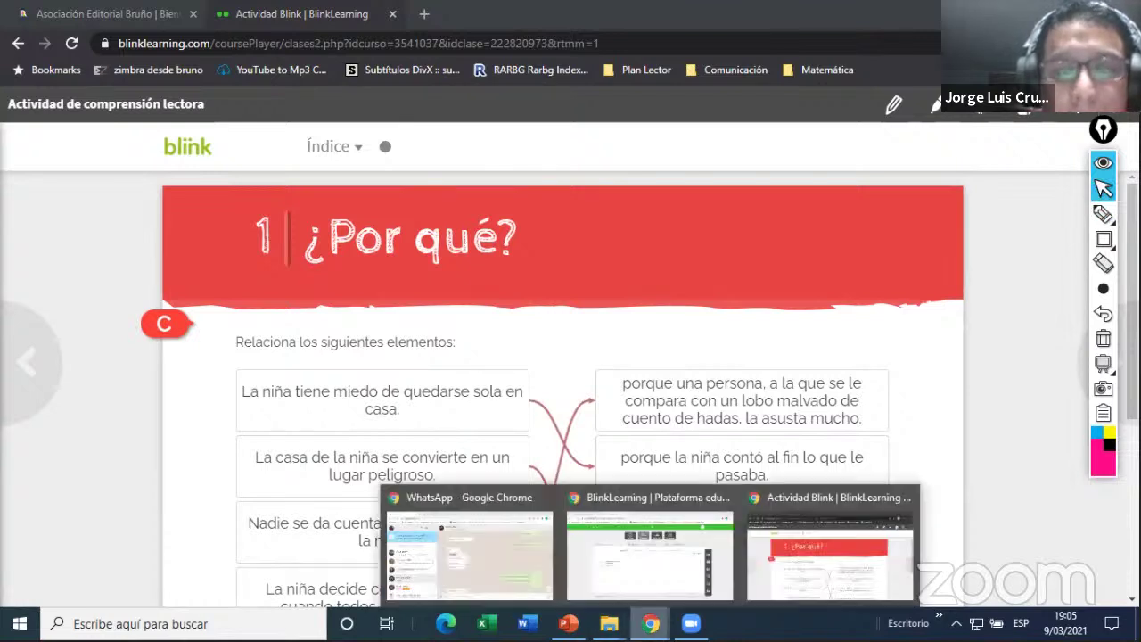
mouse_move(651, 623)
left_click(675, 546)
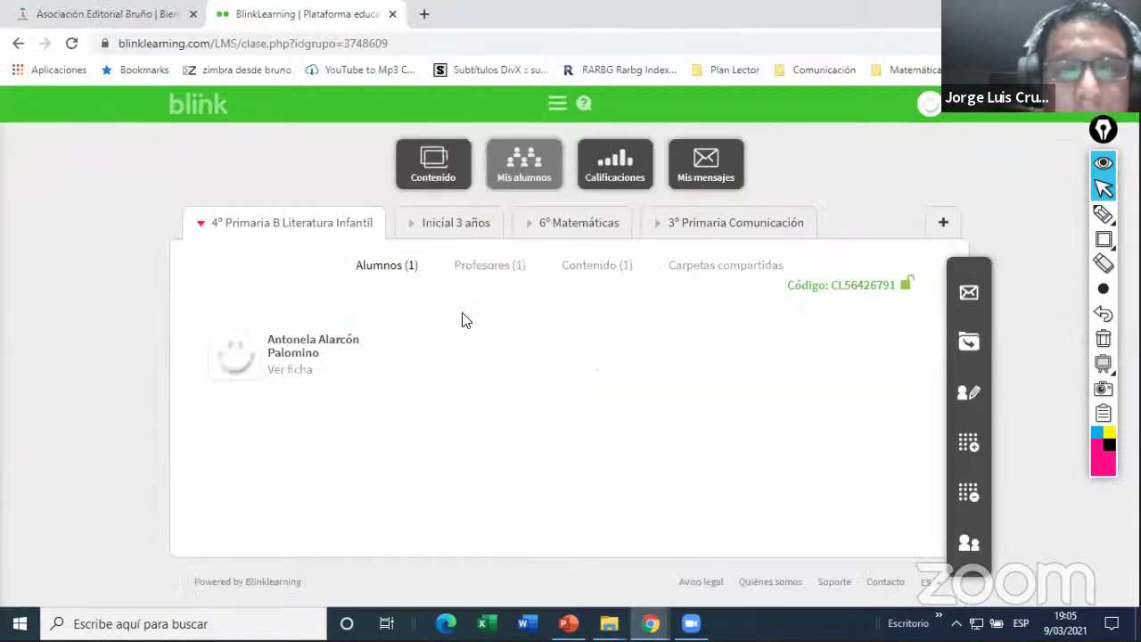
Point a pink arrow at the grades area, clear it, and open Calificaciones.
mouse_move(1103, 214)
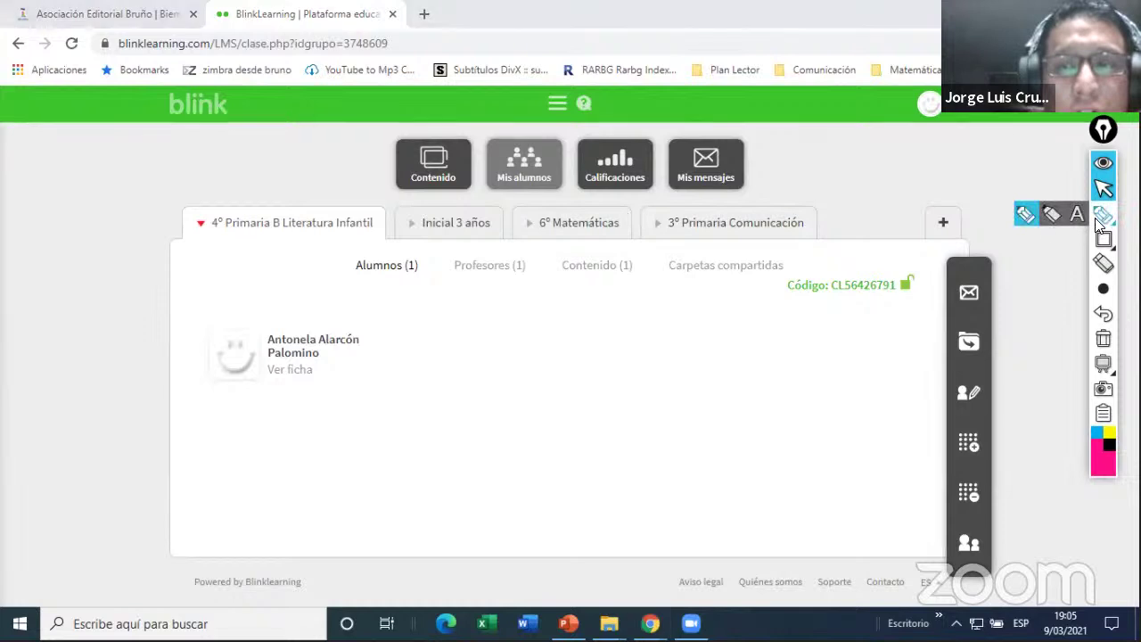
left_click(1025, 214)
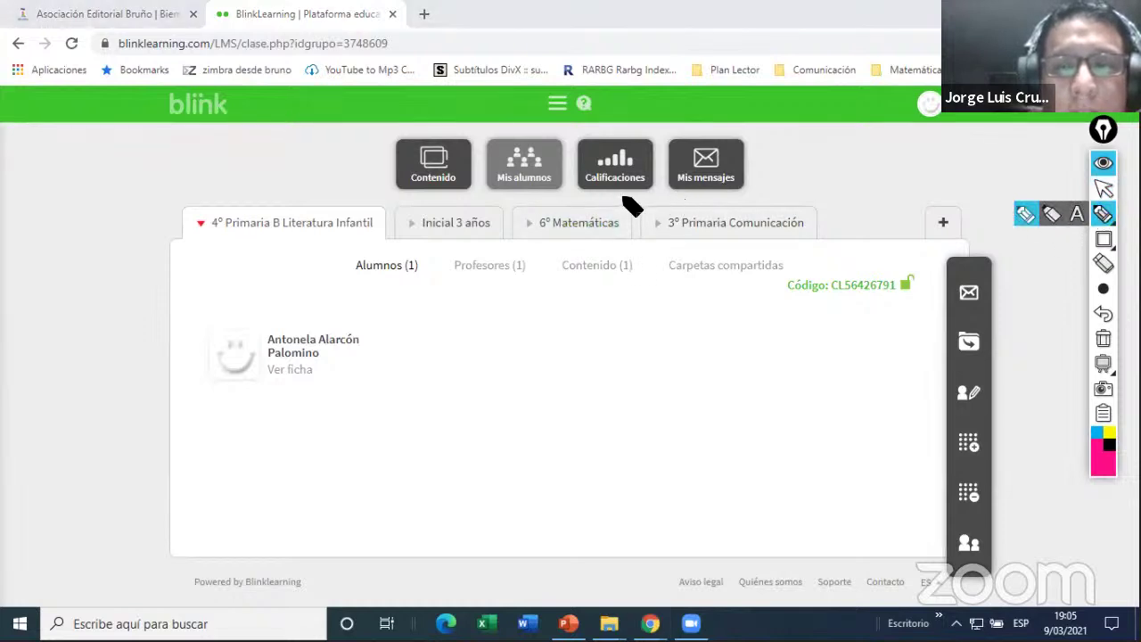
left_click_drag(624, 196, 500, 508)
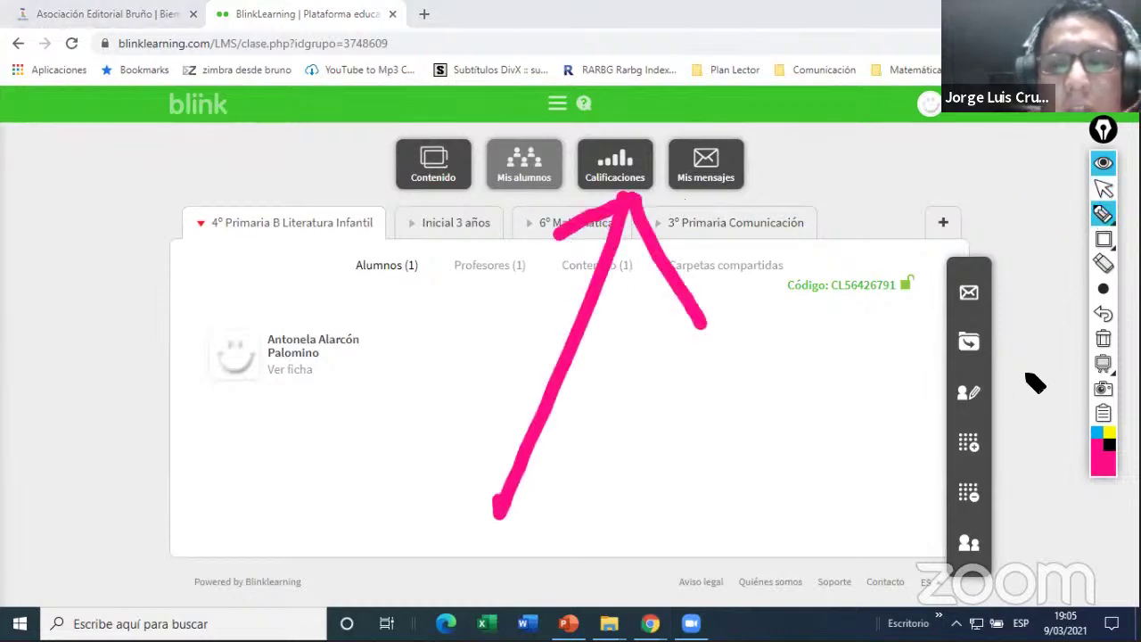
left_click(1104, 337)
left_click(1105, 189)
left_click(649, 175)
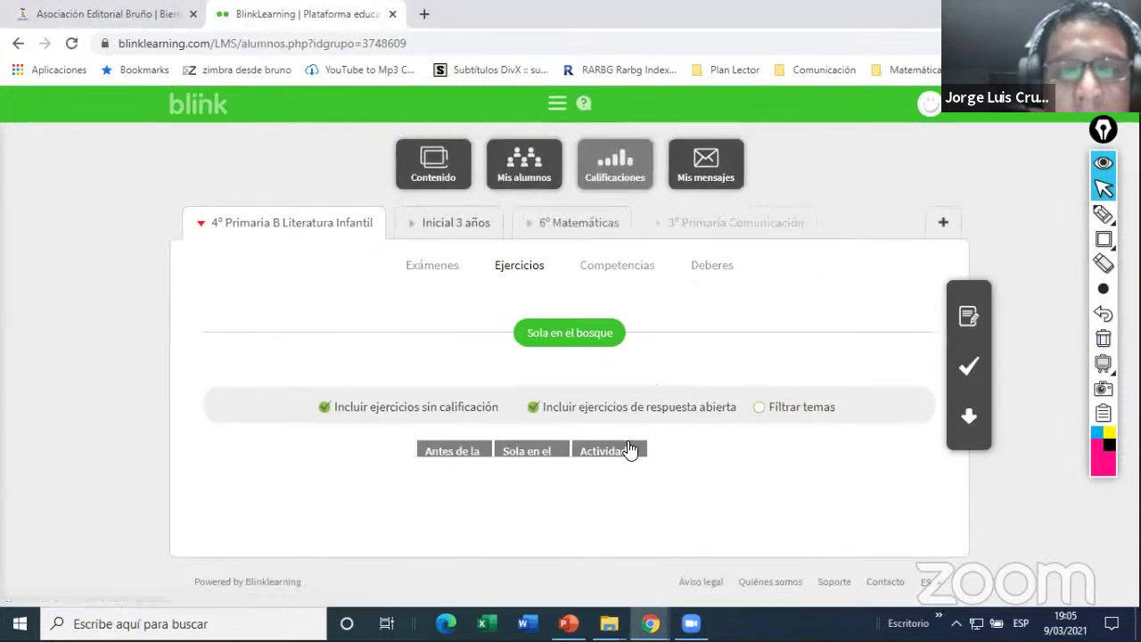
Mark the Ejercicios, Exámenes and Deberes sections, clear them, and show the Deberes grades.
left_click(1101, 219)
left_click_drag(483, 282, 553, 284)
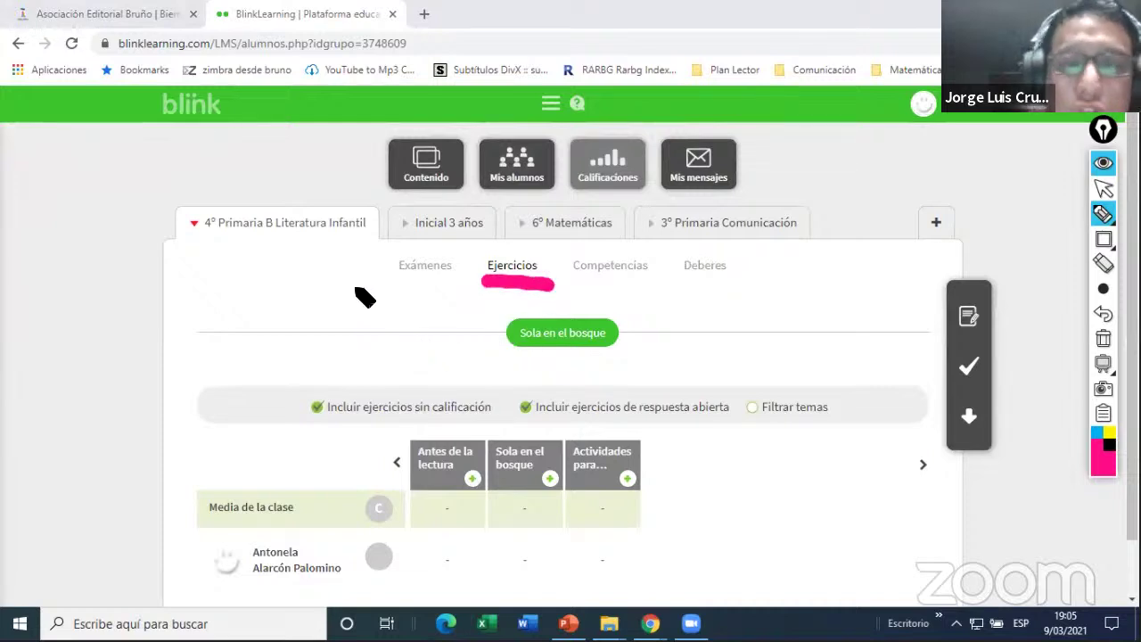
left_click_drag(351, 288, 563, 303)
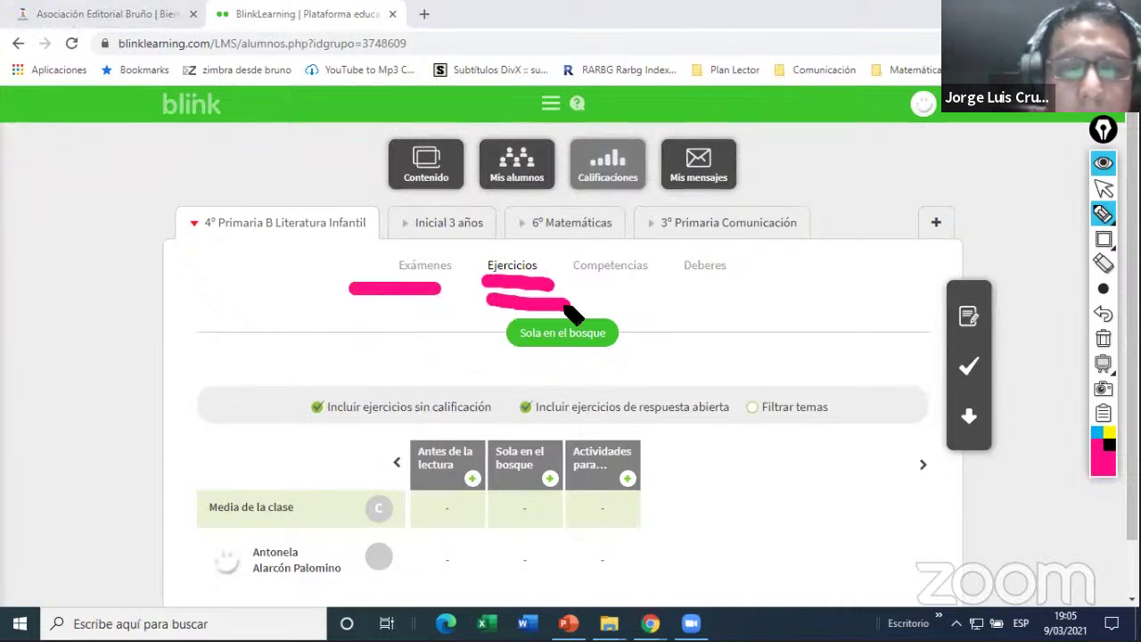
mouse_move(665, 239)
left_mouse_down()
mouse_move(756, 314)
mouse_move(768, 226)
left_mouse_up()
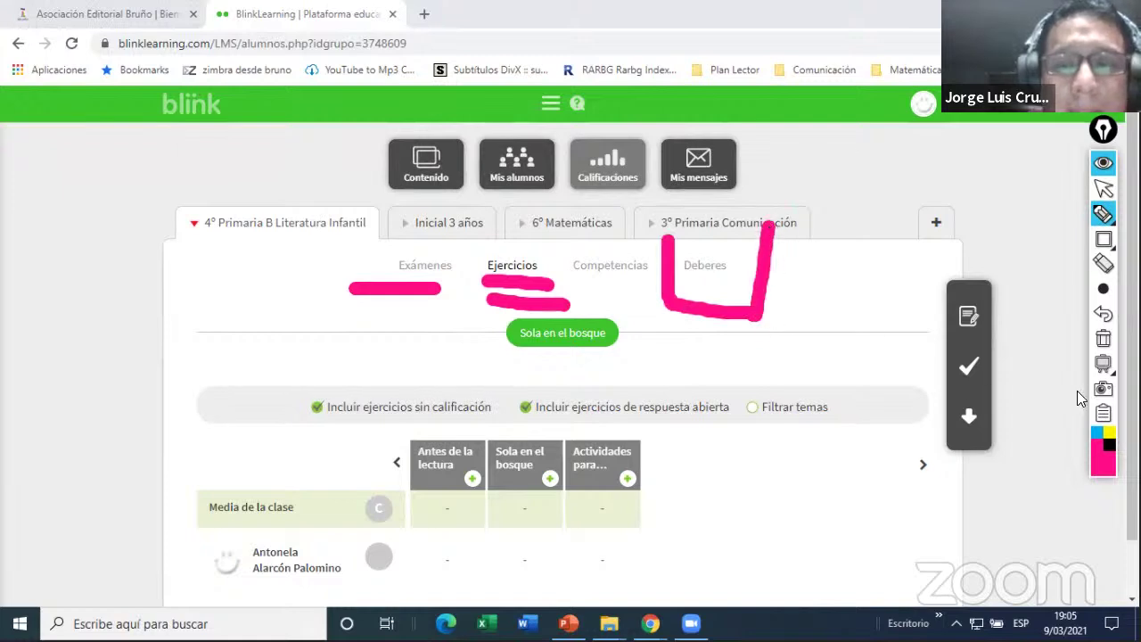
left_click(1102, 339)
left_click(1104, 188)
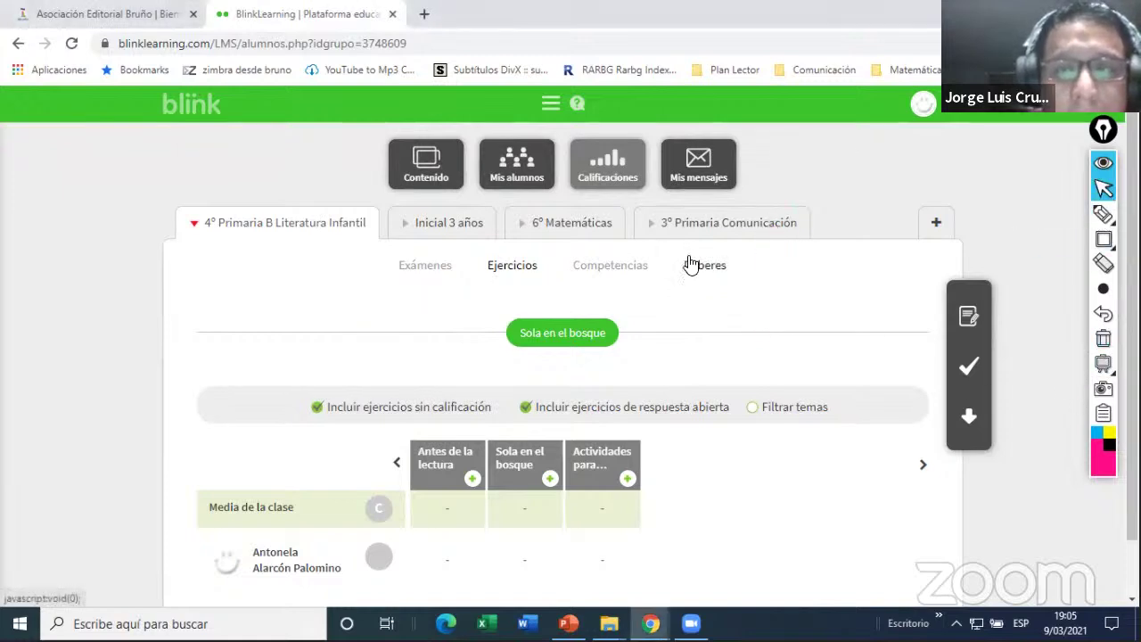
left_click(691, 264)
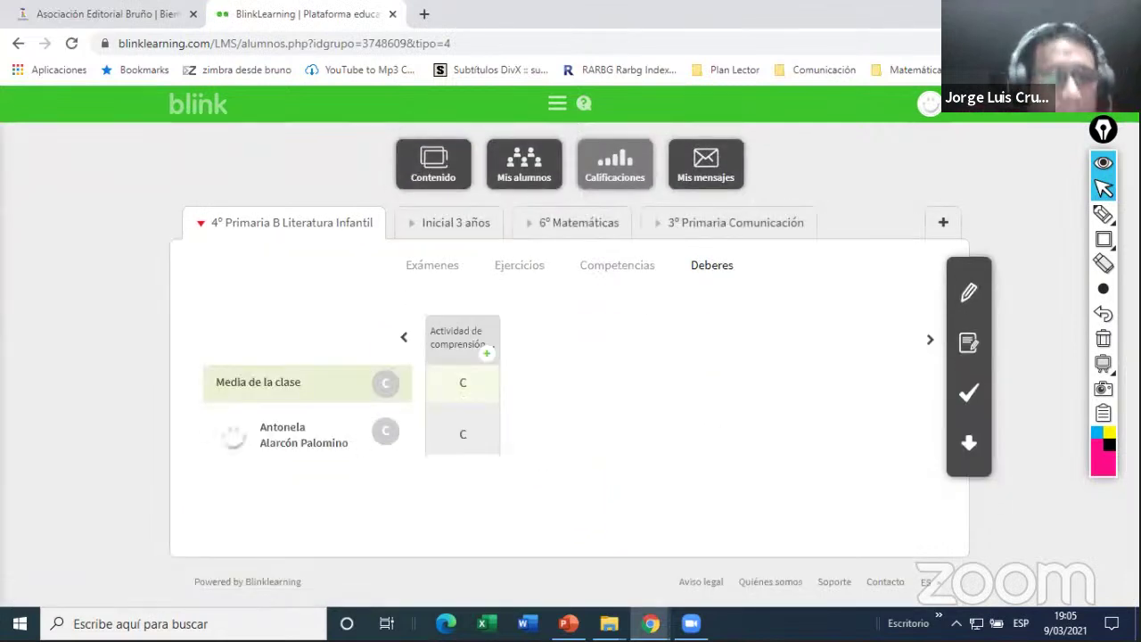
Outline the homework grade table with a pink rectangle, then erase it.
left_click(1103, 239)
left_click_drag(191, 295, 396, 314)
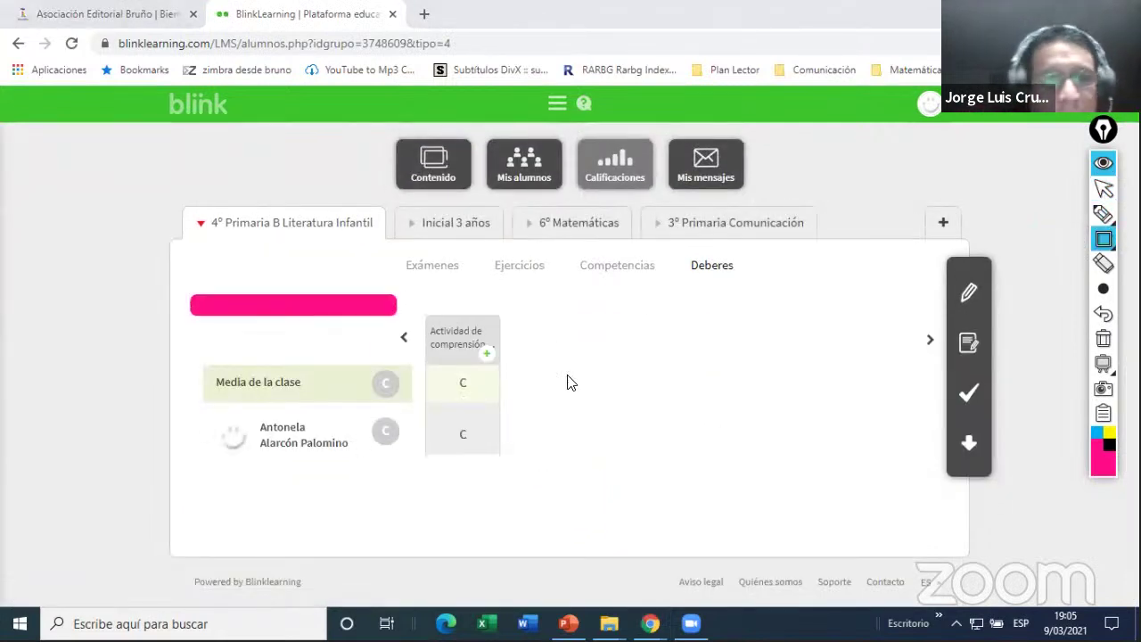
left_click_drag(570, 383, 603, 522)
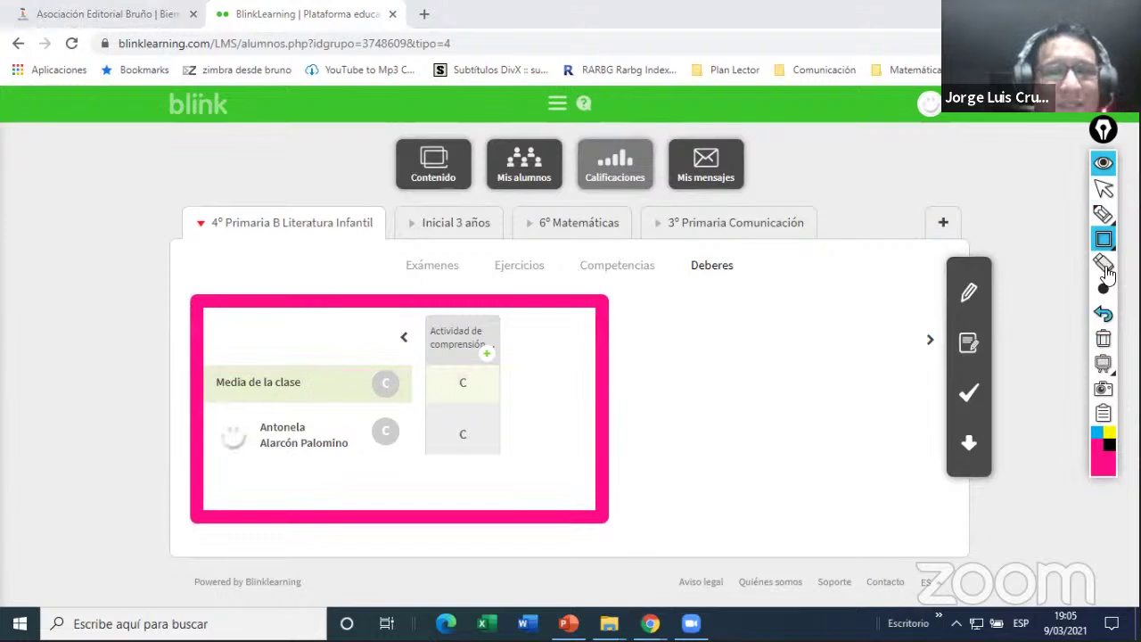
left_click(1104, 188)
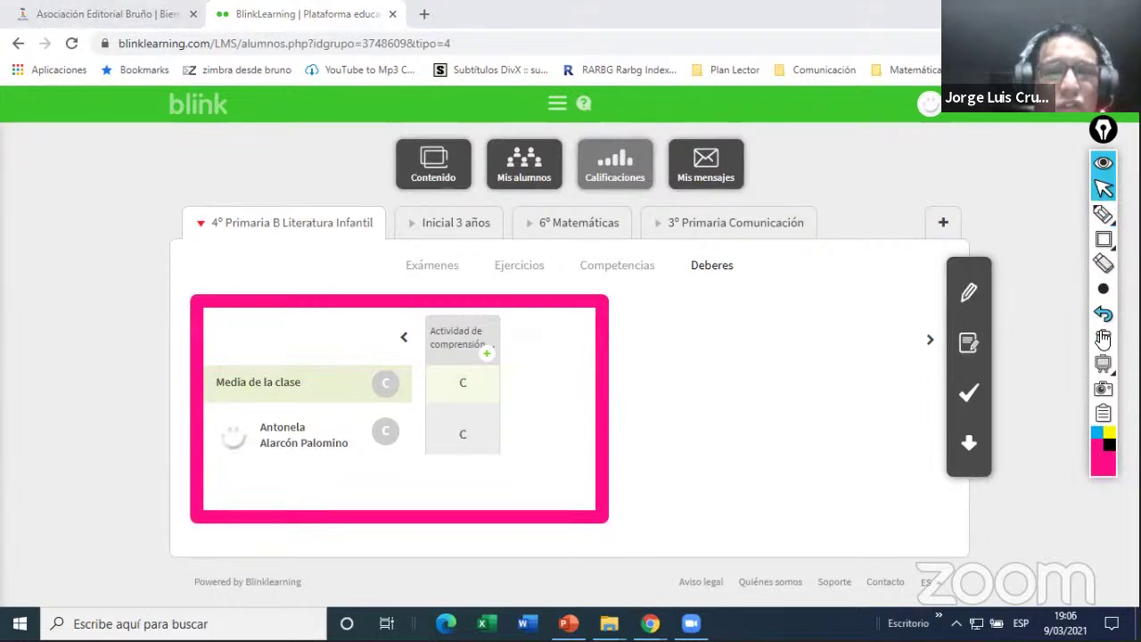
left_click(1104, 339)
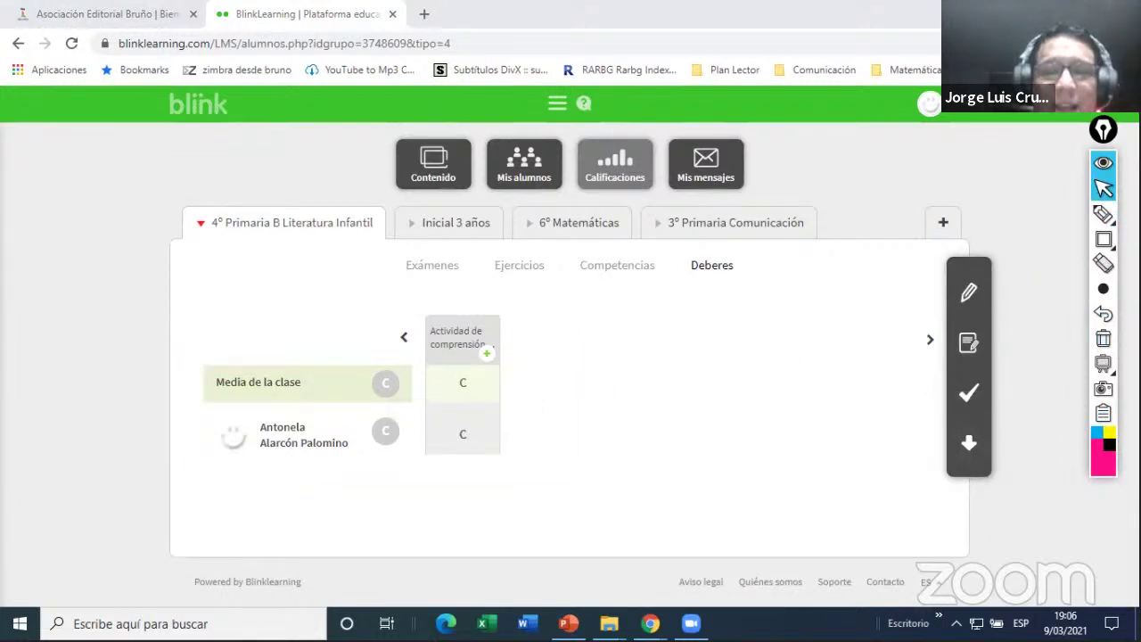
Point an arrow at the download button, then download the grades .xlsx and open it.
left_click(1103, 214)
mouse_move(636, 492)
left_mouse_down()
mouse_move(943, 478)
mouse_move(913, 454)
mouse_move(945, 505)
left_mouse_up()
left_click(1103, 338)
left_click(1103, 189)
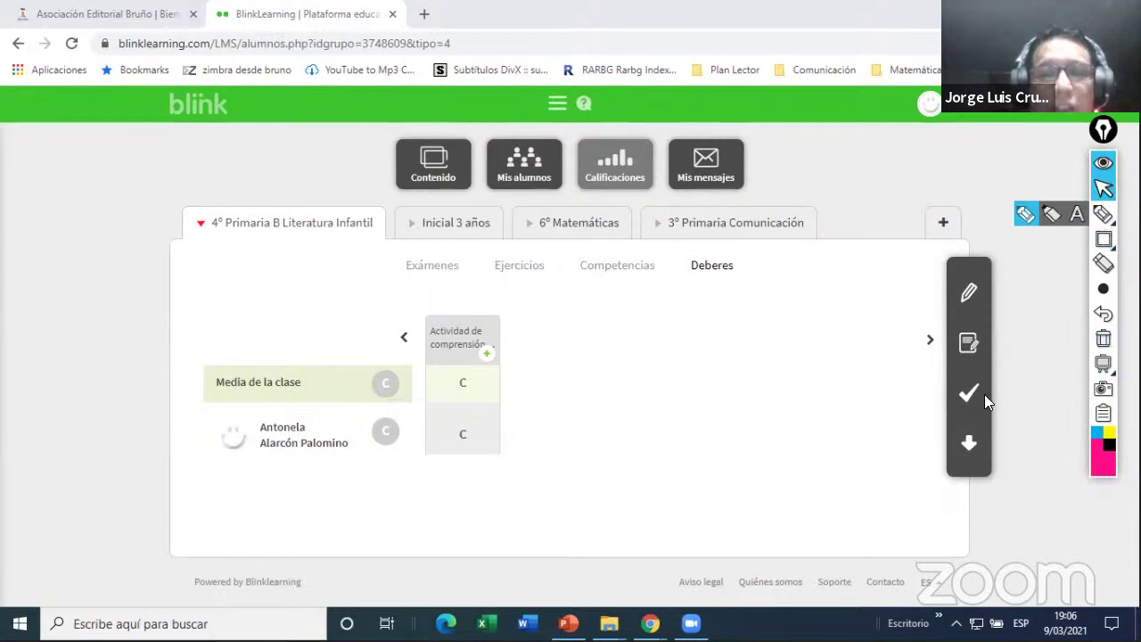
left_click(969, 443)
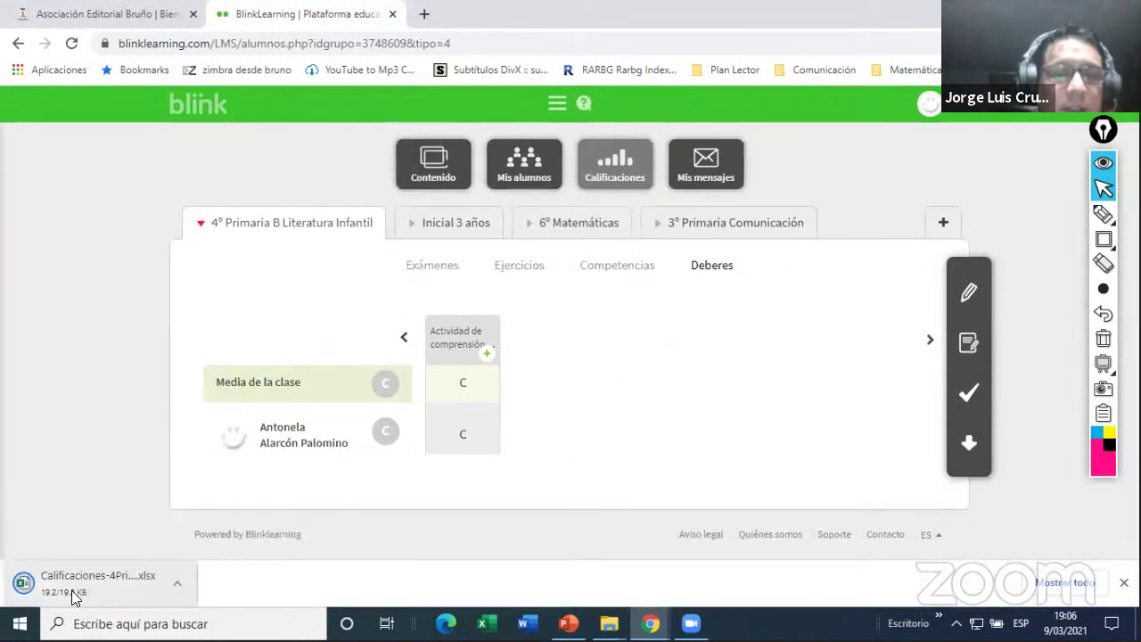
left_click(72, 591)
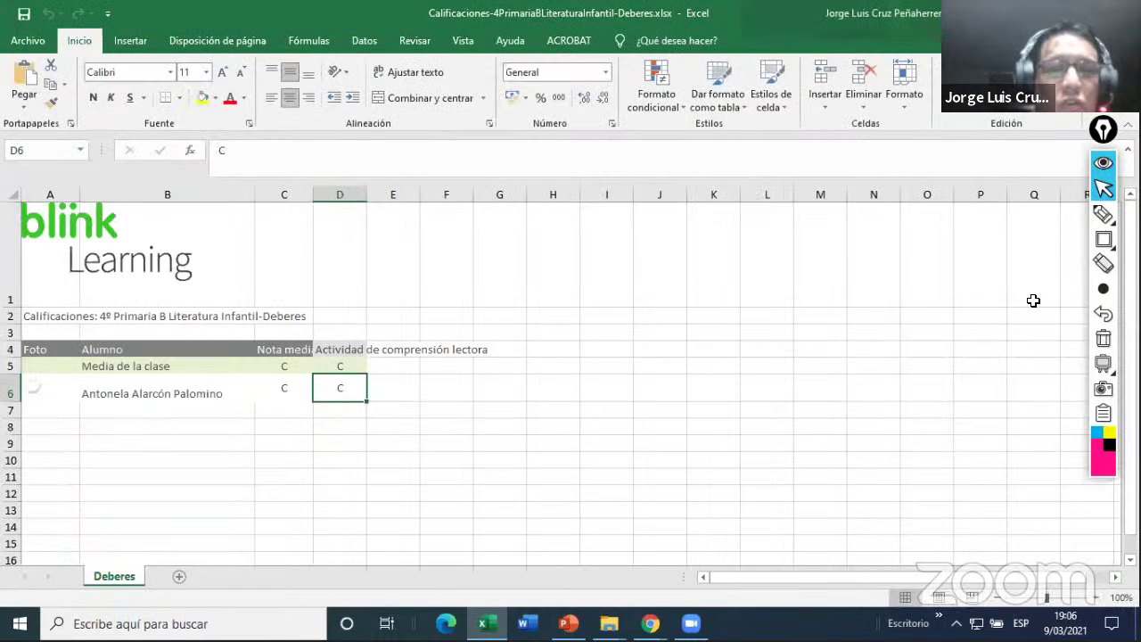
Circle the exported Deberes grade table in Excel with a pink freehand pen annotation.
left_click(1104, 239)
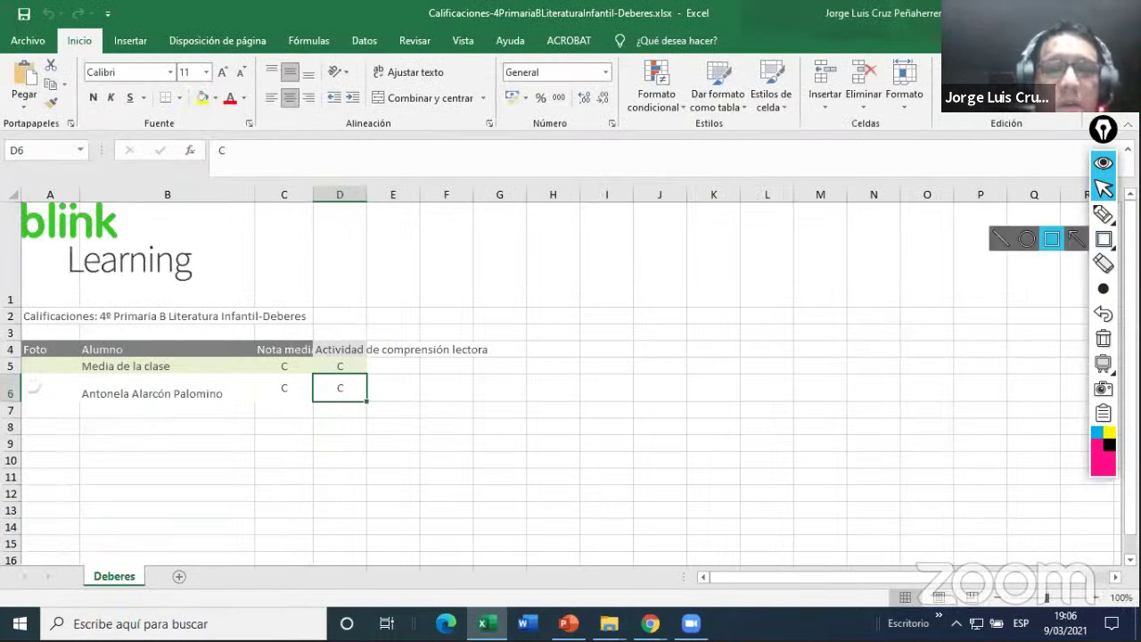
left_click(1104, 214)
mouse_move(66, 268)
left_mouse_down()
mouse_move(529, 364)
mouse_move(157, 475)
left_mouse_up()
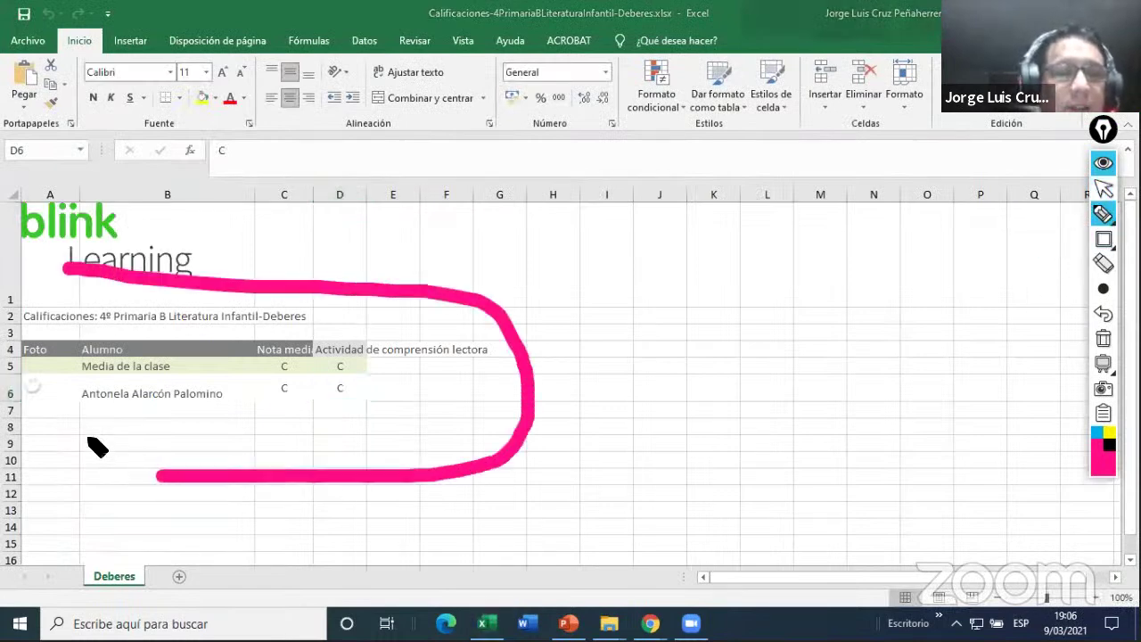
left_click_drag(96, 447, 111, 237)
Clear the pink annotation, return to normal pointing, and go back to the browser grades page.
left_click(1103, 339)
left_click(1104, 214)
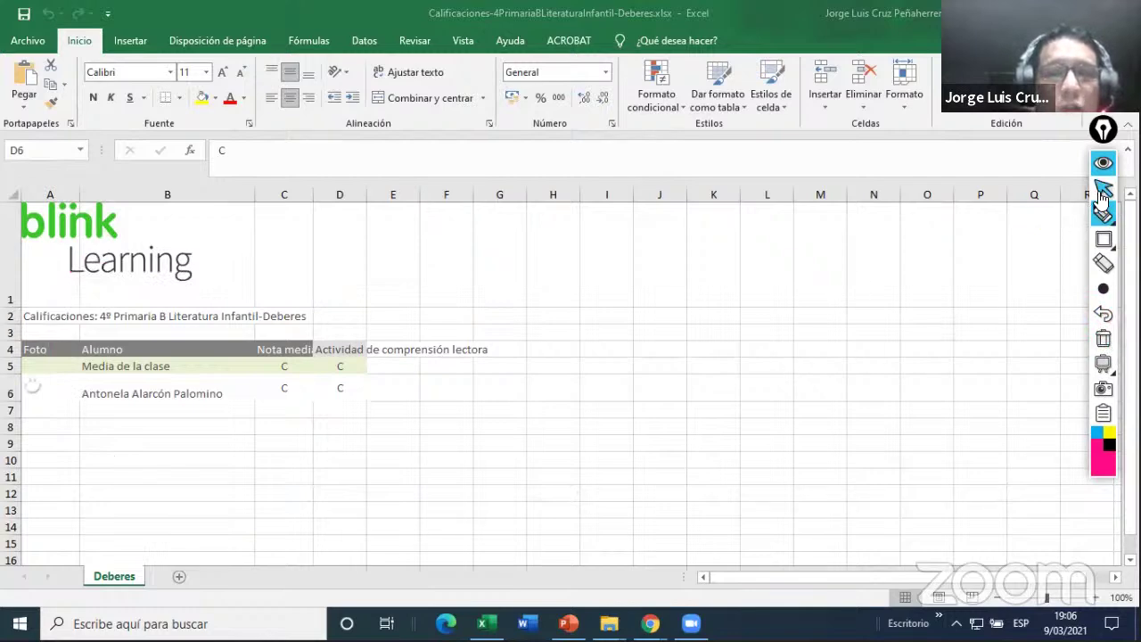
left_click(1103, 188)
key("alt+Tab")
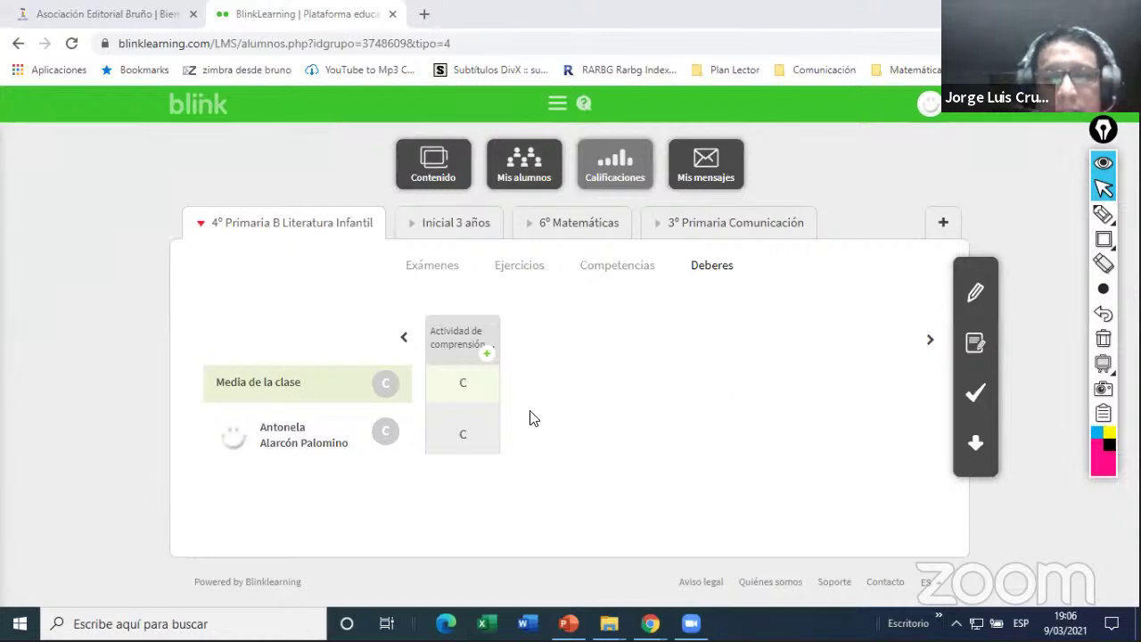
Highlight part of the grades page in pink, then clear it and return to normal pointing.
left_click(1102, 218)
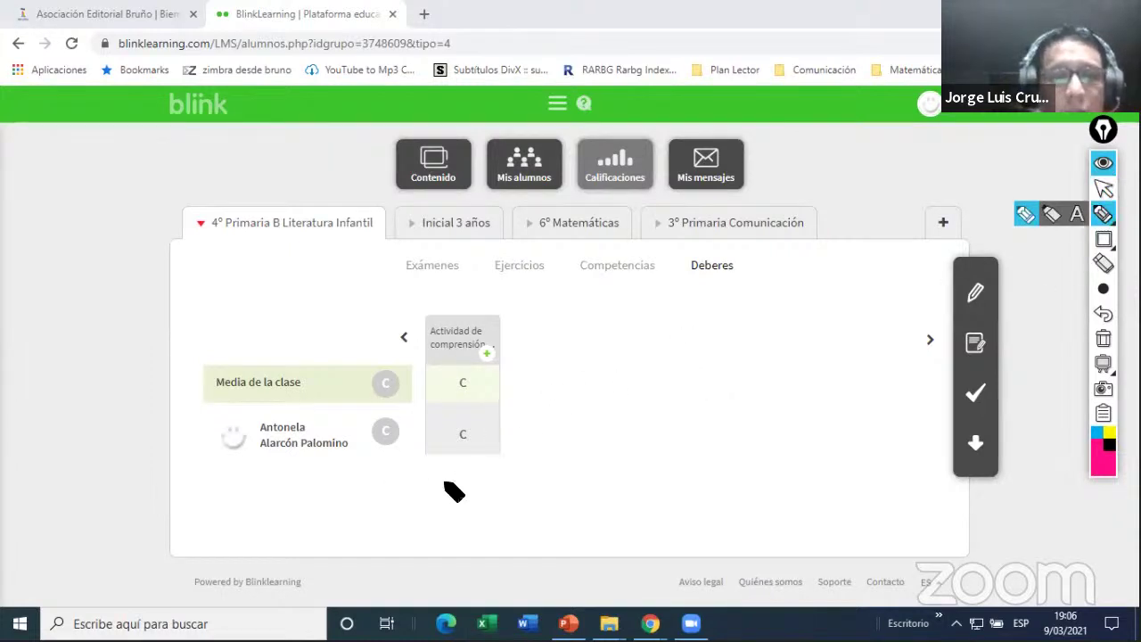
left_click_drag(378, 482, 559, 532)
left_click(1104, 340)
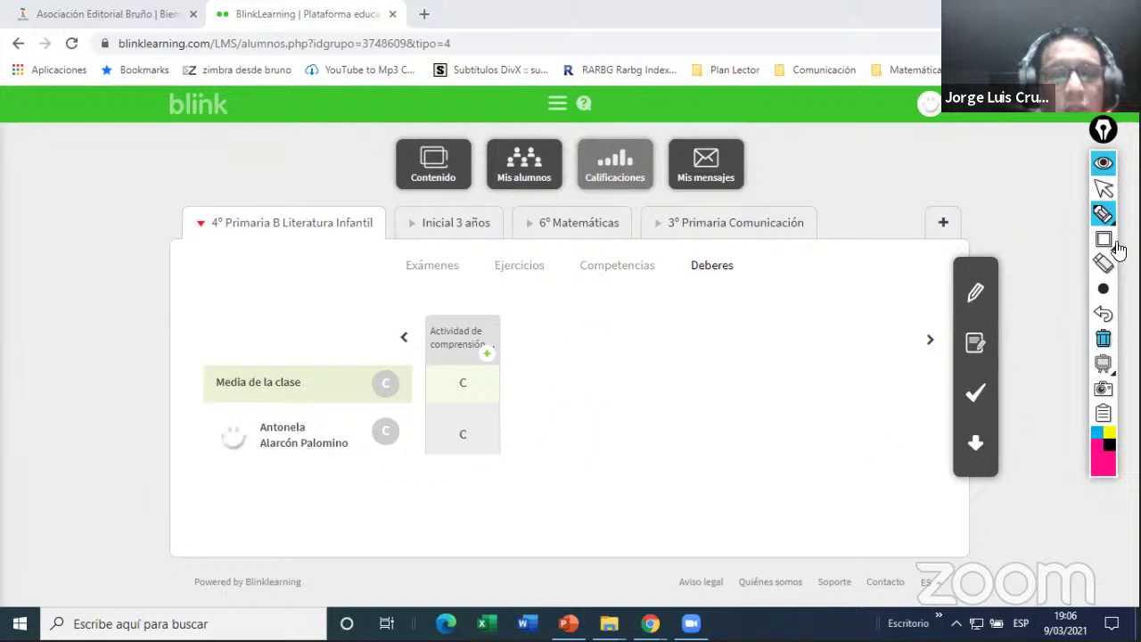
left_click(1104, 189)
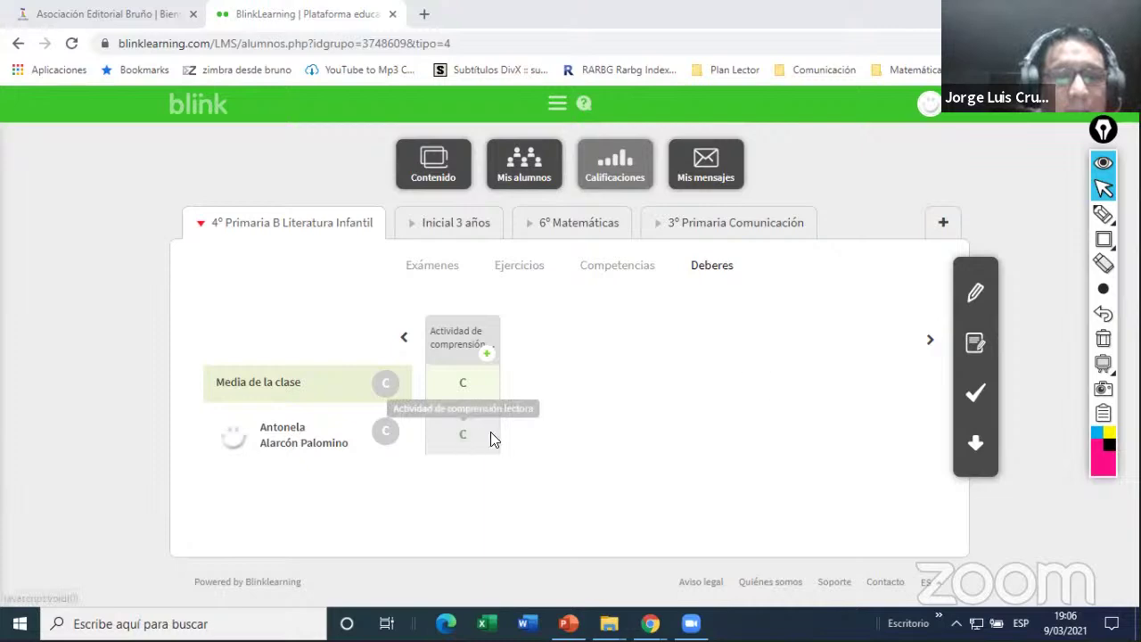
Open the student's C-graded activity in Modo corrección and add a personal note over the first exercise header.
left_click(464, 437)
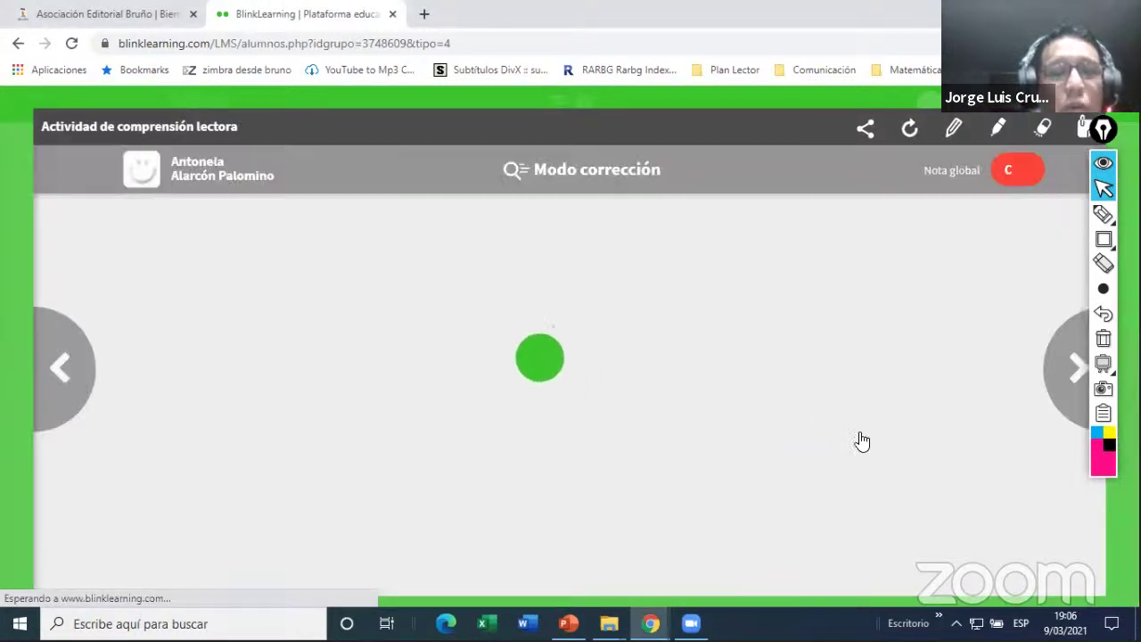
scroll(863, 428, "down", 4)
scroll(876, 454, "up", 3)
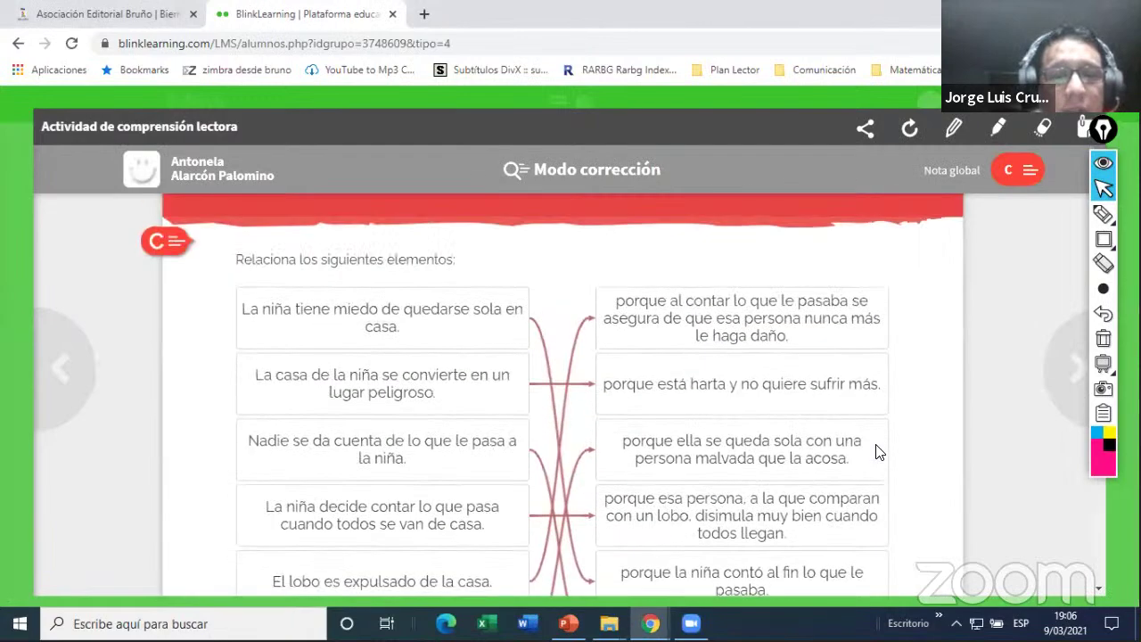
scroll(876, 452, "down", 3)
scroll(876, 452, "up", 3)
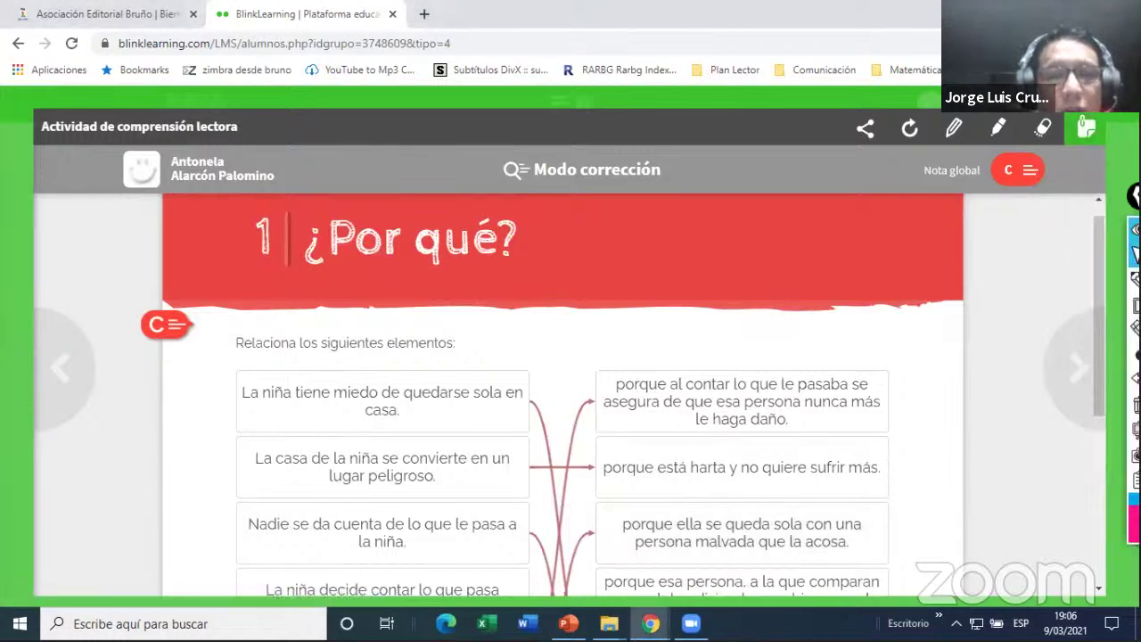
left_click(595, 323)
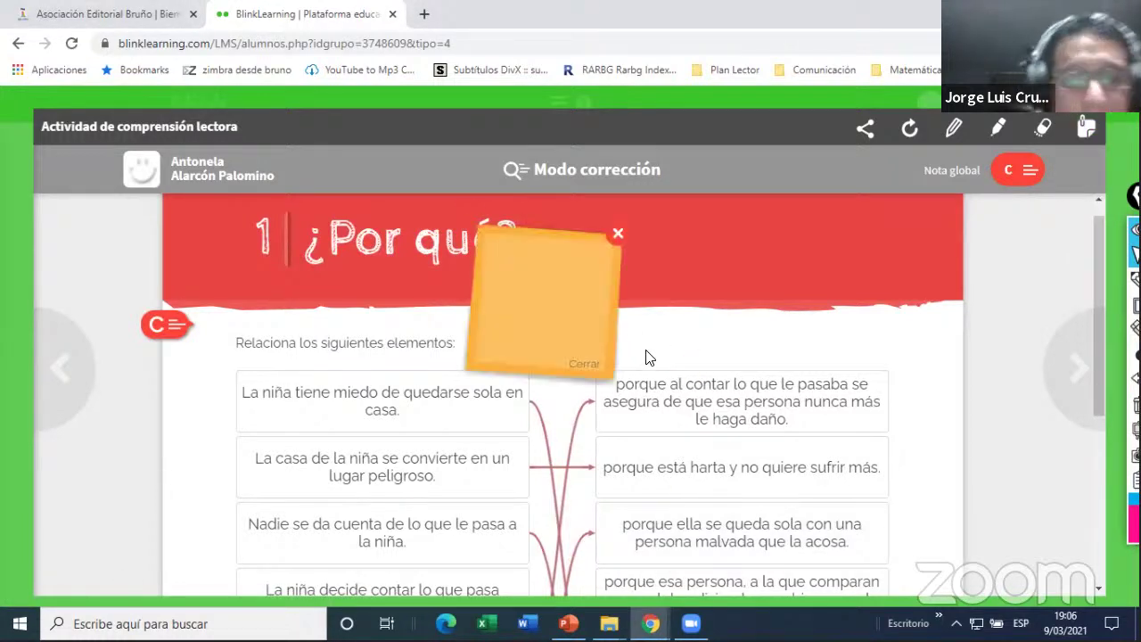